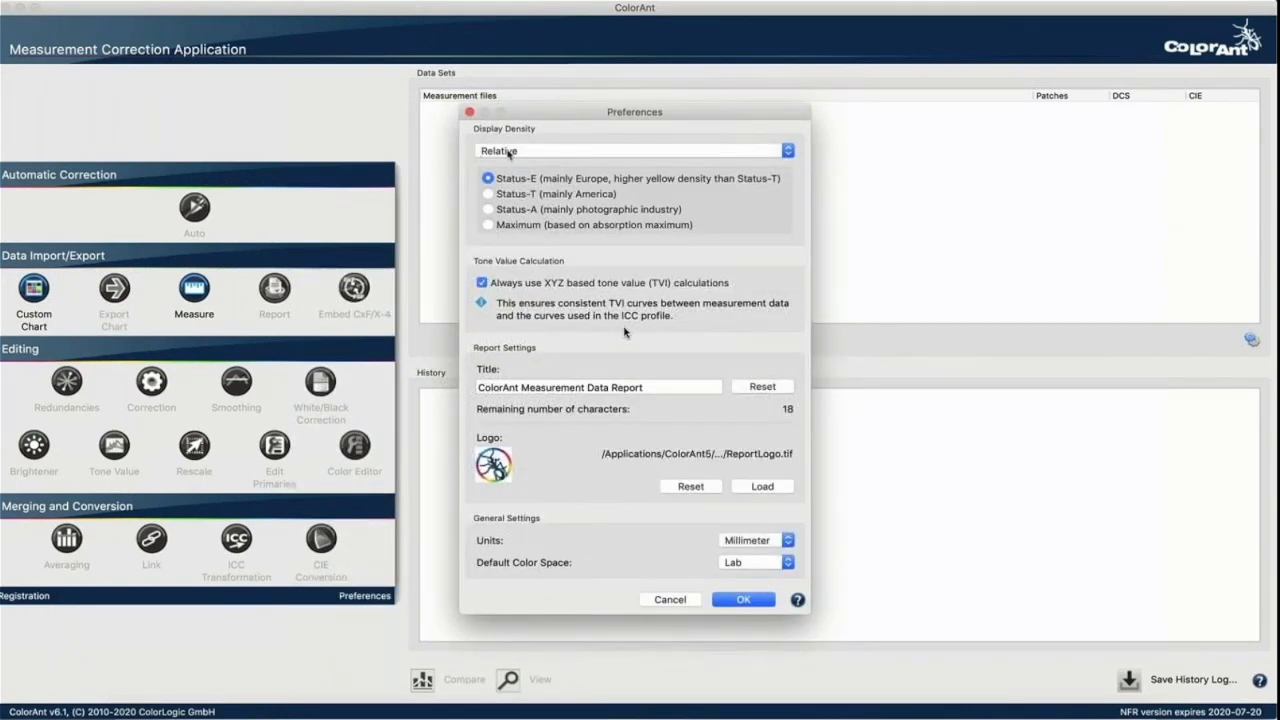
# Step: Examine the display density, XYZ-based tone value calculation and default color space options in the preferences, and cancel the dialog
pyautogui.click(509, 151)
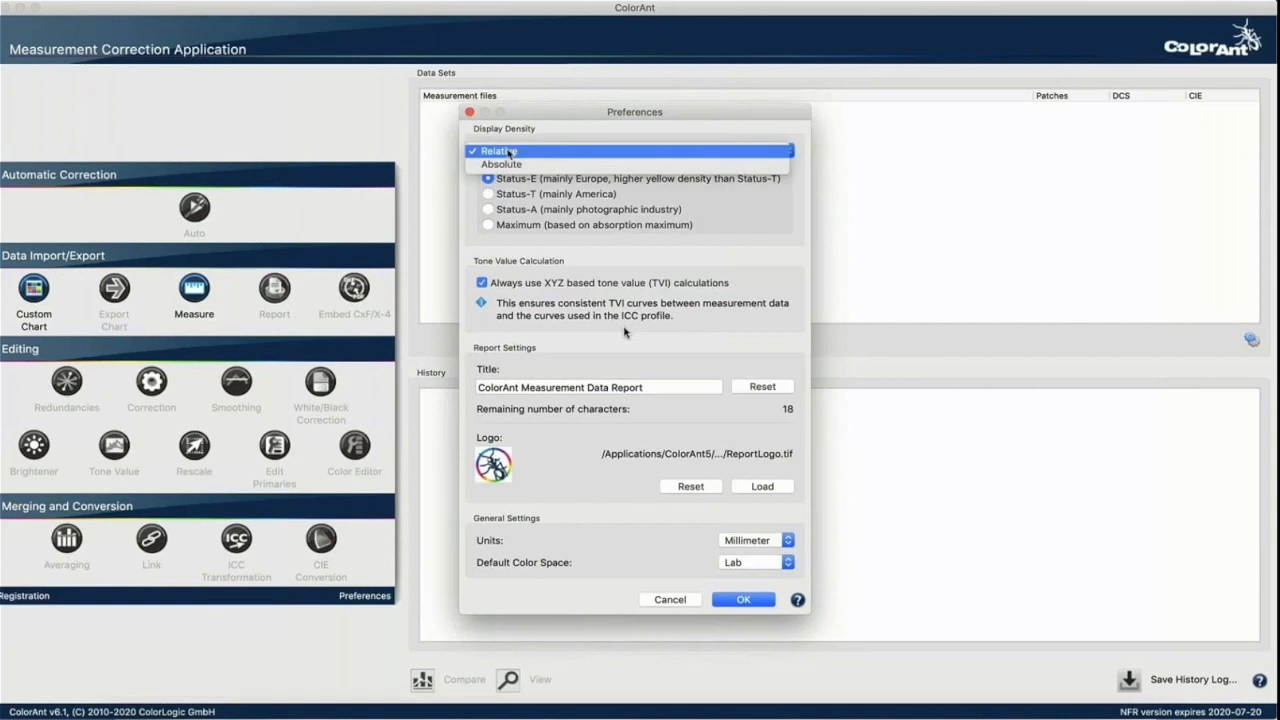
pyautogui.click(509, 151)
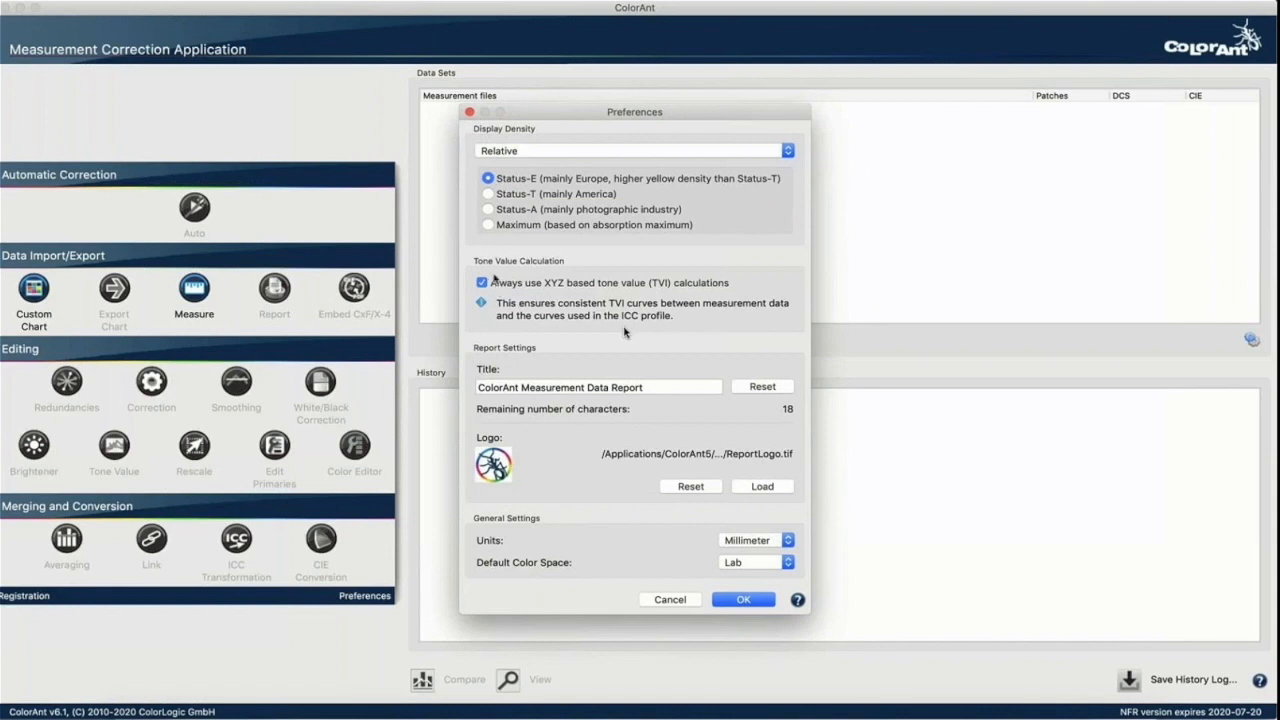
pyautogui.click(481, 283)
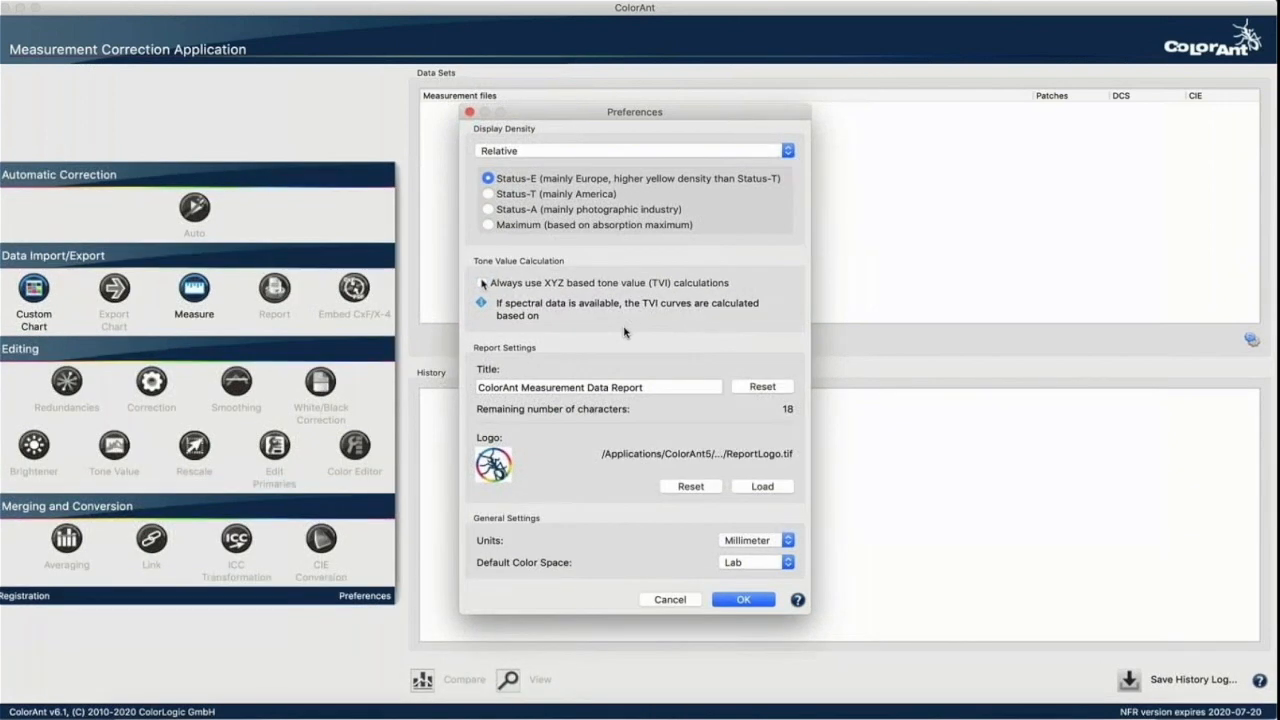
pyautogui.click(481, 283)
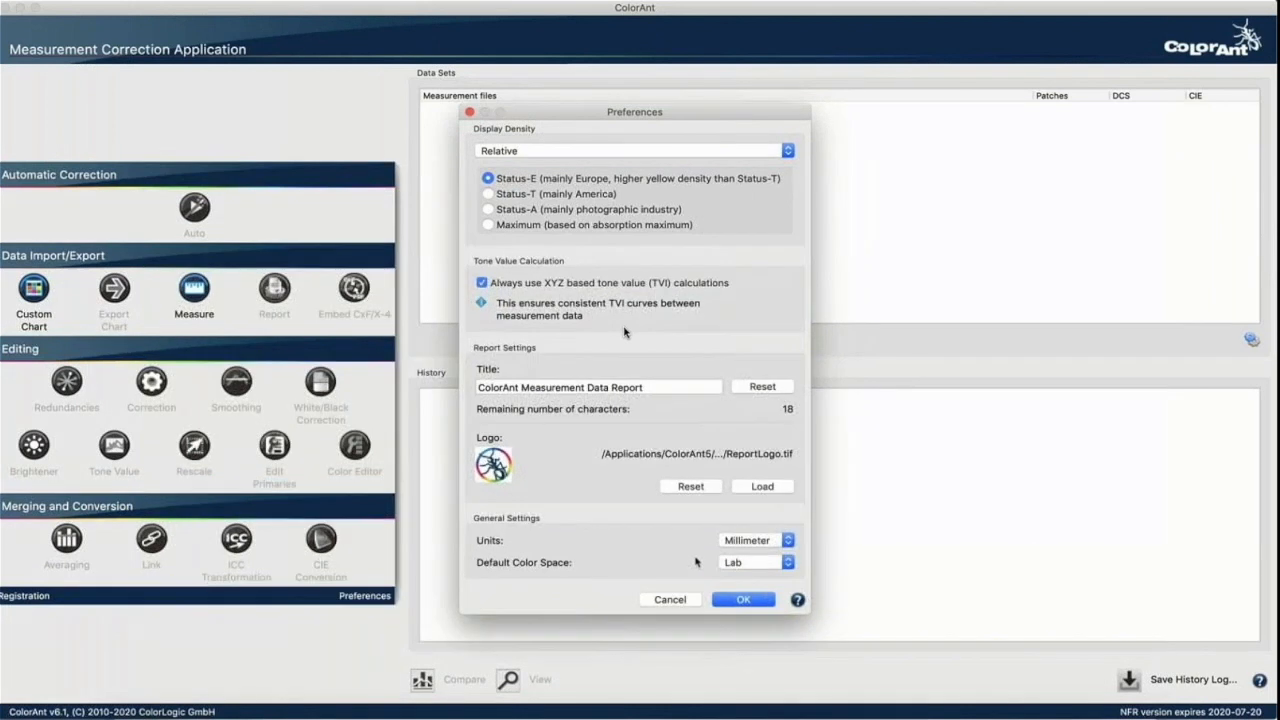
pyautogui.click(737, 563)
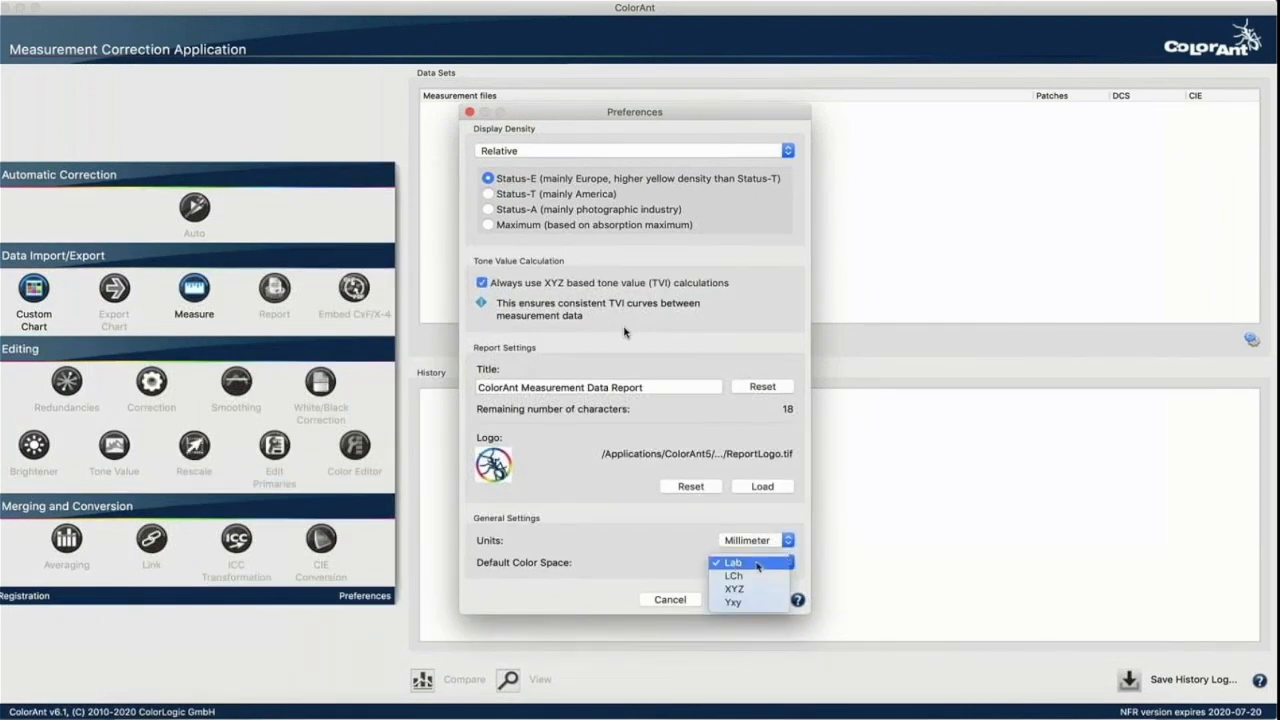
pyautogui.click(692, 555)
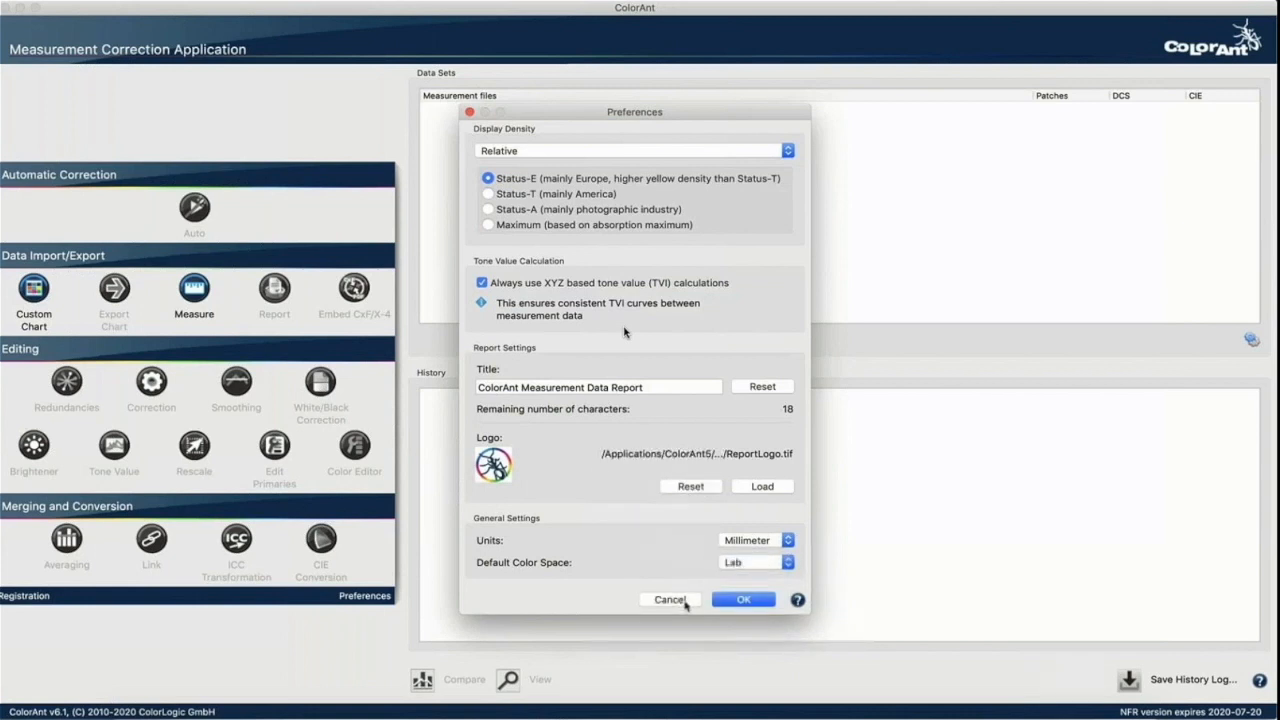
pyautogui.click(686, 600)
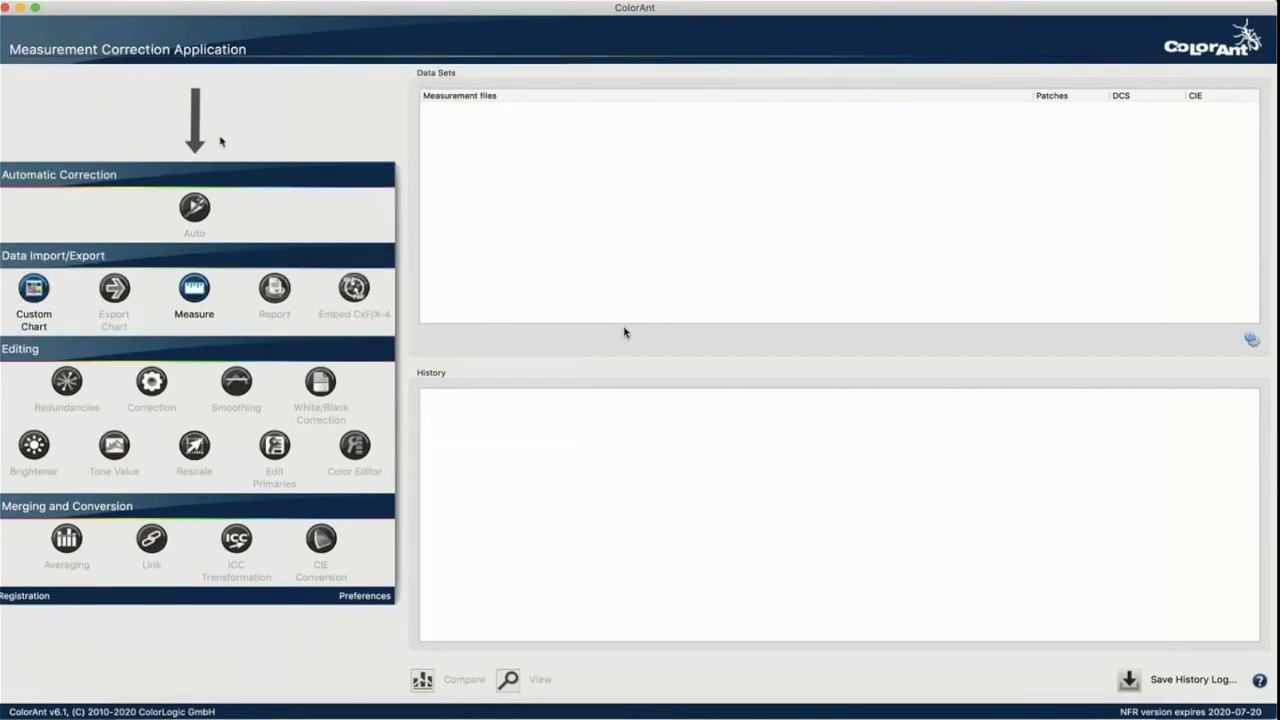
# Step: Open the FOGRA51_Spectral.txt measurement file as a data set
pyautogui.click(118, 1)
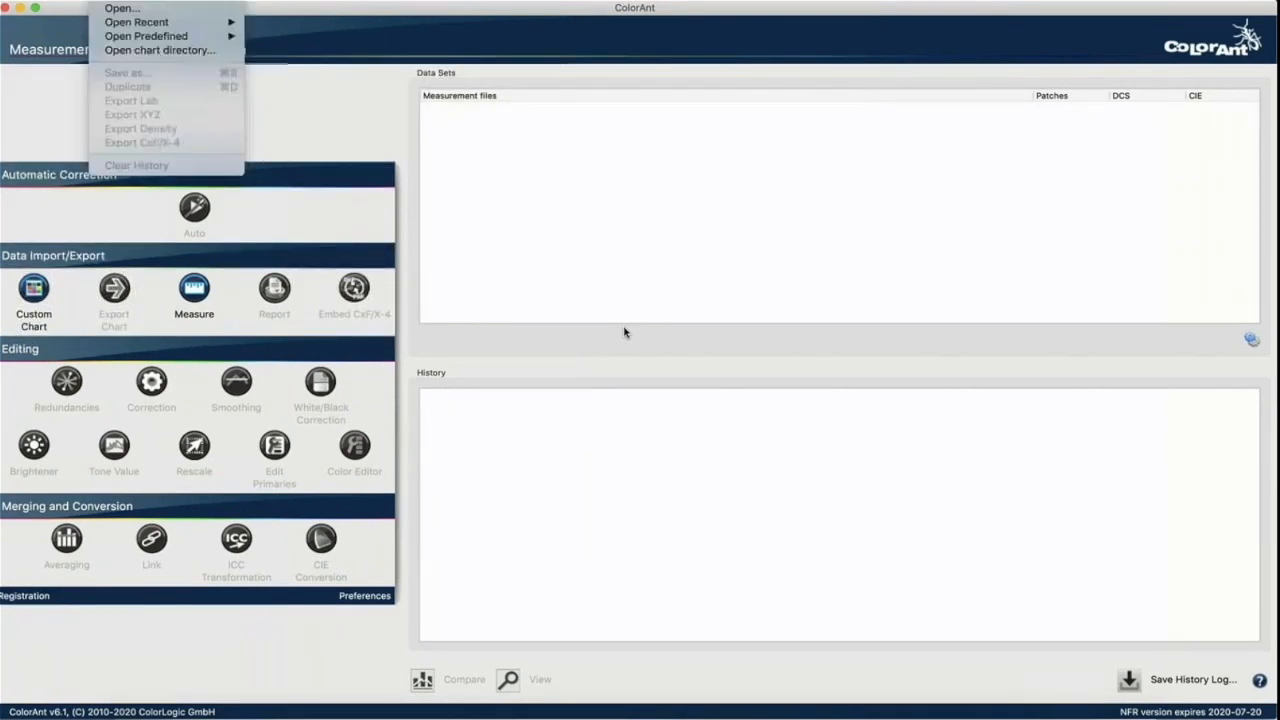
pyautogui.click(118, 8)
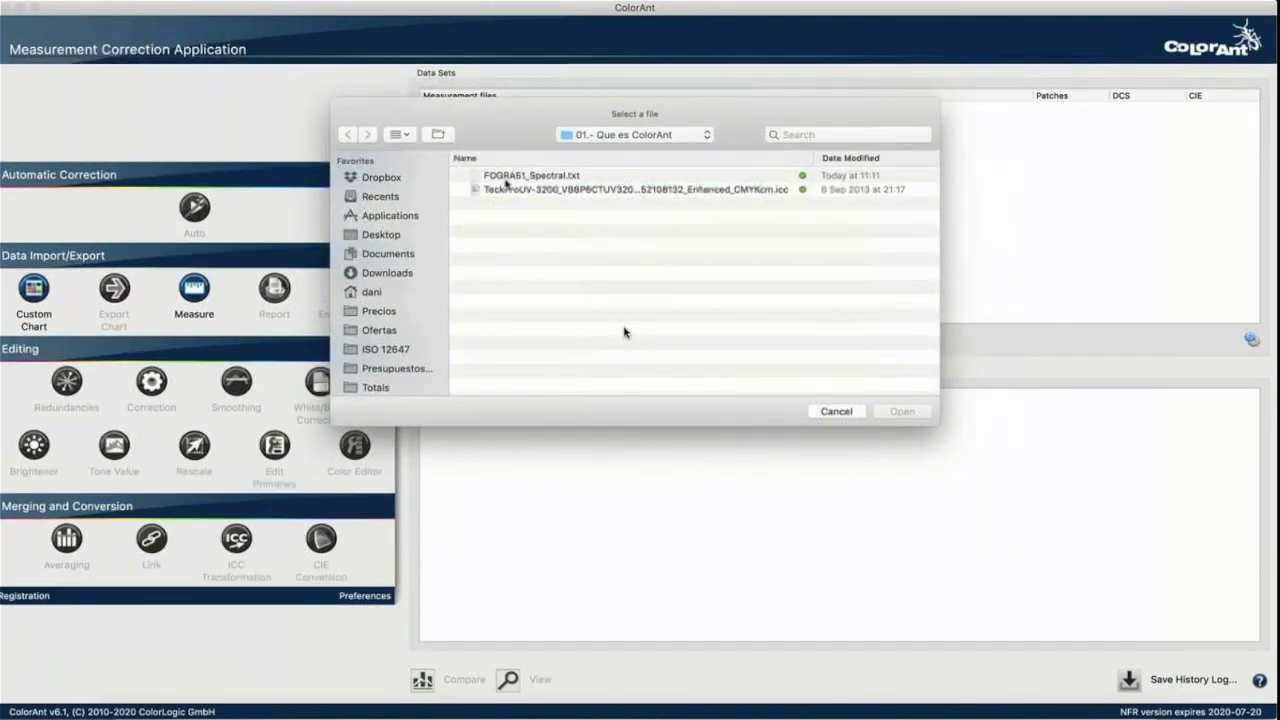
pyautogui.click(479, 181)
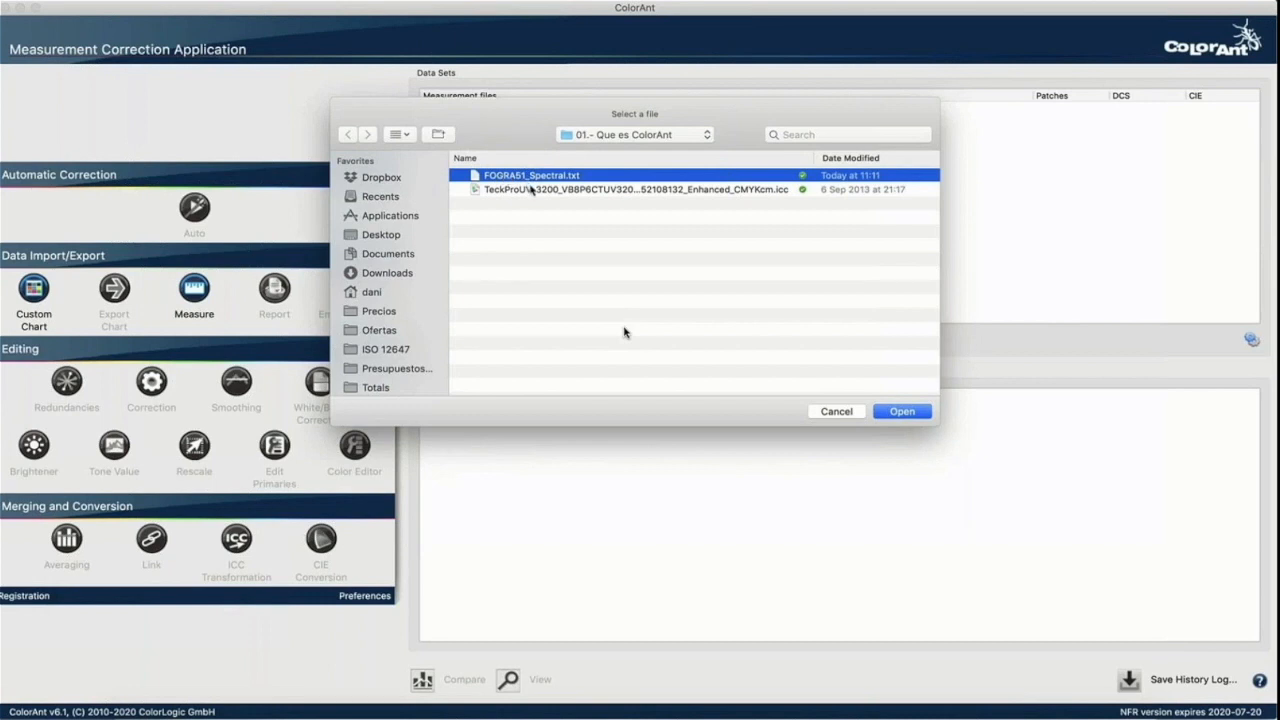
pyautogui.click(531, 190)
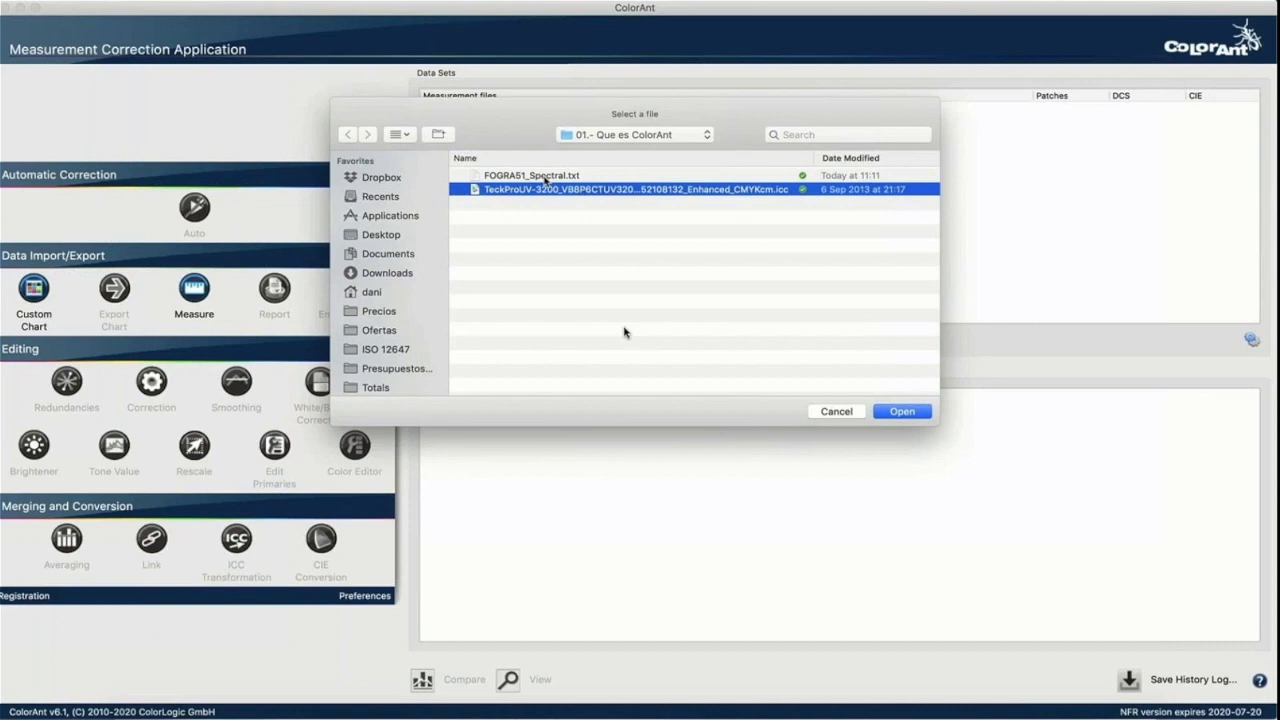
pyautogui.click(543, 178)
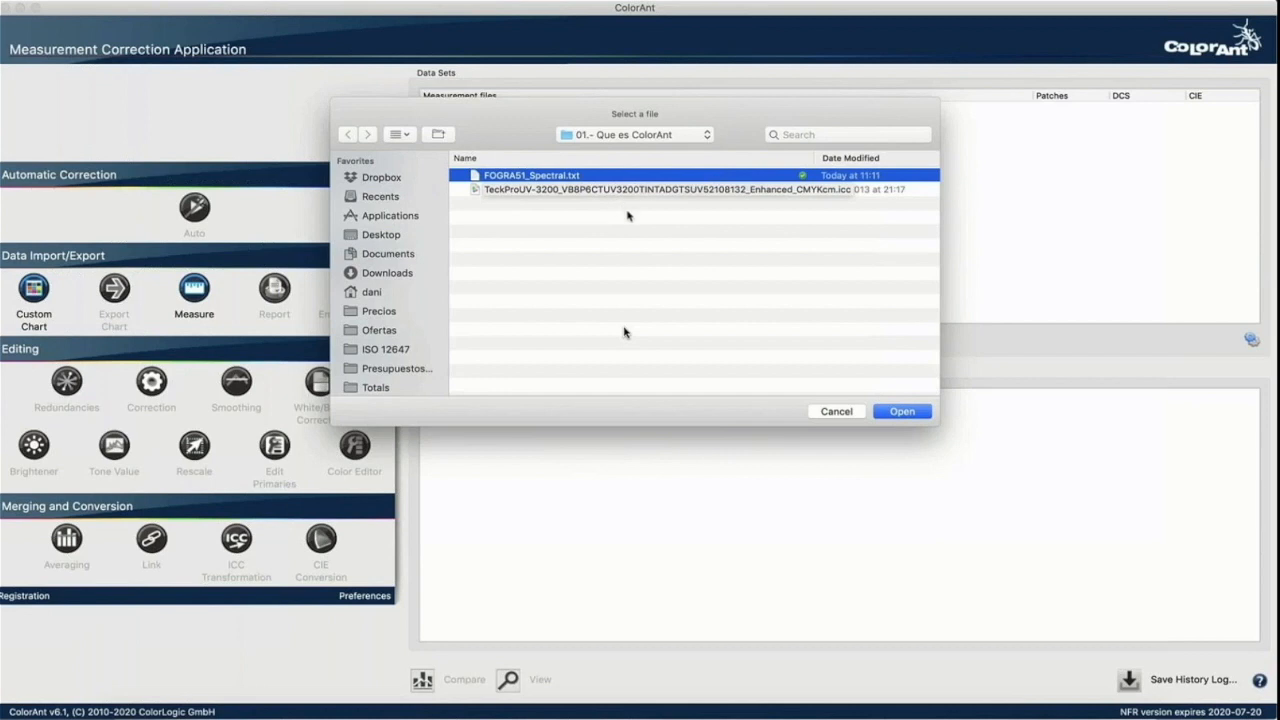
pyautogui.click(891, 414)
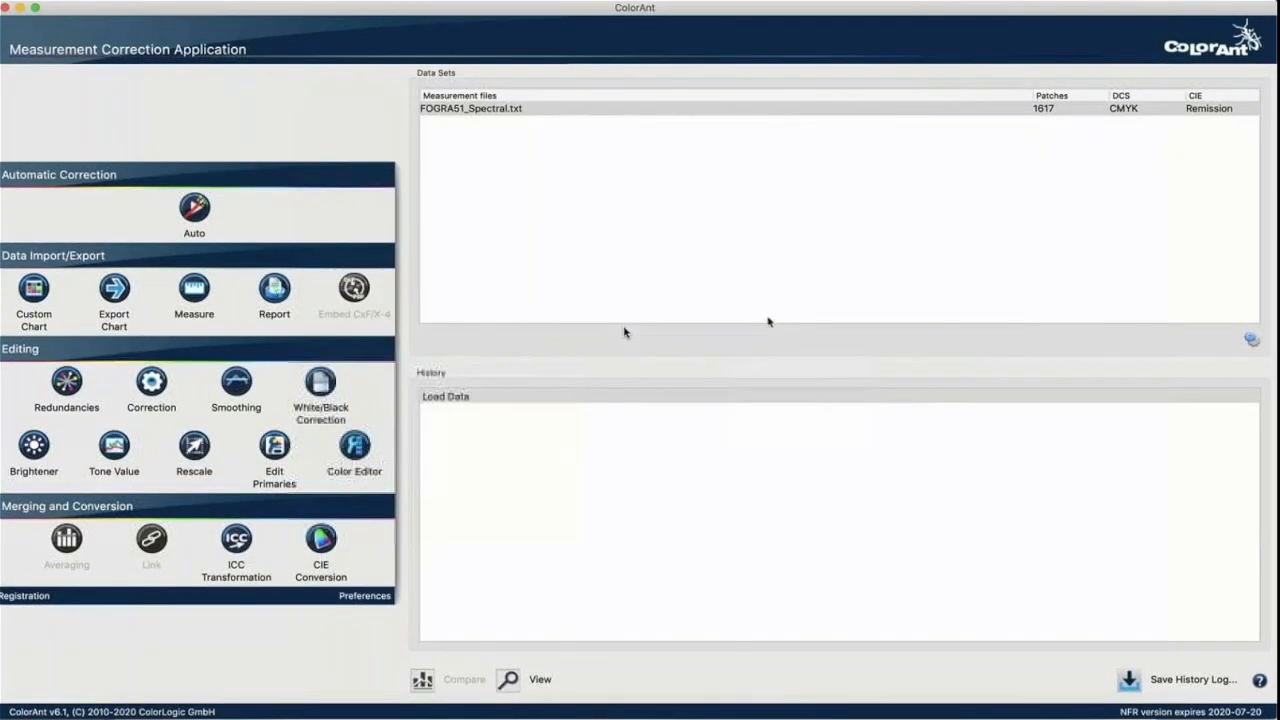
# Step: Select the FOGRA51_Spectral.txt data set and open it in the View window
pyautogui.click(603, 184)
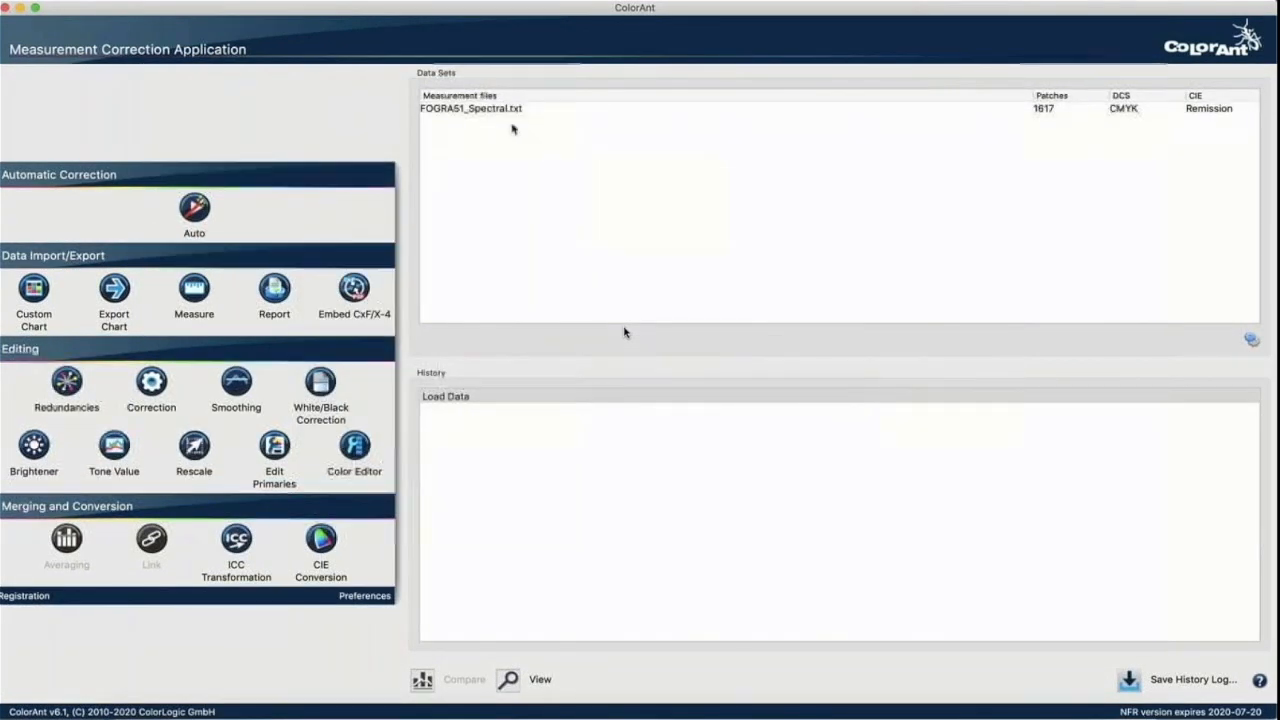
pyautogui.click(482, 110)
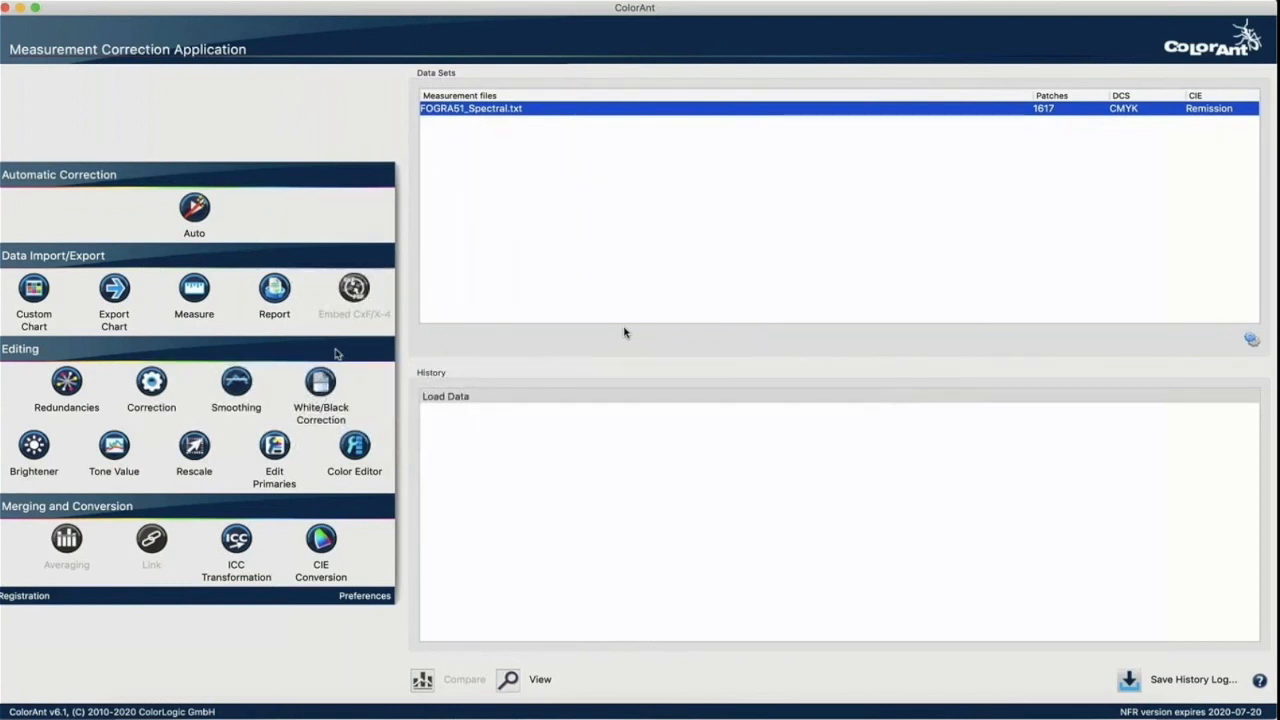
pyautogui.click(510, 680)
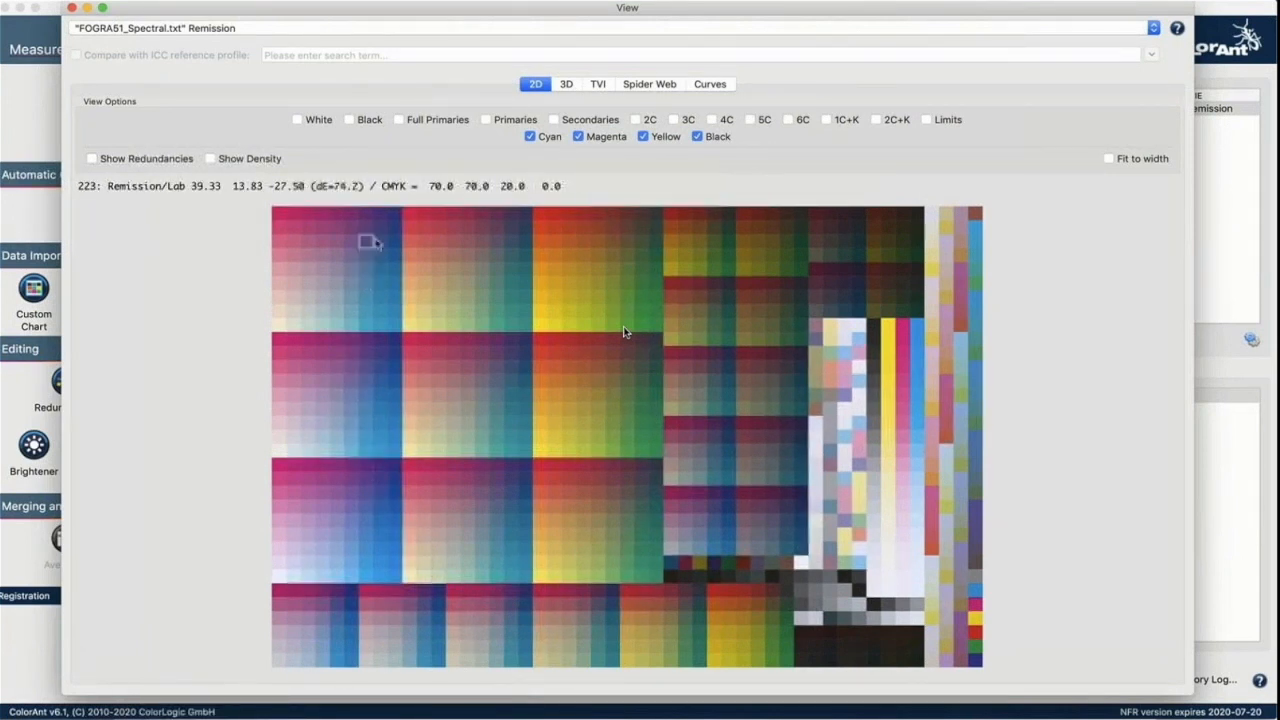
# Step: Inspect the 2D chart filtered to the primaries and to the full primaries, and restore the display of all patches
pyautogui.click(297, 119)
pyautogui.click(486, 120)
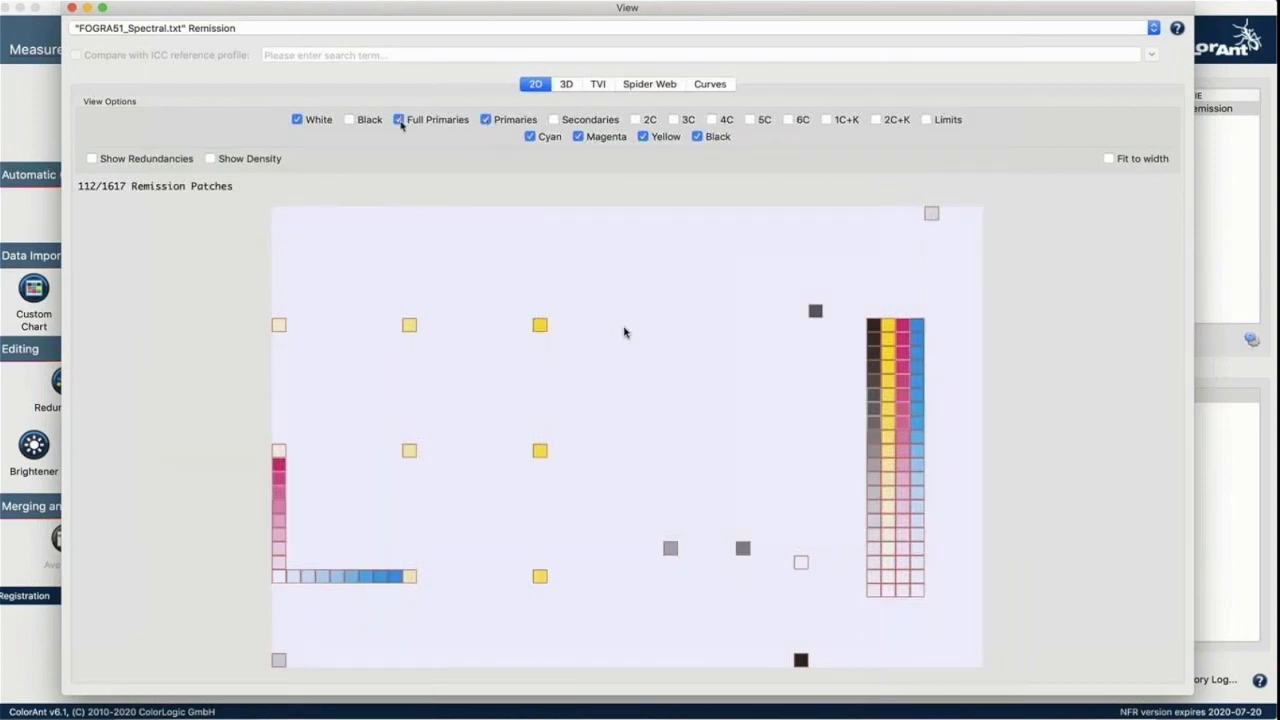
pyautogui.click(486, 120)
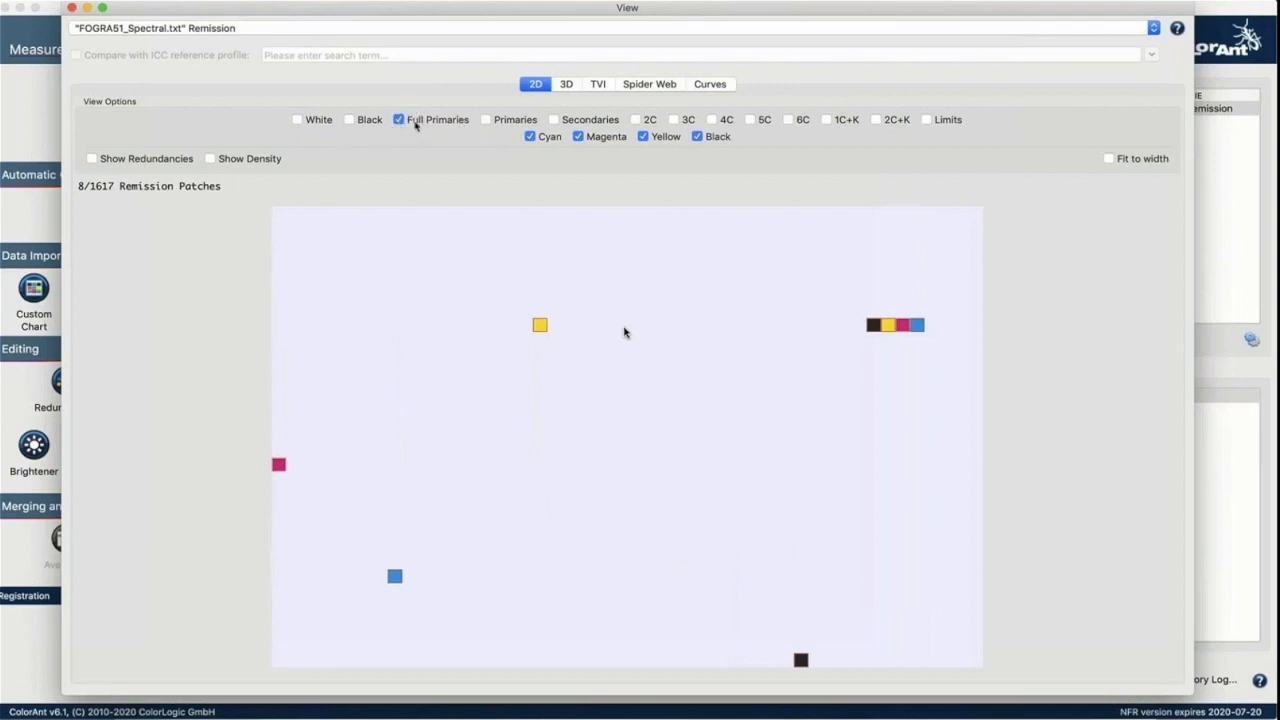
pyautogui.click(487, 121)
pyautogui.click(418, 120)
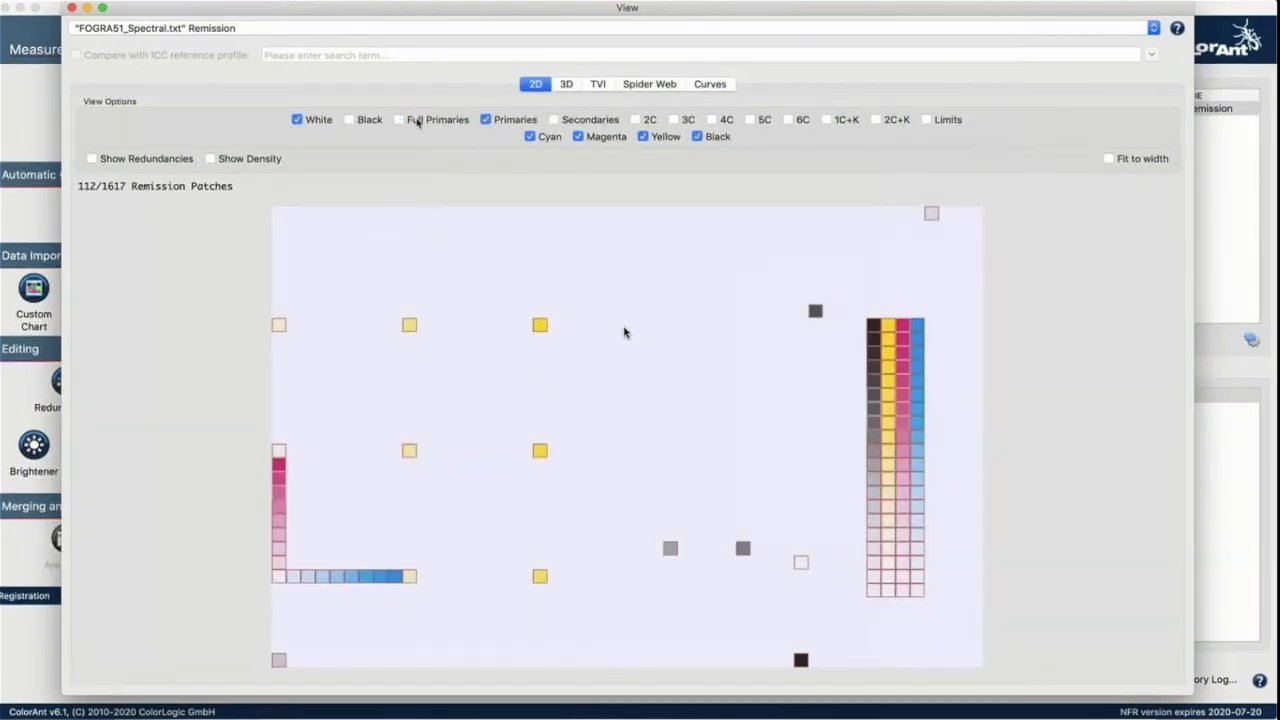
pyautogui.click(486, 120)
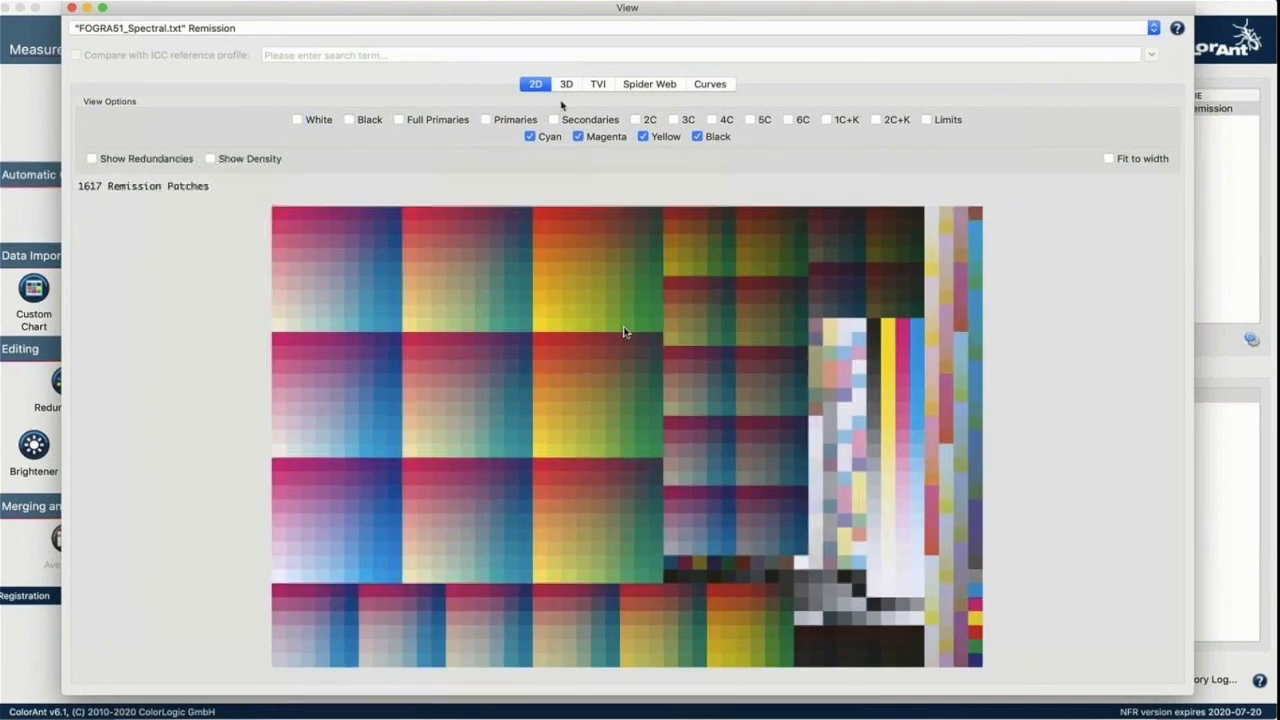
# Step: Inspect the measurement data in the 3D view, limiting it to the primaries and white
pyautogui.click(566, 85)
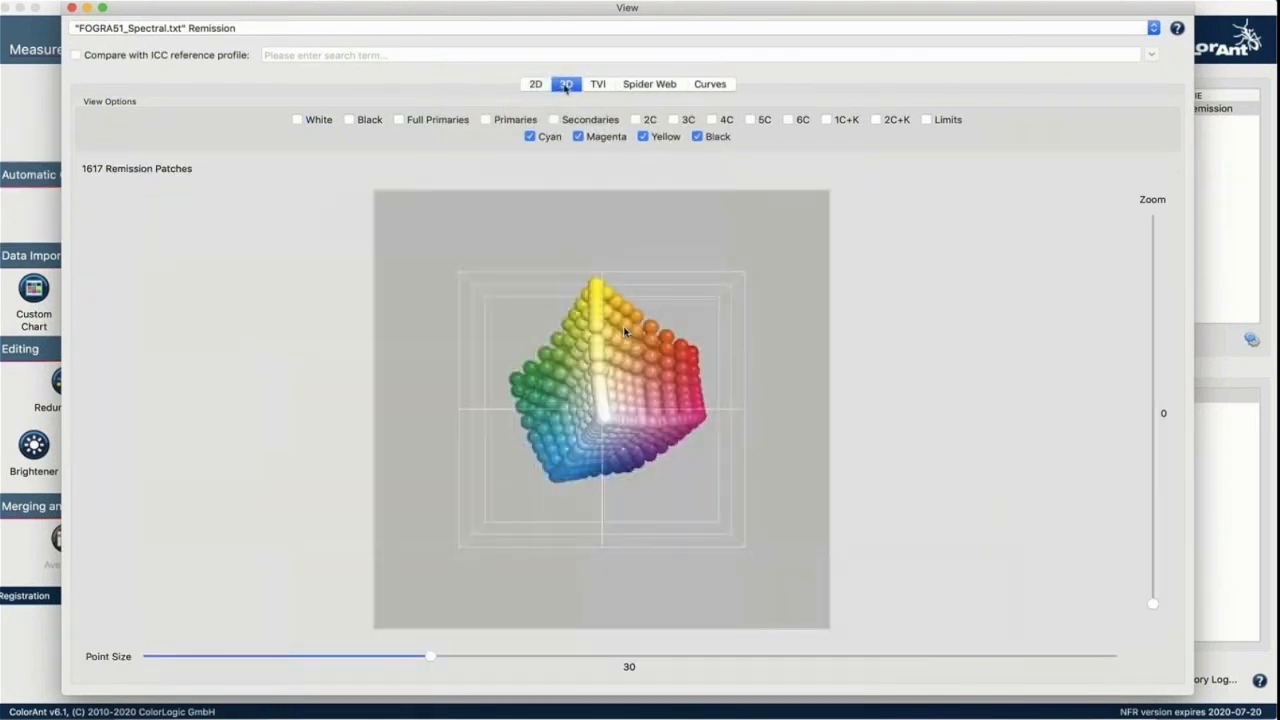
pyautogui.moveTo(573, 237)
pyautogui.mouseDown()
pyautogui.moveTo(652, 345)
pyautogui.moveTo(588, 252)
pyautogui.mouseUp()
pyautogui.click(487, 120)
pyautogui.moveTo(643, 280); pyautogui.dragTo(578, 479)
pyautogui.moveTo(580, 480)
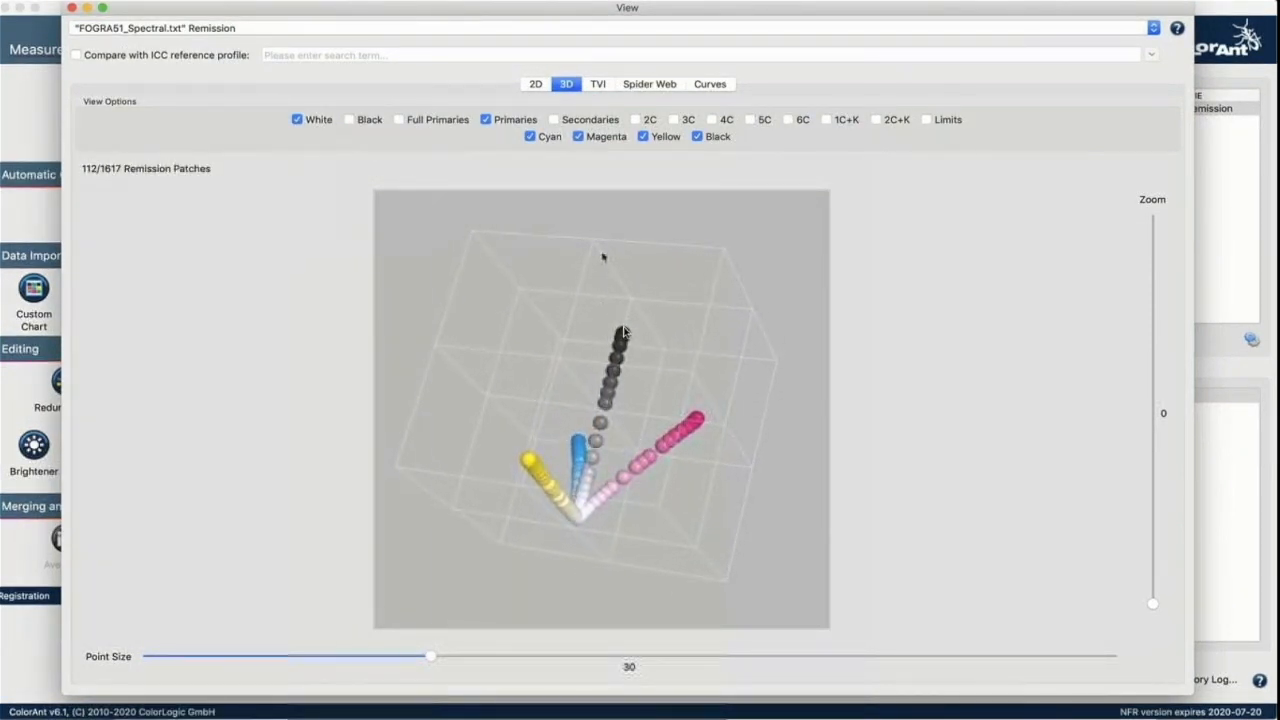
# Step: View the tone value increase curves with the ISO20654 (SCTV) formula and switch back to Murray Davies
pyautogui.click(597, 86)
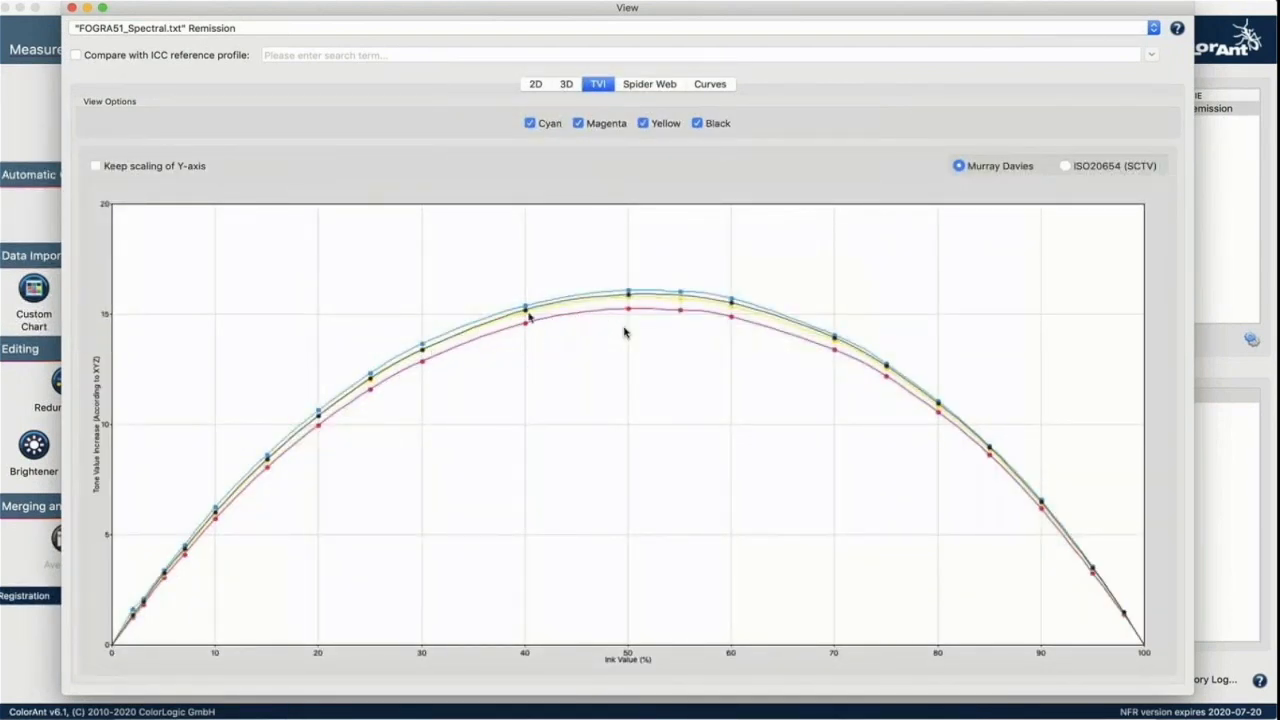
pyautogui.click(1068, 167)
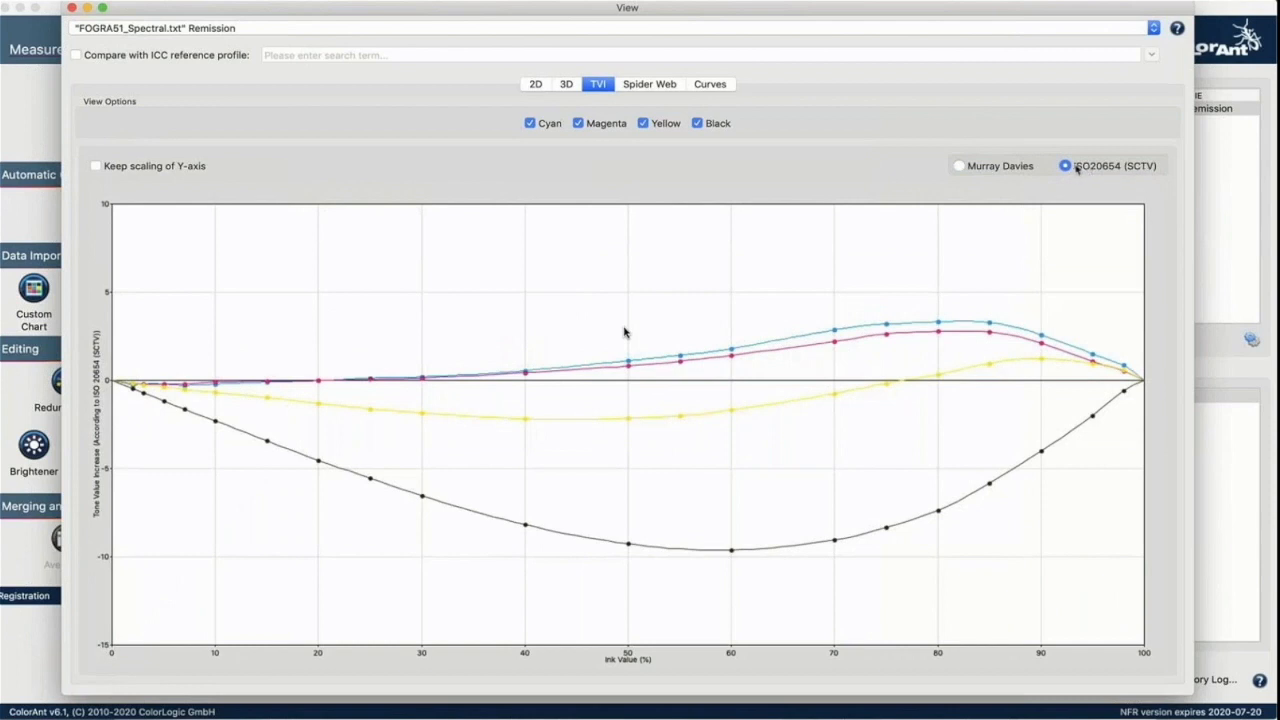
pyautogui.click(1000, 167)
# Step: Compare the spider web plot with the ISOcoated_v2_eci.icc reference profile, and turn the comparison off
pyautogui.click(670, 86)
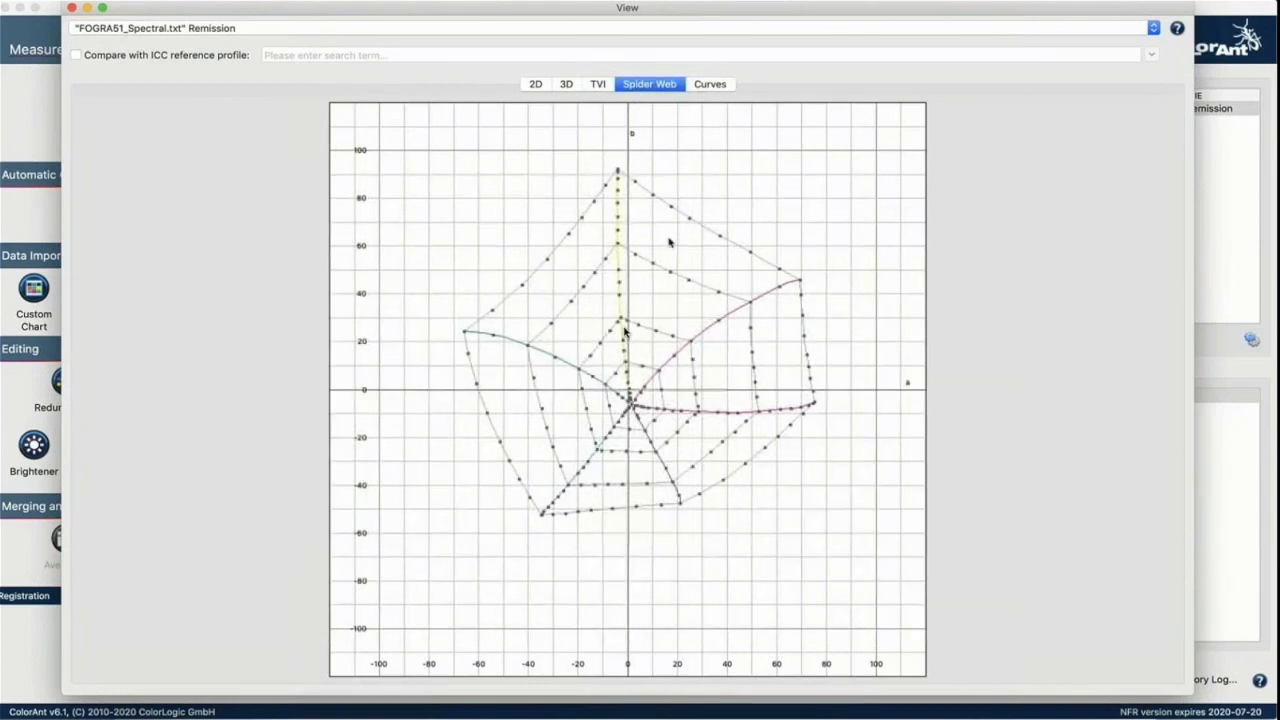
pyautogui.click(86, 55)
pyautogui.press('BackSpace')
pyautogui.write('iso')
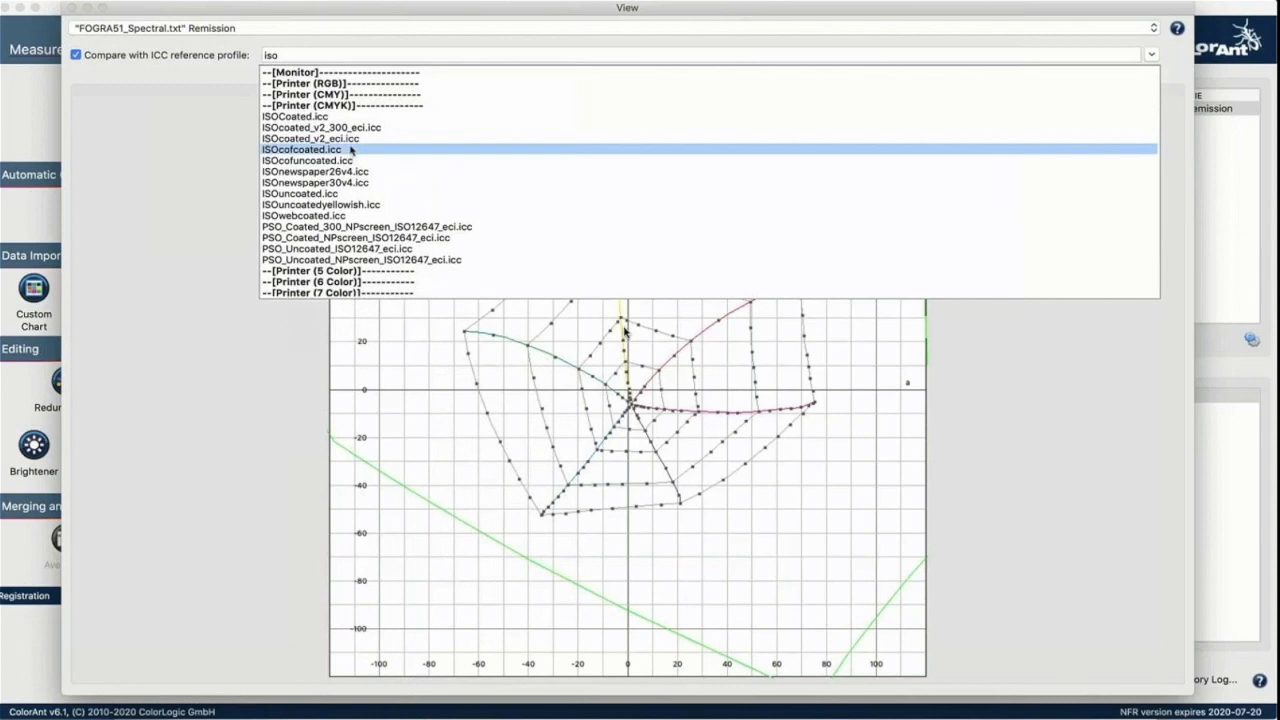
pyautogui.click(352, 139)
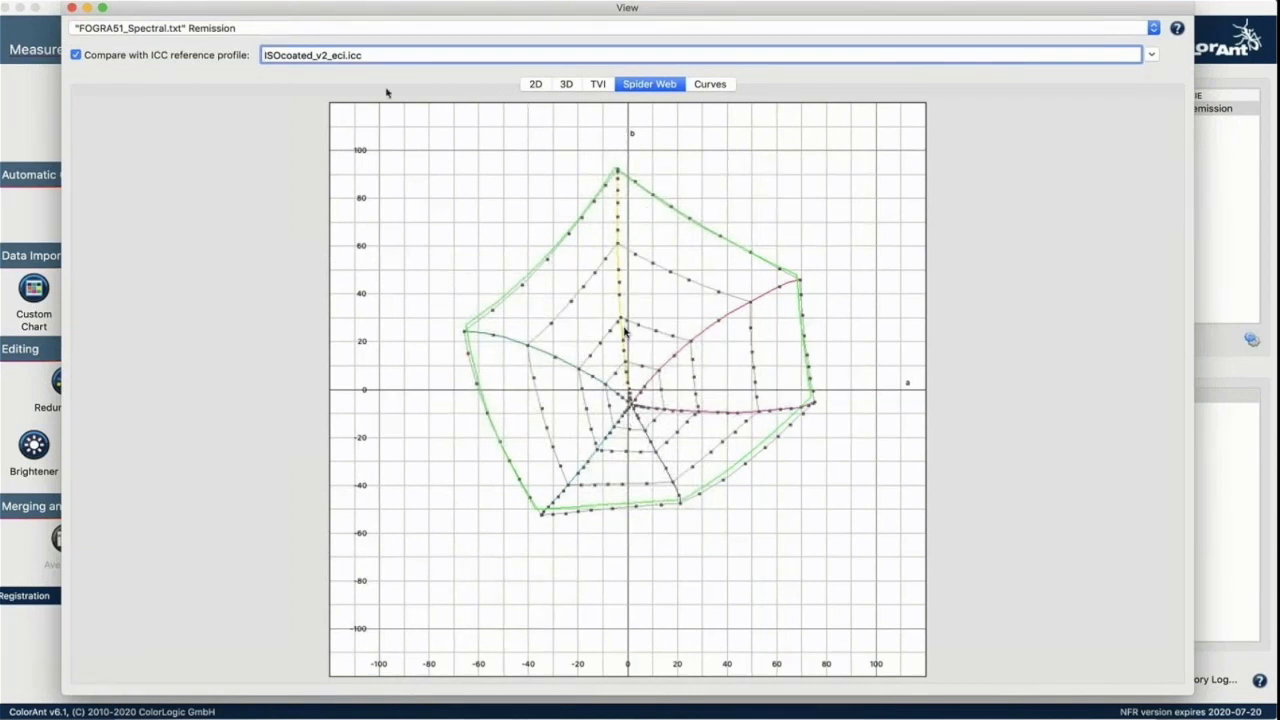
pyautogui.click(237, 57)
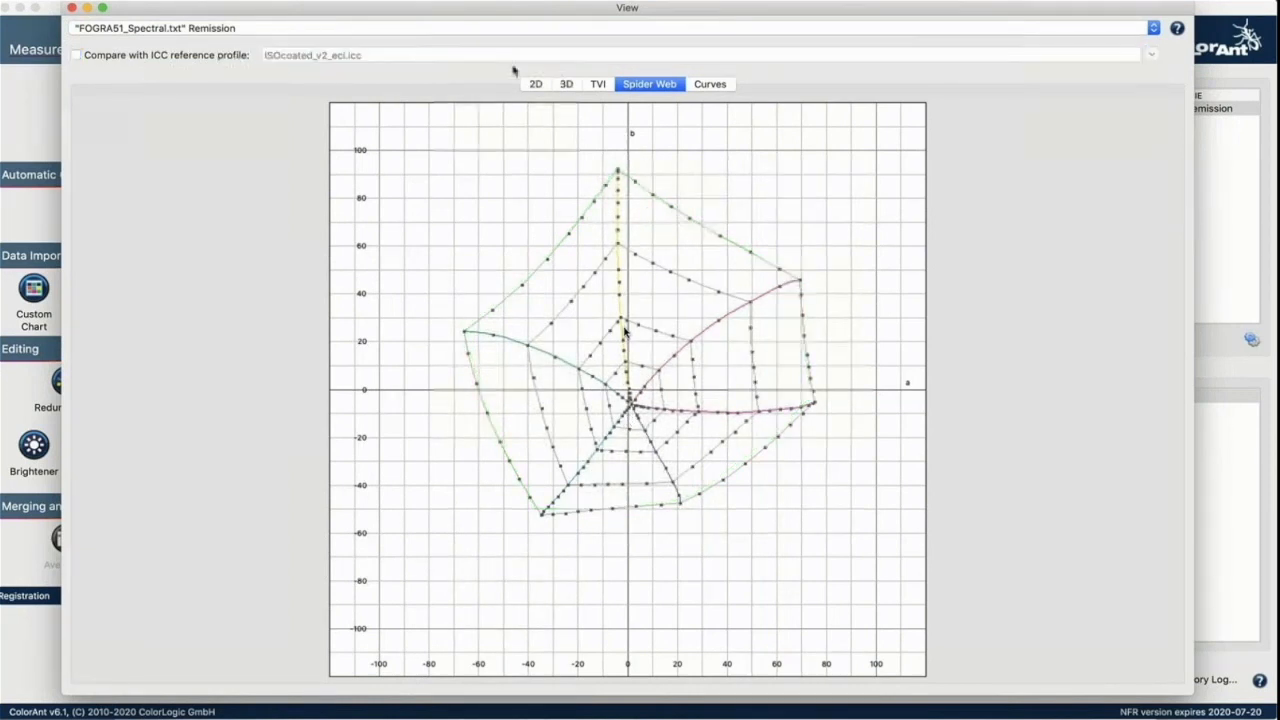
# Step: View the data set's curves and briefly include the Secondary Red (MY) curve
pyautogui.click(714, 86)
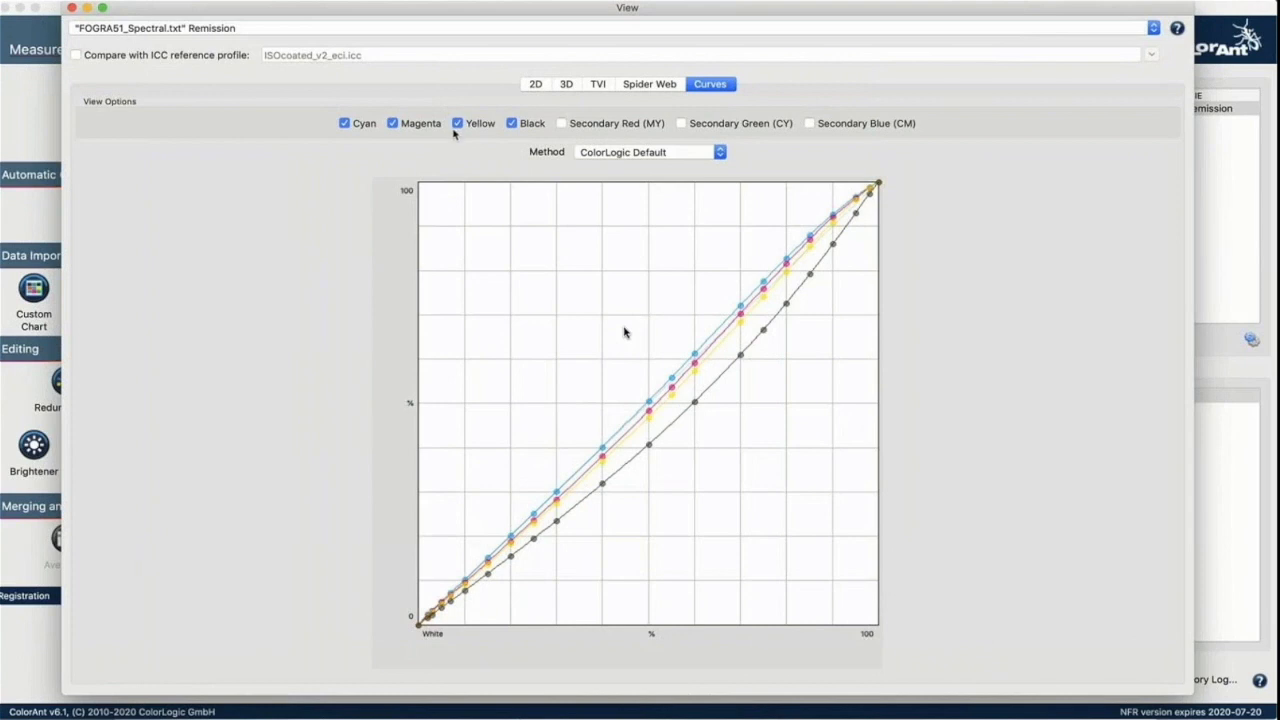
pyautogui.click(559, 123)
pyautogui.click(559, 123)
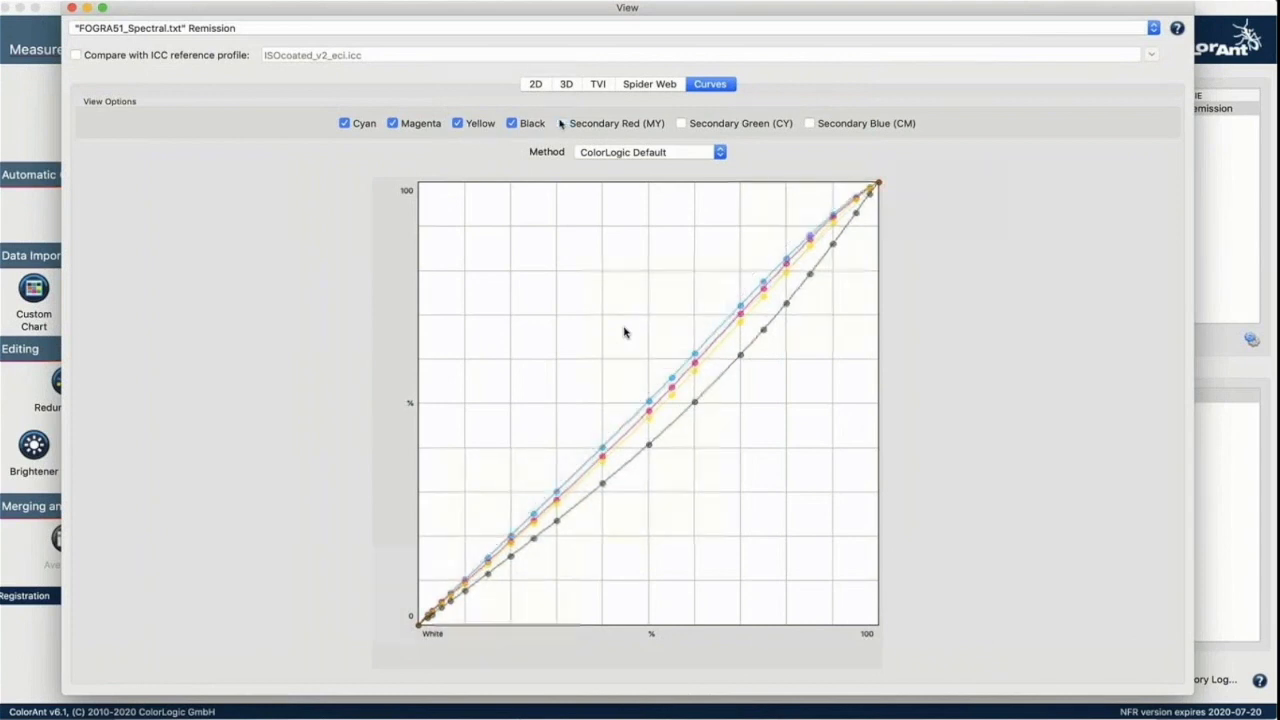
# Step: Compare the curves using the ISO 20654 and Tone Value (Density) methods, and restore the ColorLogic Default method
pyautogui.click(617, 150)
pyautogui.click(596, 166)
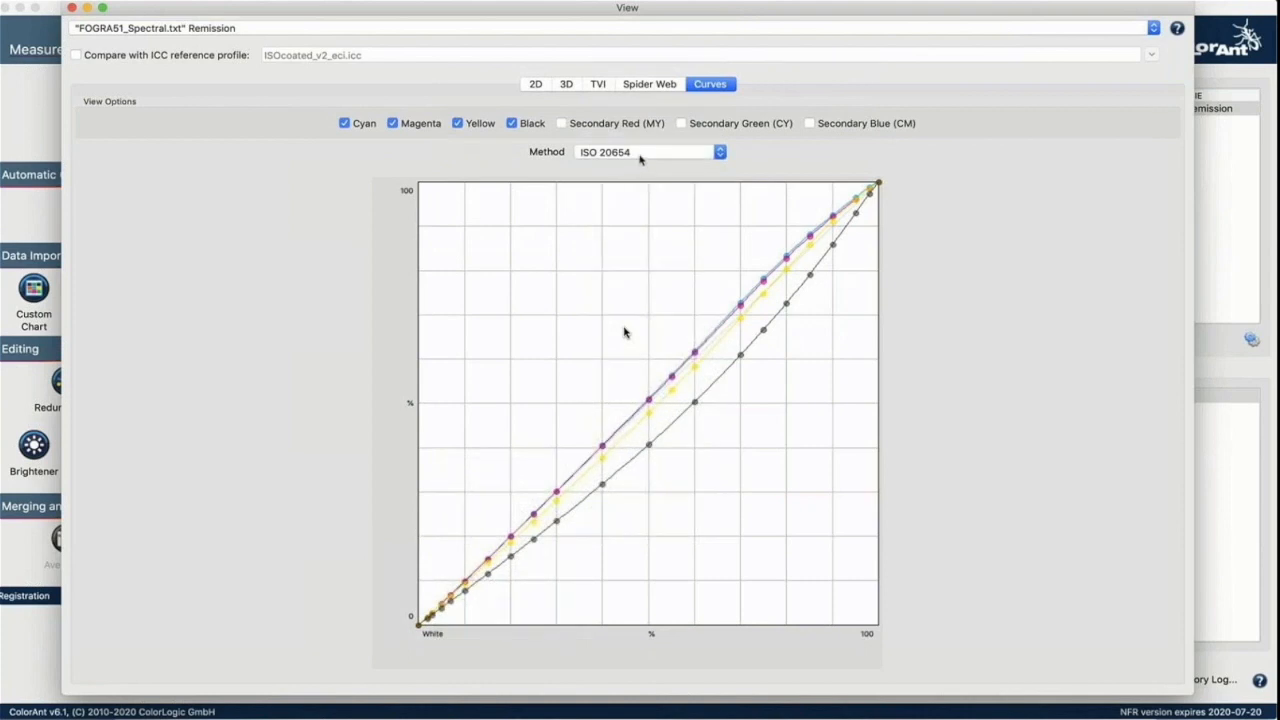
pyautogui.click(640, 155)
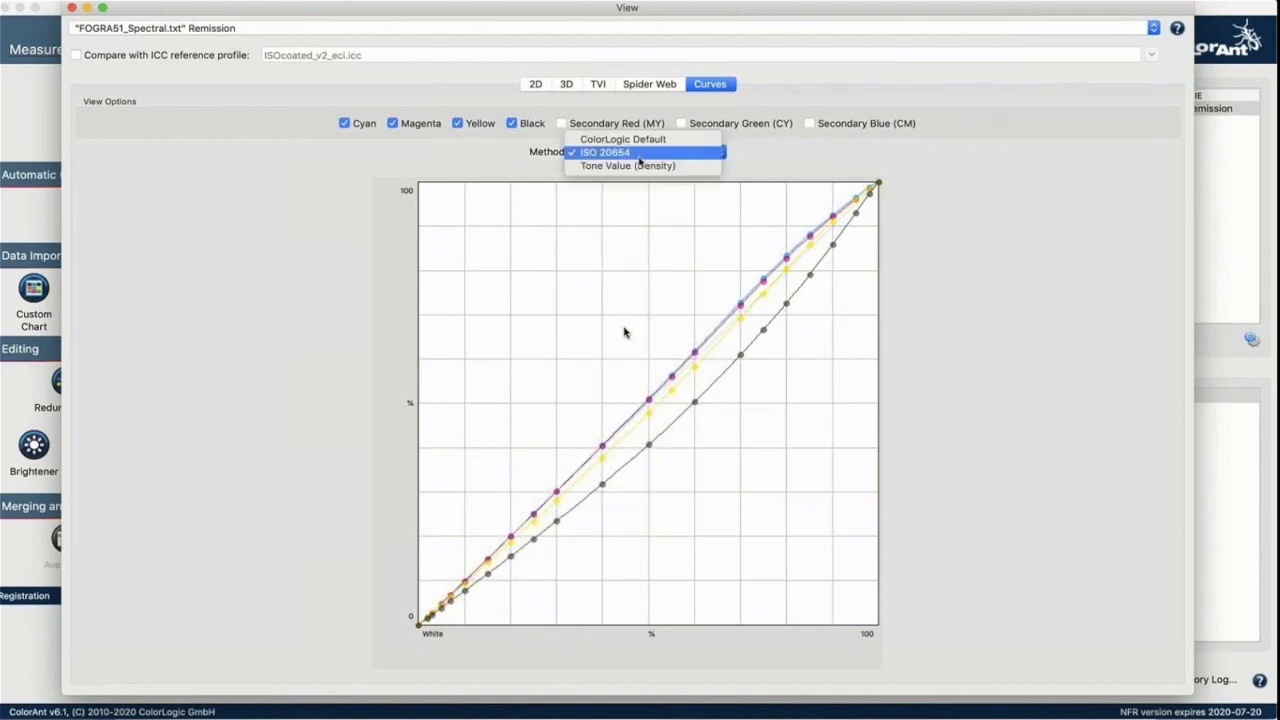
pyautogui.click(640, 165)
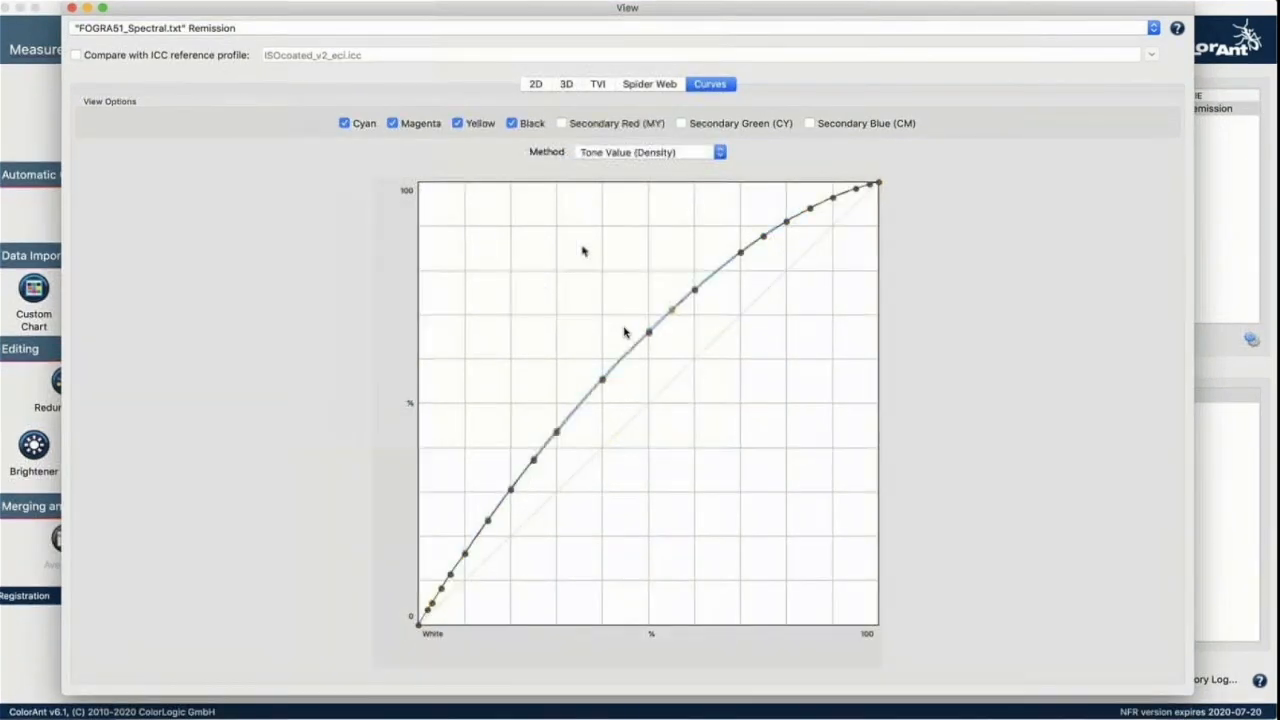
pyautogui.click(630, 152)
pyautogui.click(628, 124)
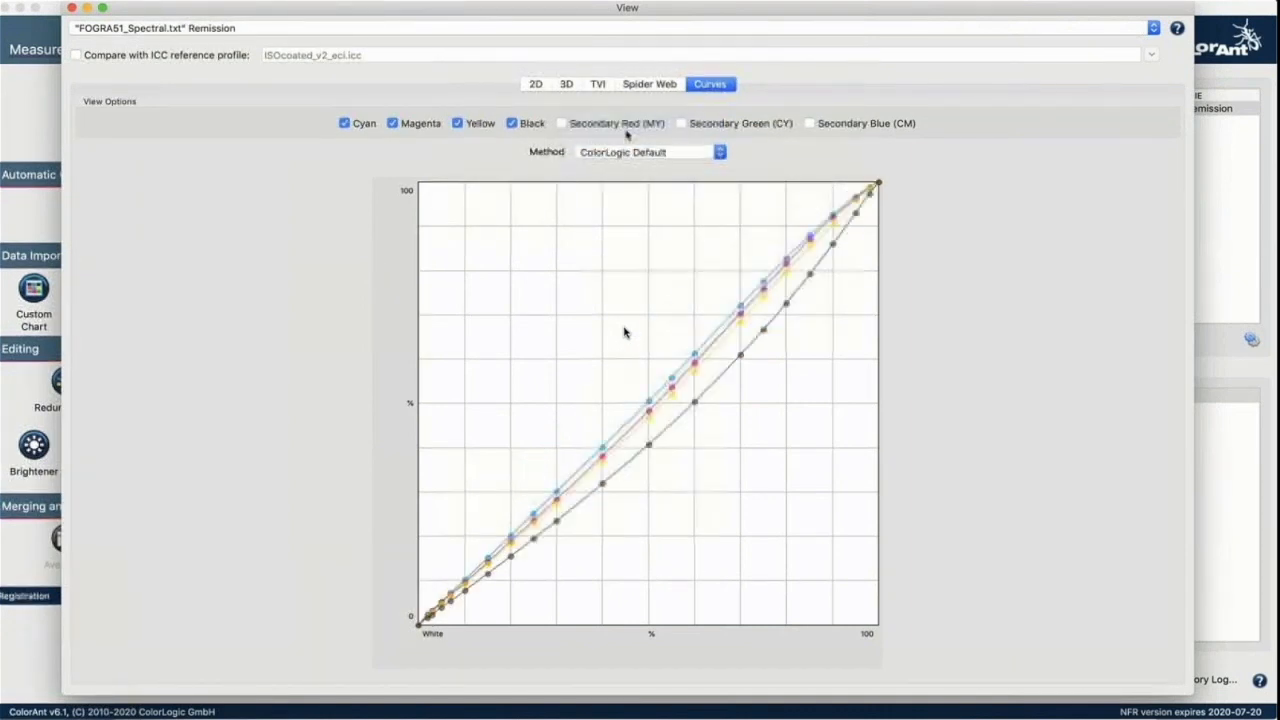
# Step: Return to the 2D view, turn off the Primaries and White filters, and close the data set view
pyautogui.click(538, 85)
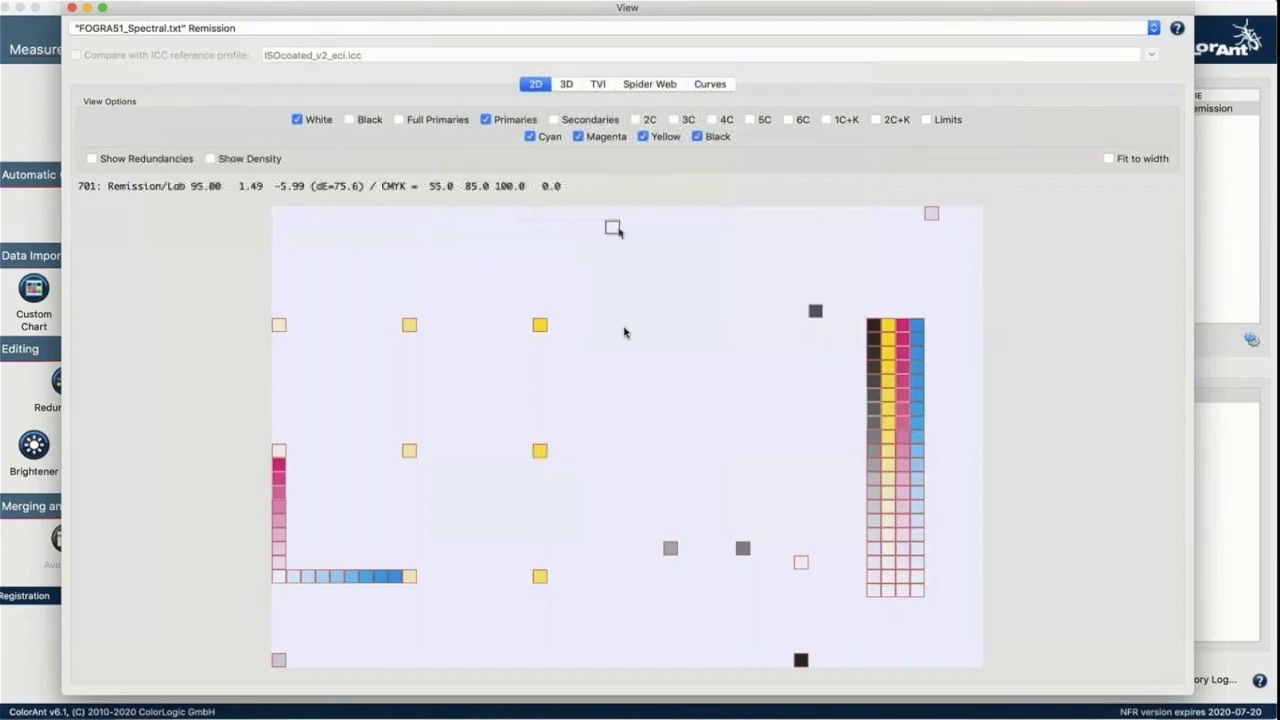
pyautogui.click(486, 119)
pyautogui.click(297, 119)
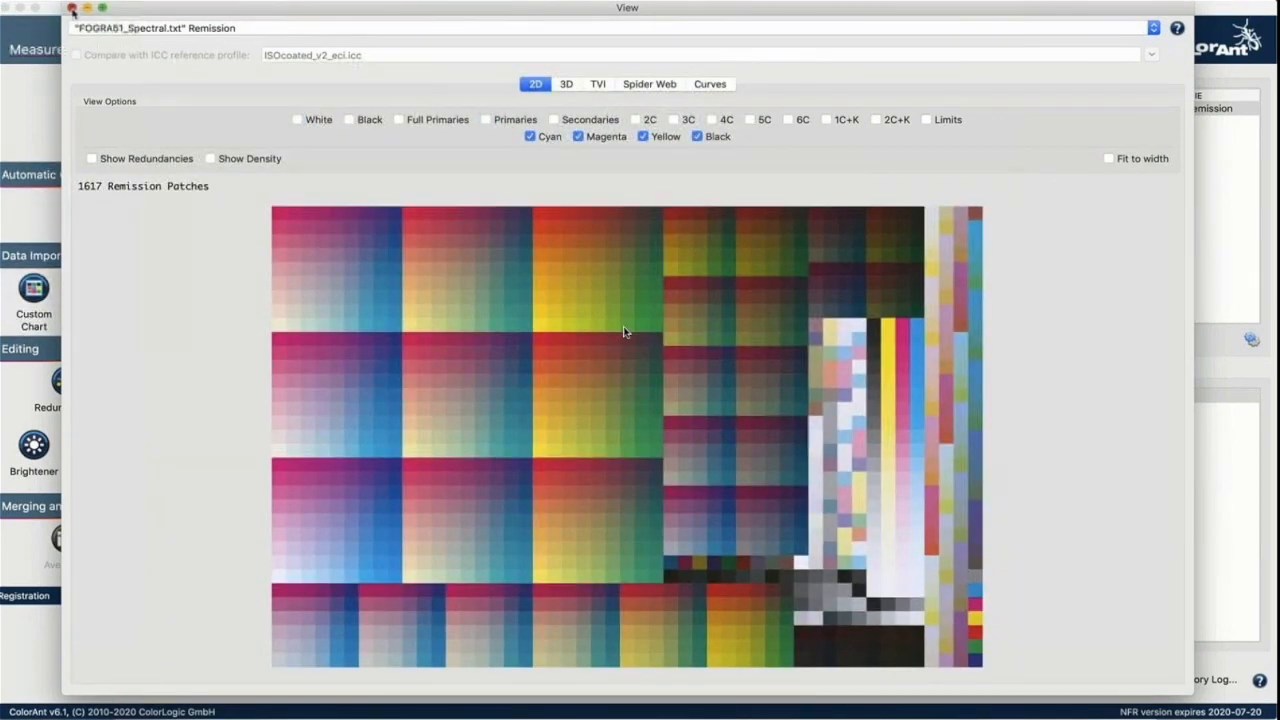
pyautogui.click(72, 10)
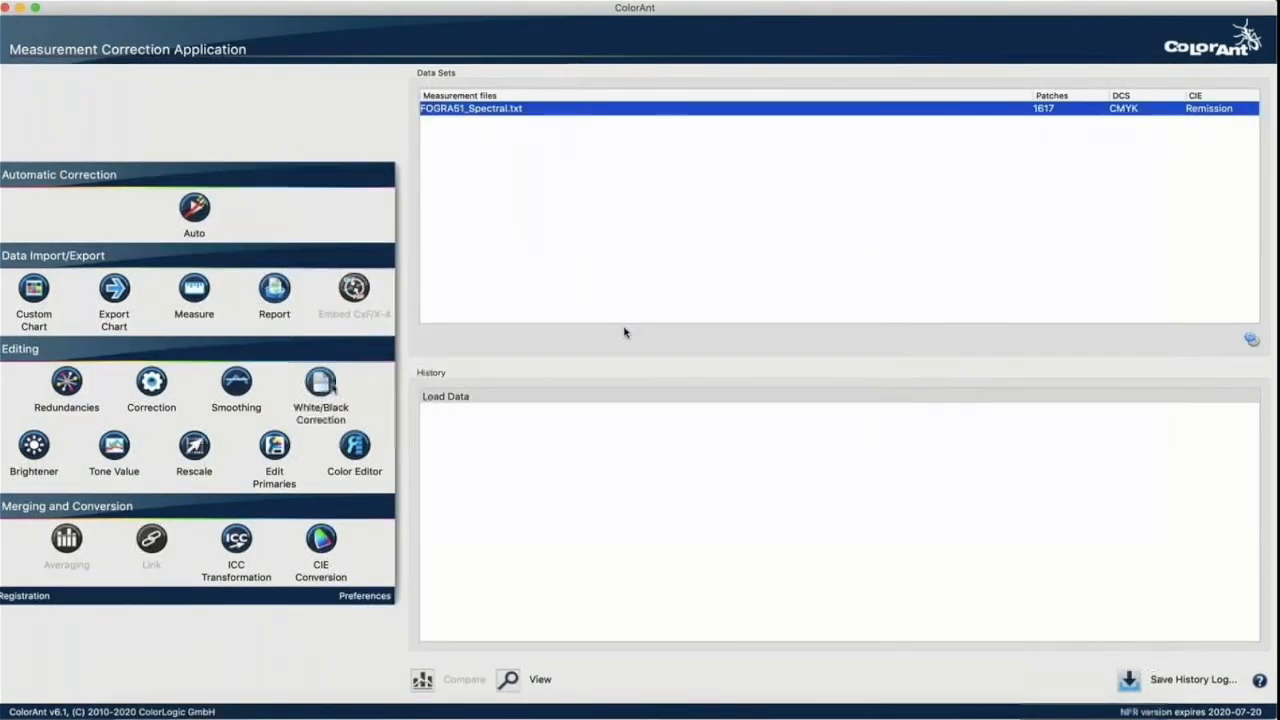
# Step: Apply a white/black correction to FOGRA51_Spectral.txt with the edited white's L value set to 93.08
pyautogui.moveTo(803, 270); pyautogui.dragTo(796, 272)
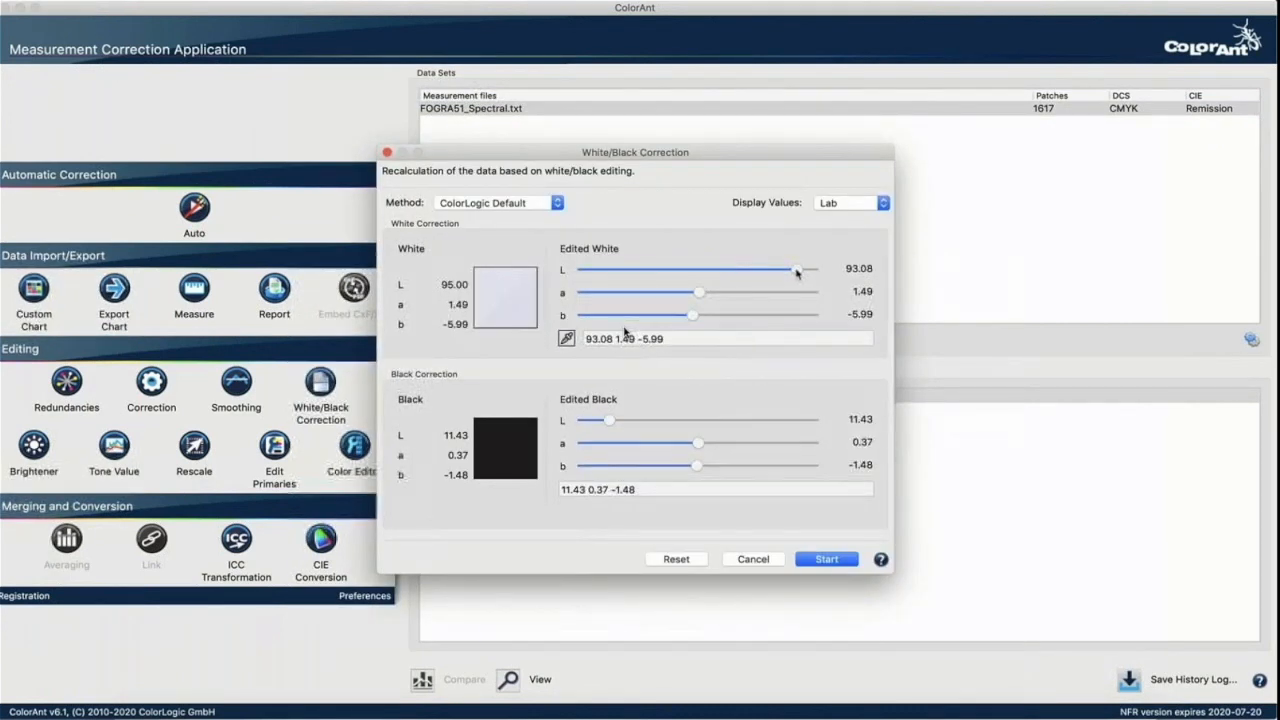
pyautogui.click(809, 561)
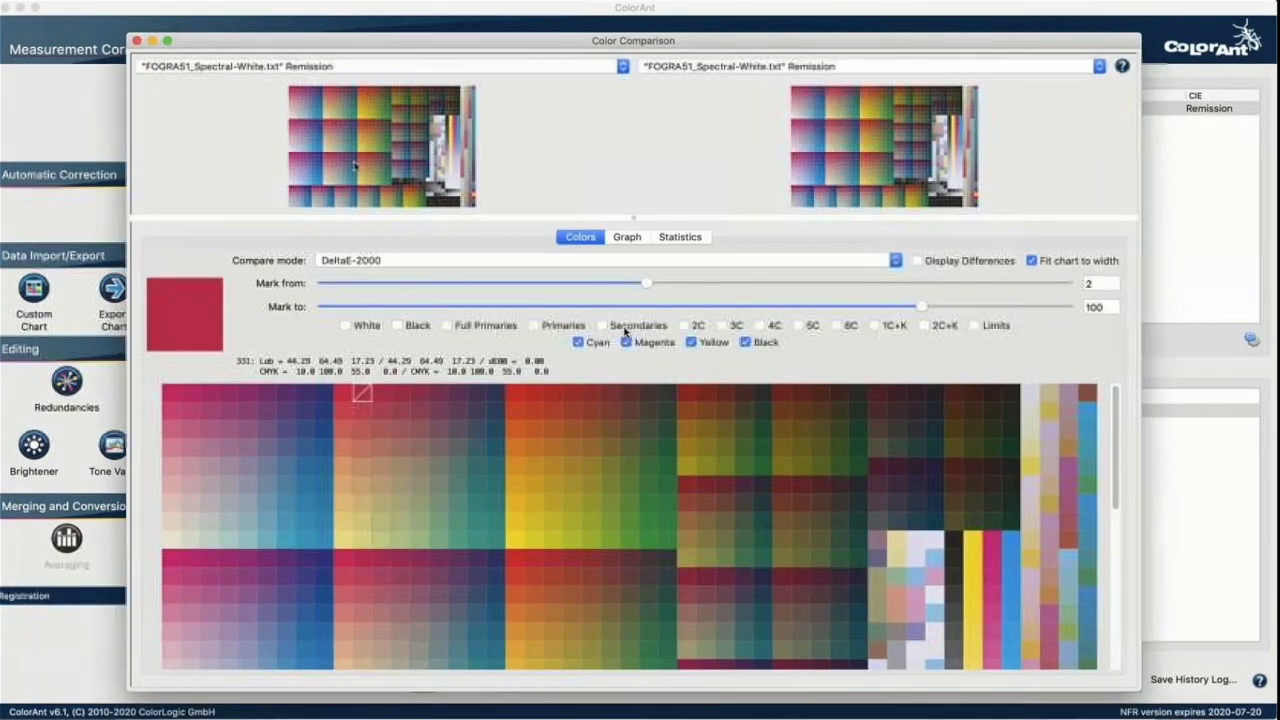
# Step: Compare the original FOGRA51_Spectral.txt remission data with the white-corrected set using the DeltaE-76 compare mode
pyautogui.click(385, 66)
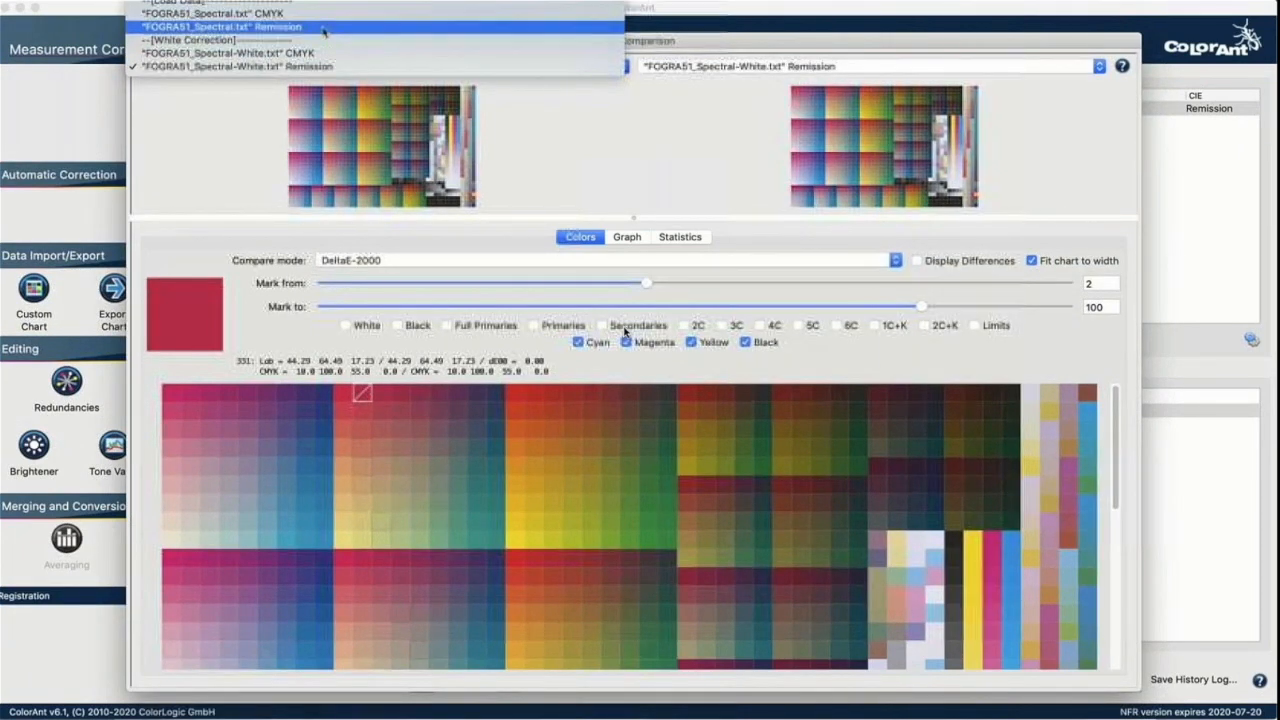
pyautogui.click(272, 27)
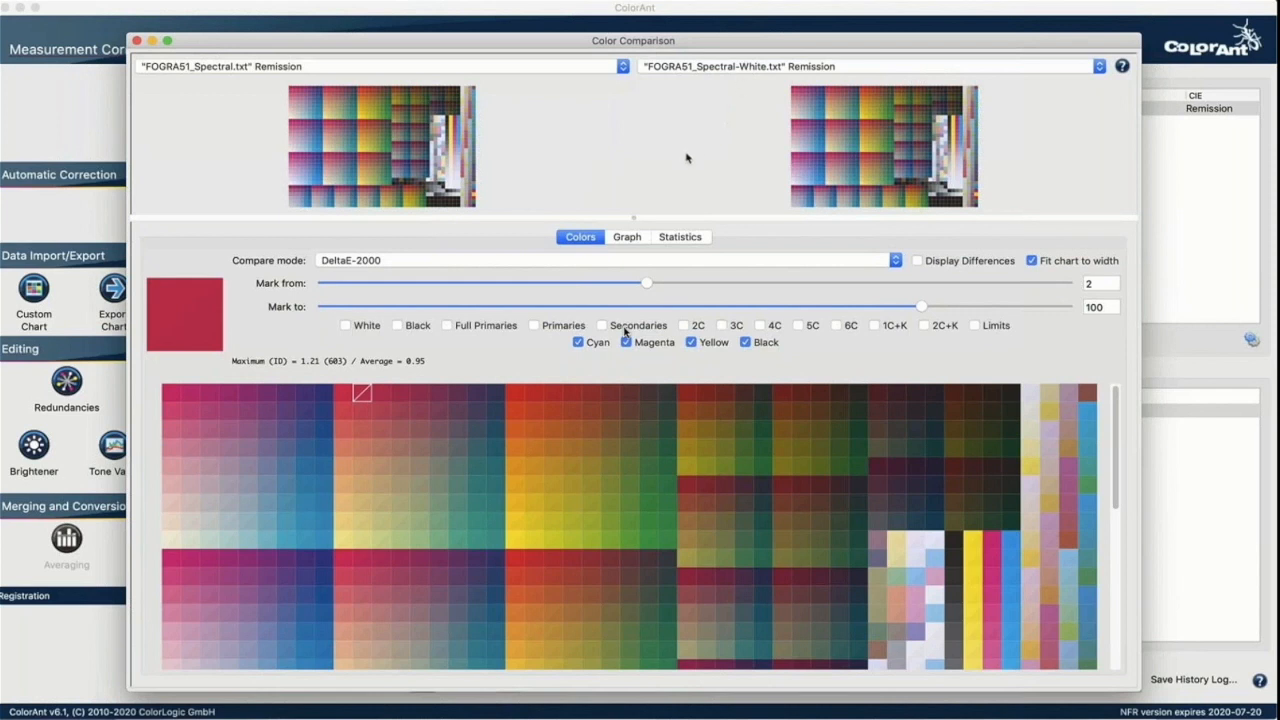
pyautogui.click(626, 262)
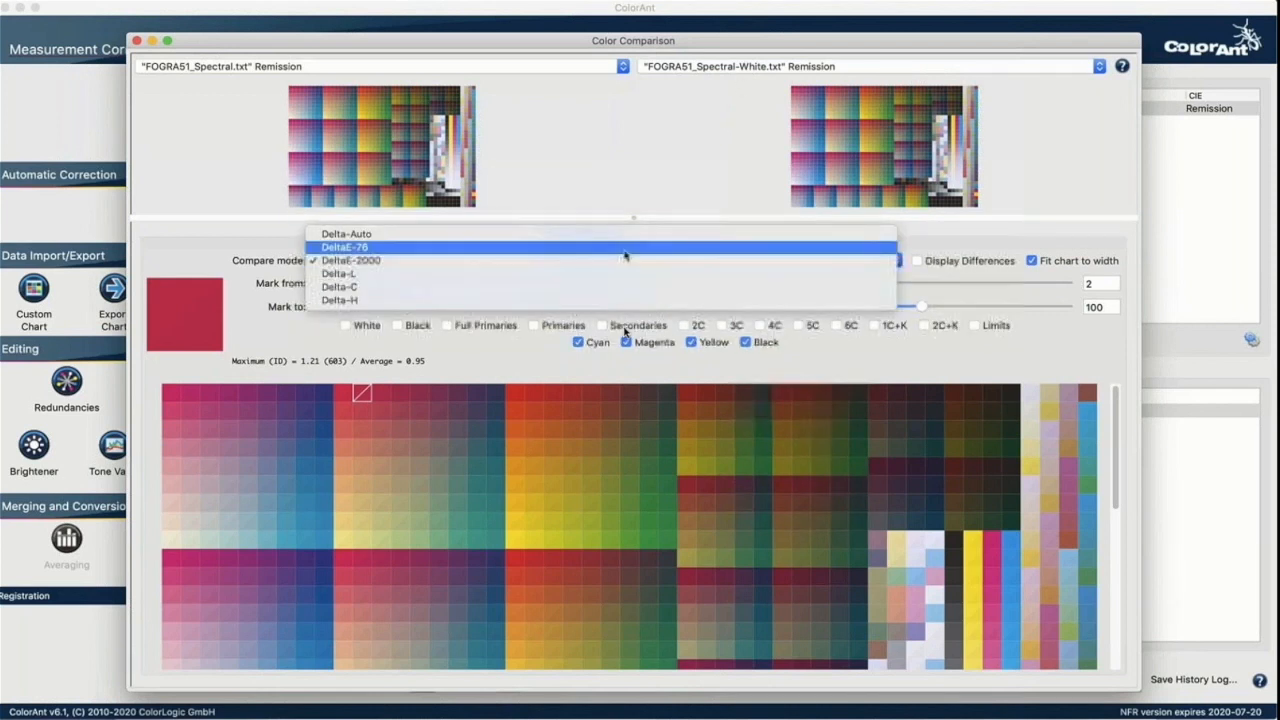
pyautogui.click(626, 254)
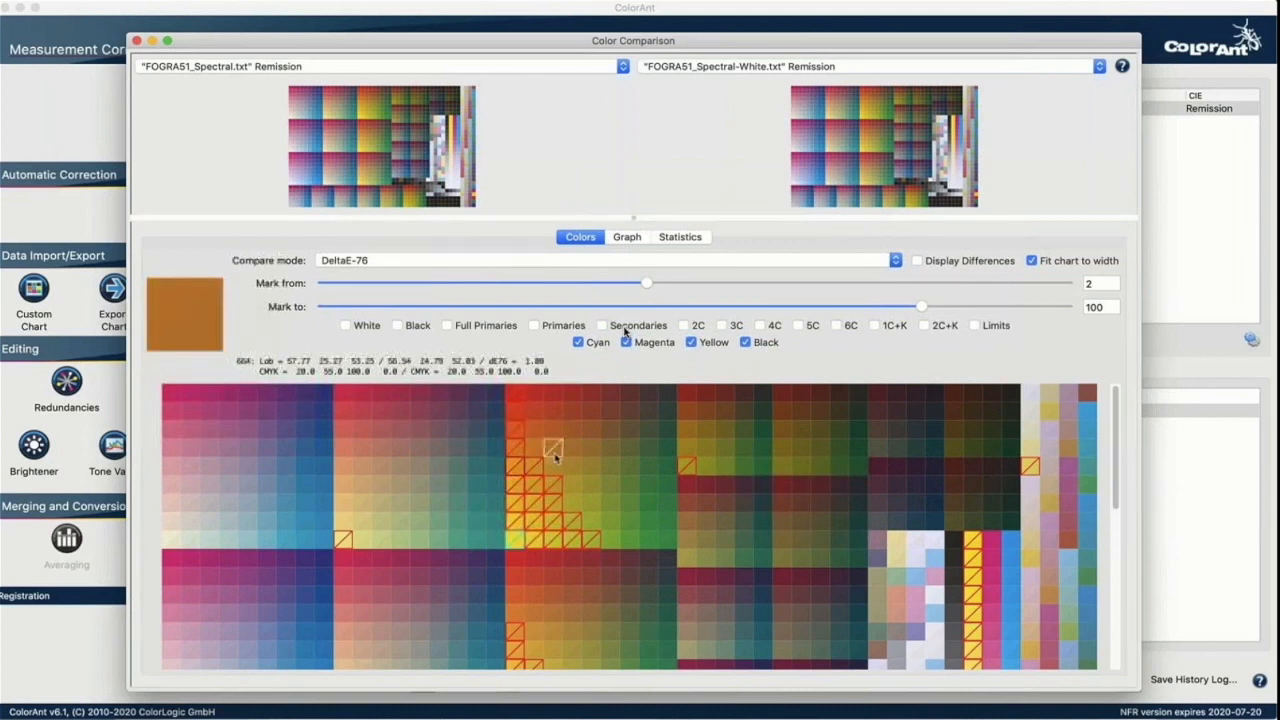
# Step: Turn off fitting the comparison chart to width and keep DeltaE-76 as the compare mode
pyautogui.click(1031, 261)
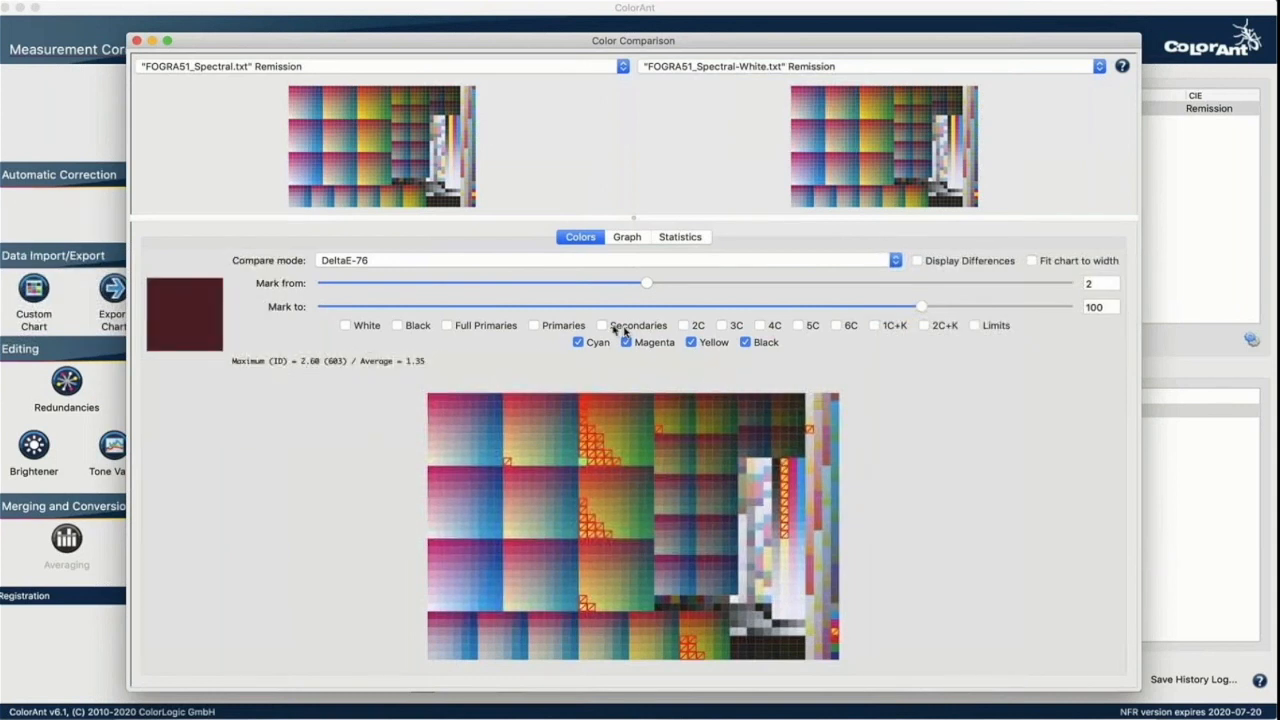
pyautogui.click(507, 261)
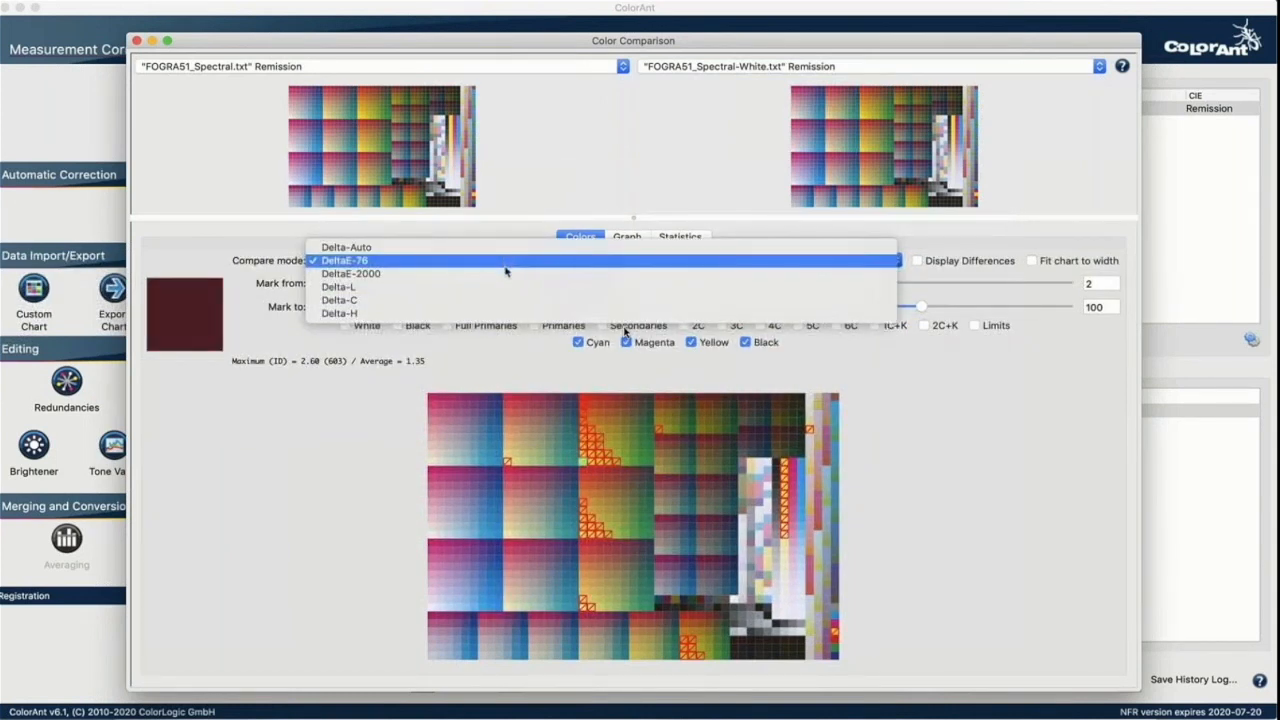
pyautogui.click(507, 264)
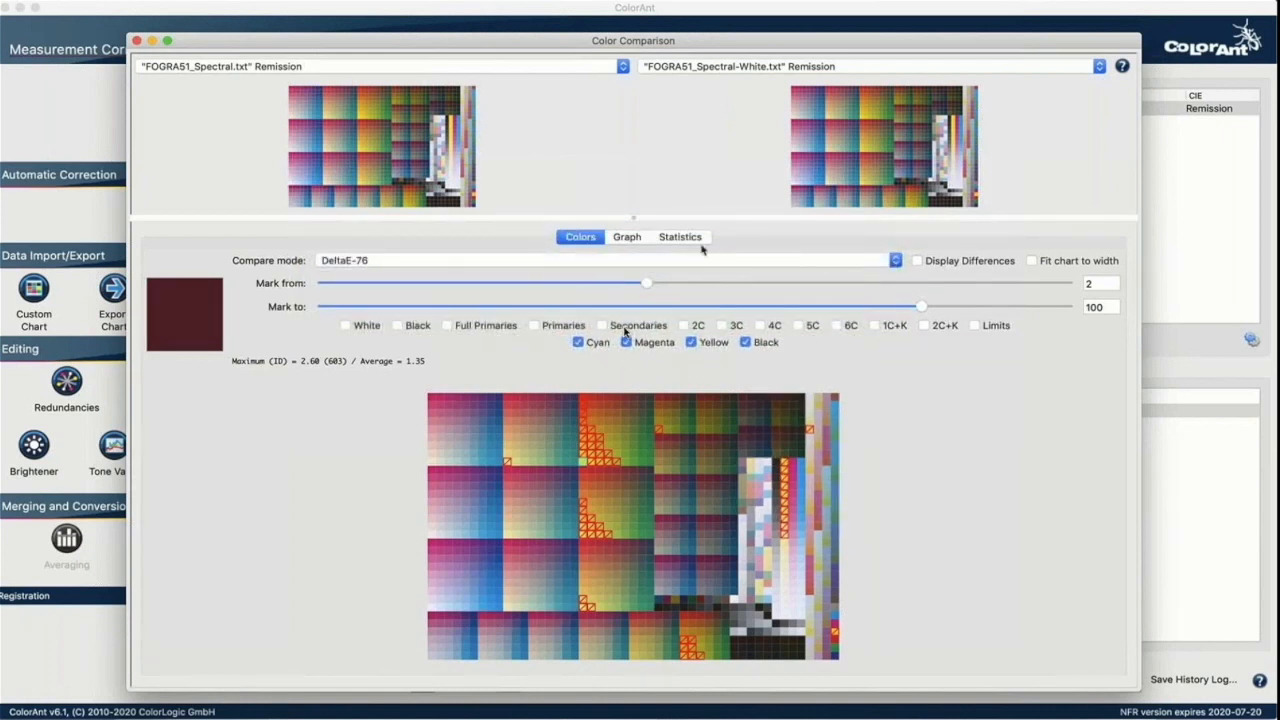
# Step: Review the comparison's difference graph and statistics, return to the colors view, and close the comparison
pyautogui.click(627, 237)
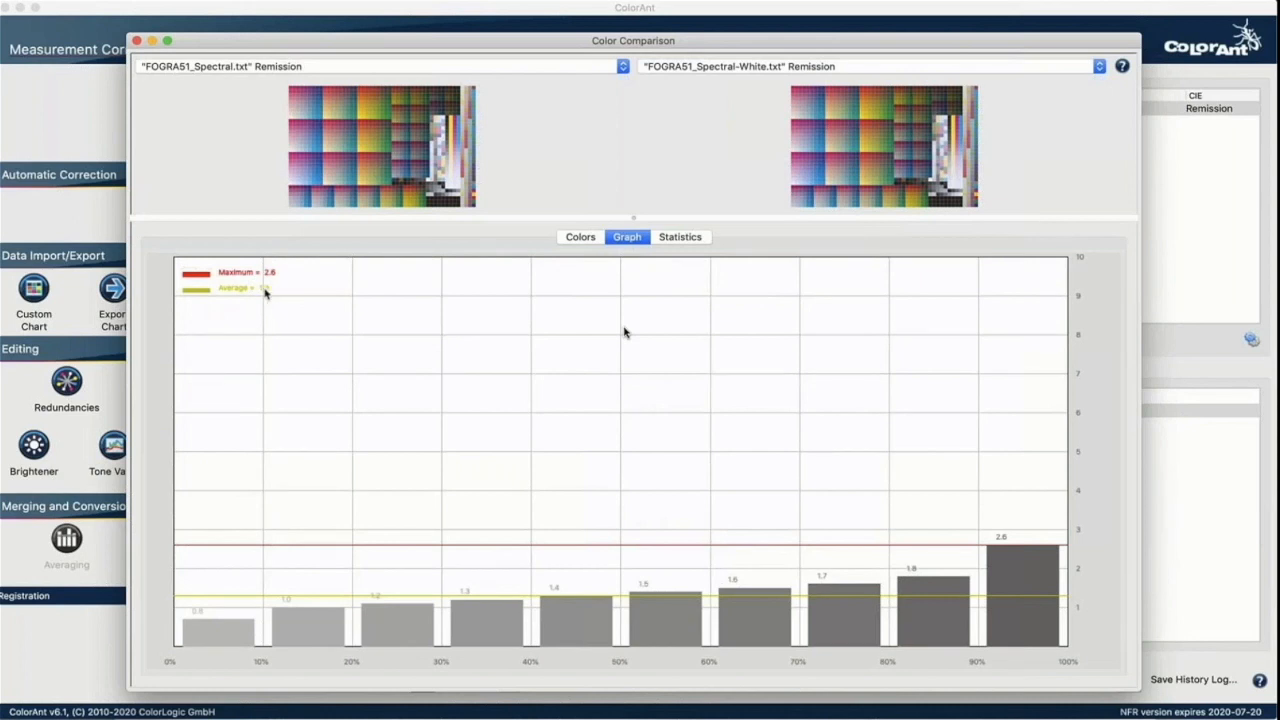
pyautogui.click(670, 237)
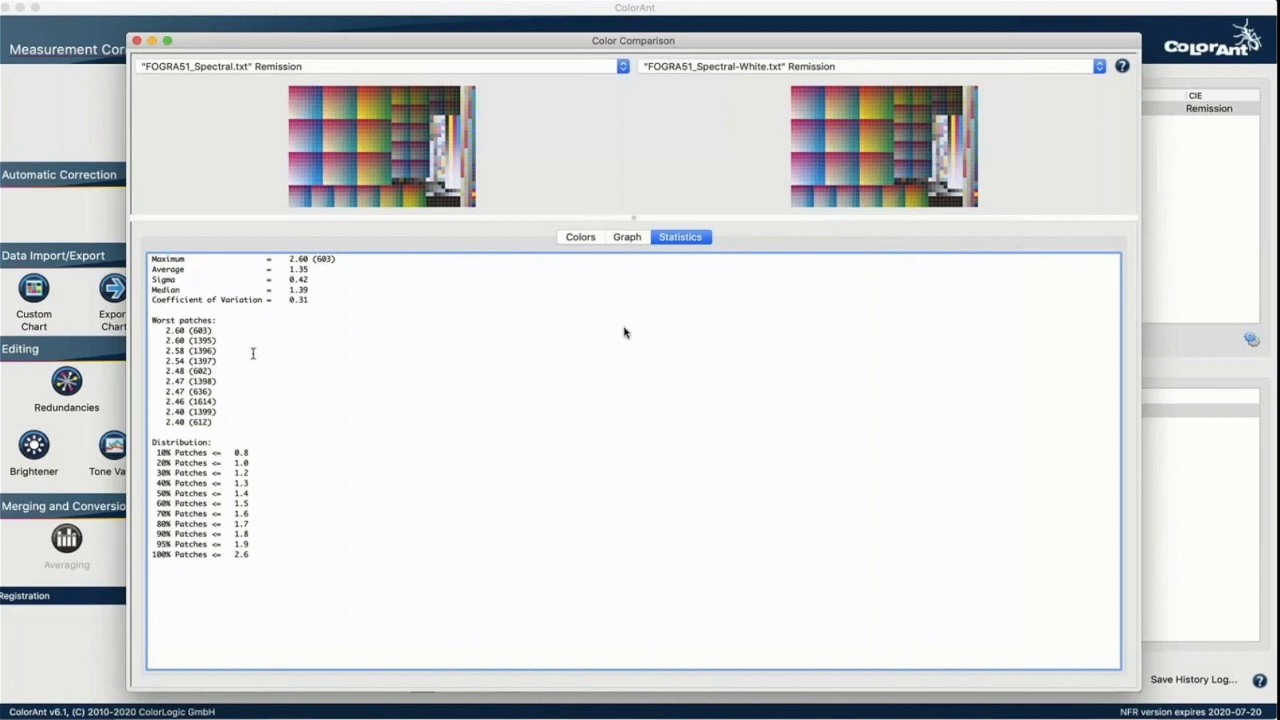
pyautogui.click(576, 239)
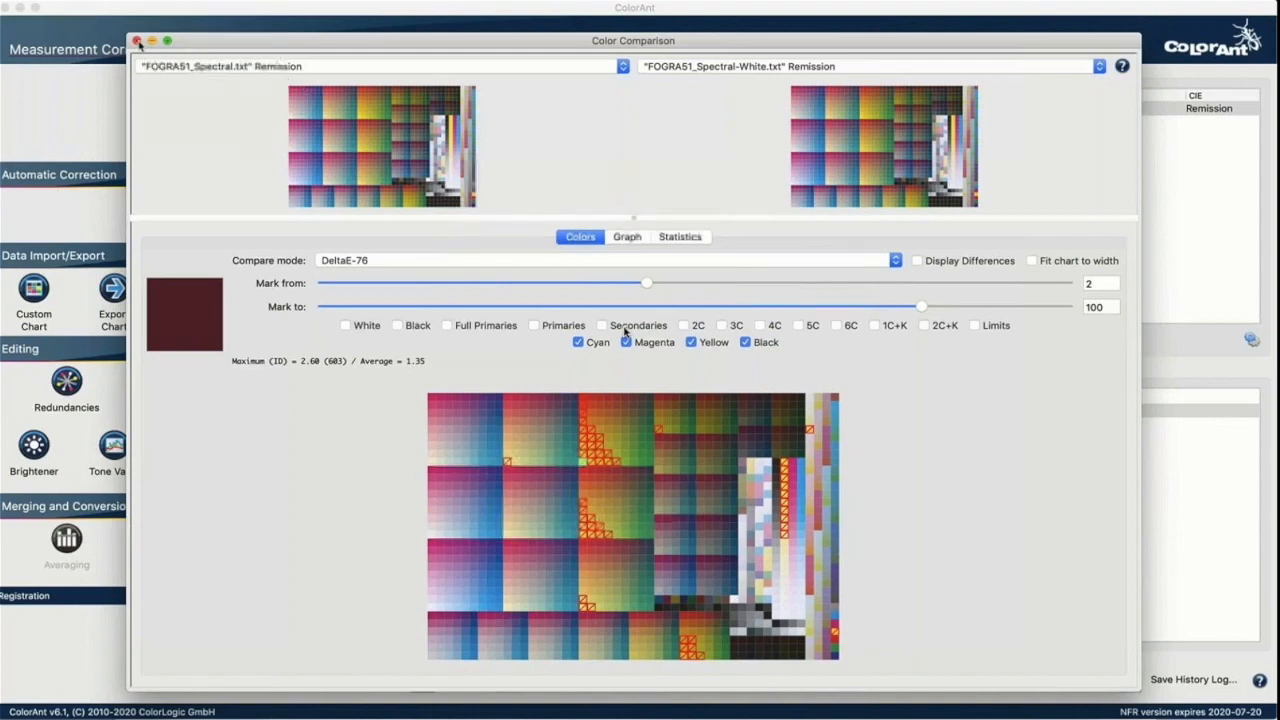
pyautogui.click(137, 41)
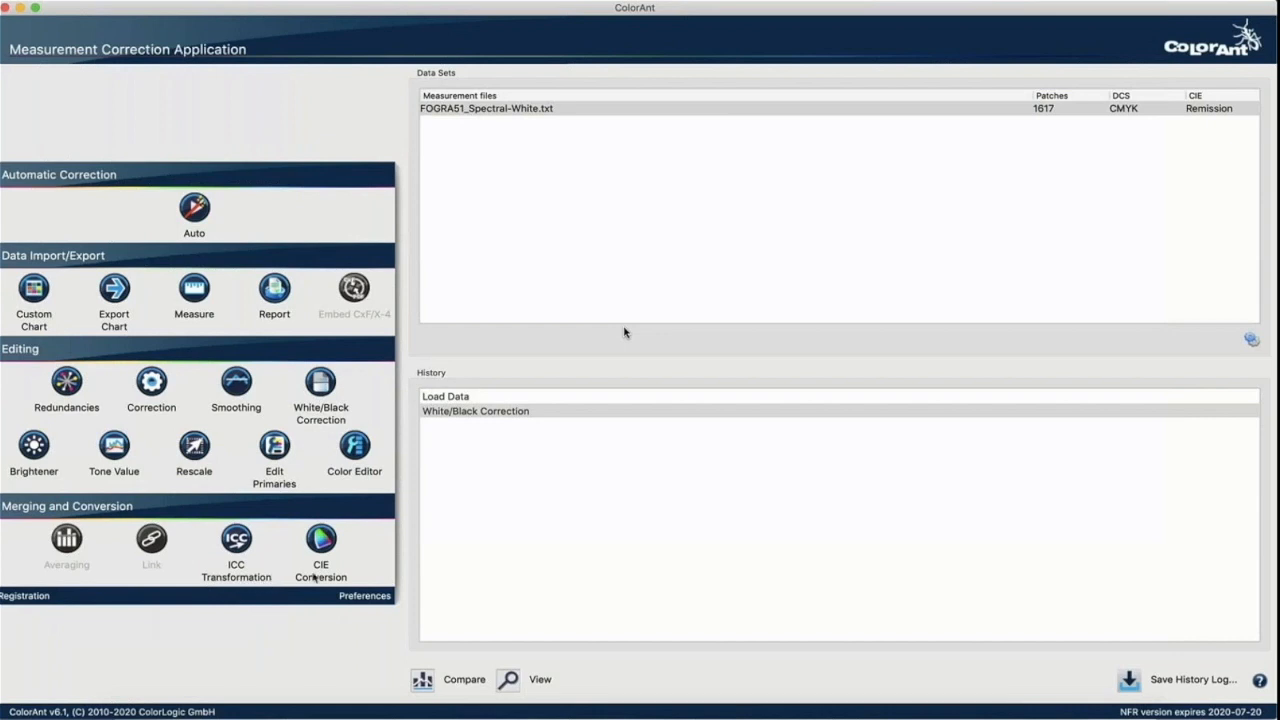
pyautogui.click(436, 560)
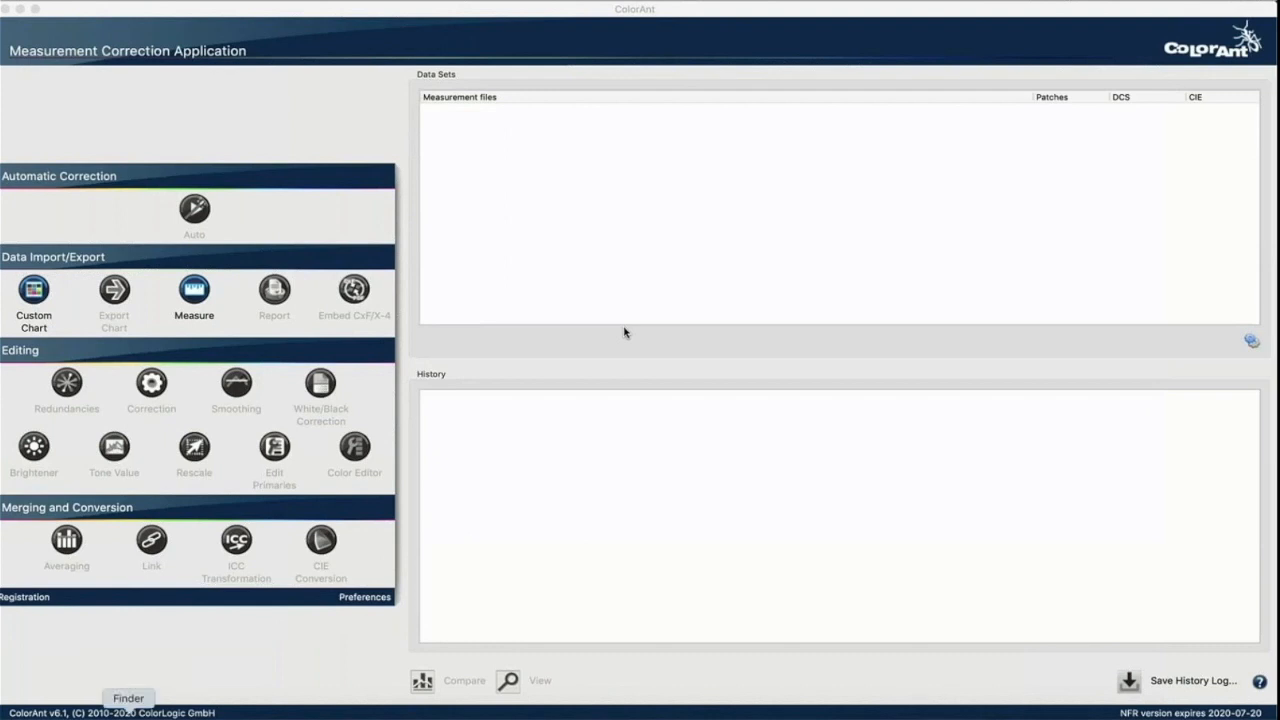
# Step: Load Linearizacion.xml from the "02.- Analizar y Corregir Mediciones" folder in Finder into ColorAnt's data sets
pyautogui.click(128, 716)
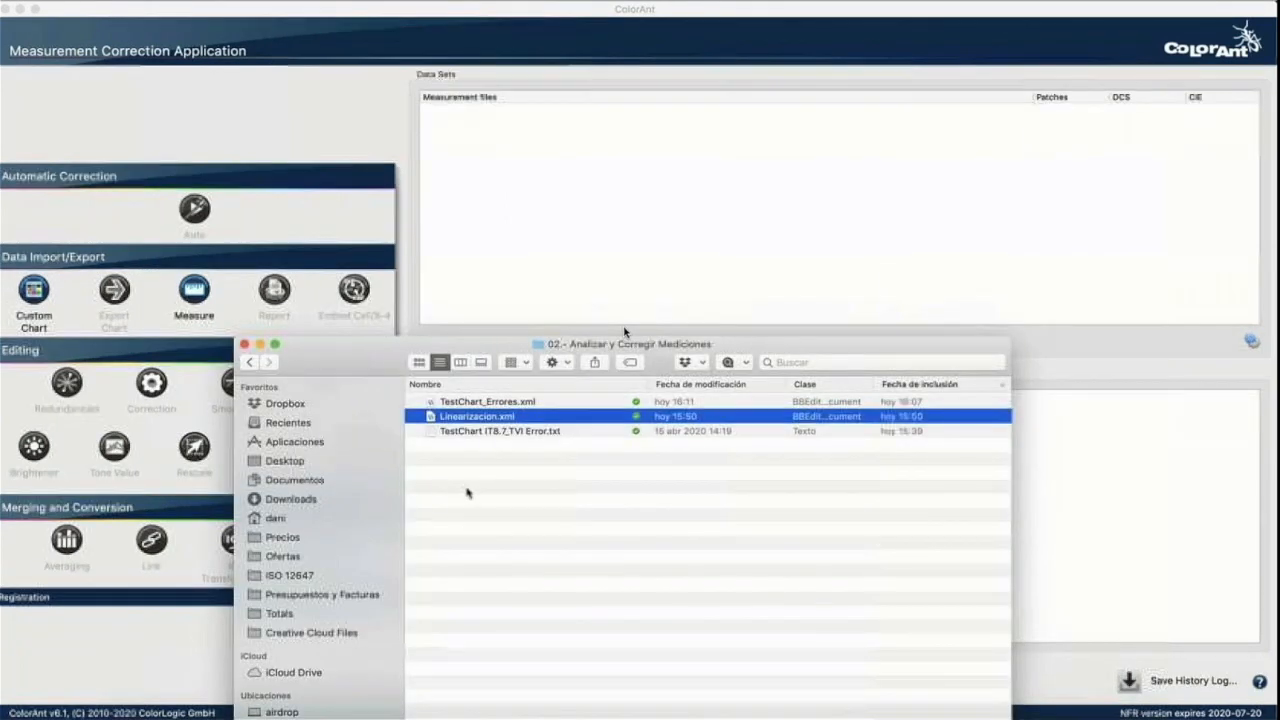
pyautogui.click(523, 417)
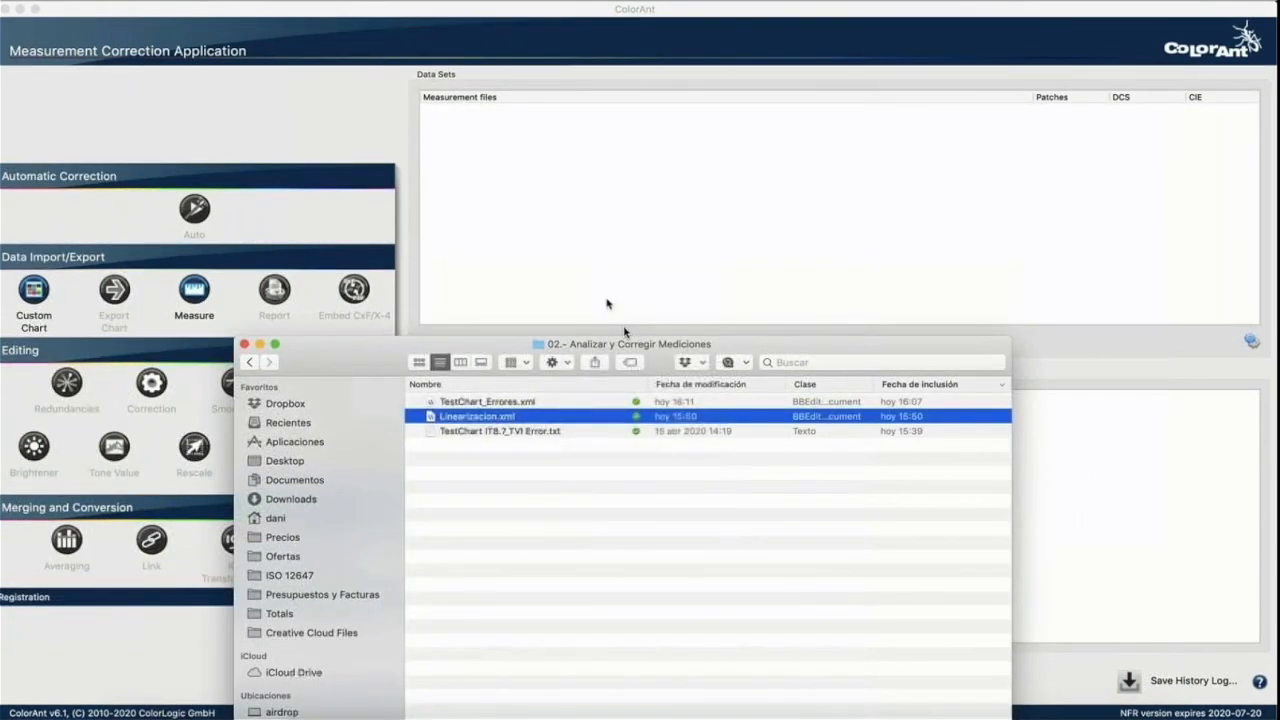
pyautogui.moveTo(457, 423); pyautogui.dragTo(594, 232)
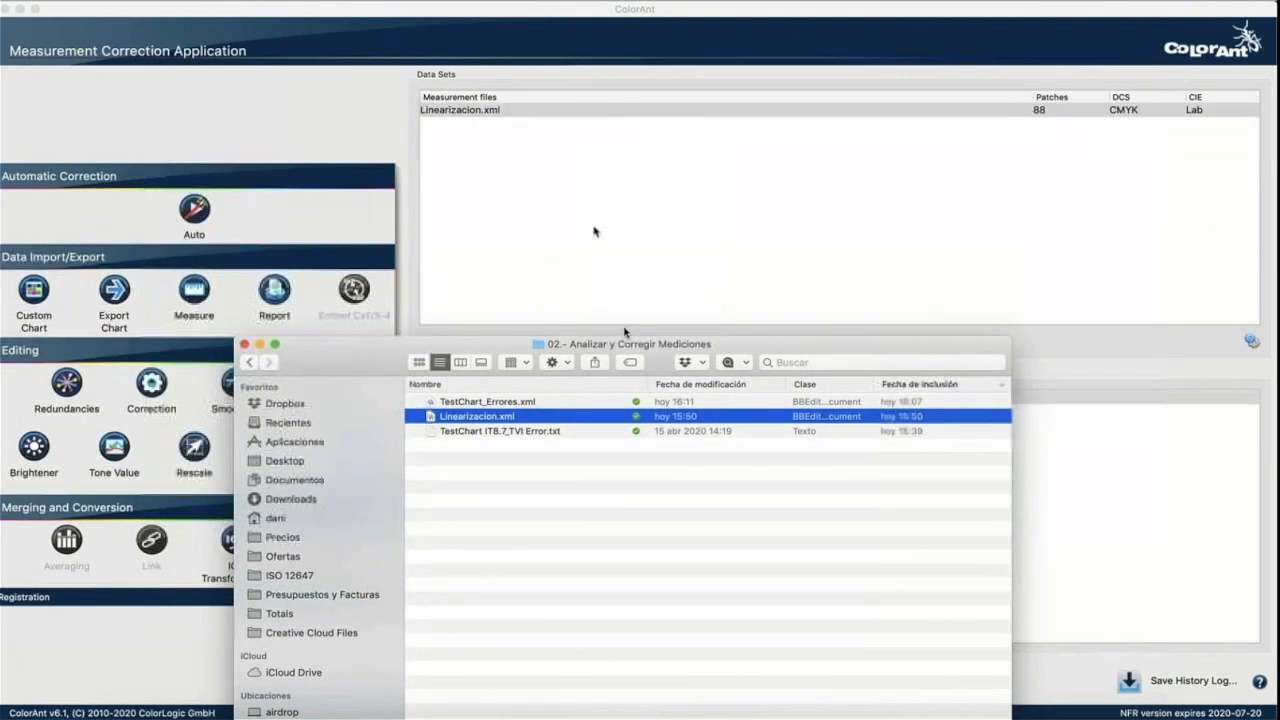
pyautogui.click(594, 232)
# Step: Examine the Linearizacion.xml patches in the 2D view for wrongly measured colors, and close the view
pyautogui.click(488, 110)
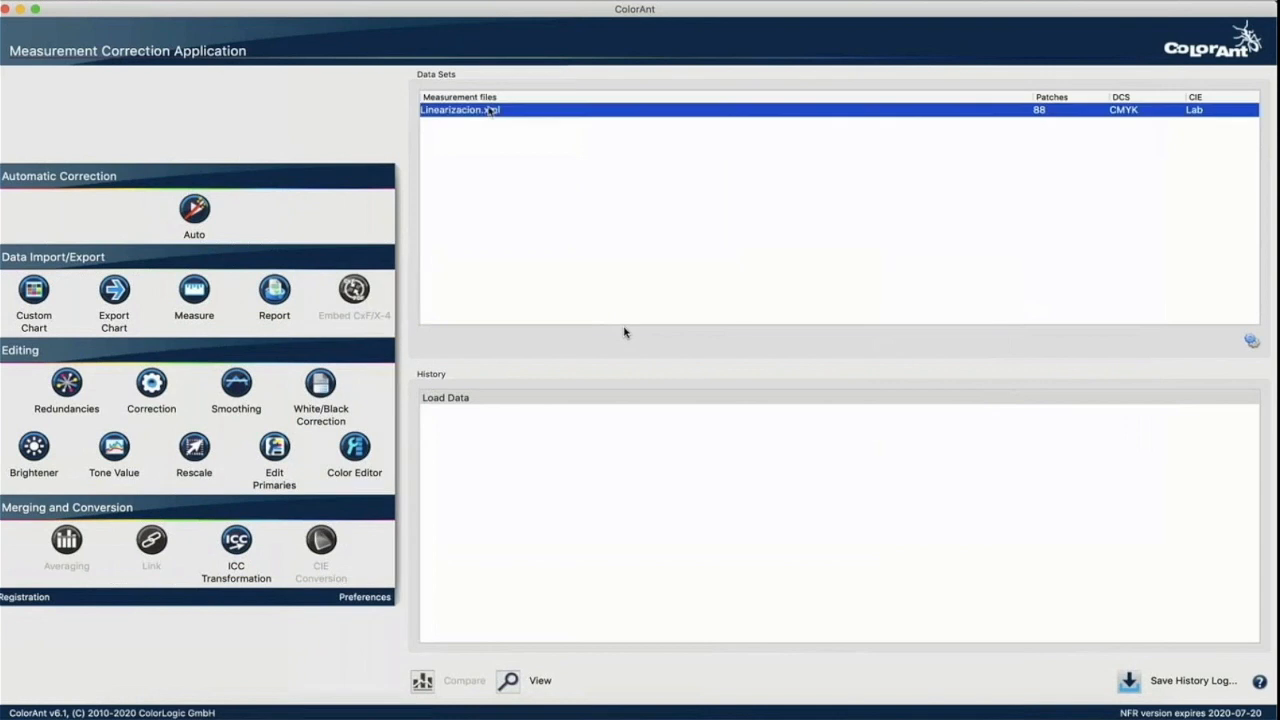
pyautogui.click(508, 681)
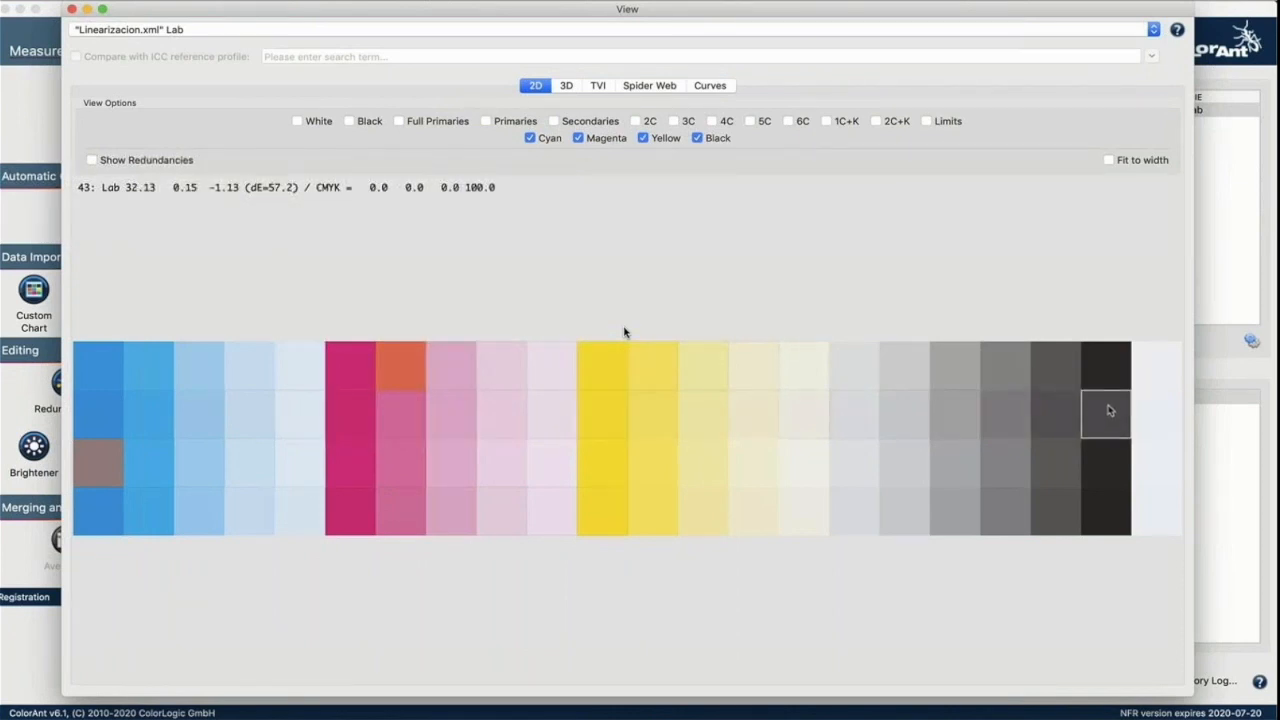
pyautogui.click(71, 10)
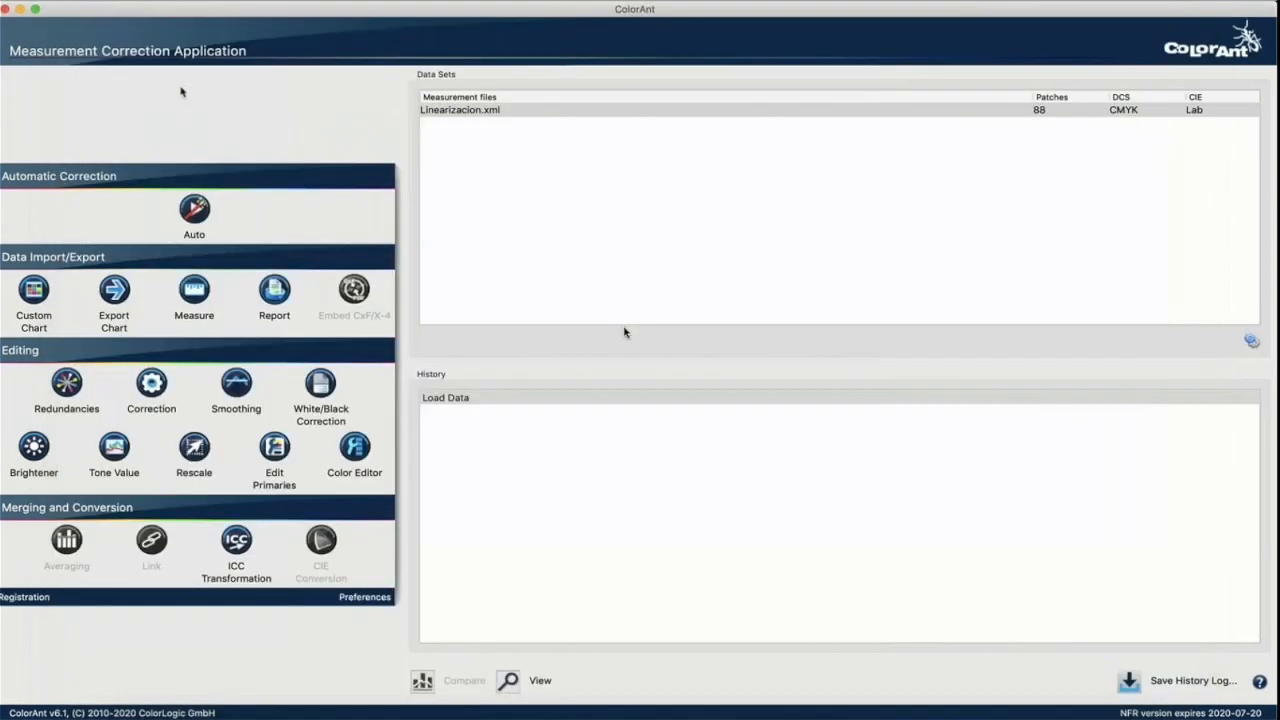
# Step: Average the redundant measurements in Linearizacion.xml with the Auto method and inspect the corrected patches in the 2D view
pyautogui.click(432, 110)
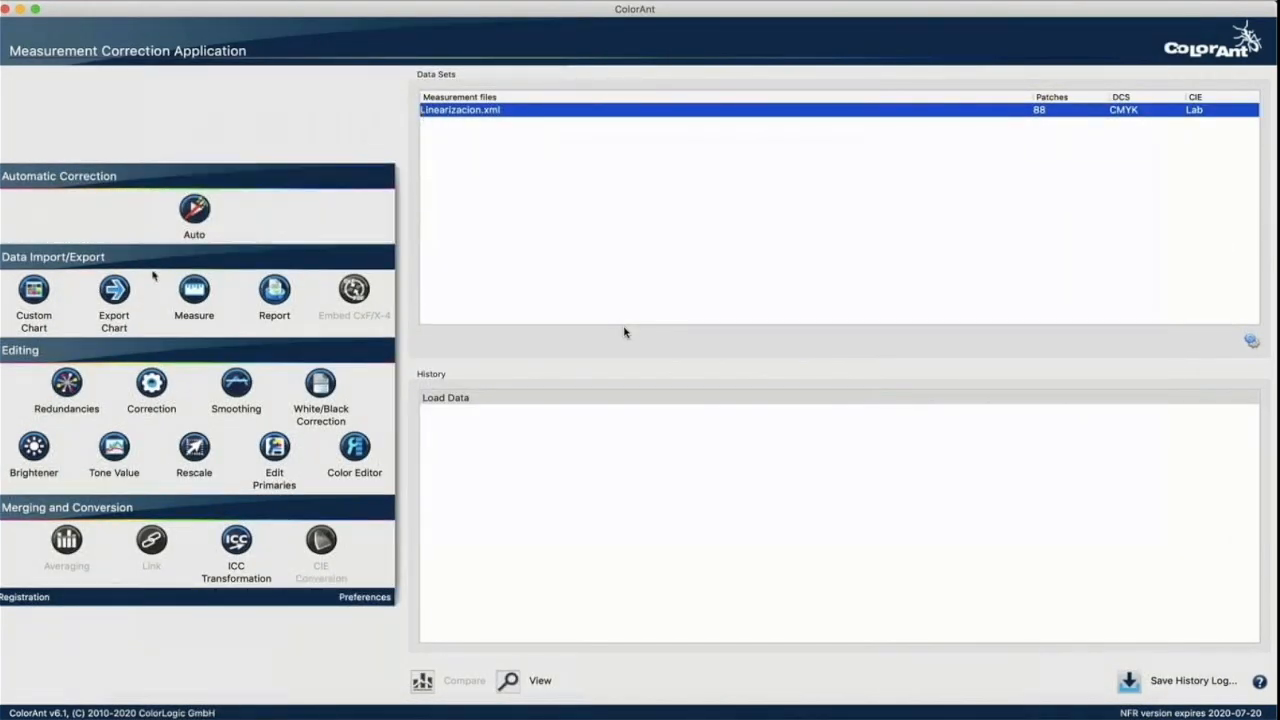
pyautogui.click(66, 384)
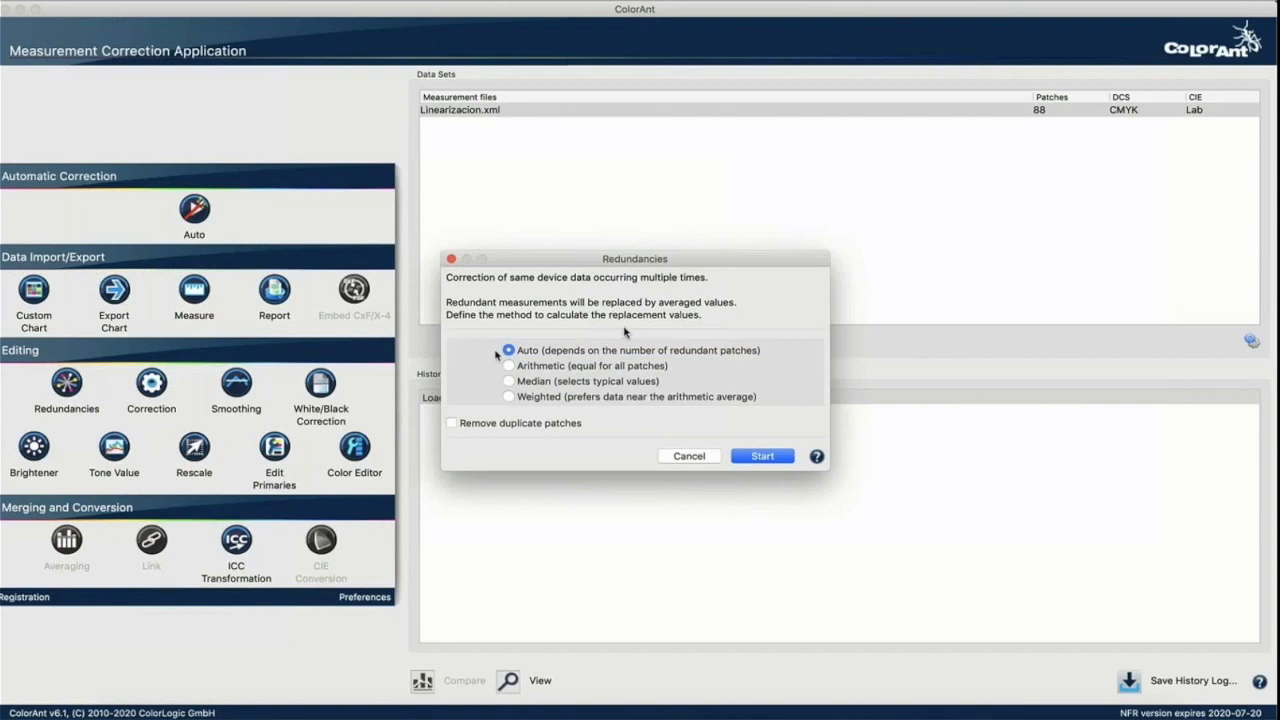
pyautogui.click(757, 458)
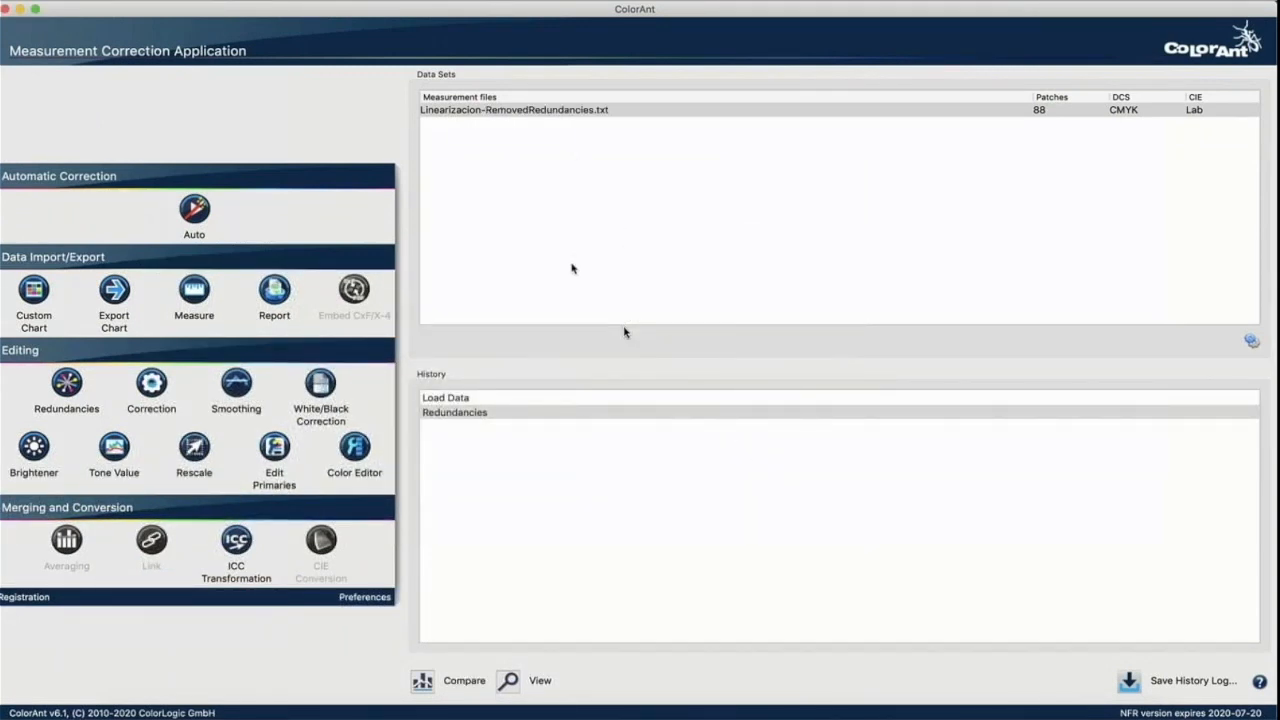
pyautogui.click(510, 684)
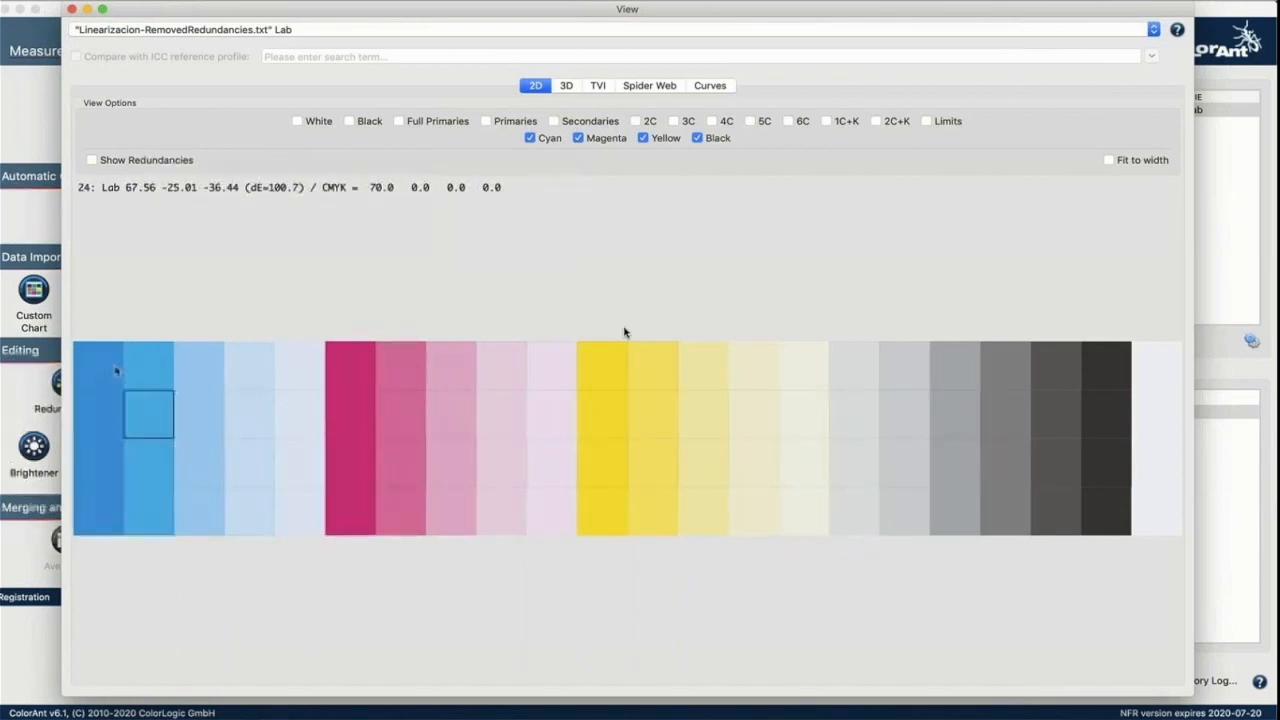
pyautogui.click(72, 9)
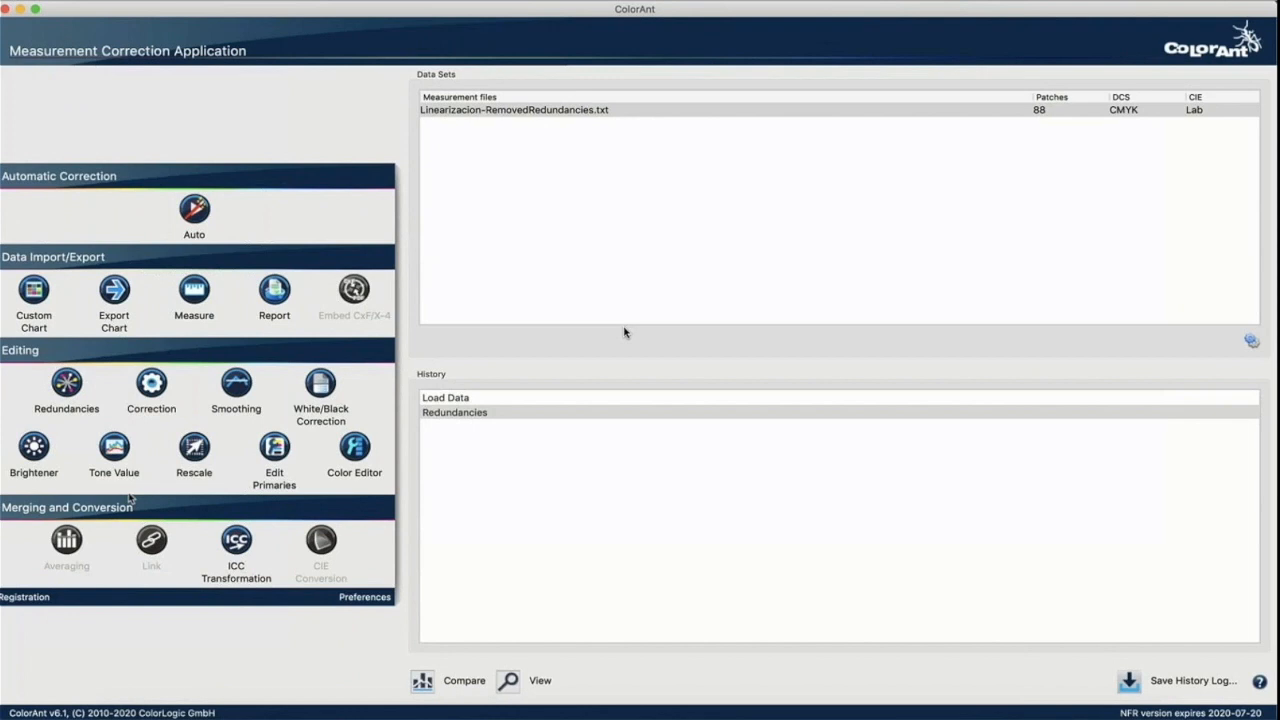
# Step: Load TestChart IT8.7_TVI Error.txt from the Finder folder as an additional data set in ColorAnt
pyautogui.click(128, 712)
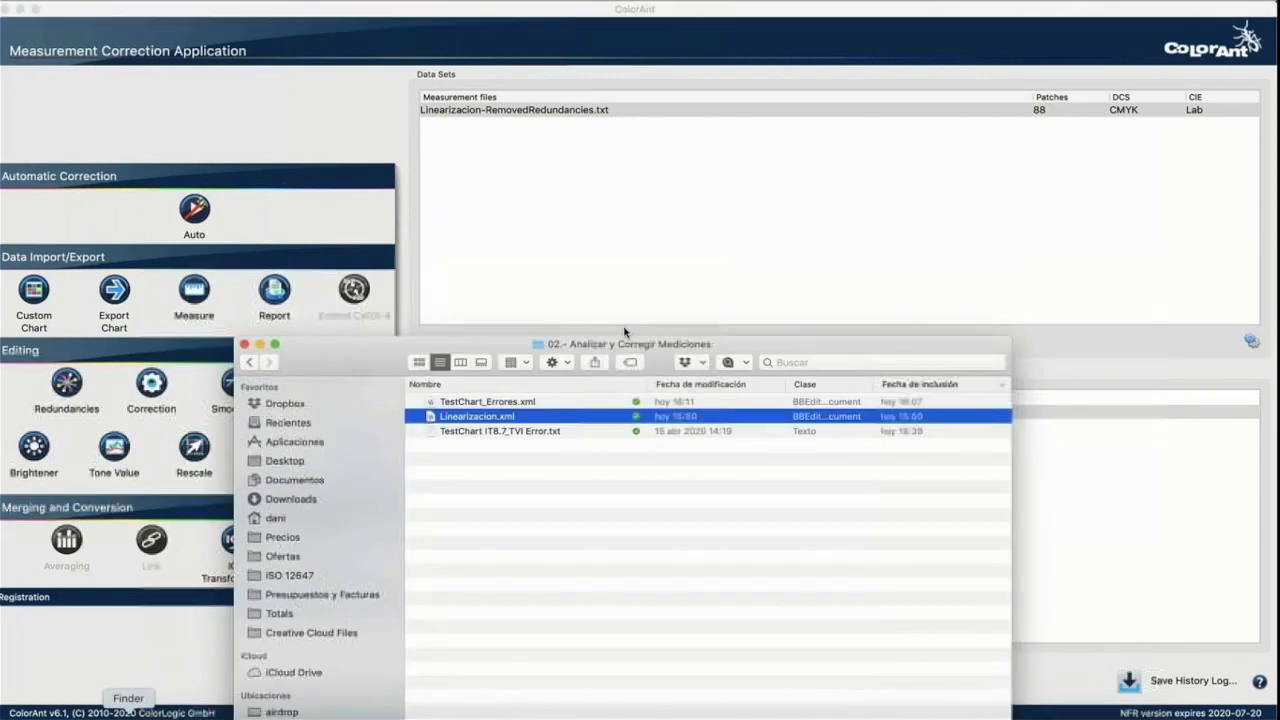
pyautogui.click(476, 432)
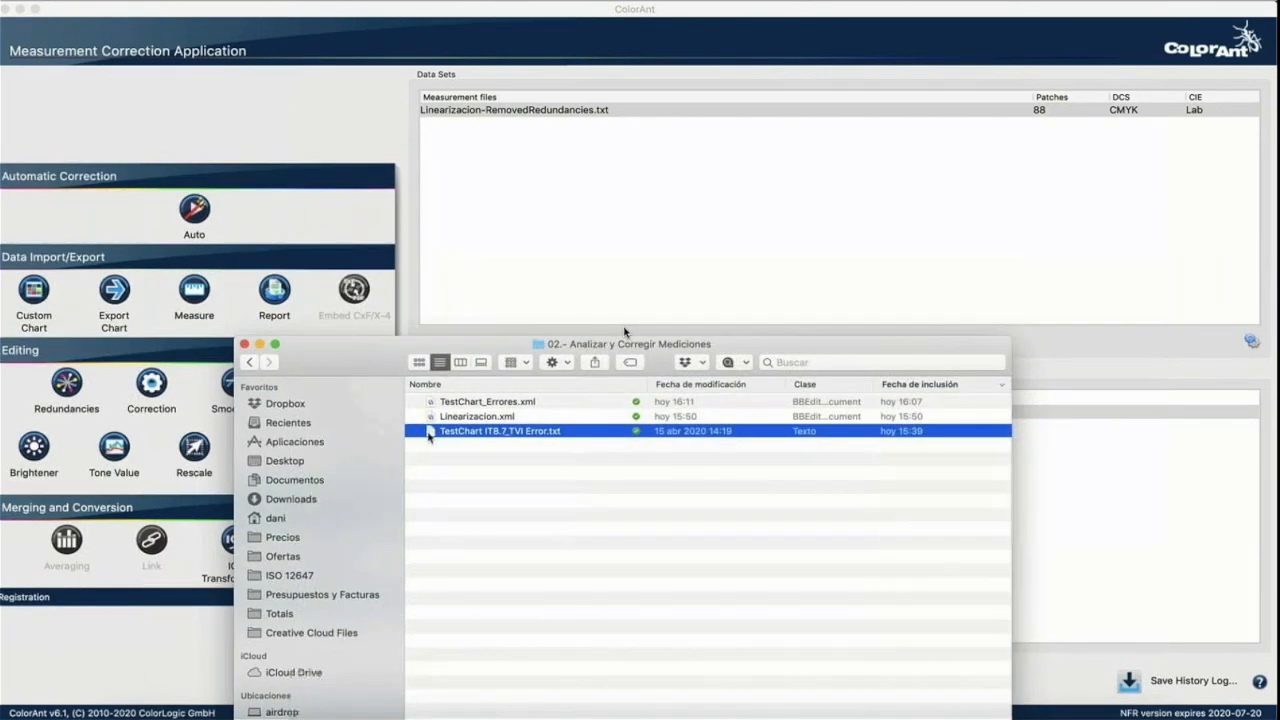
pyautogui.moveTo(430, 432); pyautogui.dragTo(499, 226)
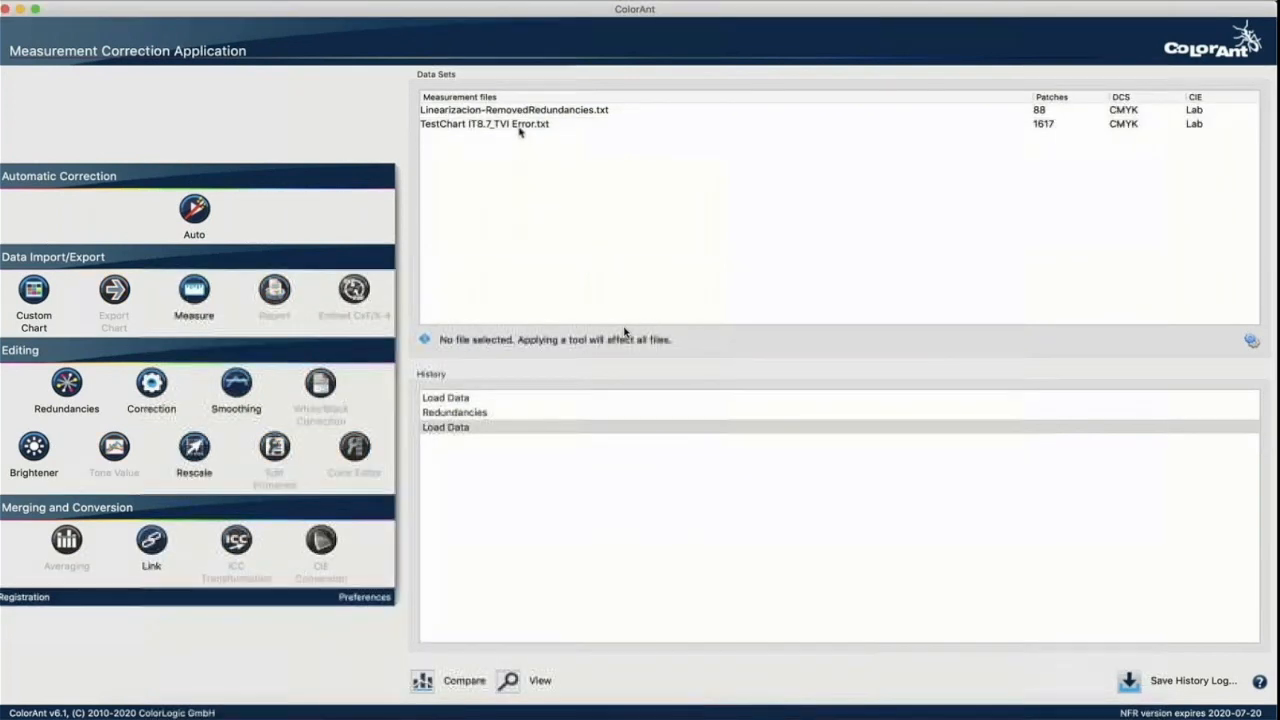
# Step: Inspect the TestChart IT8.7_TVI Error.txt data in the 2D and spider web views, and close the view
pyautogui.click(469, 127)
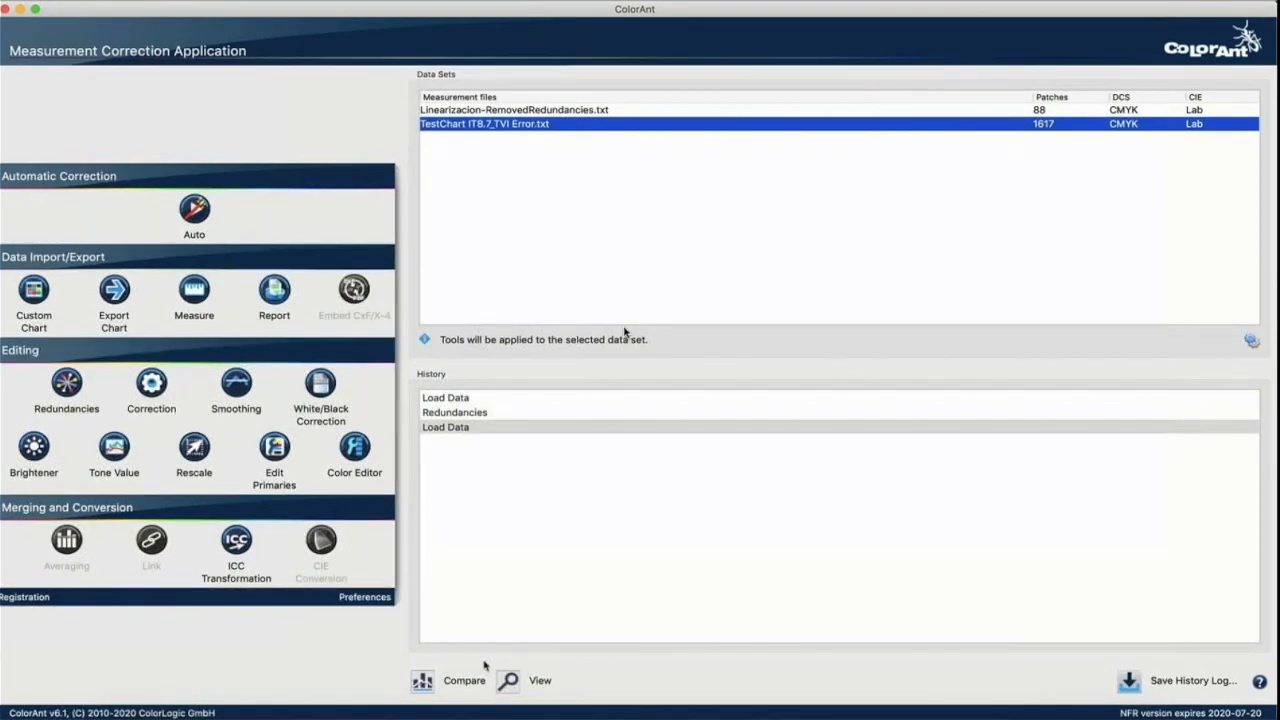
pyautogui.click(508, 680)
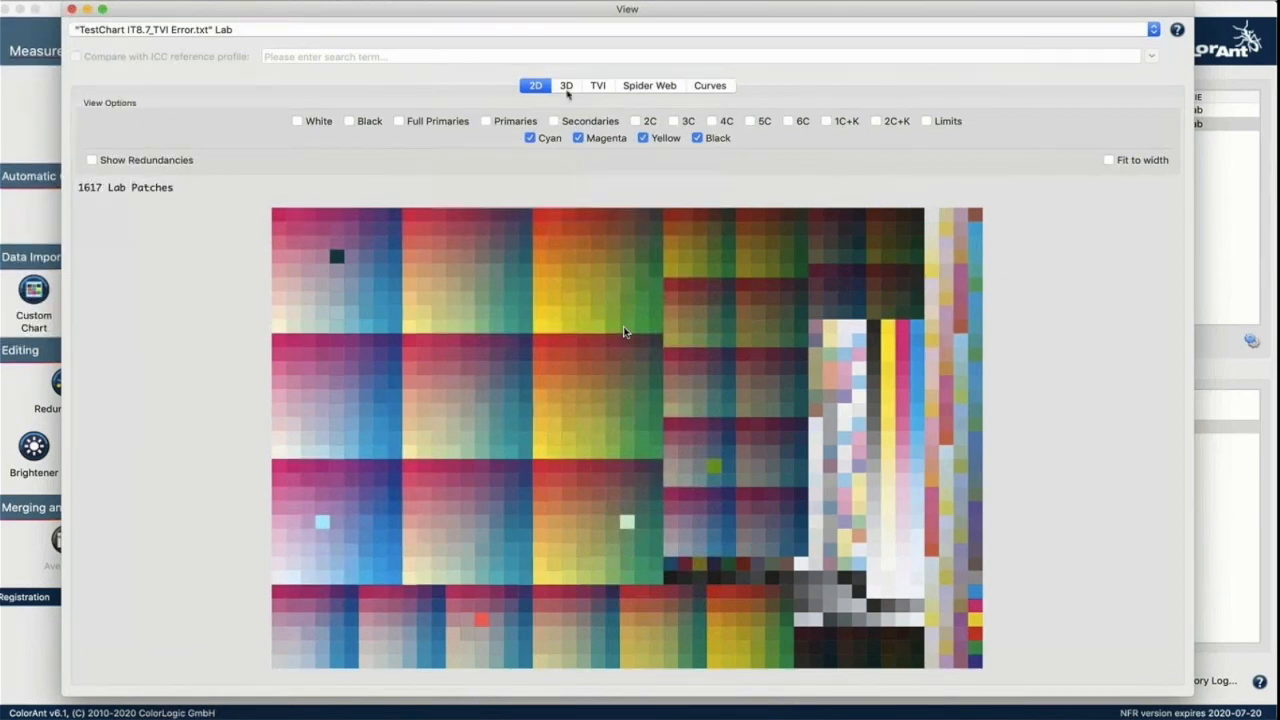
pyautogui.click(630, 87)
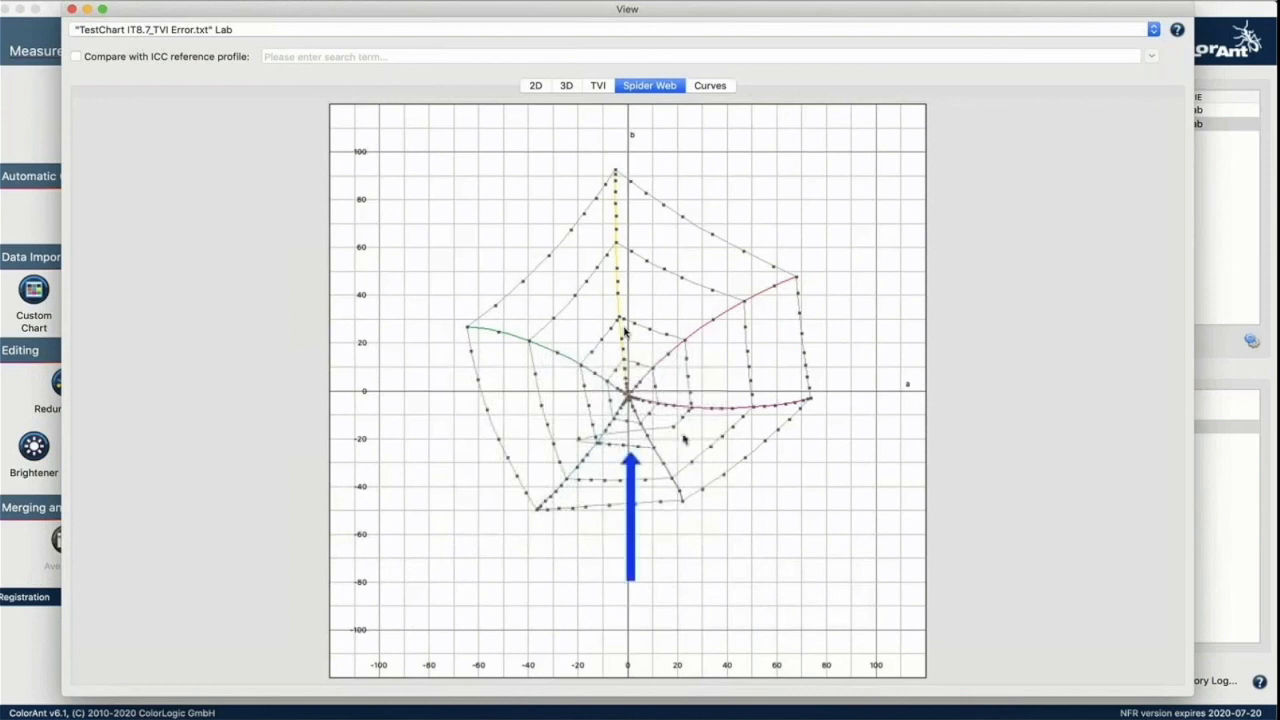
pyautogui.click(72, 10)
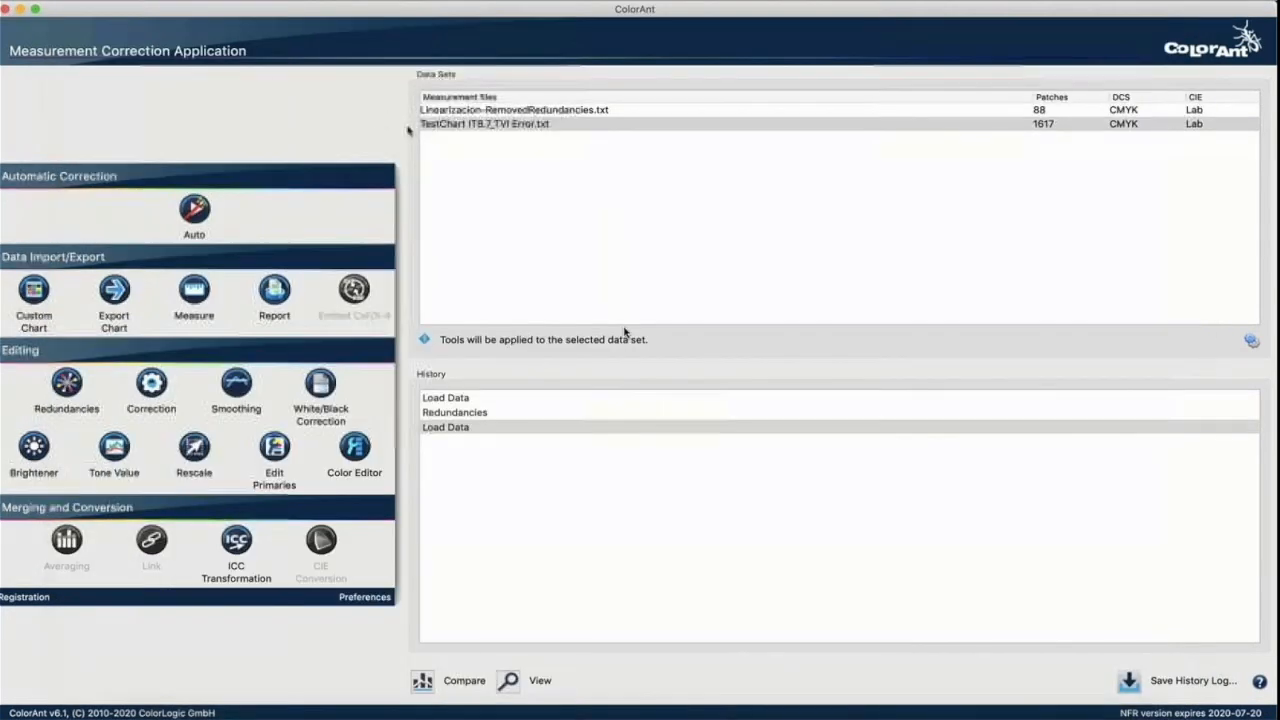
# Step: Average the redundancies in TestChart IT8.7_TVI Error.txt with the Auto method, then correct bad measurements and optimize overprints with Protect lights at 0%
pyautogui.click(446, 125)
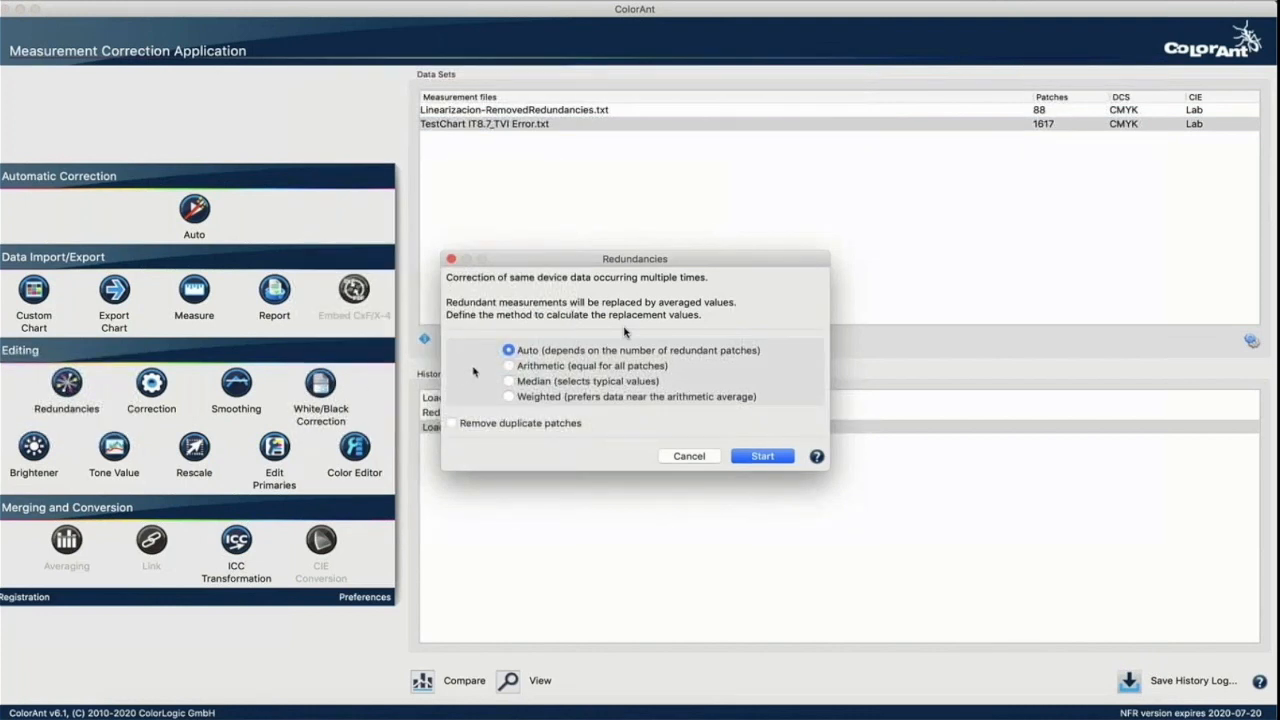
pyautogui.click(752, 460)
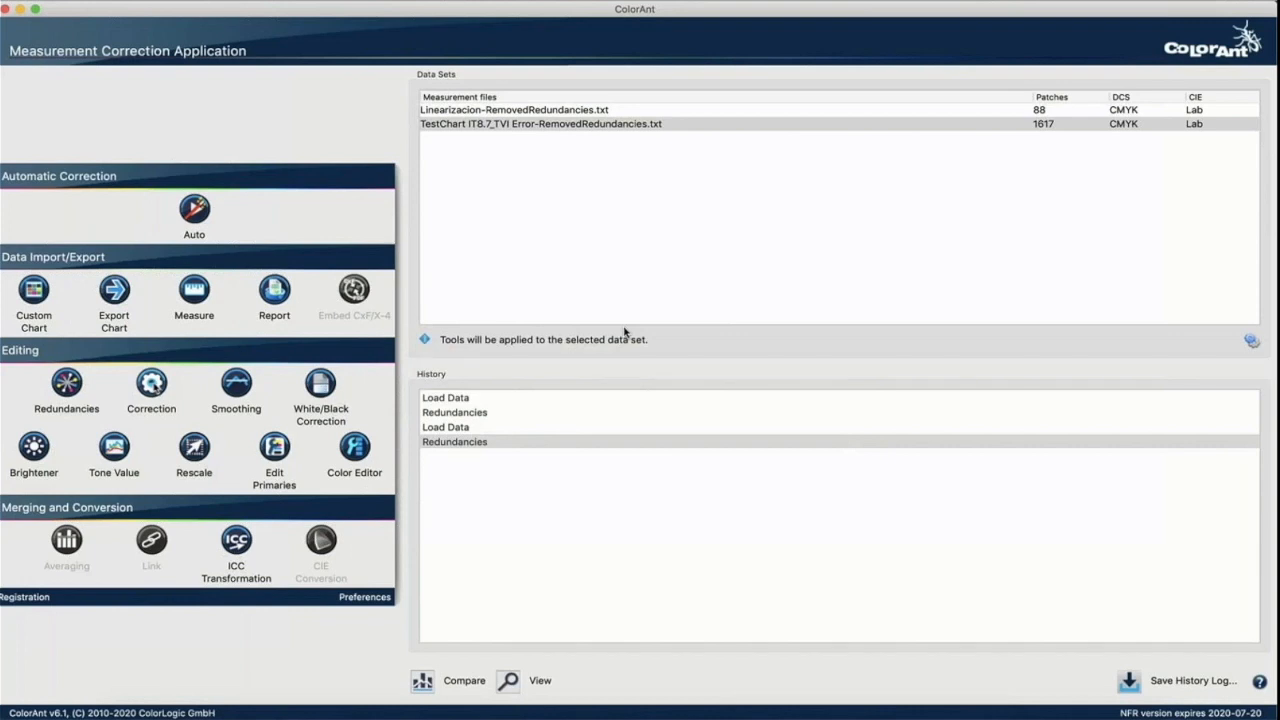
pyautogui.click(151, 382)
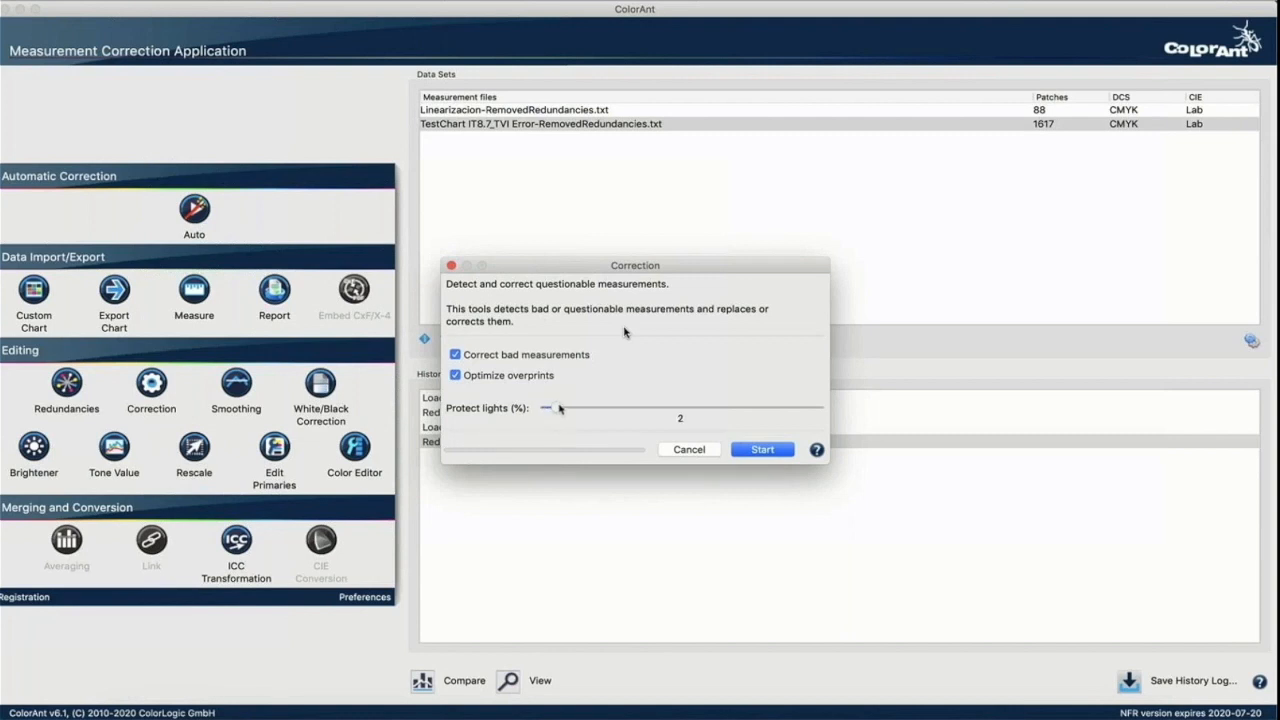
pyautogui.moveTo(583, 407); pyautogui.dragTo(566, 407)
pyautogui.moveTo(574, 409); pyautogui.dragTo(545, 409)
pyautogui.click(744, 450)
pyautogui.click(753, 450)
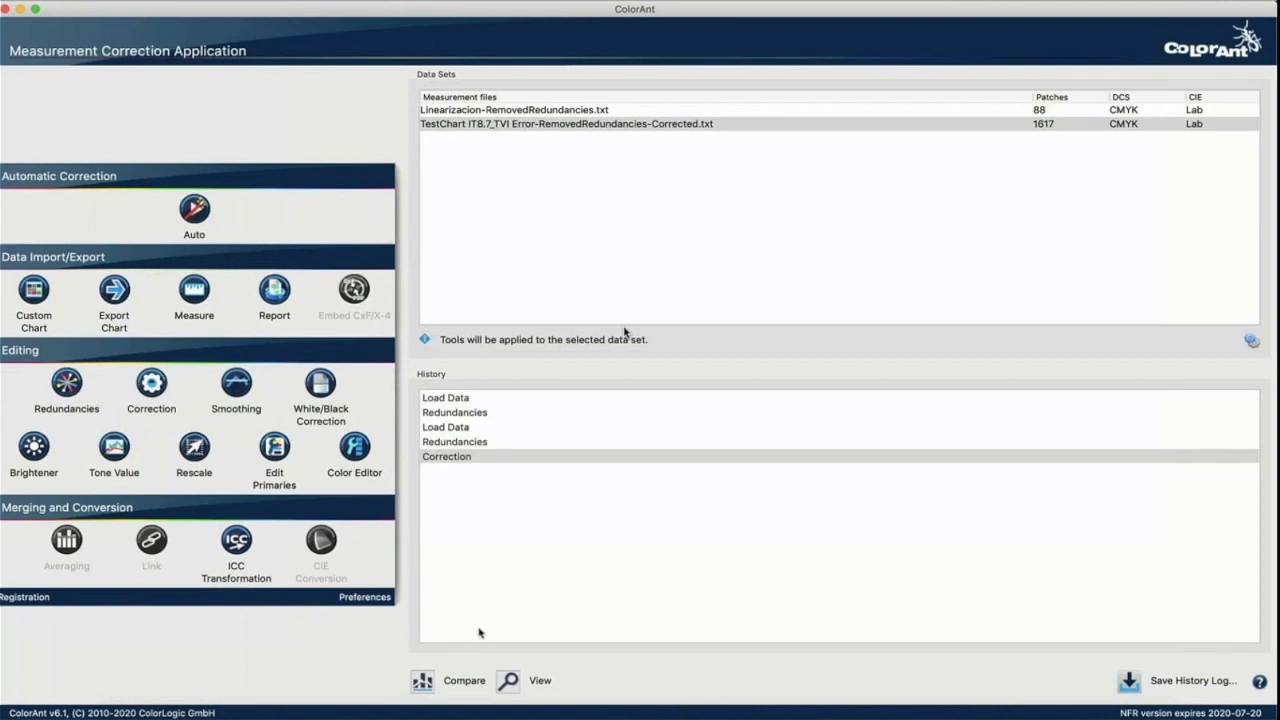
# Step: Compare the corrected TestChart IT8.7_TVI Error patches with the originally loaded TestChart IT8.7_TVI Error.txt in the 2D view
pyautogui.click(509, 681)
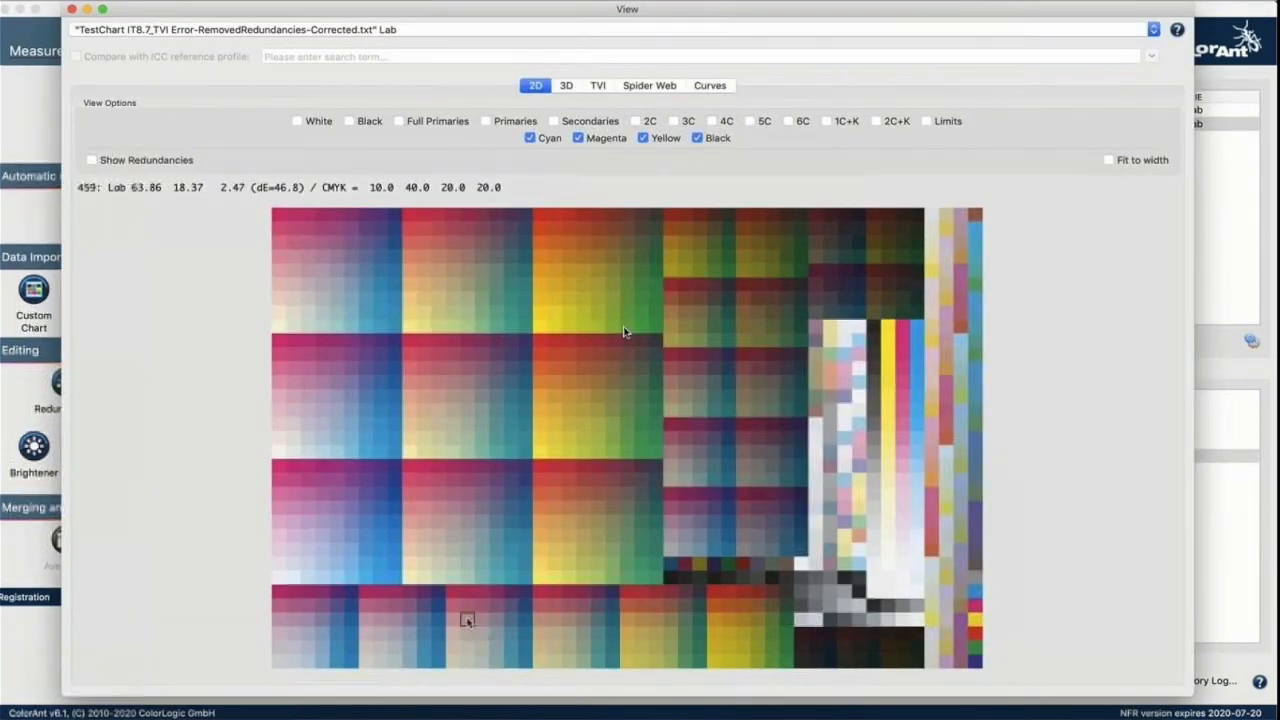
pyautogui.click(650, 86)
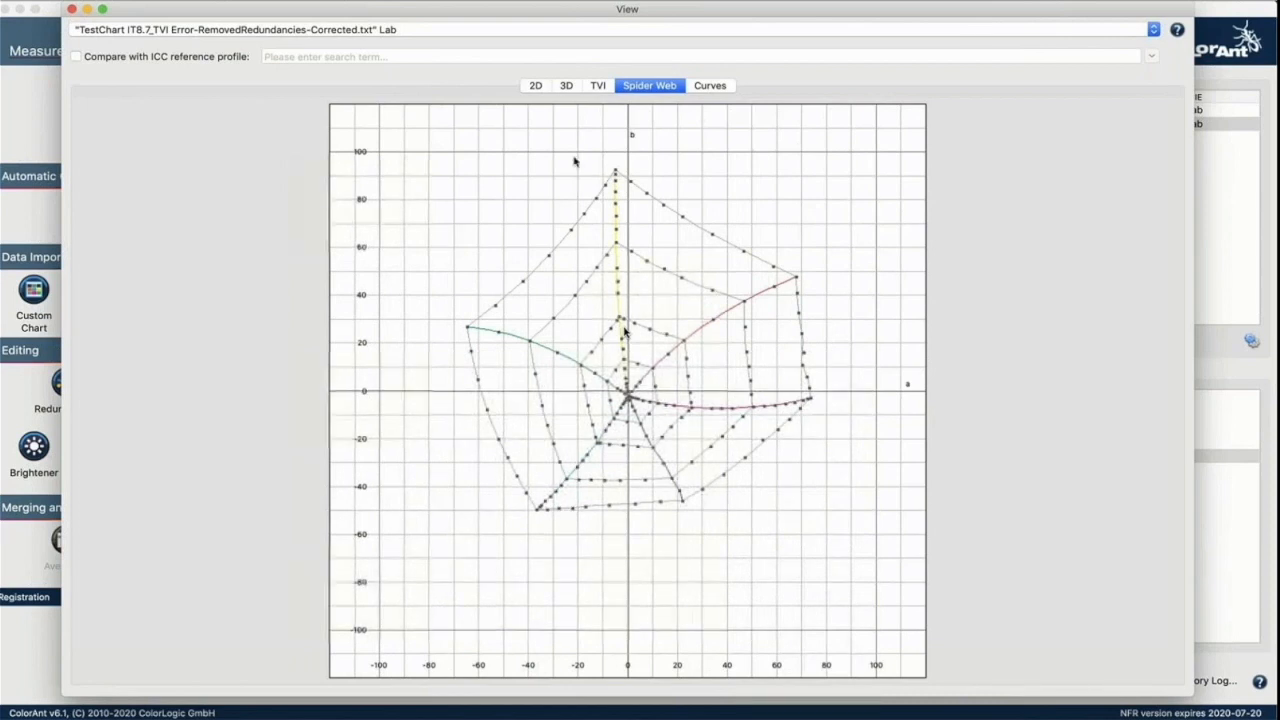
pyautogui.click(538, 87)
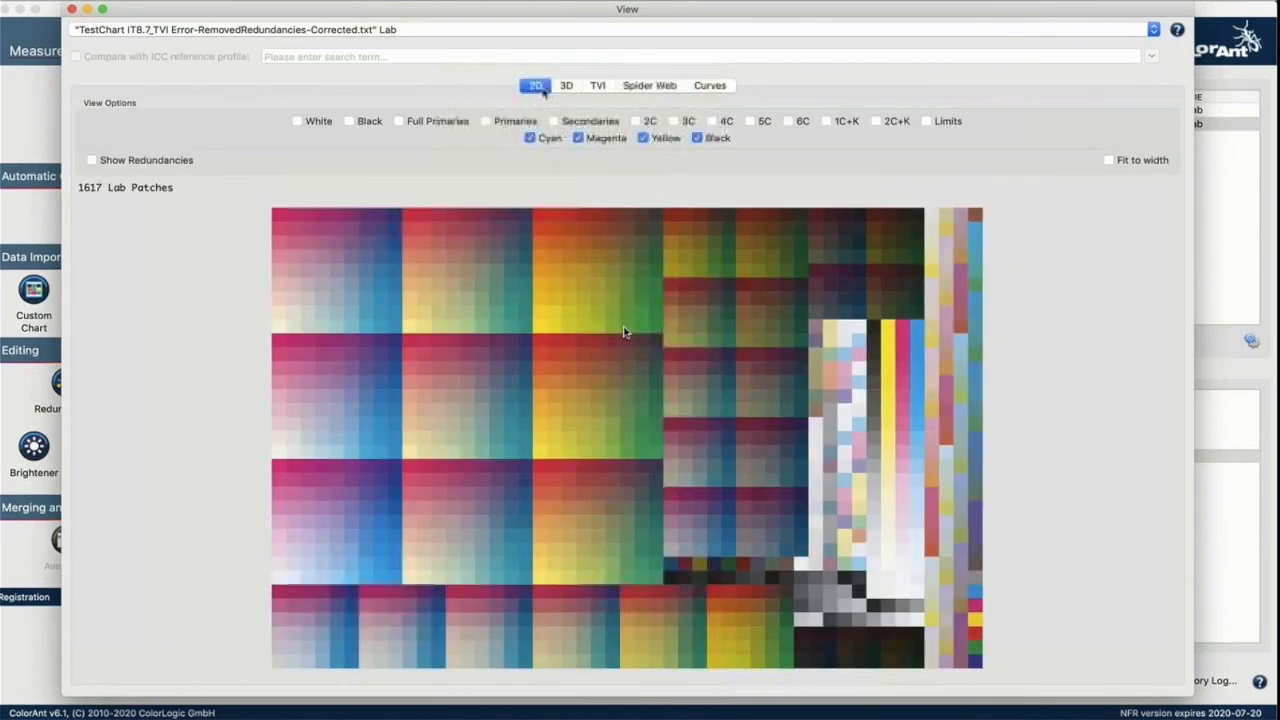
pyautogui.click(543, 30)
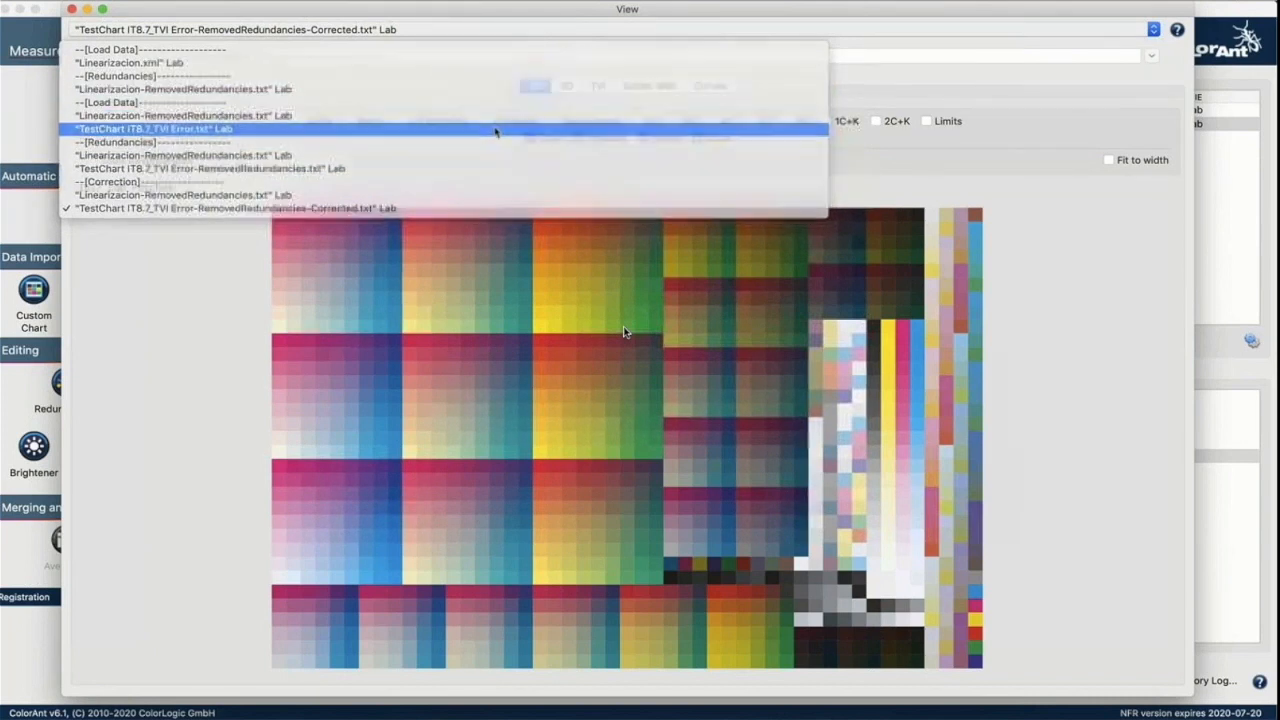
pyautogui.click(495, 132)
pyautogui.moveTo(566, 211)
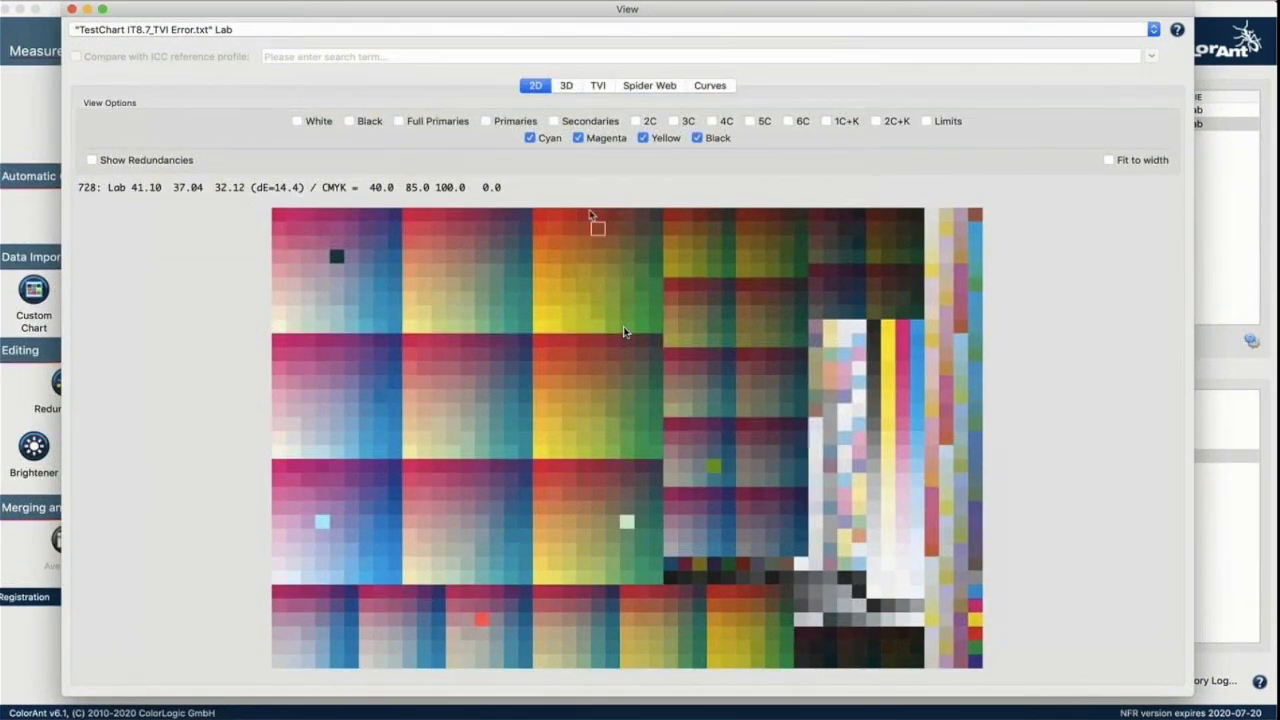
pyautogui.click(532, 34)
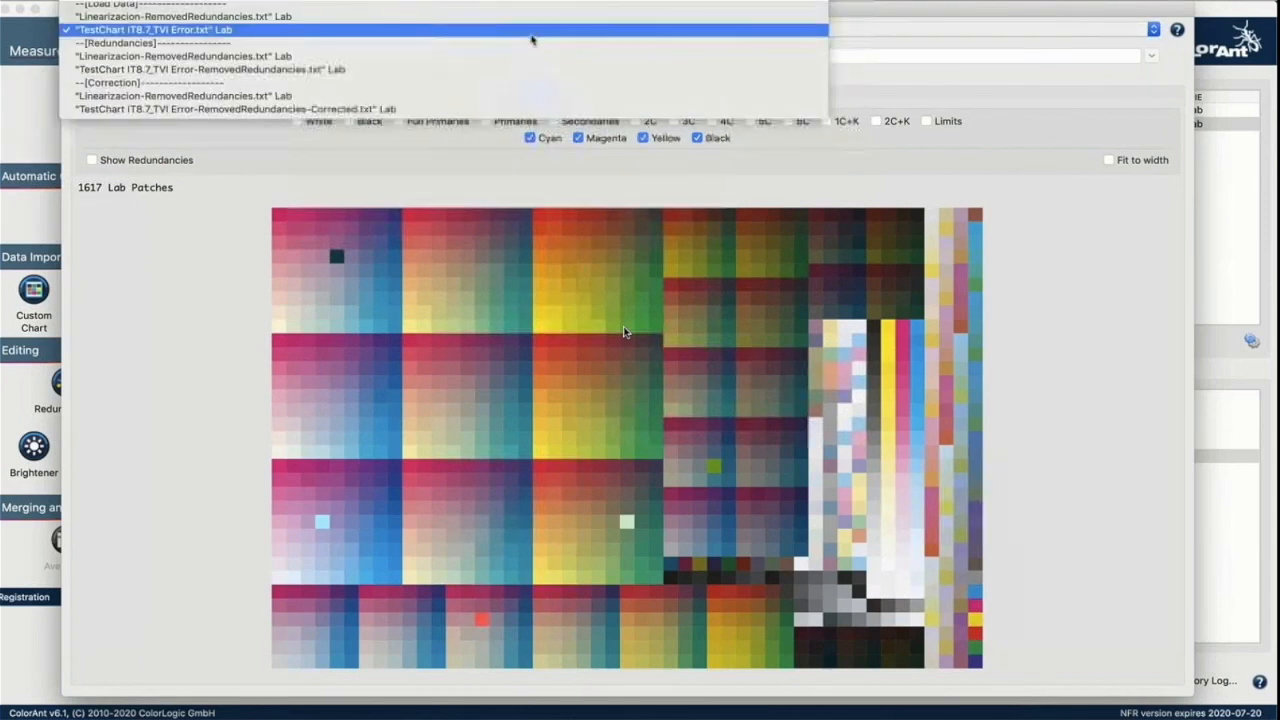
pyautogui.click(518, 108)
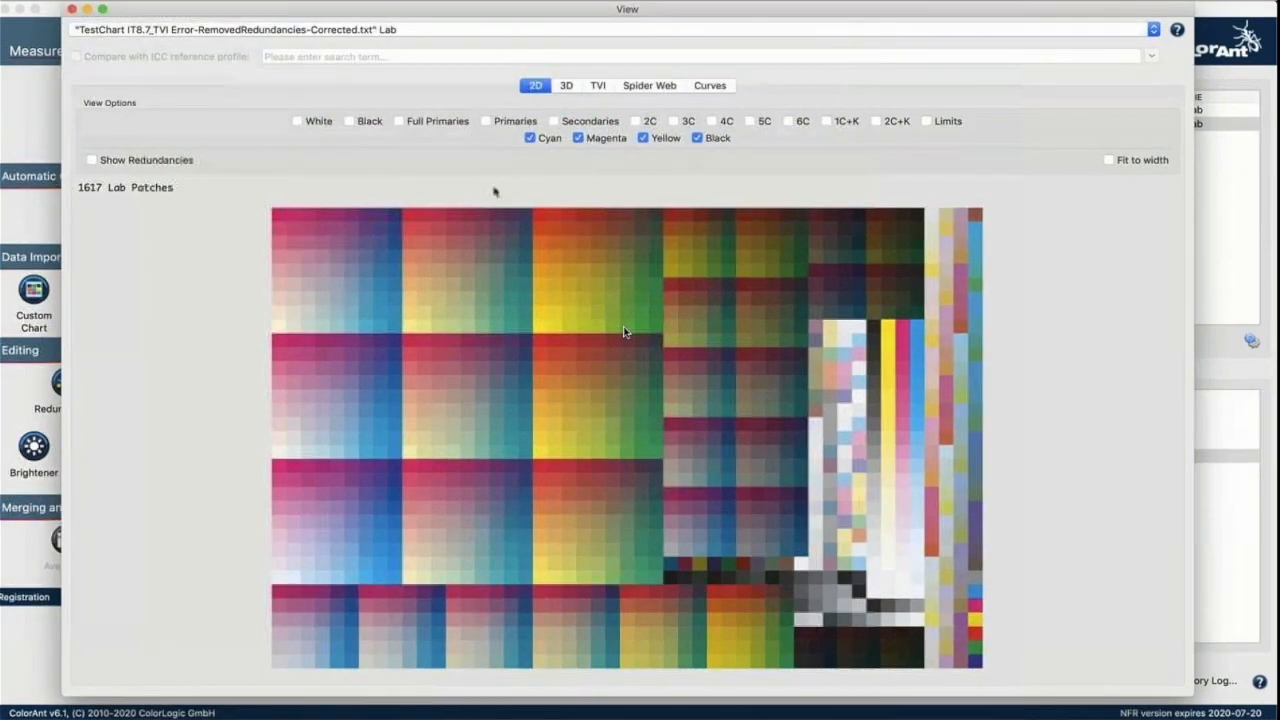
# Step: Inspect the corrected TestChart IT8.7_TVI Error data in the 3D, spider web and TVI views, and close the view
pyautogui.click(566, 86)
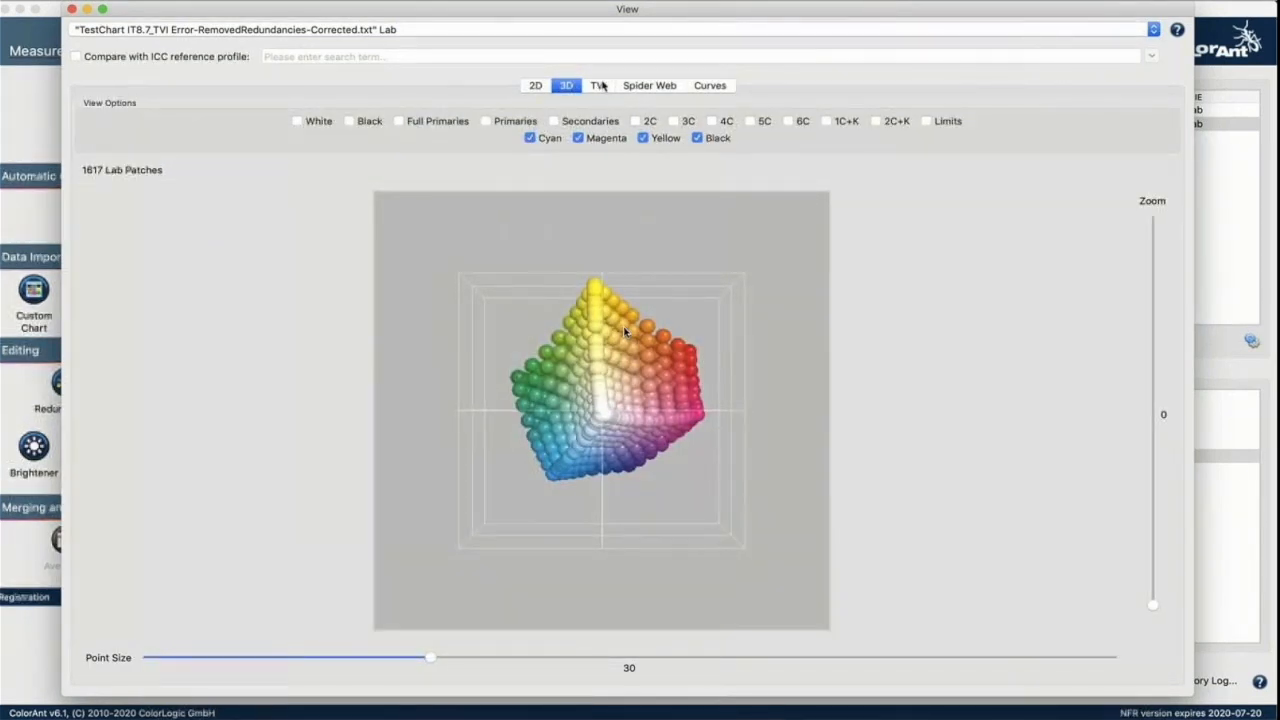
pyautogui.click(628, 86)
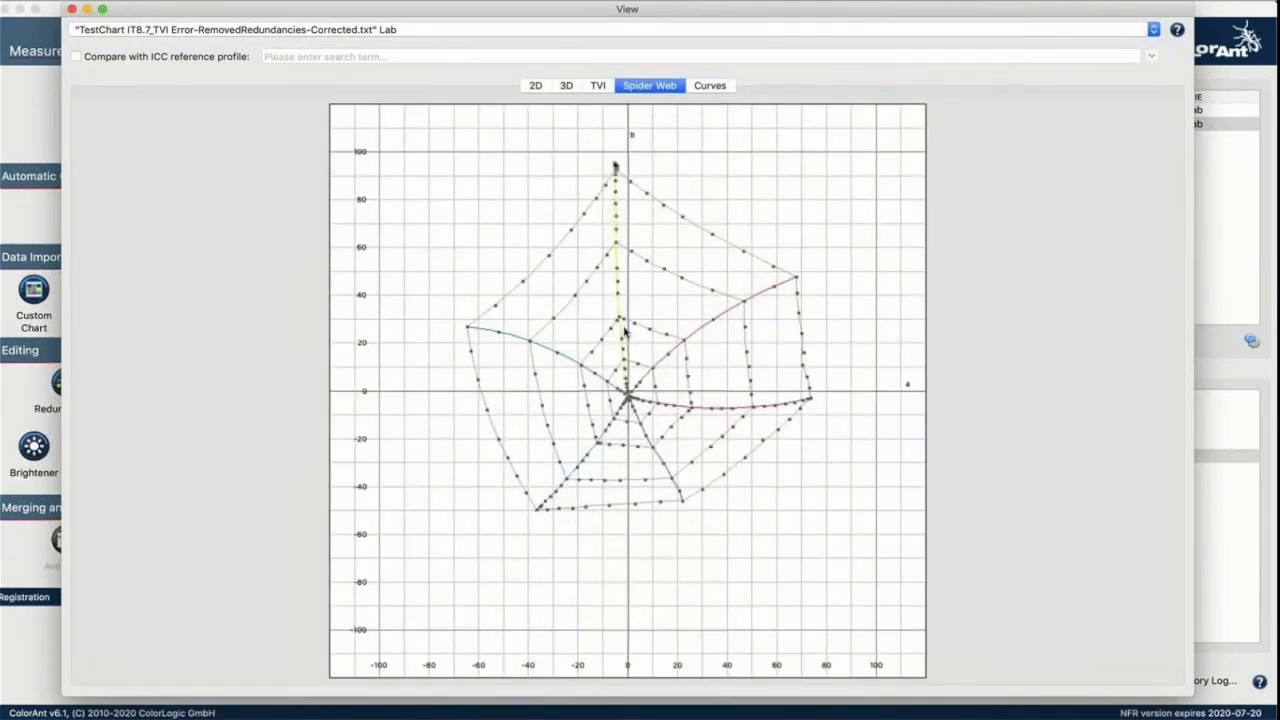
pyautogui.click(598, 86)
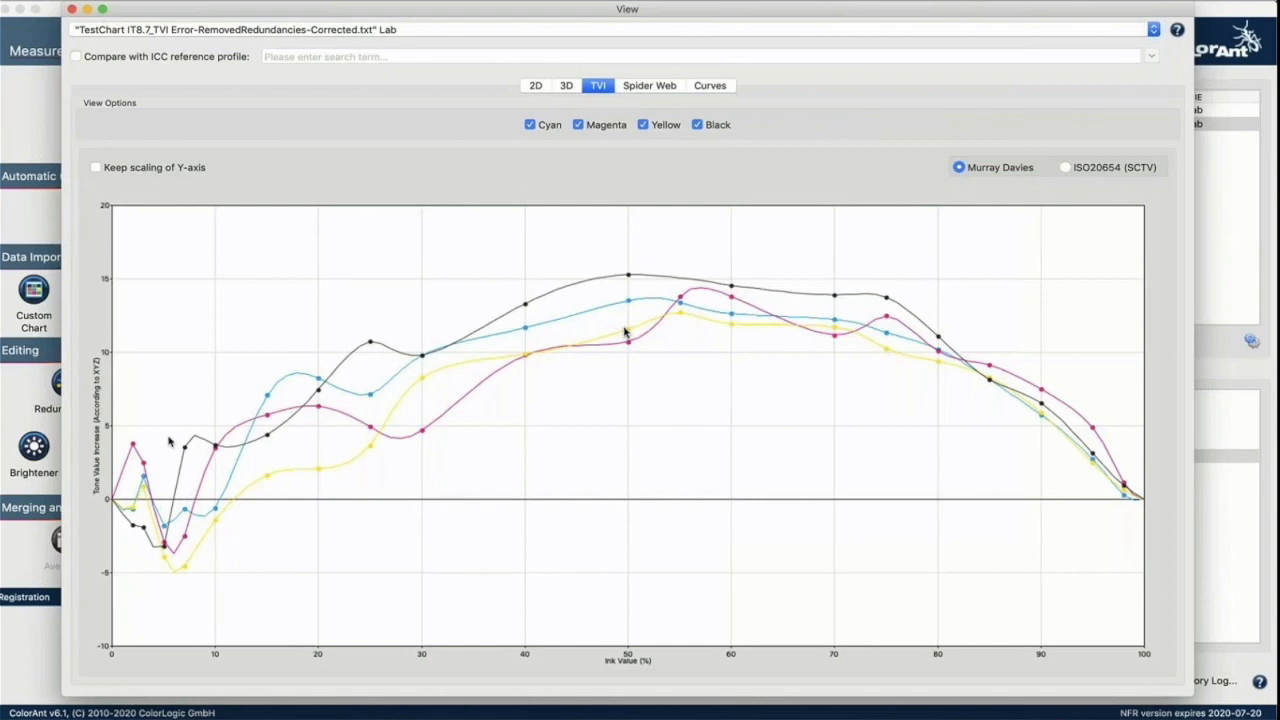
pyautogui.click(72, 9)
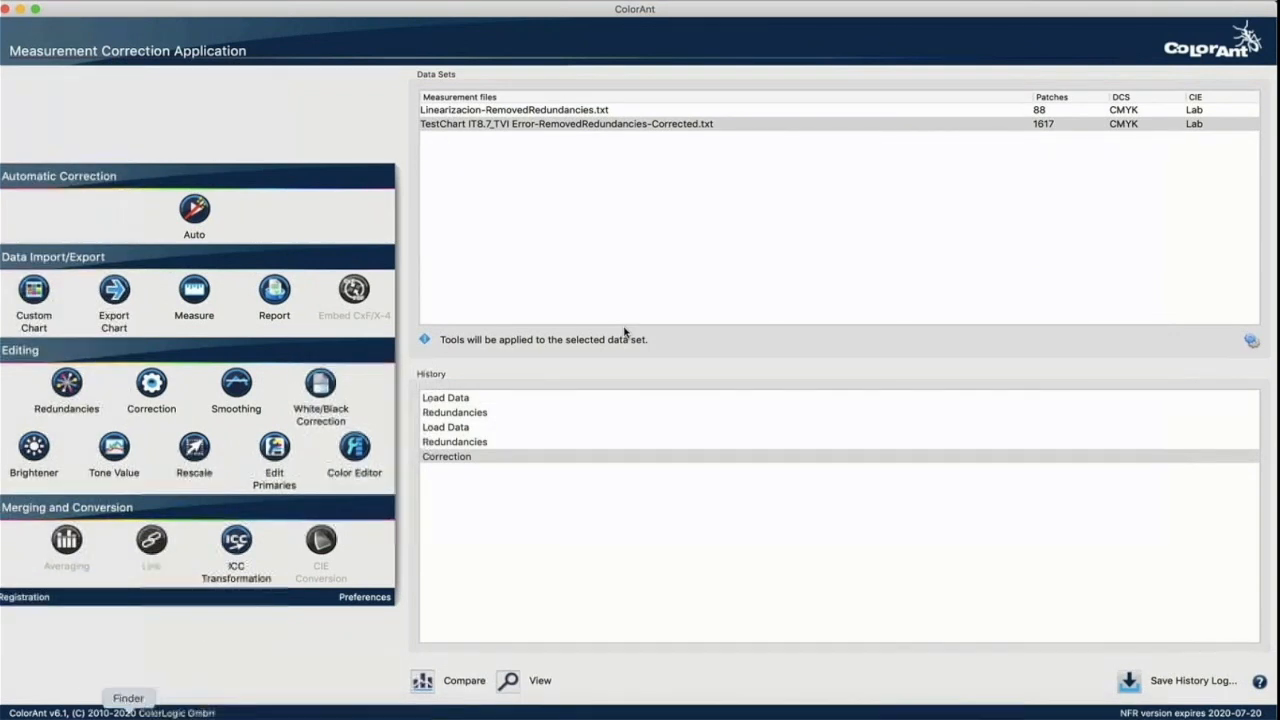
# Step: Load TestChart_Errores.xml from the Finder folder as an additional data set in ColorAnt
pyautogui.click(128, 712)
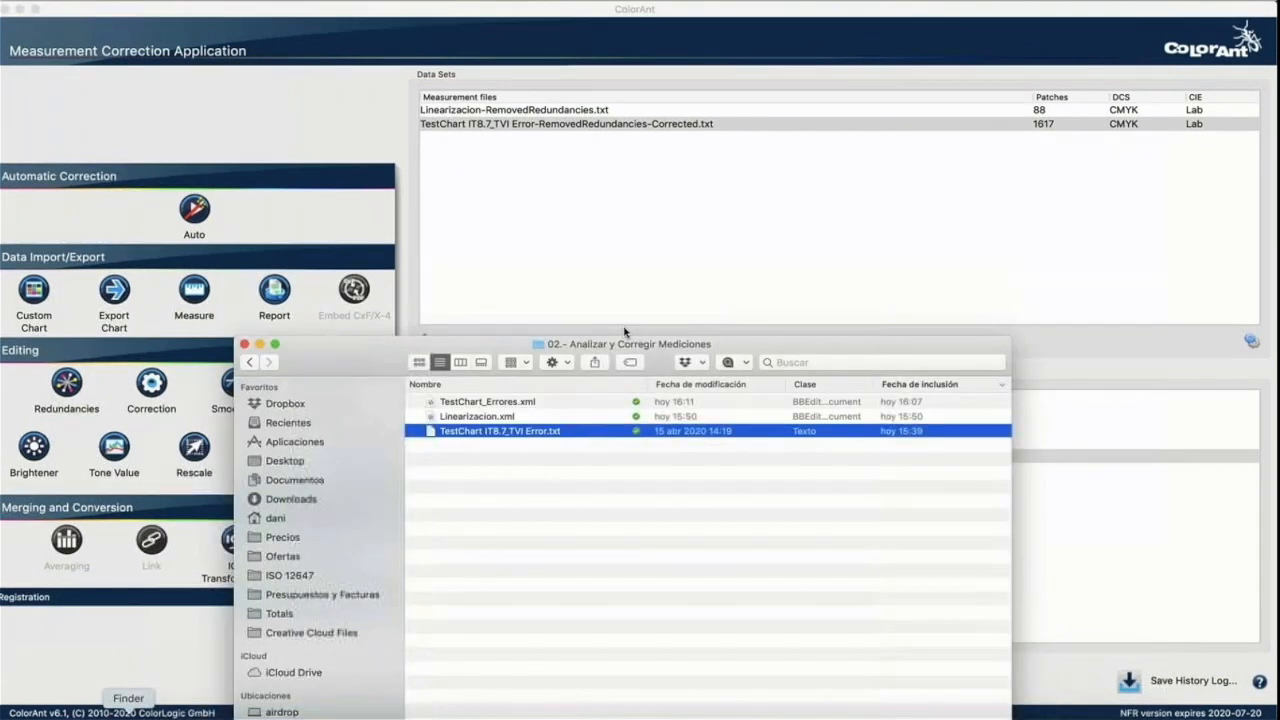
pyautogui.click(457, 401)
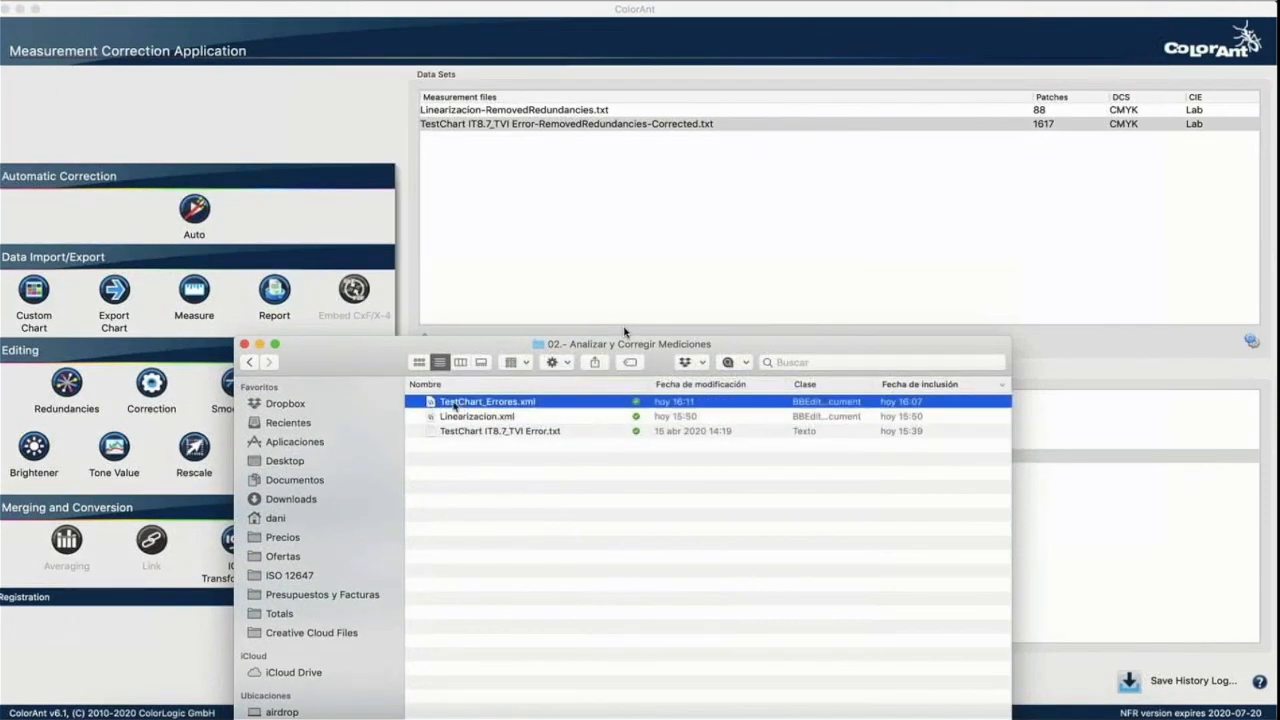
pyautogui.moveTo(460, 406); pyautogui.dragTo(533, 241)
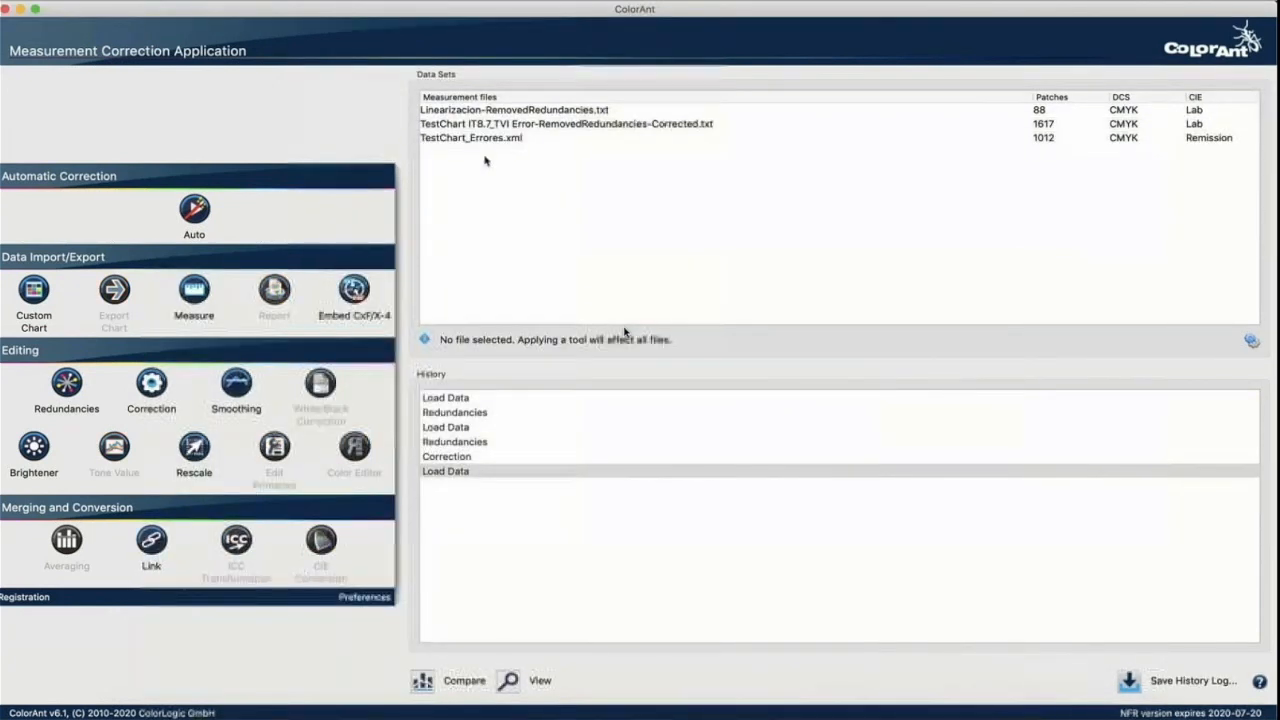
# Step: Inspect the scrambled patches of TestChart_Errores.xml in the 2D view, and close the view
pyautogui.click(483, 139)
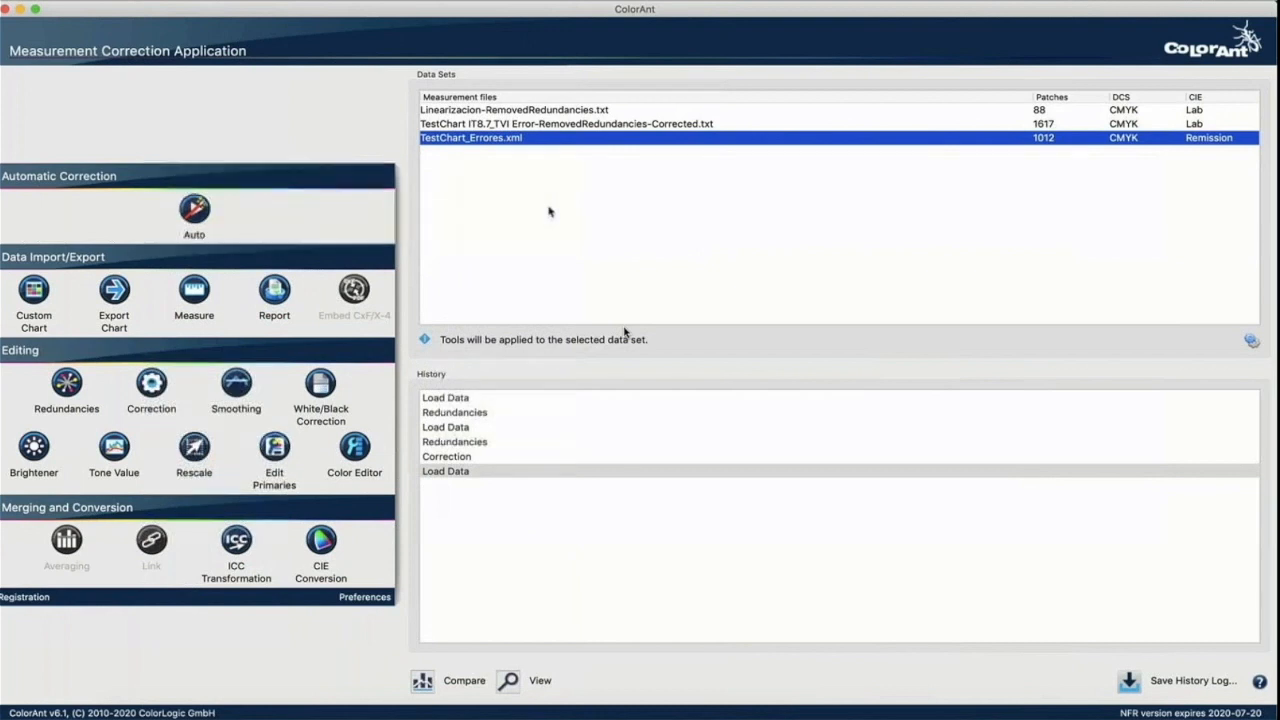
pyautogui.click(510, 682)
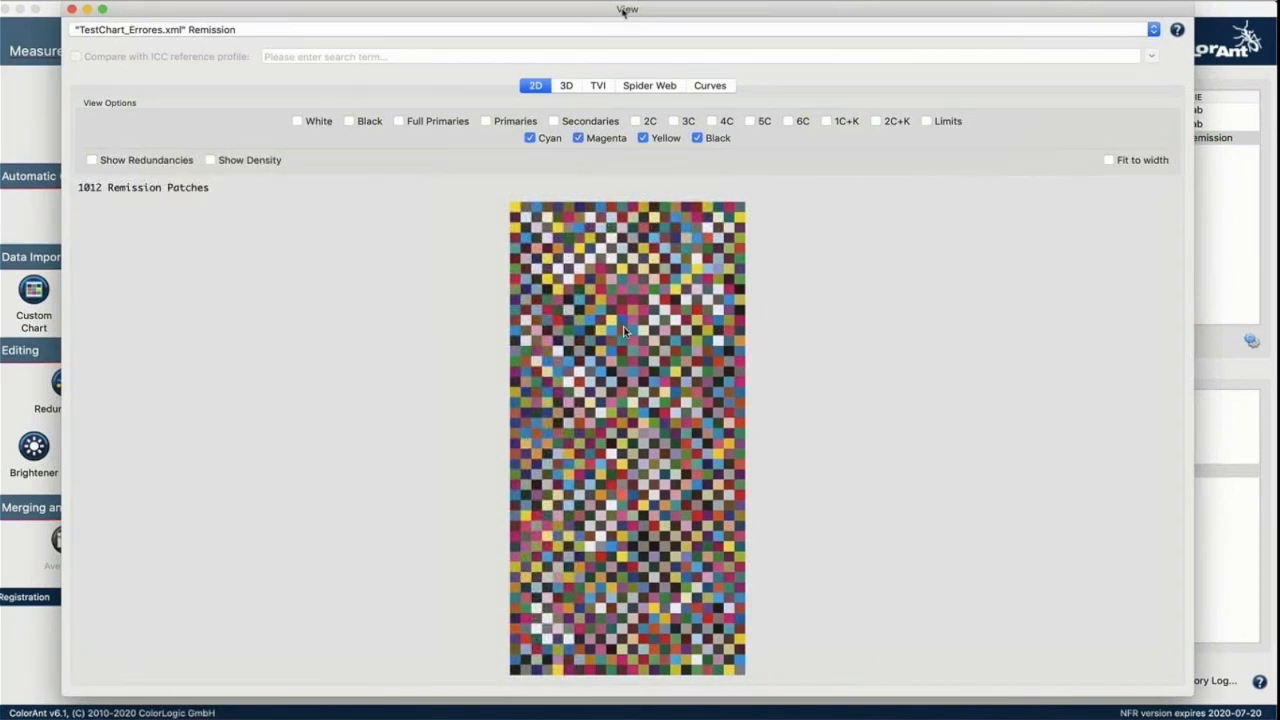
pyautogui.moveTo(627, 10); pyautogui.dragTo(588, 48)
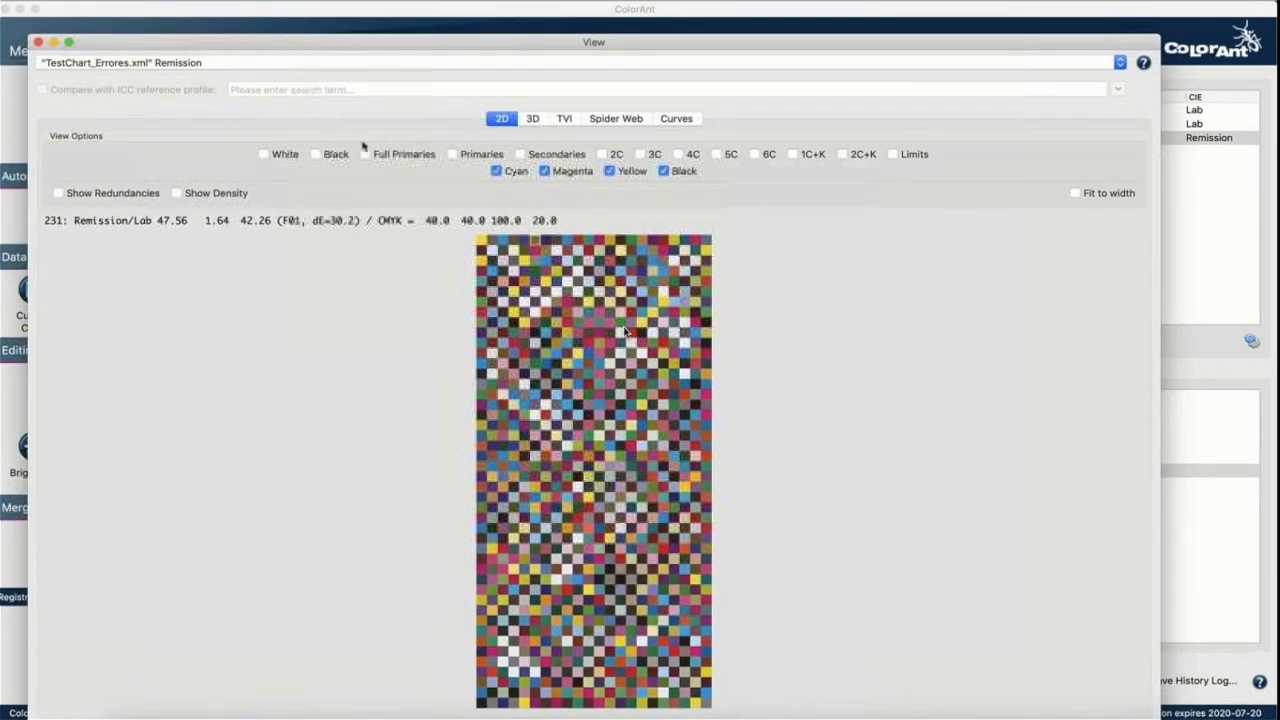
pyautogui.click(38, 42)
# Step: Rescale TestChart_Errores.xml to the IT8.7-4 chart layout without using a reference profile
pyautogui.click(457, 140)
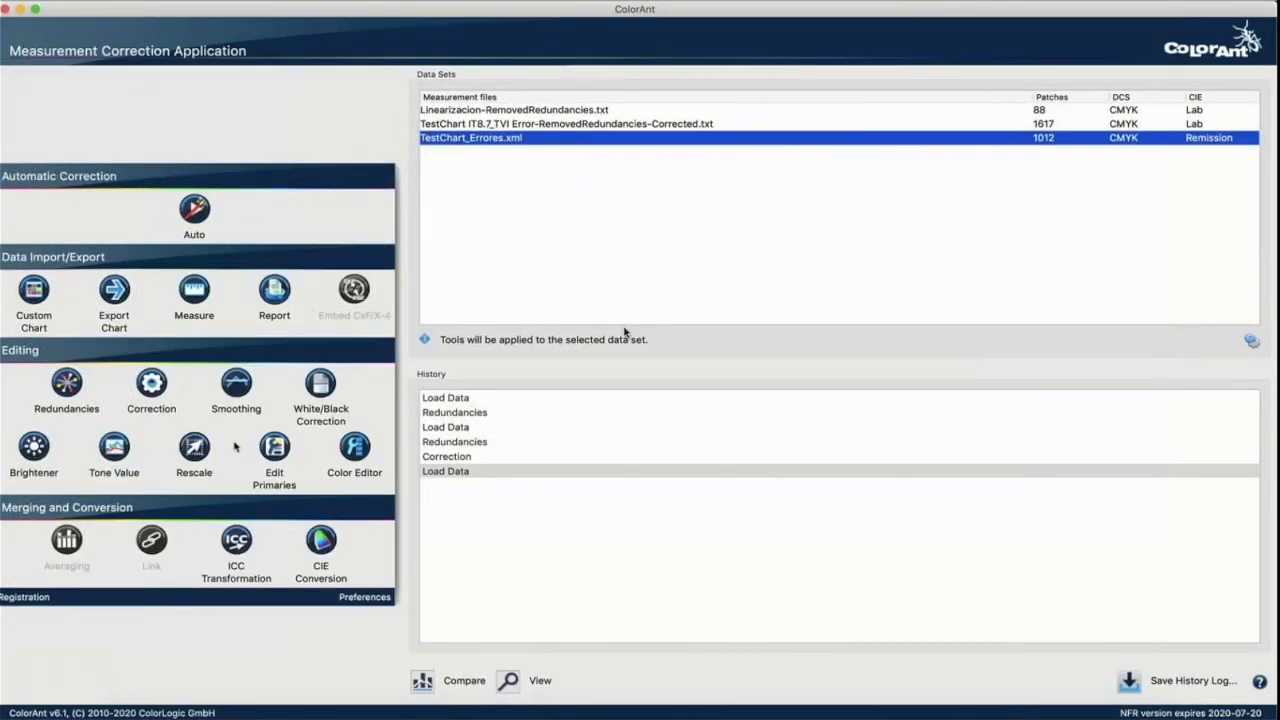
pyautogui.click(200, 445)
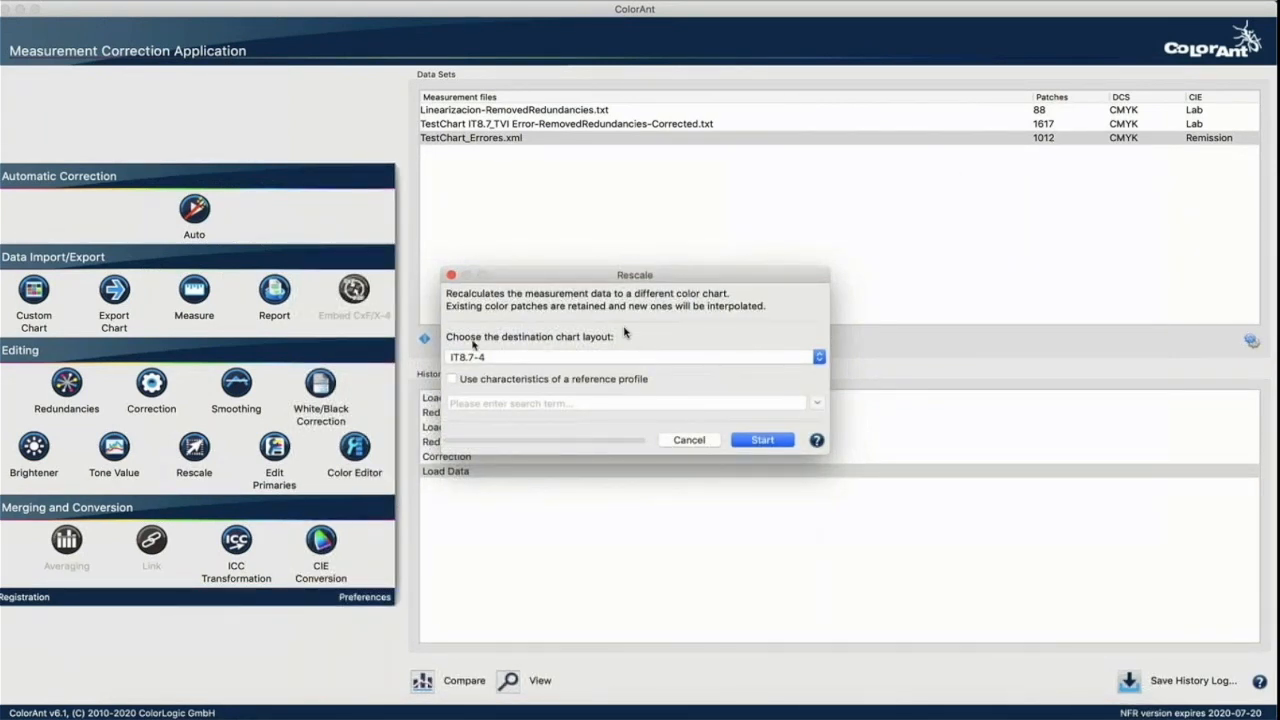
pyautogui.click(760, 441)
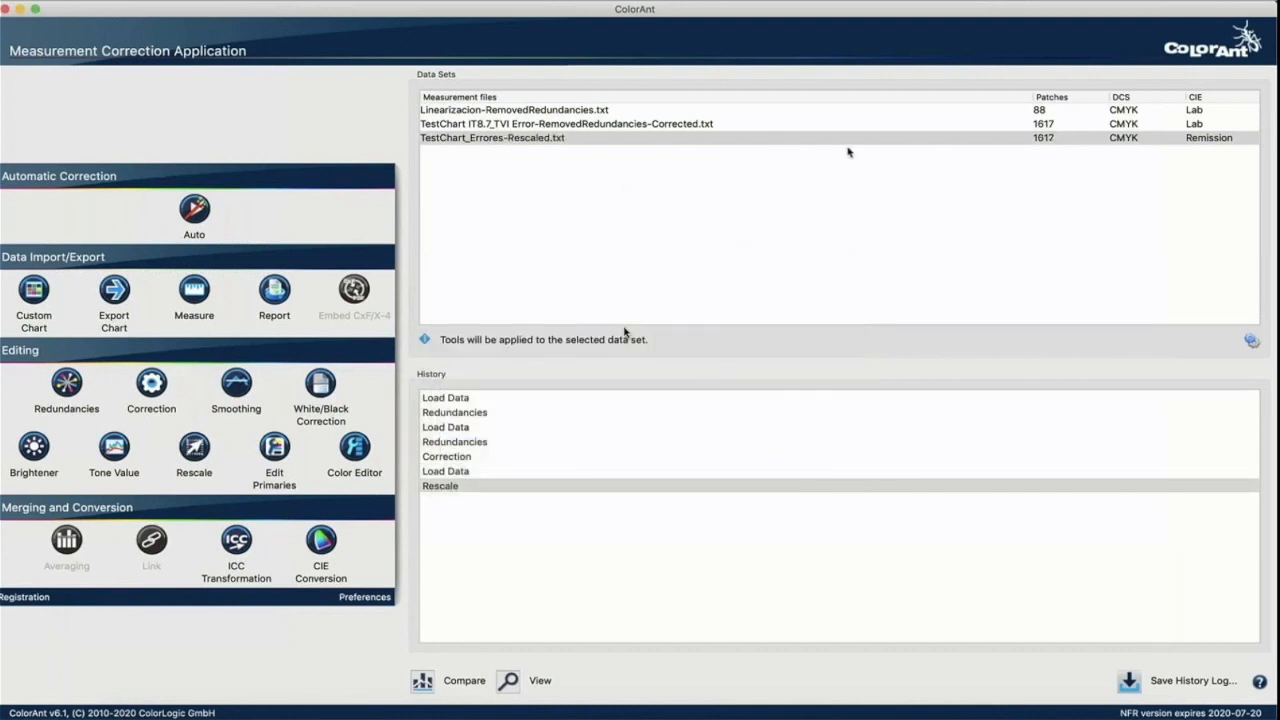
# Step: Inspect the rescaled TestChart_Errores patches in the 2D view for wrongly measured colors, and close the view
pyautogui.click(1041, 142)
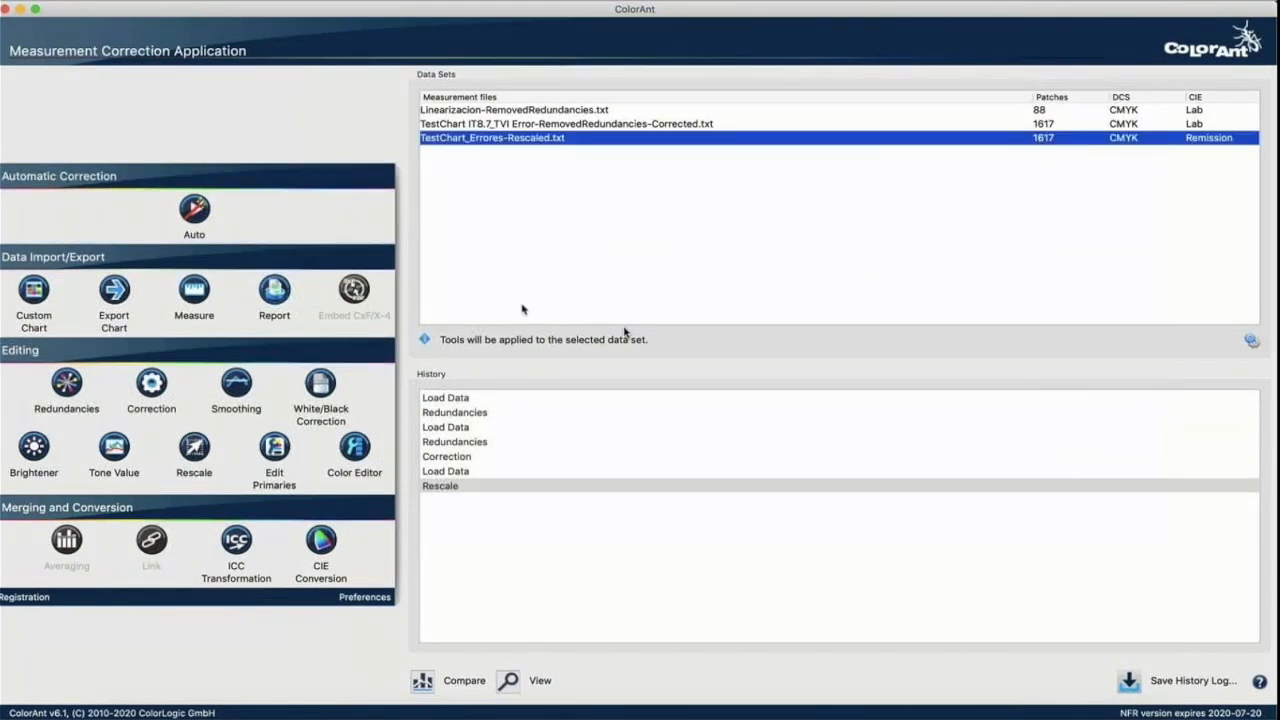
pyautogui.click(507, 687)
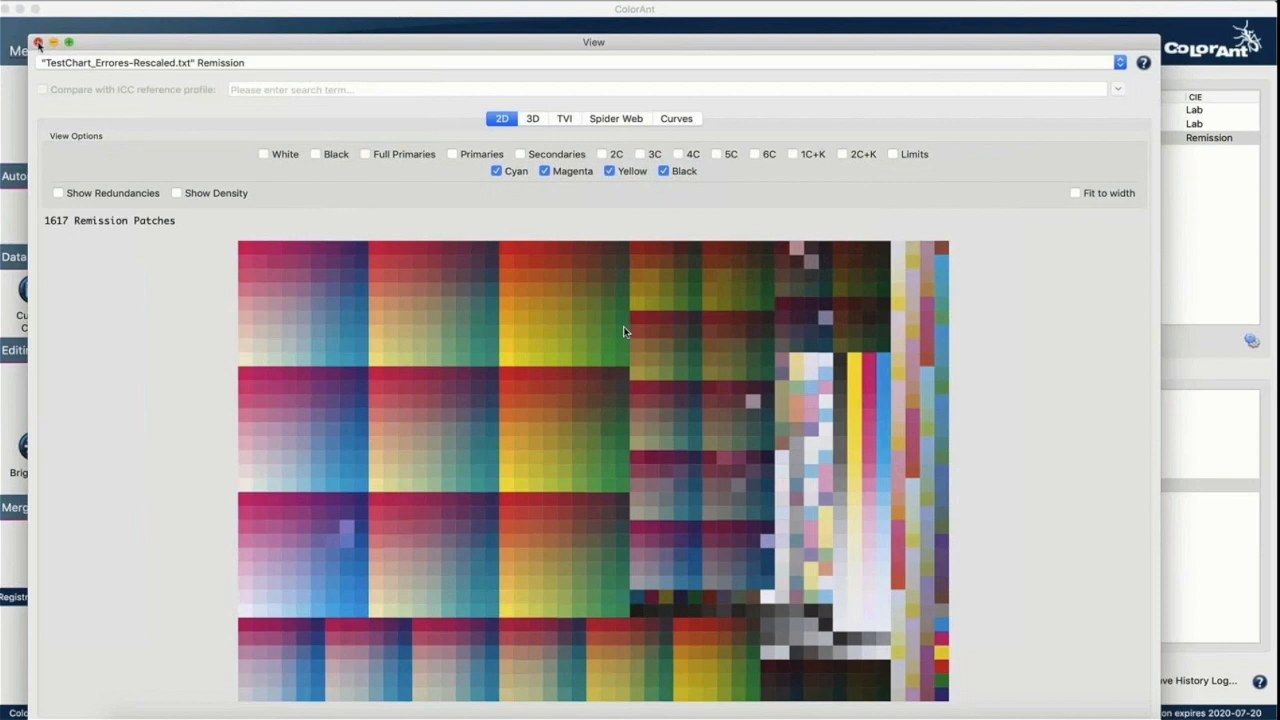
pyautogui.press('super+w')
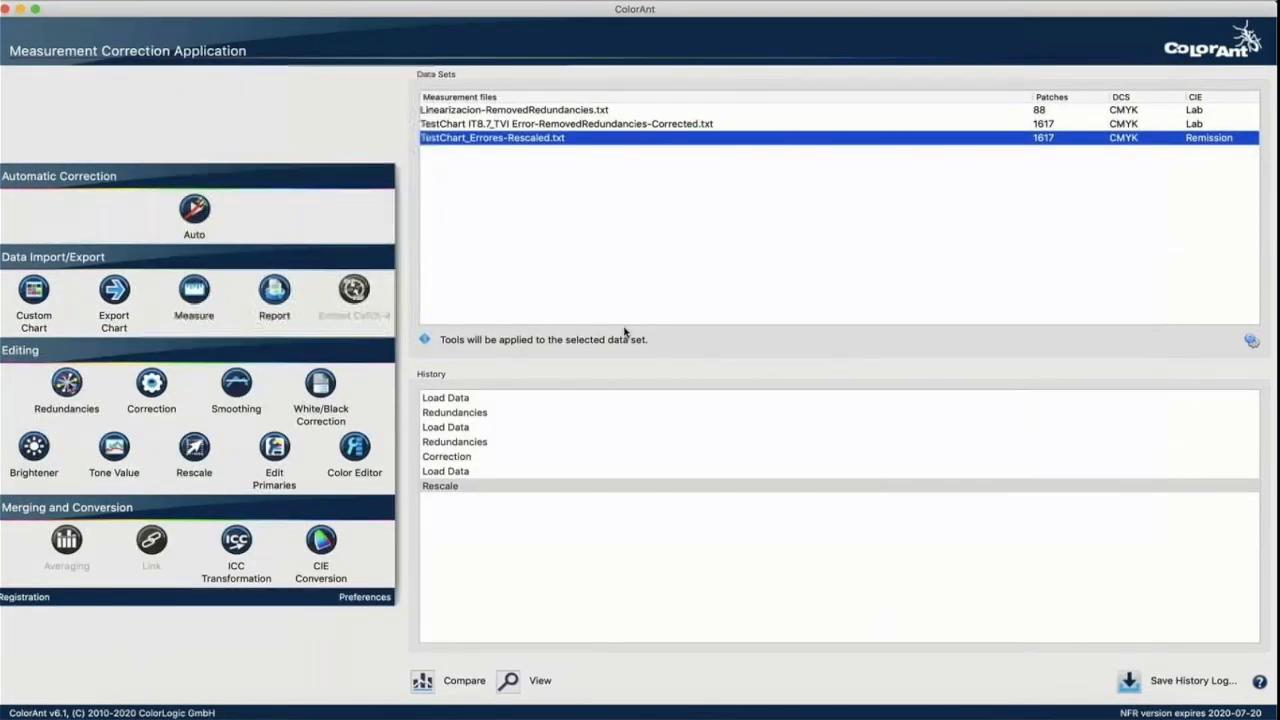
# Step: Average the redundancies in TestChart_Errores-Rescaled.txt with the Auto method, and correct its bad measurements and overprints with Protect lights at 0%
pyautogui.click(66, 382)
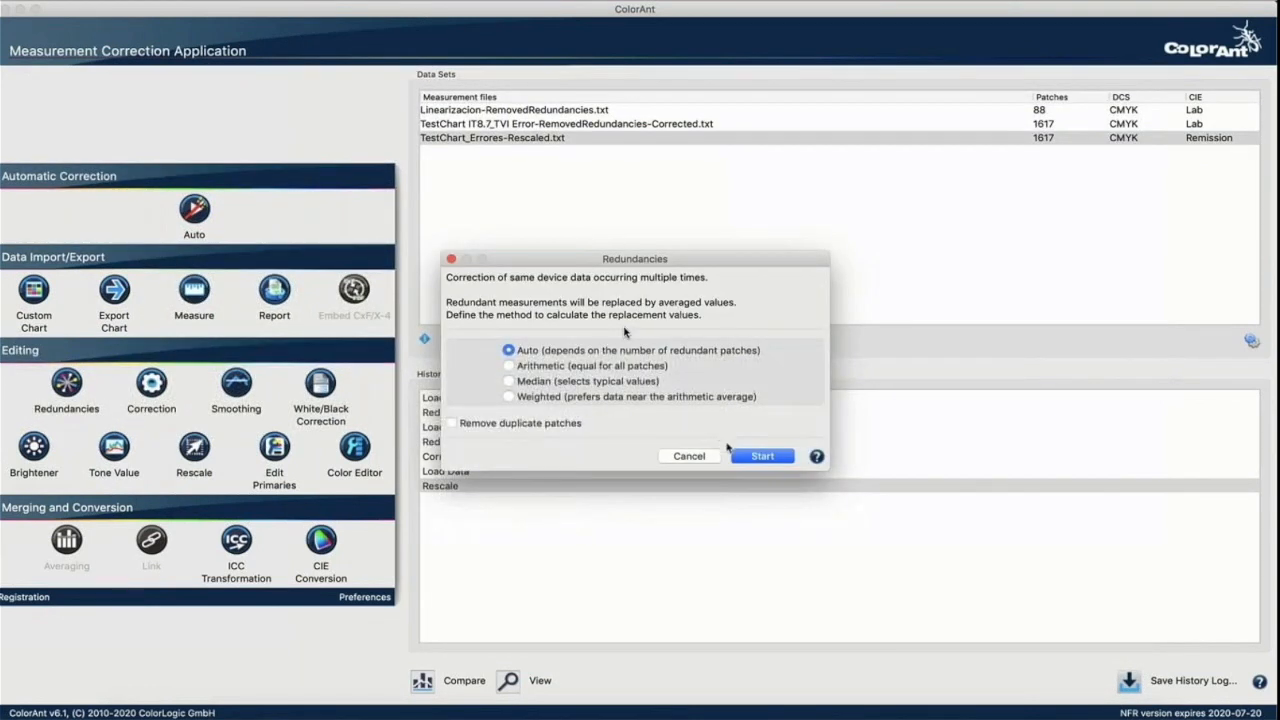
pyautogui.click(746, 457)
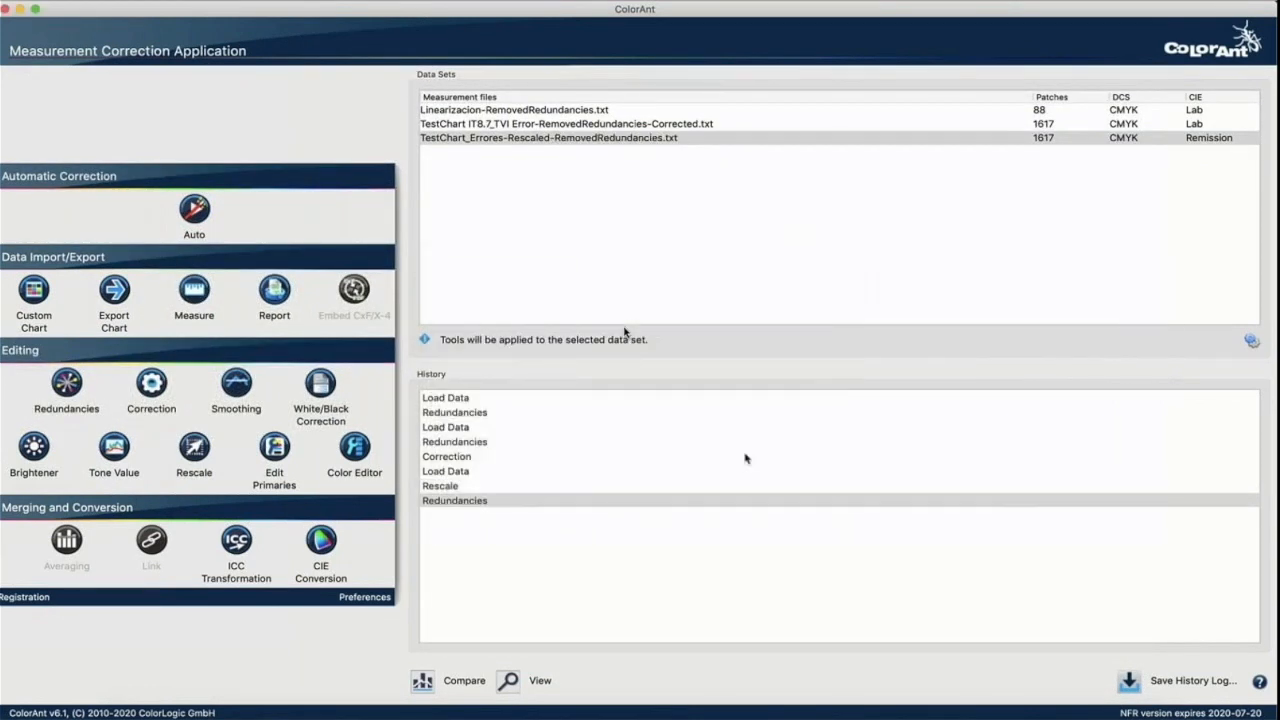
pyautogui.click(151, 382)
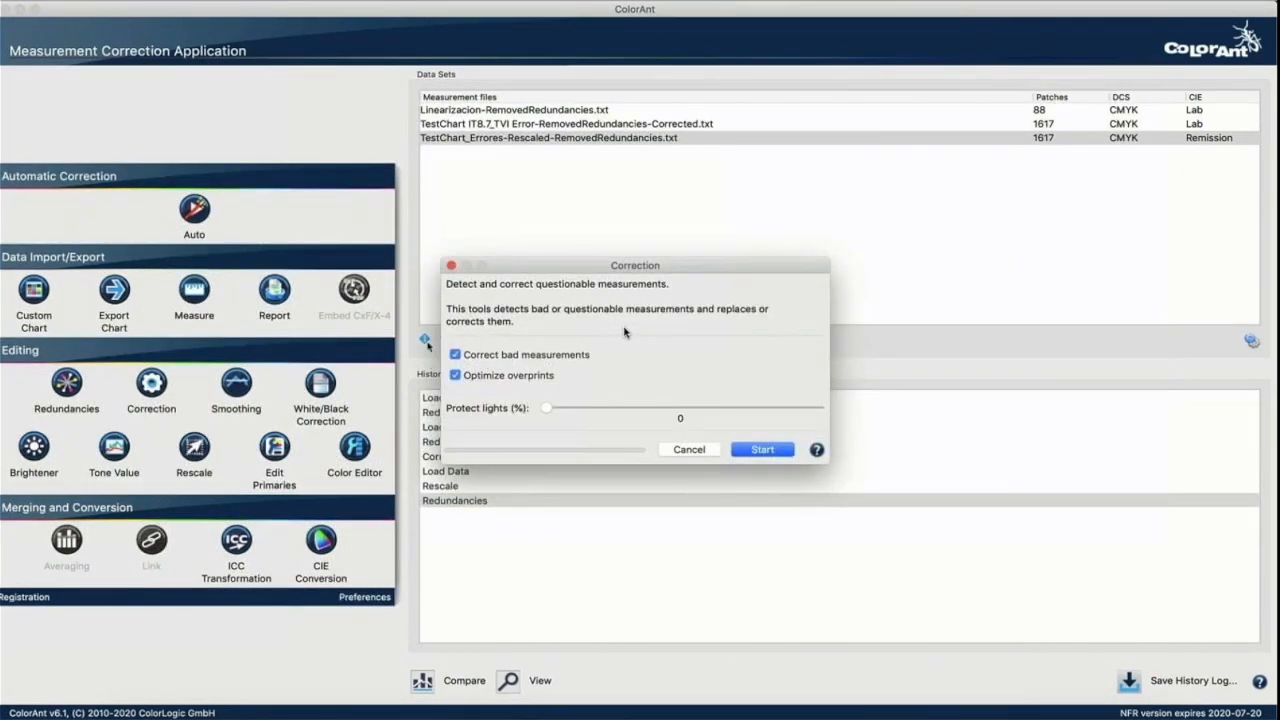
pyautogui.click(755, 452)
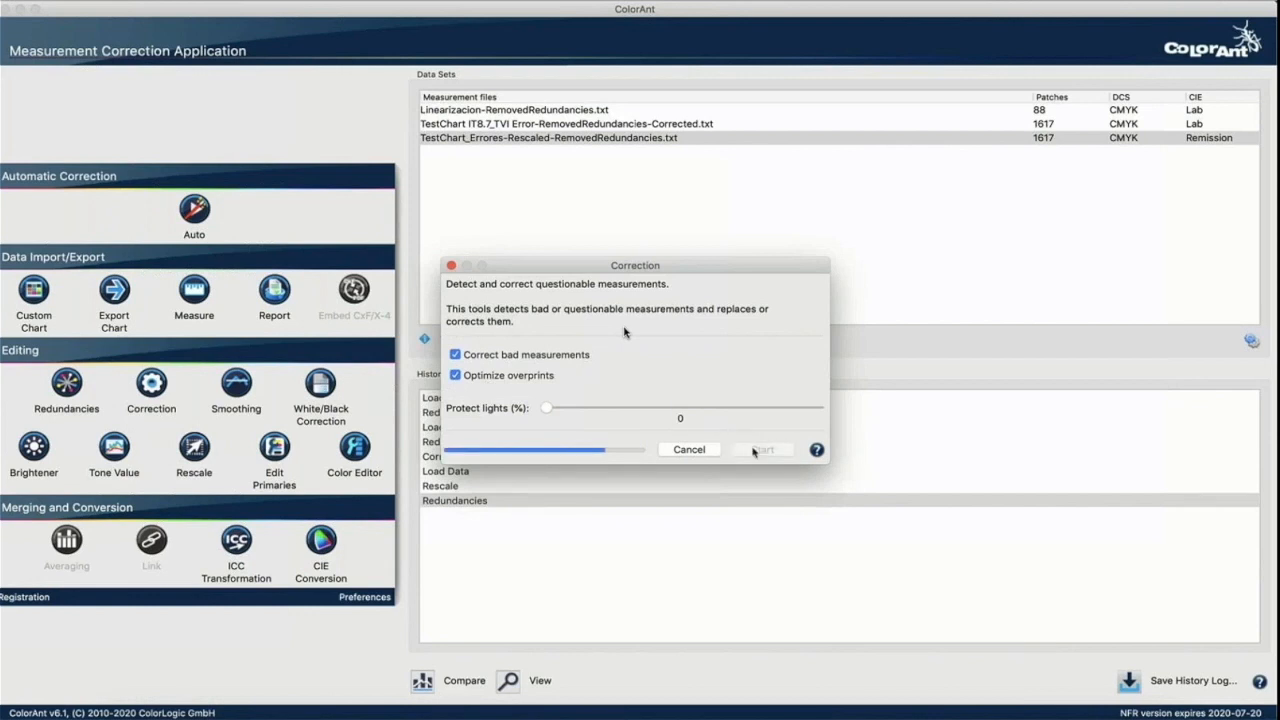
# Step: Compare the corrected TestChart_Errores patches with TestChart_Errores-Rescaled.txt from the Rescale stage in the 2D view
pyautogui.click(509, 681)
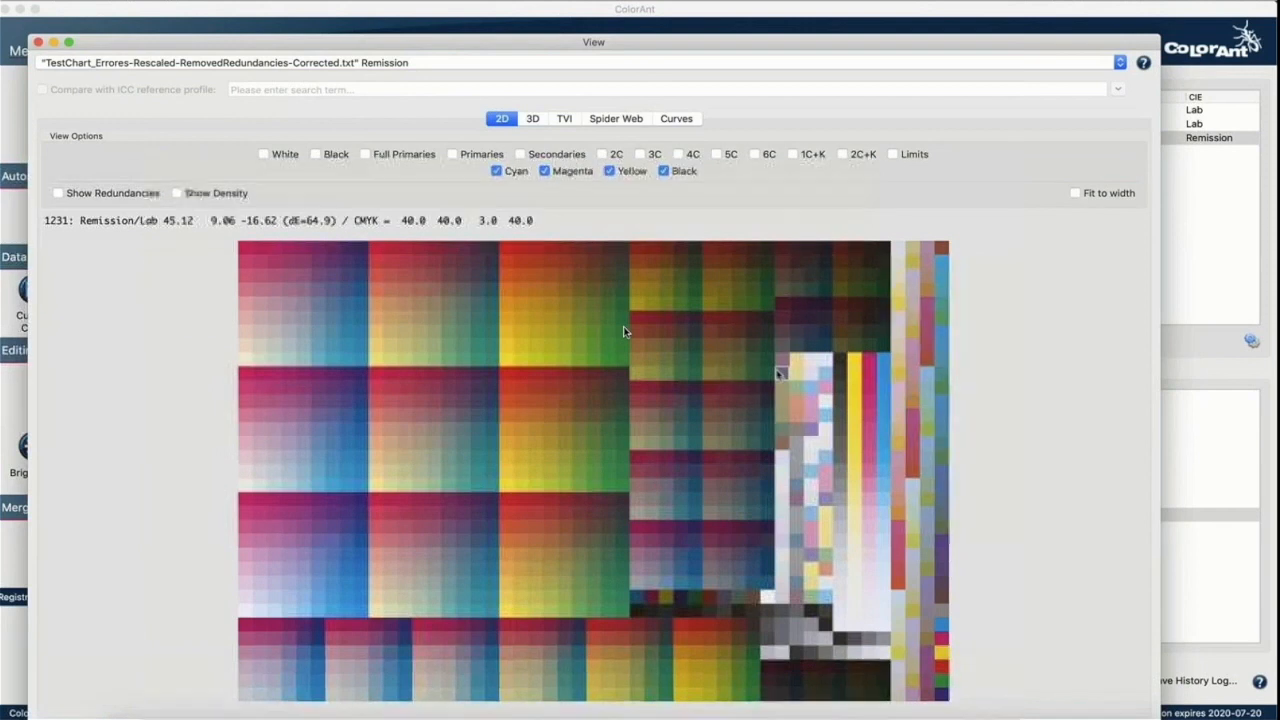
pyautogui.click(498, 64)
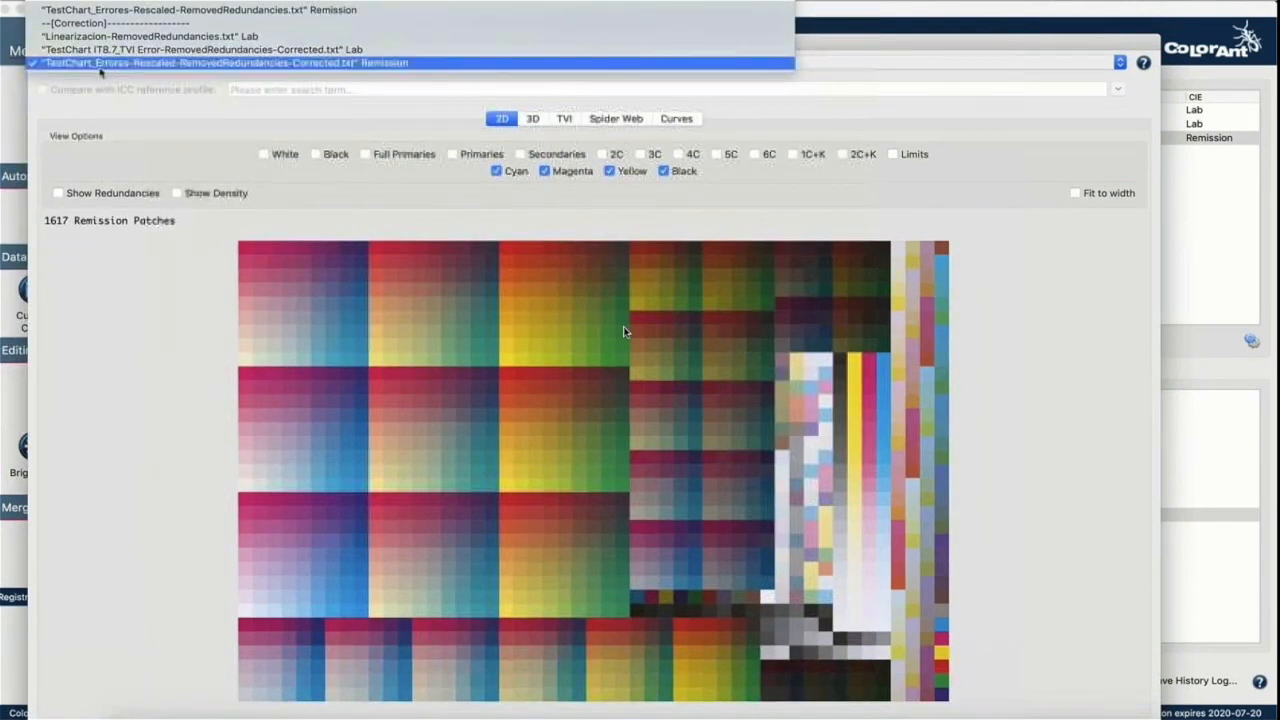
pyautogui.scroll(5, 229, 73)
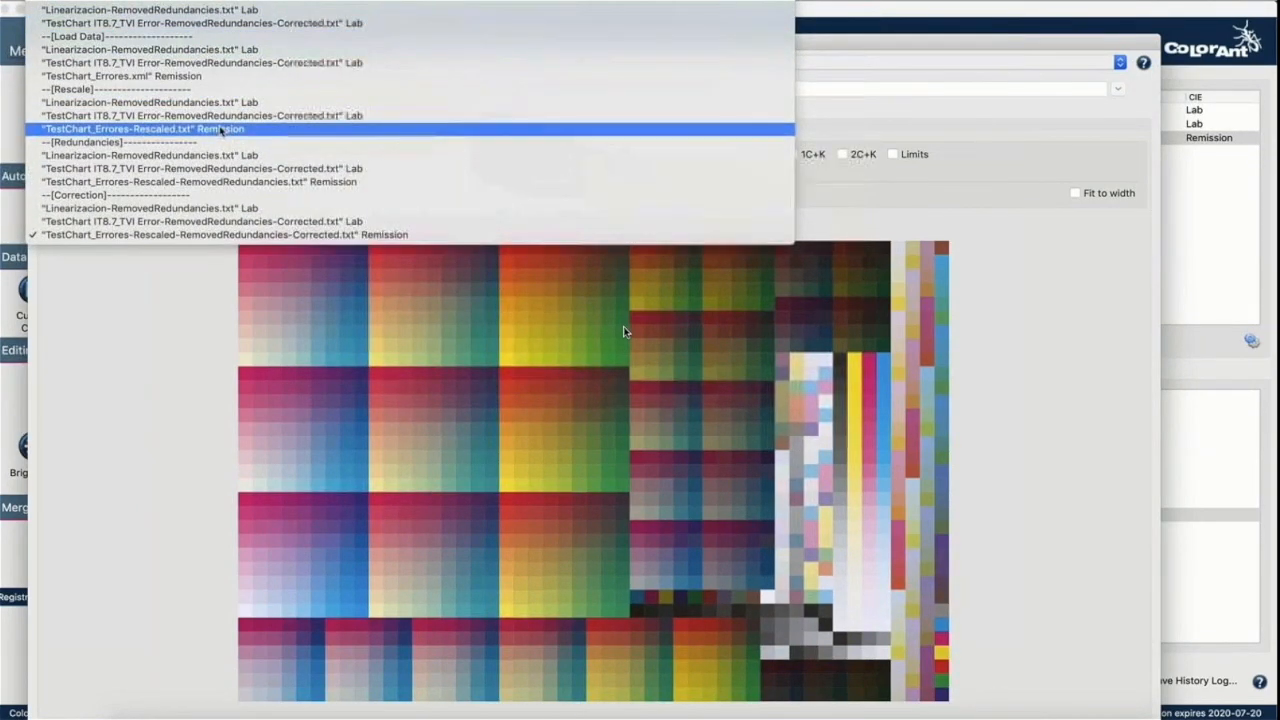
pyautogui.click(222, 130)
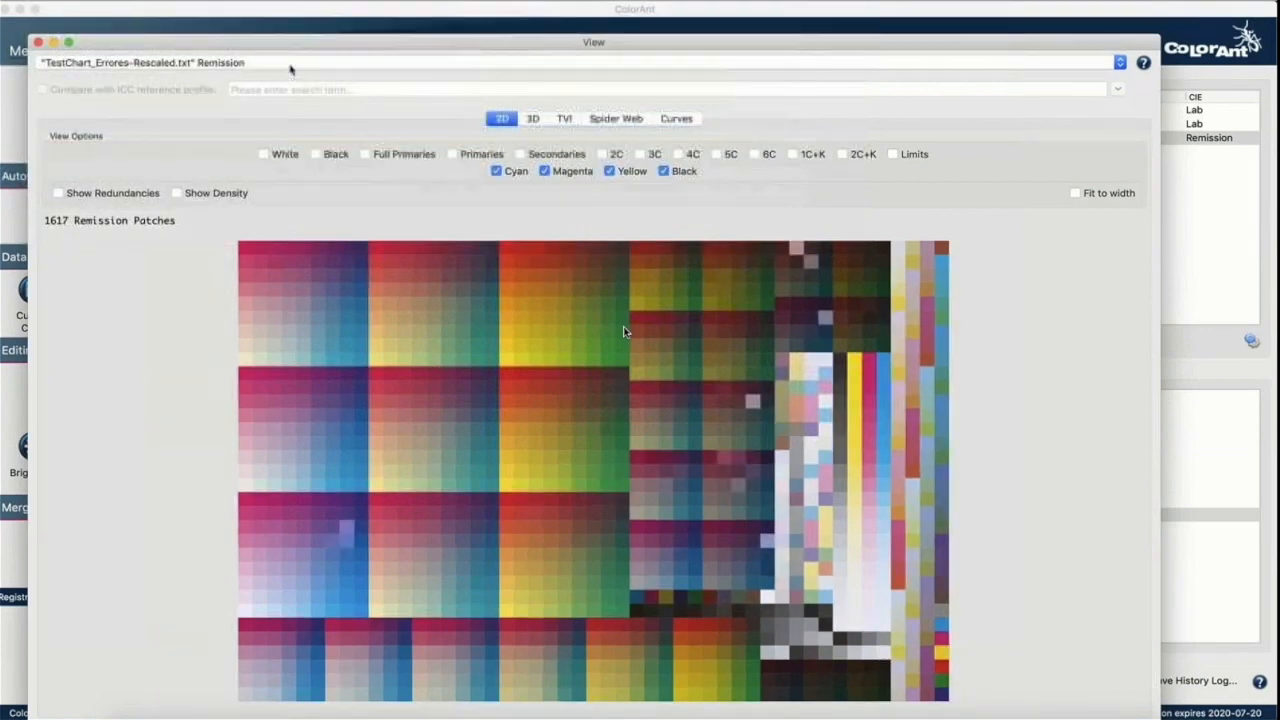
# Step: Compare the corrected TestChart_Errores data with TestChart_Errores-Rescaled.txt in the Spider Web view, and inspect the corrected chart's TVI curves
pyautogui.click(240, 62)
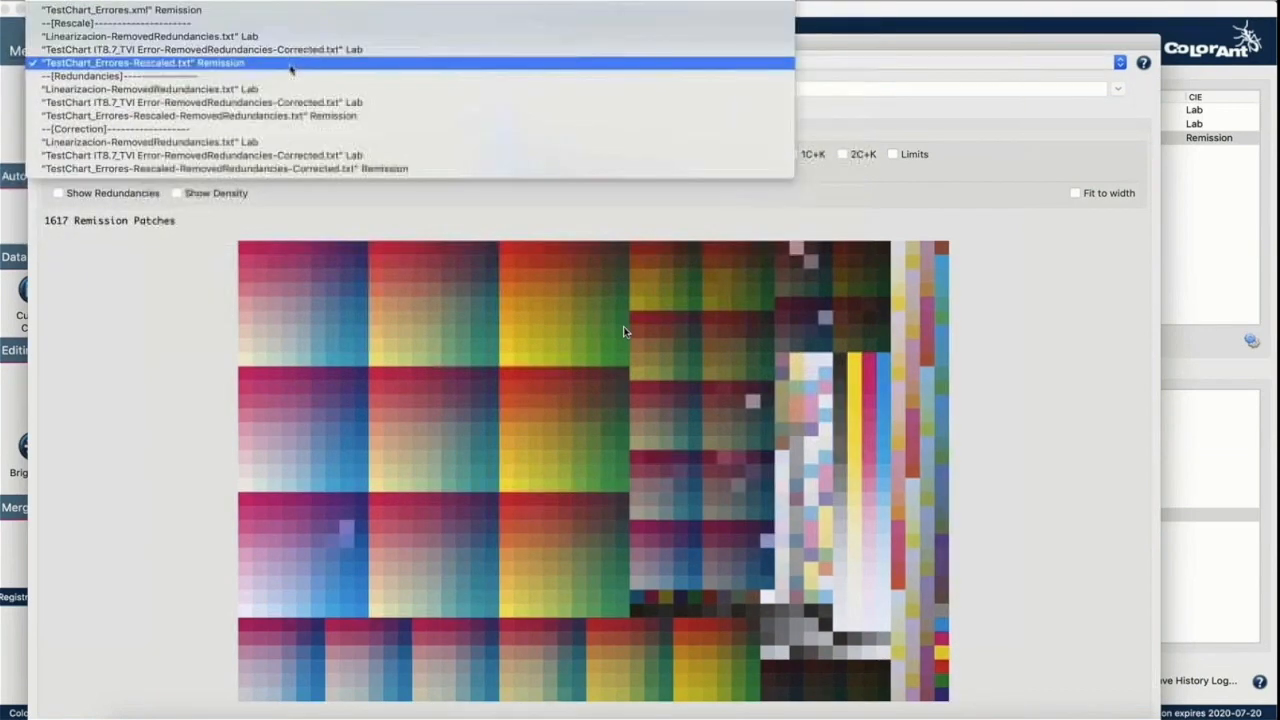
pyautogui.click(282, 169)
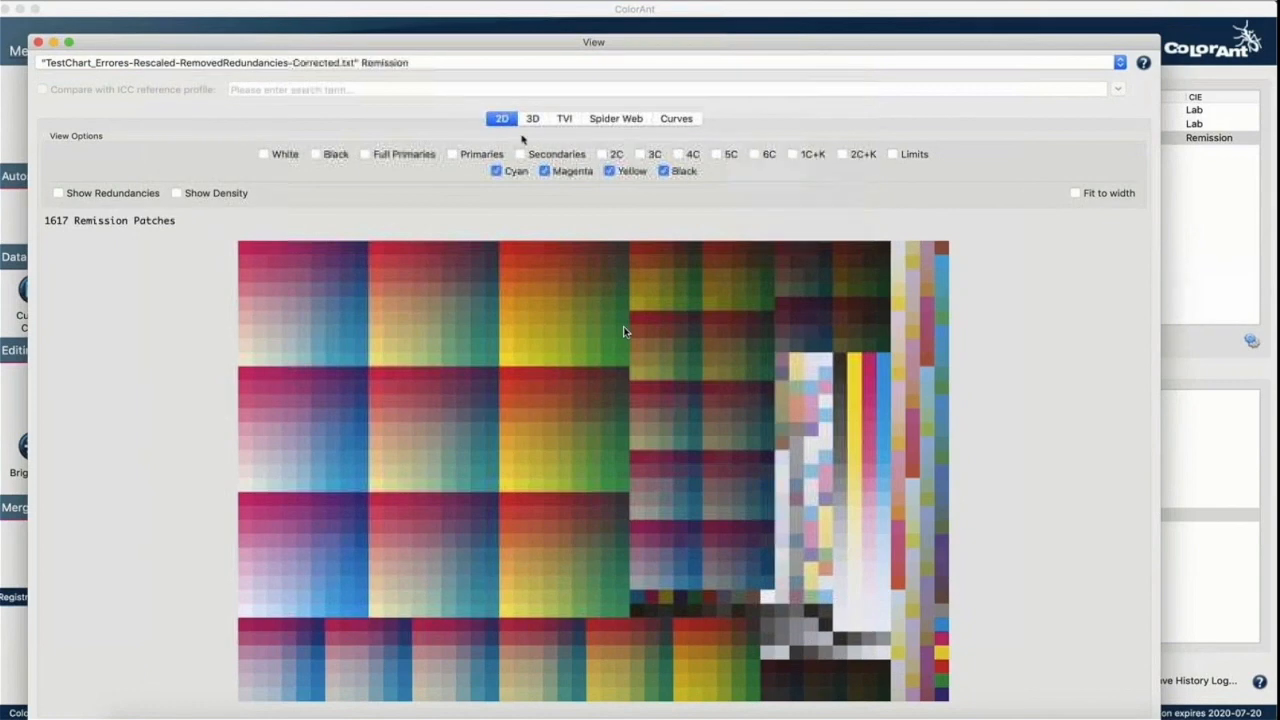
pyautogui.click(603, 119)
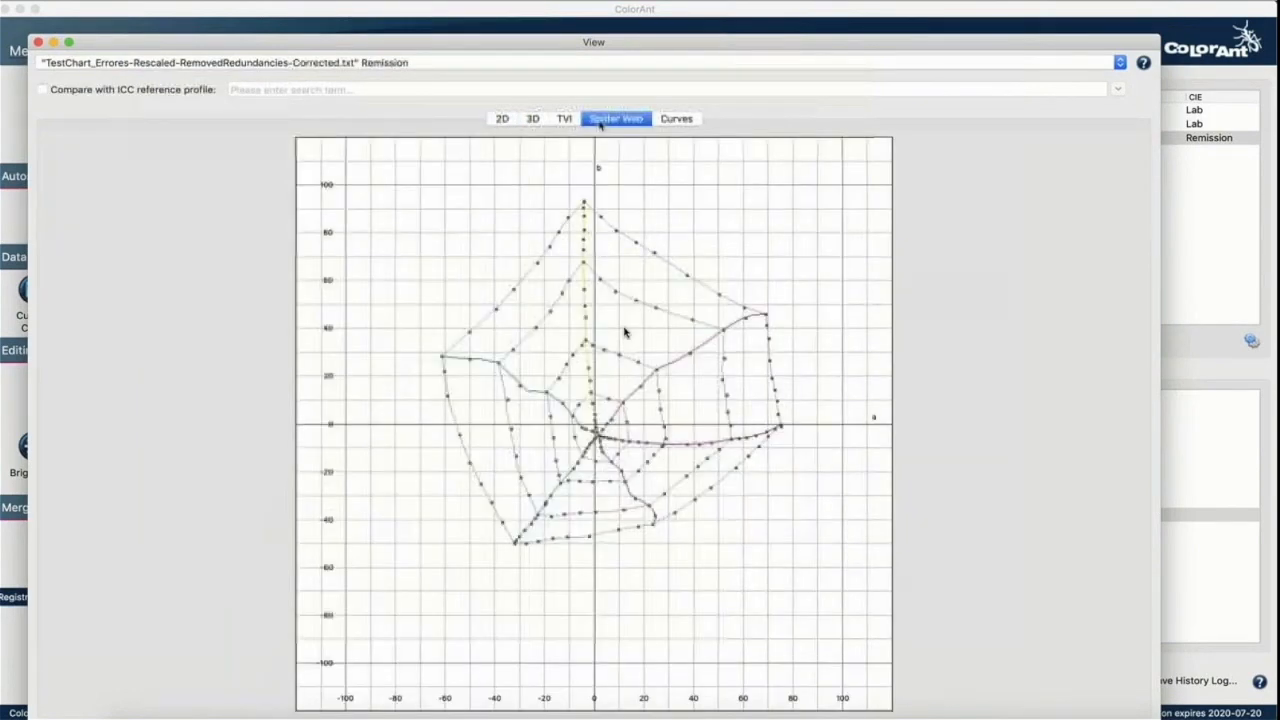
pyautogui.click(528, 63)
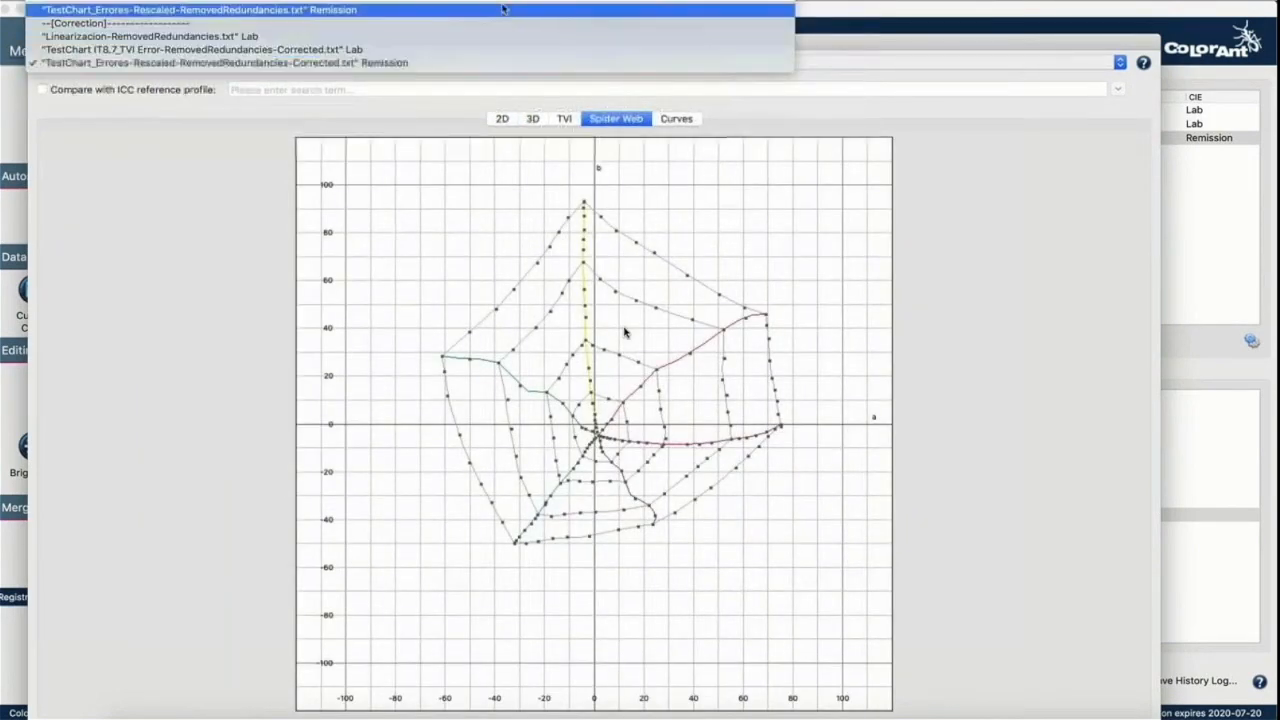
pyautogui.click(497, 49)
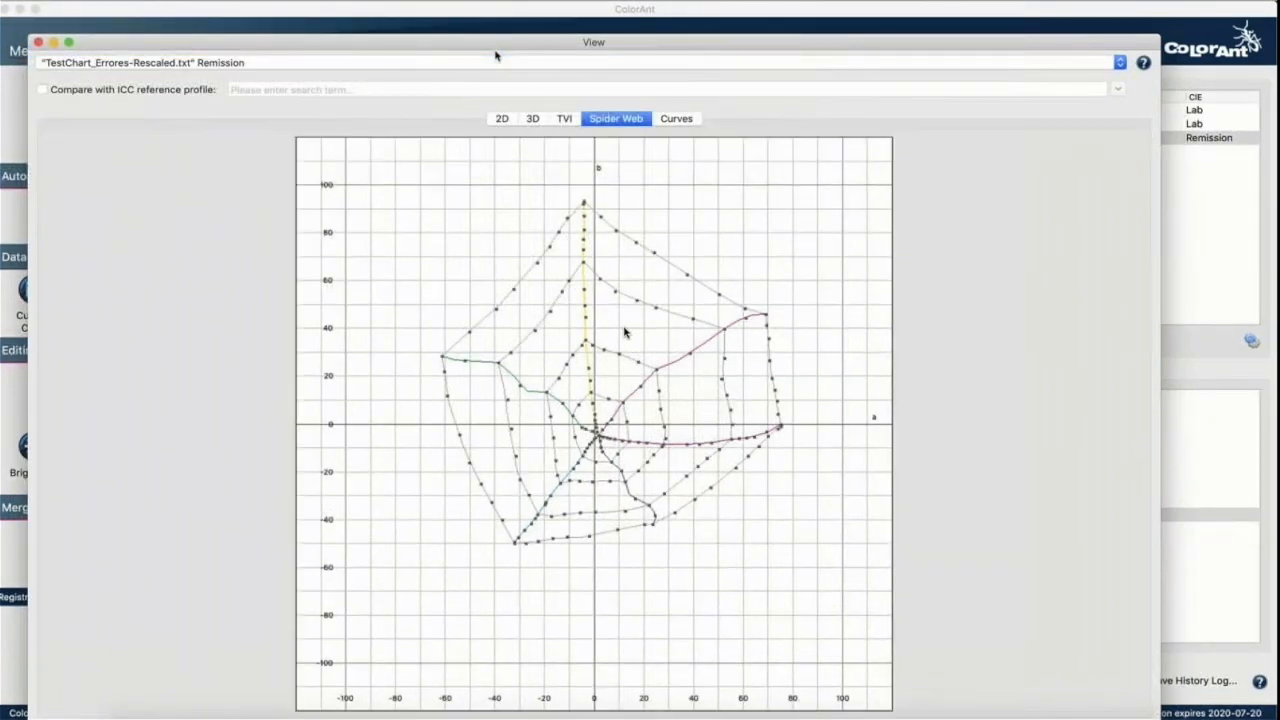
pyautogui.click(495, 60)
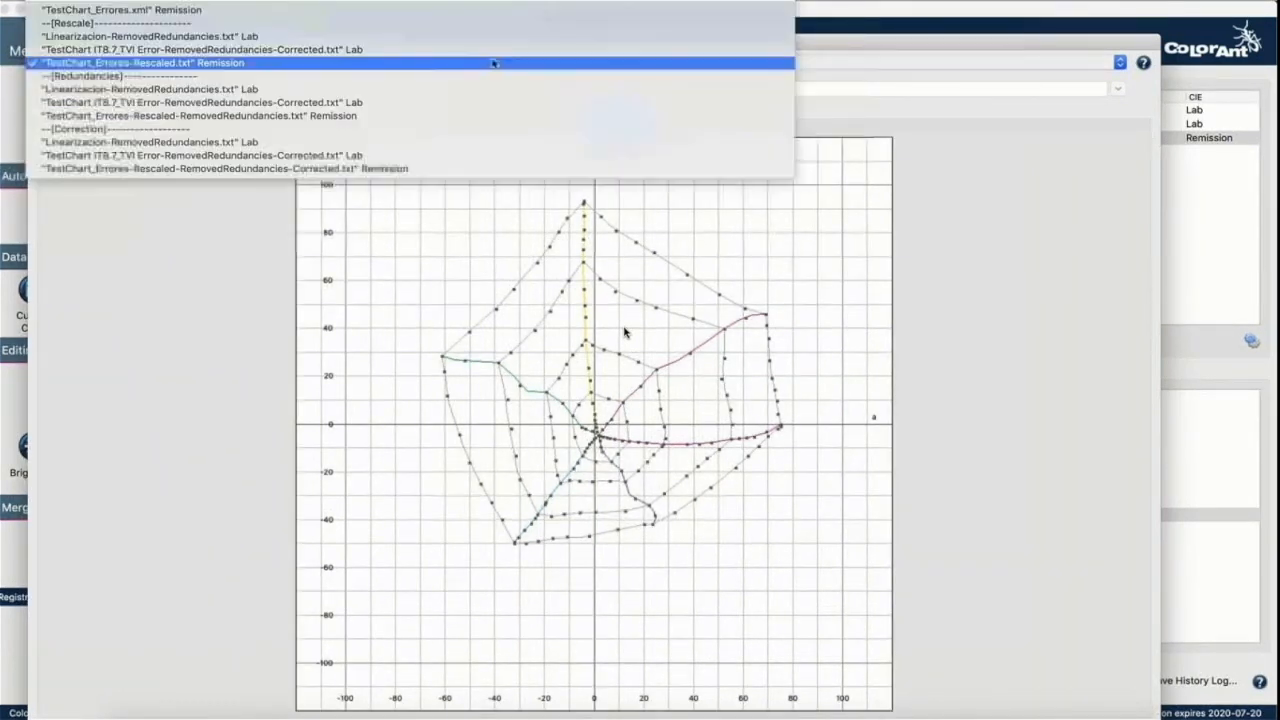
pyautogui.click(473, 168)
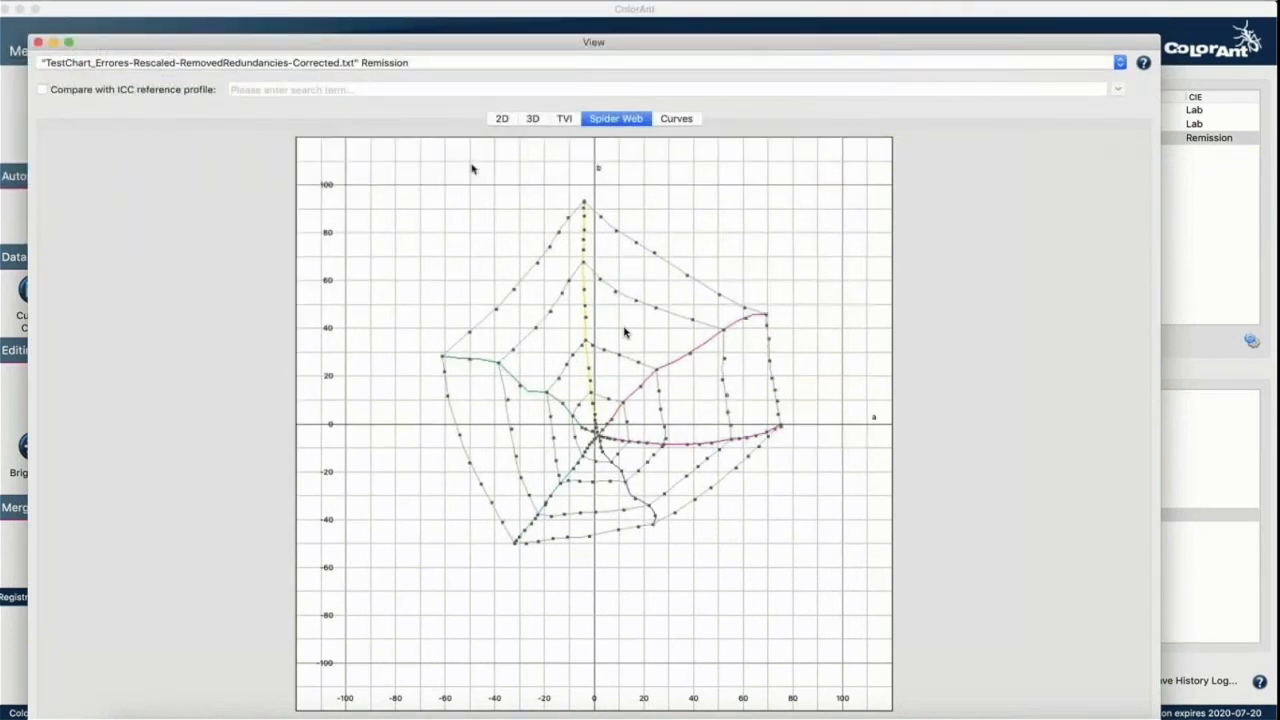
pyautogui.click(564, 119)
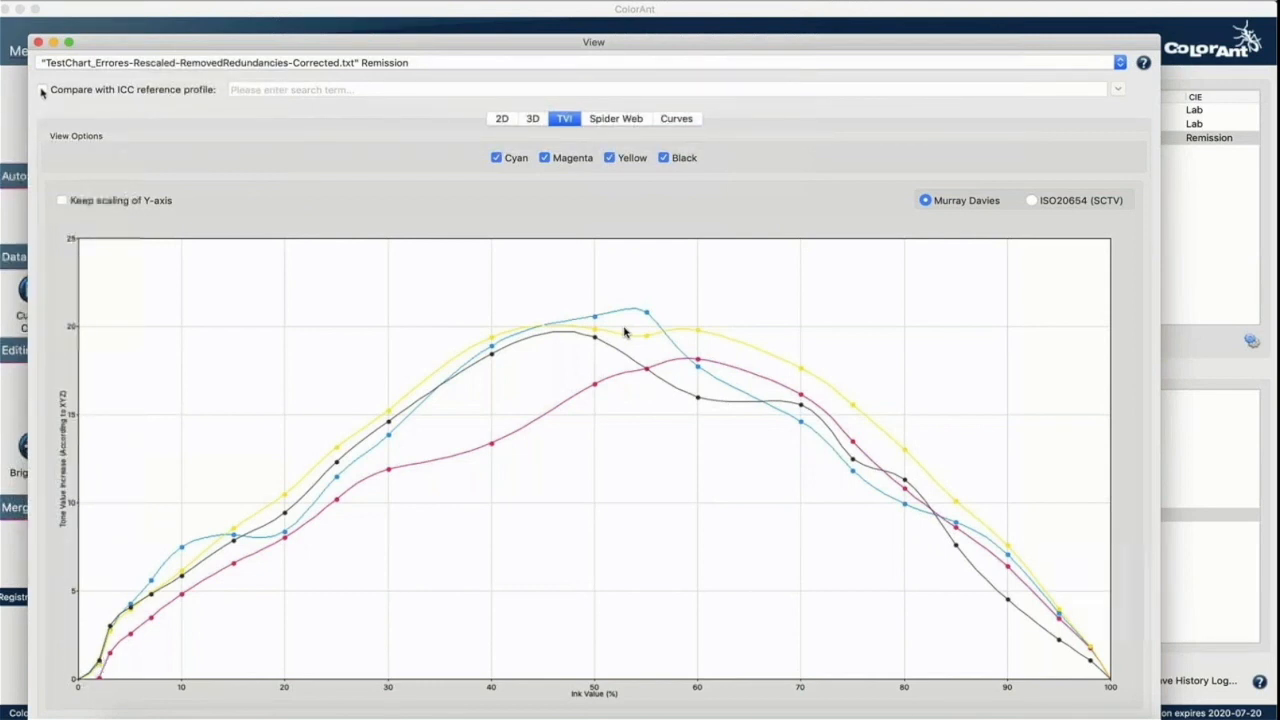
pyautogui.click(38, 43)
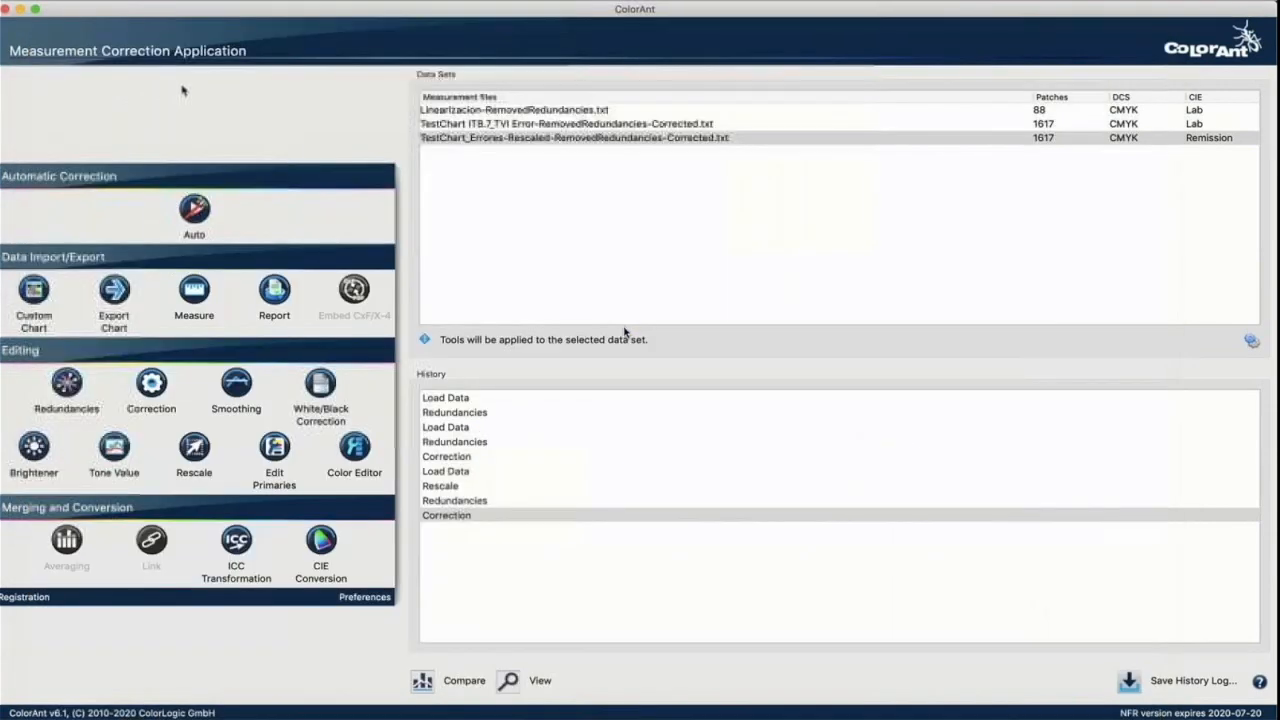
# Step: Smooth the color characteristics of the corrected TestChart_Errores data set with a smoothing factor of 100% and Protect lights at 0%
pyautogui.click(447, 141)
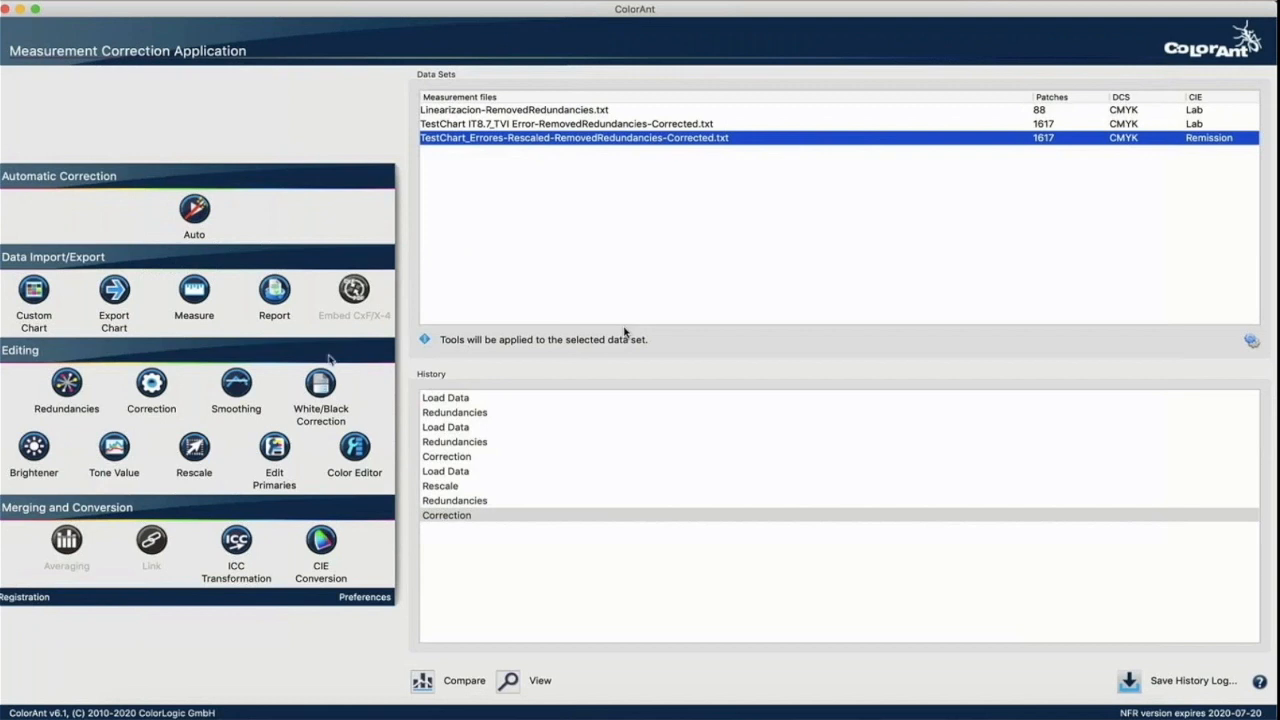
pyautogui.click(236, 383)
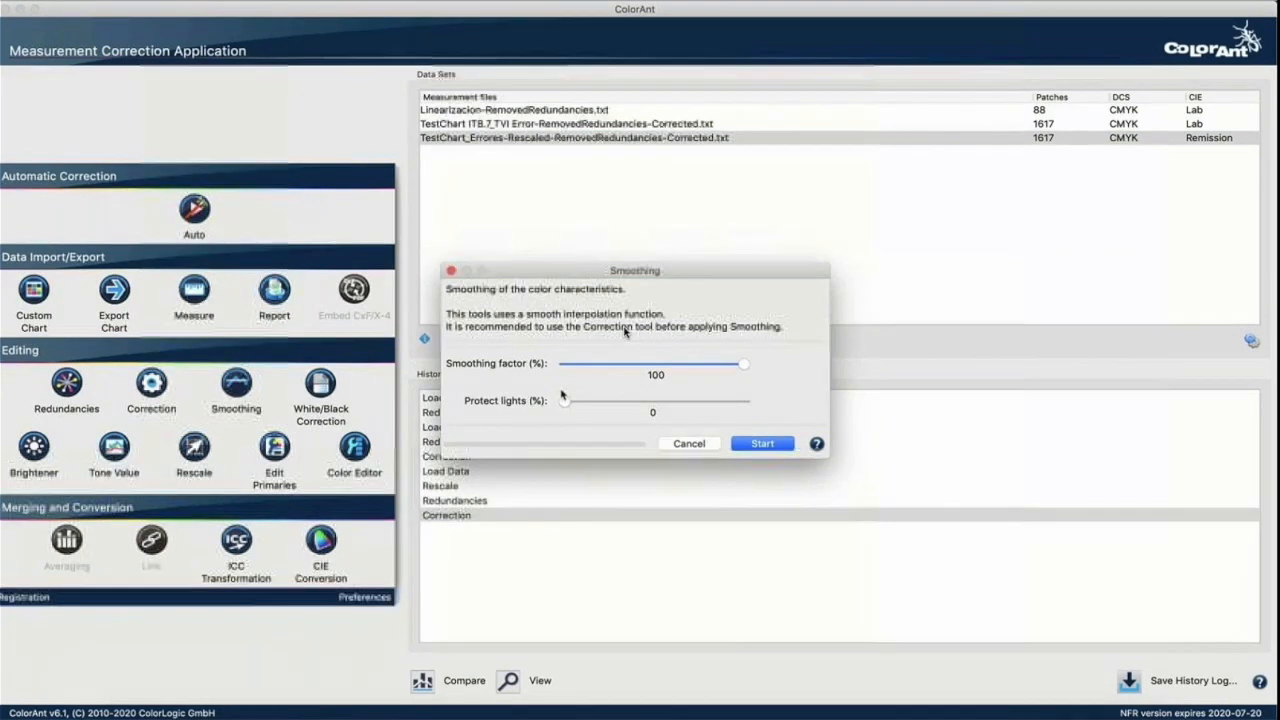
pyautogui.moveTo(577, 402); pyautogui.dragTo(597, 402)
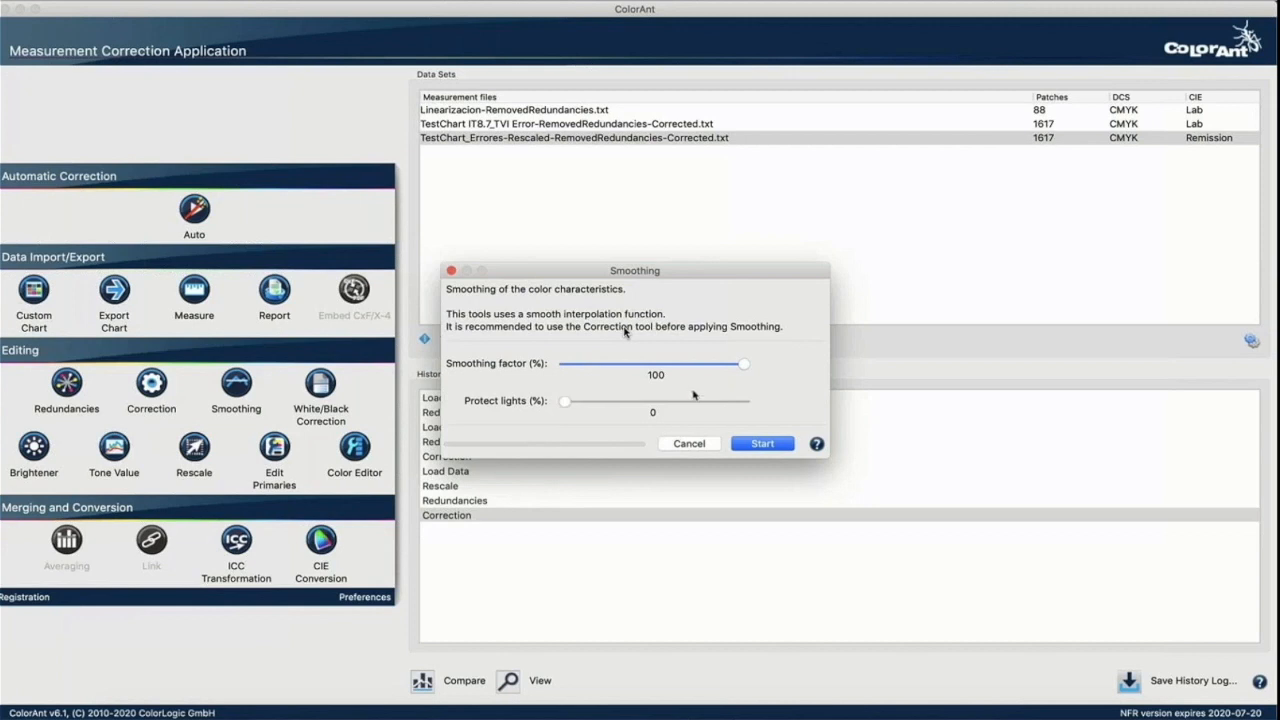
pyautogui.click(744, 442)
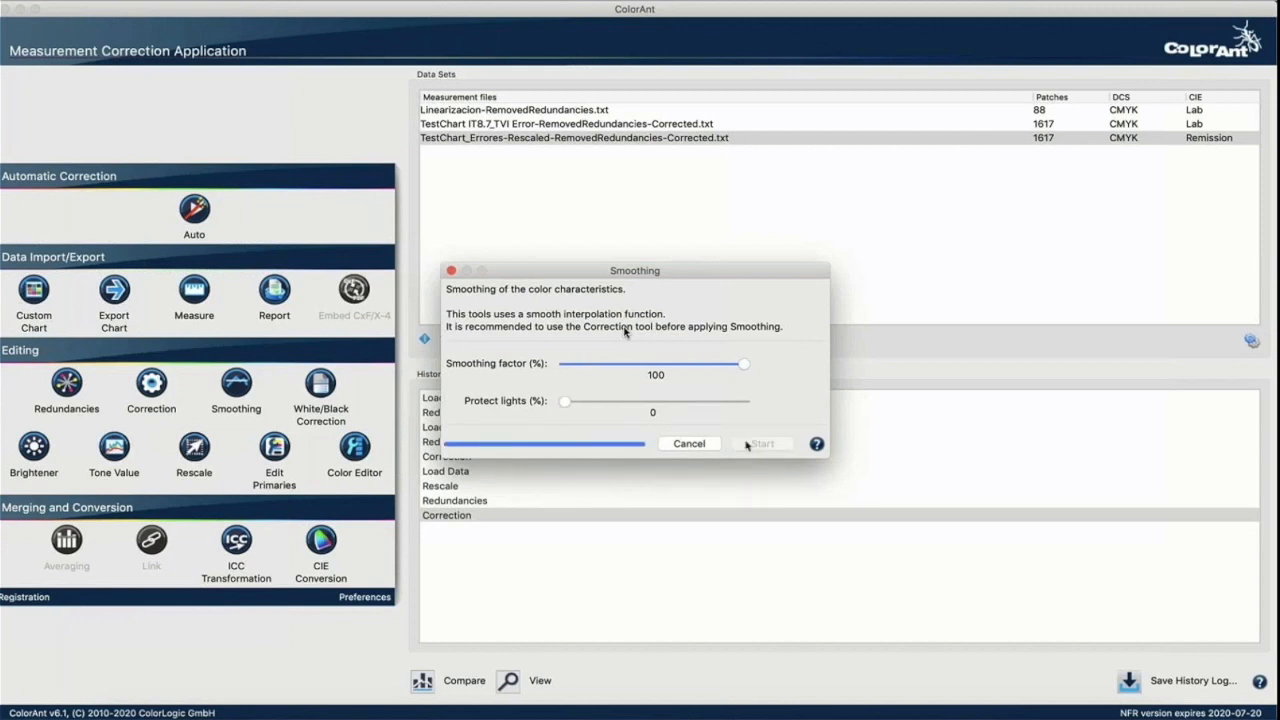
# Step: Compare the TVI curves of the smoothed TestChart_Errores data with its Correction-stage version, and close the view
pyautogui.click(528, 680)
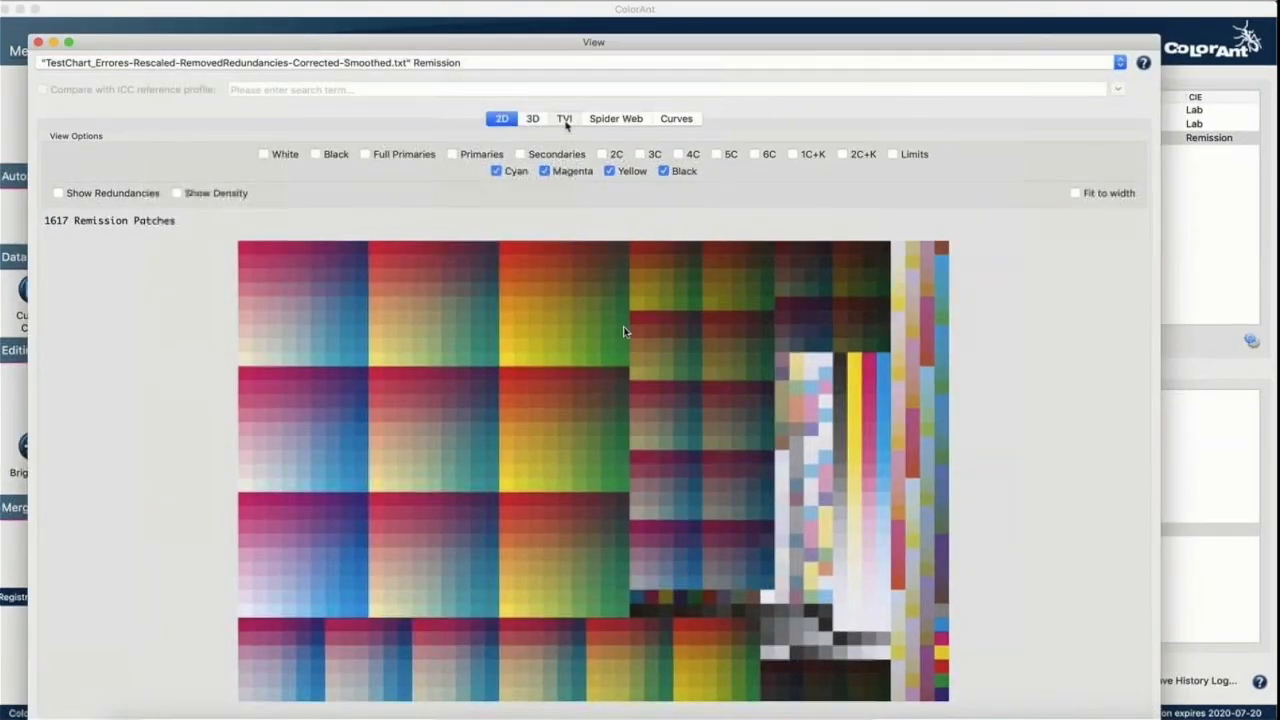
pyautogui.click(565, 119)
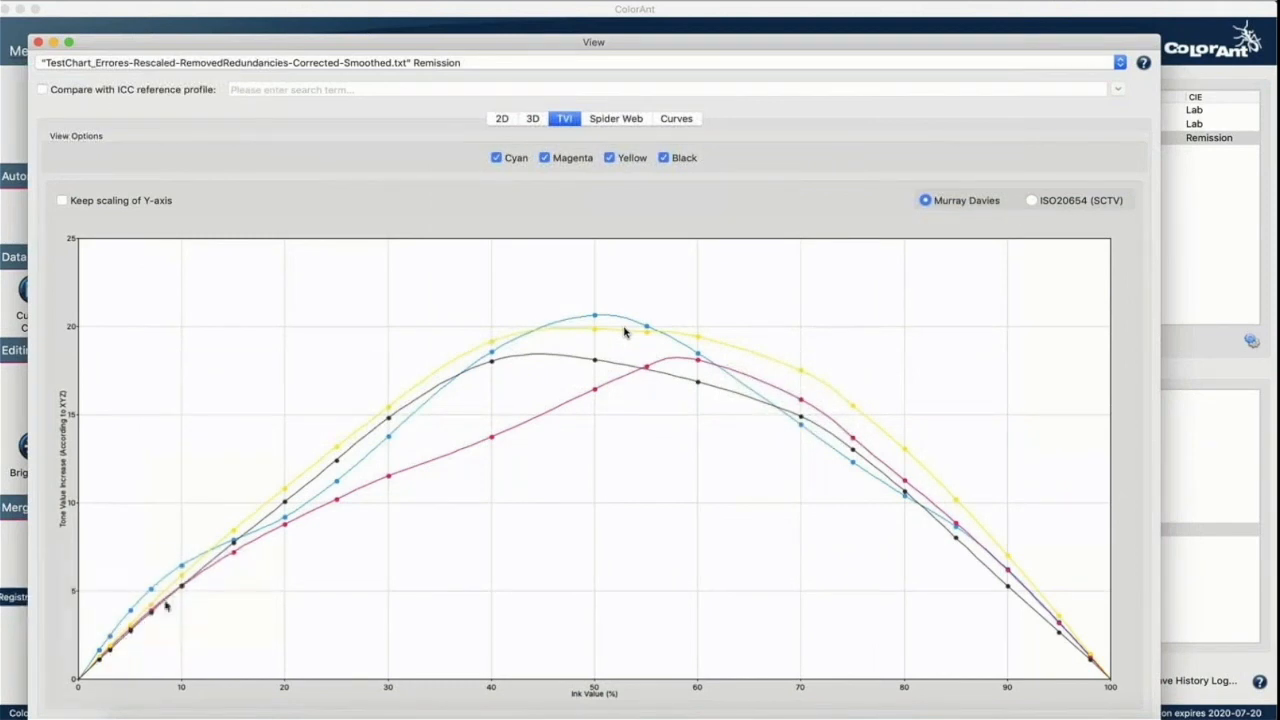
pyautogui.click(419, 67)
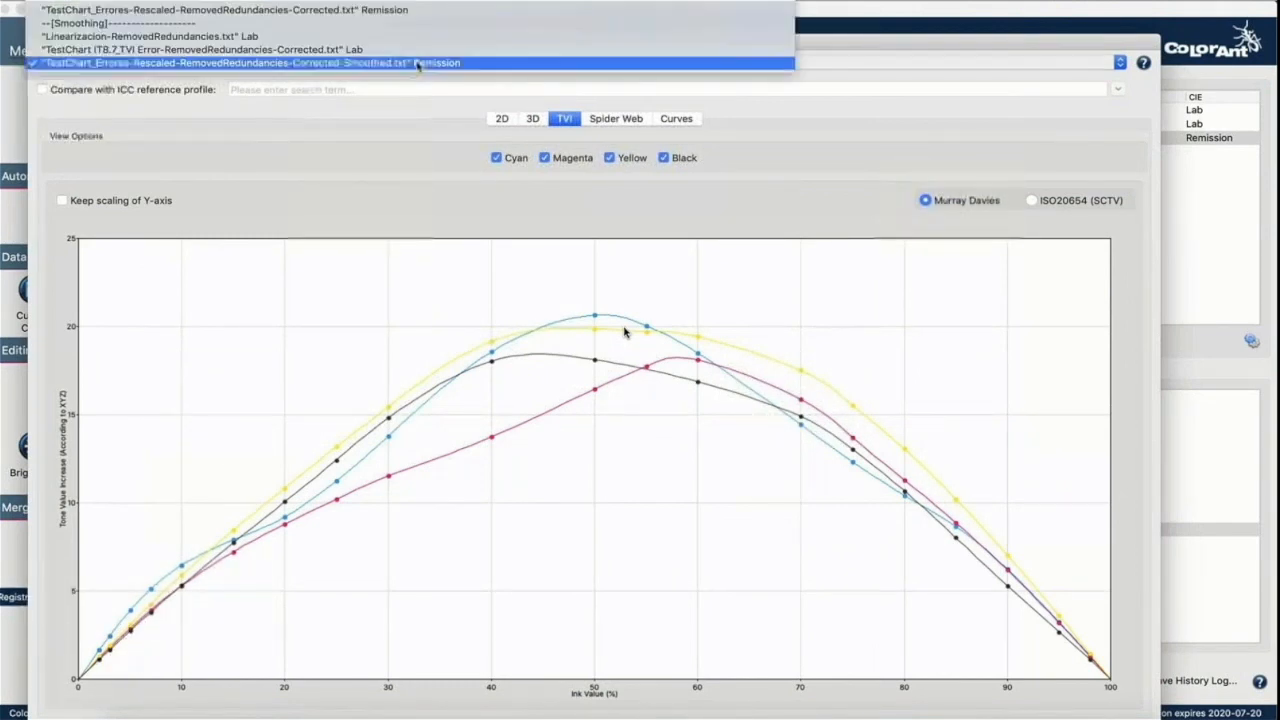
pyautogui.click(409, 12)
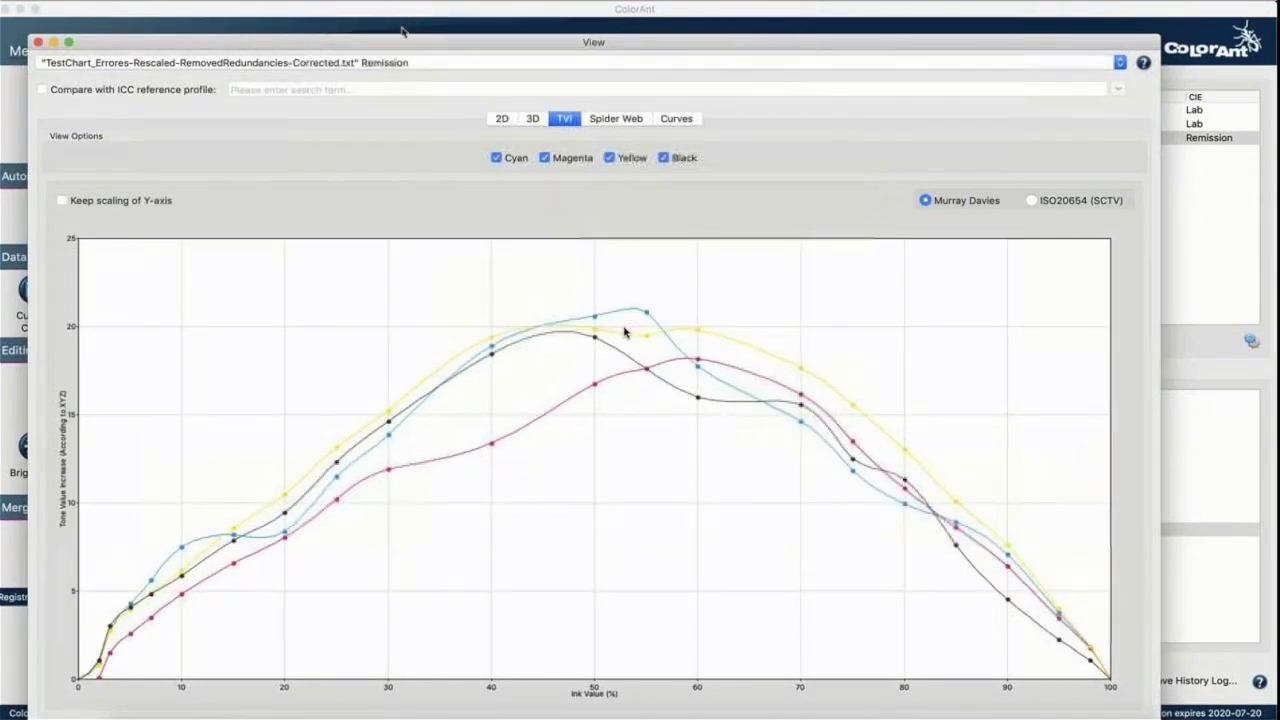
pyautogui.click(401, 63)
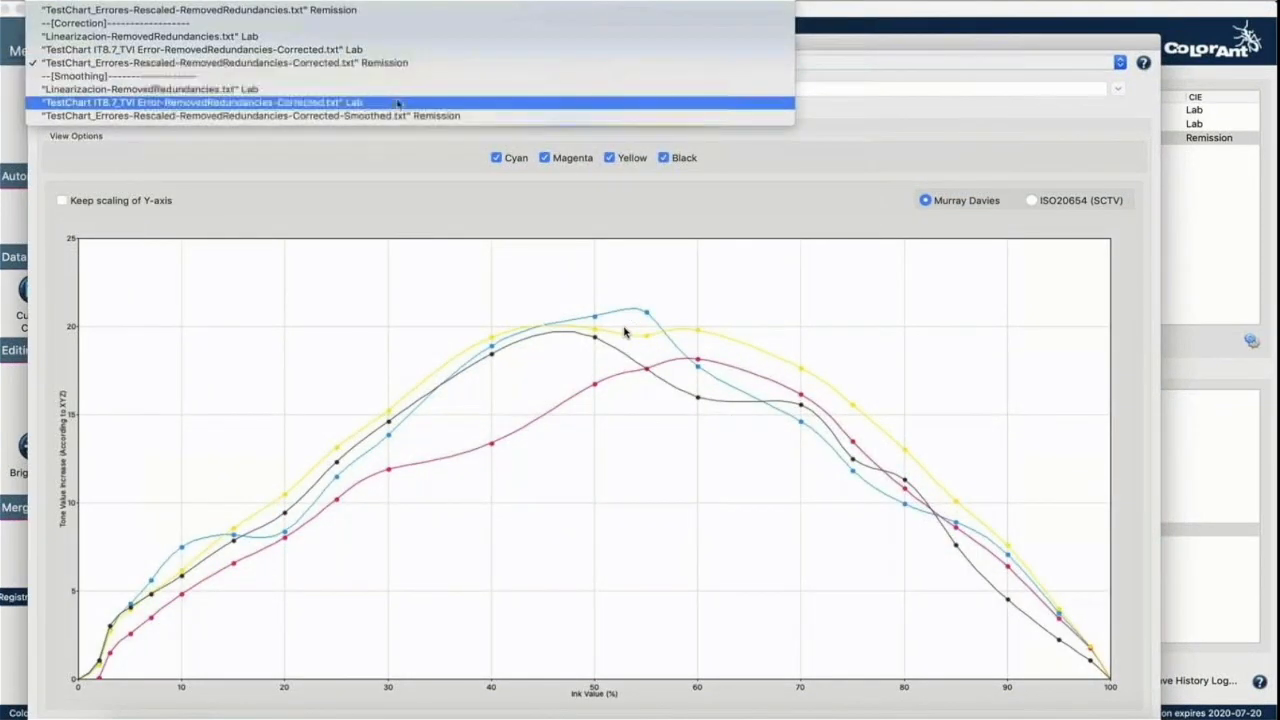
pyautogui.click(330, 177)
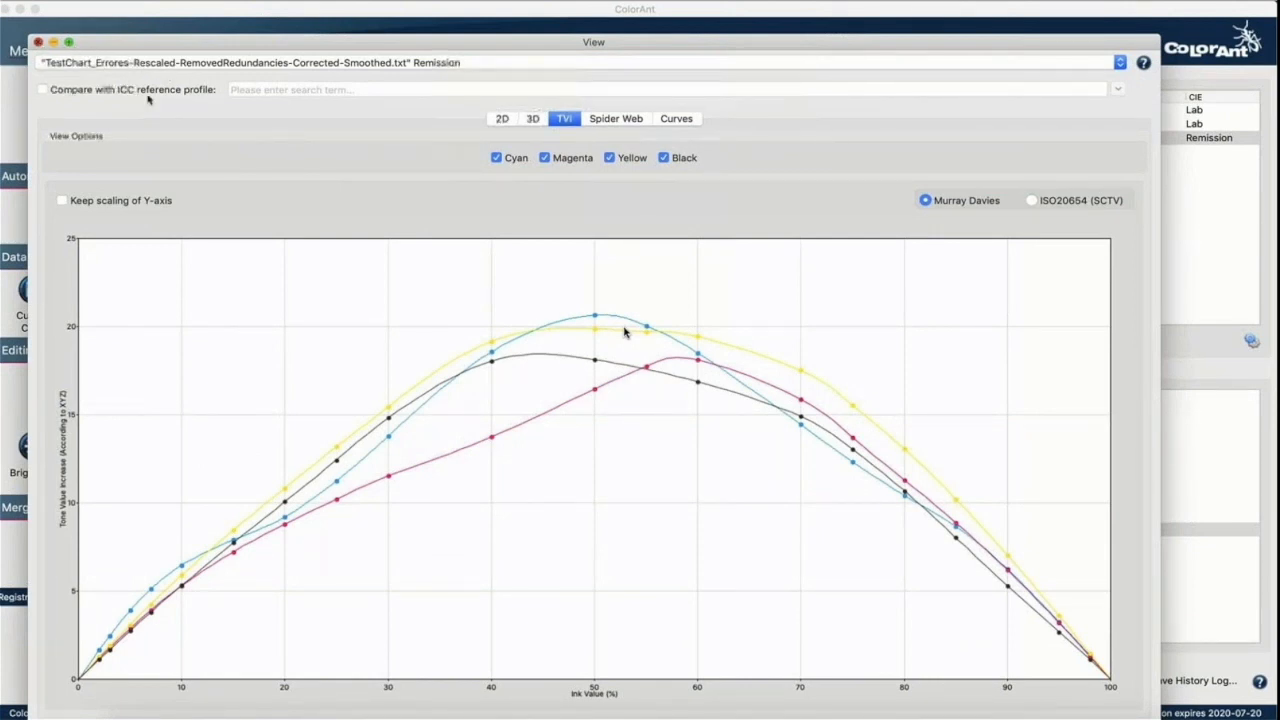
pyautogui.click(38, 42)
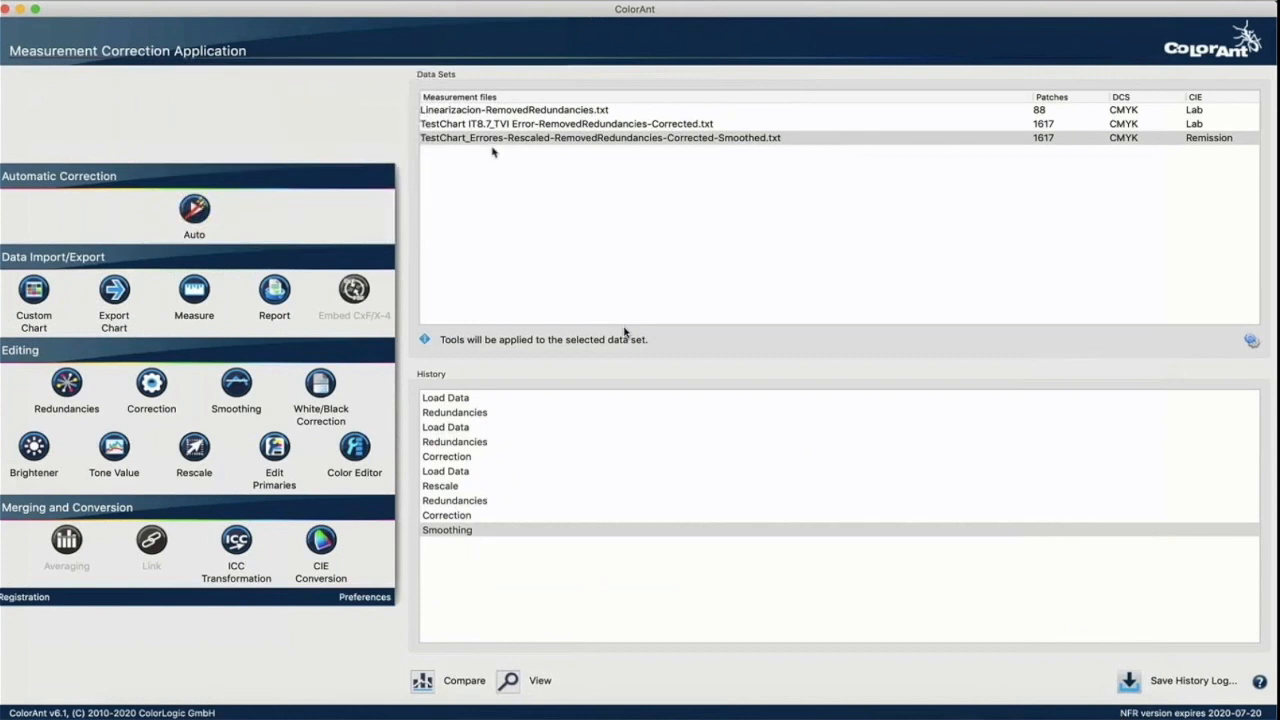
pyautogui.click(520, 110)
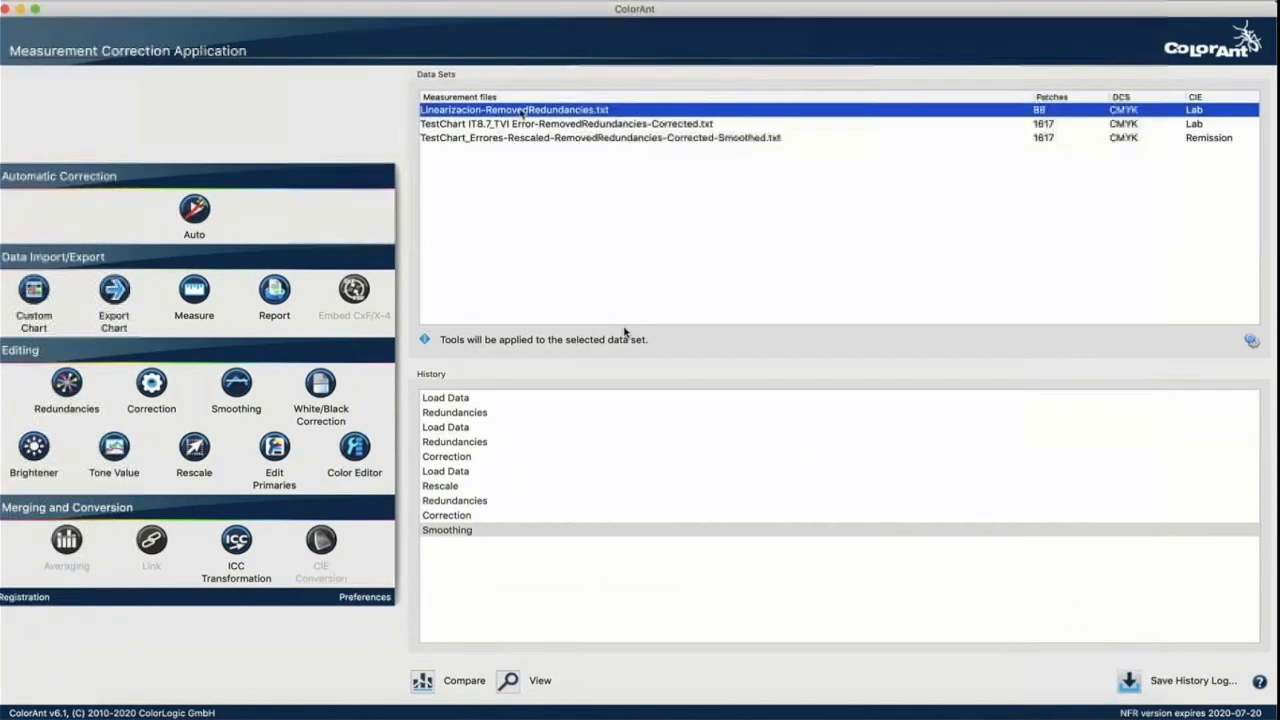
pyautogui.click(470, 123)
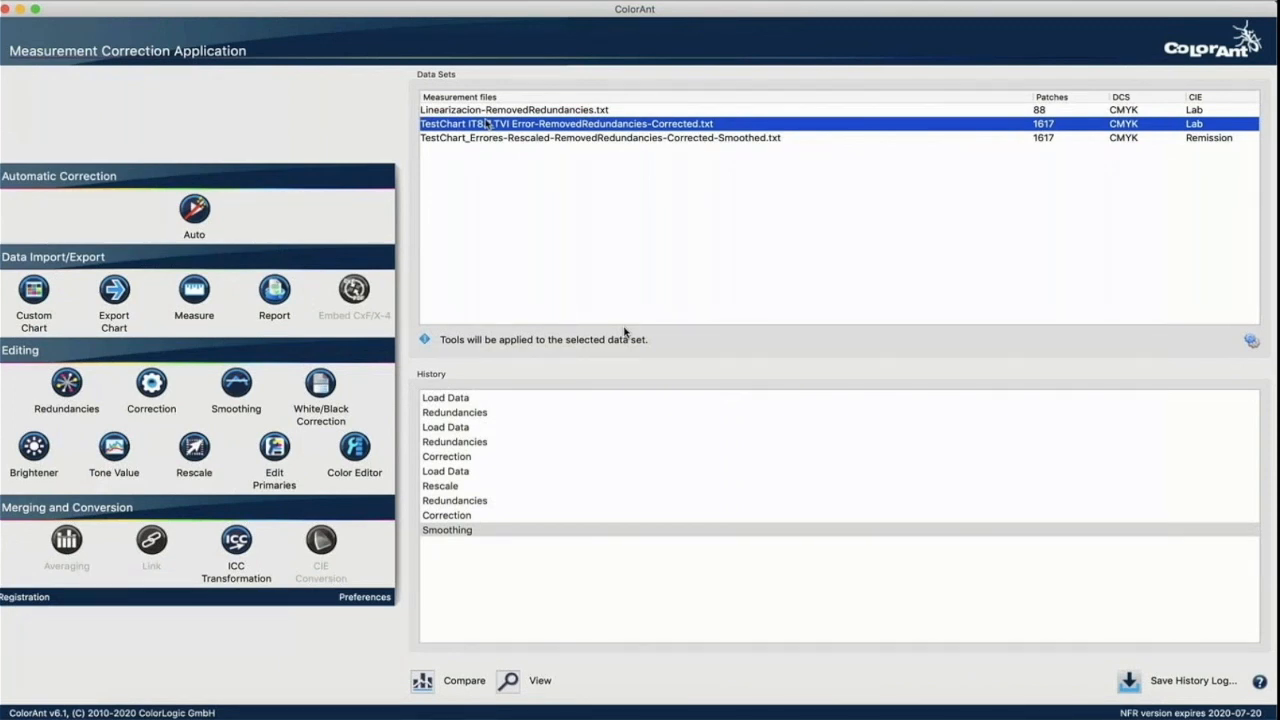
pyautogui.click(482, 138)
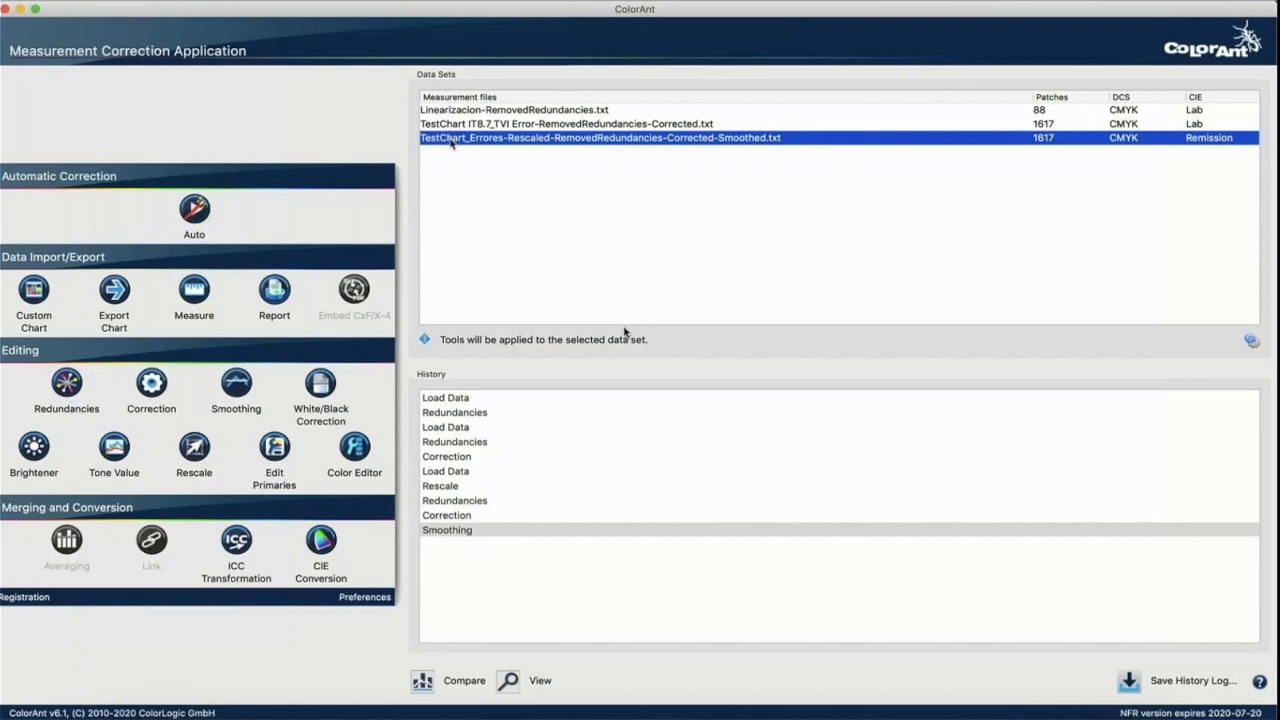
pyautogui.click(490, 193)
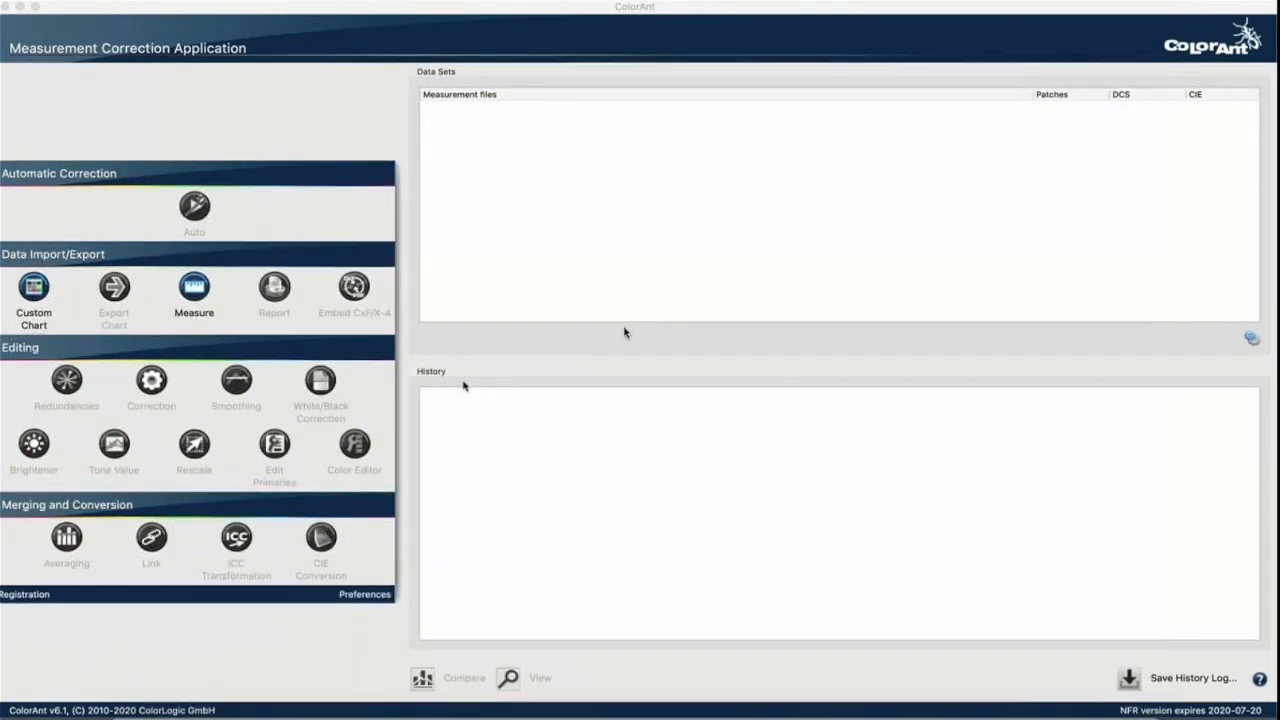
# Step: Load the measurement file Ajuste TVI.txt from the 03.- Ganancia de Punto folder
pyautogui.click(125, 0)
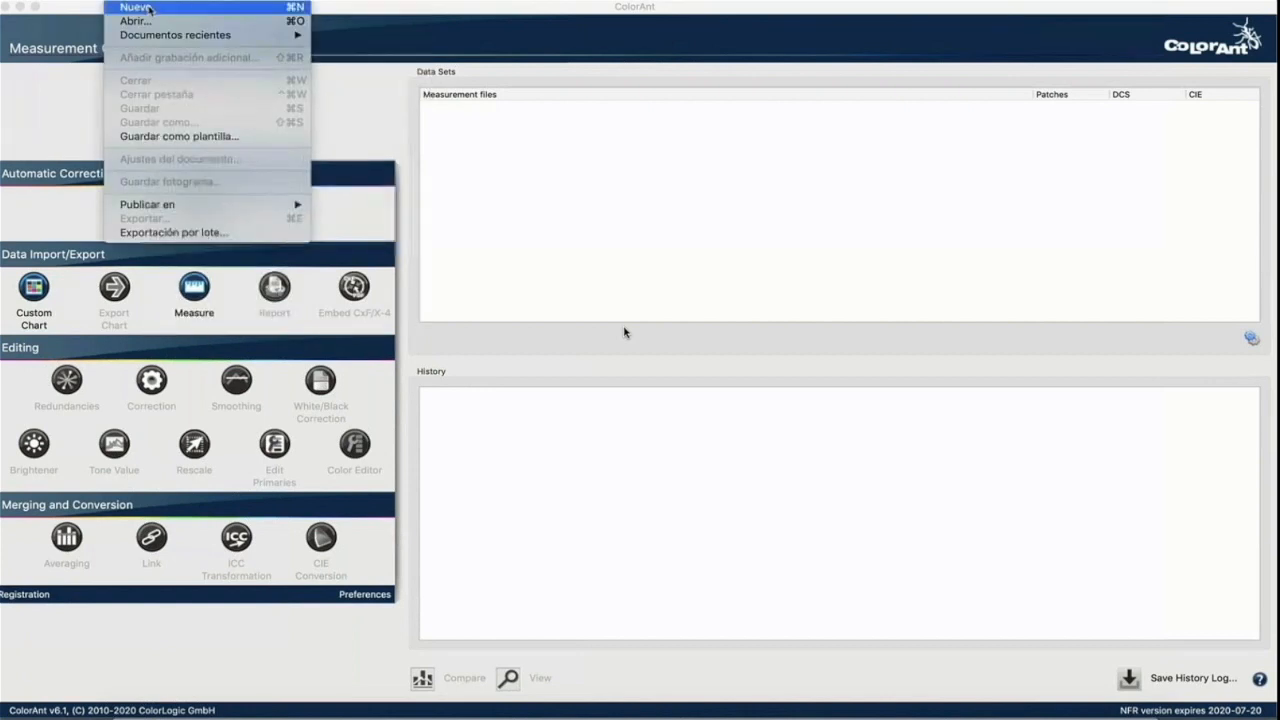
pyautogui.click(51, 91)
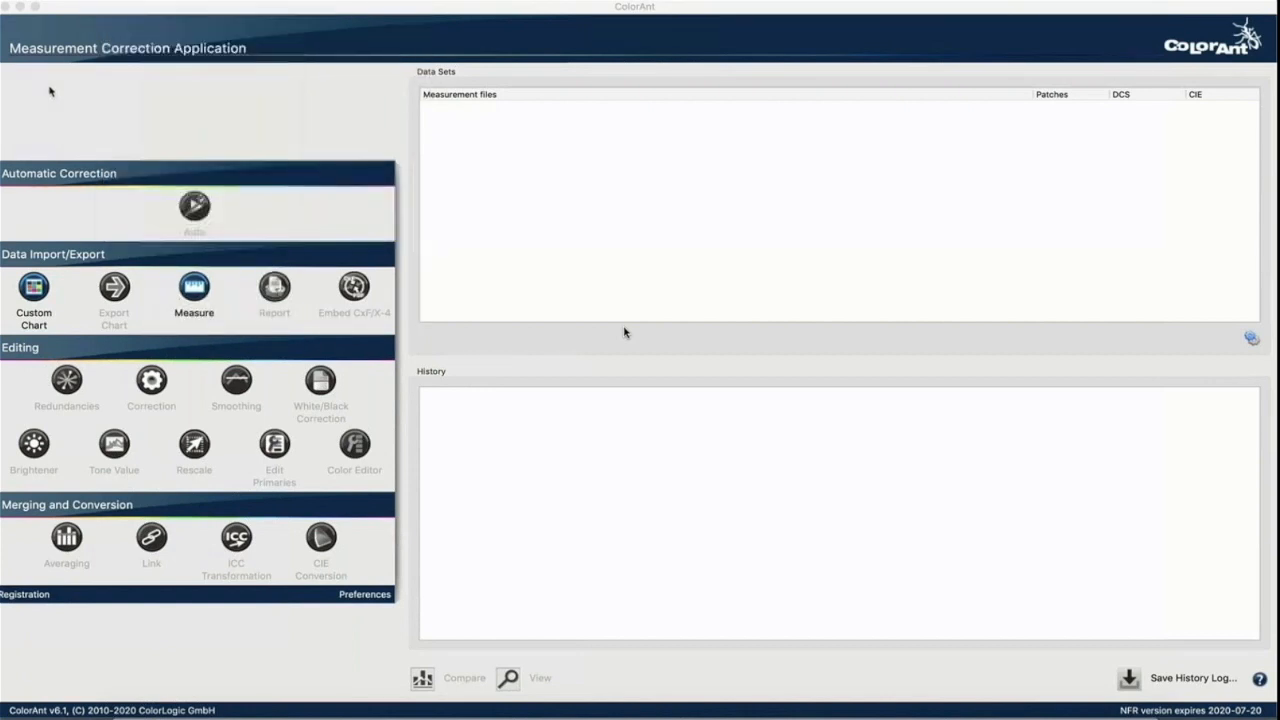
pyautogui.click(51, 91)
pyautogui.click(105, 0)
pyautogui.click(120, 7)
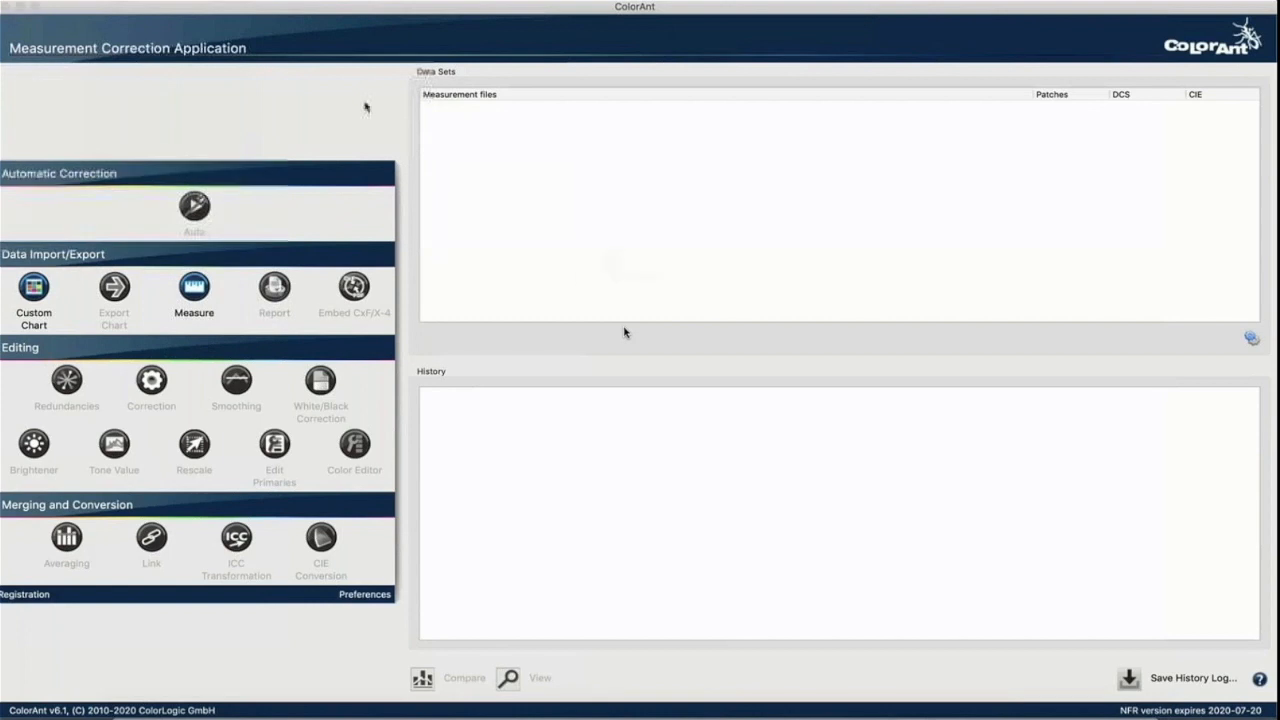
pyautogui.click(482, 175)
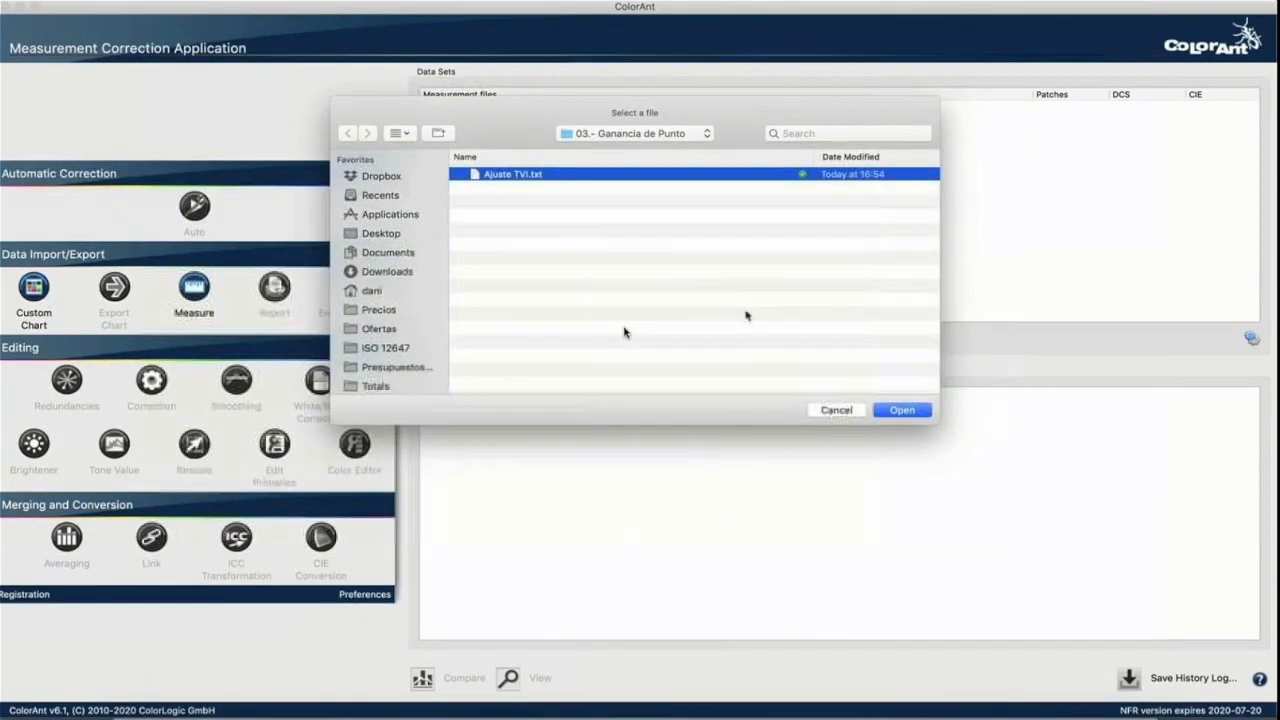
pyautogui.click(900, 410)
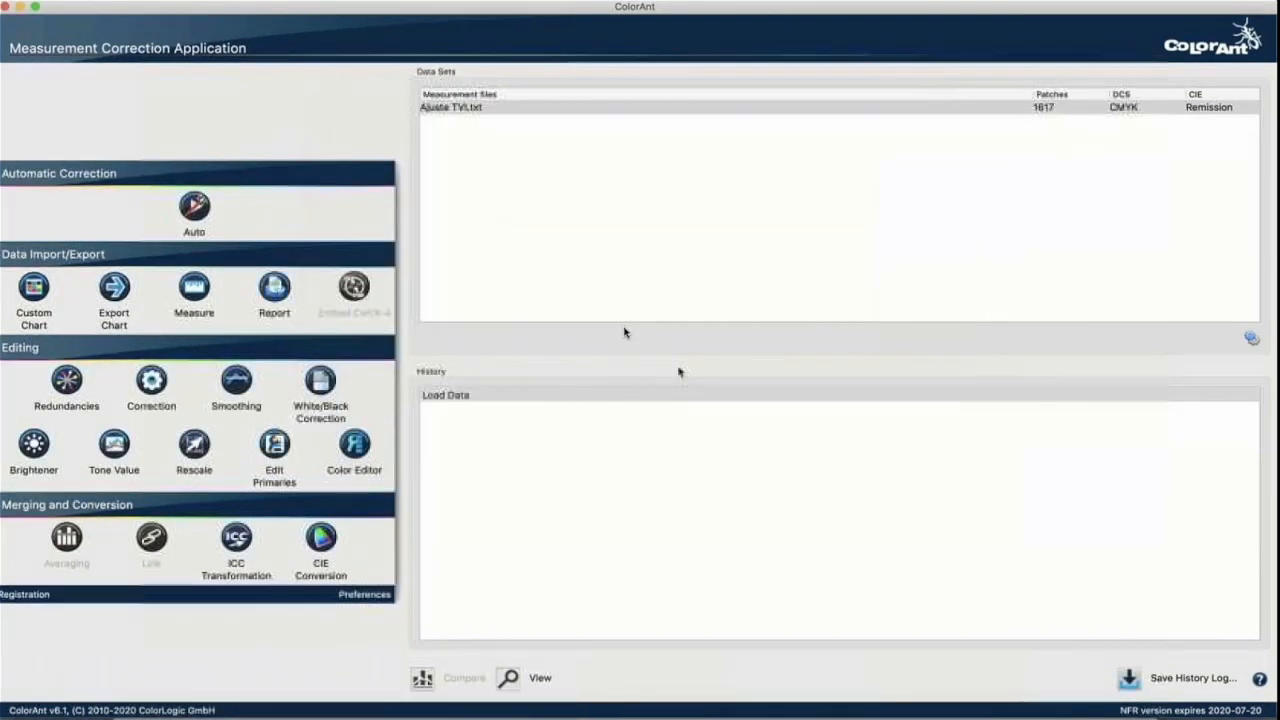
# Step: Inspect Ajuste TVI.txt in the 2D, Spider Web and TVI views, and close the view
pyautogui.click(472, 107)
pyautogui.click(508, 679)
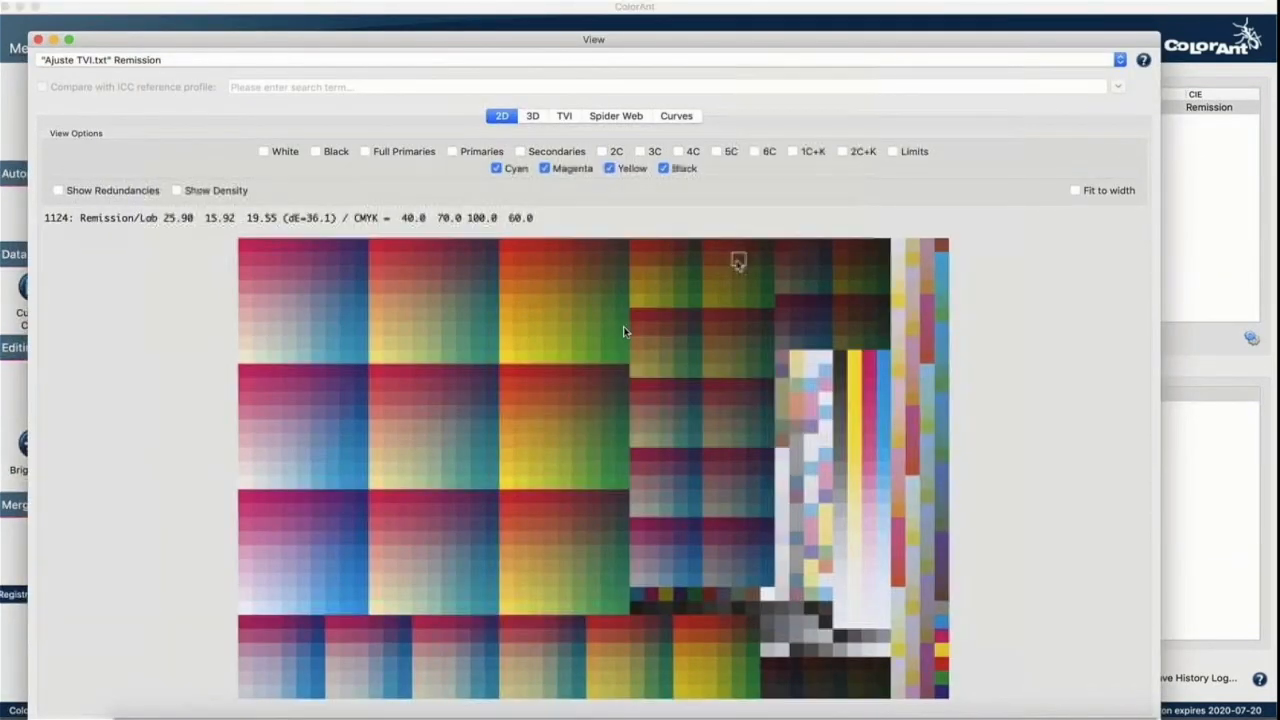
pyautogui.click(620, 116)
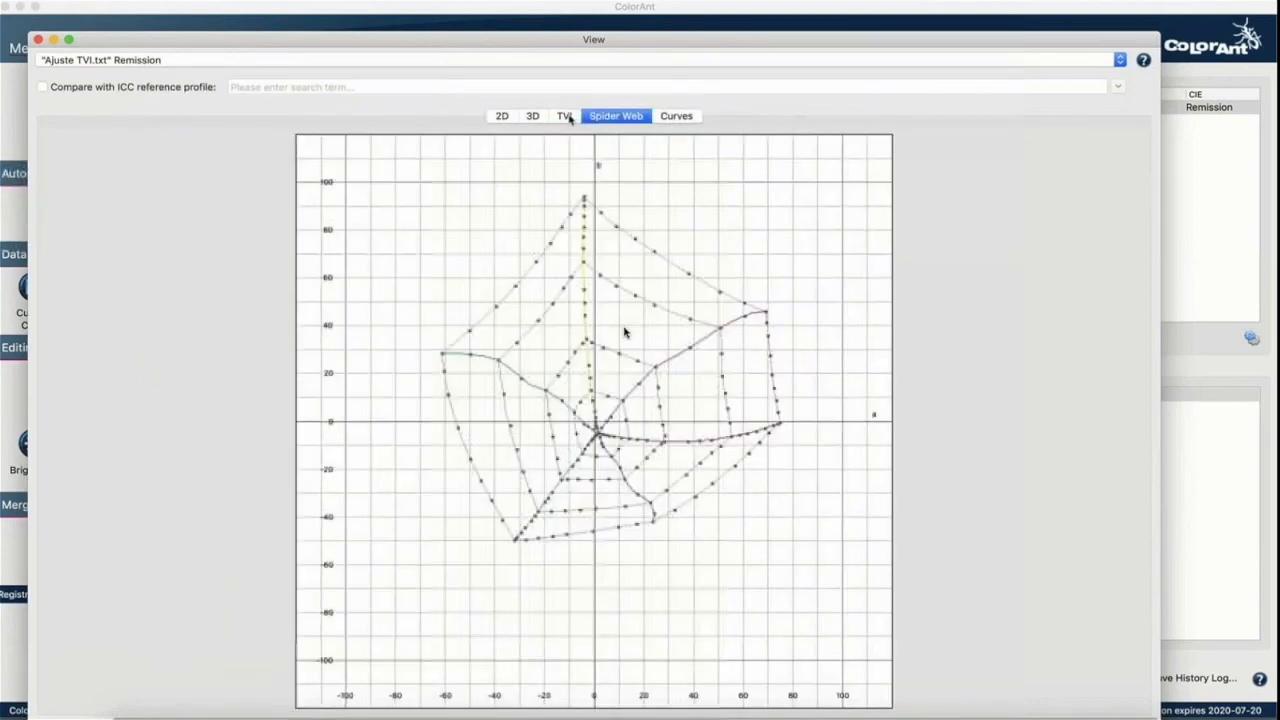
pyautogui.click(565, 117)
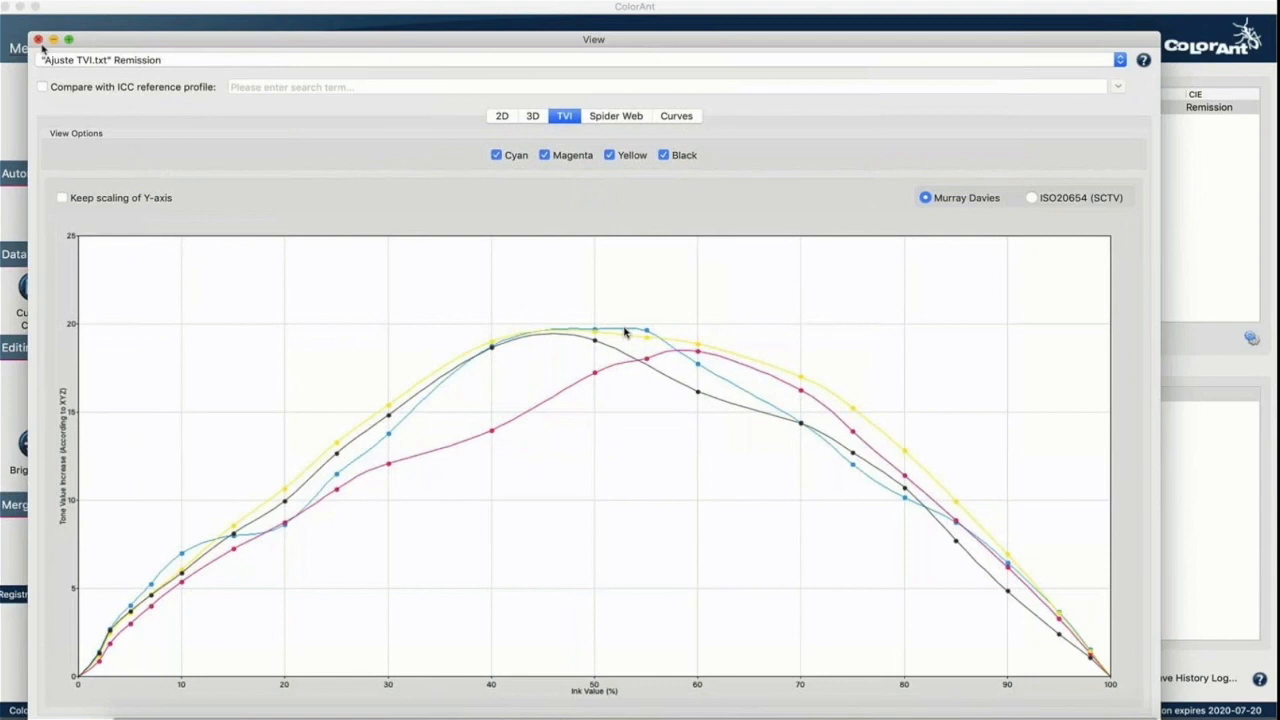
pyautogui.press('super+w')
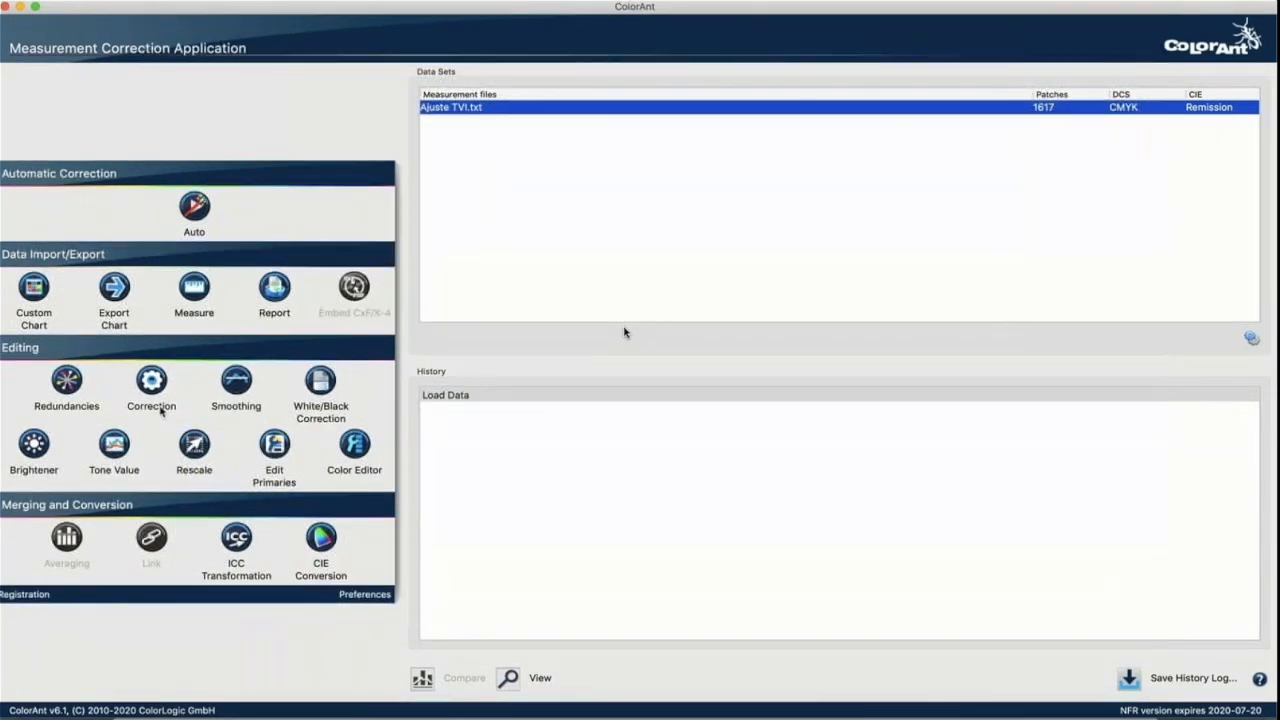
# Step: Correct the tone values of Ajuste TVI.txt to the ISOcoated_v2_eci.icc profile, without saving the curves in Photoshop ACV format
pyautogui.click(116, 452)
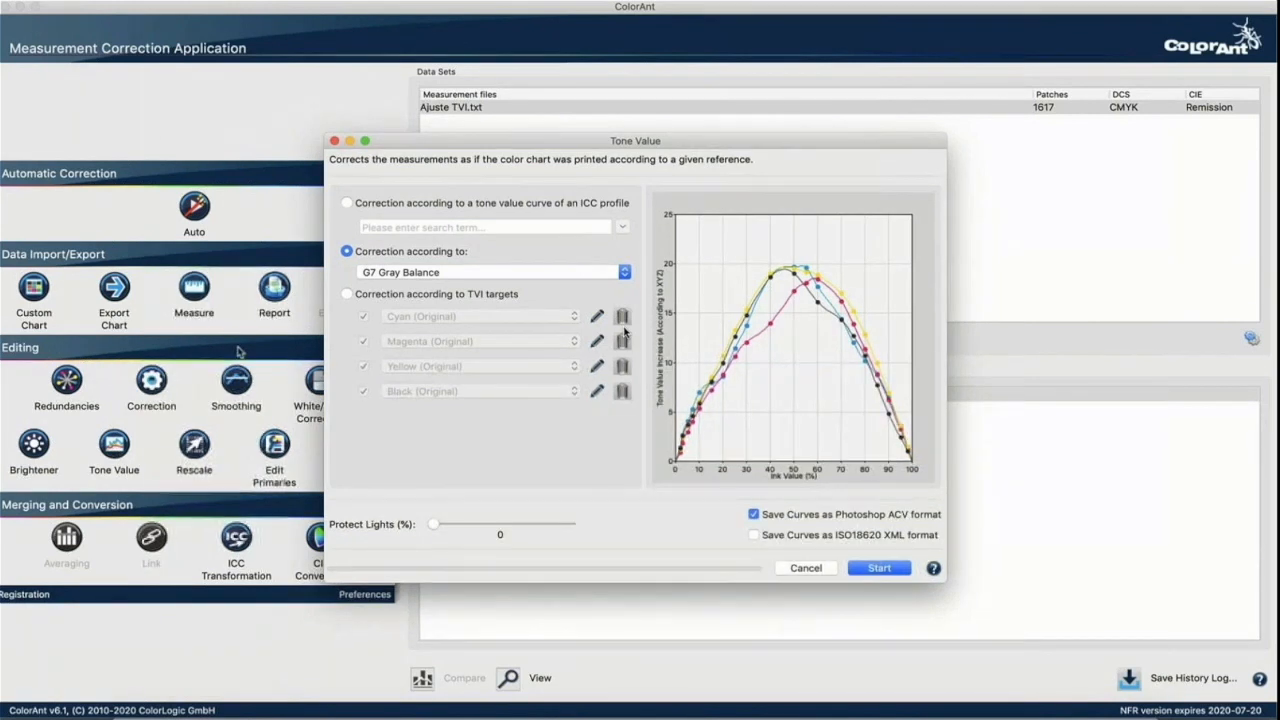
pyautogui.click(432, 205)
pyautogui.moveTo(512, 228); pyautogui.dragTo(341, 227)
pyautogui.write('iso')
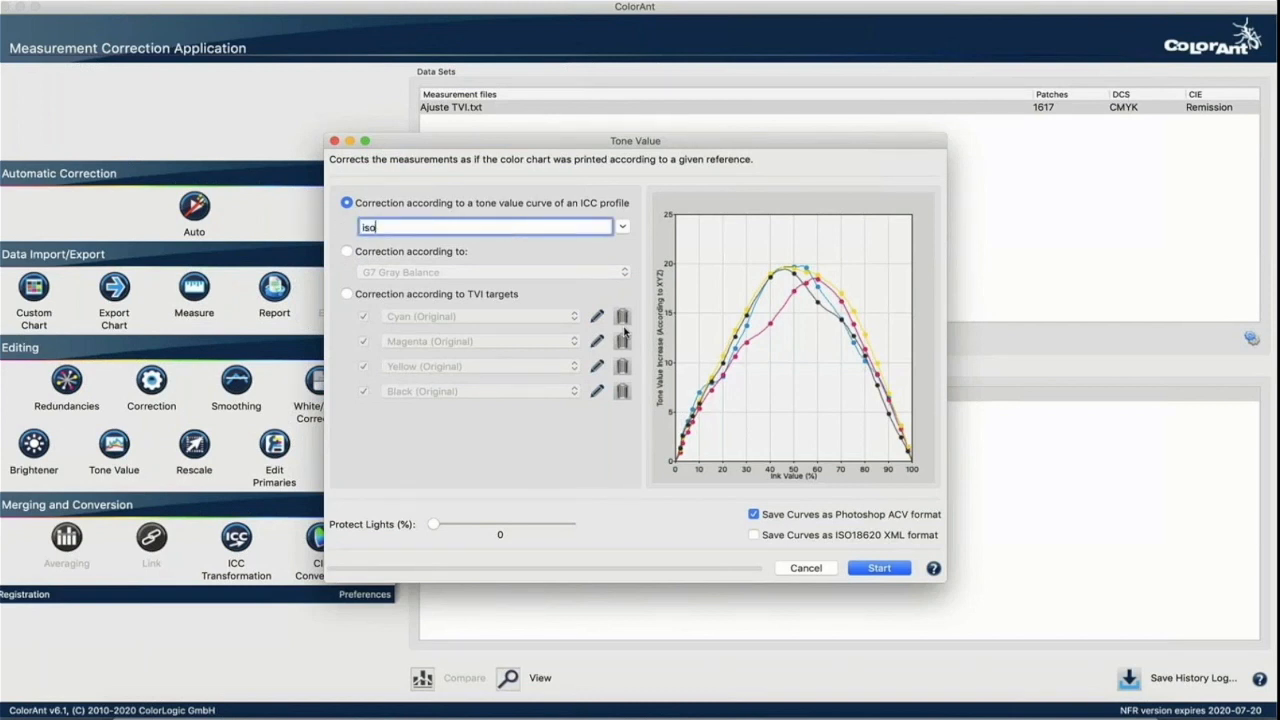
pyautogui.press('Down')
pyautogui.press('Down')
pyautogui.press('Down')
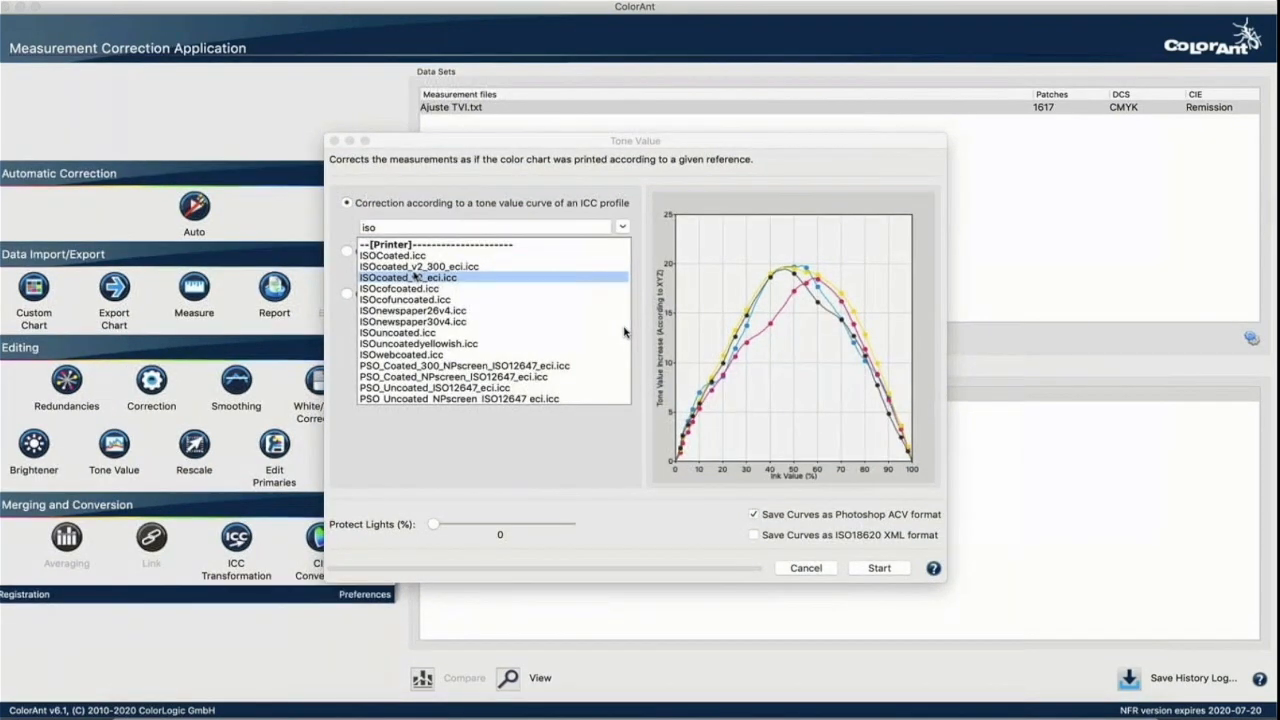
pyautogui.press('Return')
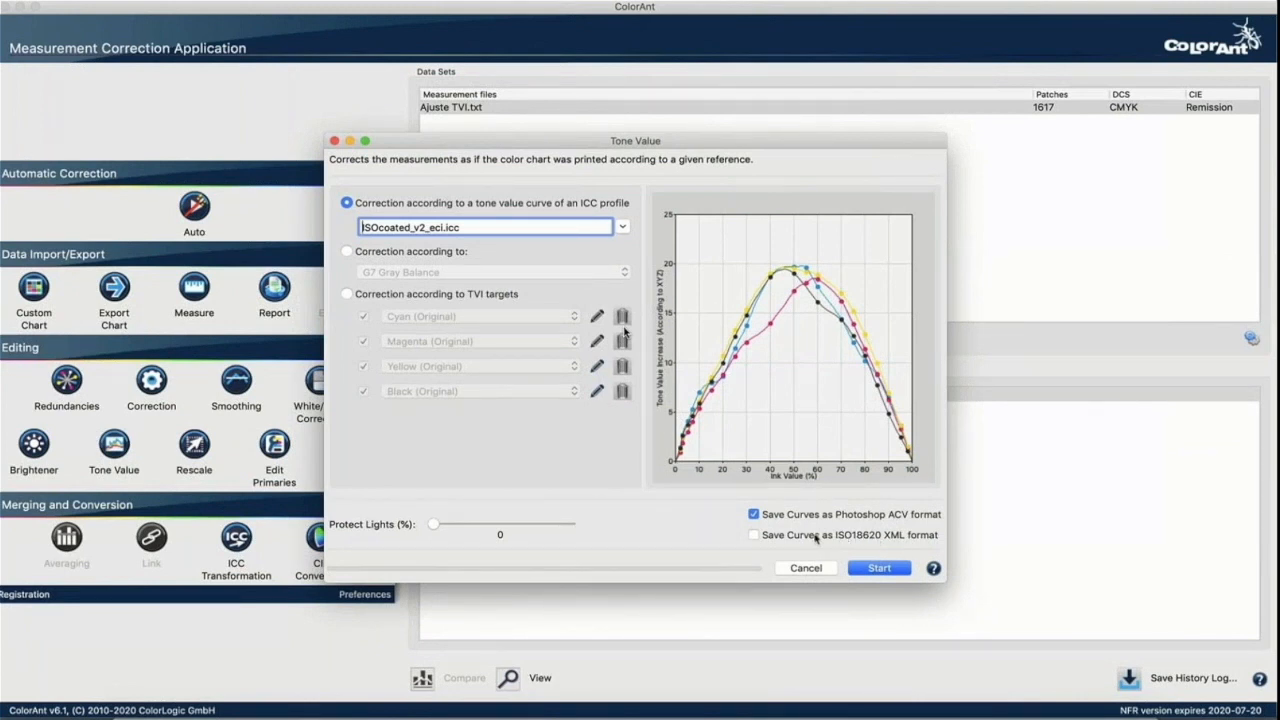
pyautogui.click(755, 516)
pyautogui.click(876, 571)
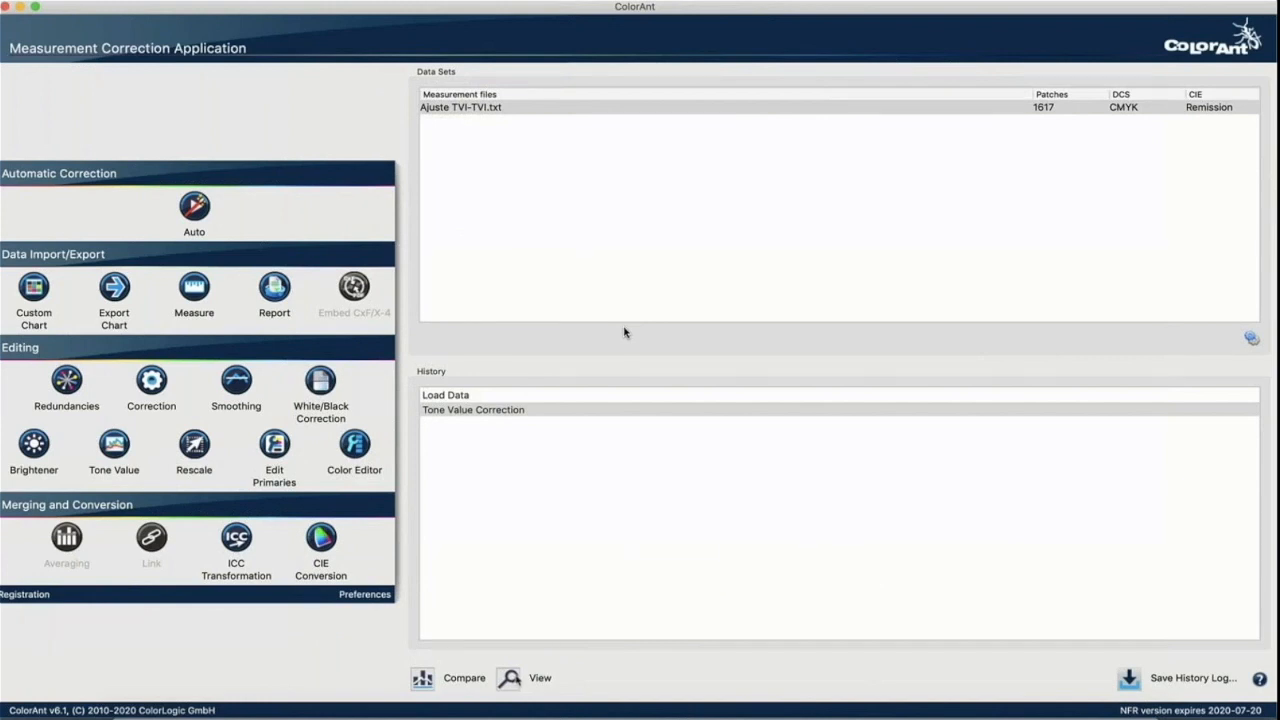
# Step: Compare the TVI curves of Ajuste TVI-TVI.txt with those of the originally loaded Ajuste TVI.txt, and close the view
pyautogui.click(510, 678)
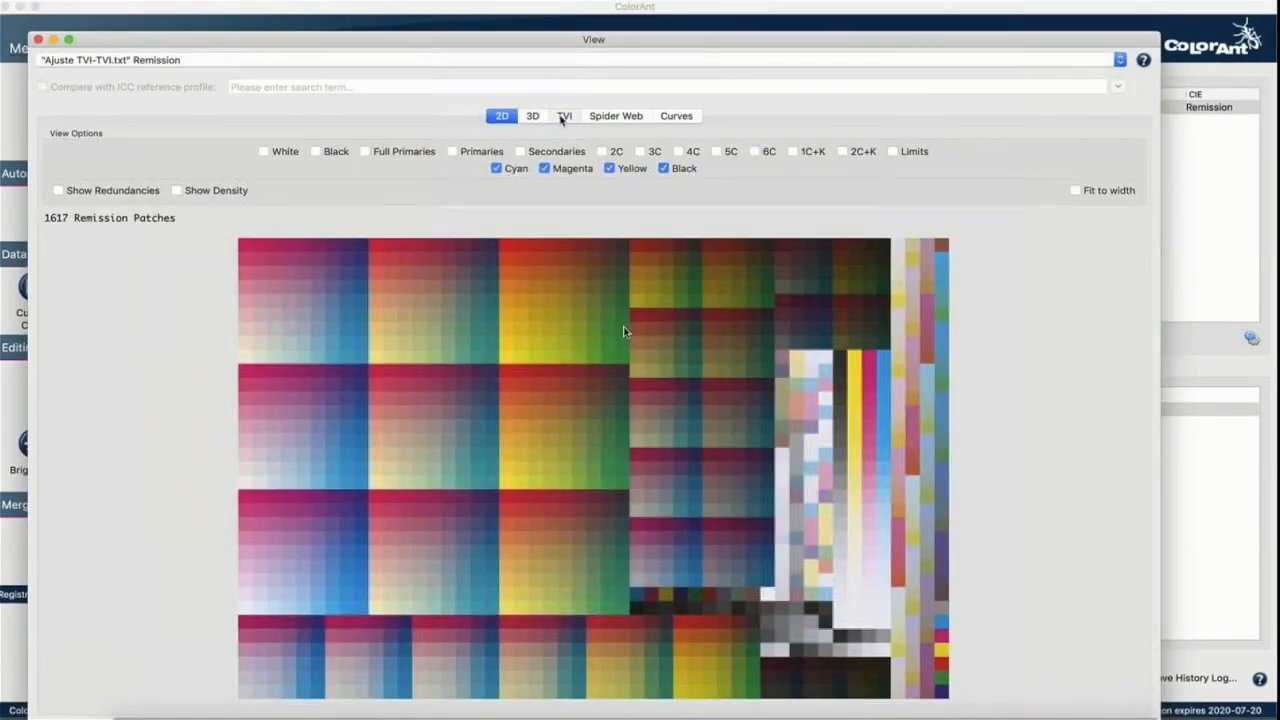
pyautogui.click(564, 116)
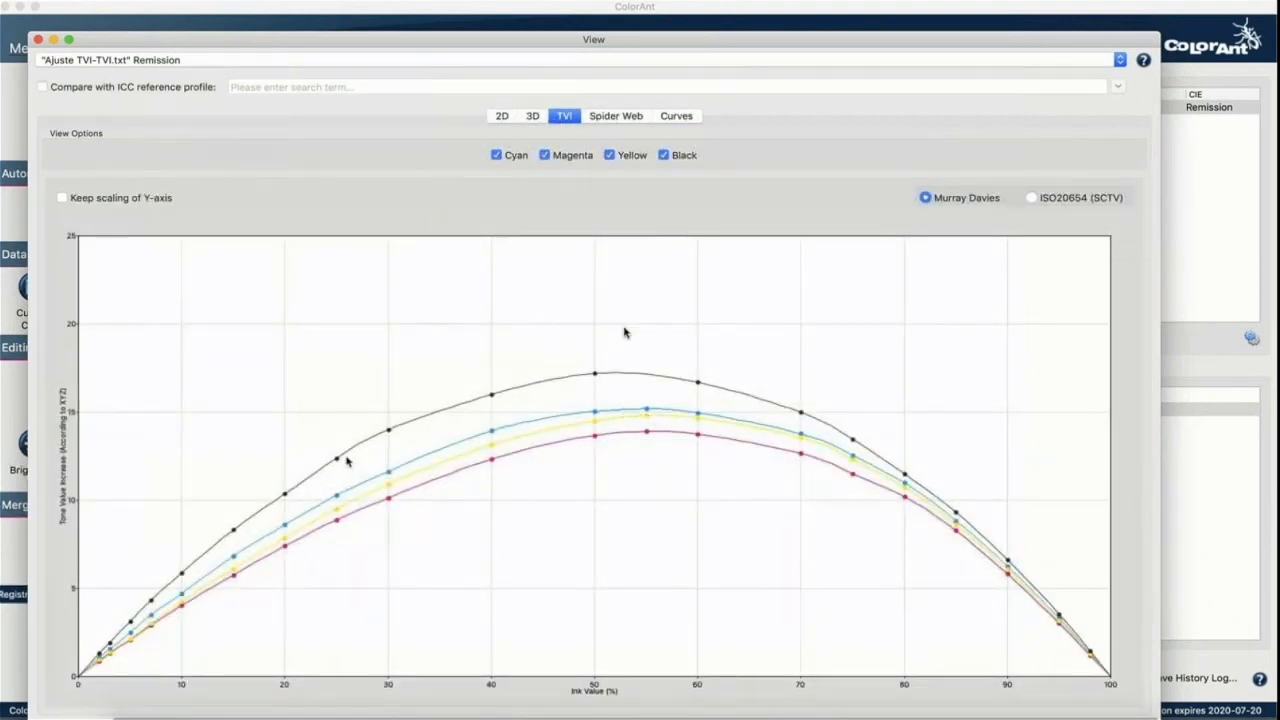
pyautogui.click(473, 62)
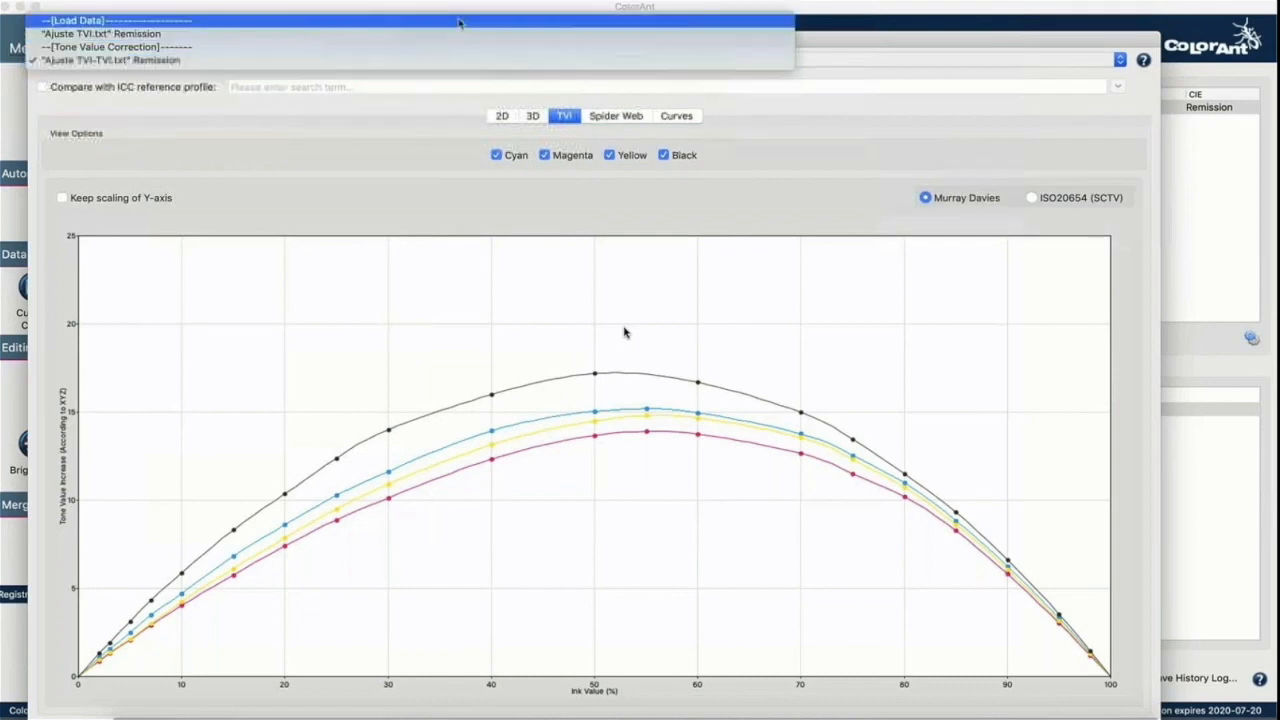
pyautogui.click(455, 33)
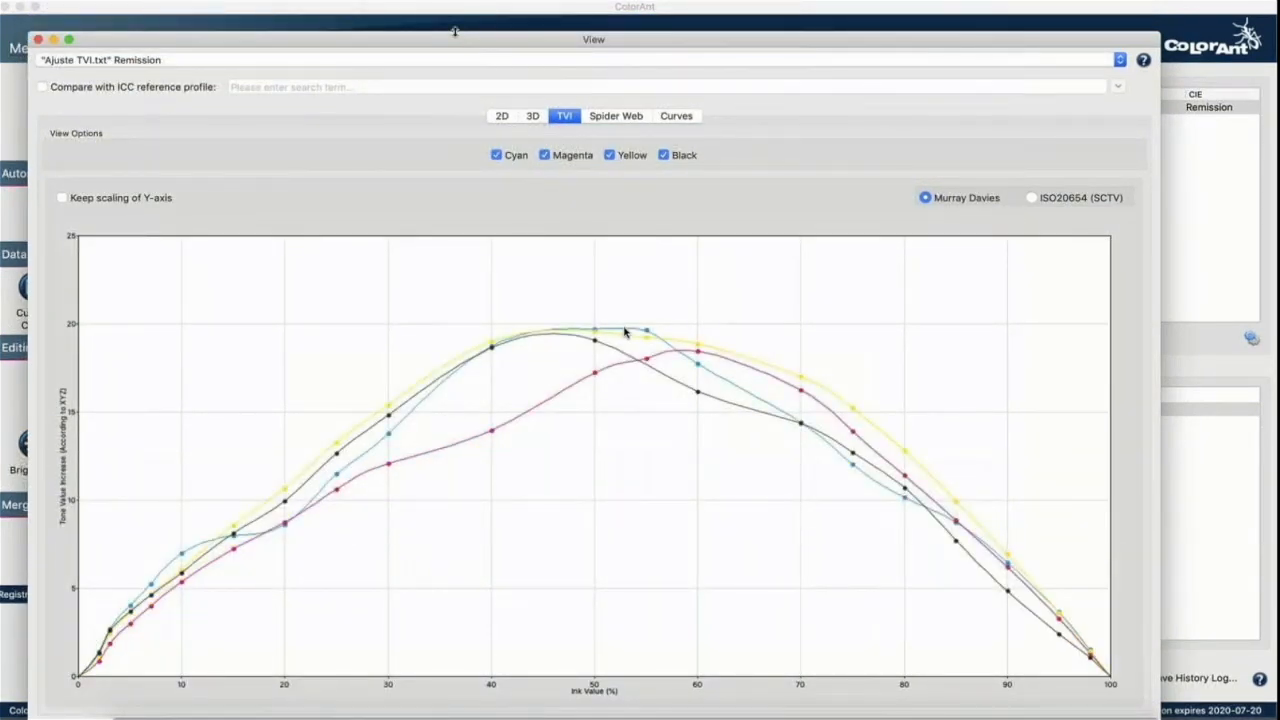
pyautogui.click(443, 62)
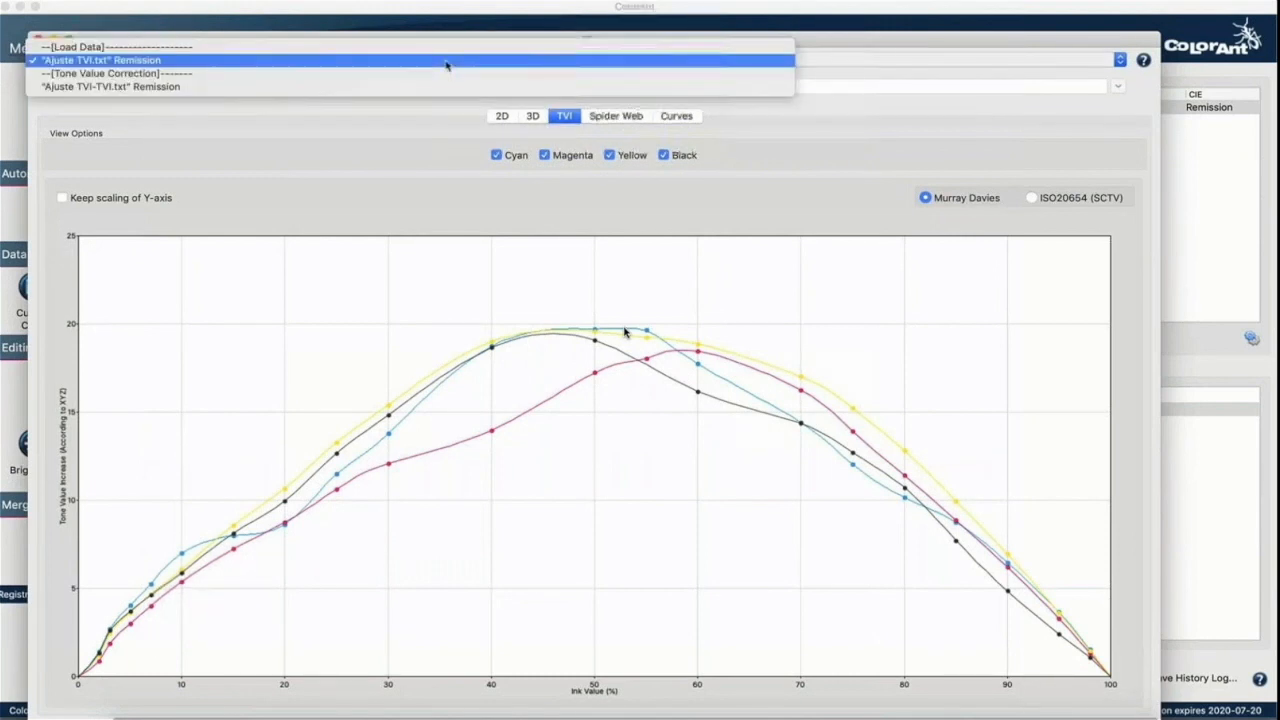
pyautogui.click(440, 87)
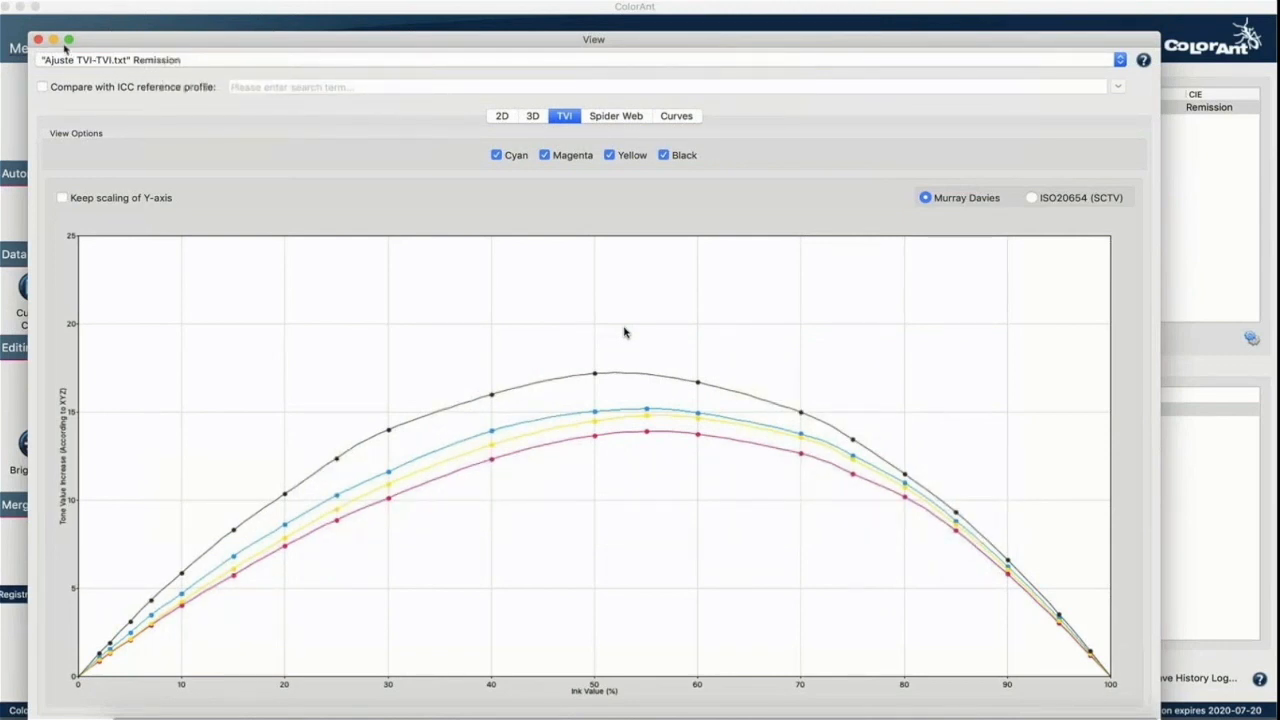
pyautogui.press('super+w')
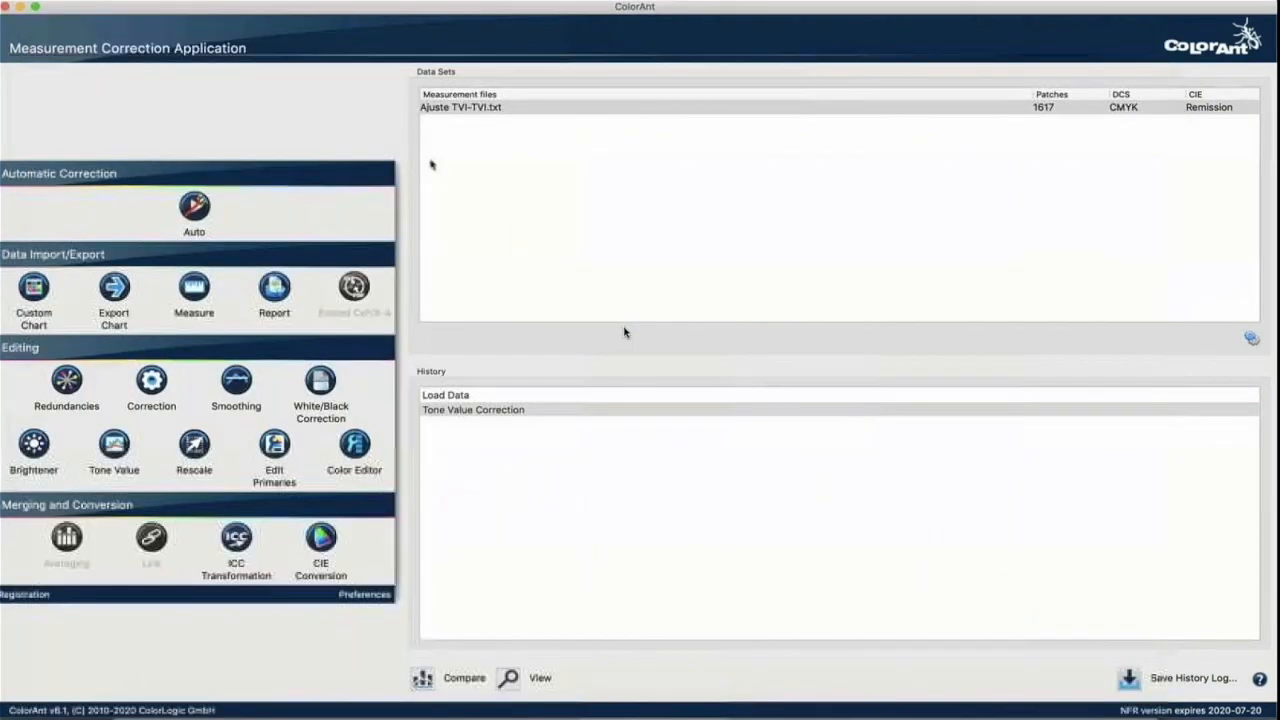
# Step: Compare the Remission colors of Ajuste TVI.txt with Ajuste TVI-TVI.txt, examine the difference graph, and close the comparison
pyautogui.click(460, 107)
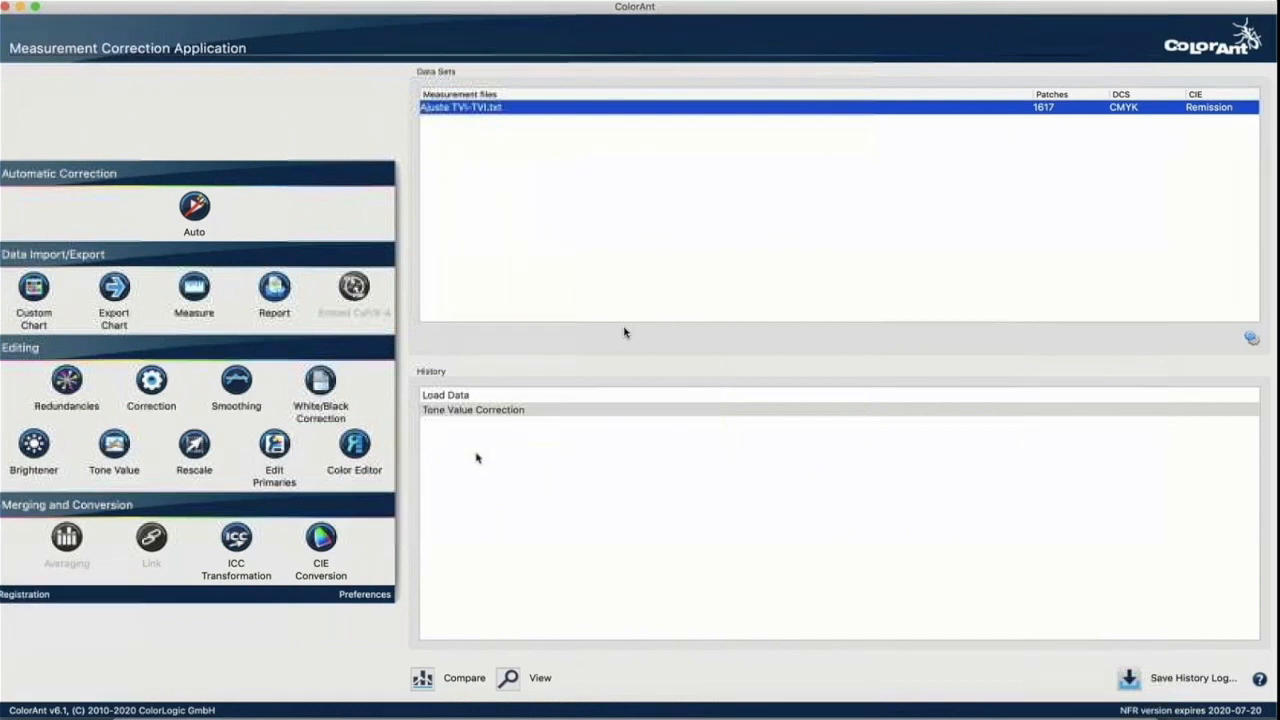
pyautogui.click(480, 586)
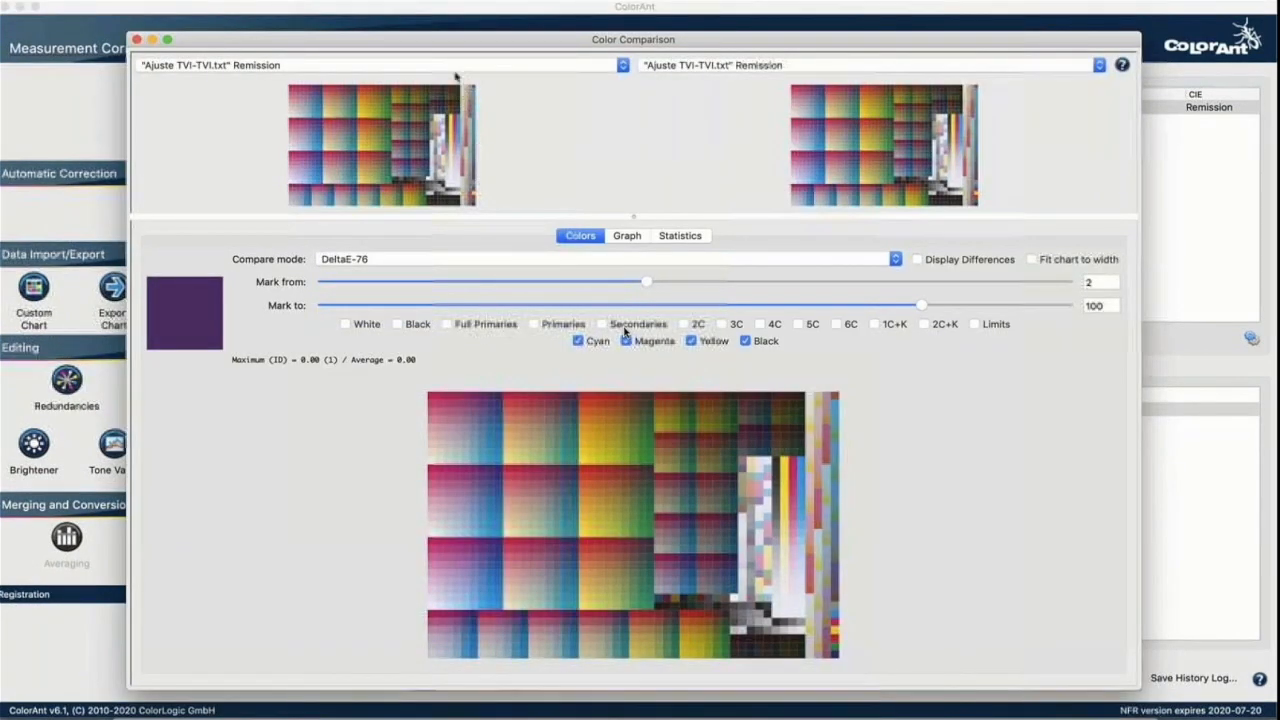
pyautogui.click(455, 68)
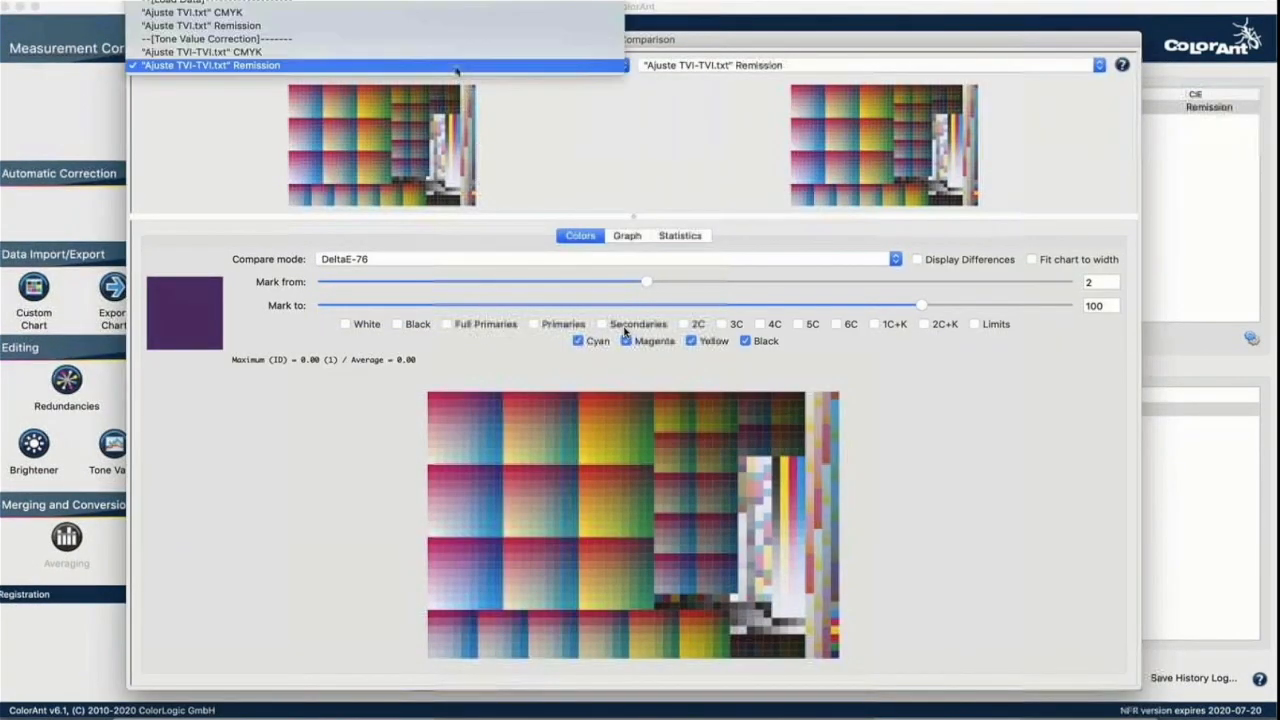
pyautogui.click(447, 29)
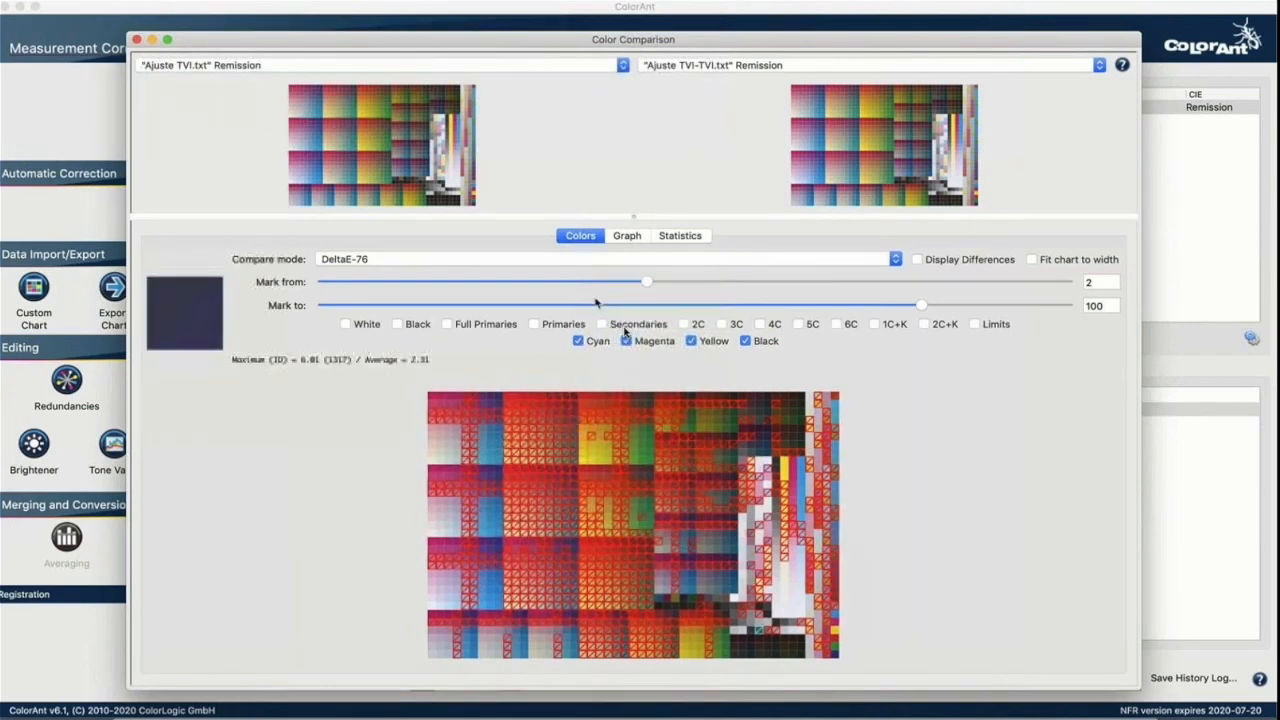
pyautogui.click(627, 240)
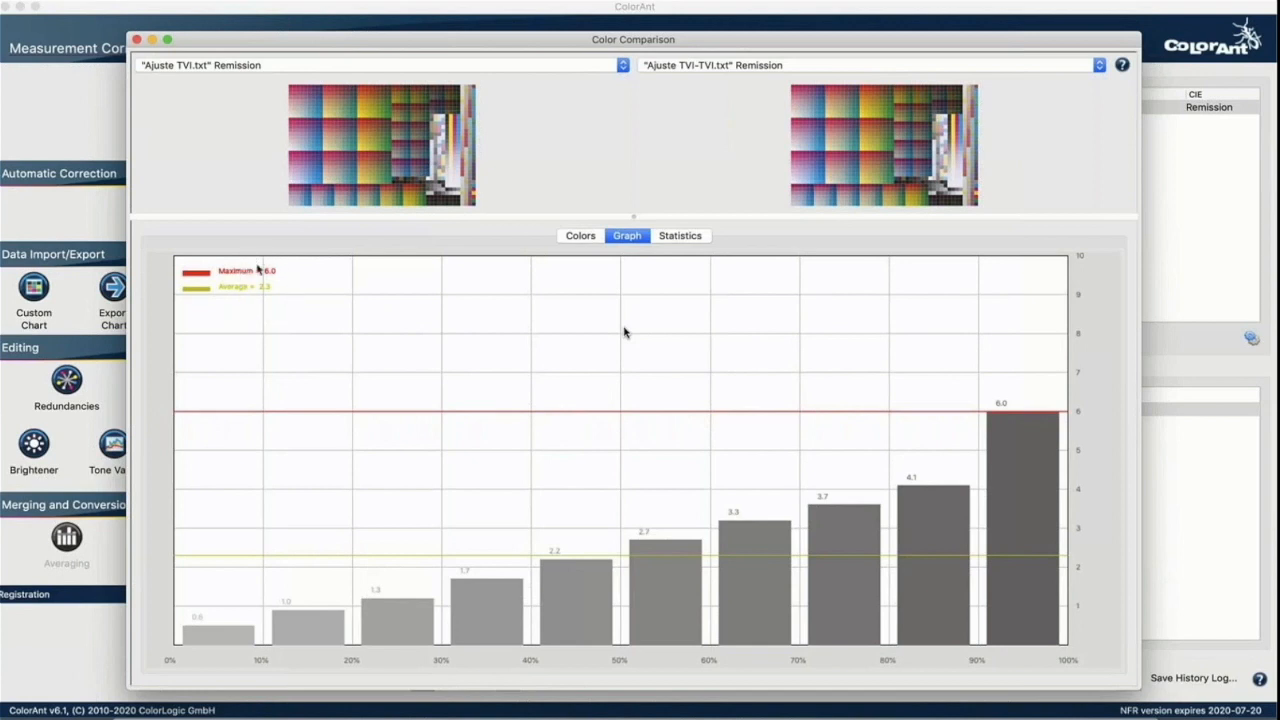
pyautogui.click(136, 40)
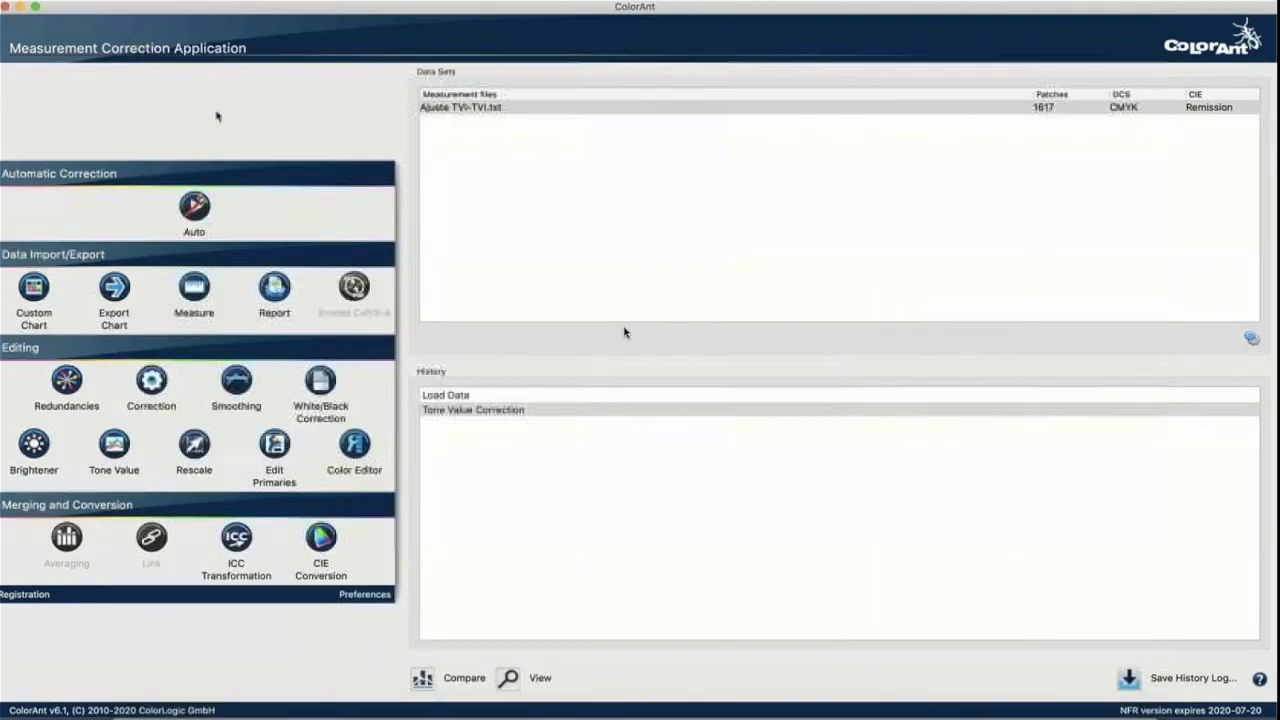
# Step: Return to the Load Data stage and correct tone values according to G7 Gray Balance, saving the curves in Photoshop ACV format
pyautogui.click(442, 398)
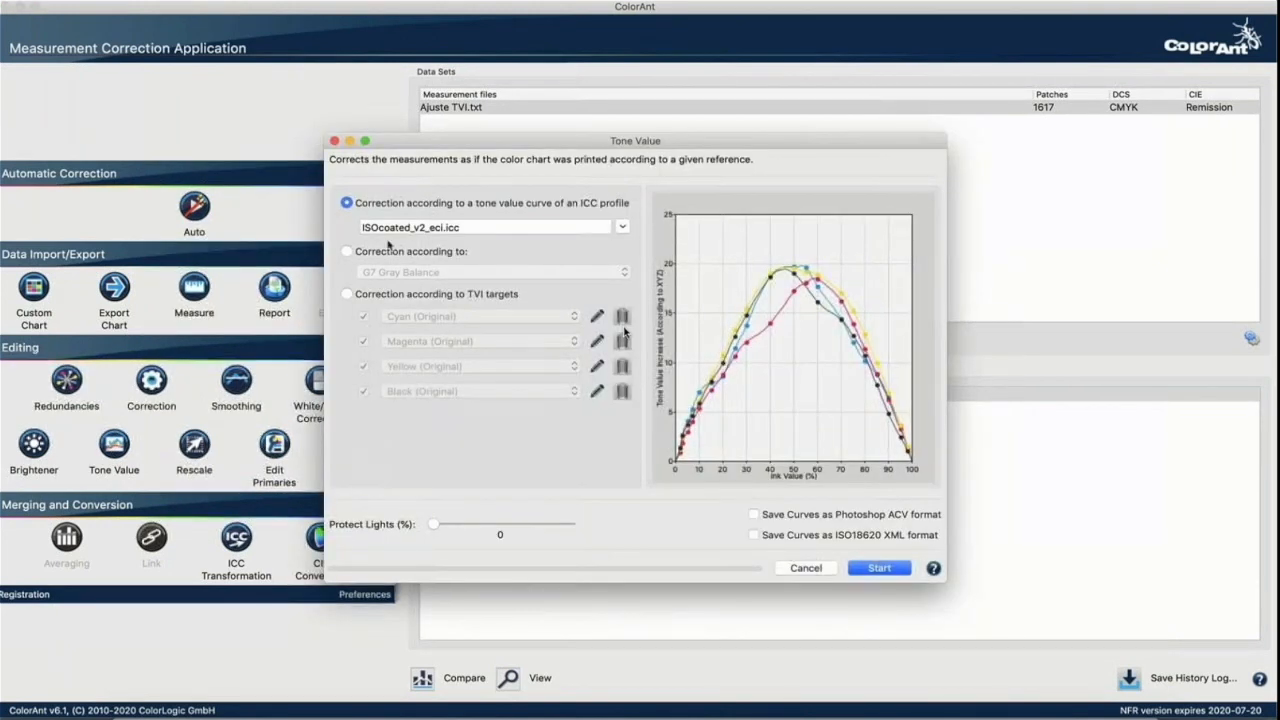
pyautogui.click(347, 252)
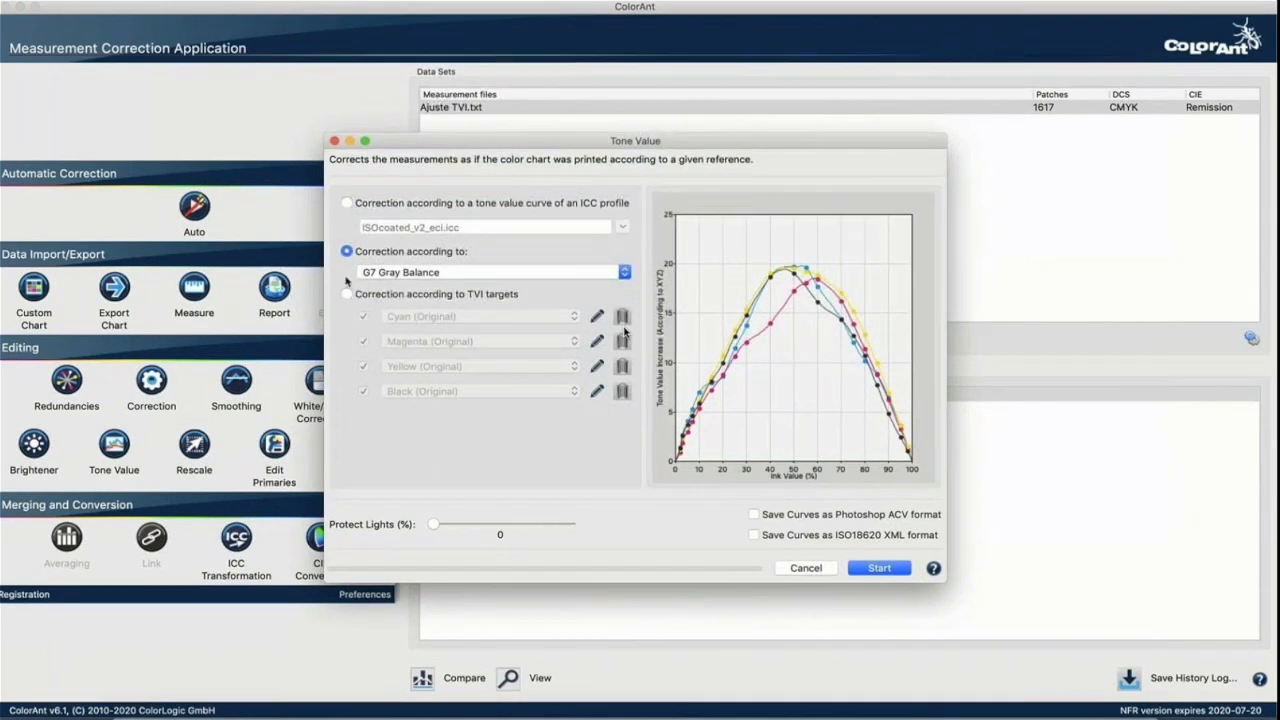
pyautogui.click(419, 274)
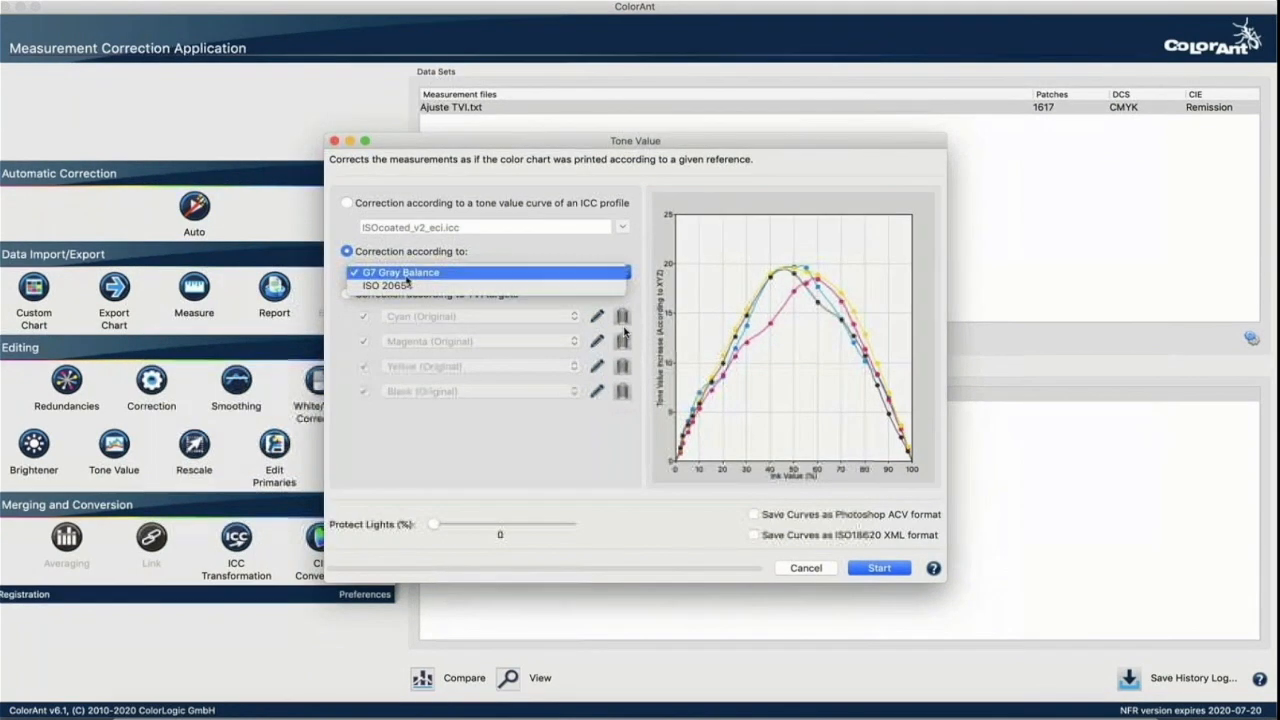
pyautogui.click(405, 277)
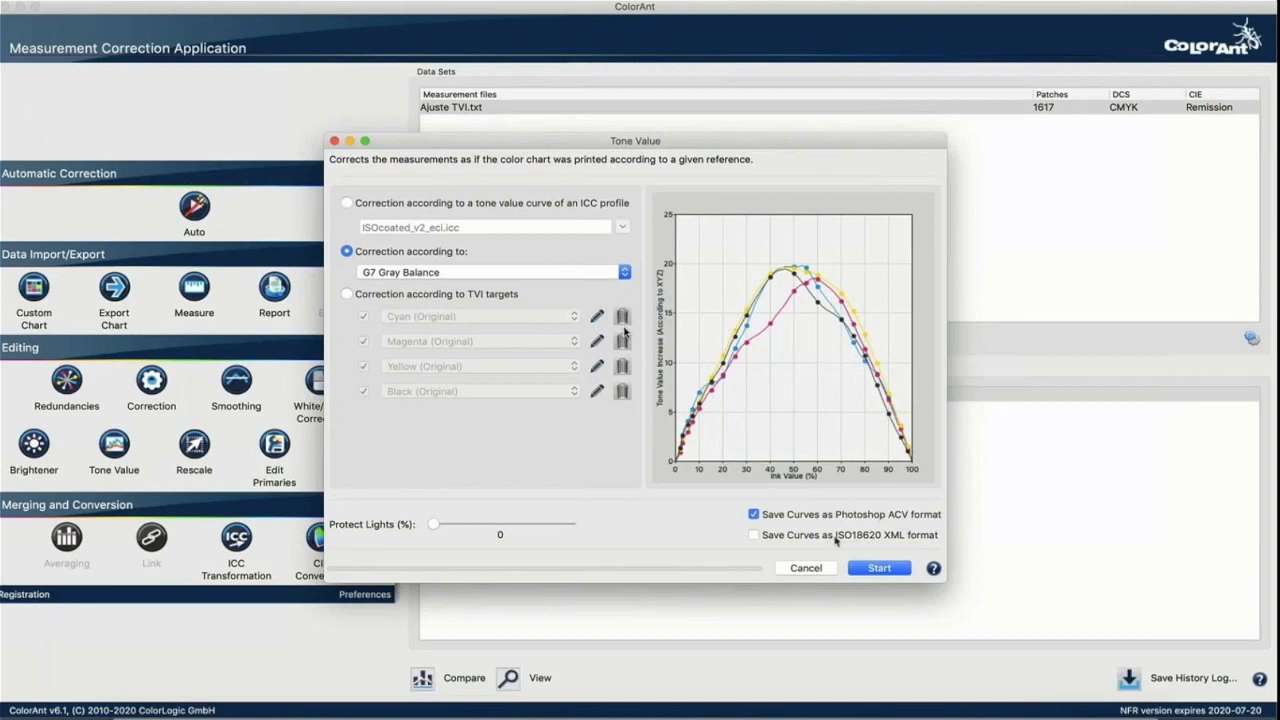
pyautogui.click(875, 568)
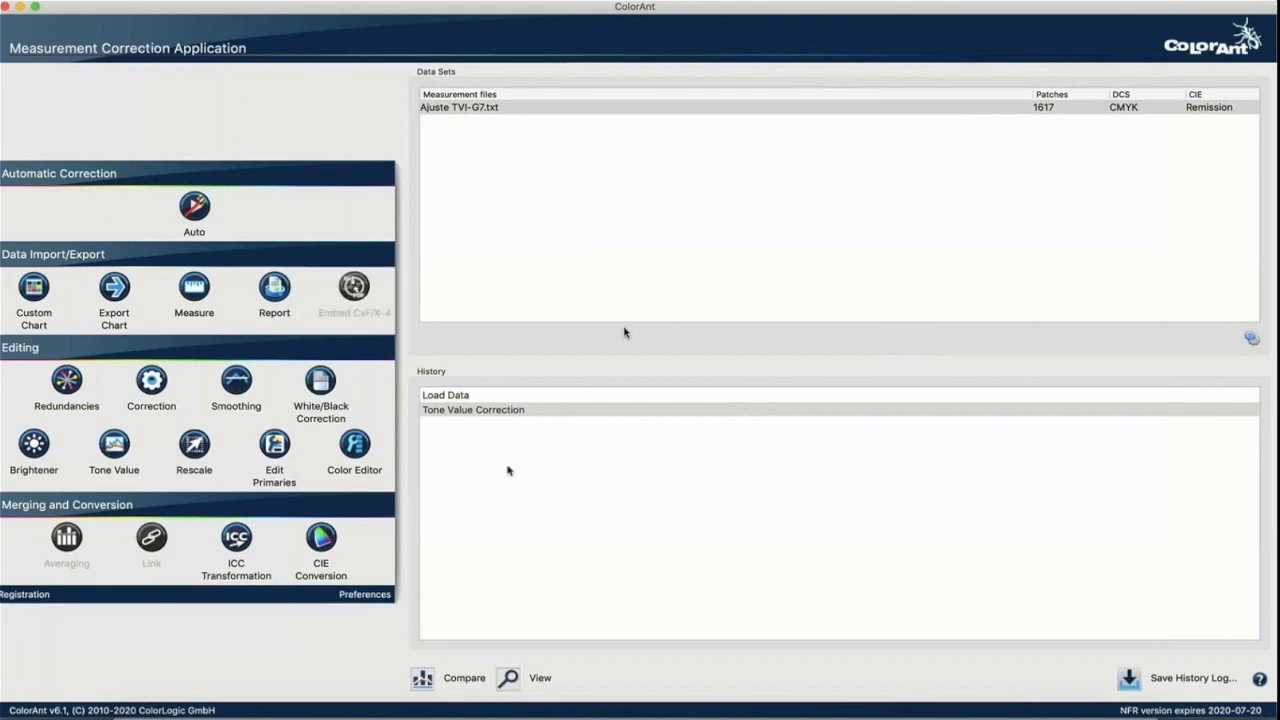
# Step: Compare the TVI curves of Ajuste TVI-G7.txt with those of the originally loaded Ajuste TVI.txt, and close the view
pyautogui.click(510, 678)
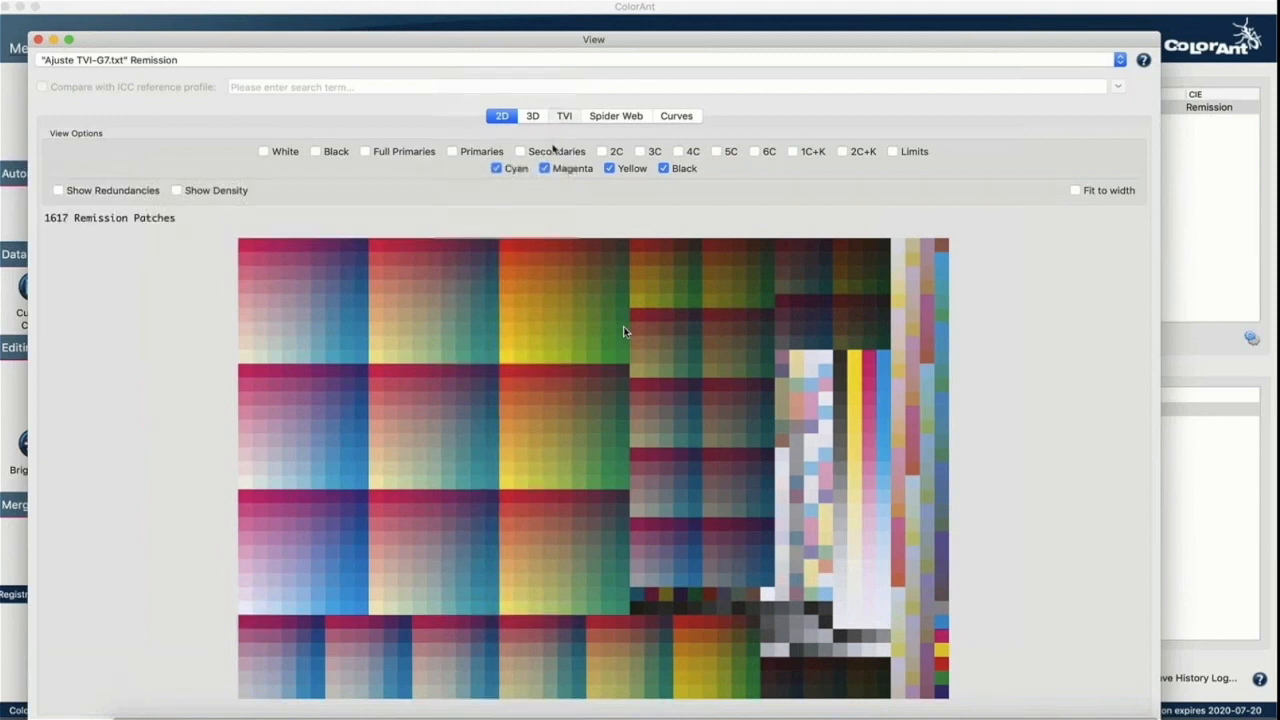
pyautogui.click(563, 116)
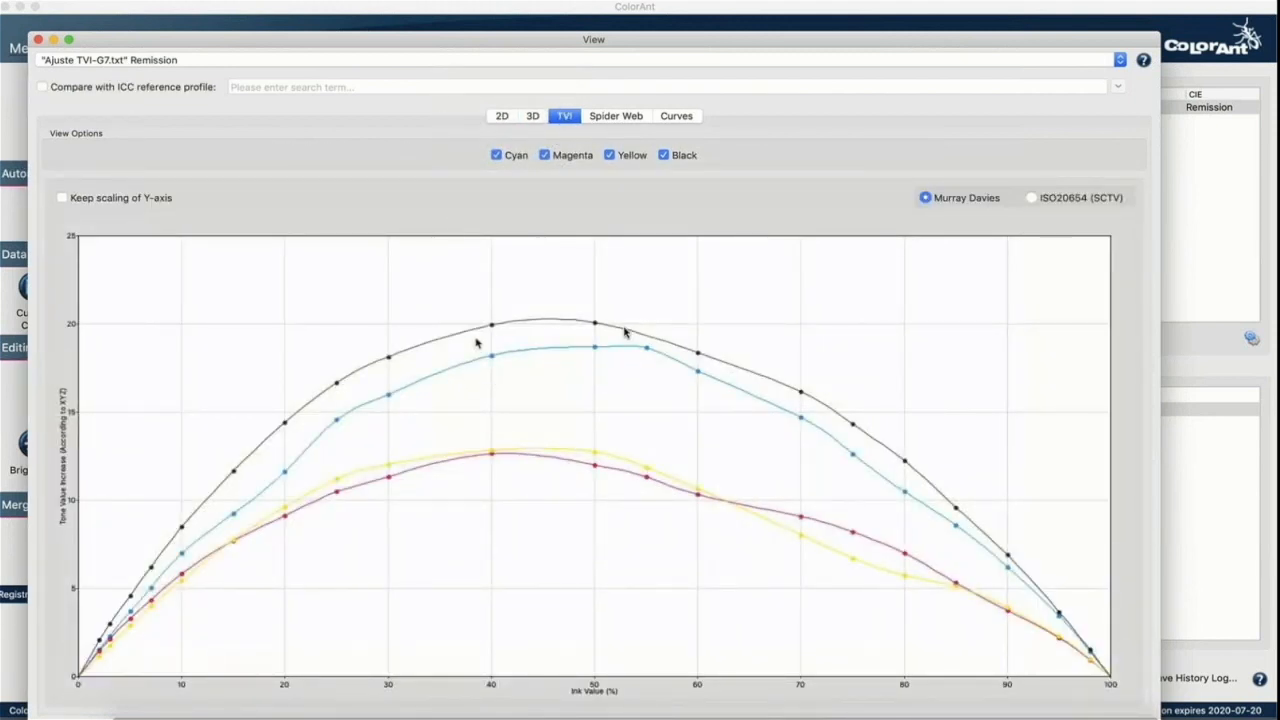
pyautogui.click(468, 61)
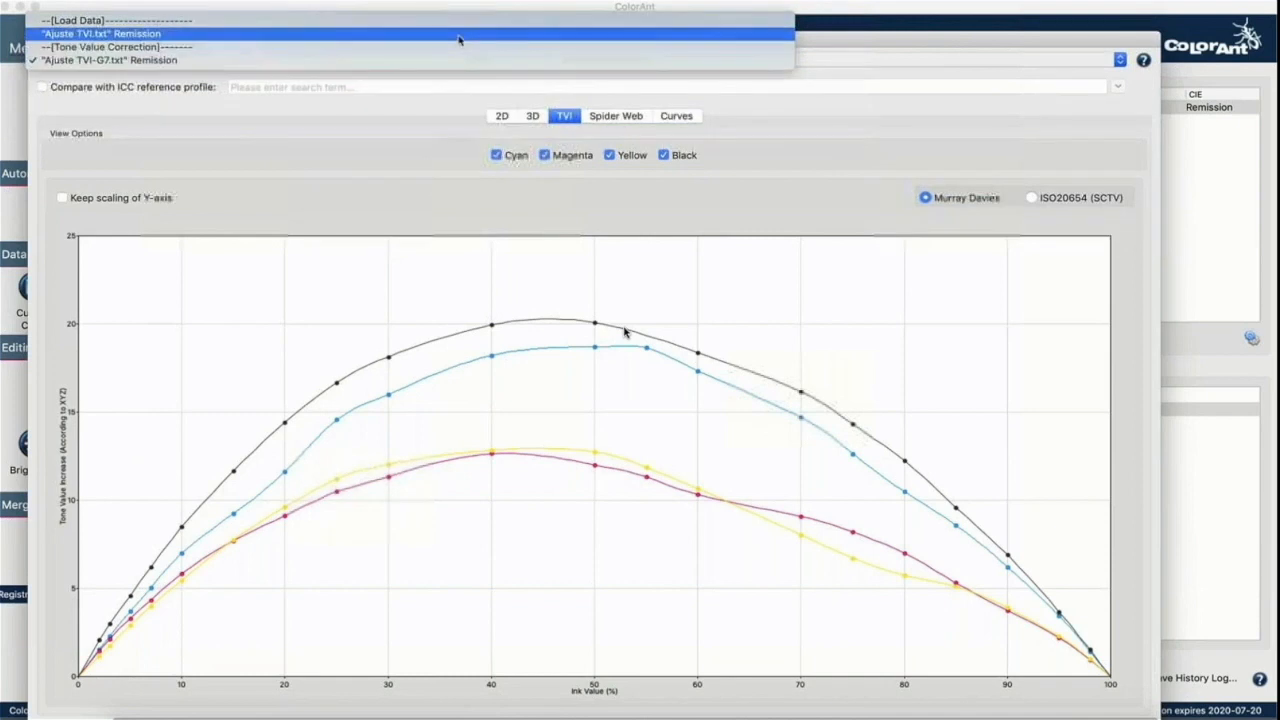
pyautogui.click(459, 38)
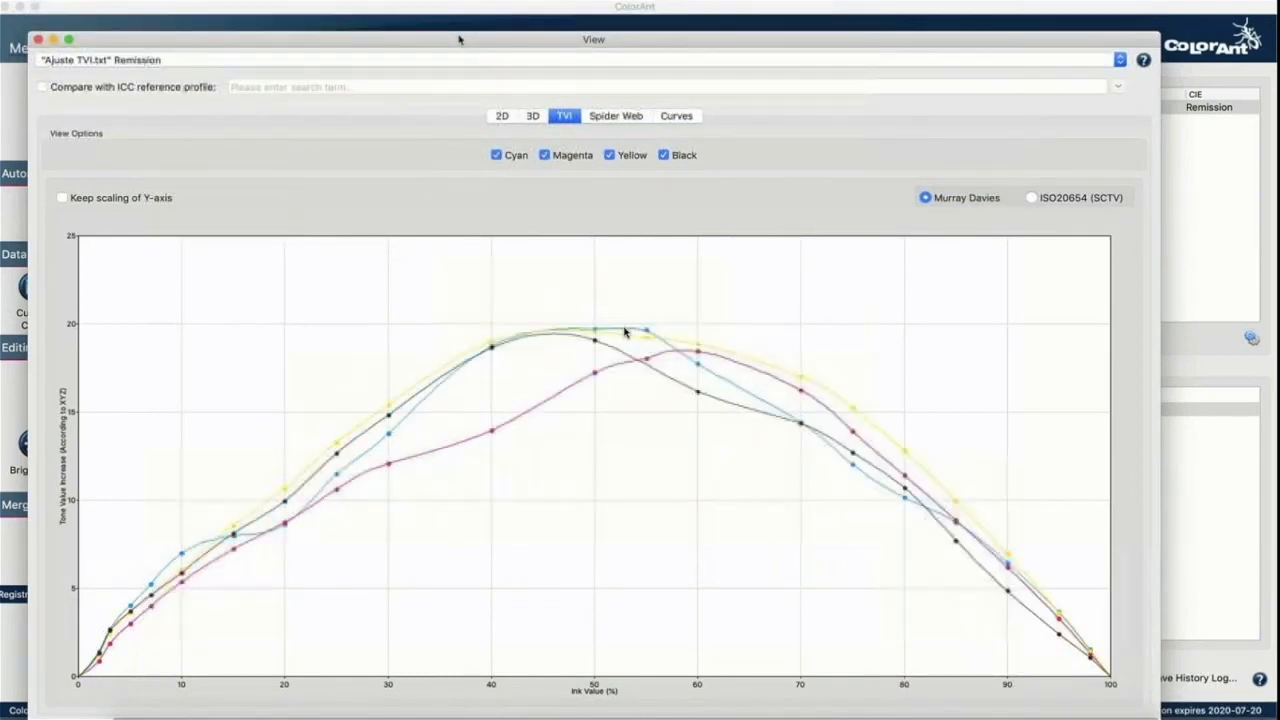
pyautogui.click(456, 56)
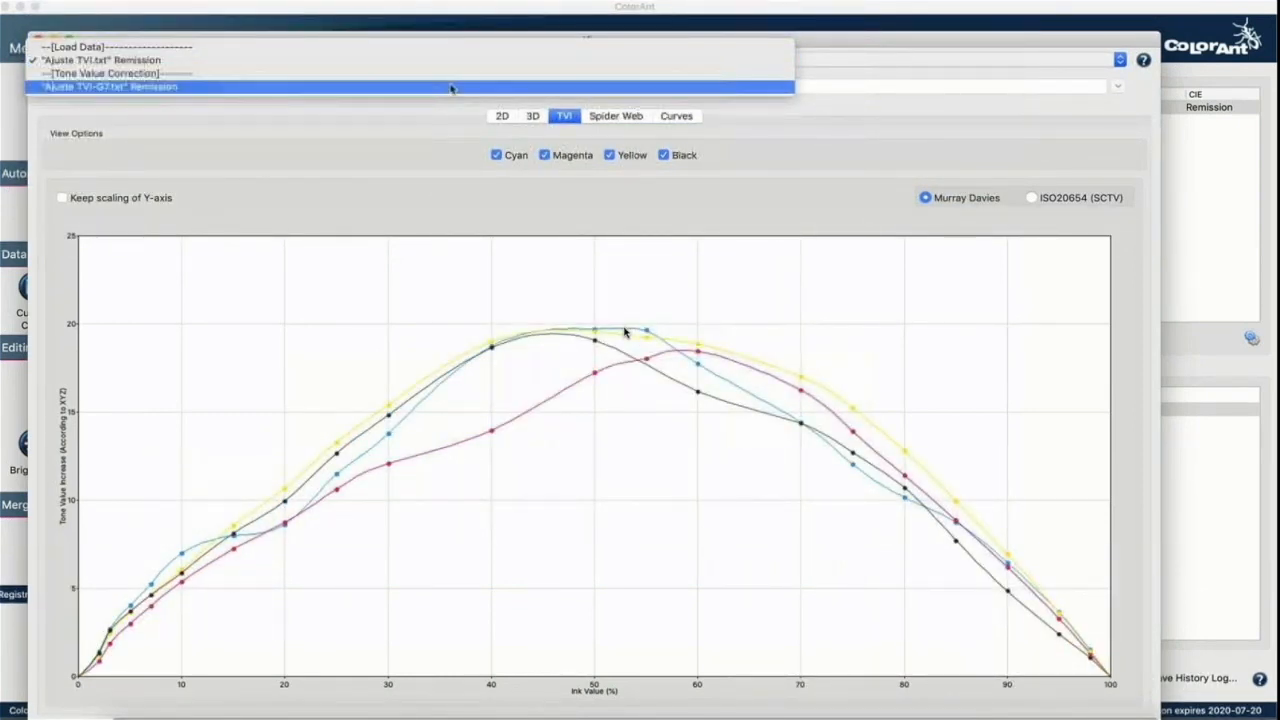
pyautogui.click(450, 86)
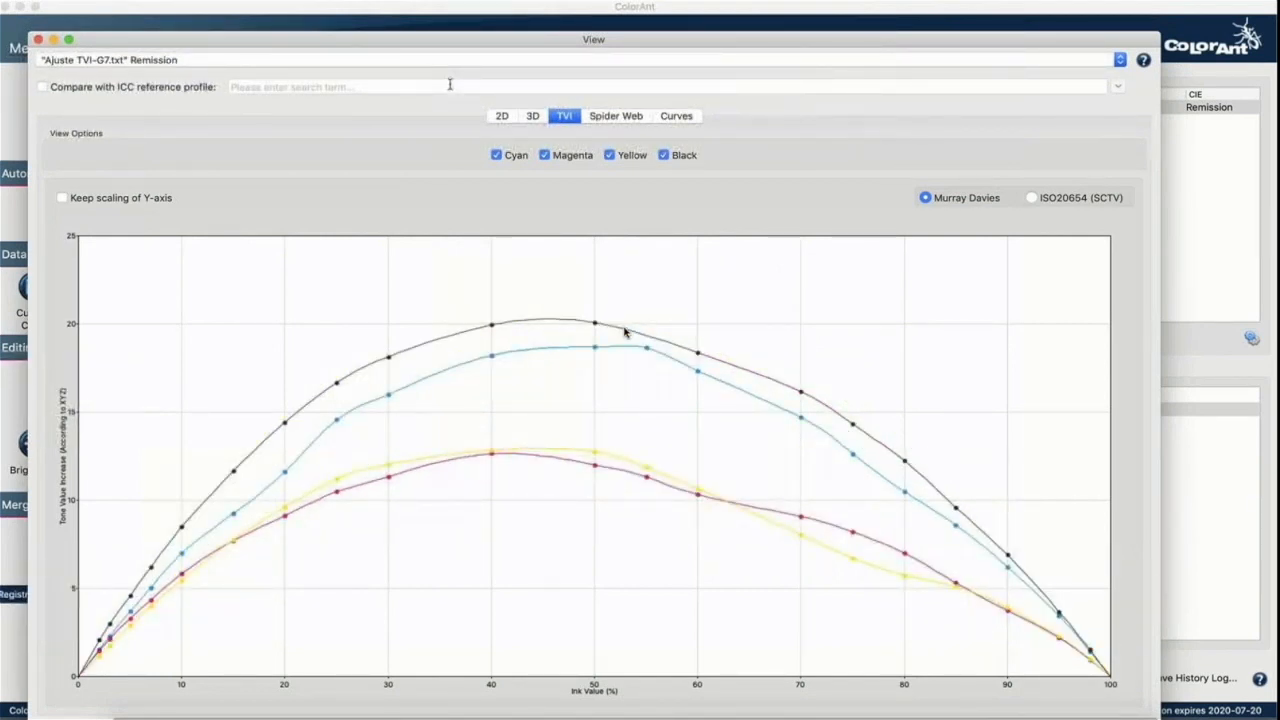
pyautogui.click(38, 39)
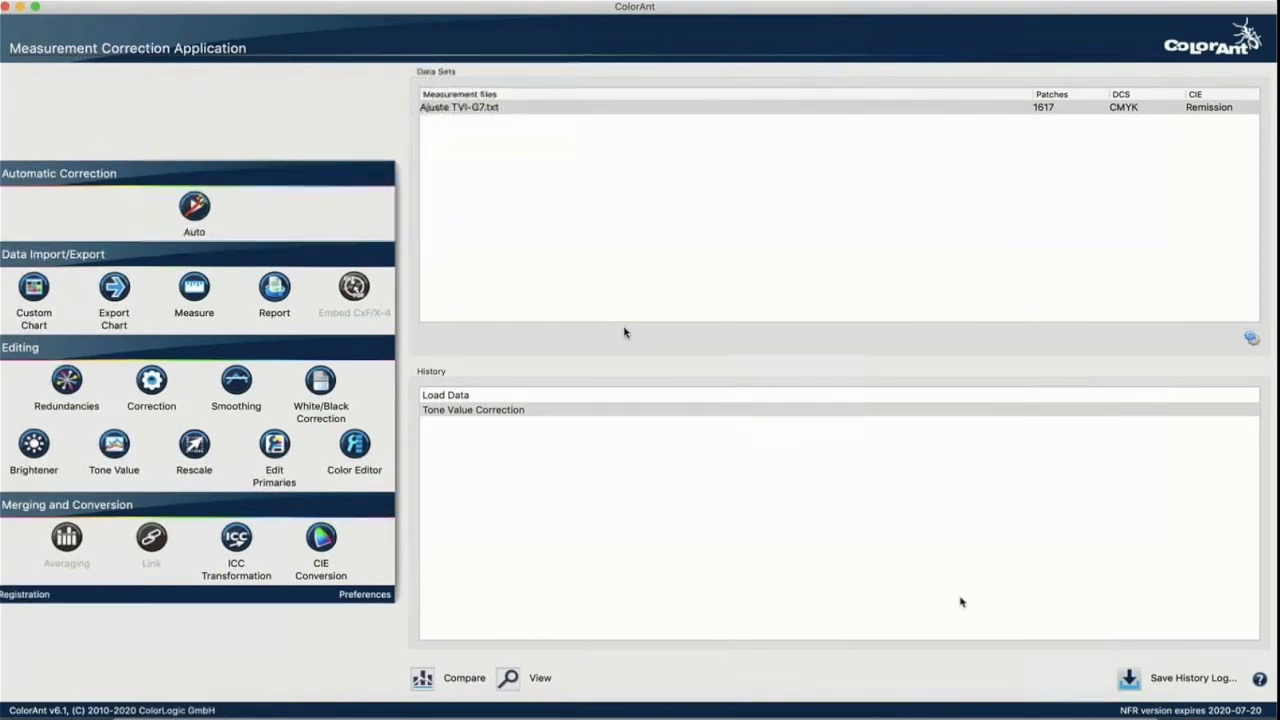
# Step: Switch to Photoshop and apply the curves preset Ajuste TVI-G7.acv from the Linearity folder to the open CMYK image
pyautogui.click(1070, 714)
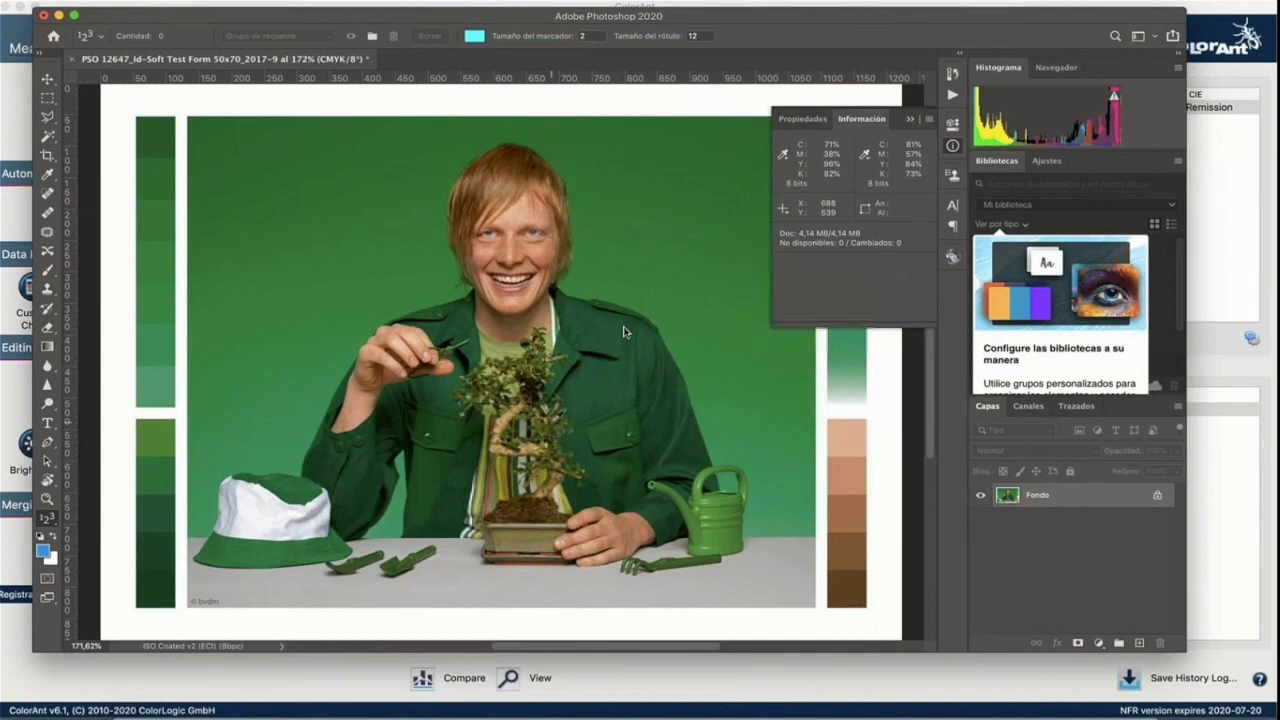
pyautogui.press('super+m')
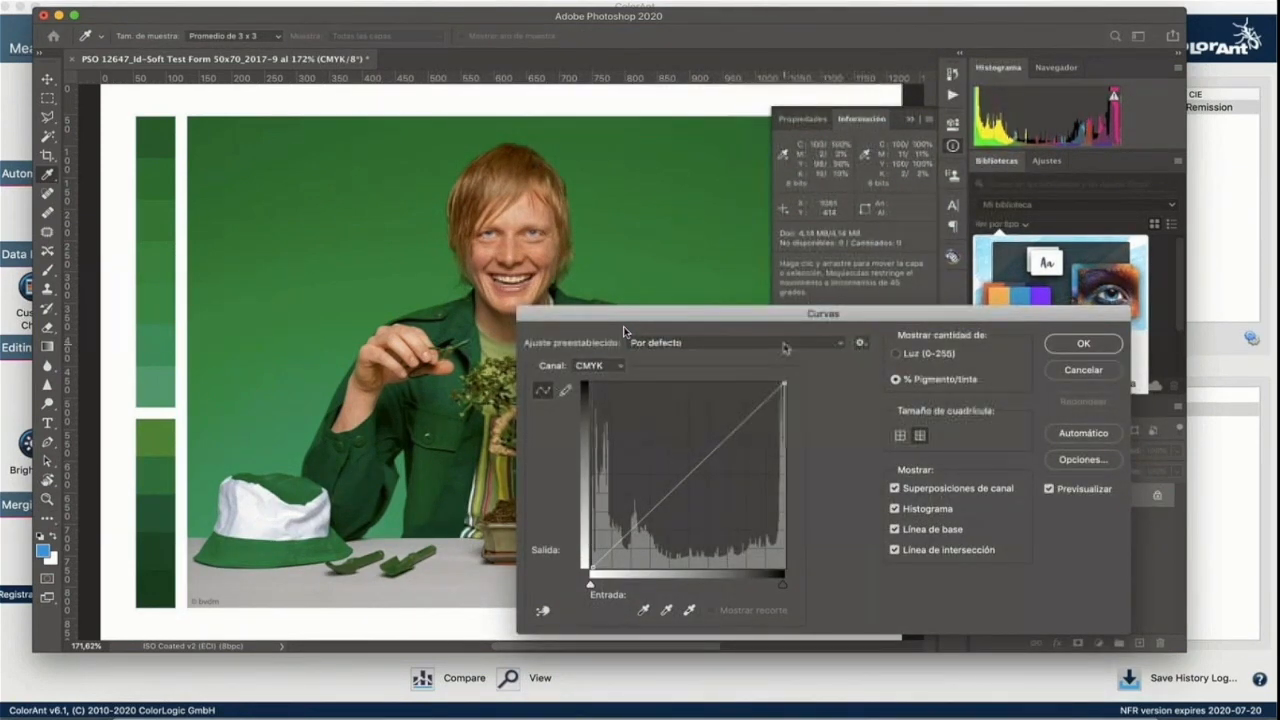
pyautogui.click(860, 342)
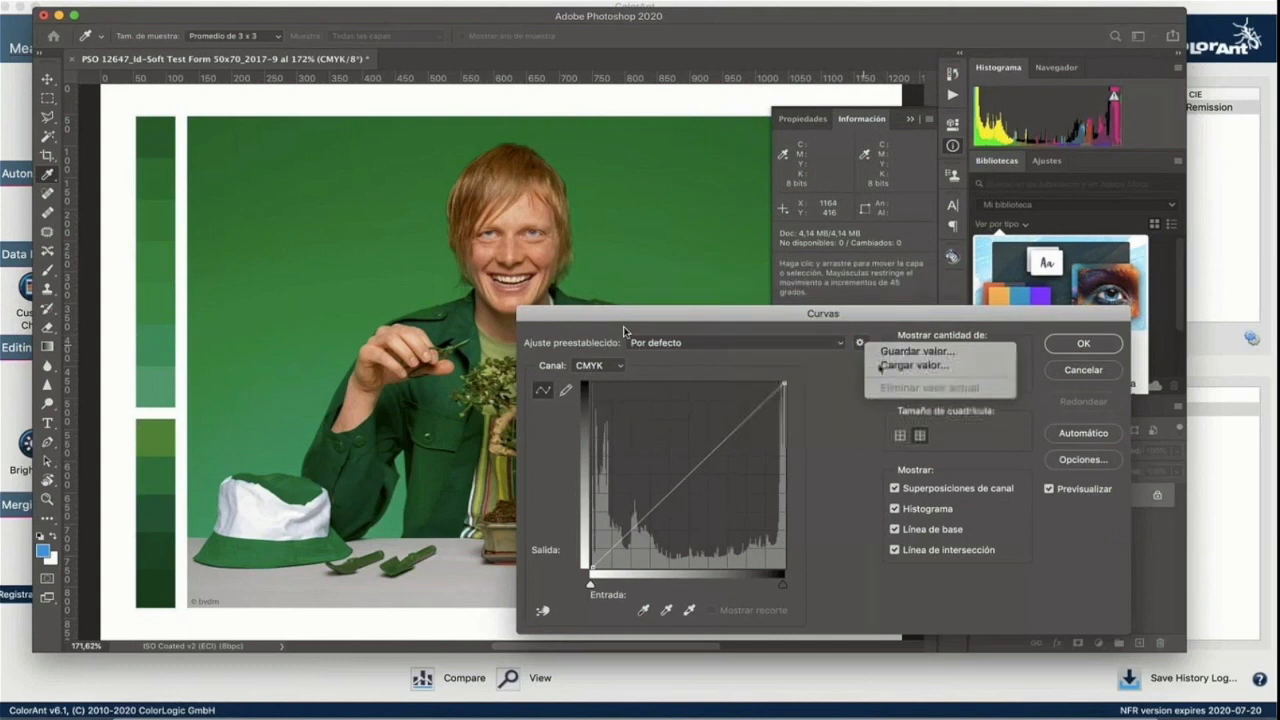
pyautogui.click(880, 365)
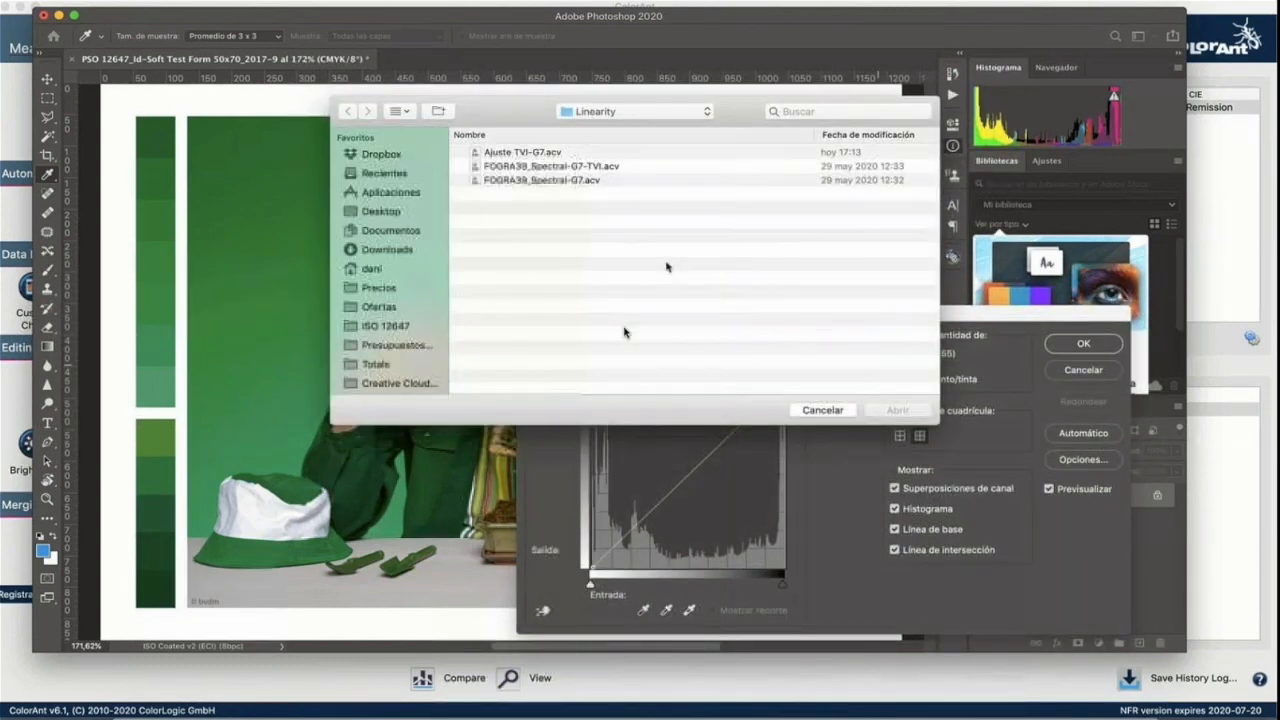
pyautogui.click(548, 157)
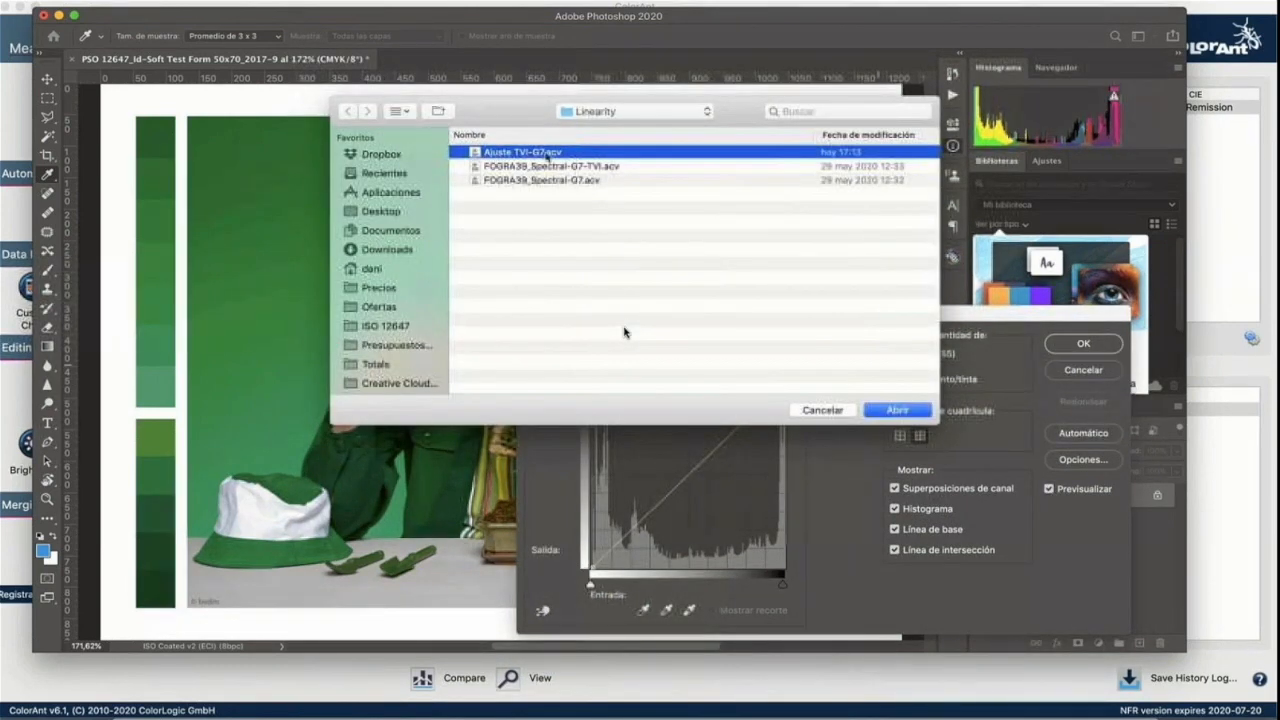
pyautogui.press('Return')
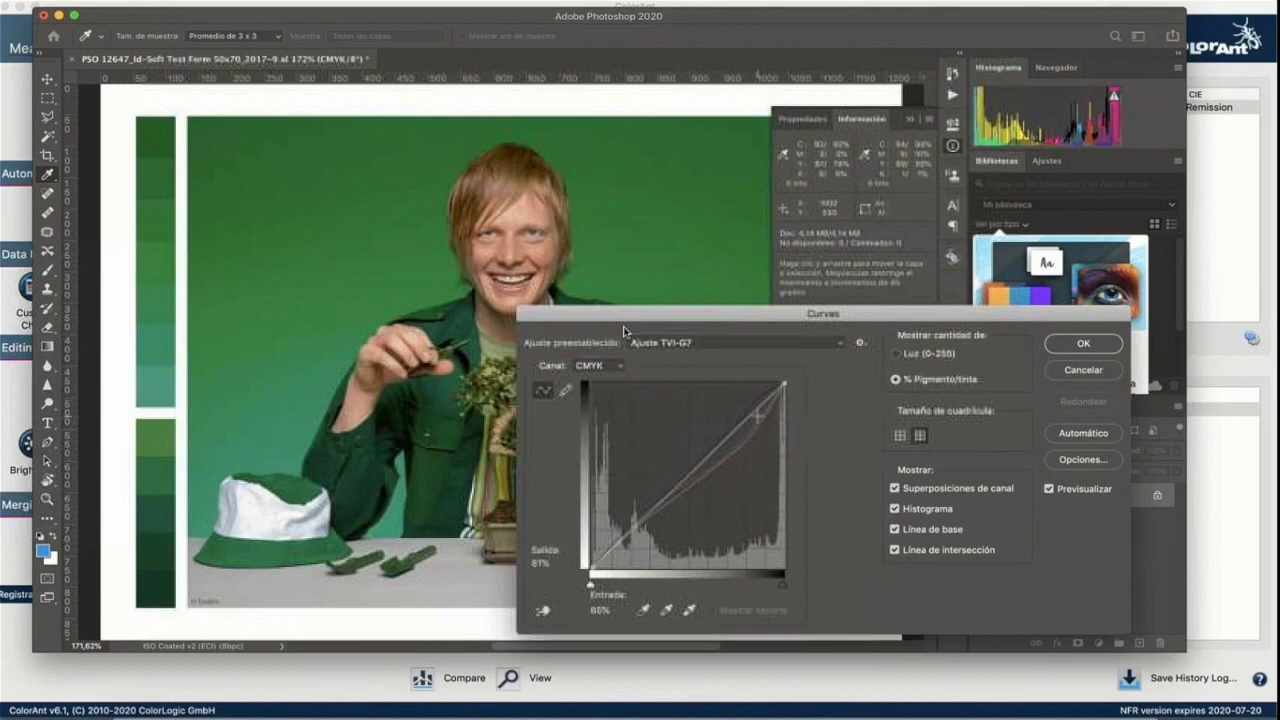
pyautogui.moveTo(769, 316); pyautogui.dragTo(404, 117)
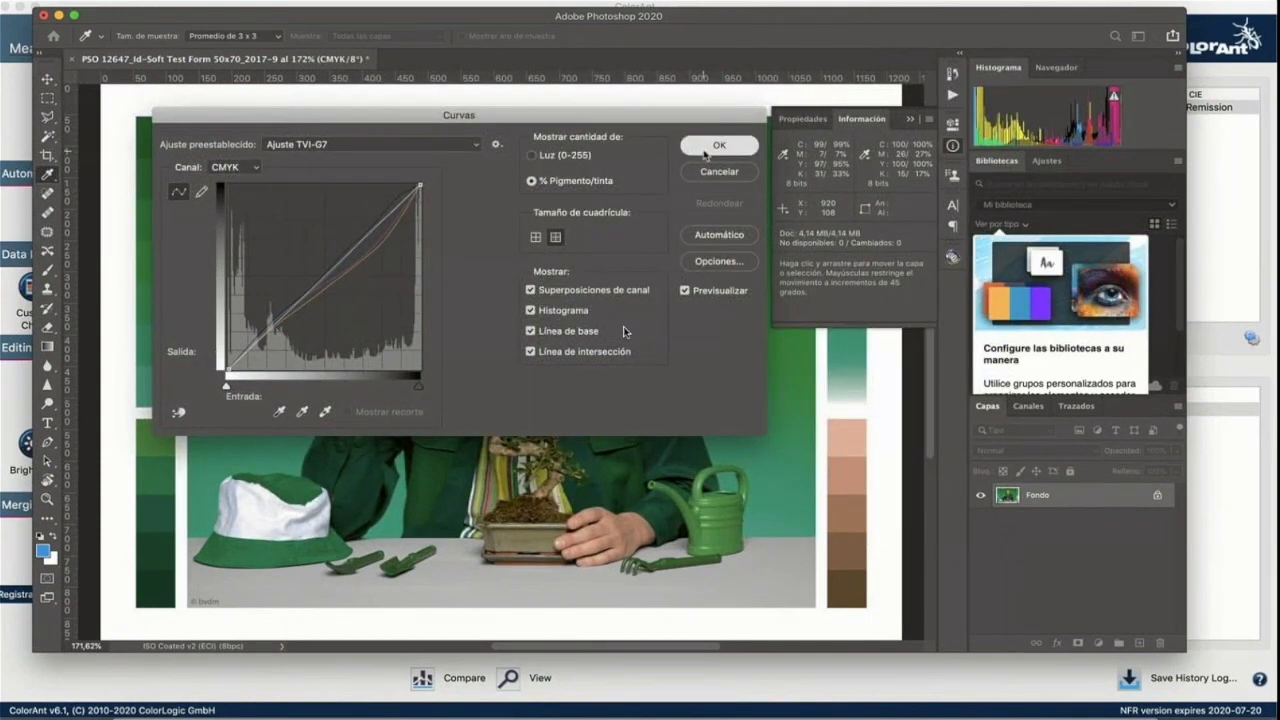
pyautogui.click(705, 150)
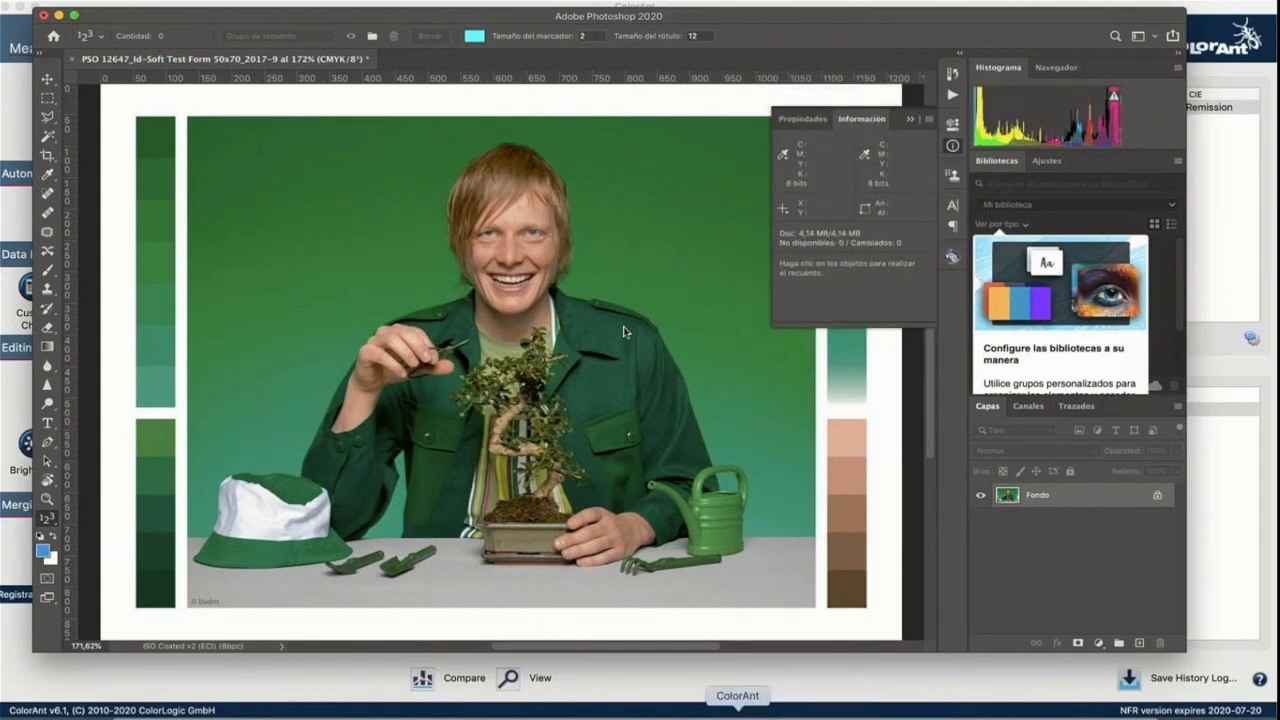
# Step: Switch back to ColorAnt, return Ajuste TVI.txt to the Load Data stage, and set the tone value correction to TVI targets
pyautogui.rightClick(738, 716)
pyautogui.click(694, 697)
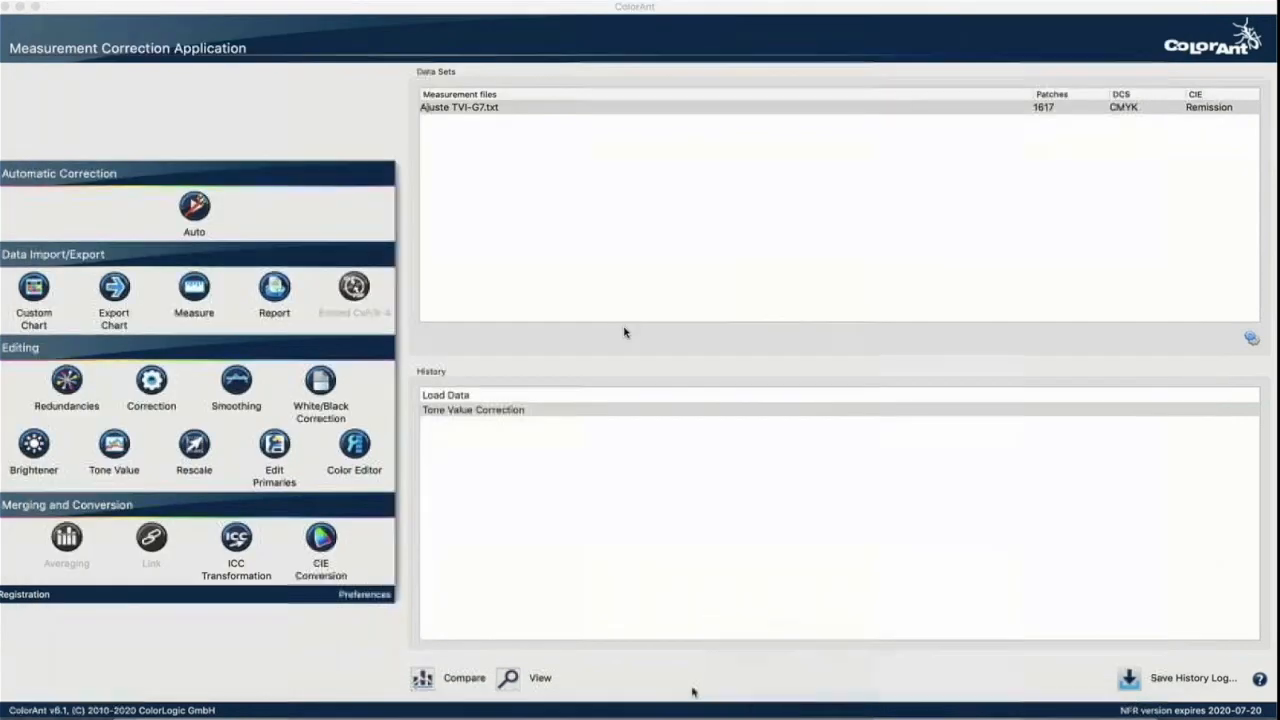
pyautogui.click(466, 396)
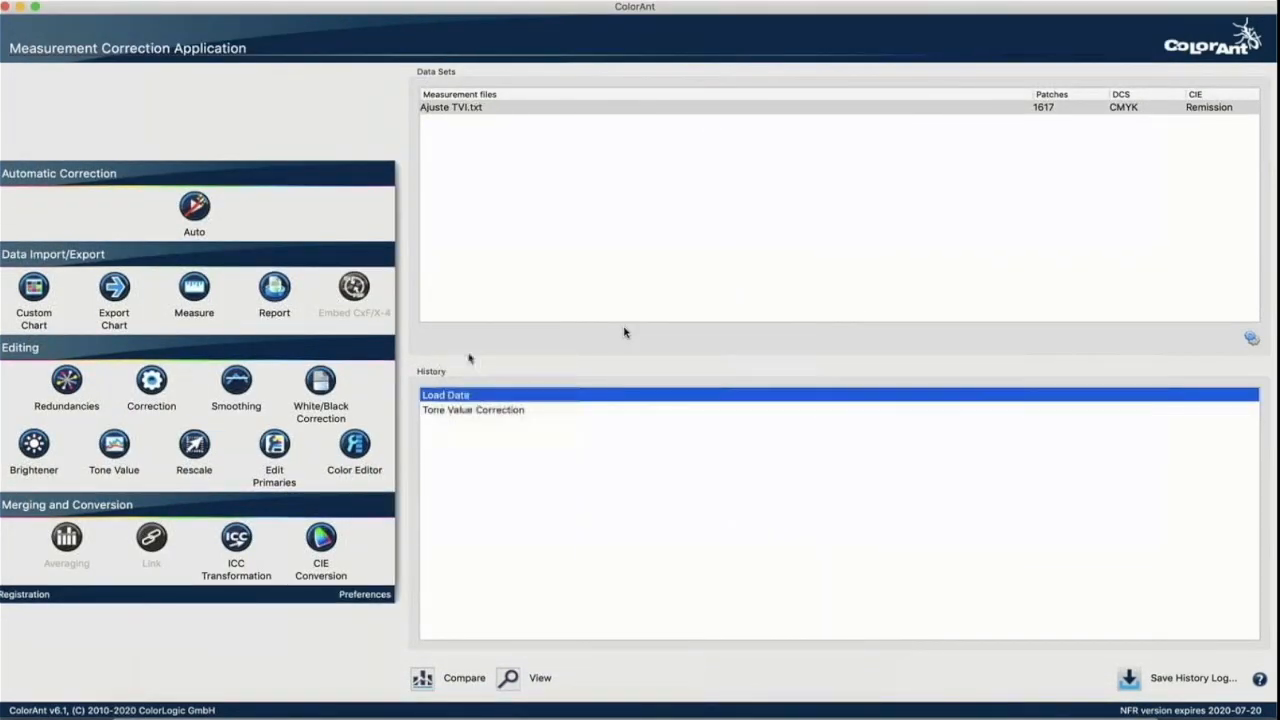
pyautogui.click(470, 107)
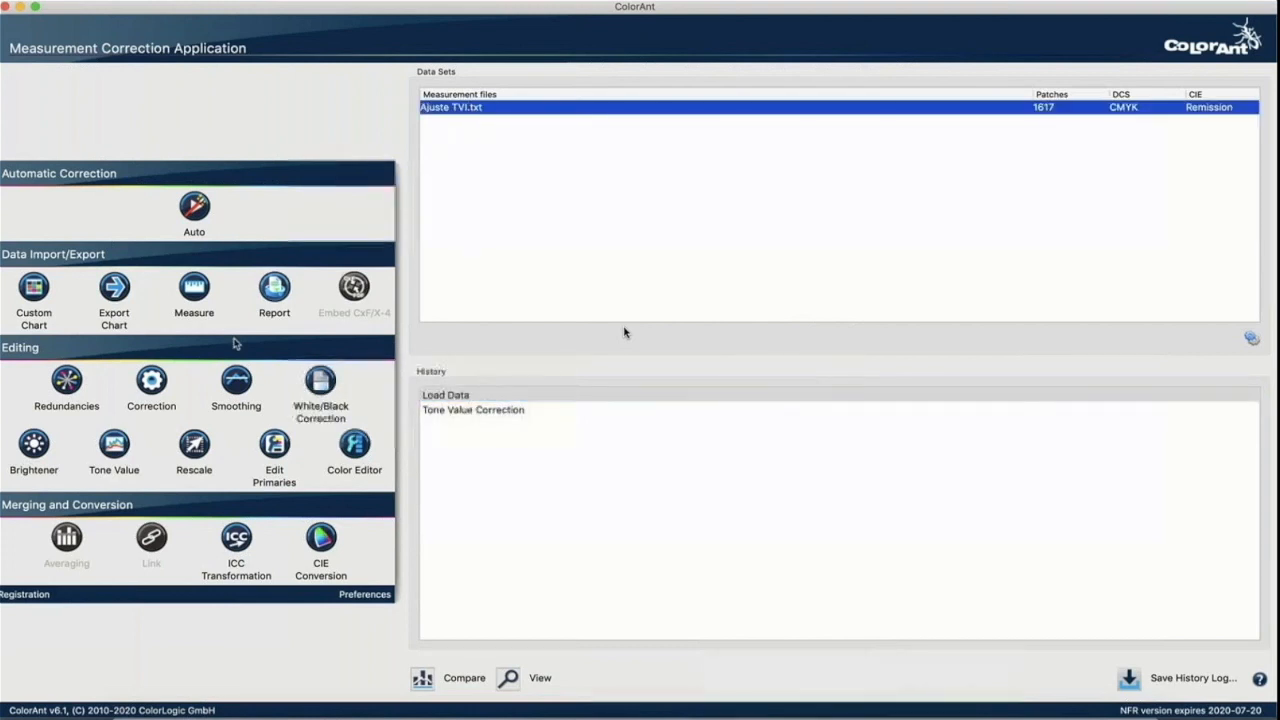
pyautogui.click(114, 443)
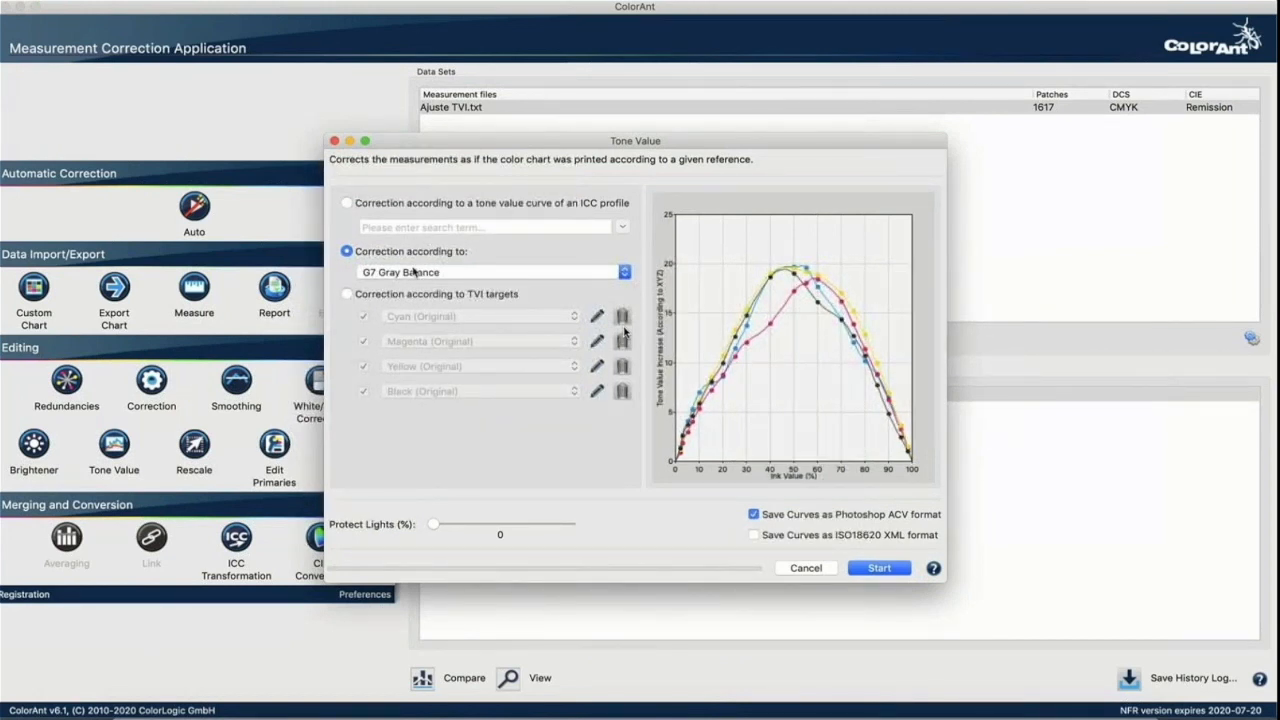
pyautogui.click(347, 294)
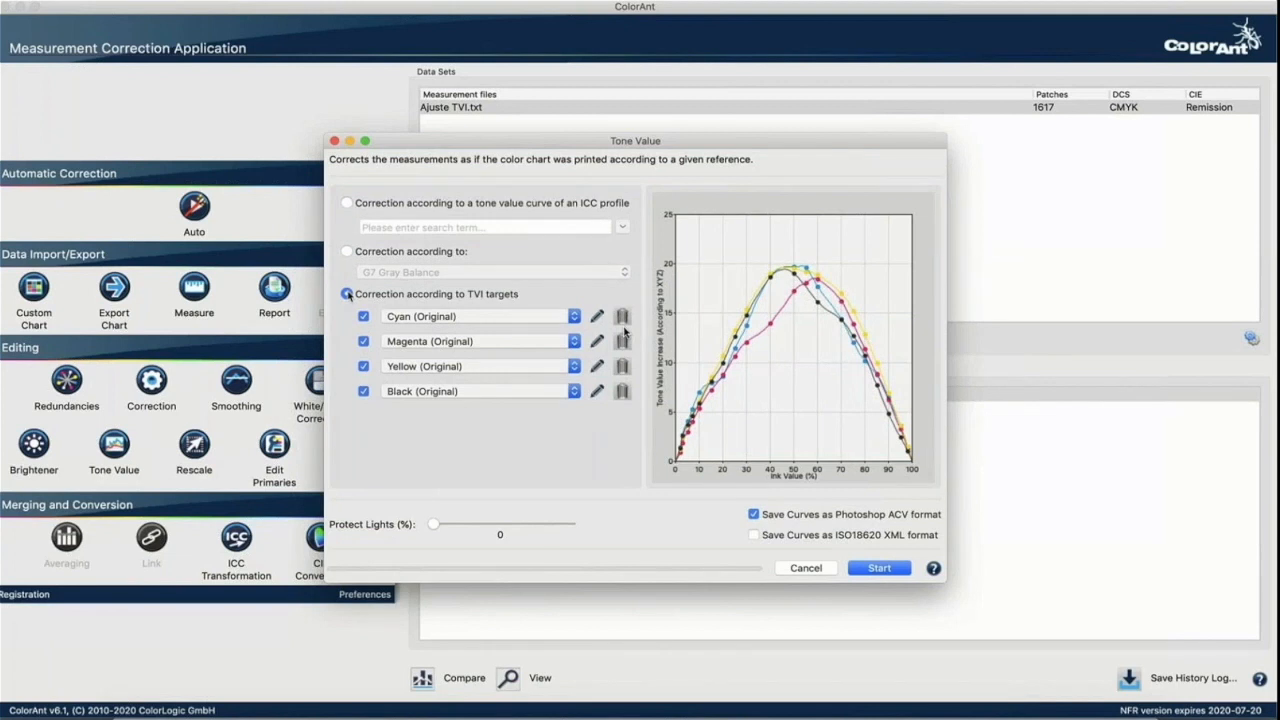
# Step: Smooth the cyan TVI target curve, add a point with ink value 10 and increase 5, and apply the edited curve
pyautogui.click(459, 318)
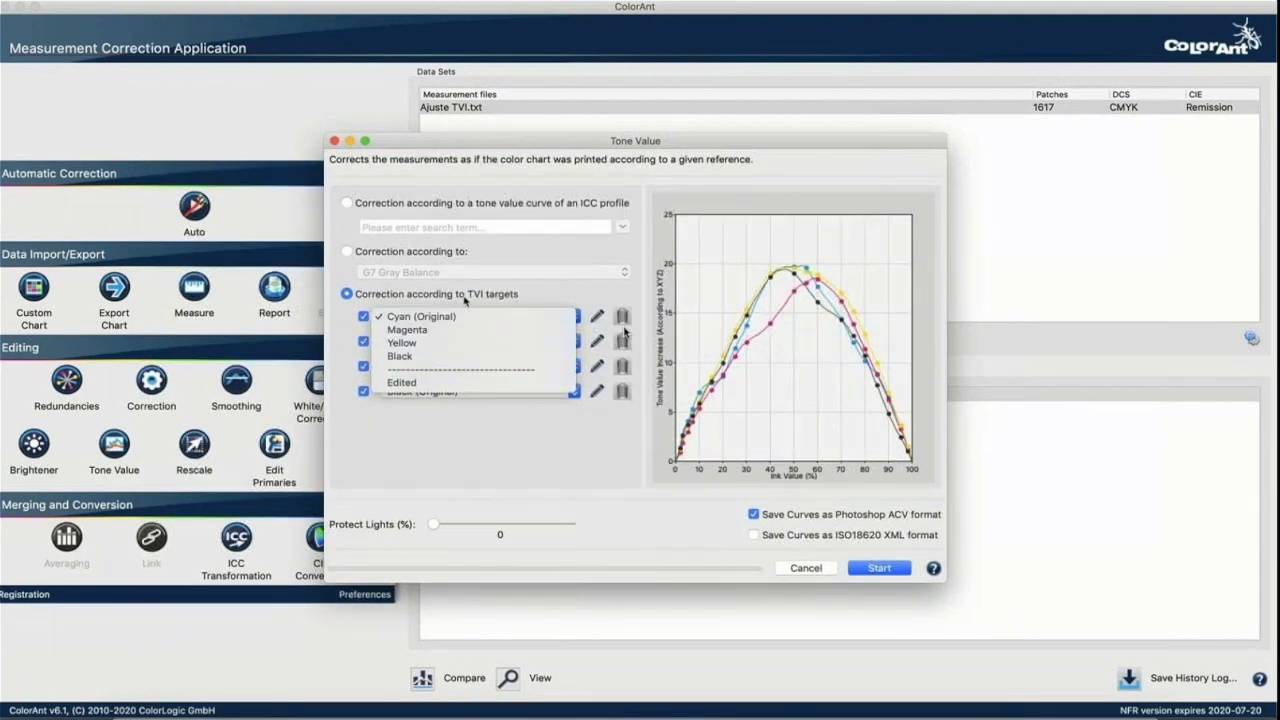
pyautogui.click(464, 300)
pyautogui.click(597, 316)
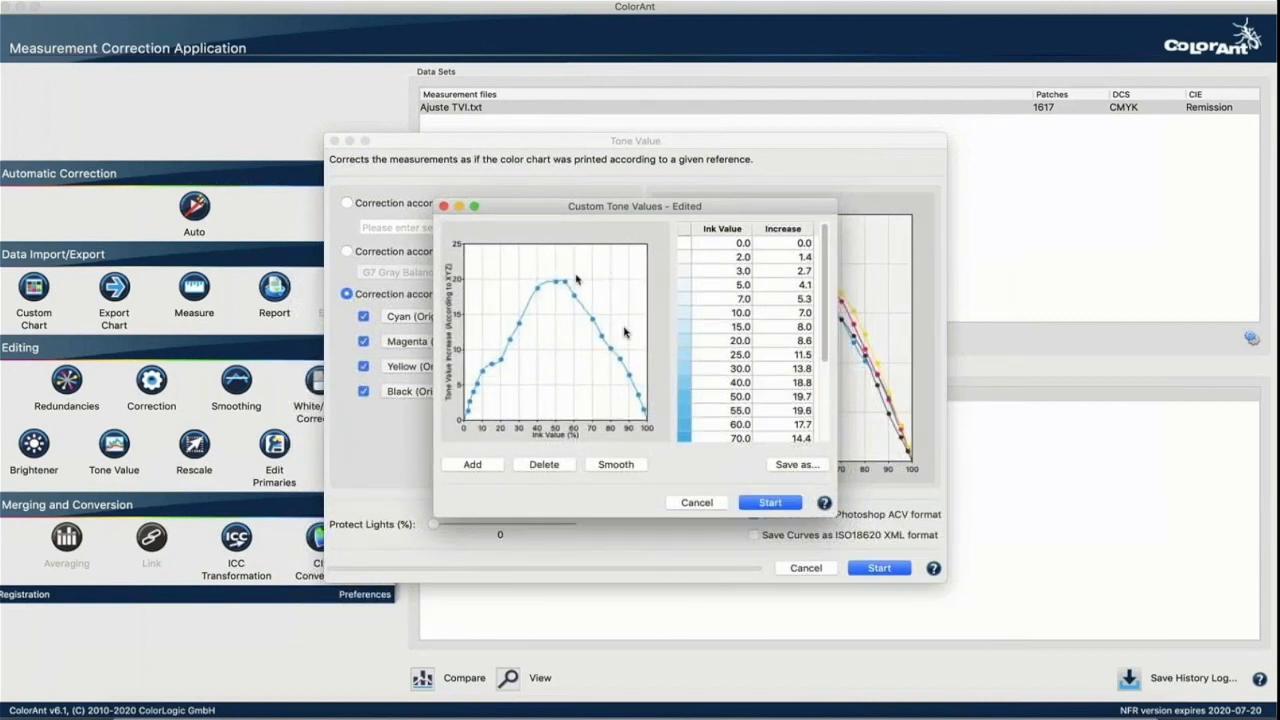
pyautogui.click(614, 465)
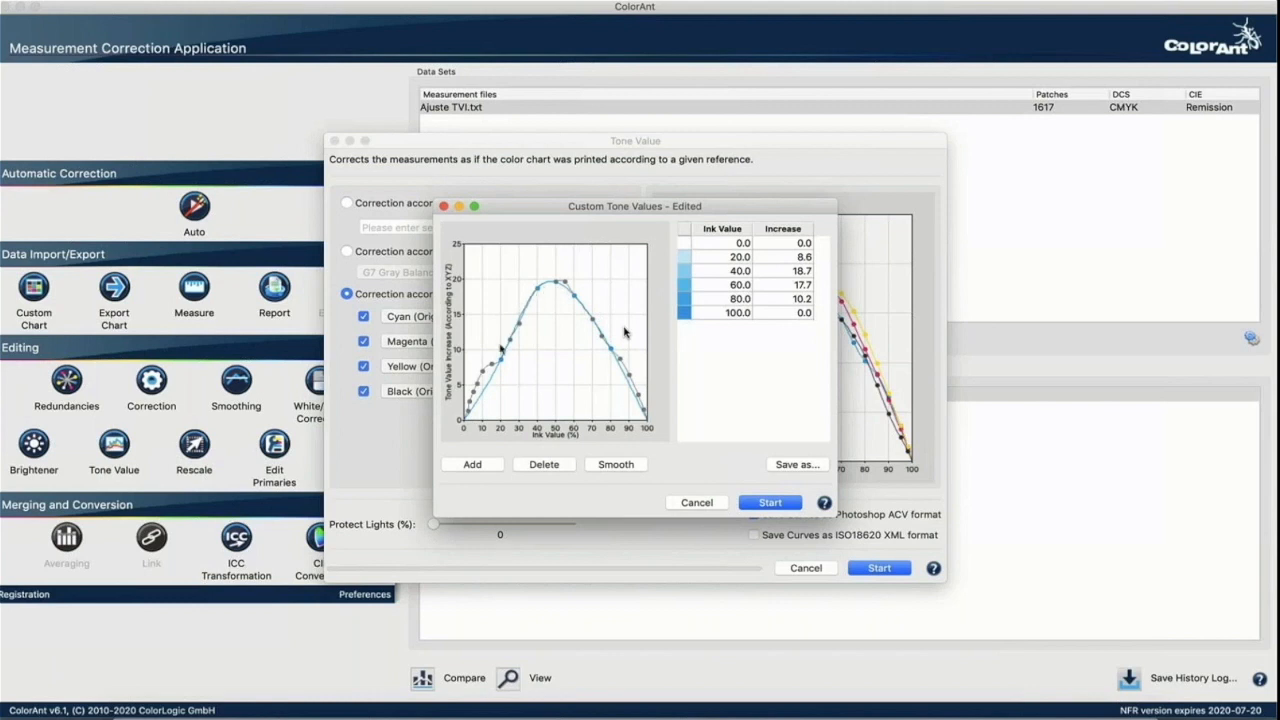
pyautogui.click(495, 466)
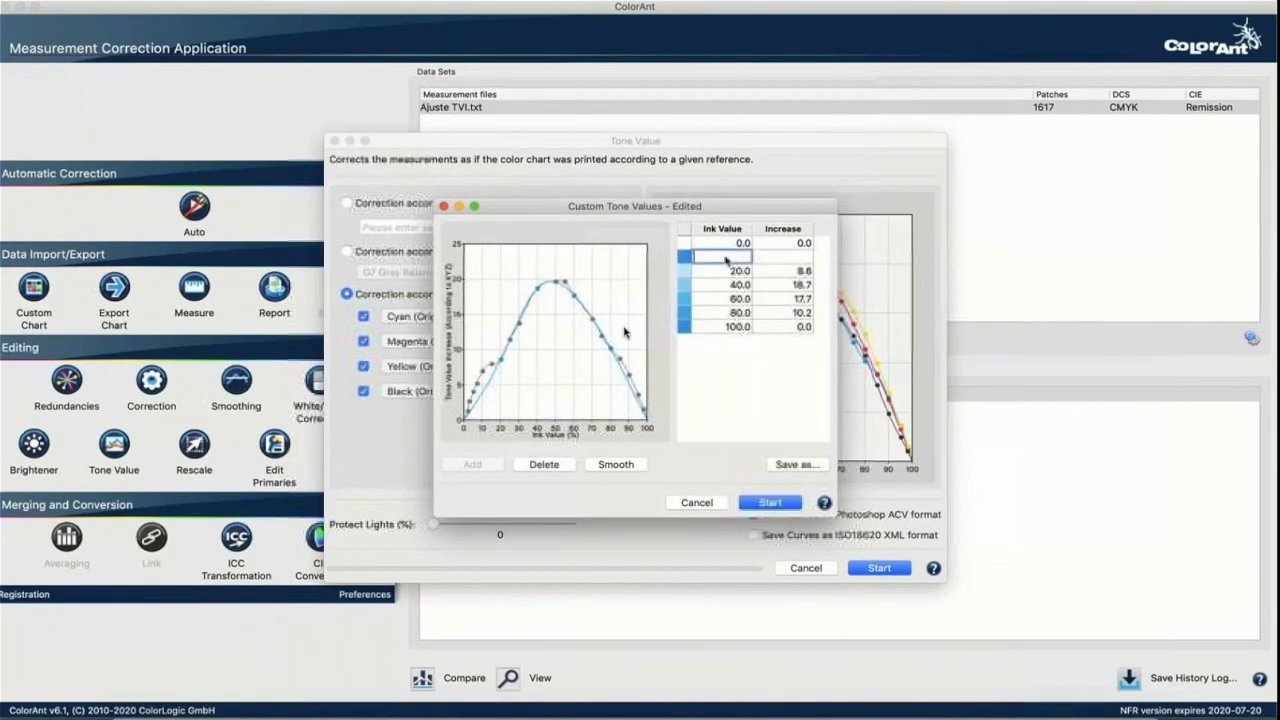
pyautogui.write('10')
pyautogui.click(782, 258)
pyautogui.write('5')
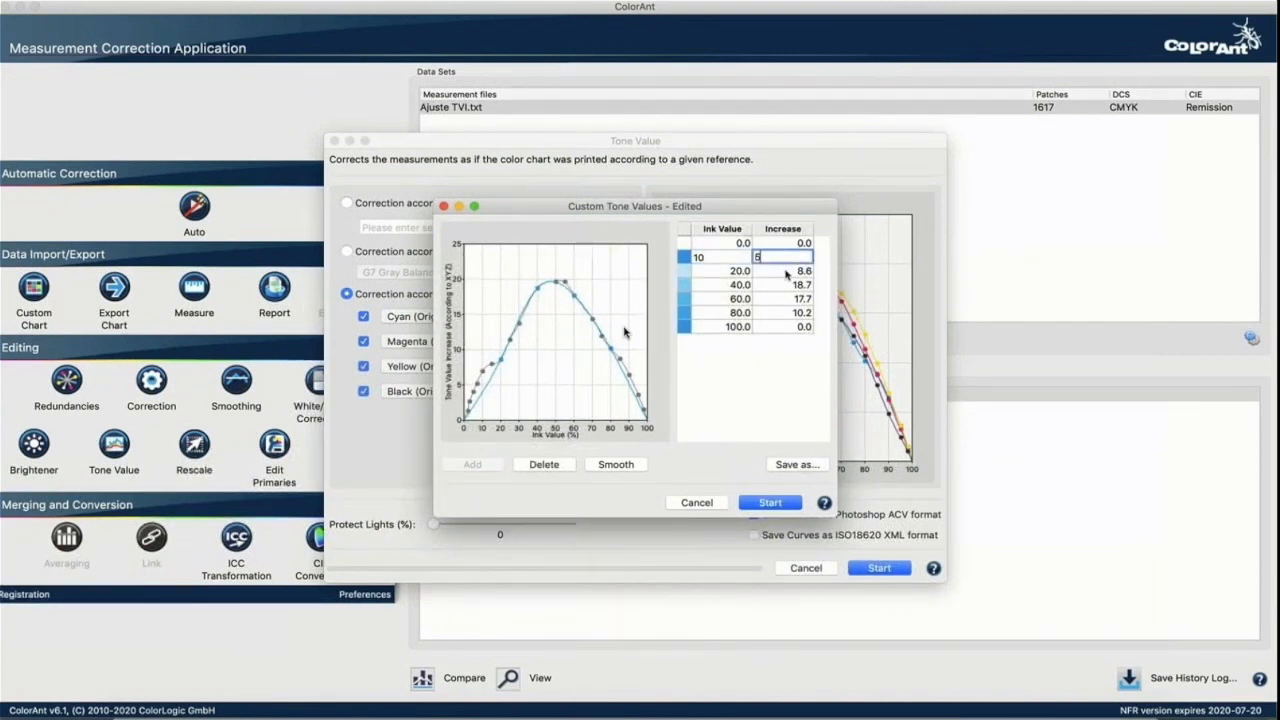
pyautogui.press('Return')
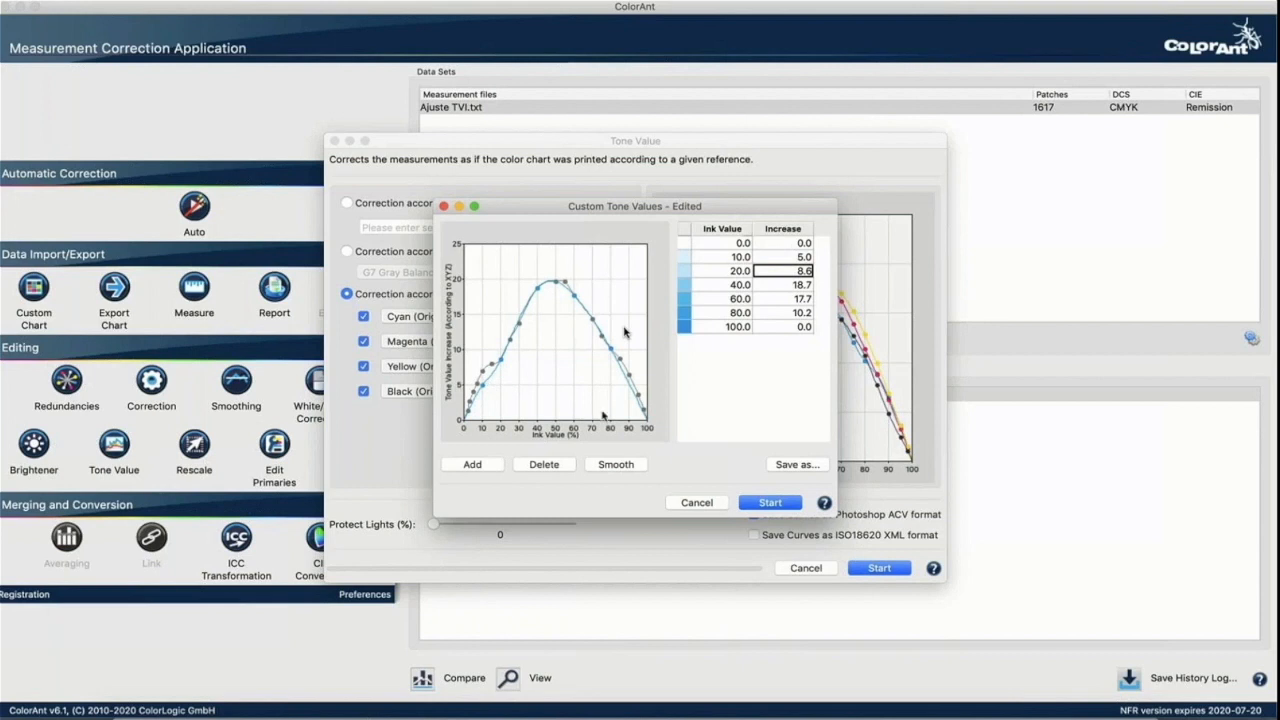
pyautogui.click(780, 508)
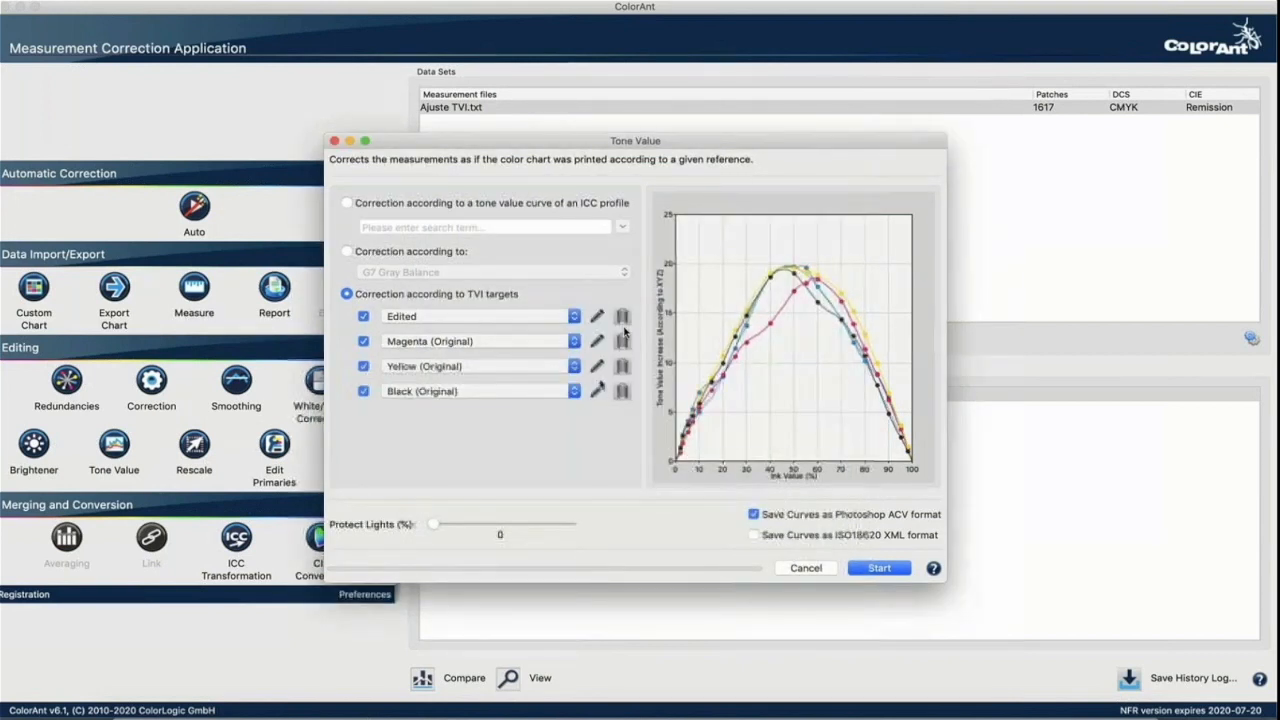
# Step: Smooth the magenta and yellow TVI target curves and apply both edited curves
pyautogui.click(596, 316)
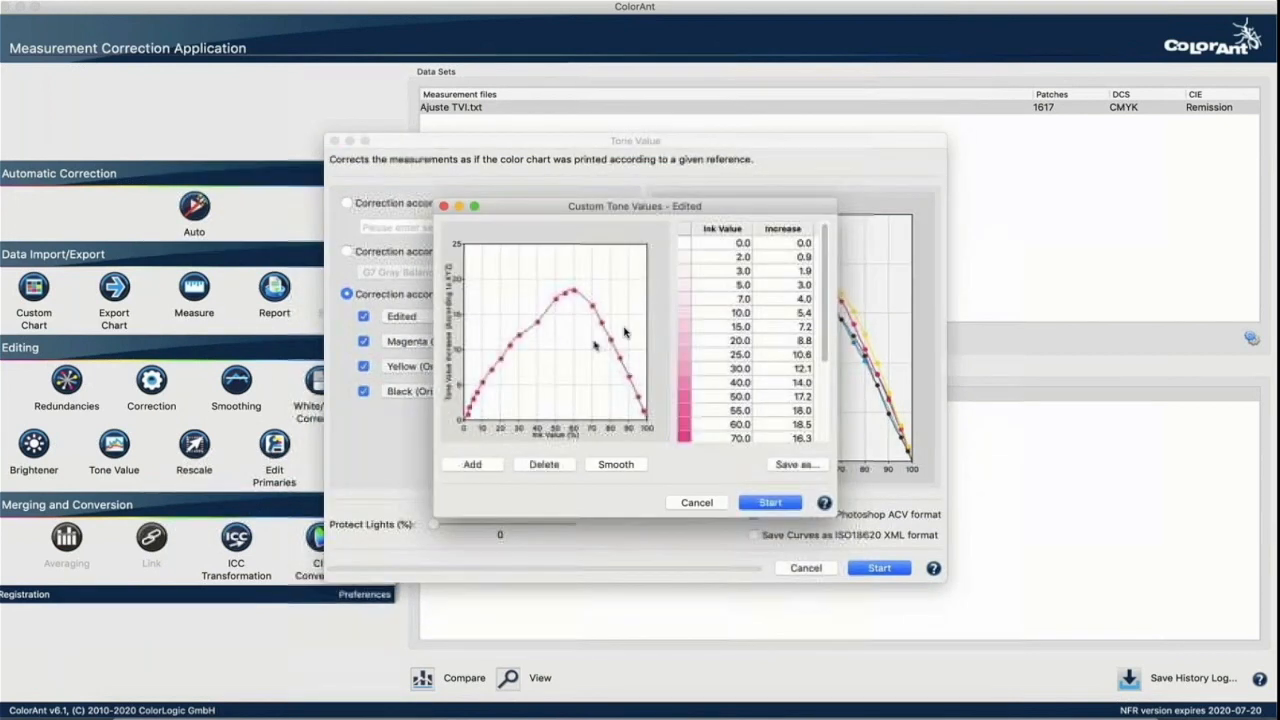
pyautogui.click(593, 464)
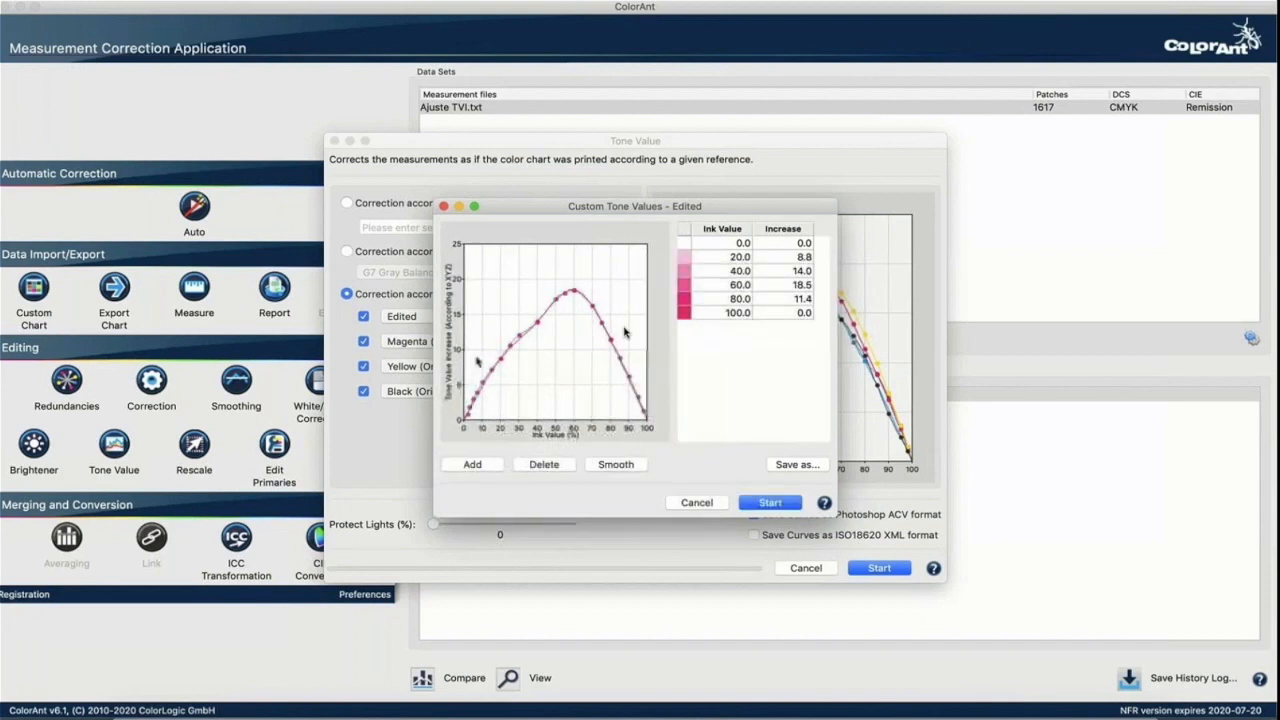
pyautogui.click(760, 502)
pyautogui.click(596, 366)
pyautogui.click(603, 465)
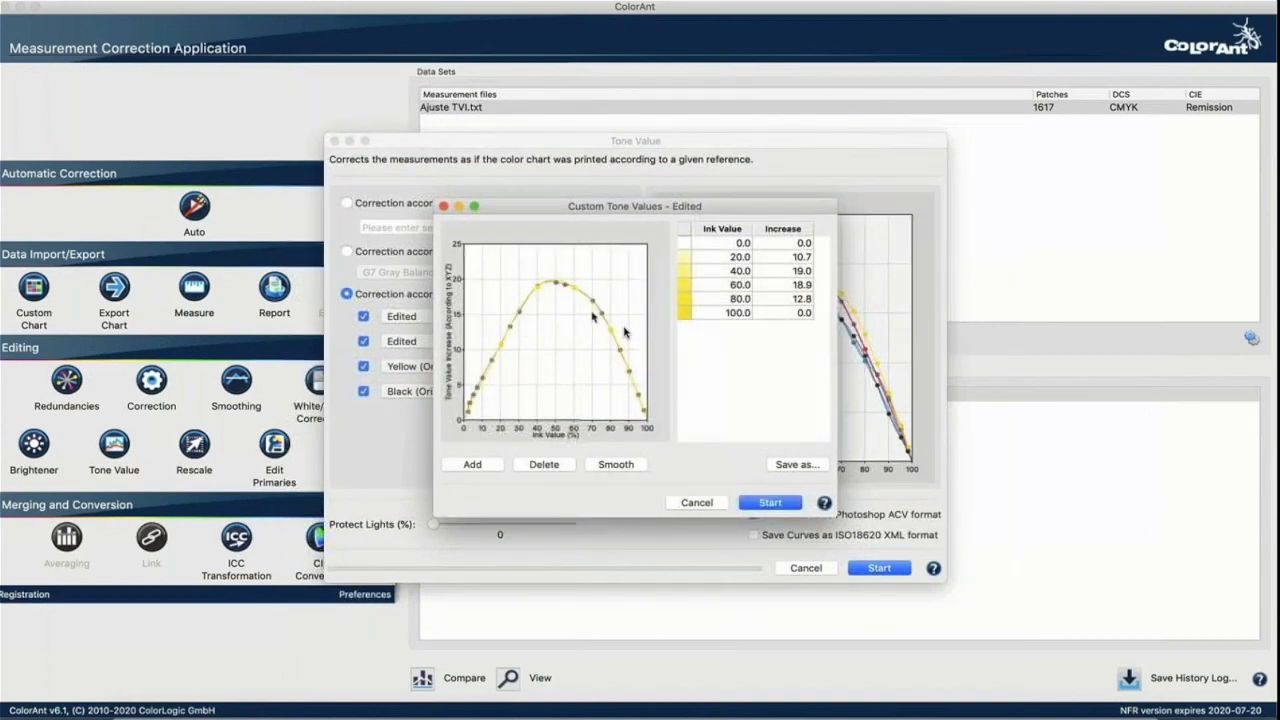
pyautogui.click(770, 503)
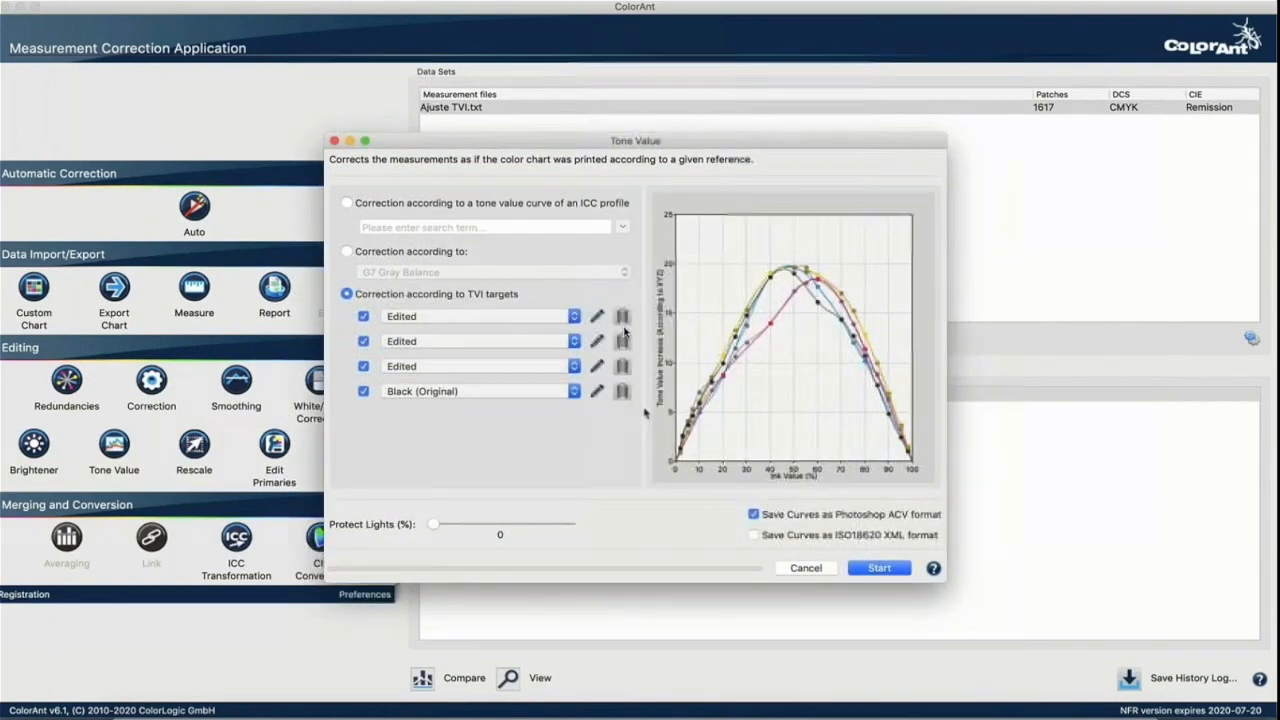
# Step: Smooth the black TVI target curve and run the tone value correction with the edited targets
pyautogui.click(624, 331)
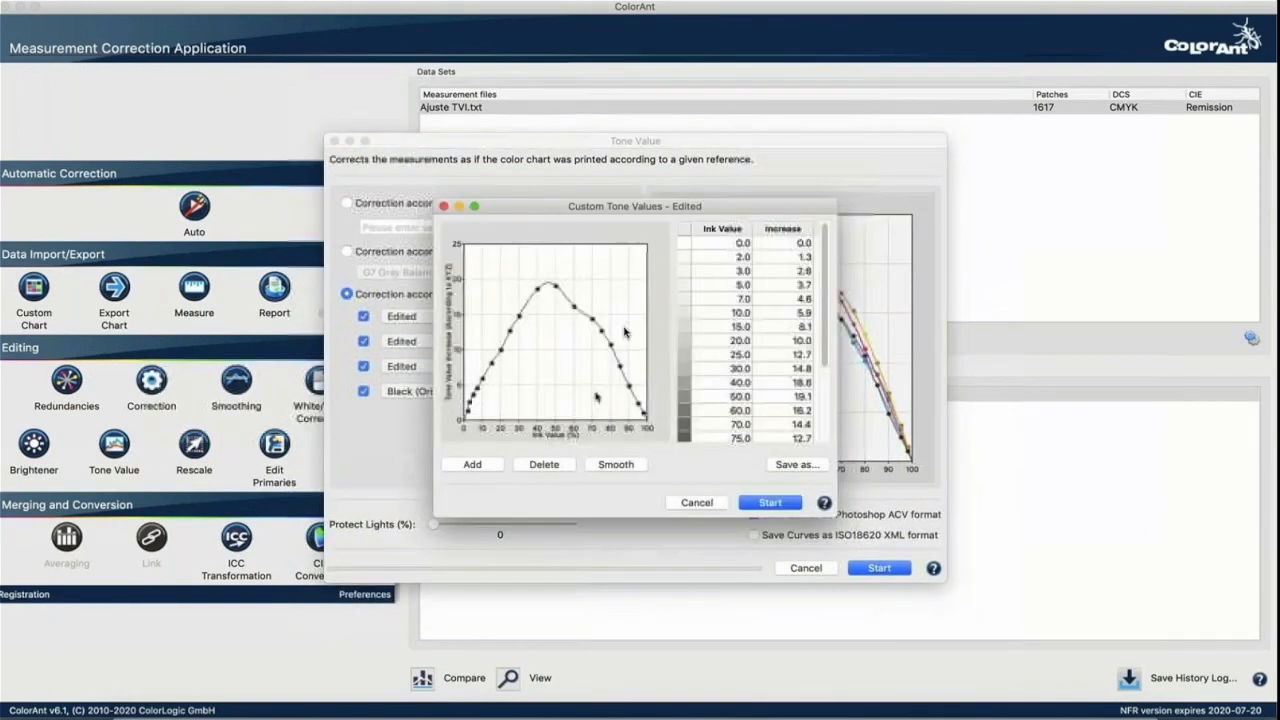
pyautogui.click(611, 462)
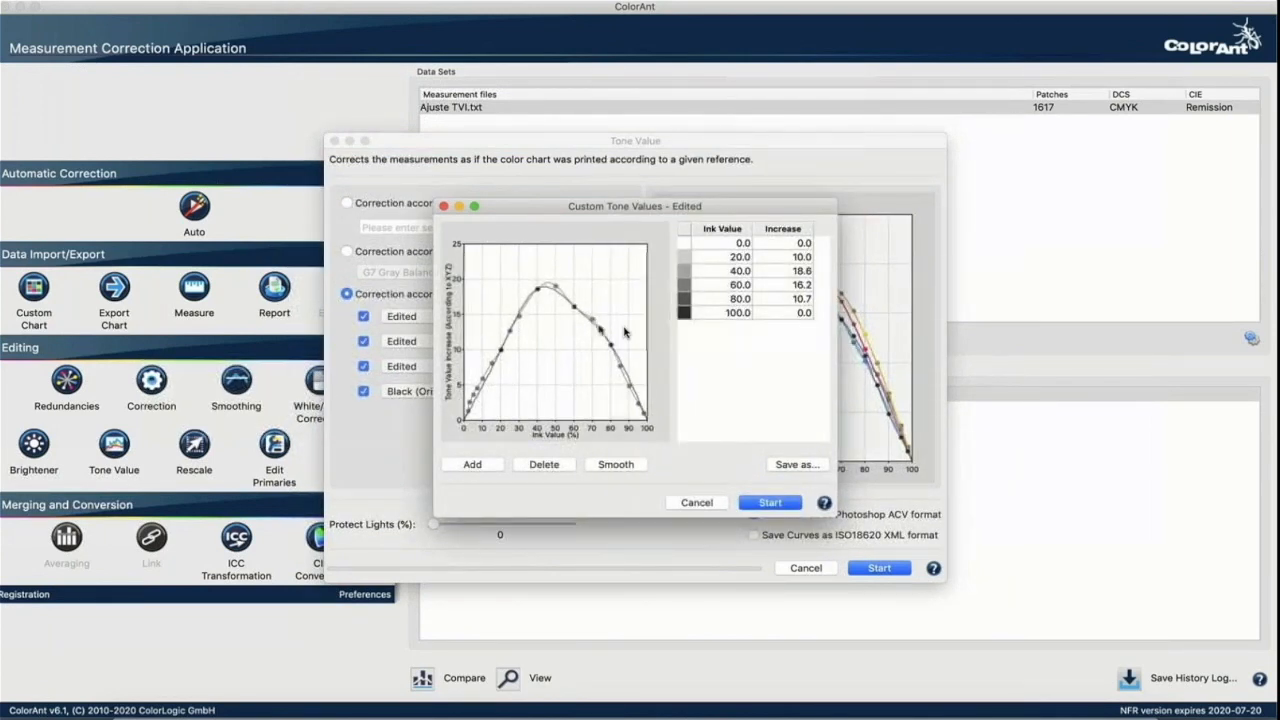
pyautogui.click(770, 502)
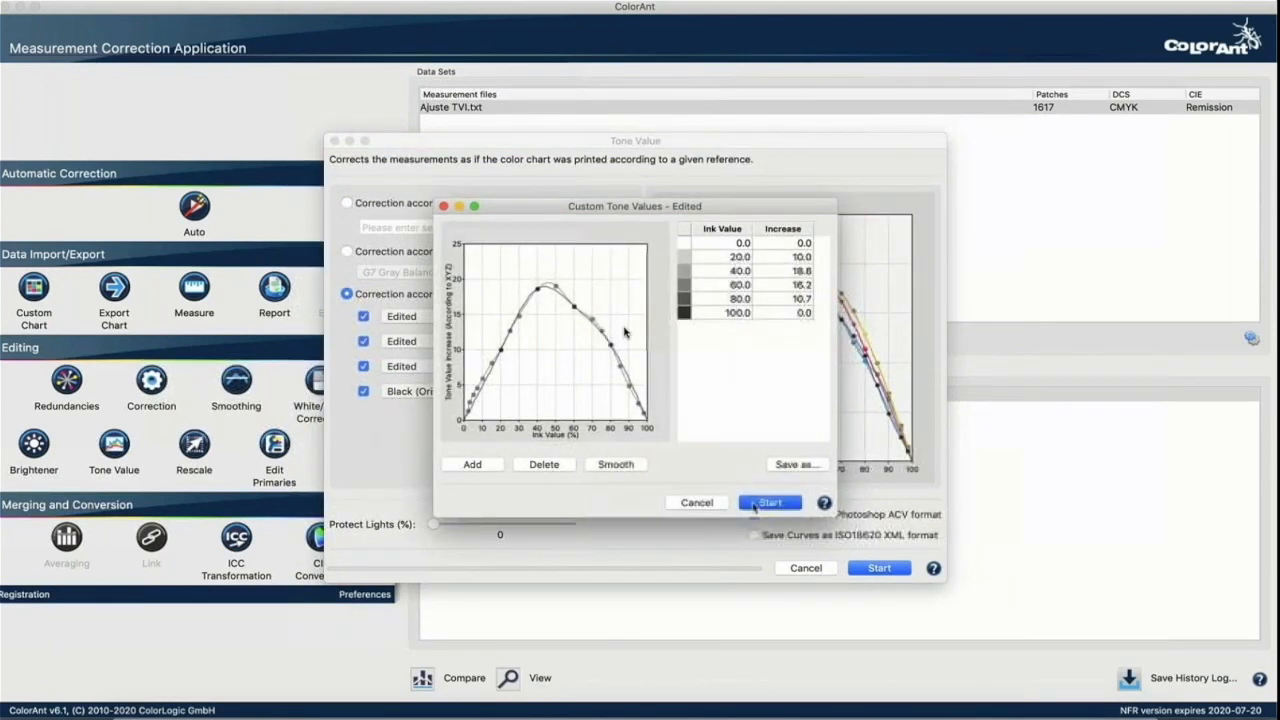
pyautogui.click(864, 569)
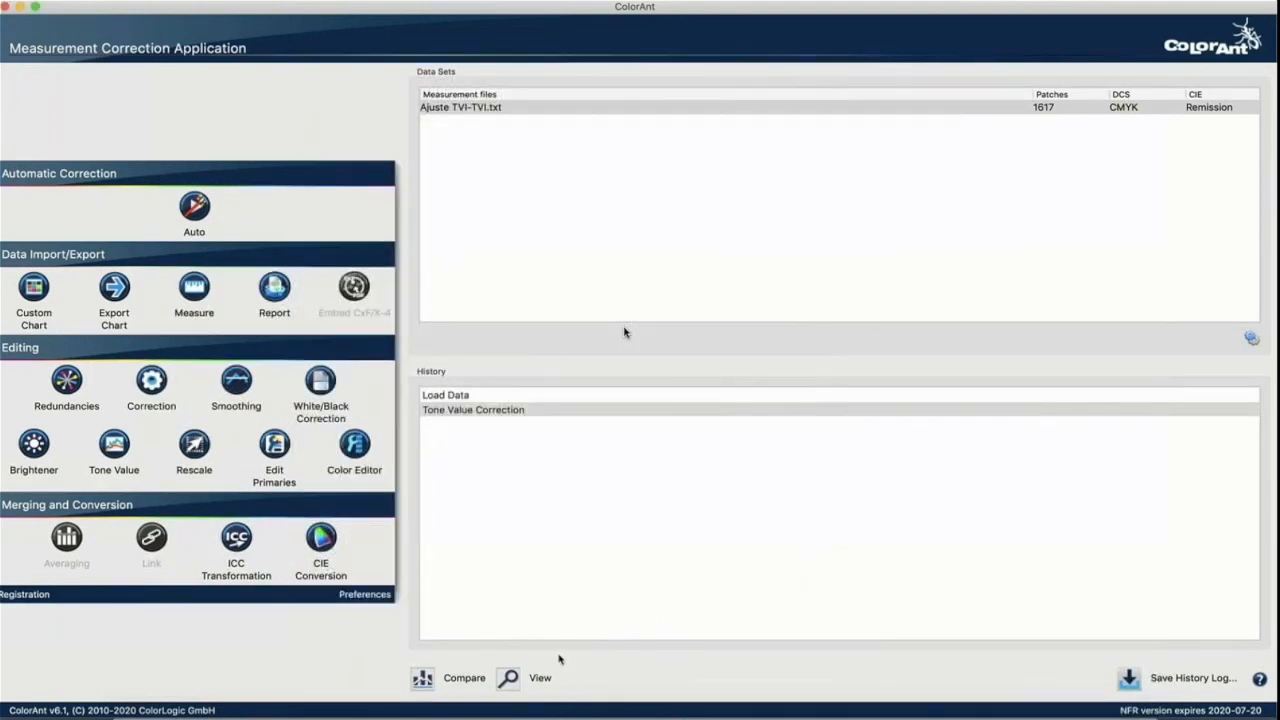
# Step: Compare the TVI curves of the newly corrected Ajuste TVI-TVI.txt with those of the original Ajuste TVI.txt, and close the view
pyautogui.click(513, 679)
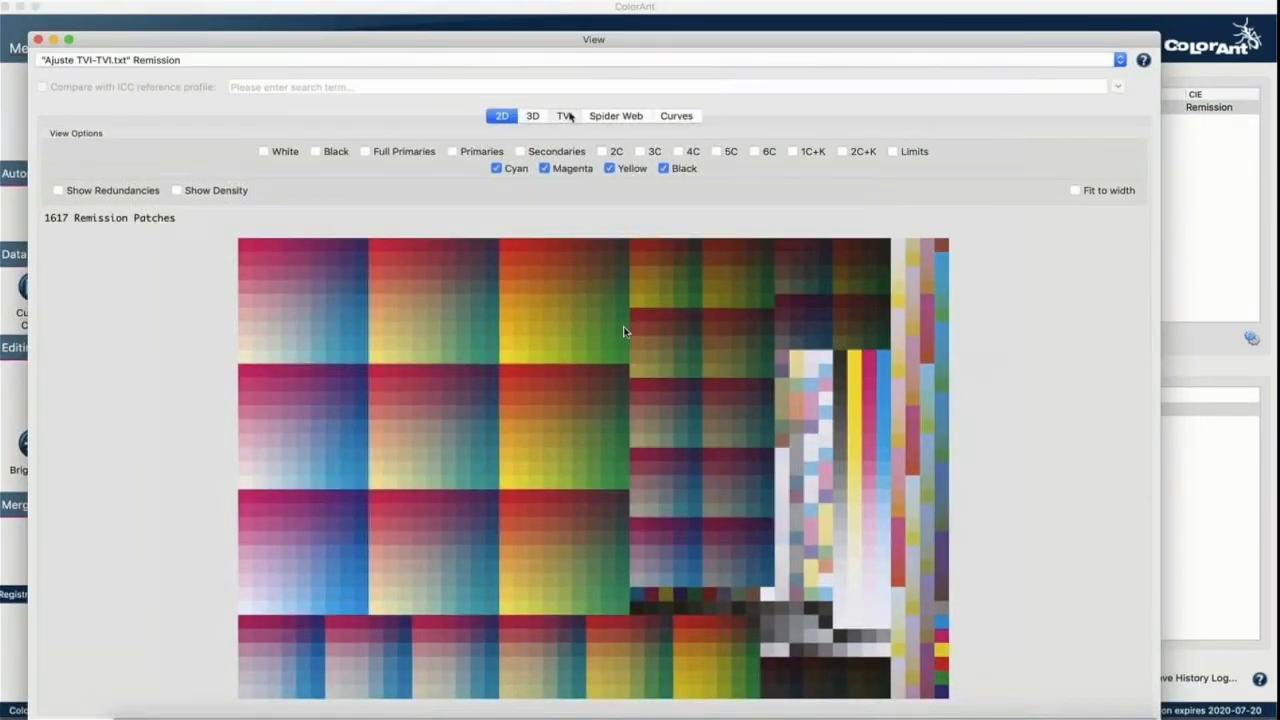
pyautogui.click(566, 116)
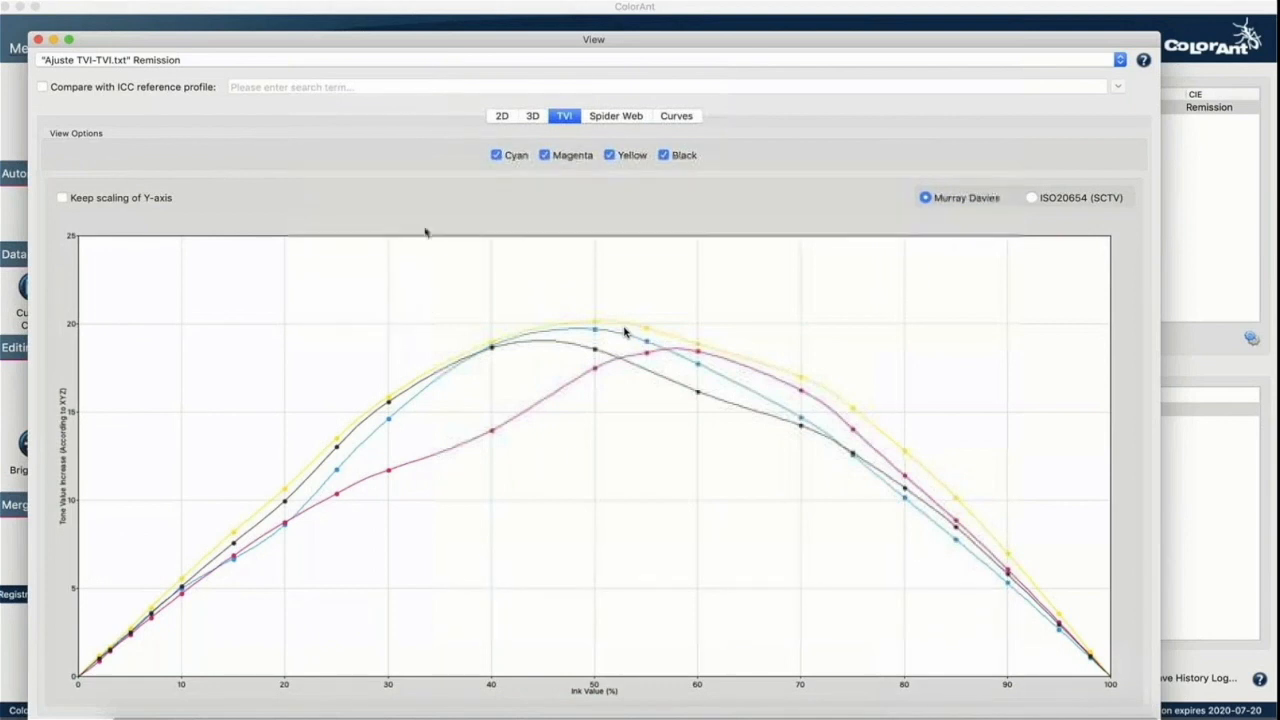
pyautogui.click(531, 61)
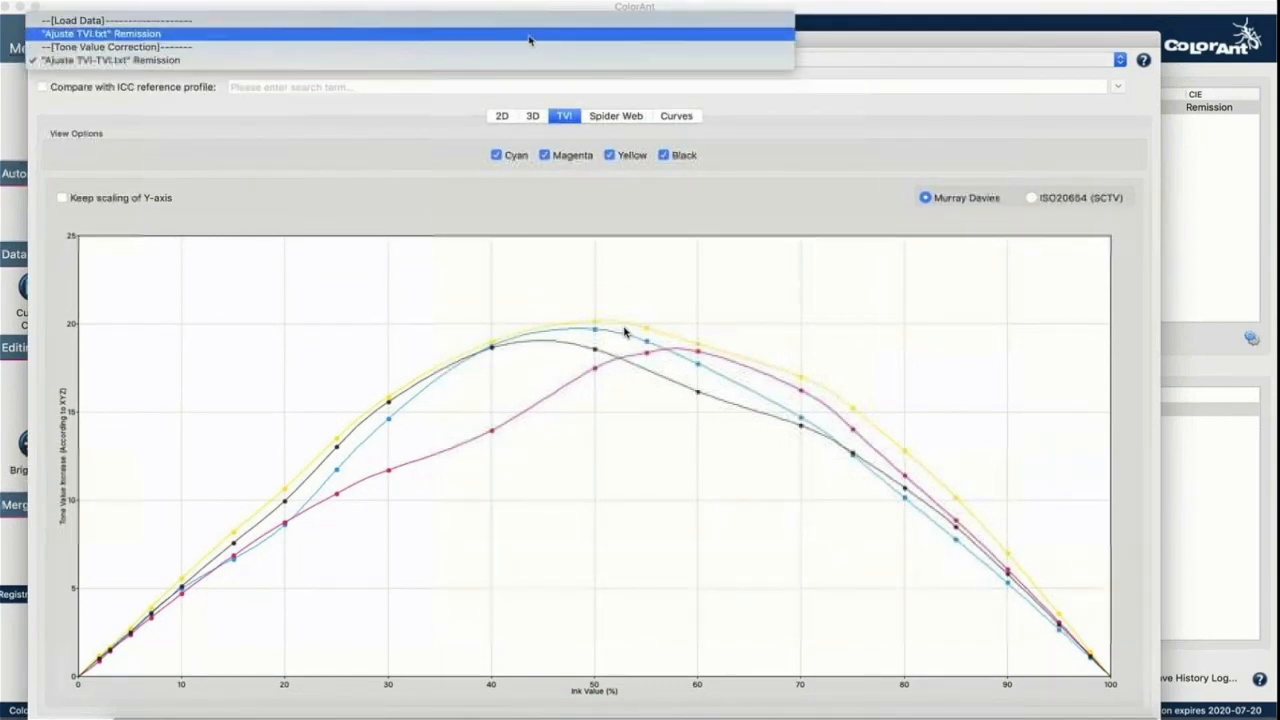
pyautogui.click(530, 40)
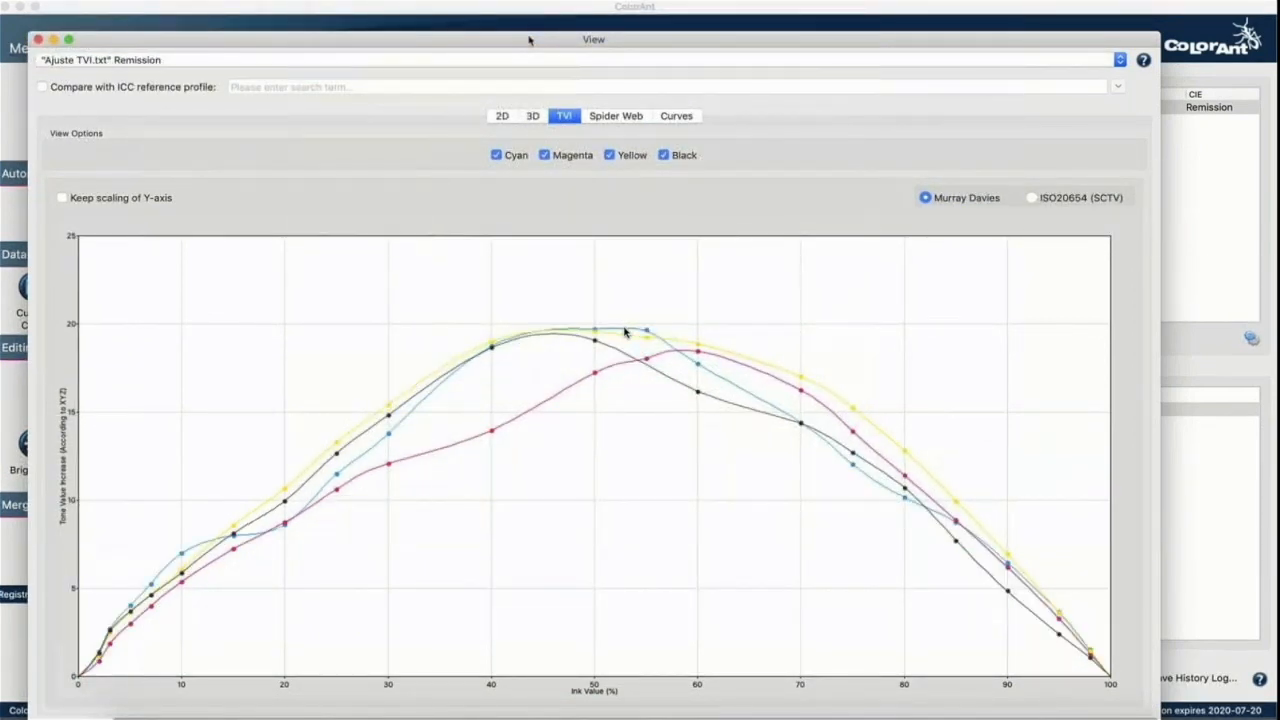
pyautogui.click(514, 60)
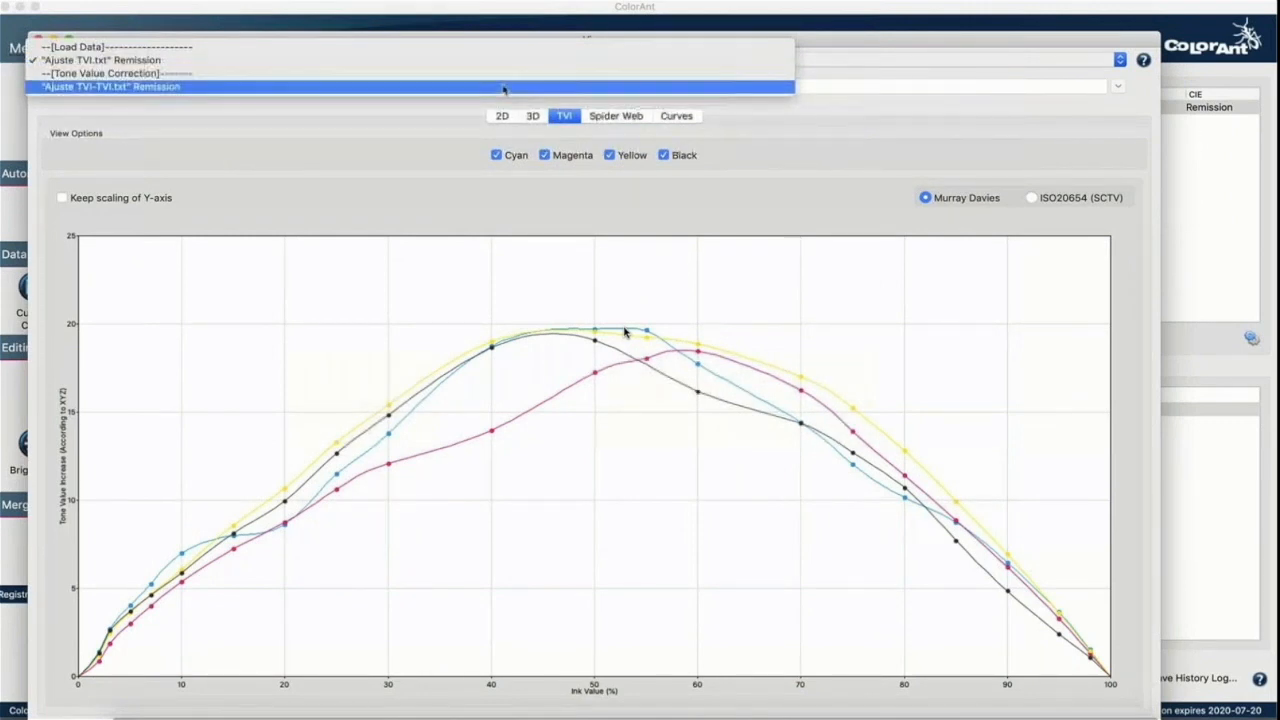
pyautogui.click(504, 88)
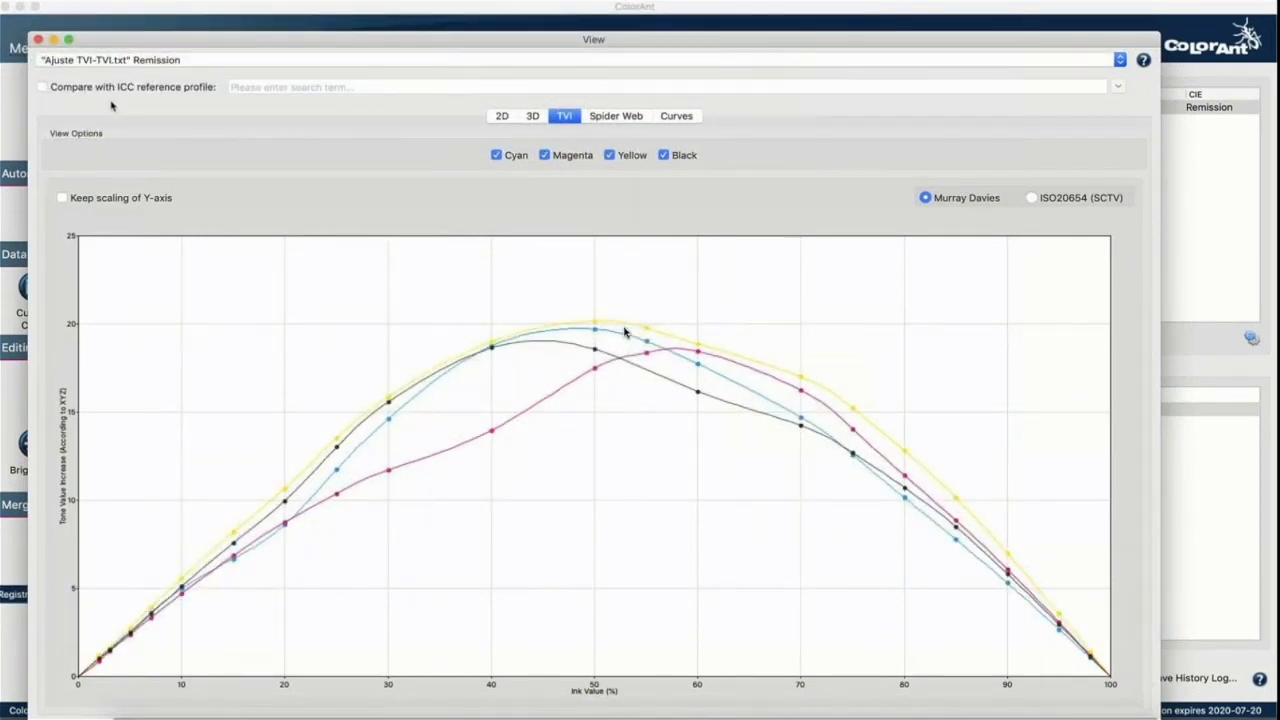
pyautogui.click(38, 40)
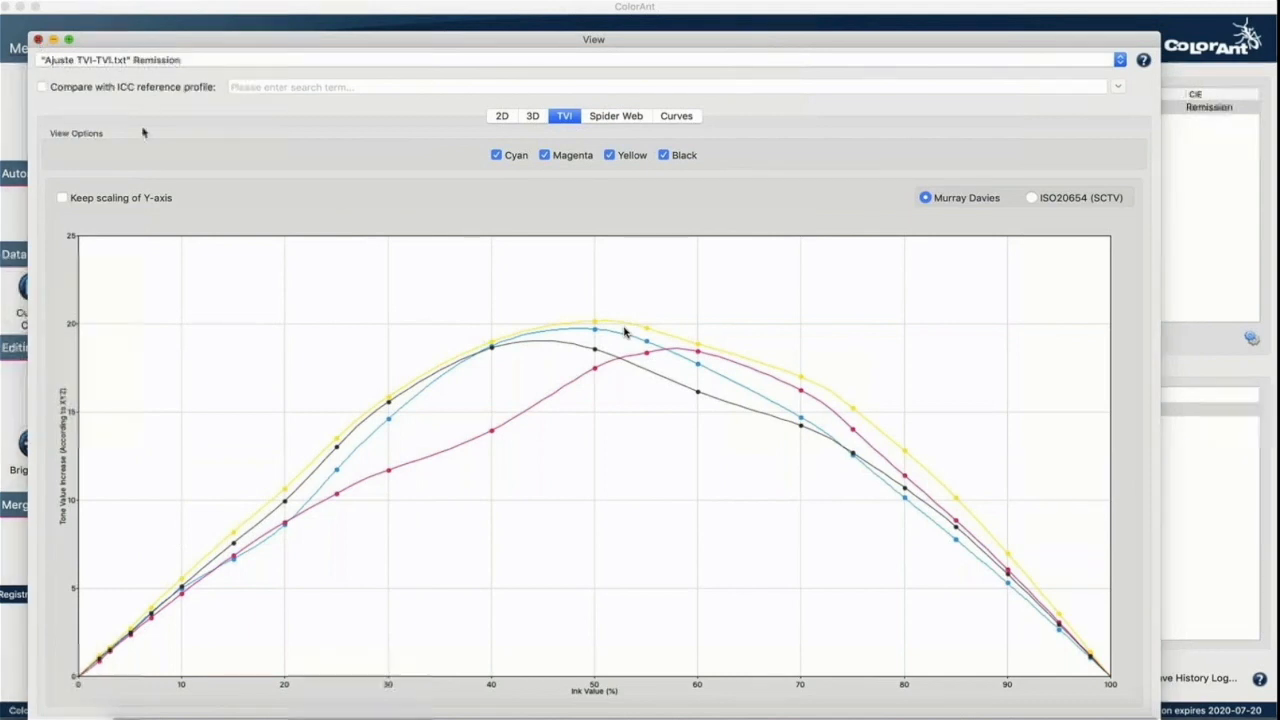
# Step: Review the Tone Value reference standards available besides G7 Gray Balance for Ajuste TVI-TVI.txt, and leave without correcting
pyautogui.click(438, 108)
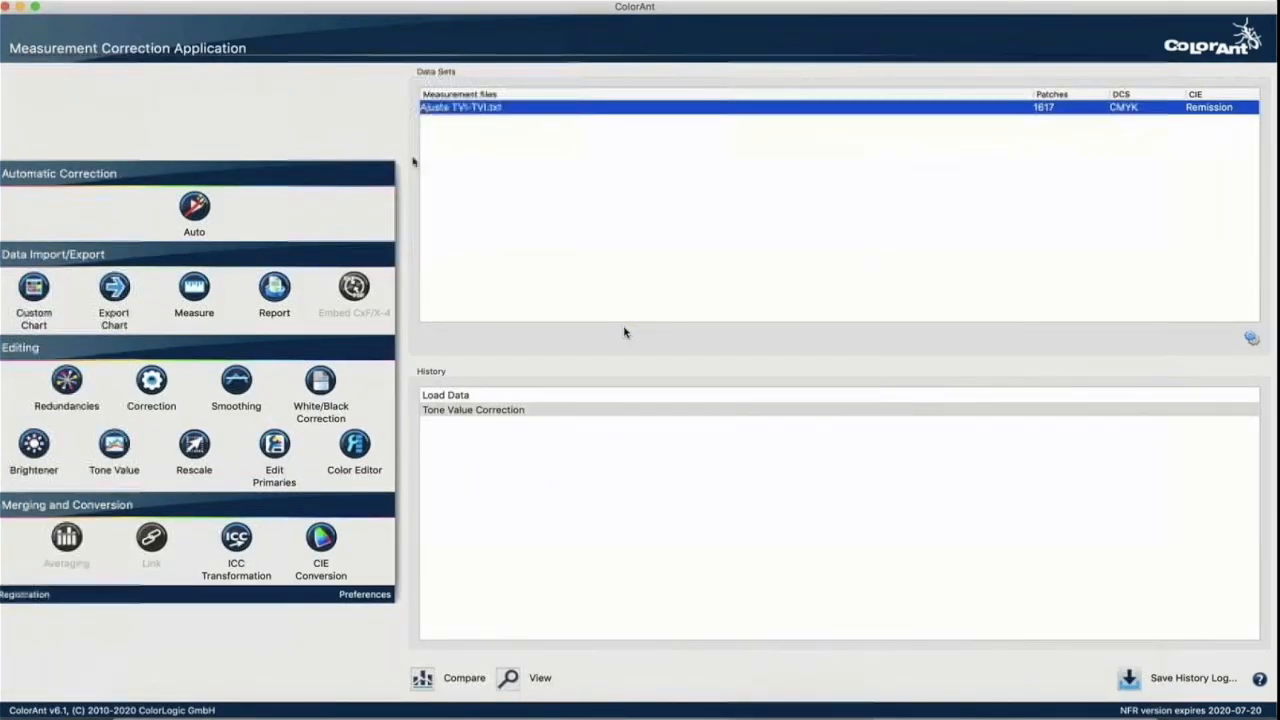
pyautogui.click(114, 443)
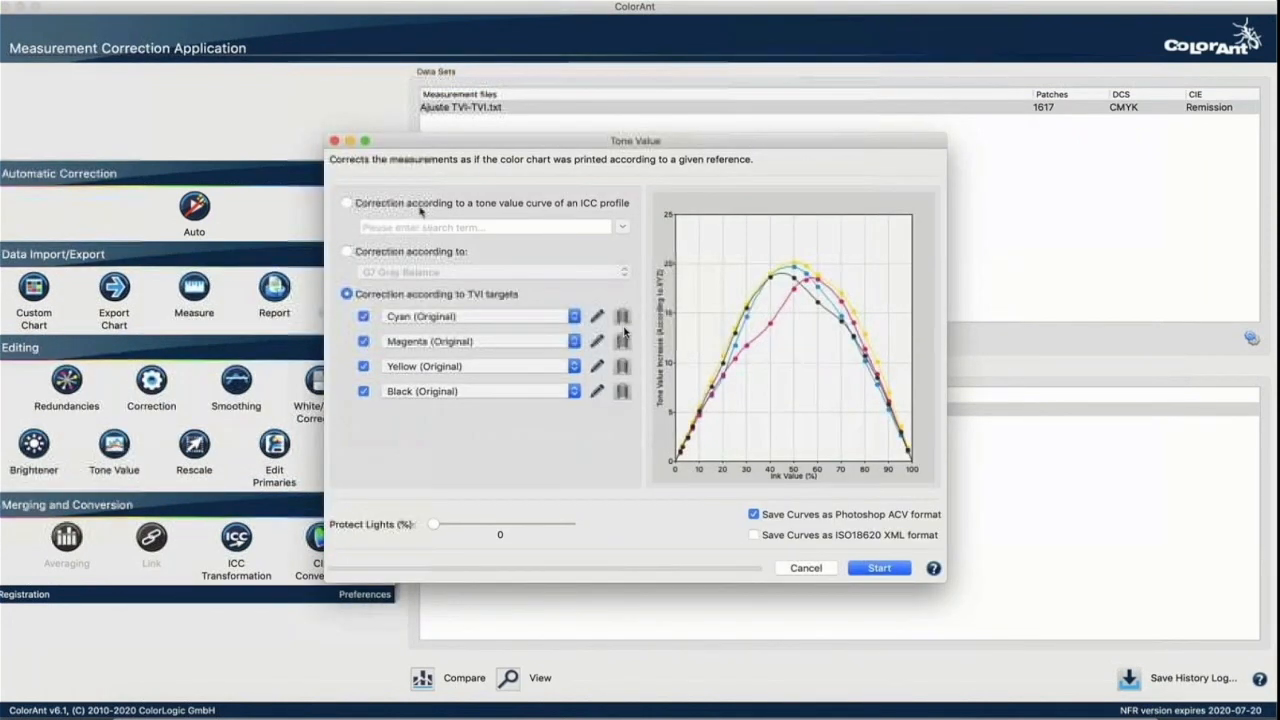
pyautogui.click(347, 253)
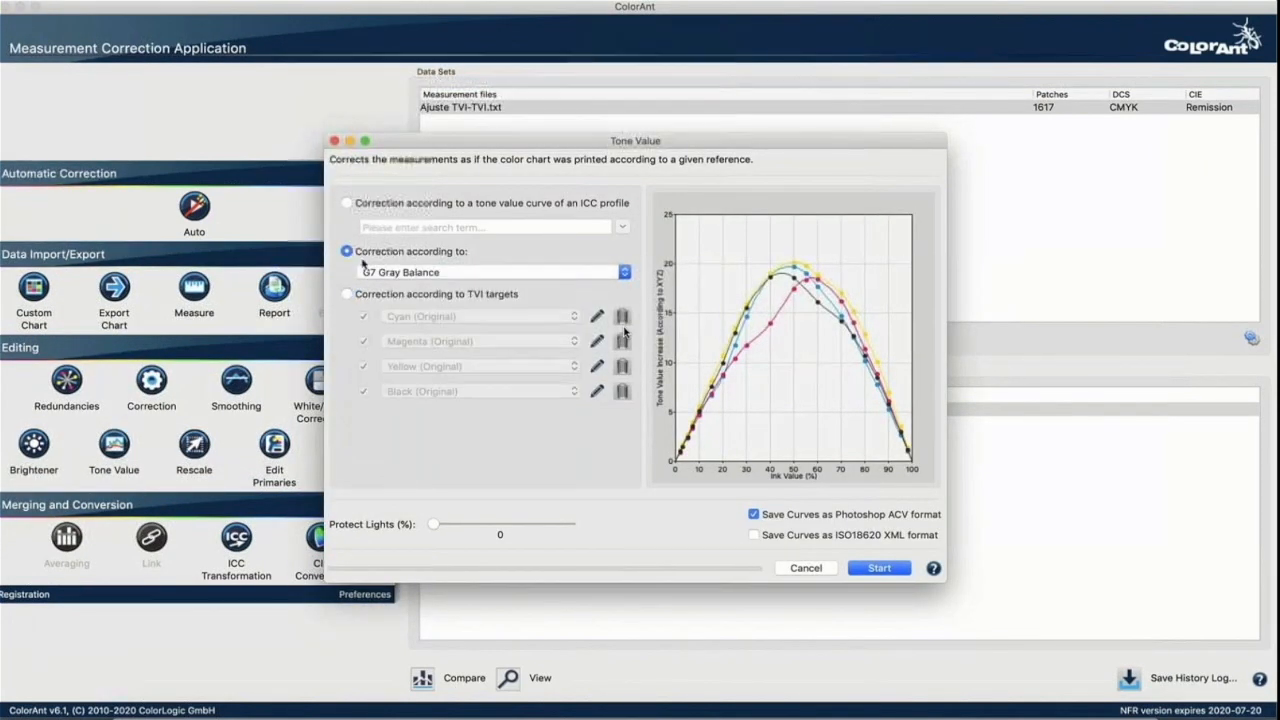
pyautogui.click(425, 272)
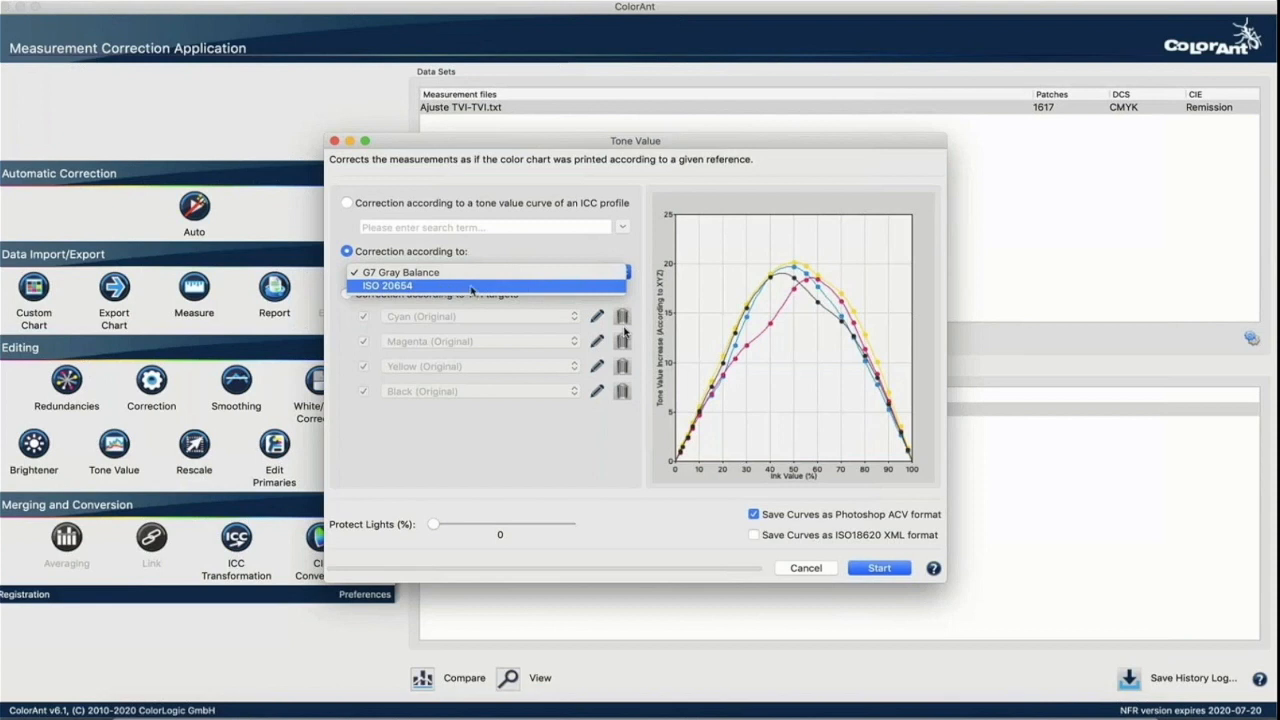
pyautogui.click(346, 285)
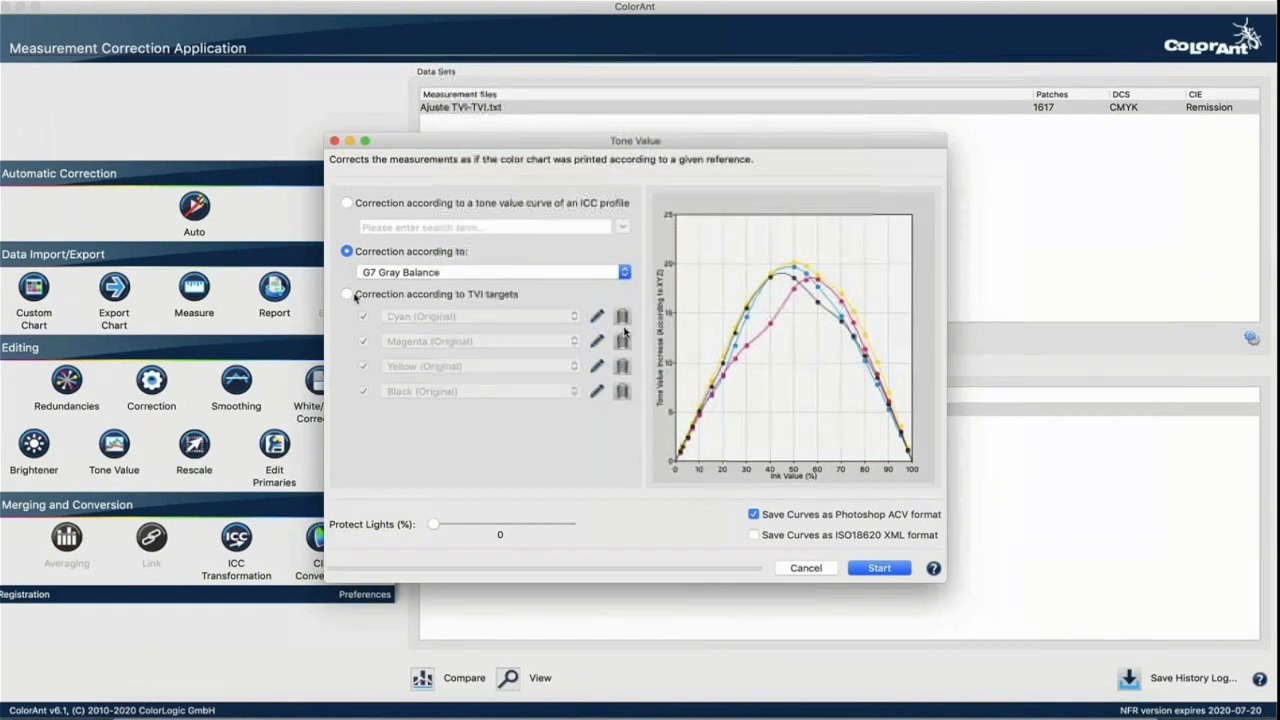
pyautogui.click(792, 567)
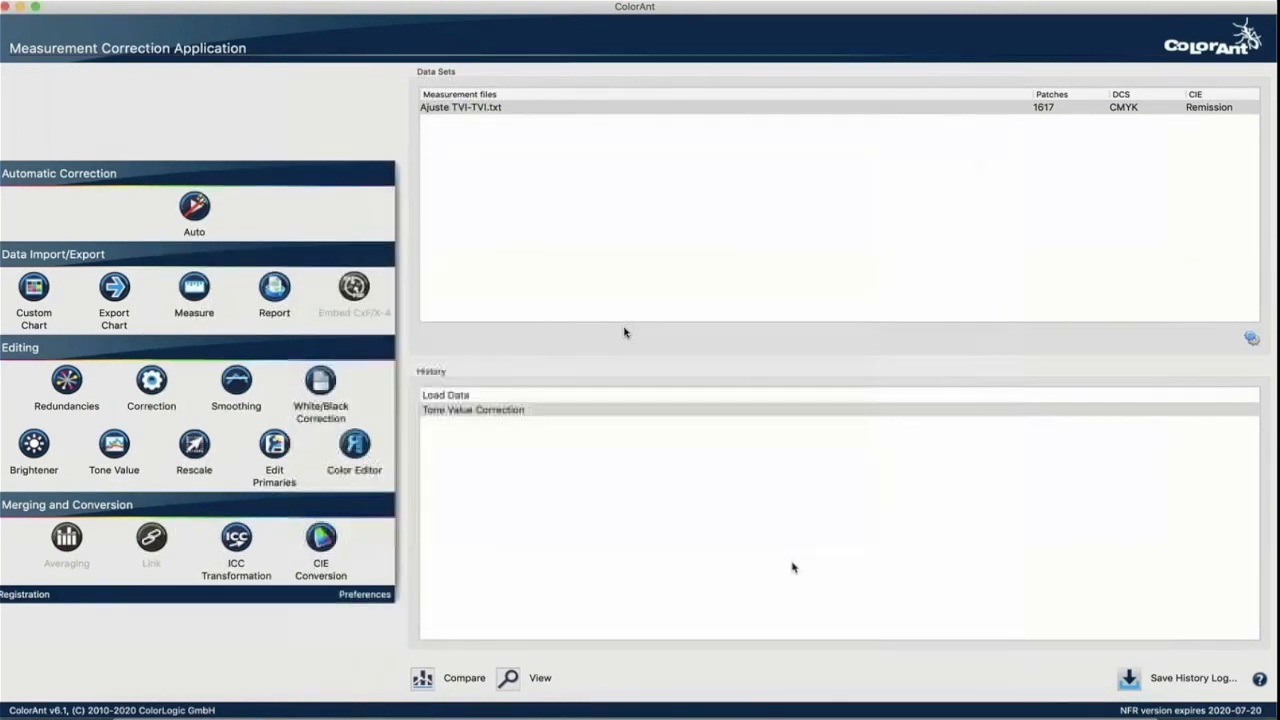
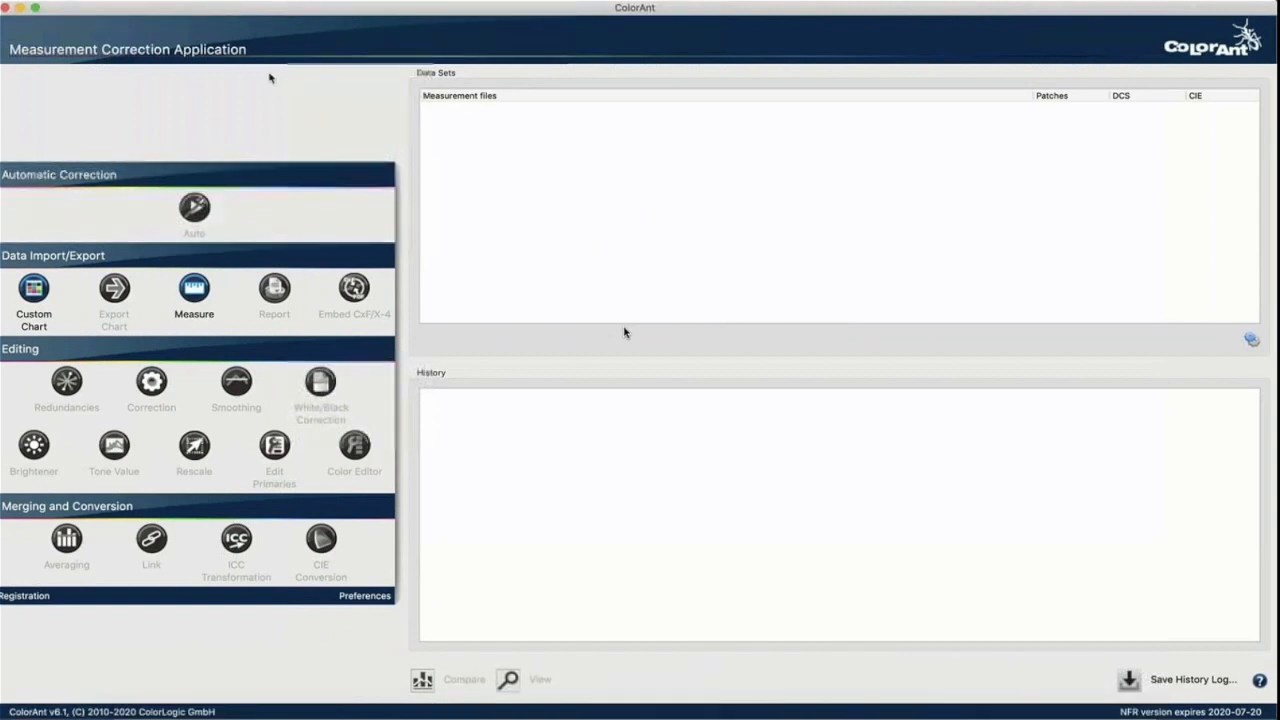
# Step: Open the measurement files FOGRA51_Spectral.txt and FOGRA39_Spectral.txt from the 04.- Cambio Blanco folder
pyautogui.click(110, 0)
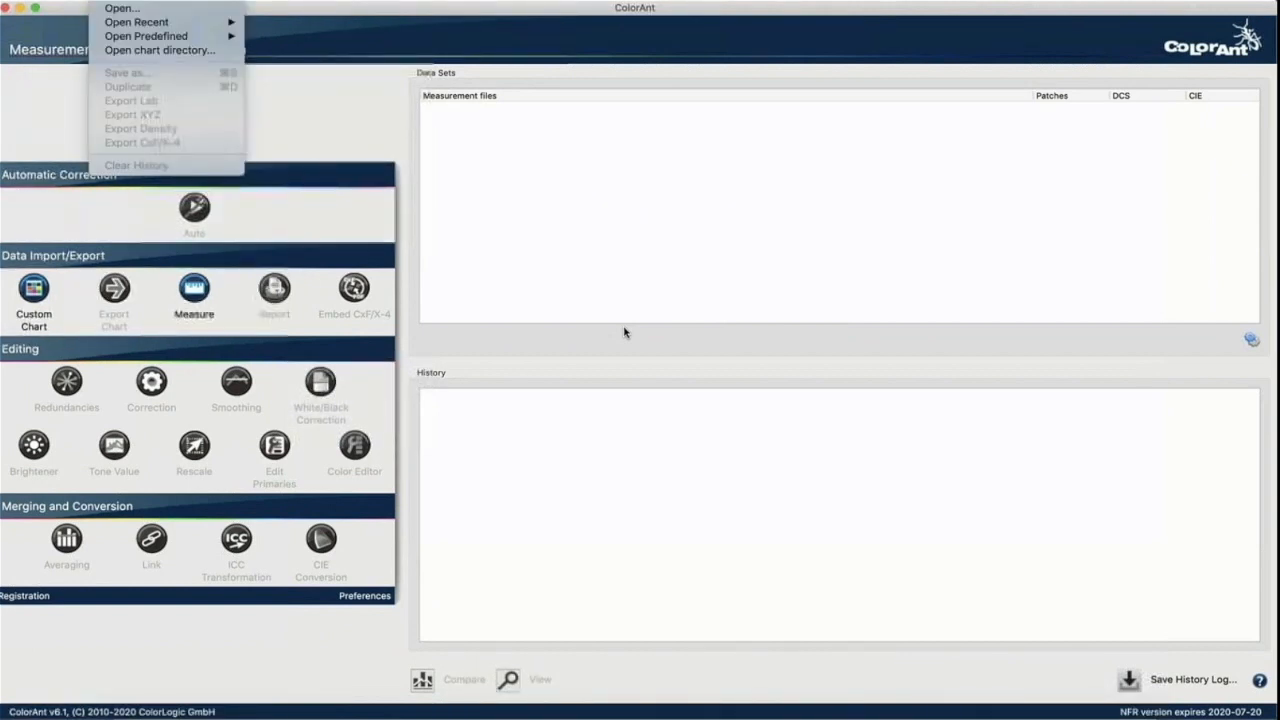
pyautogui.click(117, 9)
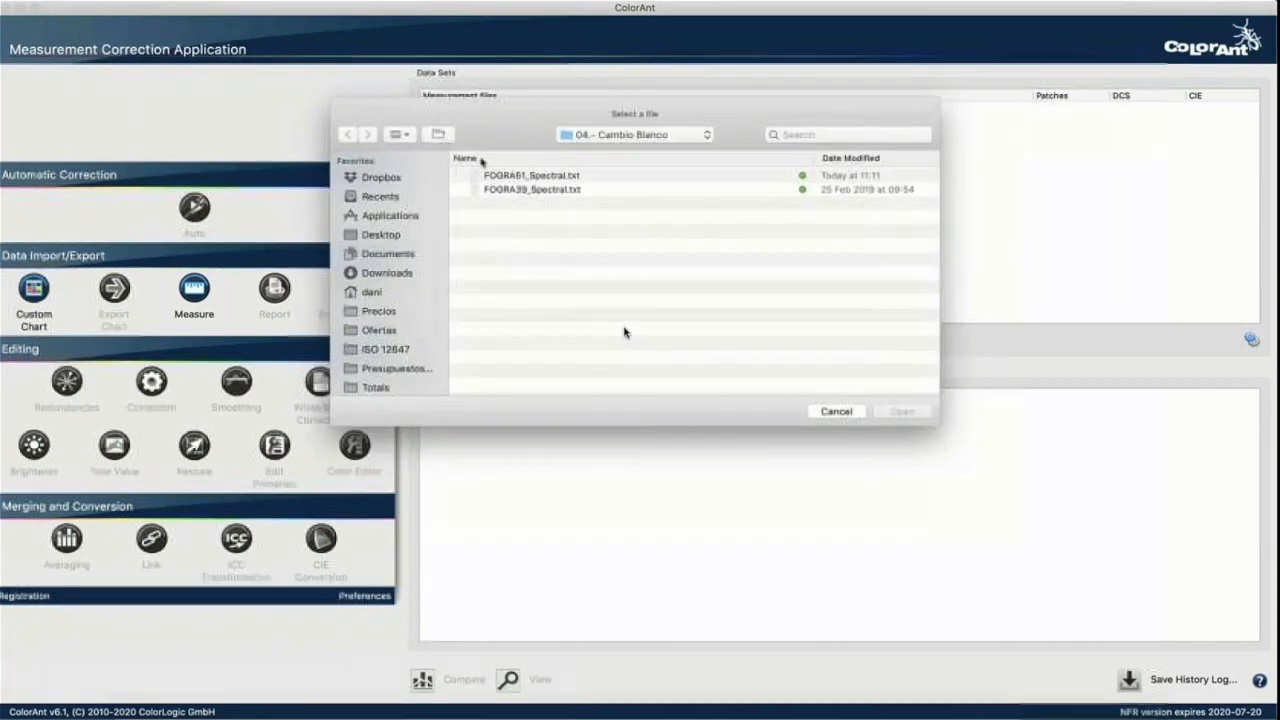
pyautogui.click(533, 178)
pyautogui.keyDown('shift'); pyautogui.click(531, 190); pyautogui.keyUp('shift')
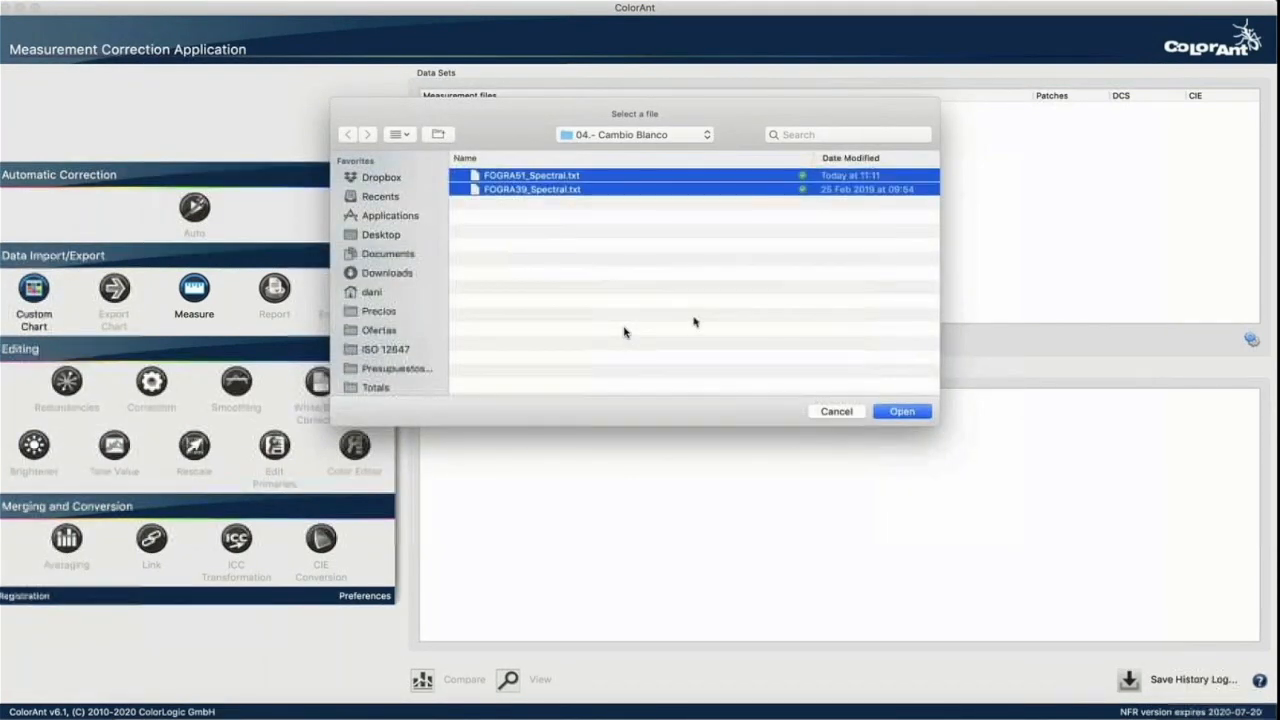
pyautogui.click(897, 412)
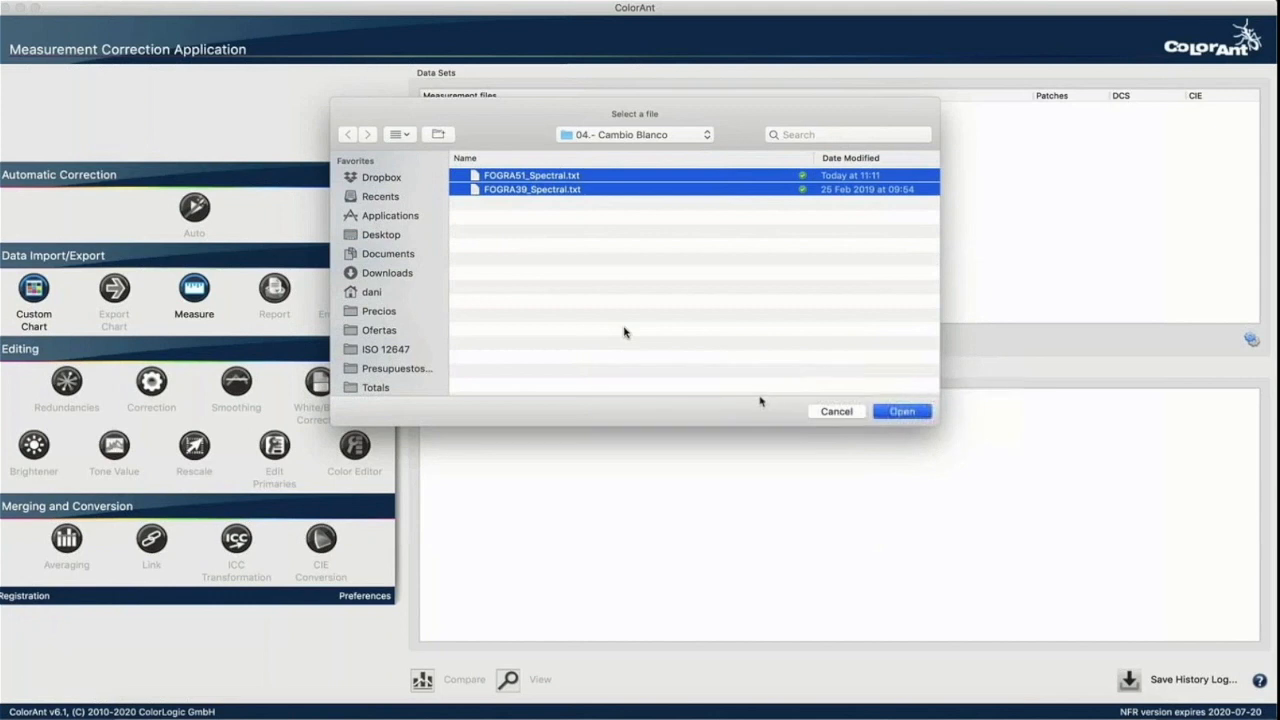
pyautogui.click(597, 257)
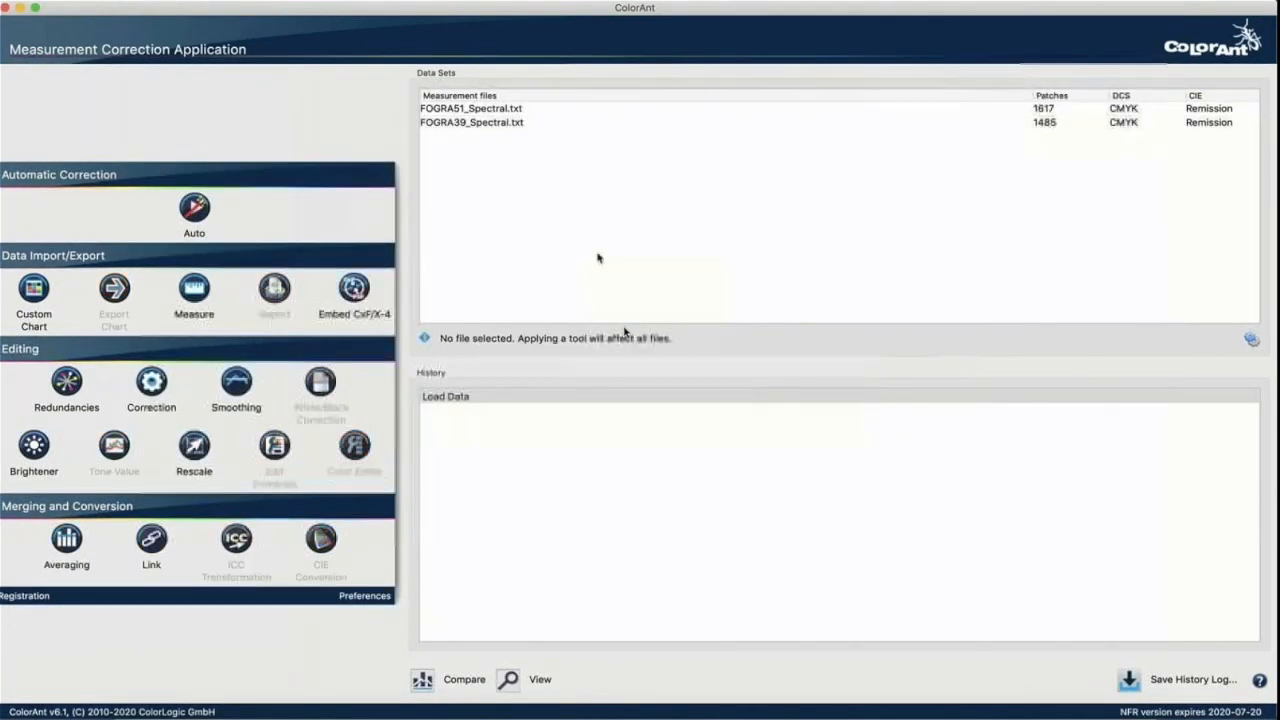
# Step: Run a White/Black Correction on FOGRA39_Spectral.txt with the ColorLogic Default method, taking the edited white from FOGRA51_Spectral
pyautogui.click(497, 123)
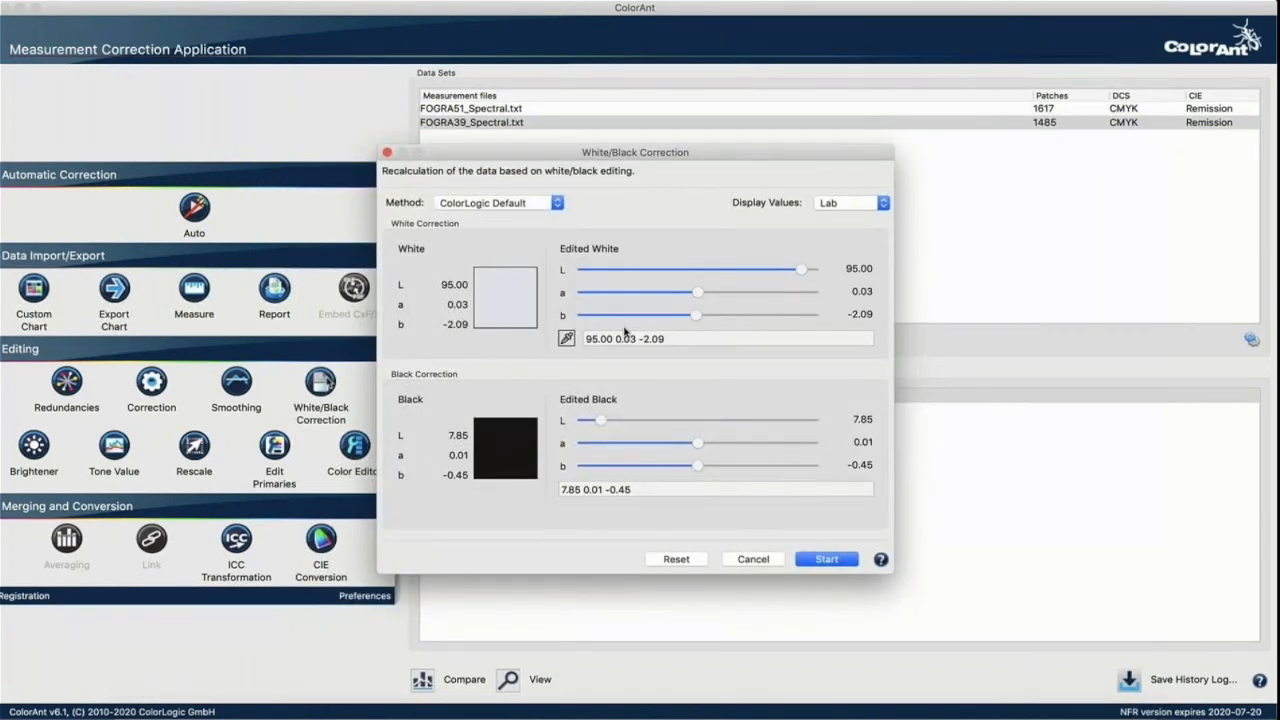
pyautogui.click(481, 204)
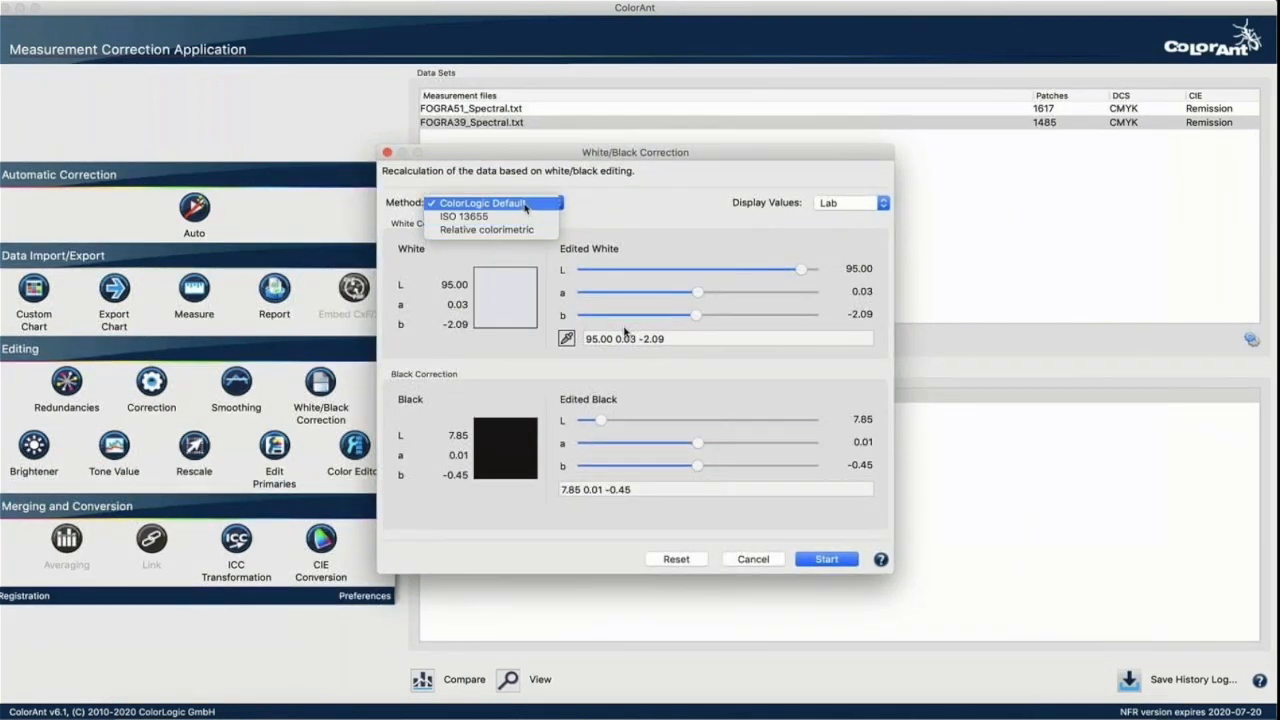
pyautogui.click(525, 205)
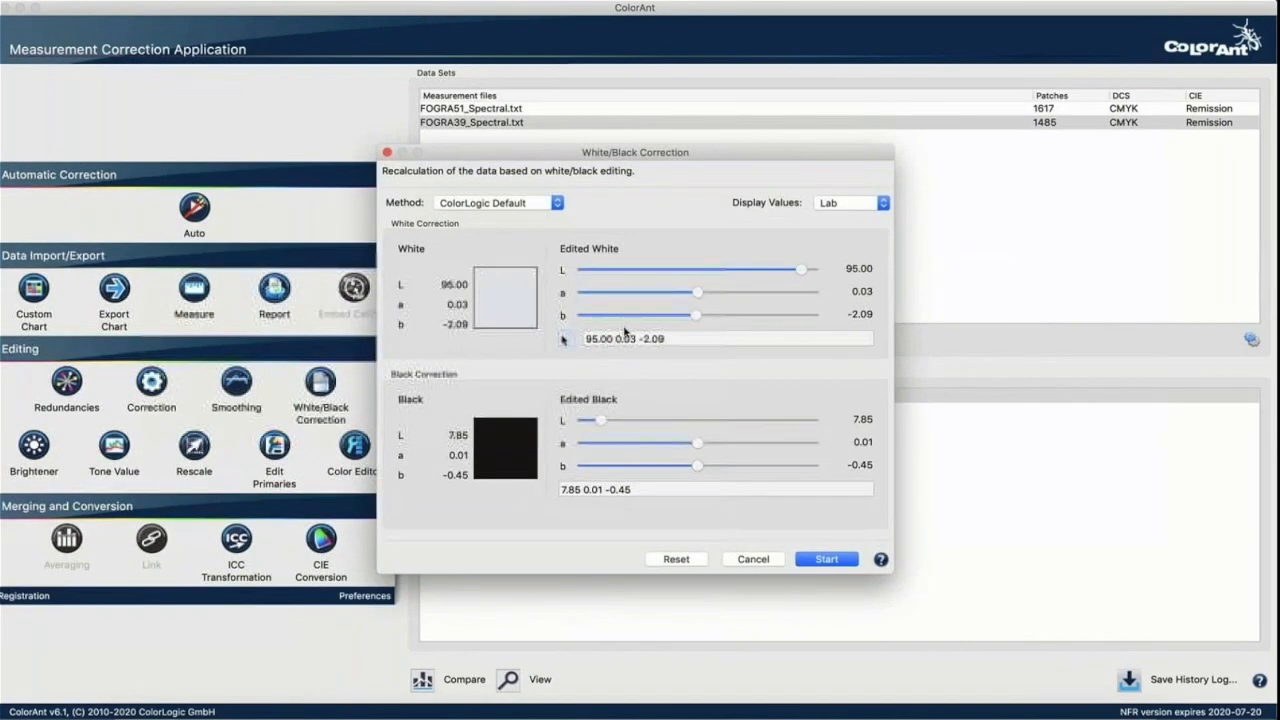
pyautogui.click(566, 338)
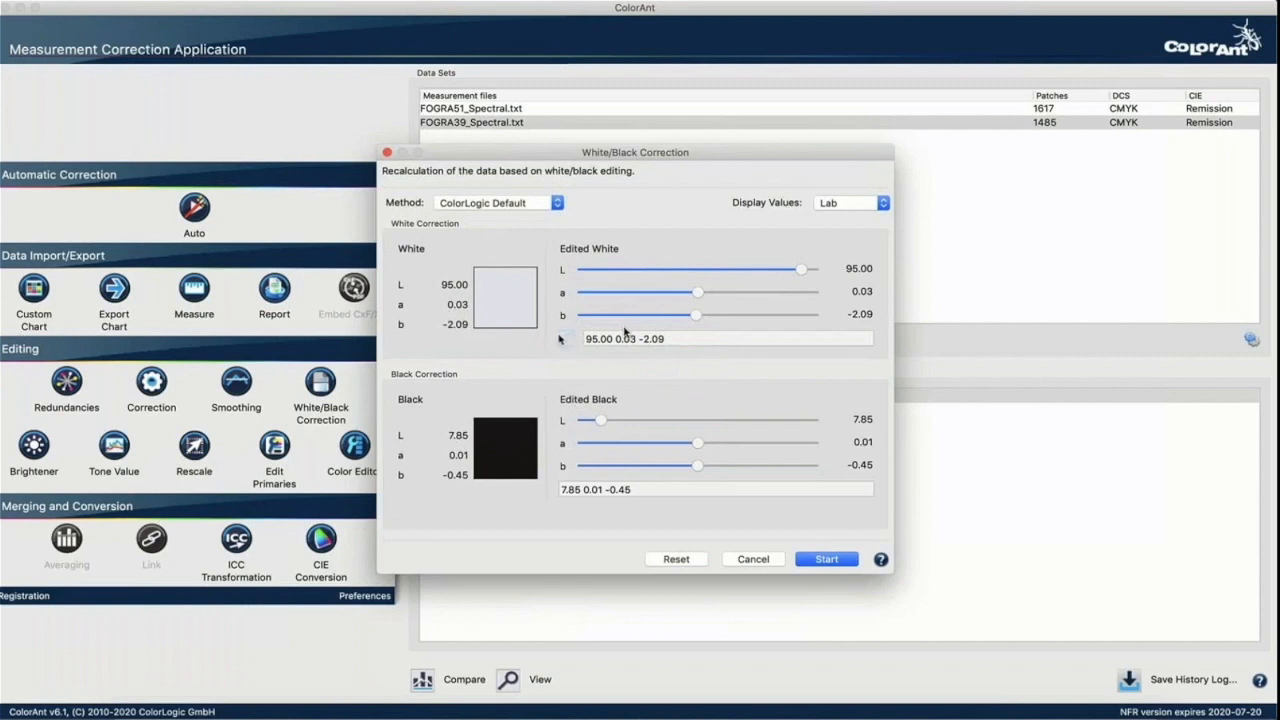
pyautogui.click(566, 339)
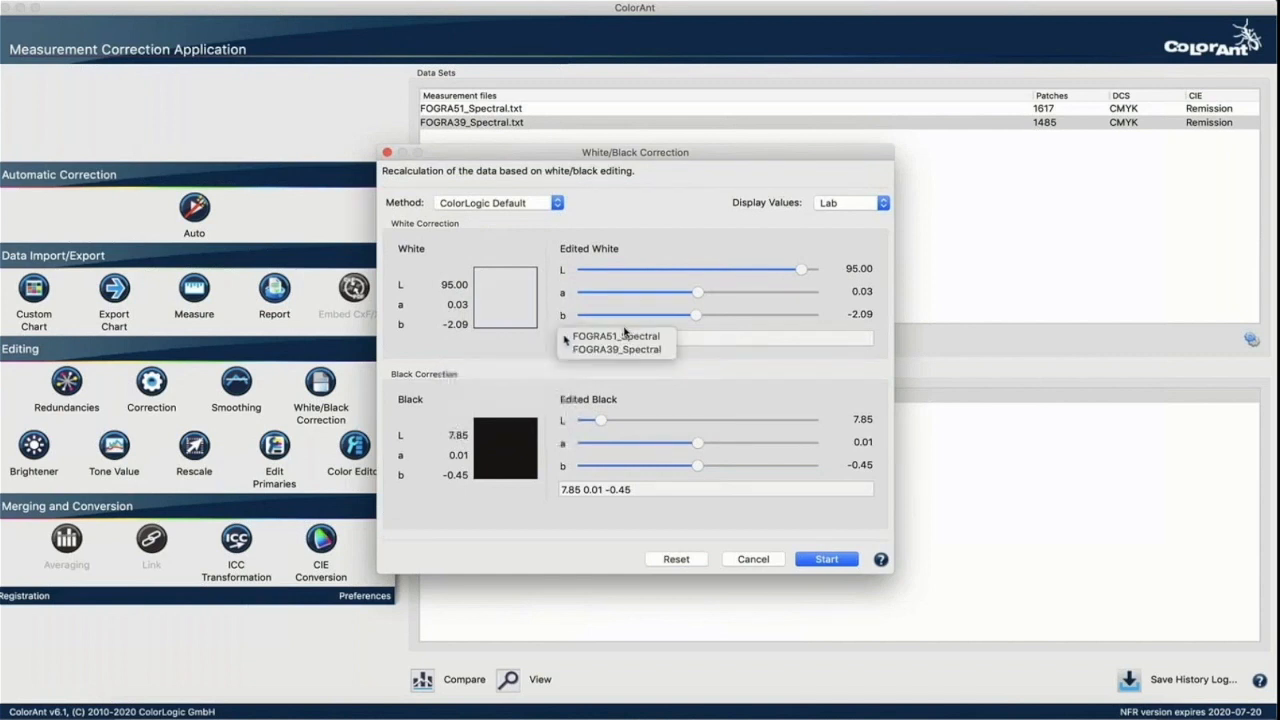
pyautogui.click(623, 336)
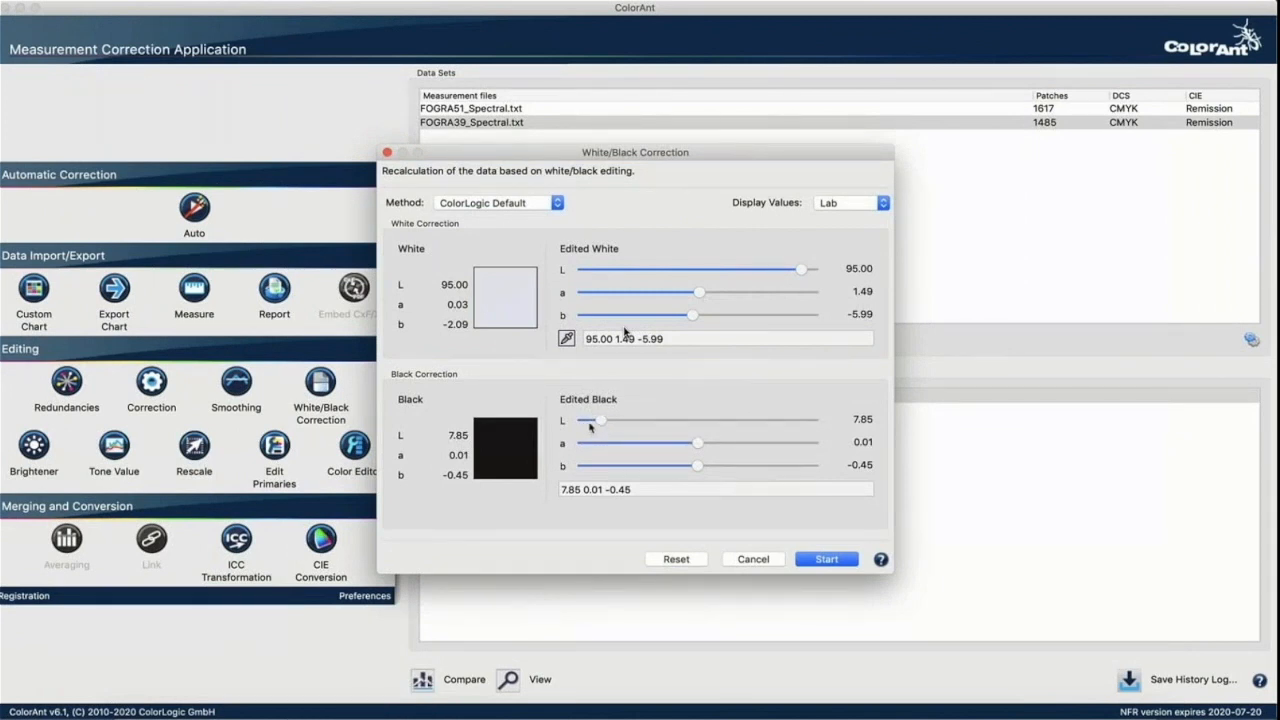
pyautogui.click(808, 563)
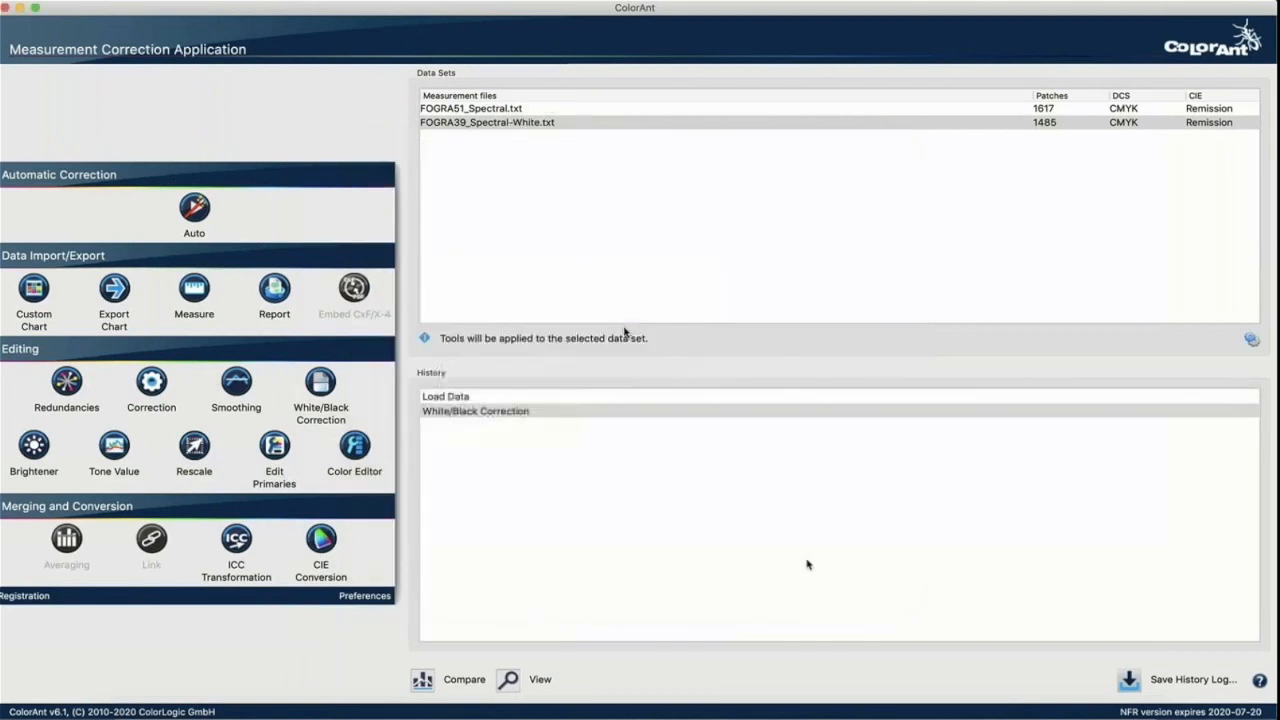
# Step: Compare the Remission data of FOGRA39_Spectral.txt with FOGRA39_Spectral-White.txt and view the color difference graph
pyautogui.click(533, 126)
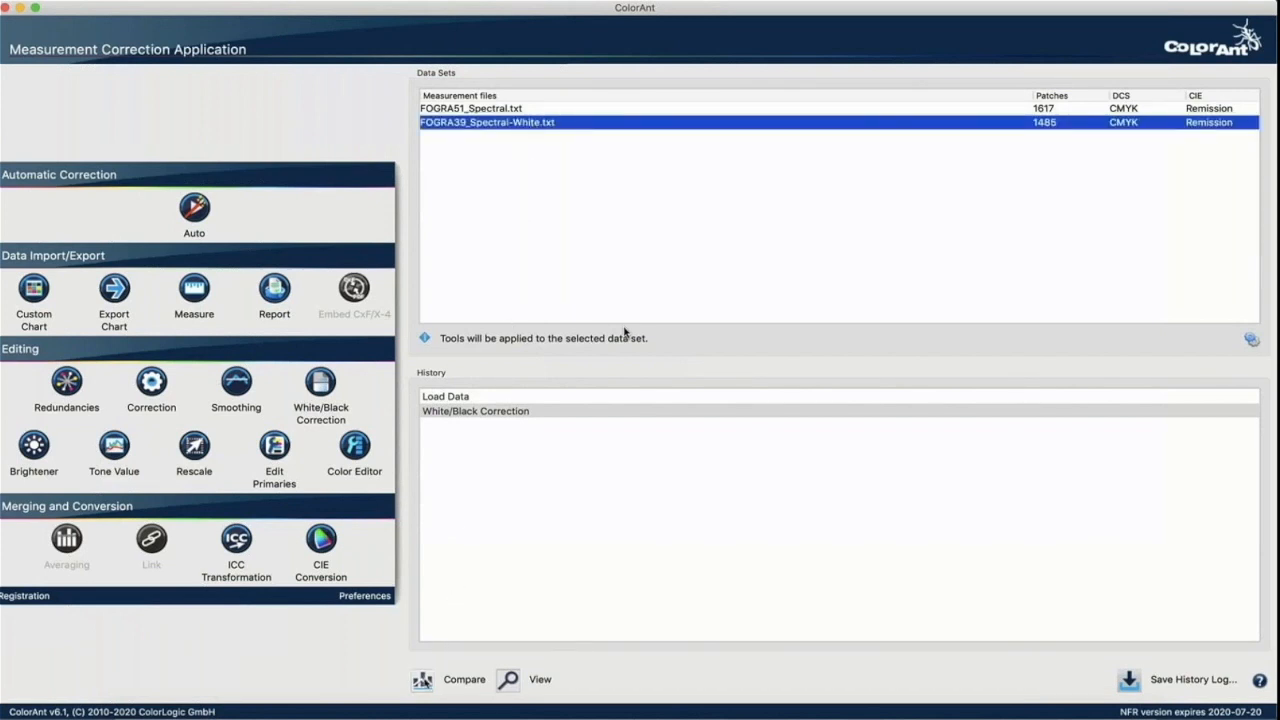
pyautogui.click(424, 680)
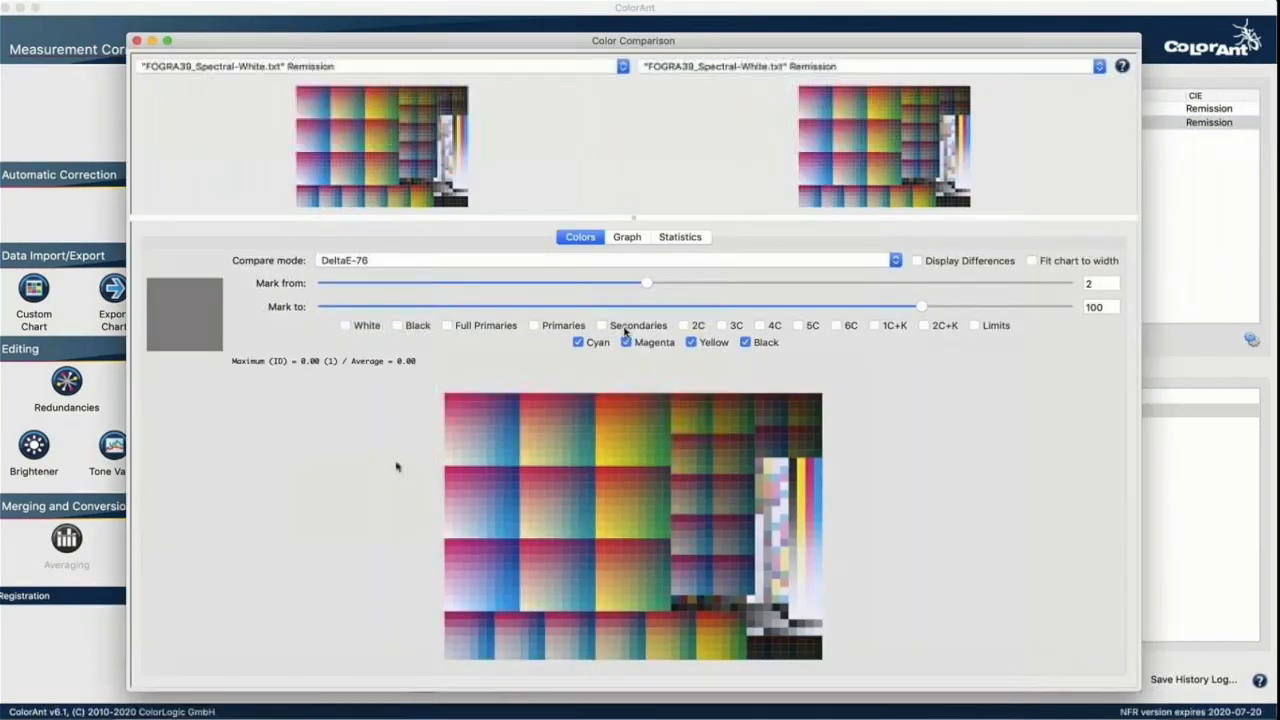
pyautogui.click(418, 66)
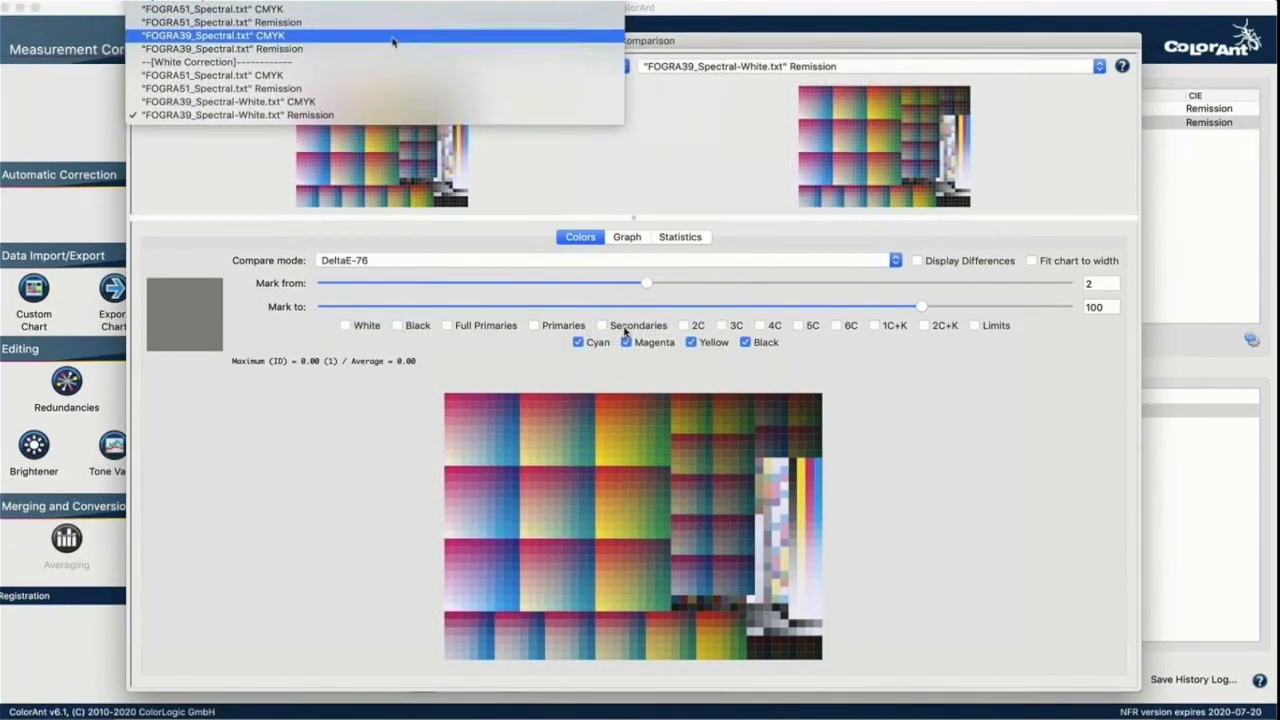
pyautogui.click(390, 49)
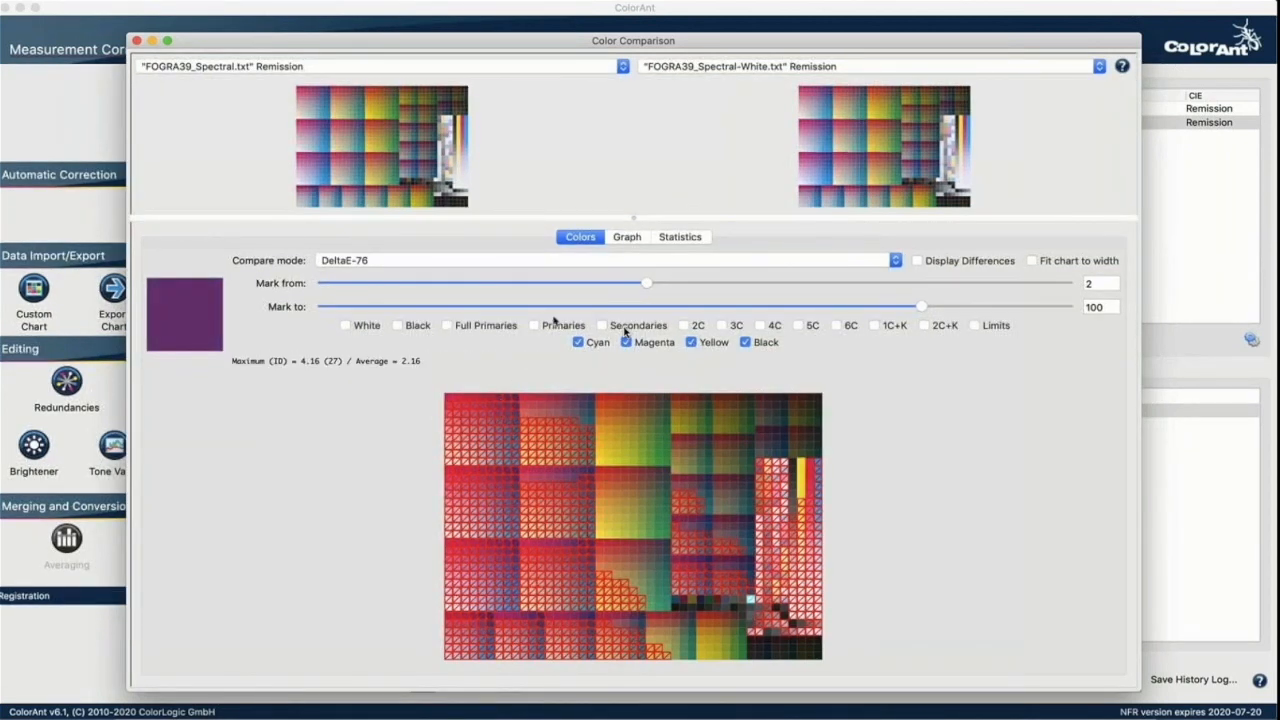
pyautogui.click(628, 237)
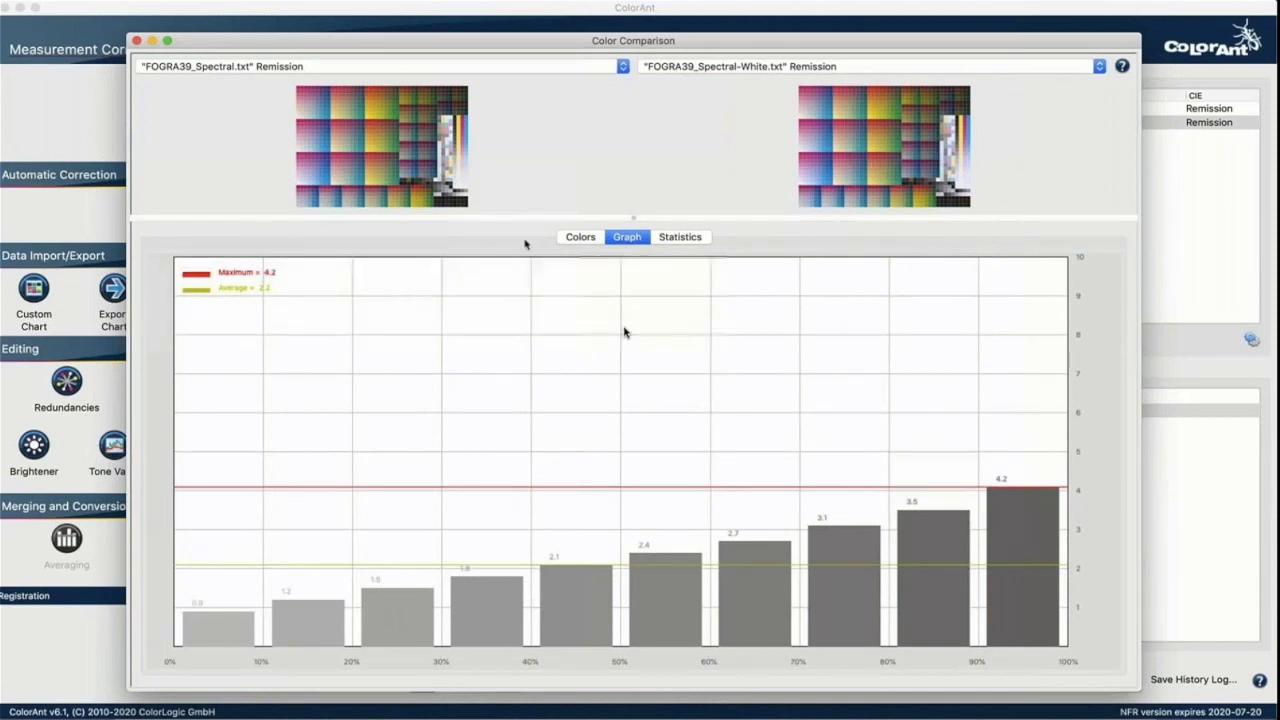
# Step: Set the color comparison mode to DeltaE-2000 and view the difference graph again
pyautogui.click(580, 237)
pyautogui.click(490, 262)
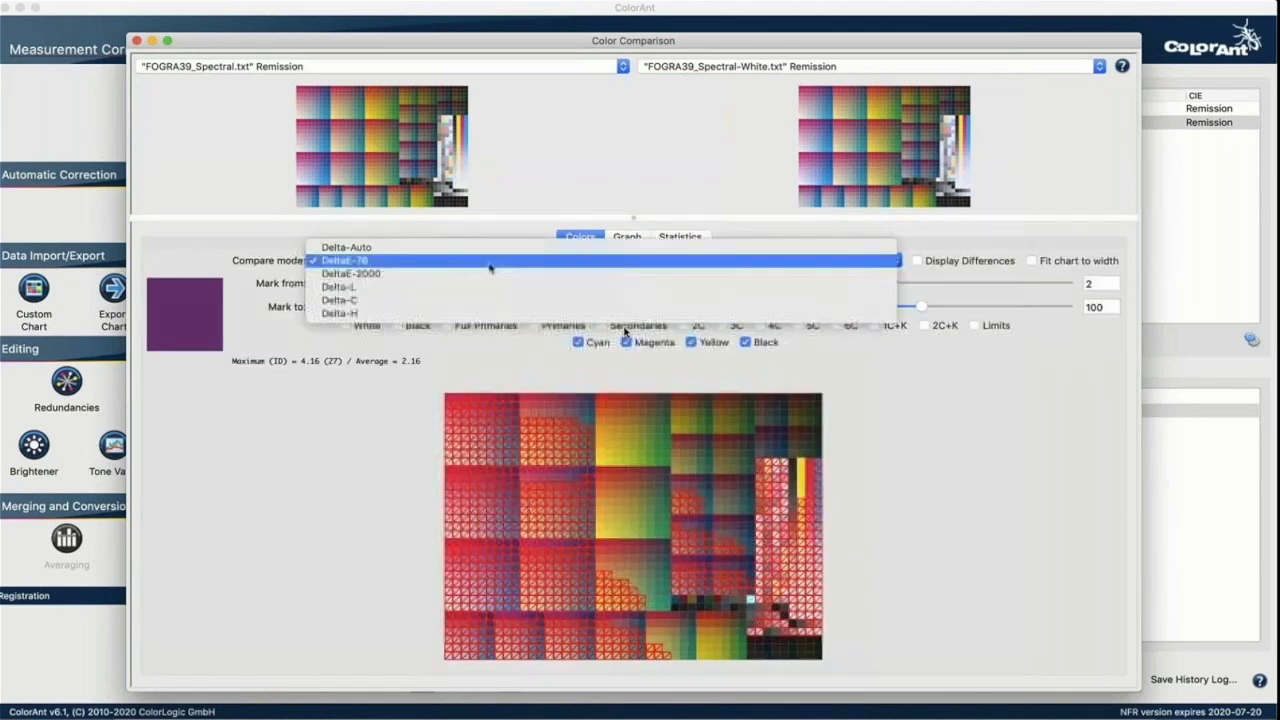
pyautogui.click(491, 276)
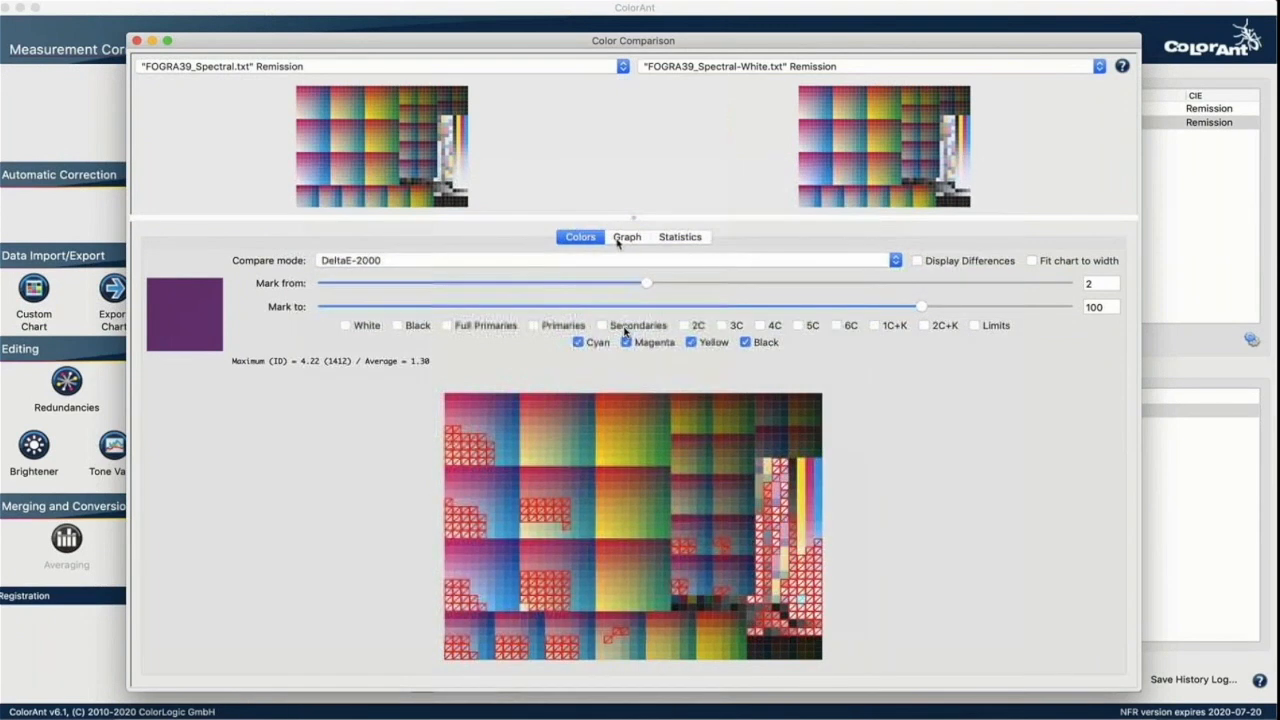
pyautogui.click(620, 238)
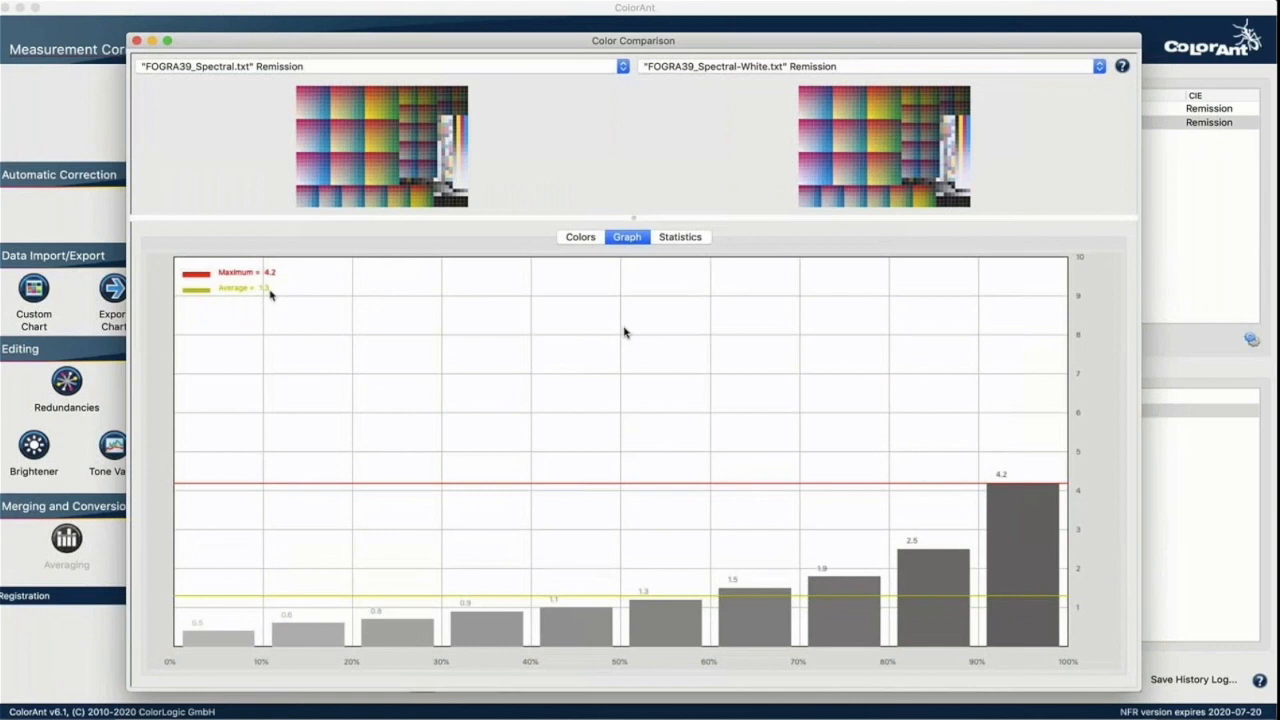
# Step: Mark the compared patches whose difference starts from 3, and close the color comparison
pyautogui.click(563, 241)
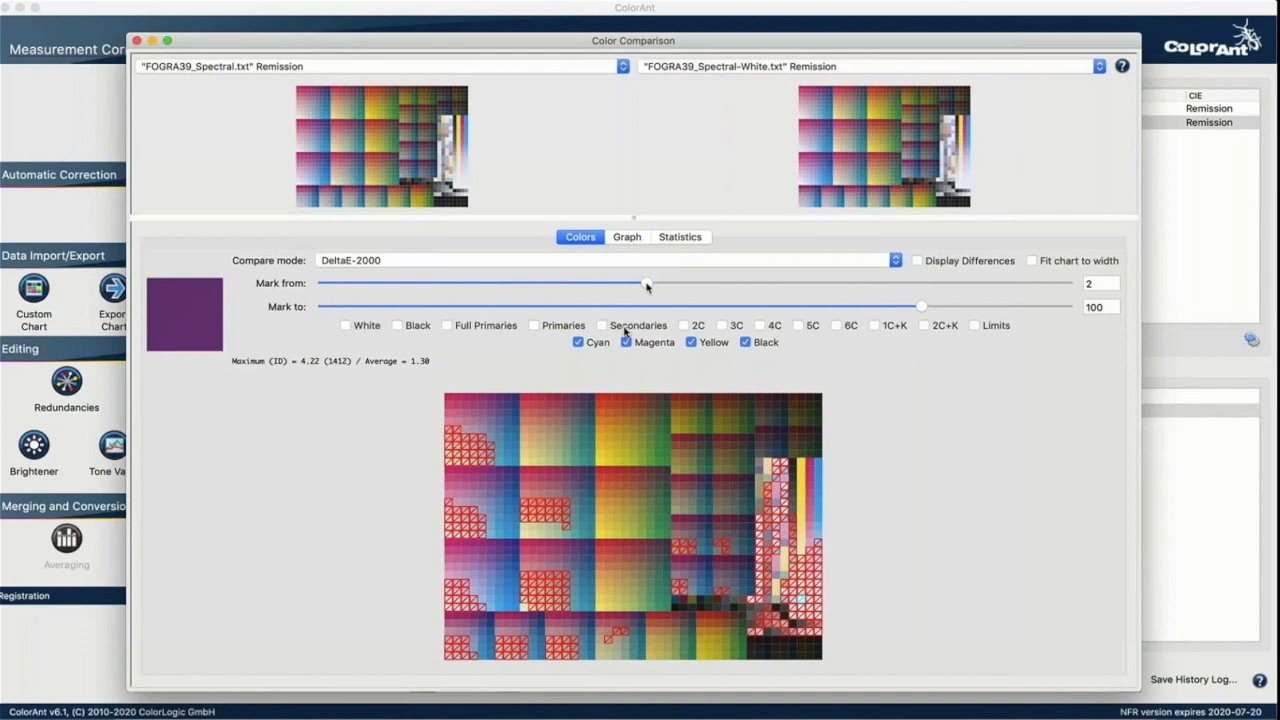
pyautogui.moveTo(646, 287); pyautogui.dragTo(672, 288)
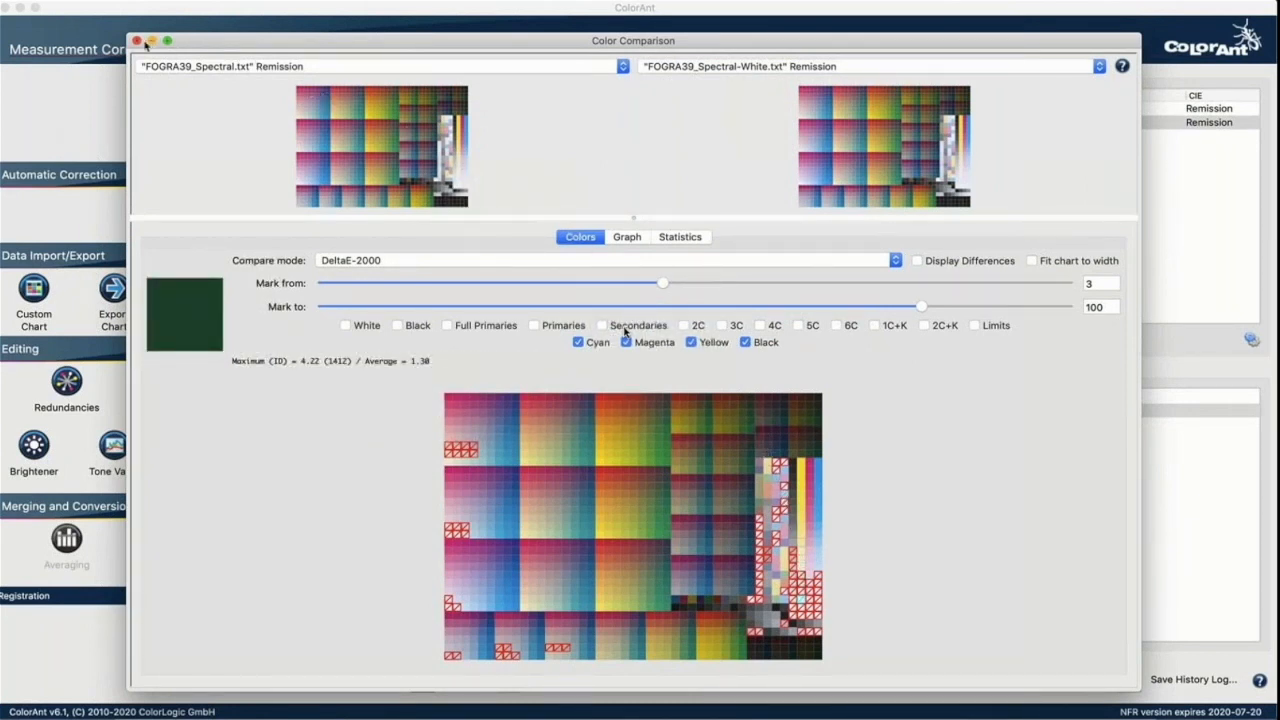
pyautogui.click(137, 42)
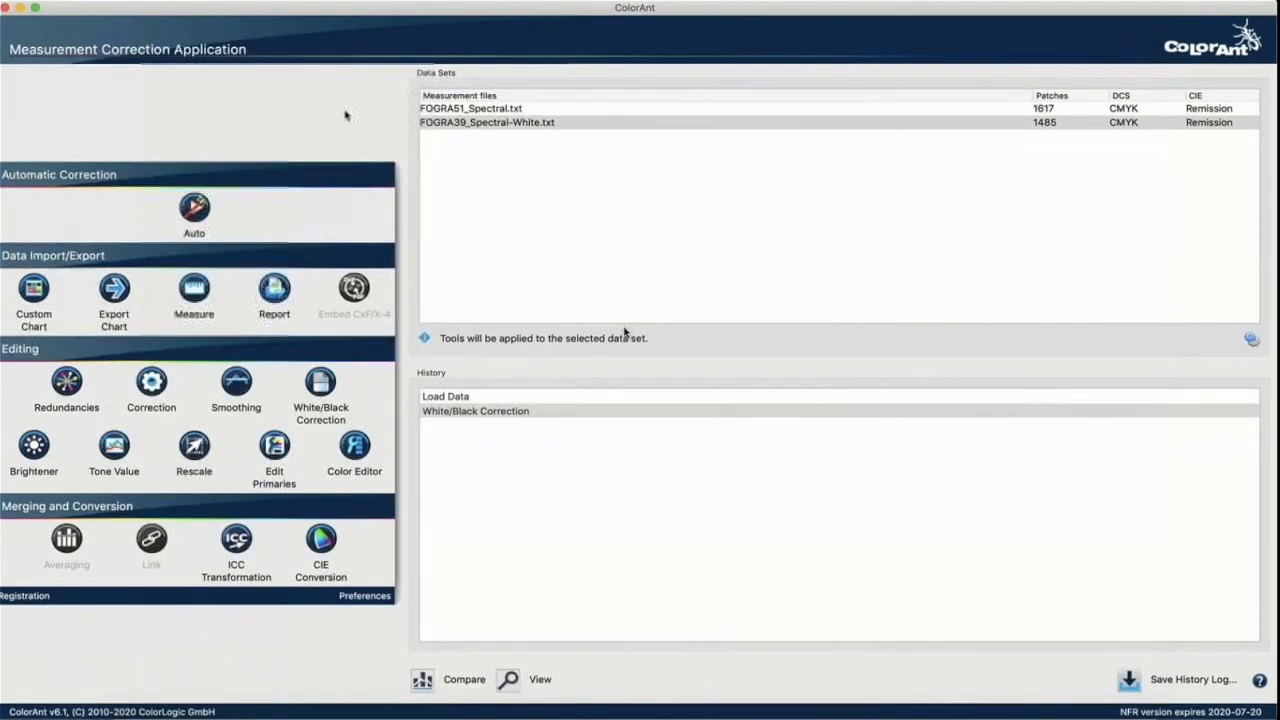
# Step: Review the White/Black Correction values and white source choices for FOGRA39_Spectral-White.txt, and leave without applying a correction
pyautogui.click(443, 123)
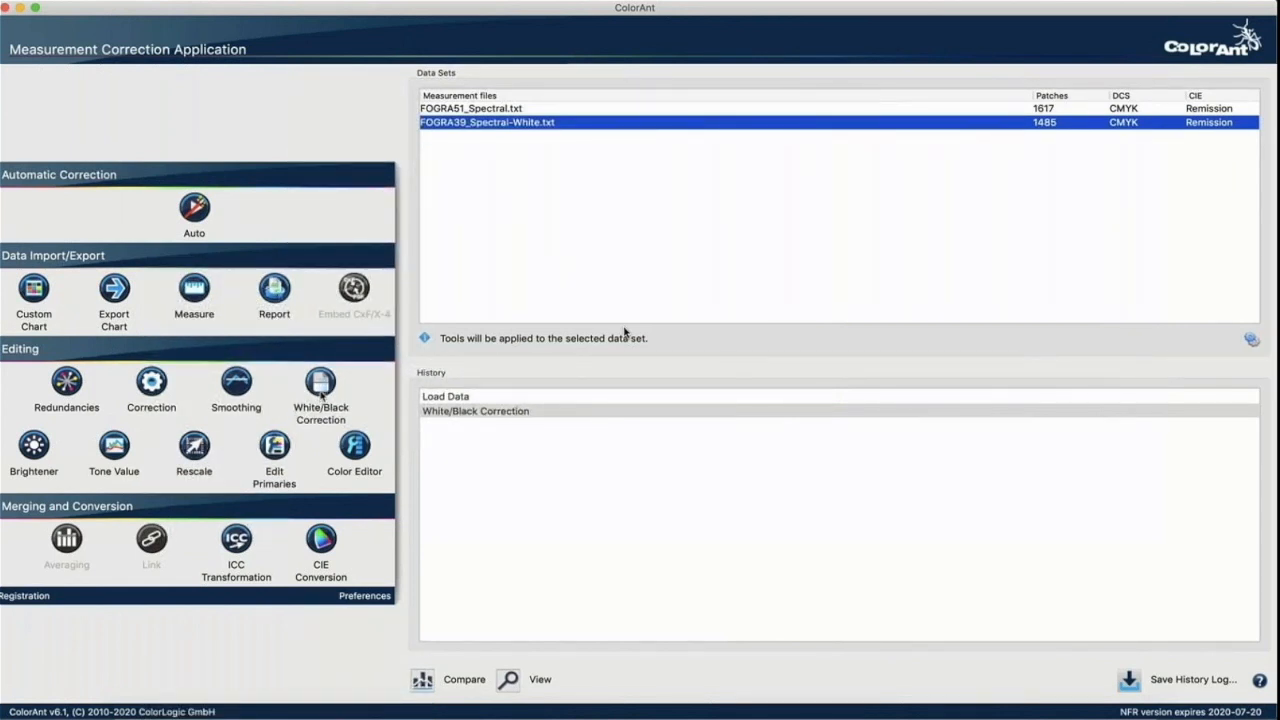
pyautogui.click(321, 390)
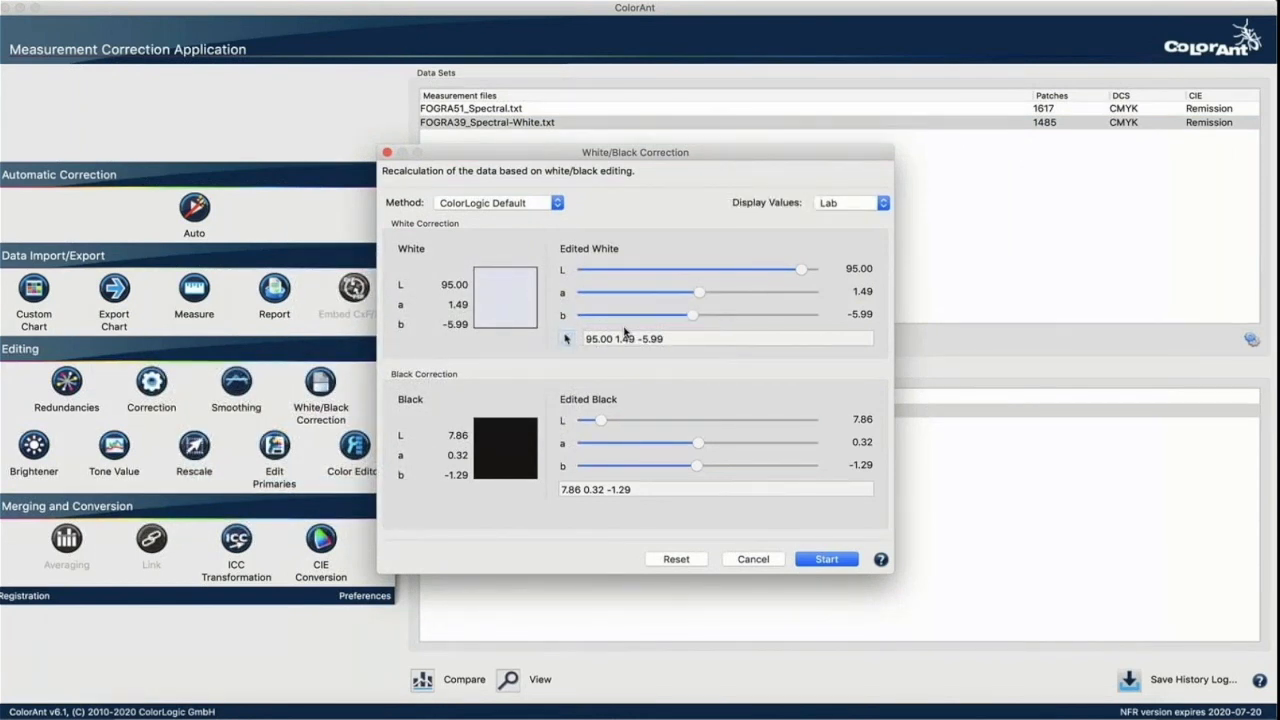
pyautogui.click(566, 338)
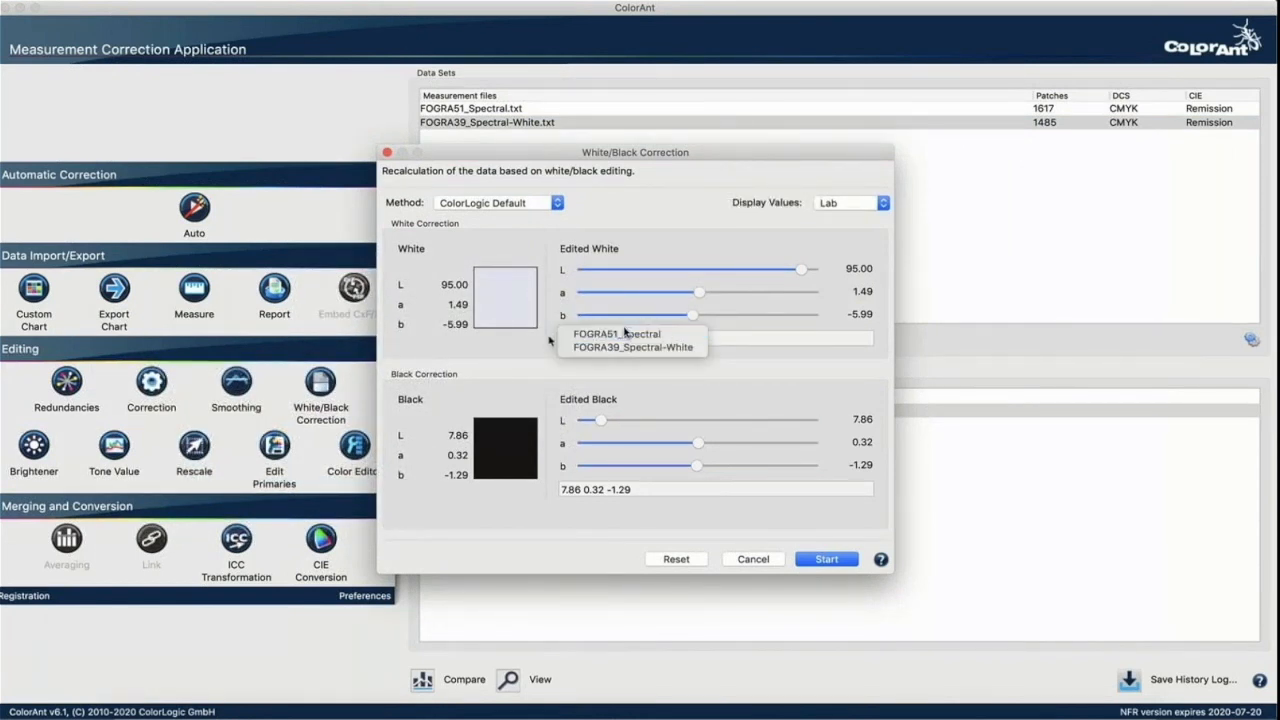
pyautogui.click(547, 341)
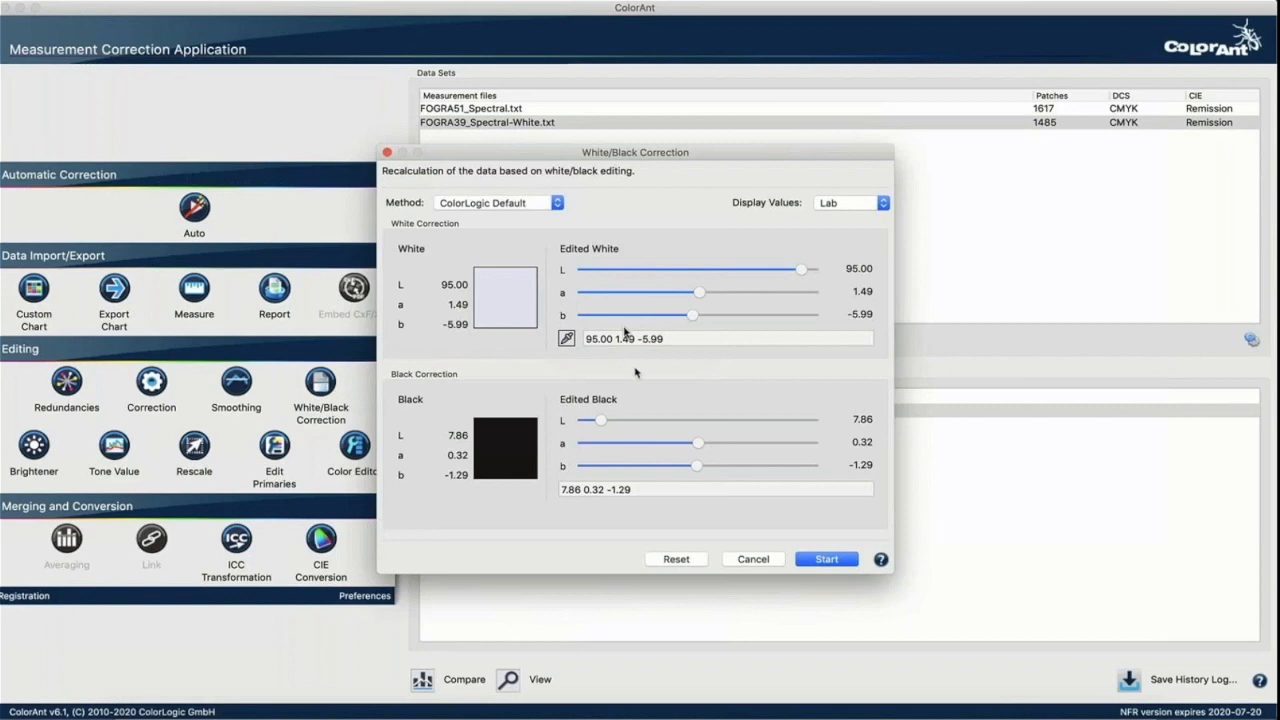
pyautogui.click(751, 560)
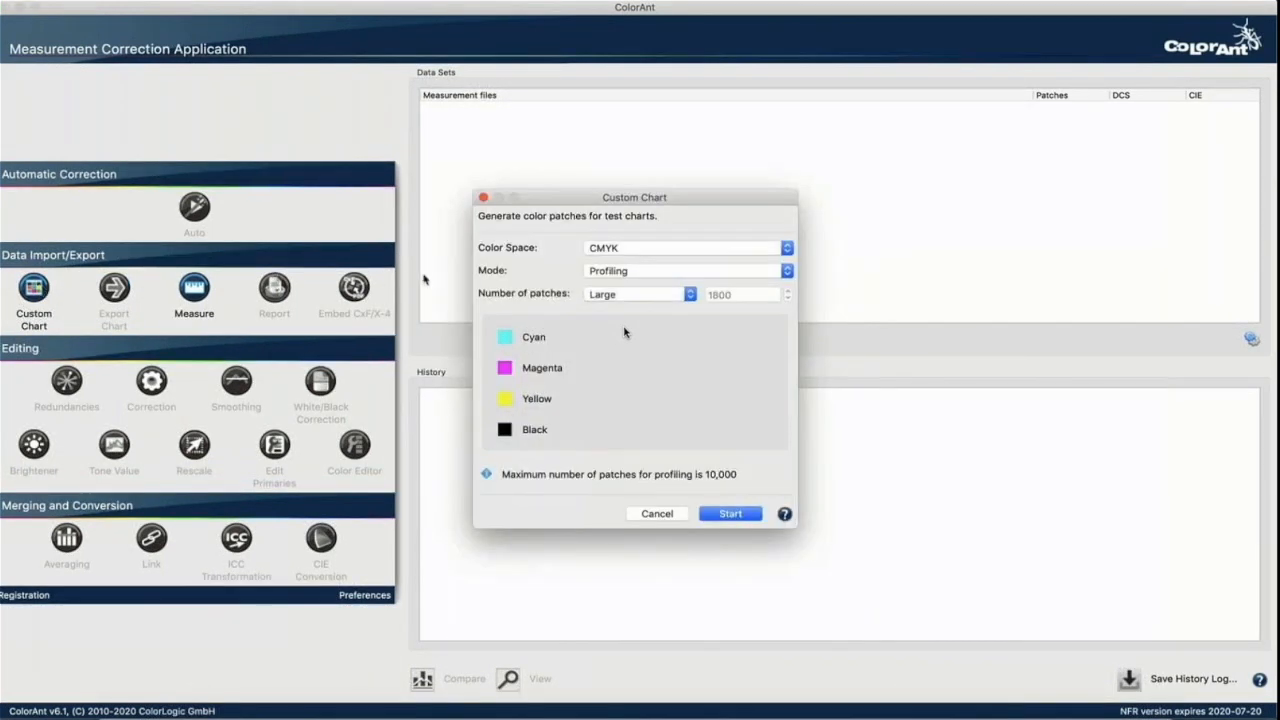
# Step: Set the custom chart's color space to RGB
pyautogui.click(605, 251)
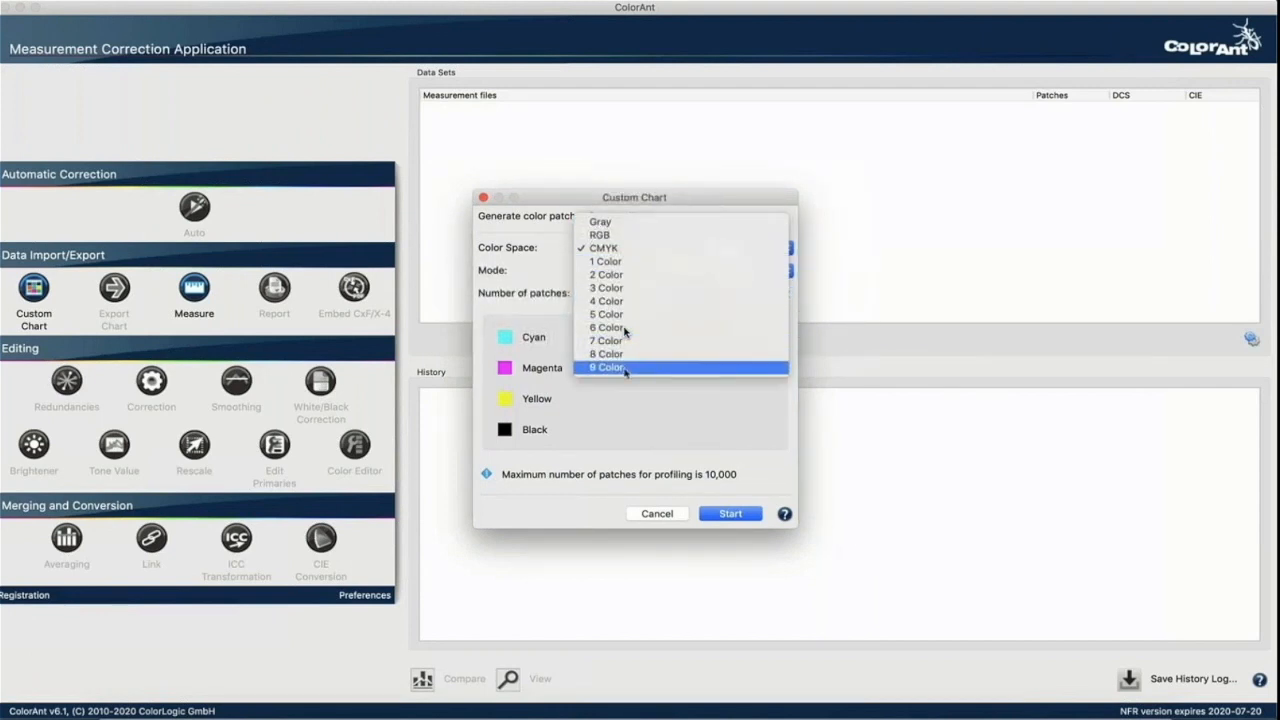
pyautogui.click(617, 238)
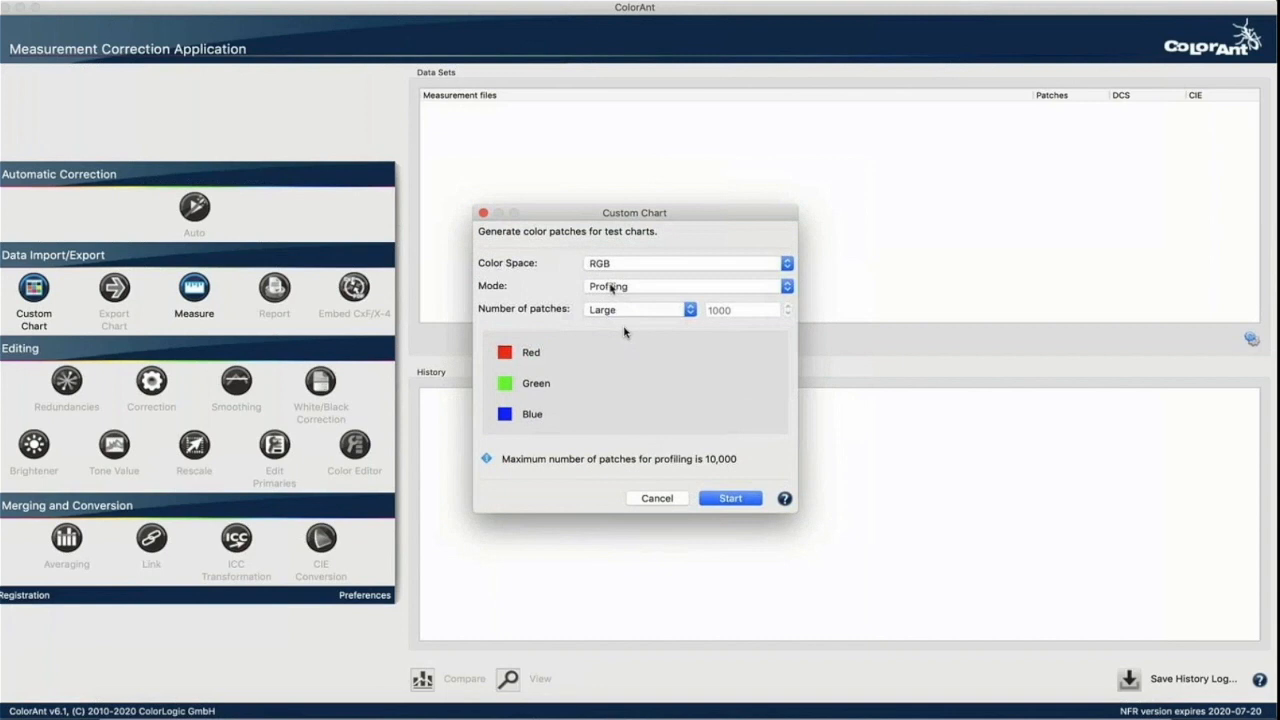
# Step: Try the Profile Updating mode for the RGB chart and check its patch number choices, keeping Small
pyautogui.click(611, 287)
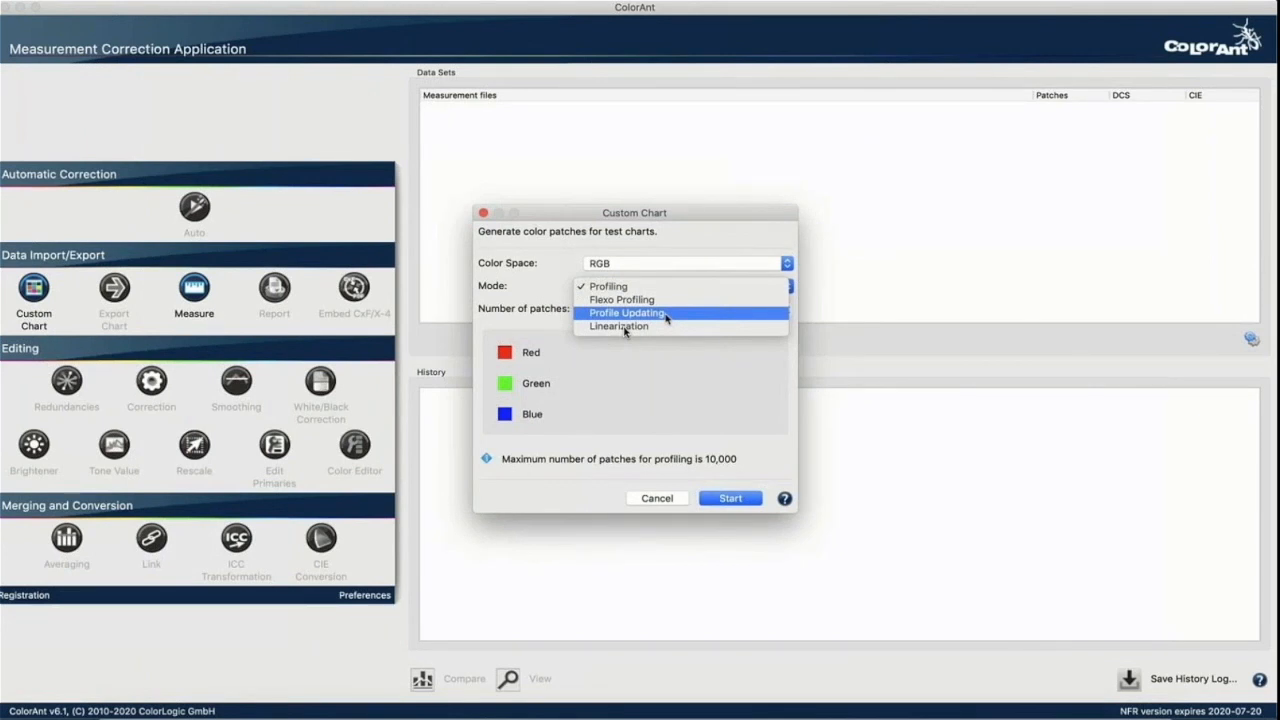
pyautogui.click(665, 314)
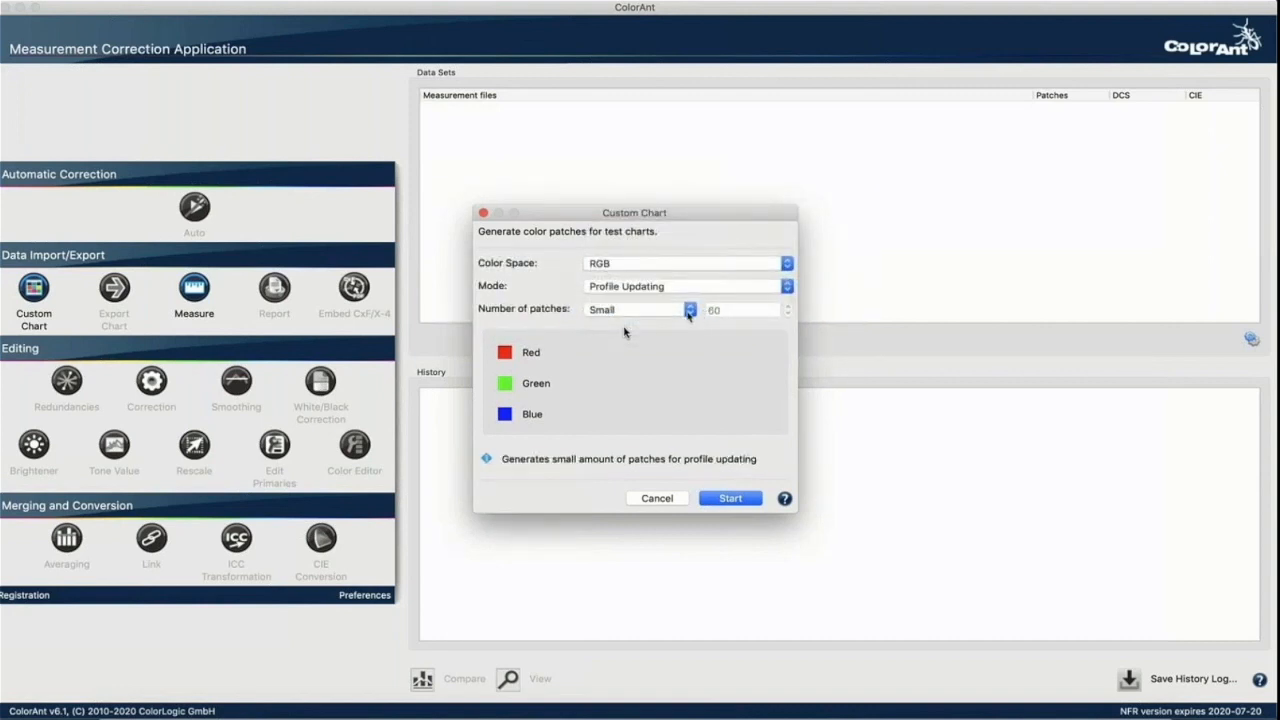
pyautogui.click(690, 312)
pyautogui.click(608, 322)
pyautogui.click(680, 312)
pyautogui.click(673, 298)
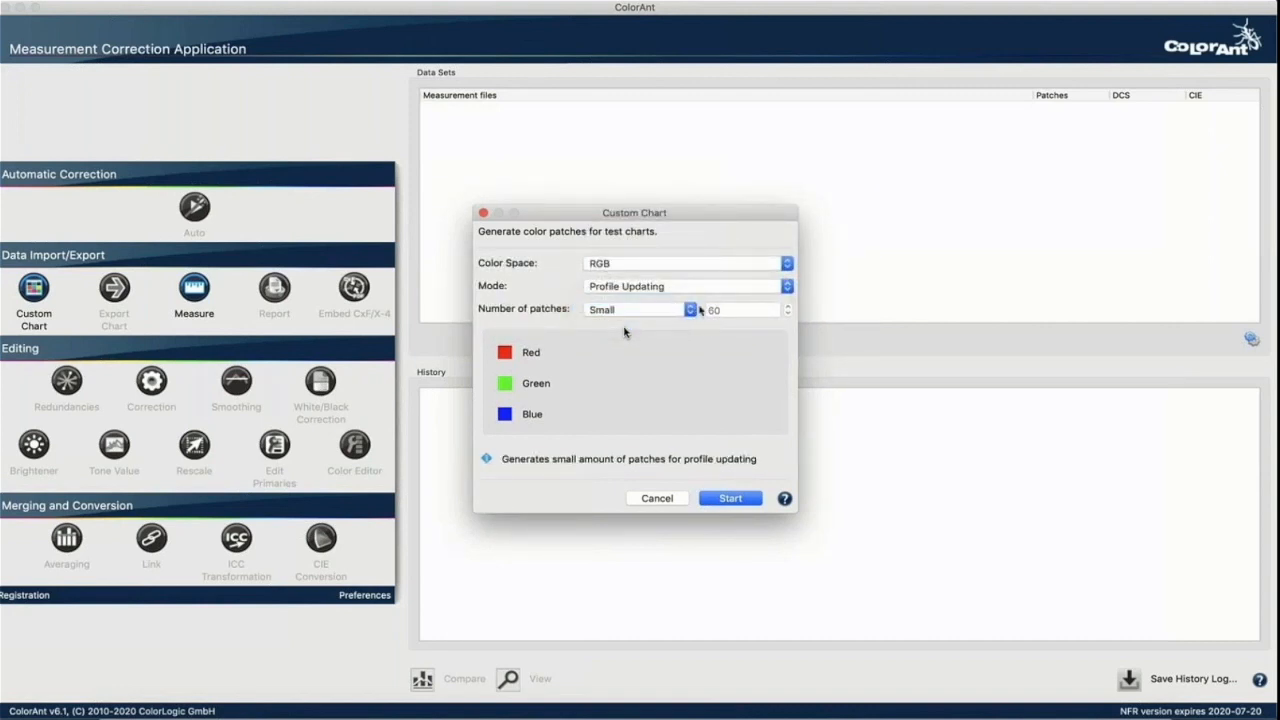
# Step: Generate the RGB custom chart in Profiling mode with the Large number of patches
pyautogui.click(700, 290)
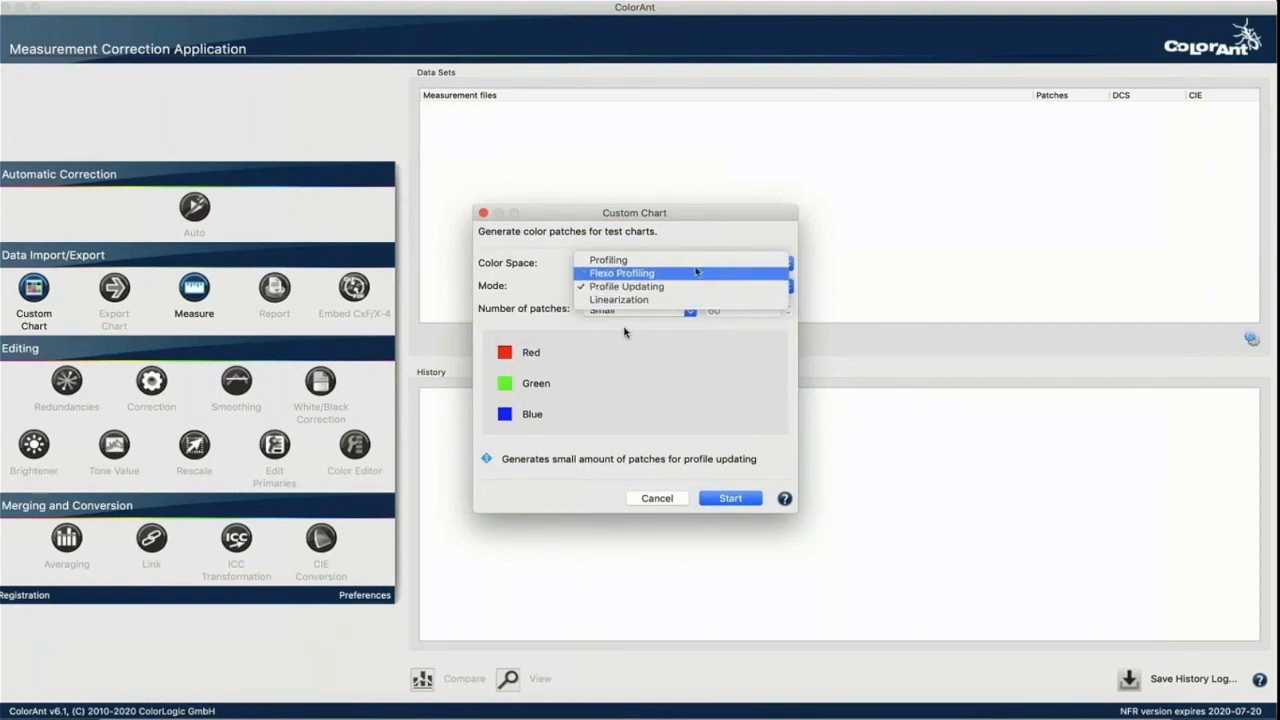
pyautogui.click(695, 262)
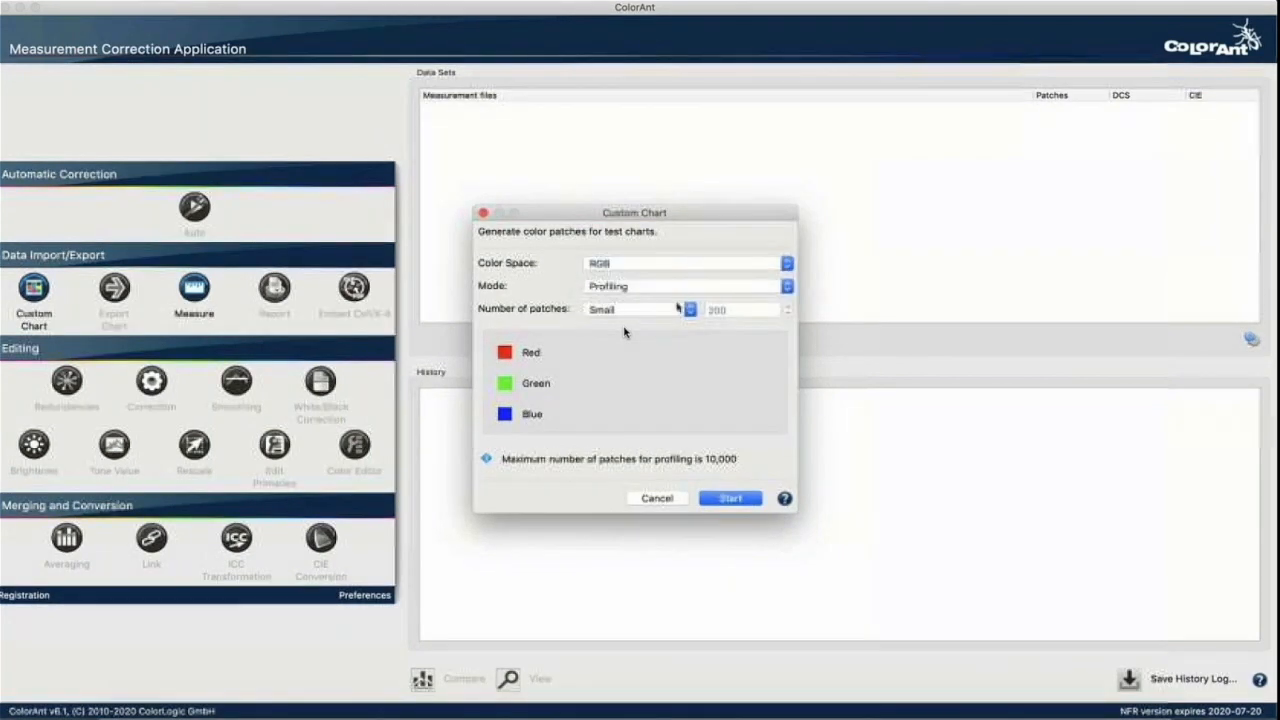
pyautogui.click(651, 310)
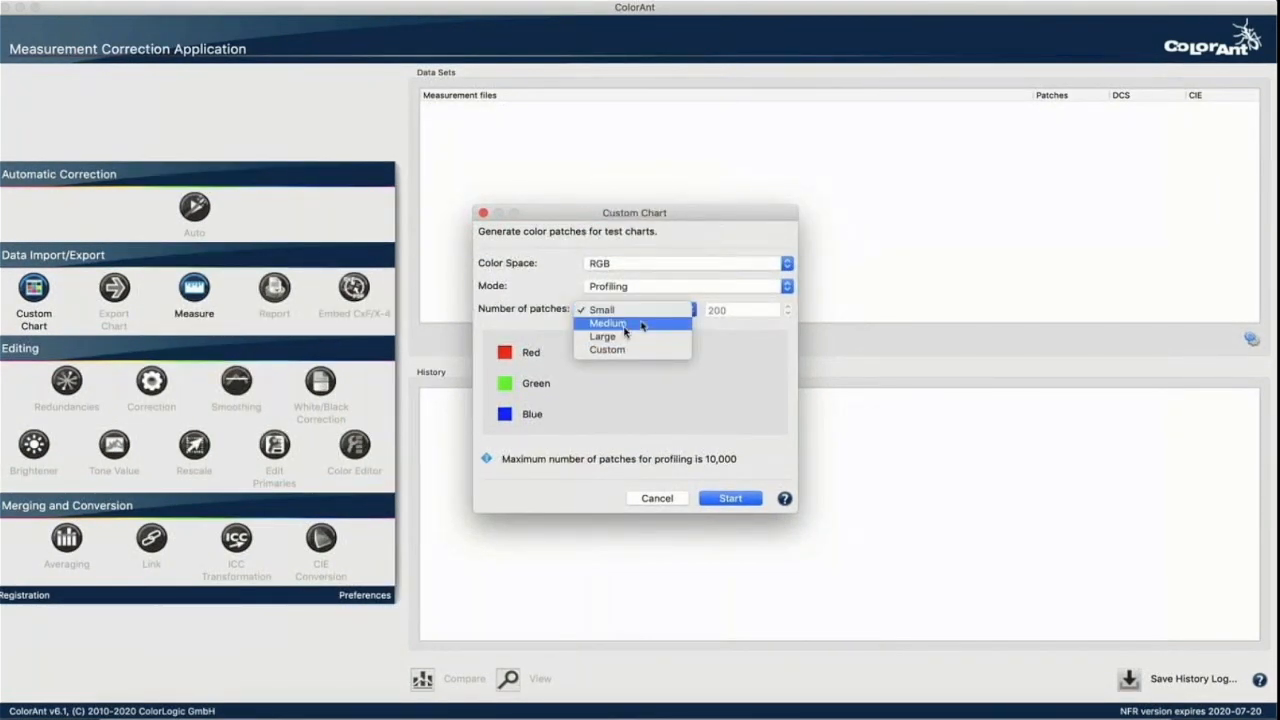
pyautogui.click(640, 335)
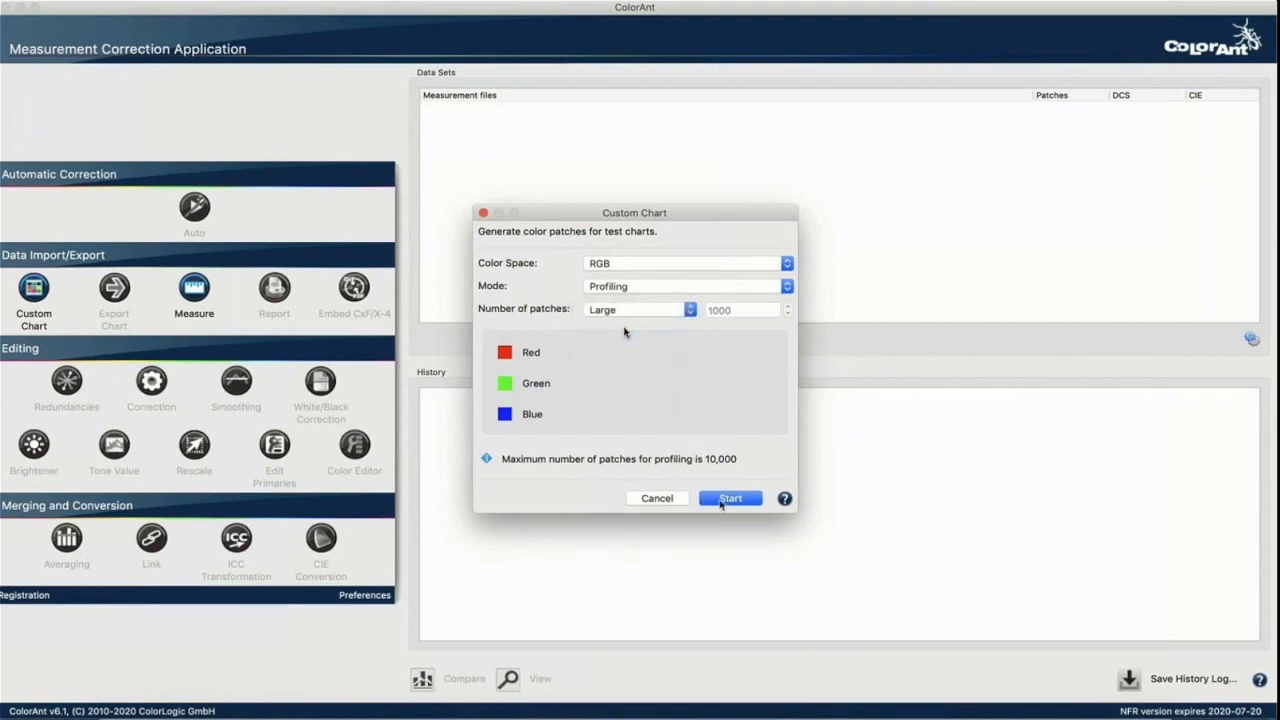
pyautogui.click(720, 499)
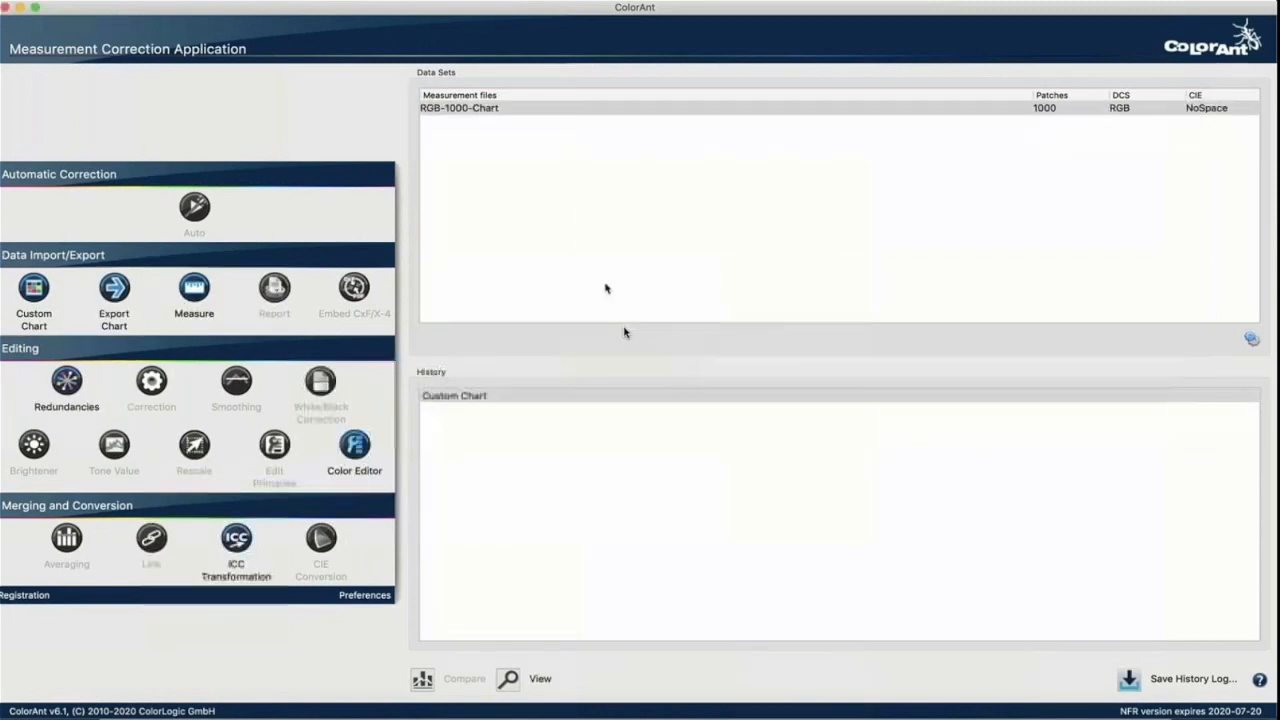
# Step: View the patches of RGB-1000-Chart in 2D, close the view and deselect the chart
pyautogui.click(494, 112)
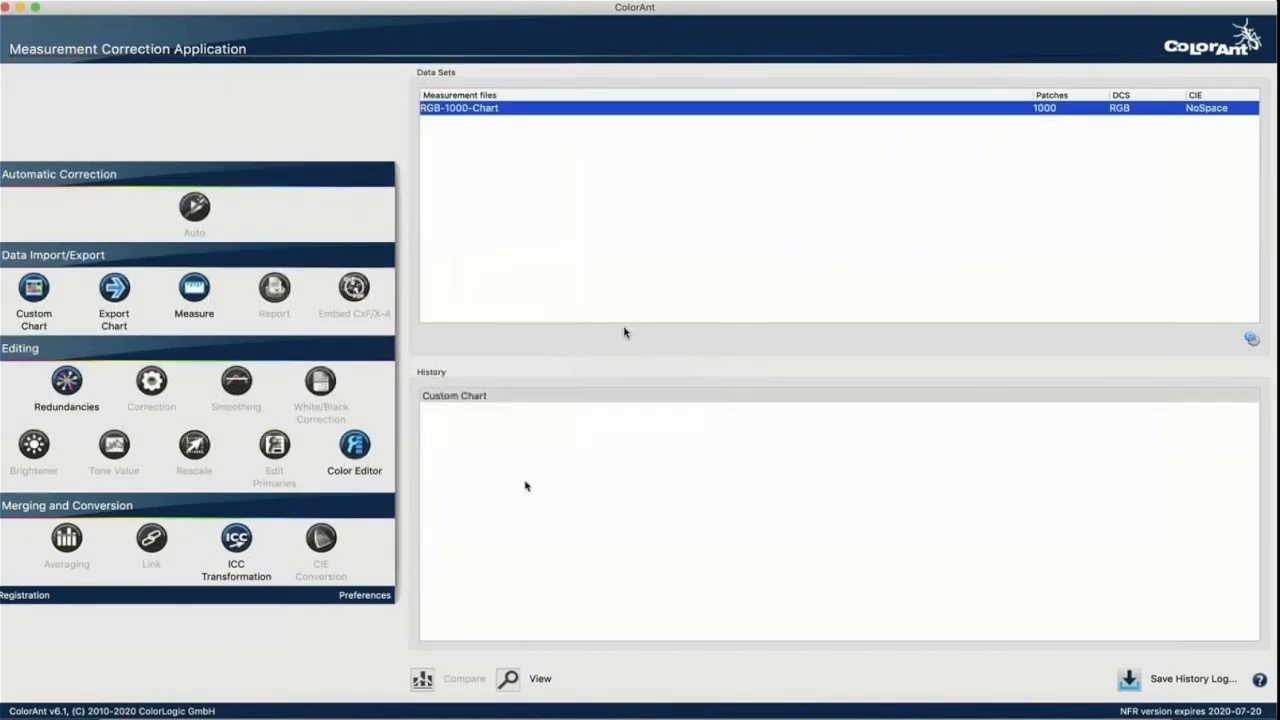
pyautogui.click(510, 678)
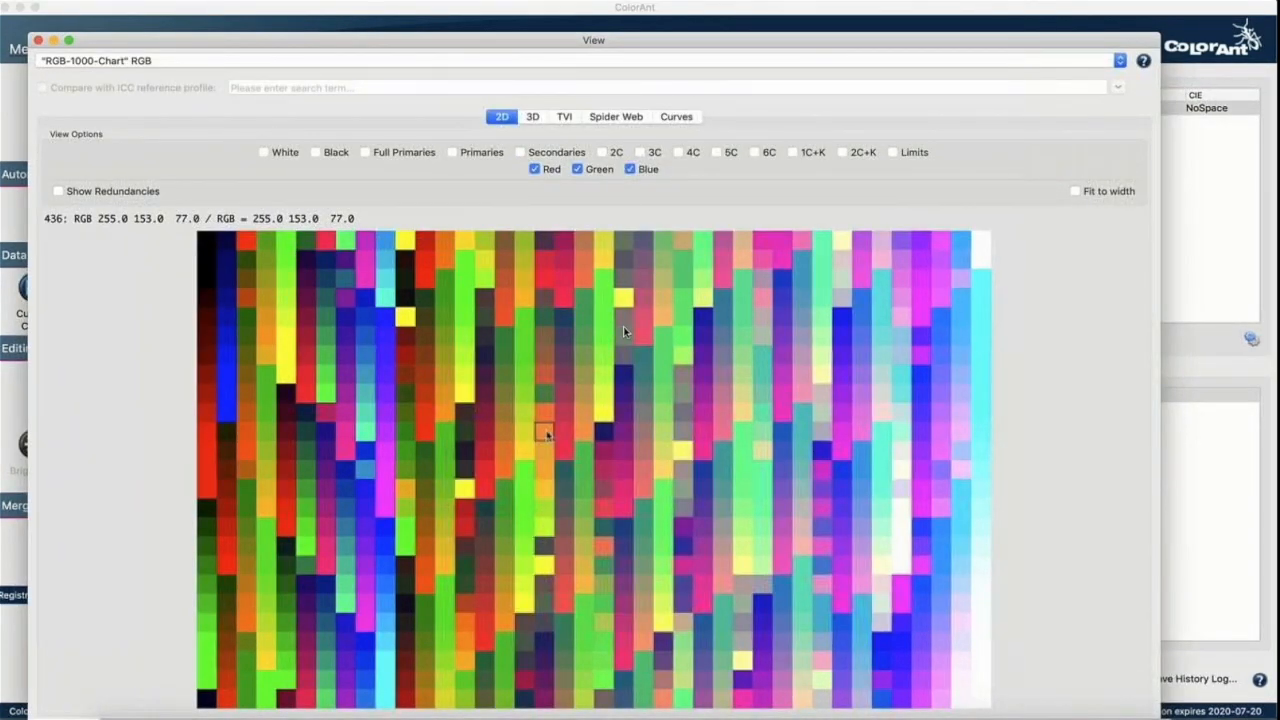
pyautogui.click(38, 40)
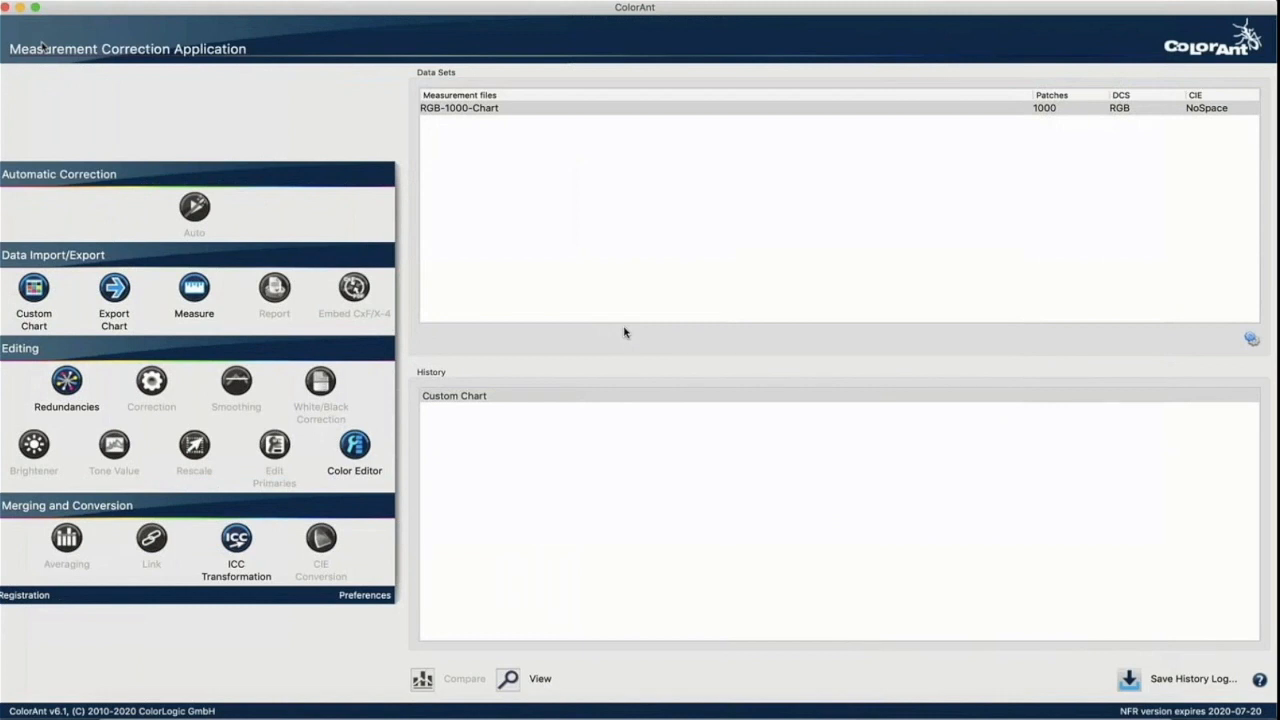
pyautogui.click(474, 143)
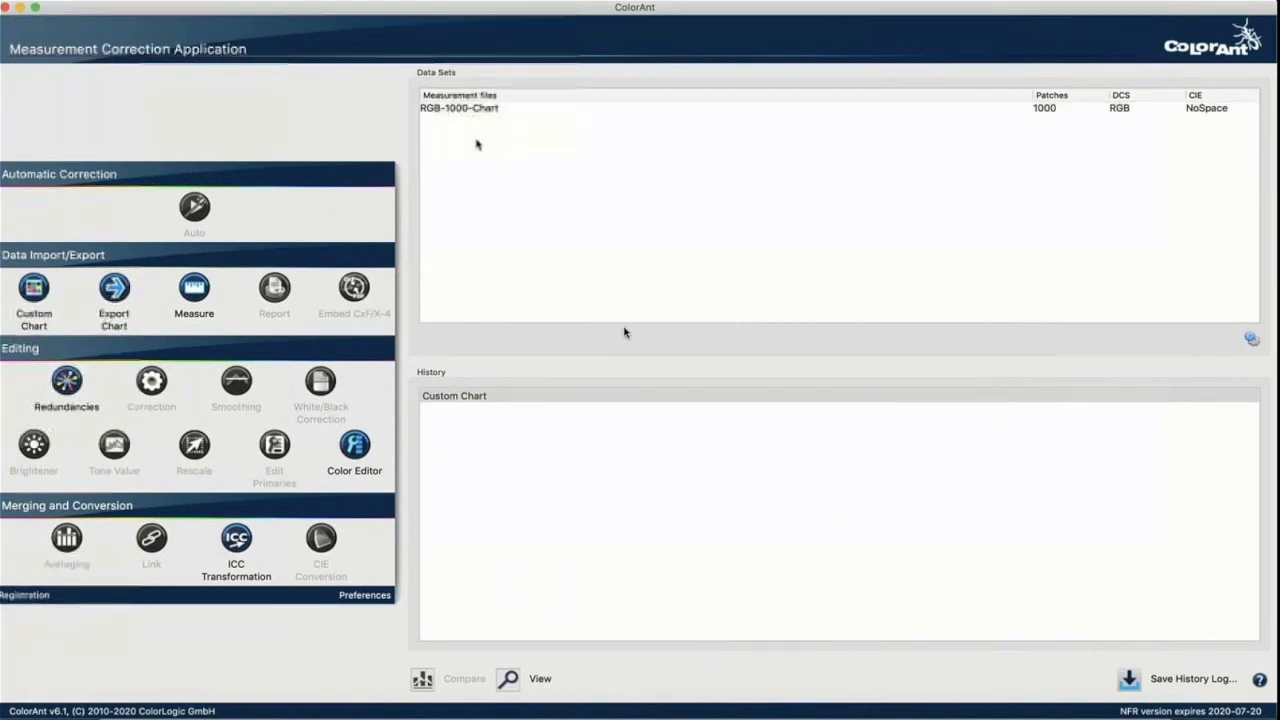
# Step: Generate a CMYK custom chart in Profiling mode with a custom number of 1400 patches
pyautogui.click(35, 289)
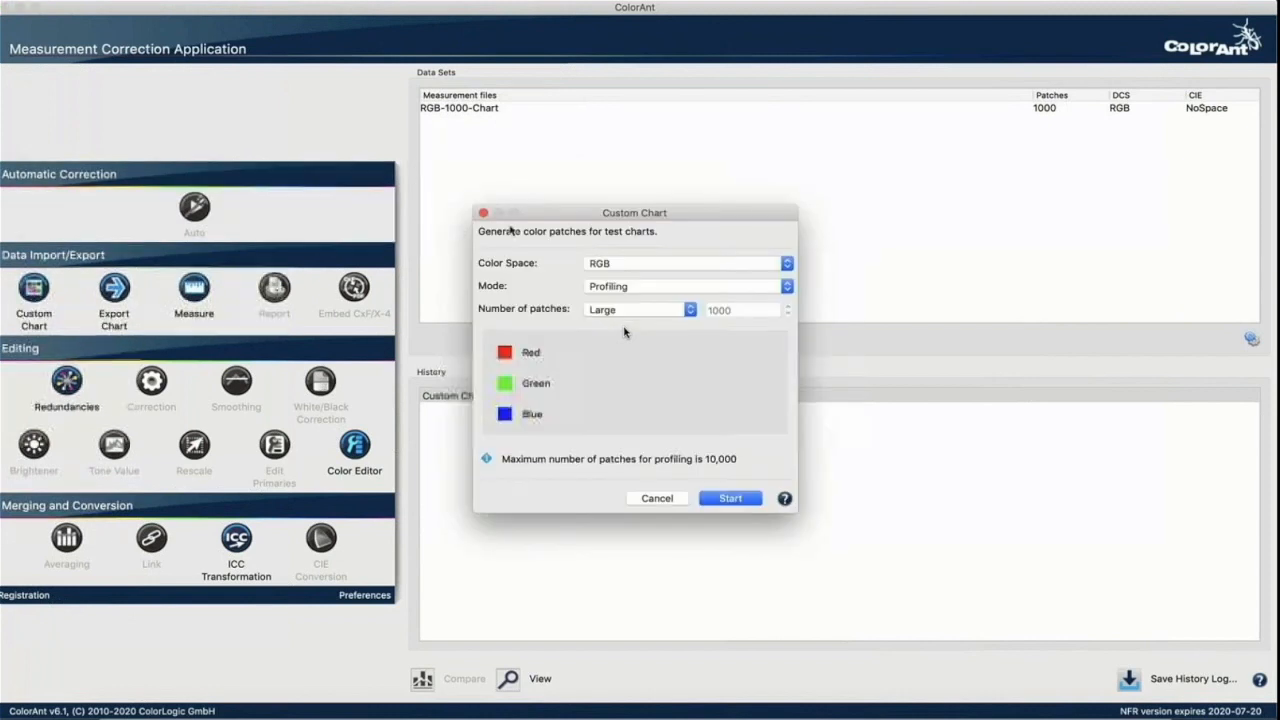
pyautogui.click(599, 265)
pyautogui.press('Down')
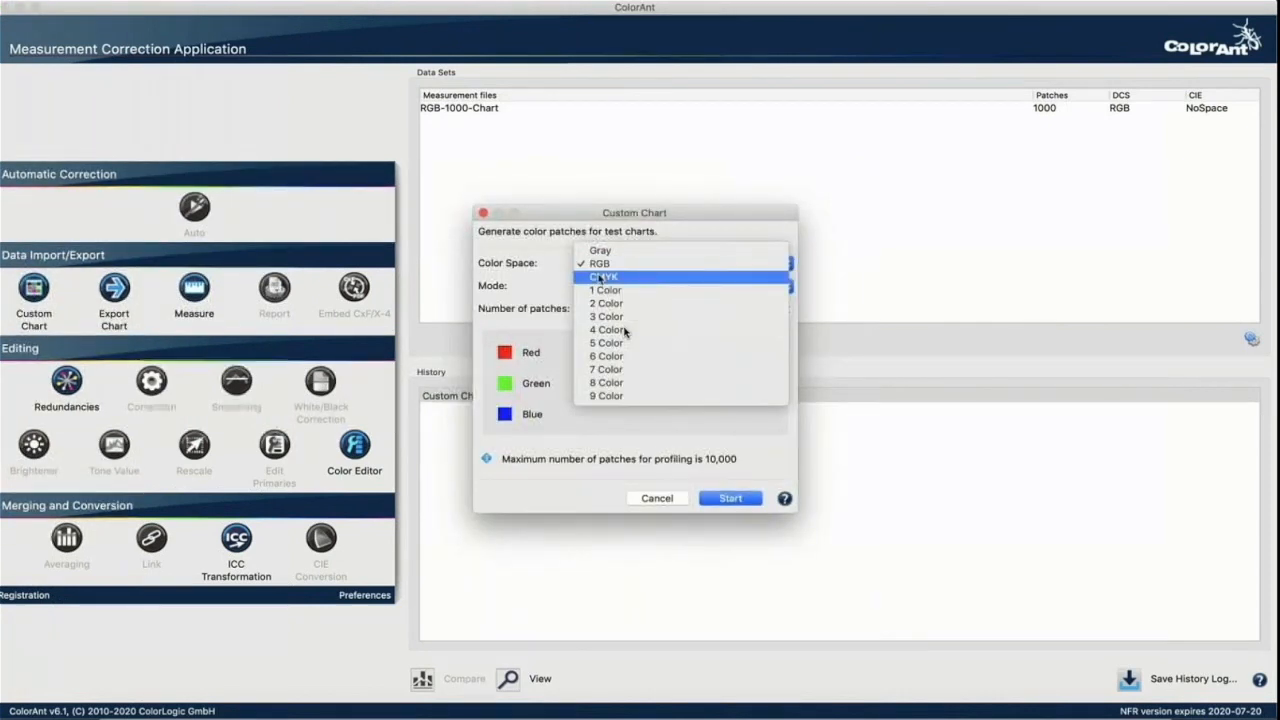
pyautogui.press('Return')
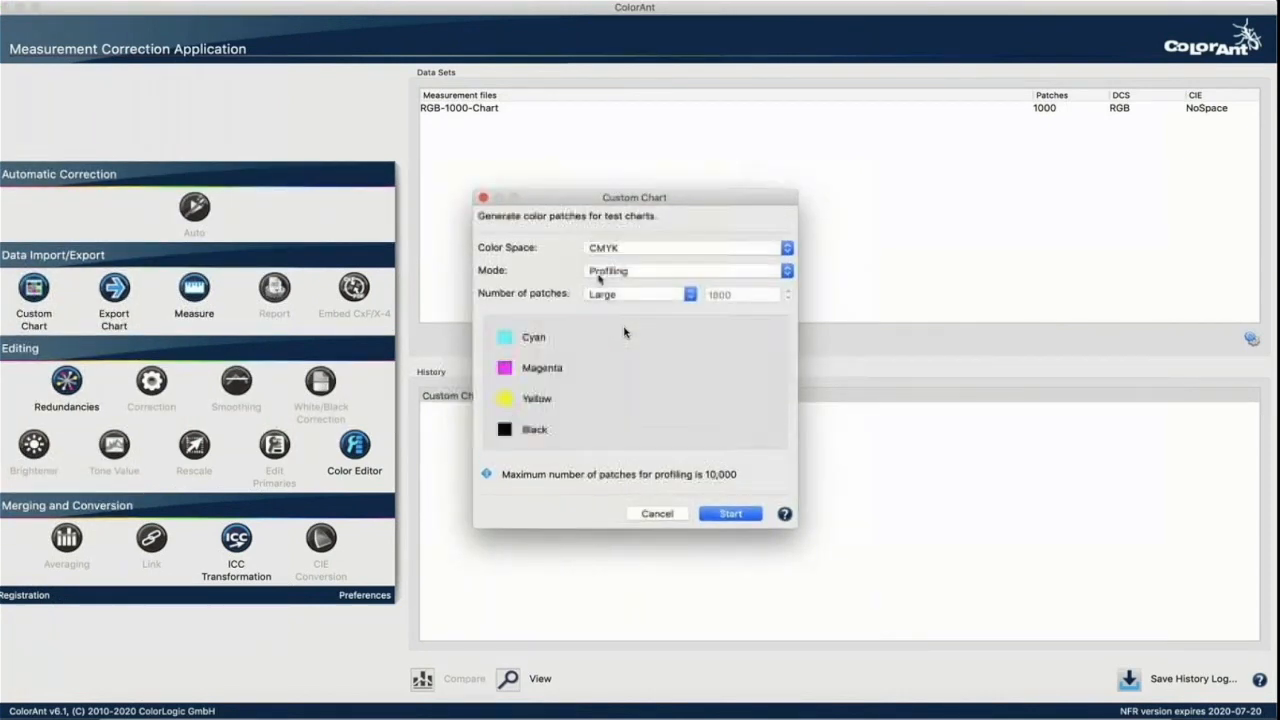
pyautogui.click(667, 296)
pyautogui.click(665, 308)
pyautogui.doubleClick(730, 295)
pyautogui.write('1400')
pyautogui.press('Tab')
pyautogui.click(720, 512)
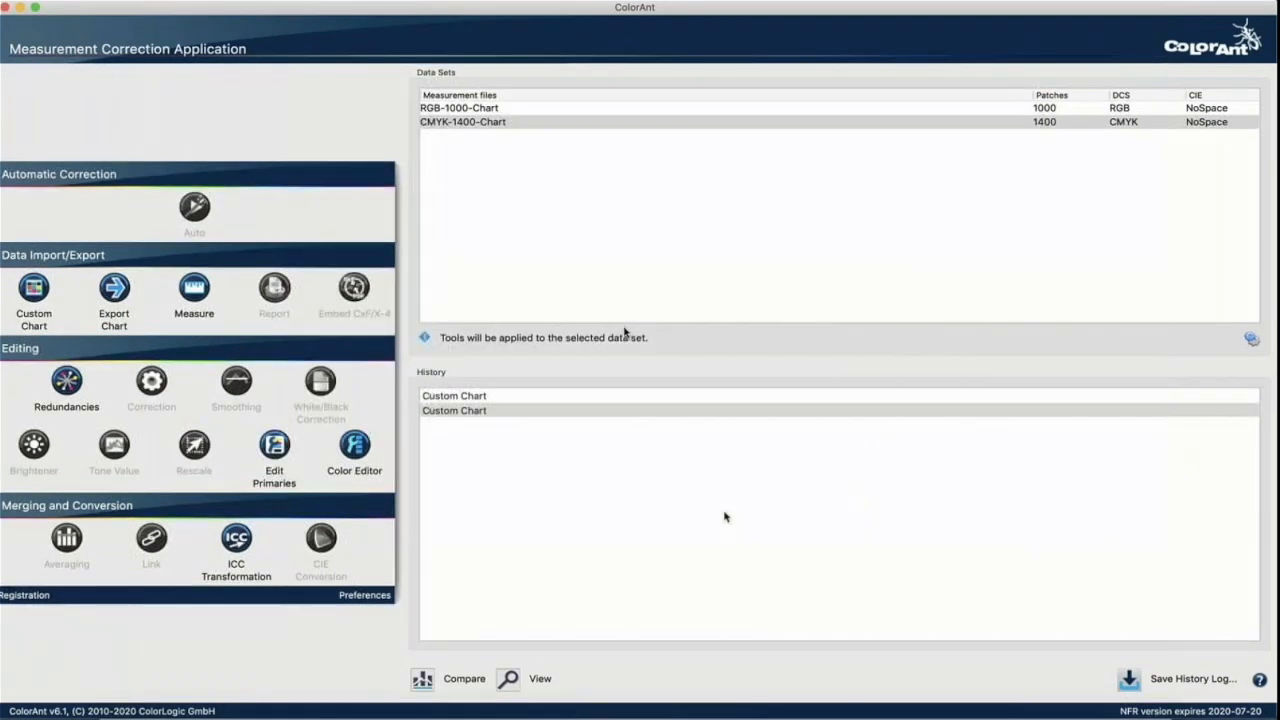
# Step: Set up another custom chart in Flexo Profiling mode with the 6 Color color space
pyautogui.click(50, 296)
pyautogui.click(629, 274)
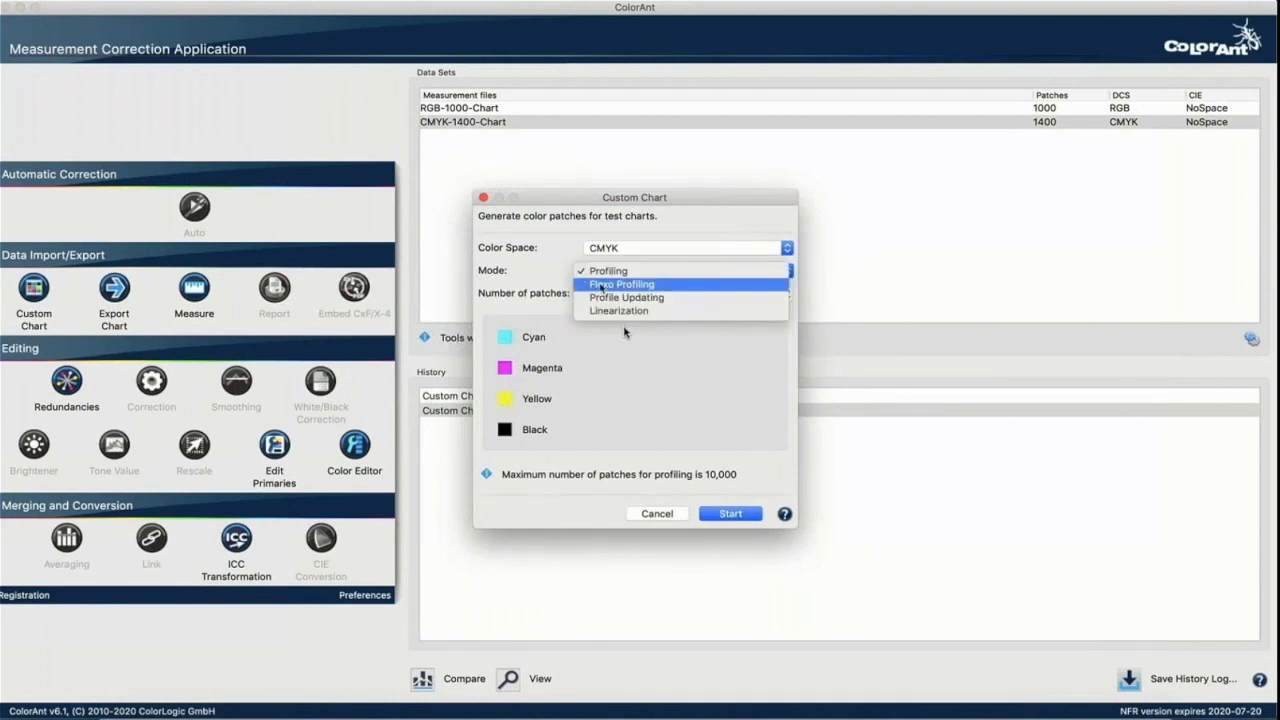
pyautogui.click(612, 285)
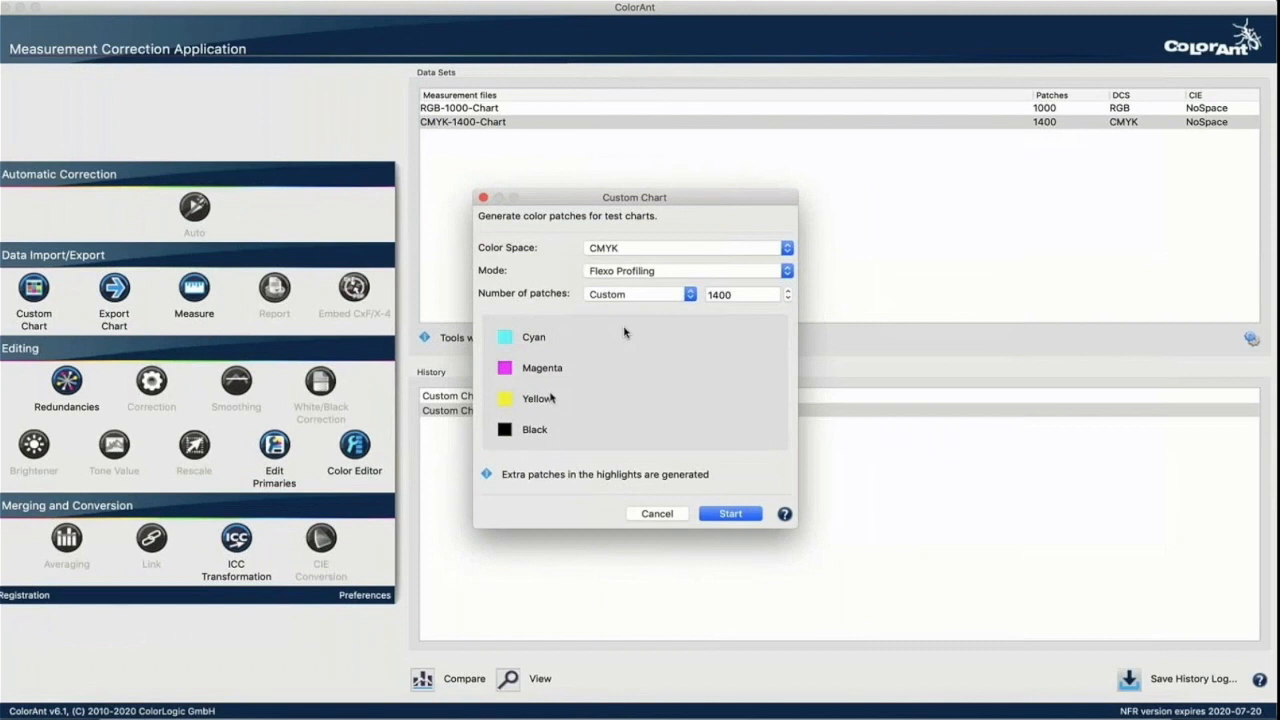
pyautogui.click(659, 251)
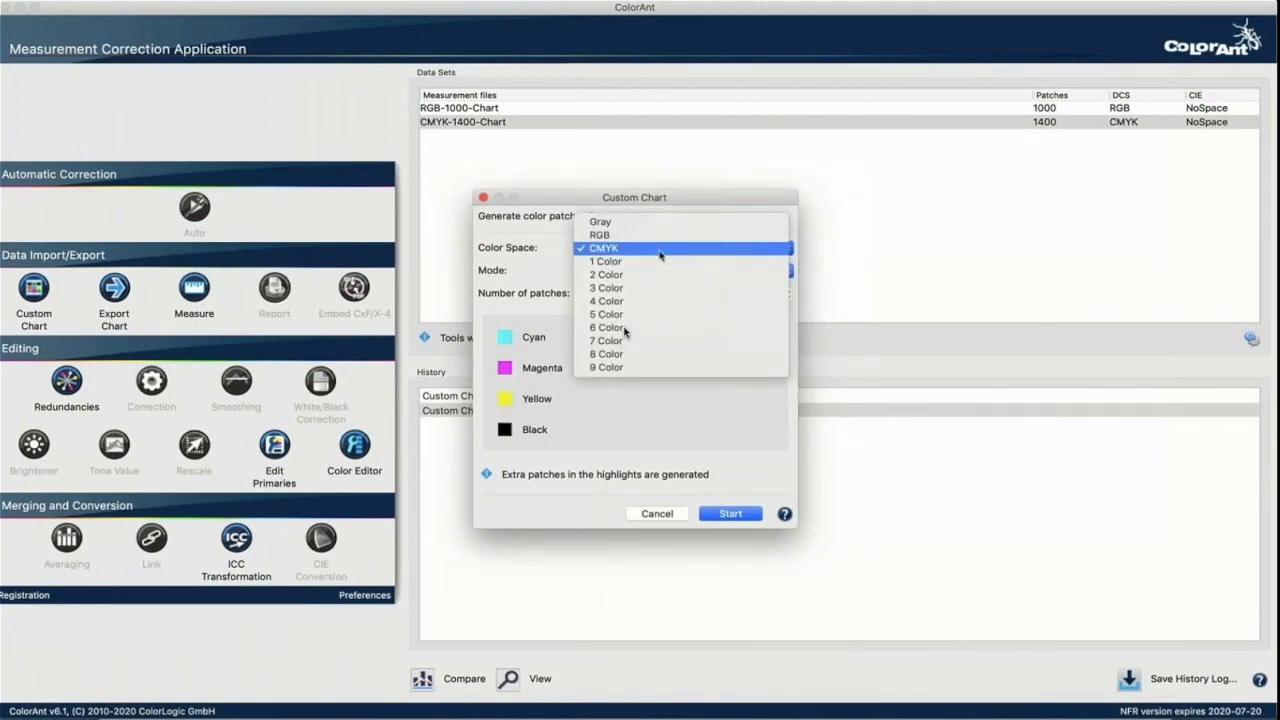
pyautogui.click(655, 329)
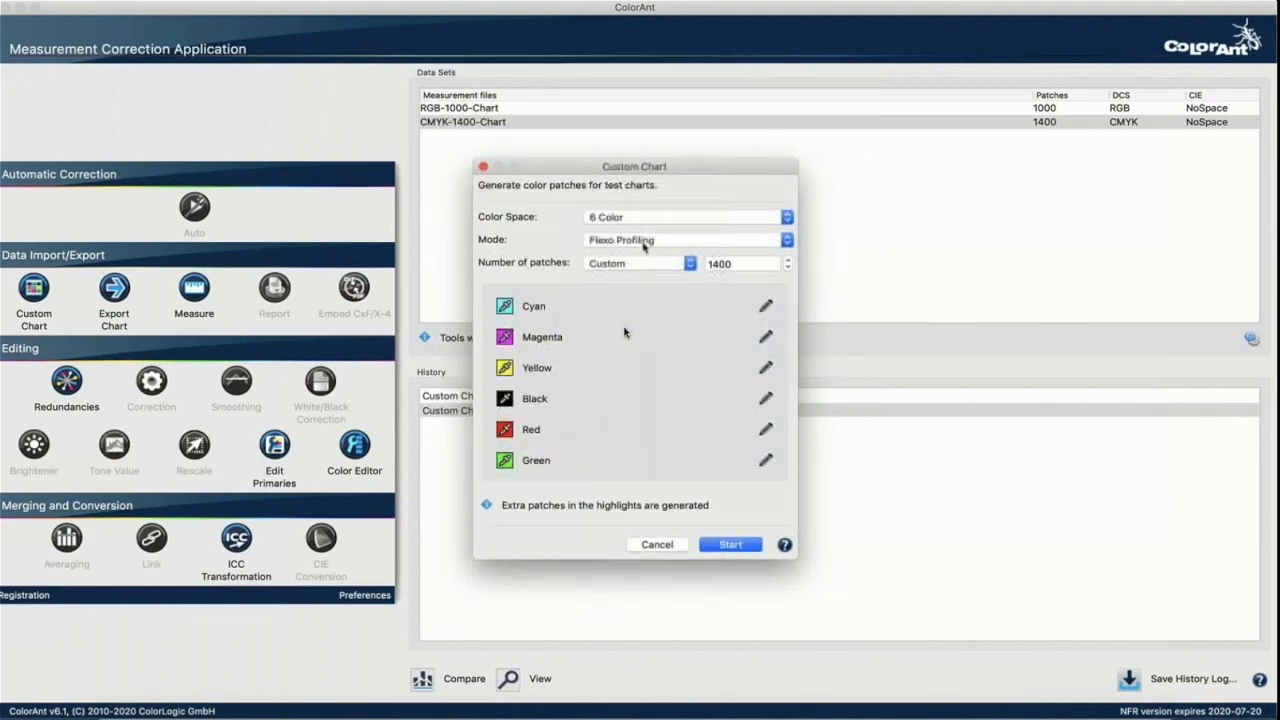
# Step: Change the chart's Red channel color to Orange and its Green channel color to Violet
pyautogui.click(508, 309)
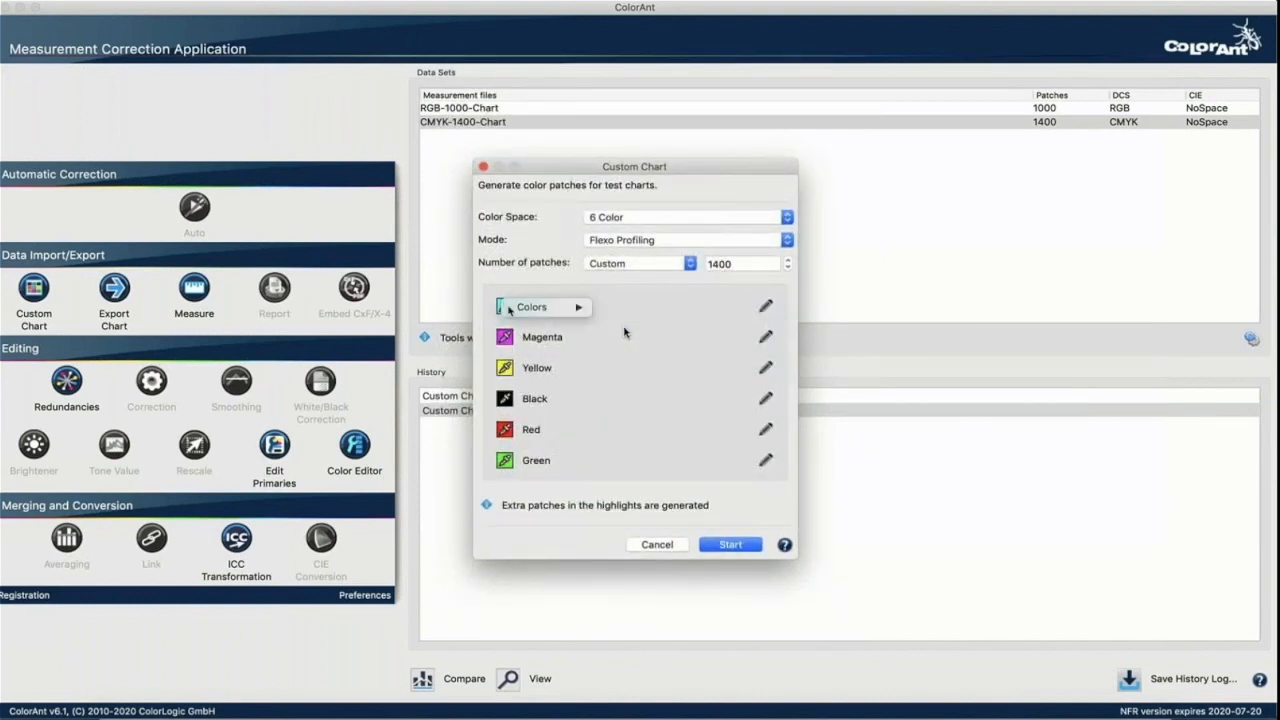
pyautogui.click(624, 332)
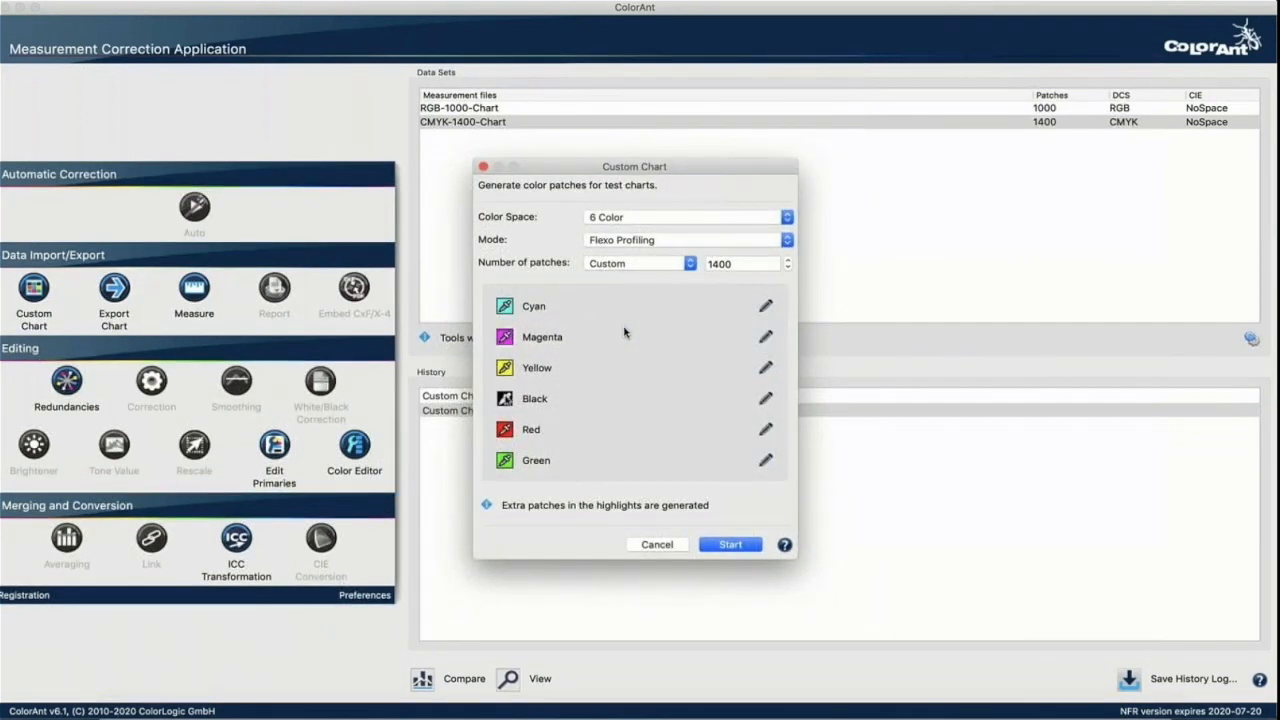
pyautogui.click(505, 429)
pyautogui.moveTo(520, 433)
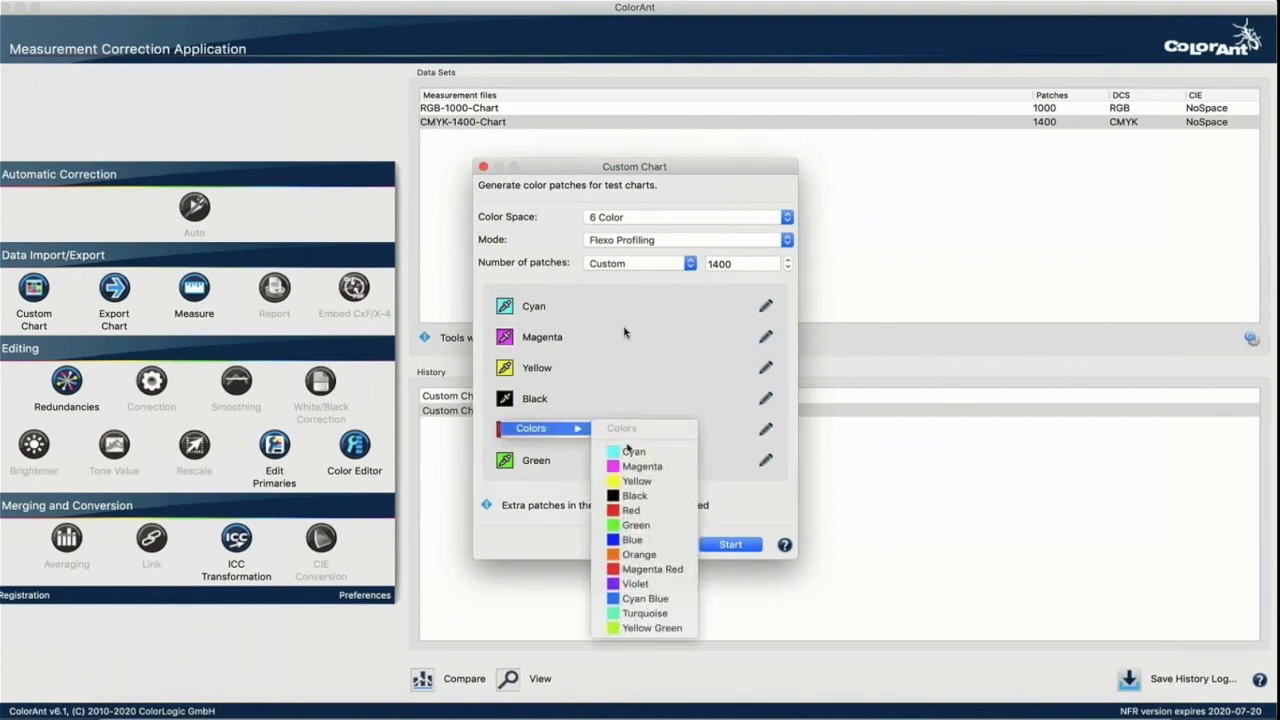
pyautogui.click(640, 555)
pyautogui.click(506, 461)
pyautogui.moveTo(509, 466)
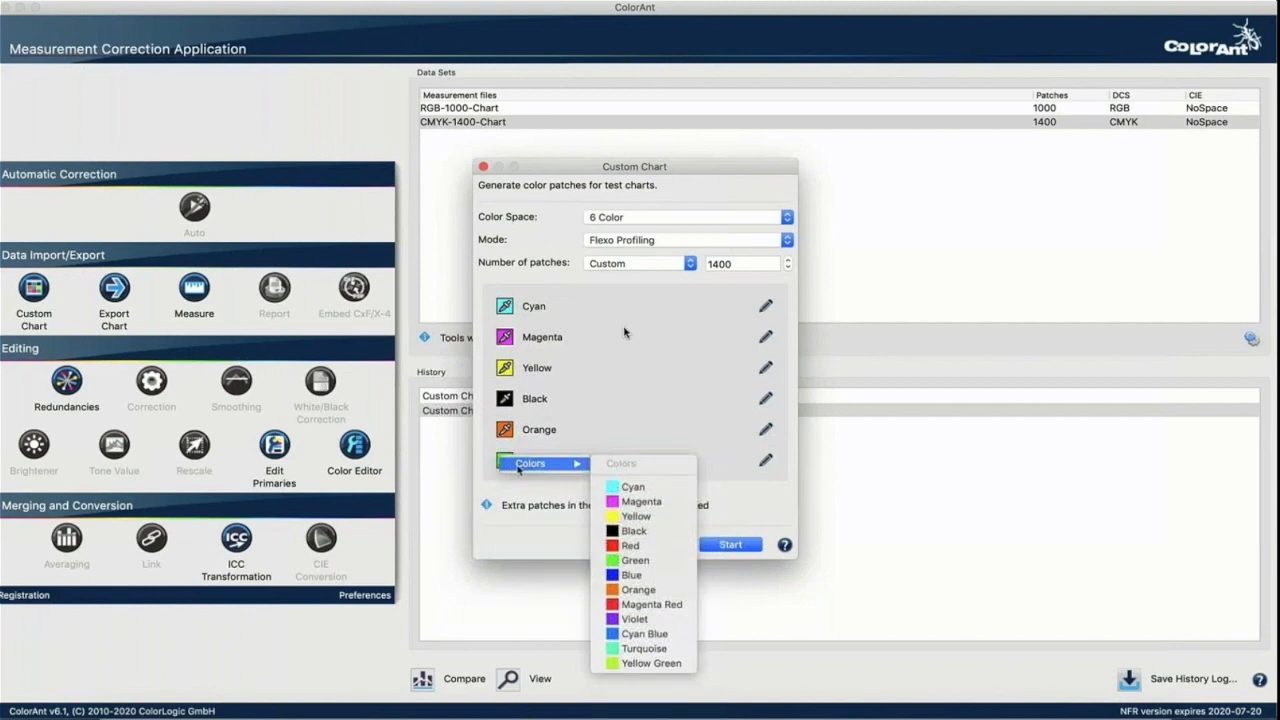
pyautogui.click(655, 619)
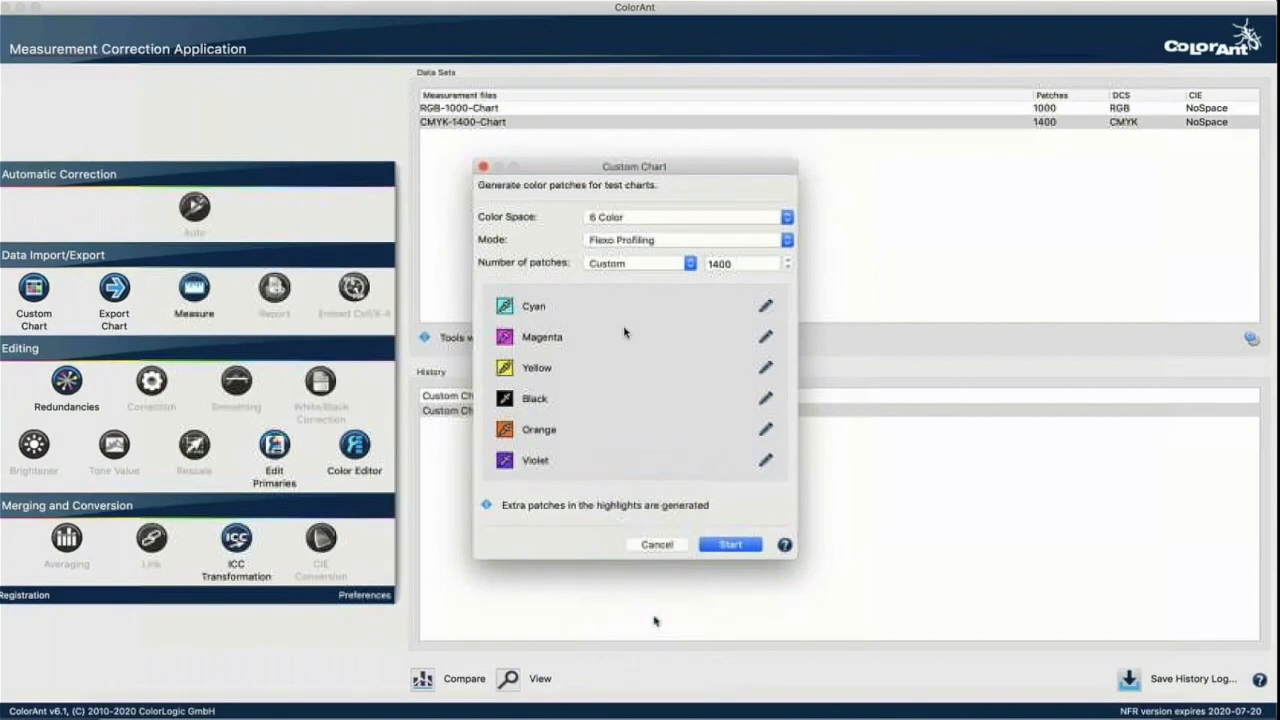
# Step: Rename the Violet channel to Violeta and the Orange channel to Naranja, and generate the 6 Color chart
pyautogui.click(765, 461)
pyautogui.press('Right')
pyautogui.write('a')
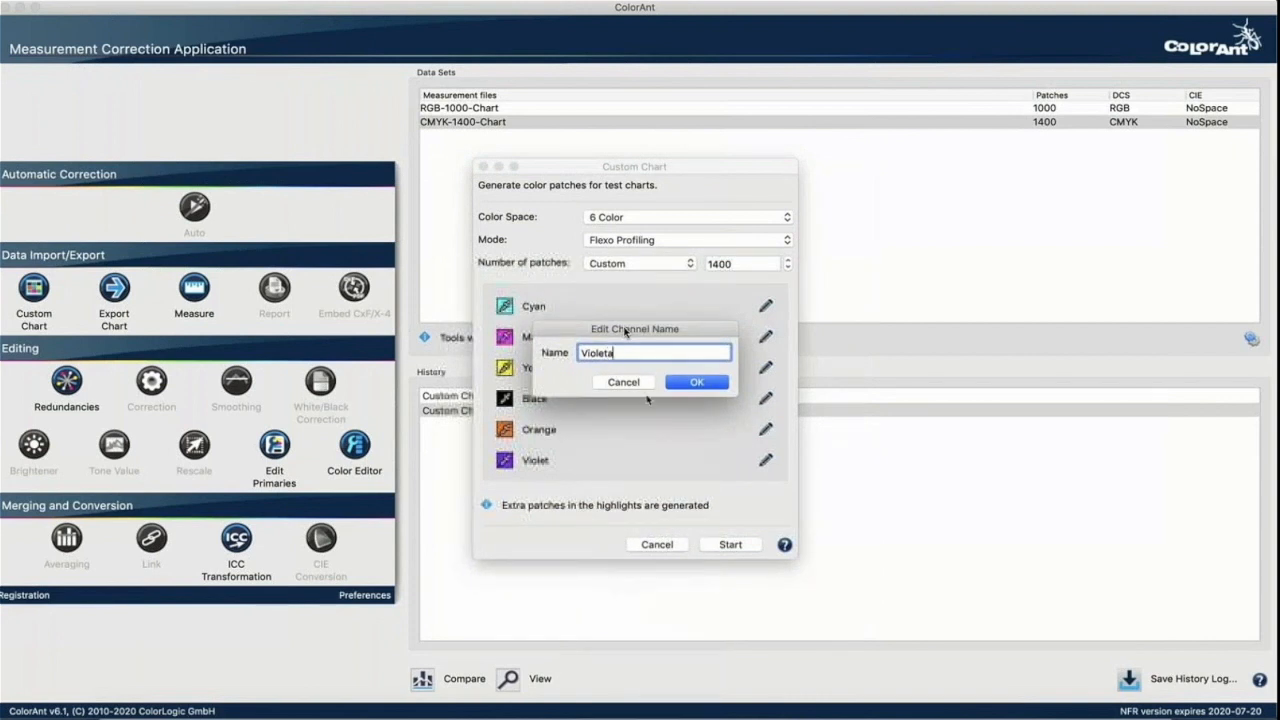
pyautogui.click(697, 382)
pyautogui.click(765, 429)
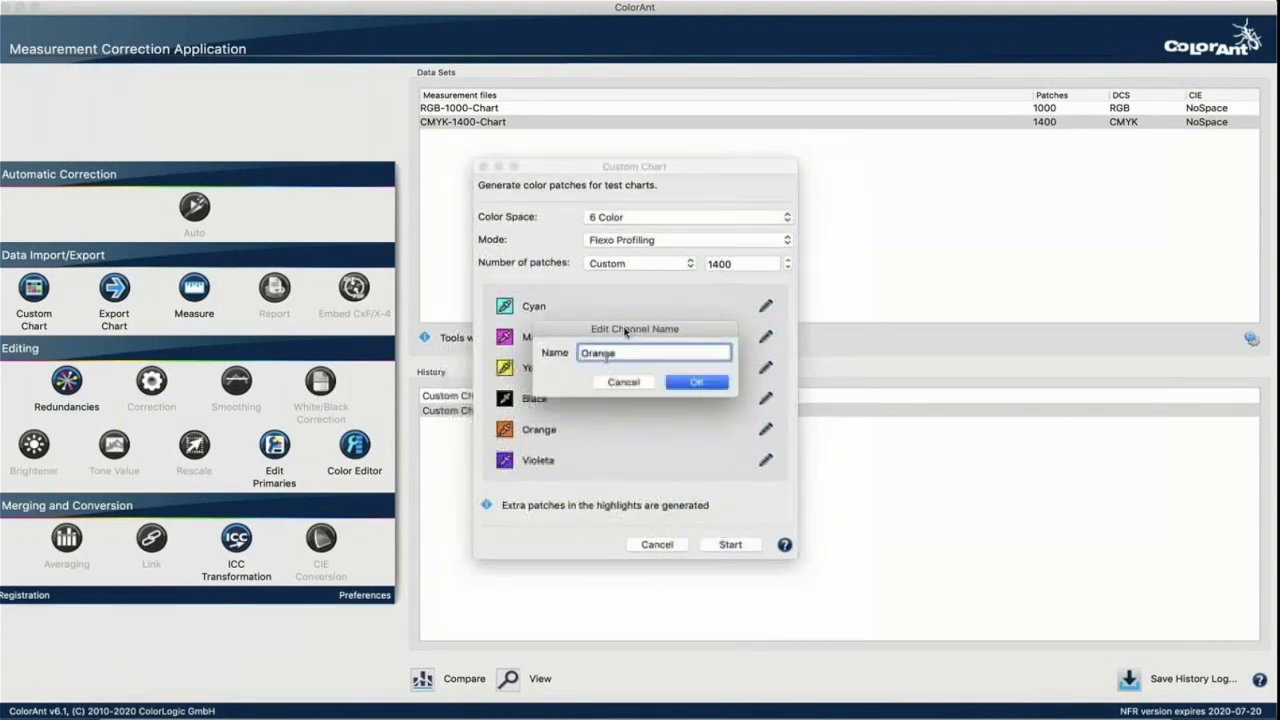
pyautogui.write('Na')
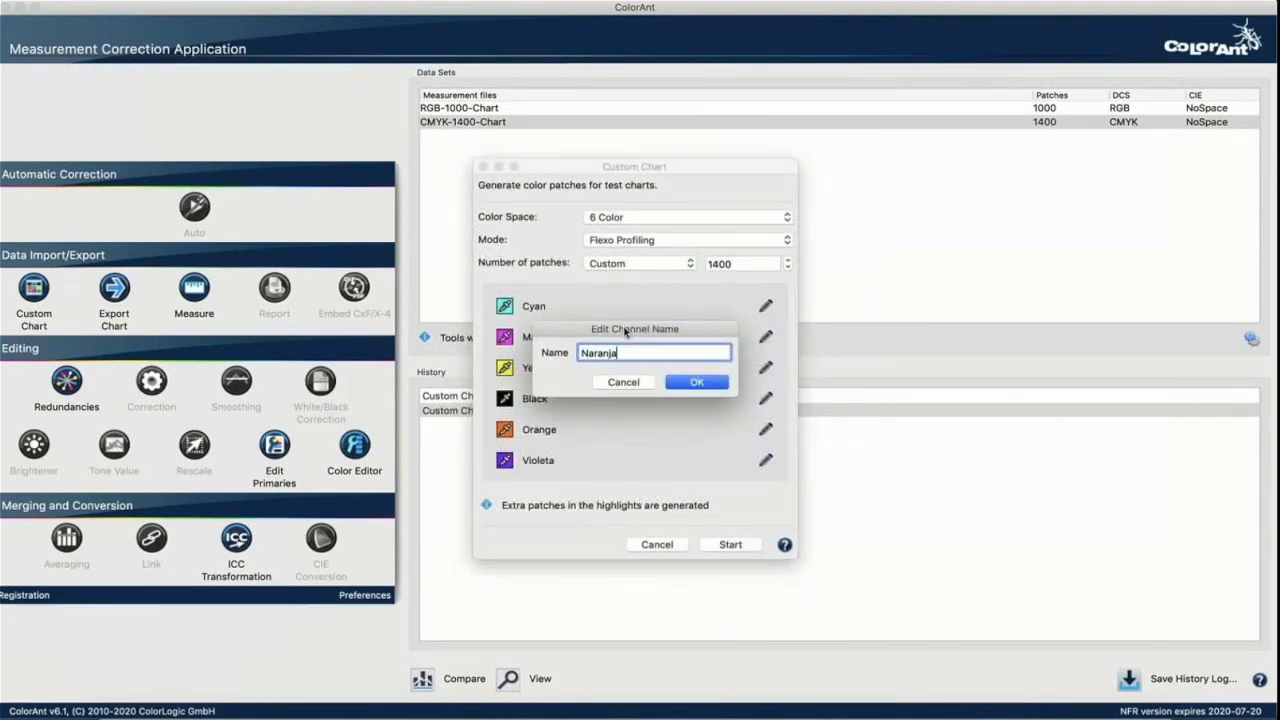
pyautogui.click(690, 382)
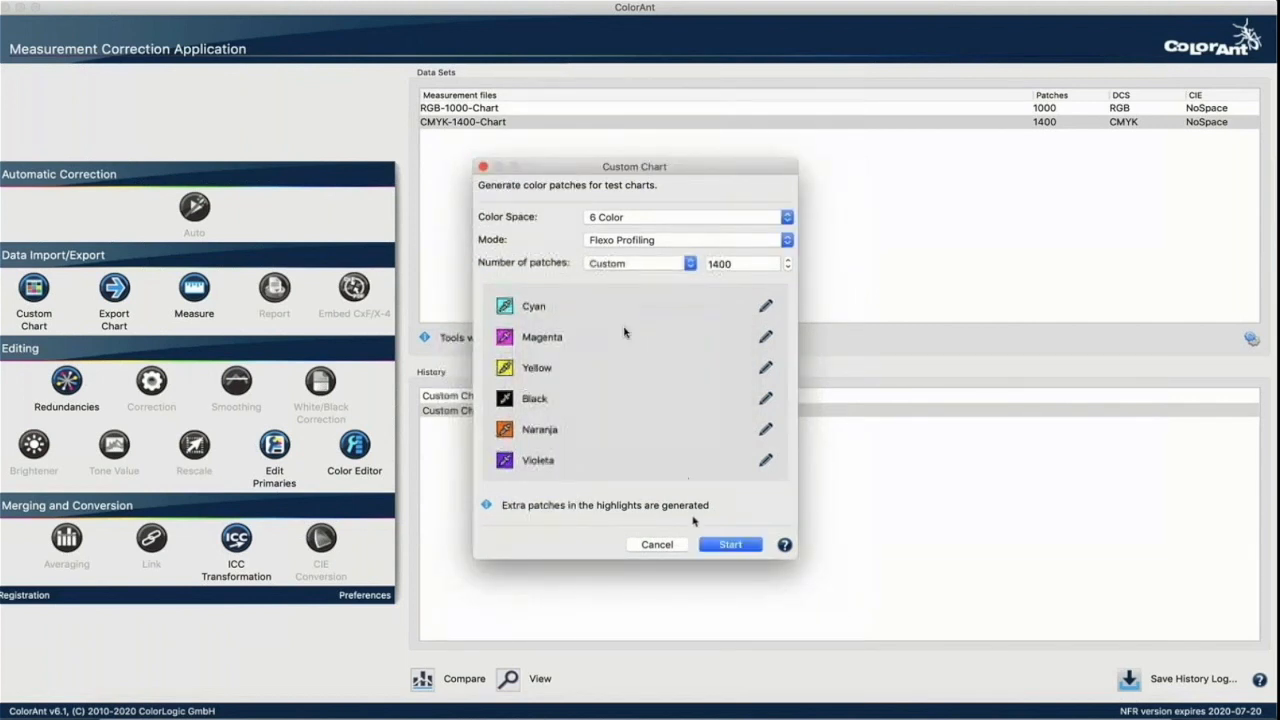
pyautogui.click(706, 546)
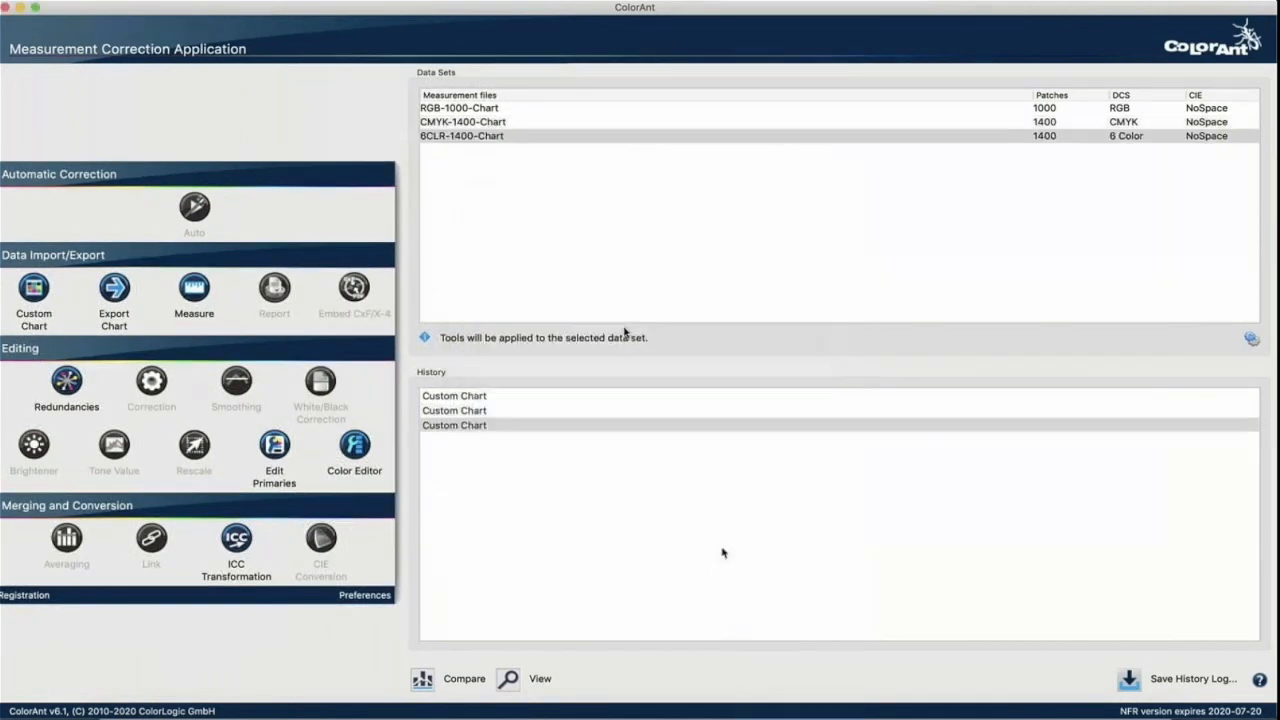
# Step: View the patches of 6CLR-1400-Chart in 2D and check the Naranja channel filter
pyautogui.click(479, 153)
pyautogui.click(477, 137)
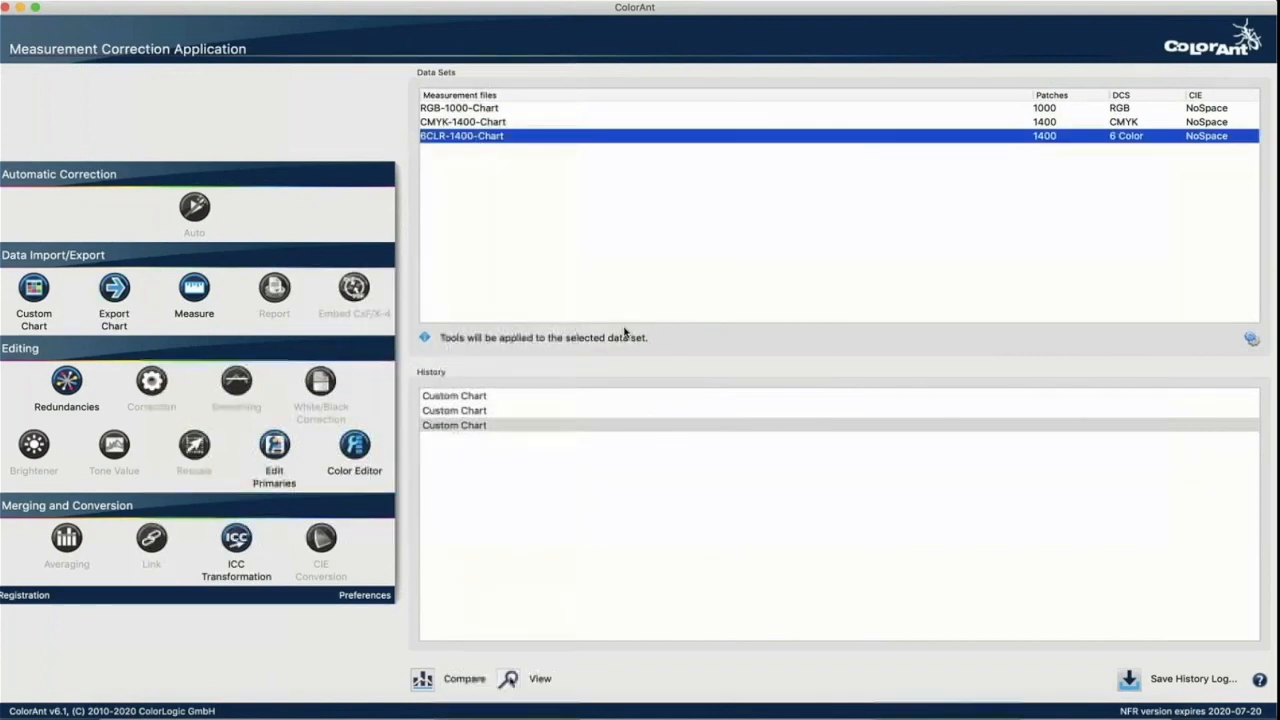
pyautogui.click(509, 678)
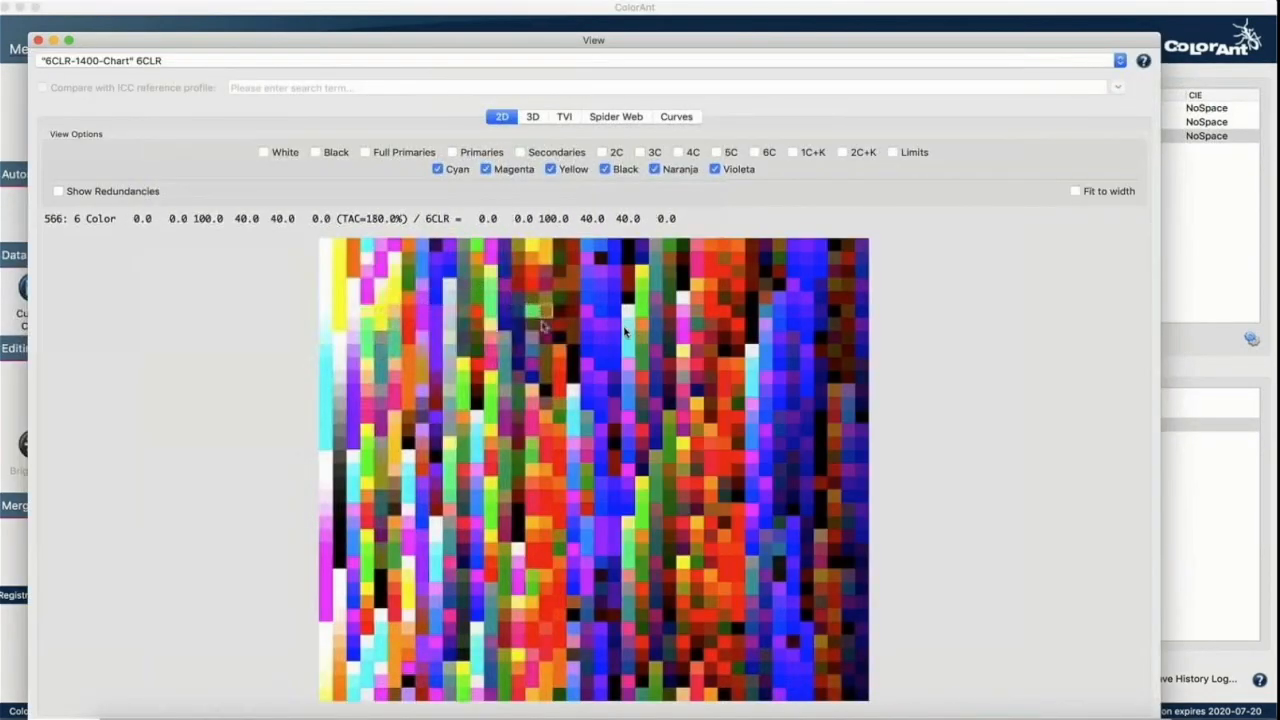
pyautogui.click(655, 169)
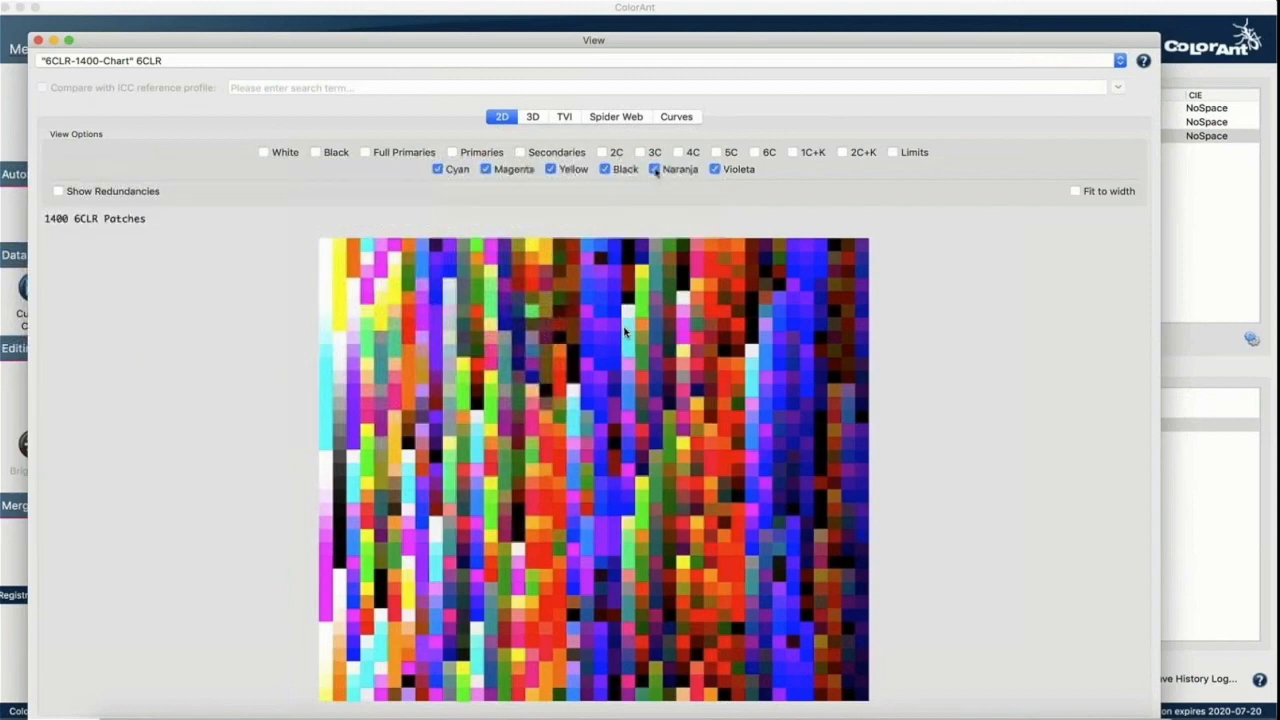
# Step: Examine the 6CLR-1400-Chart patches without Naranja and Violeta, restore both channel filters one after the other, and close the view
pyautogui.click(714, 169)
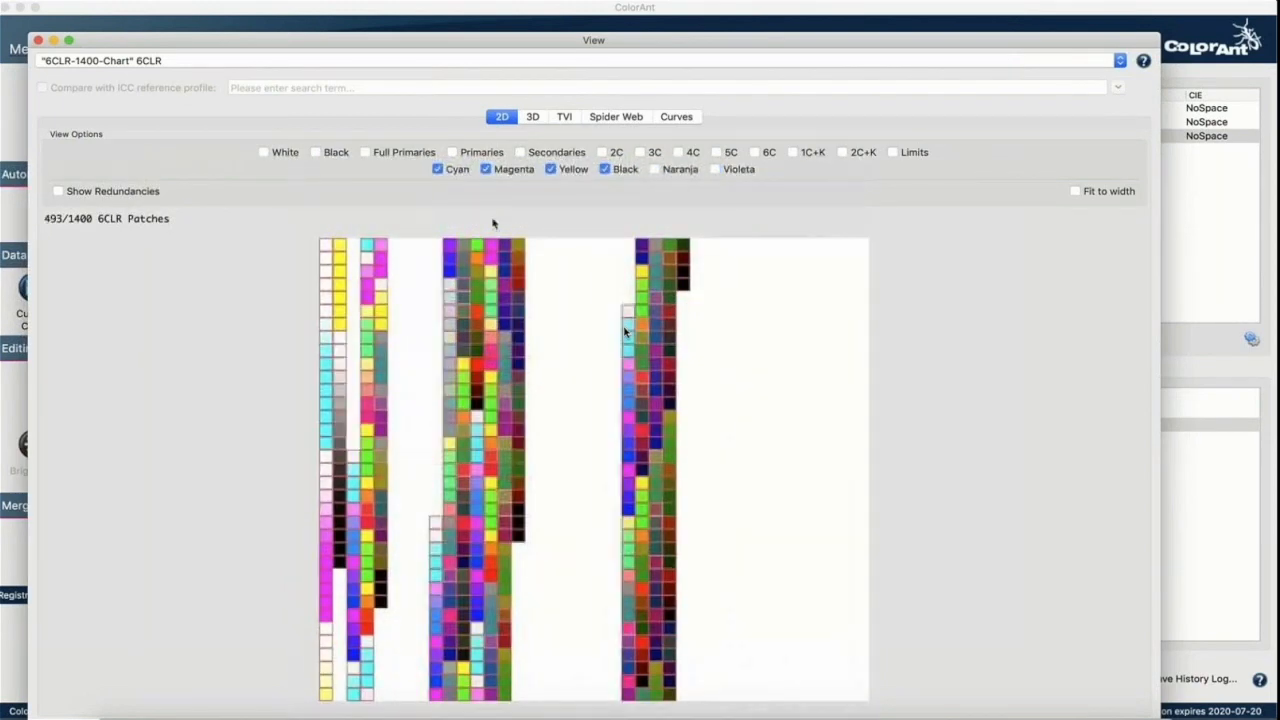
pyautogui.click(655, 169)
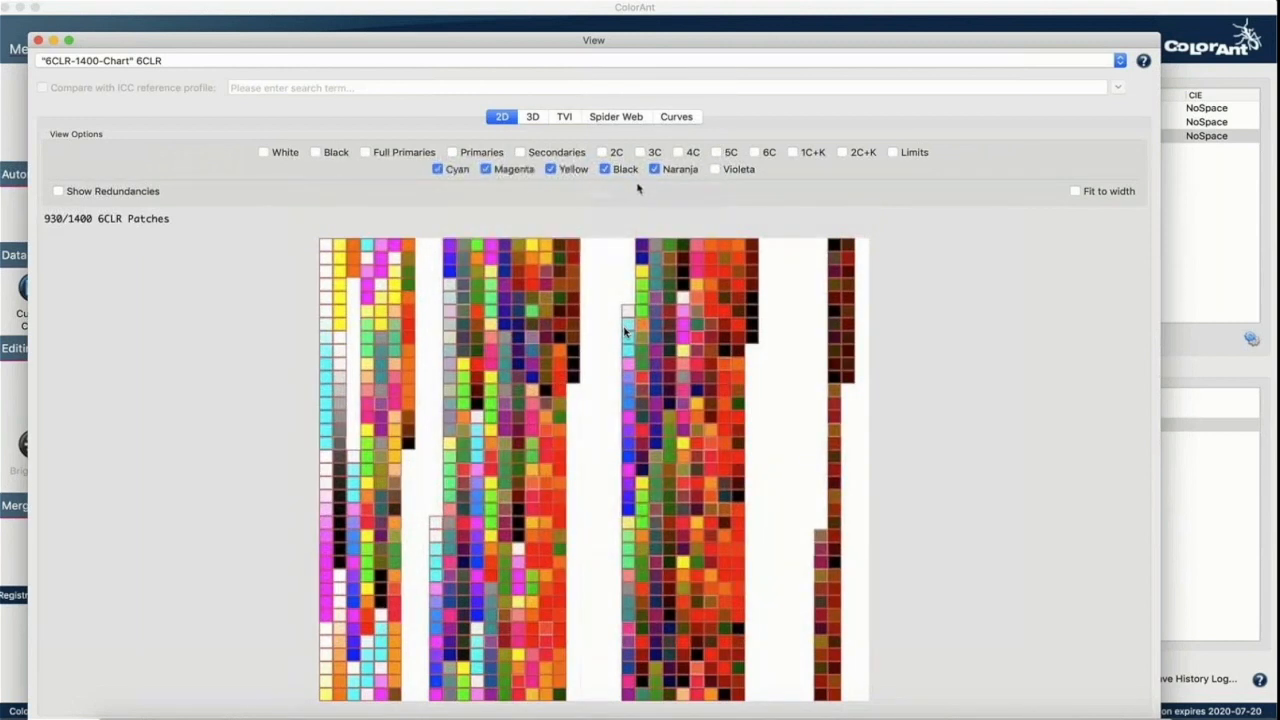
pyautogui.click(715, 169)
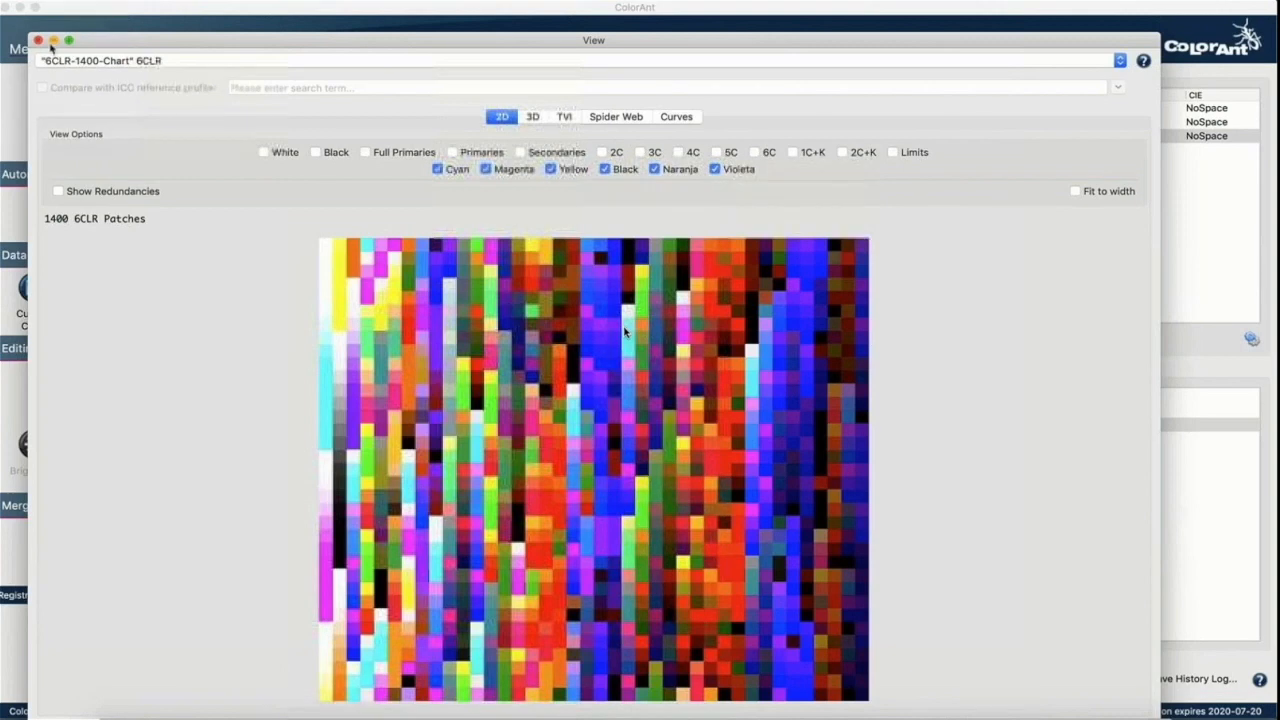
pyautogui.click(38, 41)
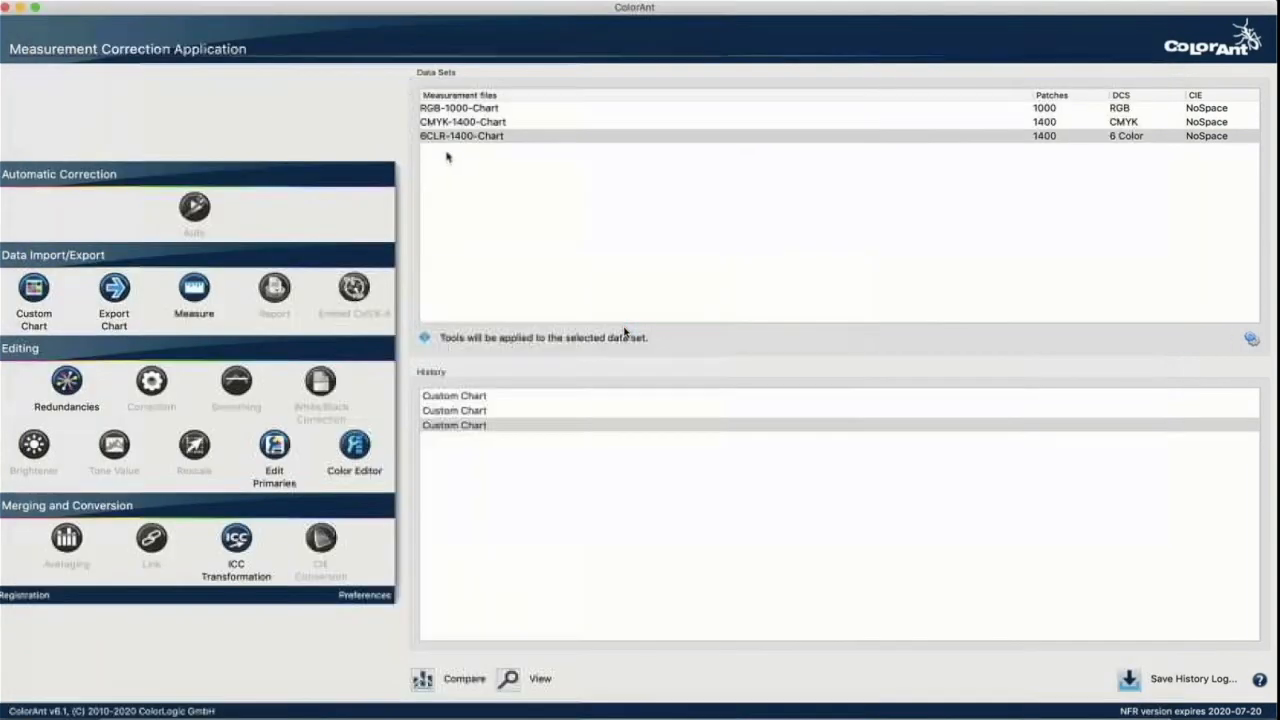
# Step: Open the chart export for 6CLR-1400-Chart and choose the MYIRO-1 - A4/Letter preset
pyautogui.click(449, 160)
pyautogui.click(462, 140)
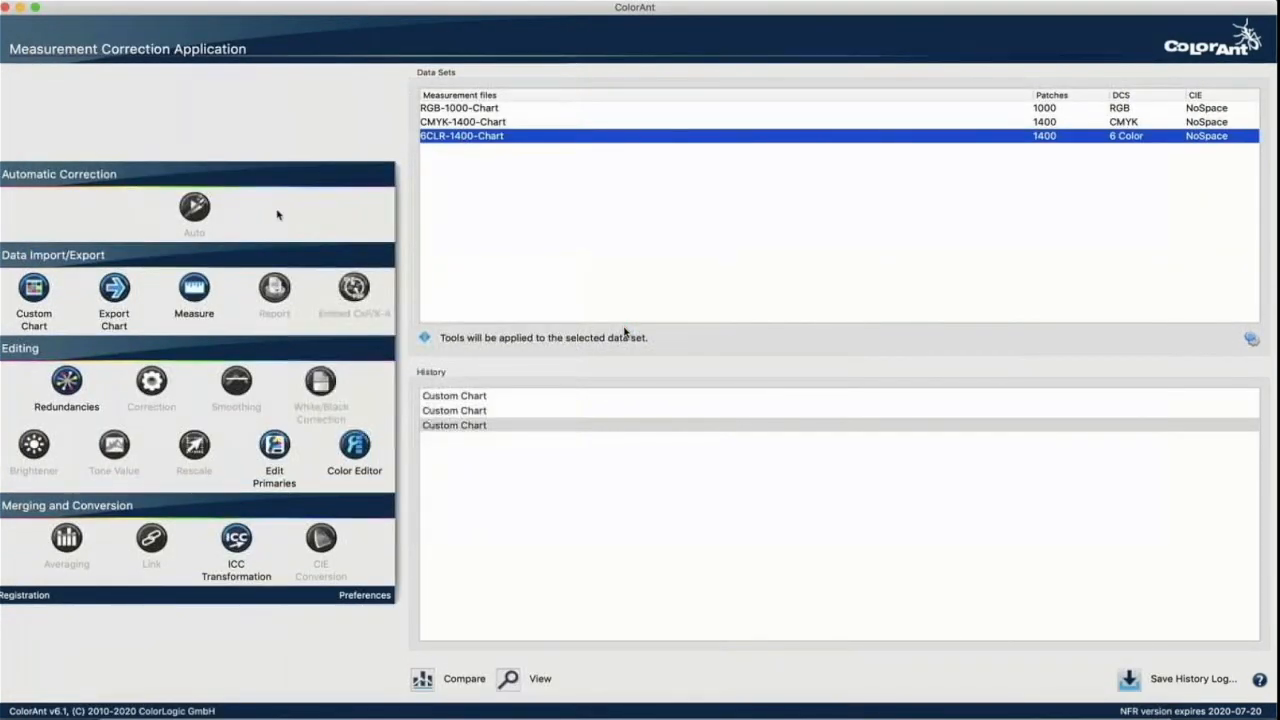
pyautogui.click(118, 291)
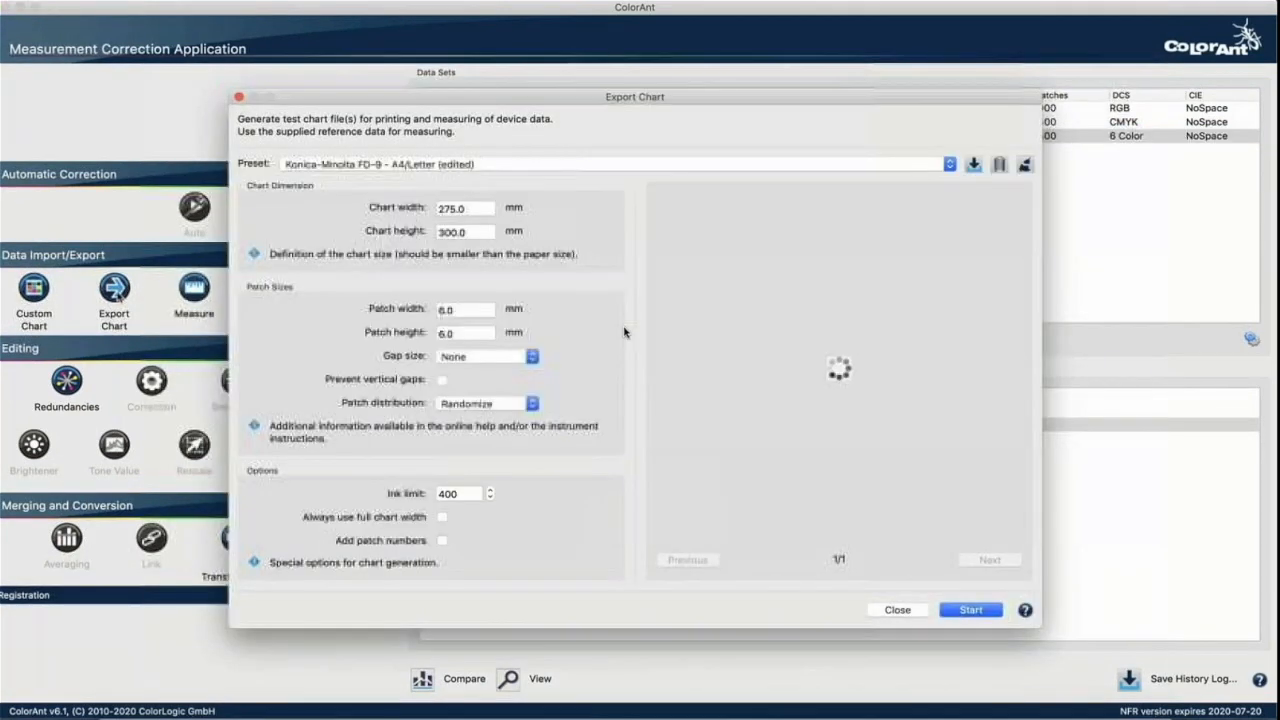
pyautogui.click(370, 164)
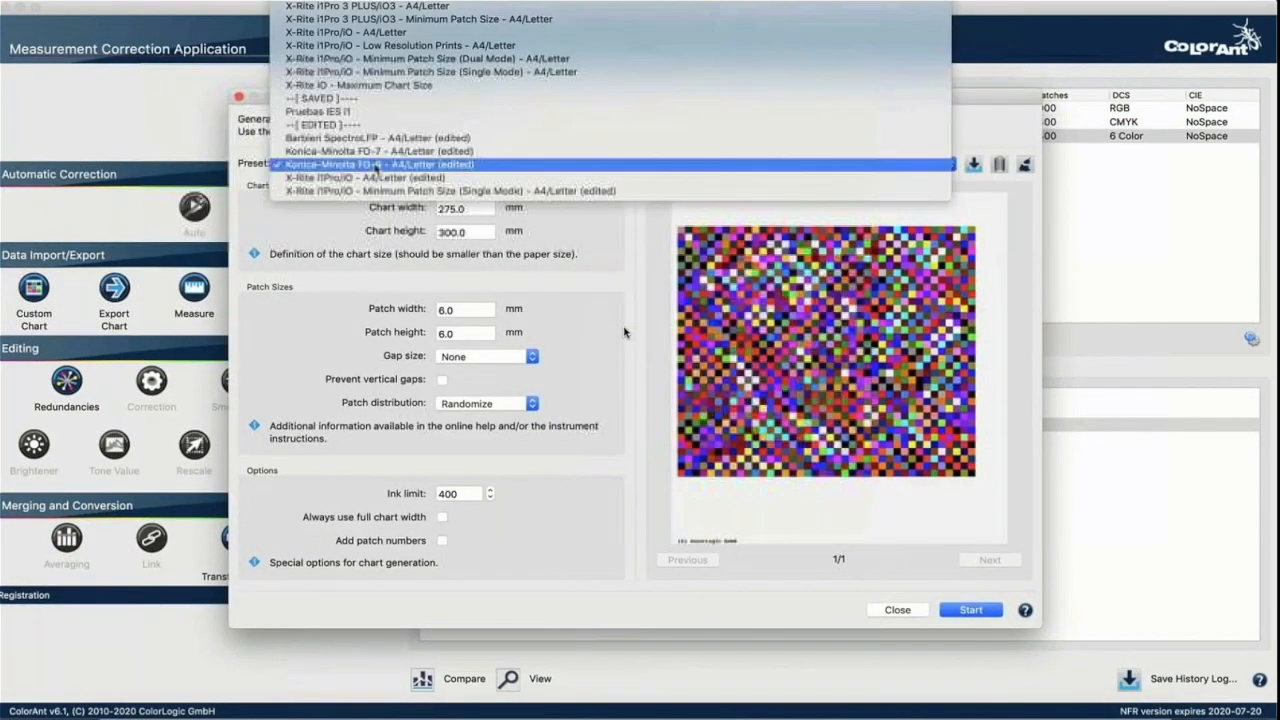
pyautogui.scroll(5, 624, 332)
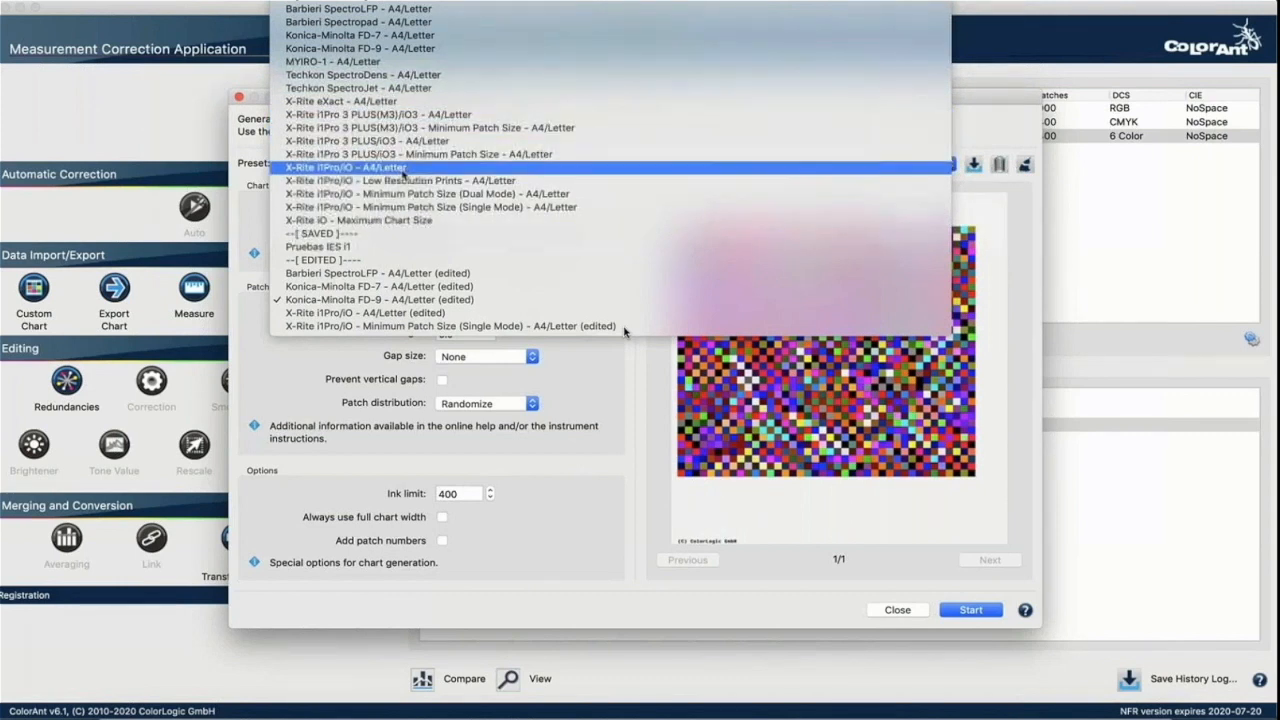
pyautogui.click(405, 65)
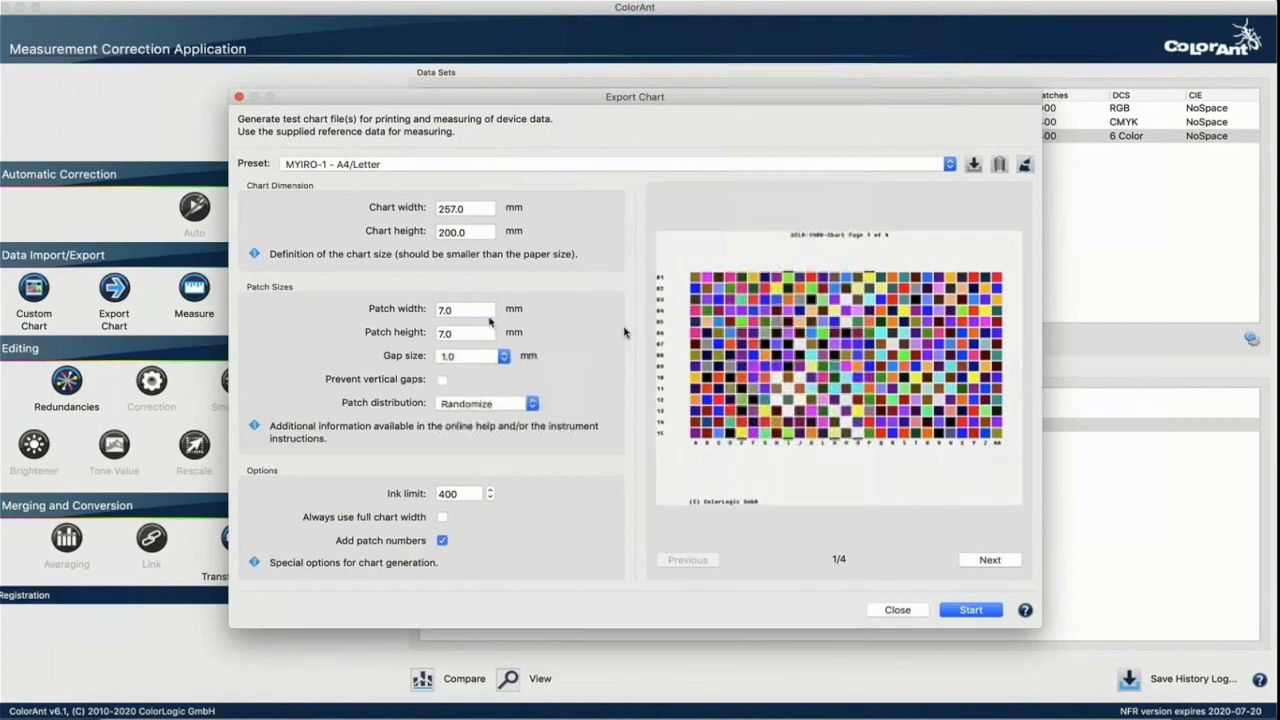
# Step: Prevent vertical gaps between the patches in the export layout and preview the chart's second page
pyautogui.doubleClick(452, 310)
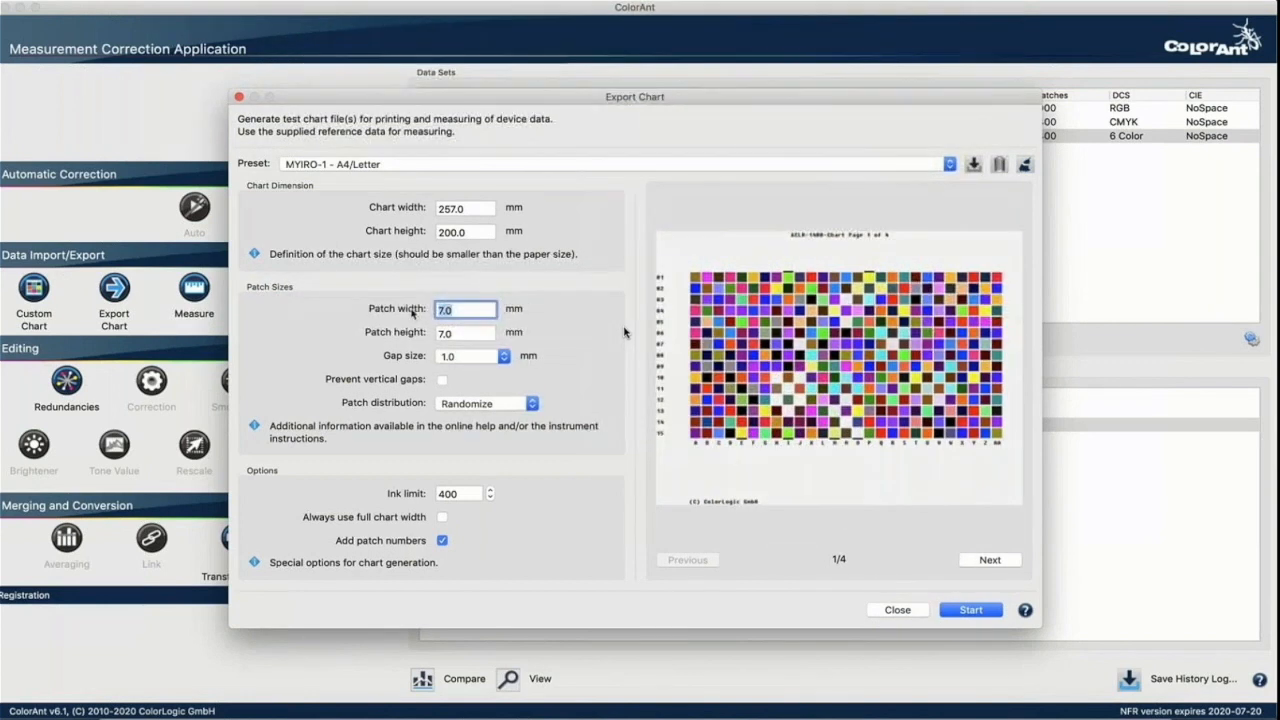
pyautogui.click(442, 380)
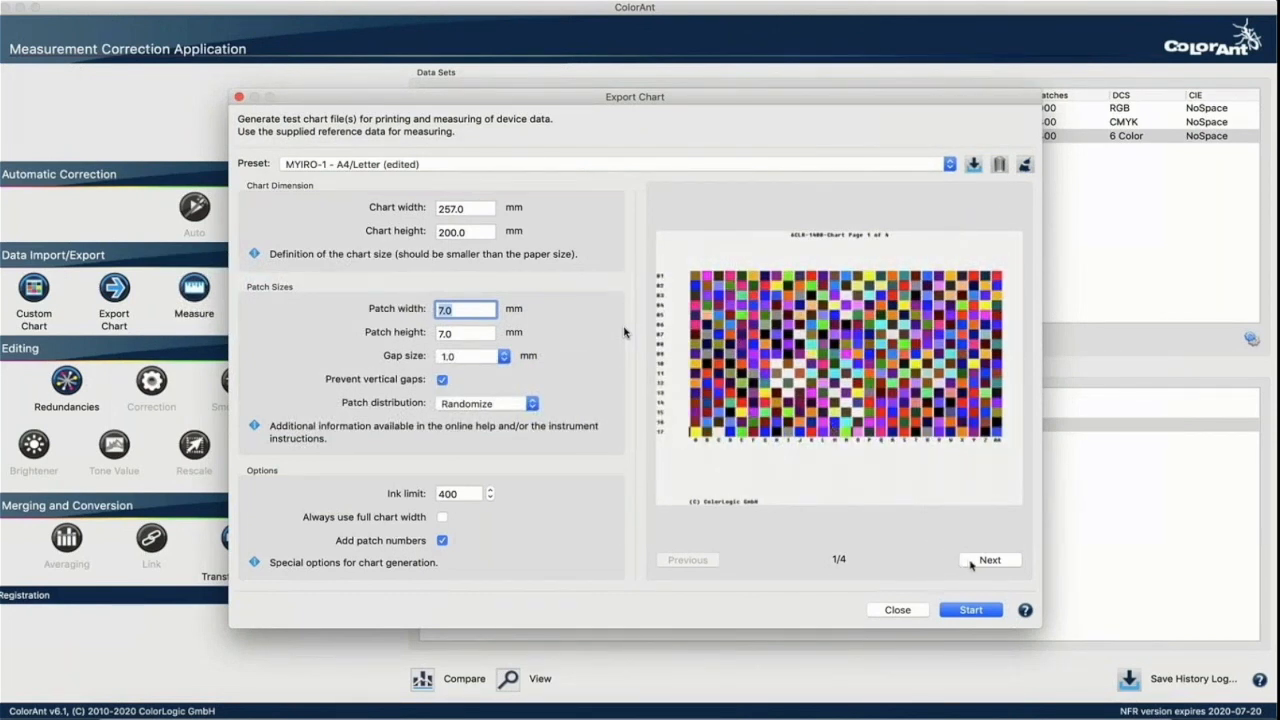
pyautogui.click(969, 562)
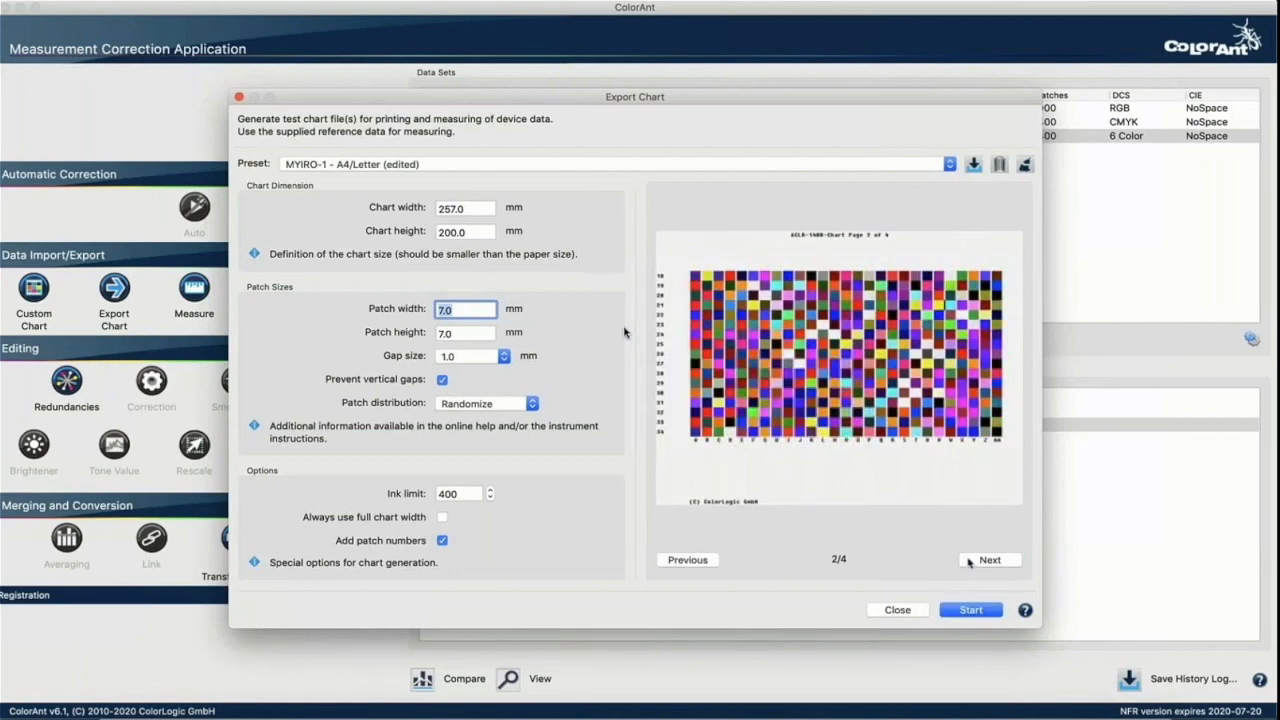
# Step: Preview the chart pages, try the Normal patch distribution, and set the distribution to Sorted
pyautogui.click(969, 562)
pyautogui.click(682, 560)
pyautogui.click(680, 560)
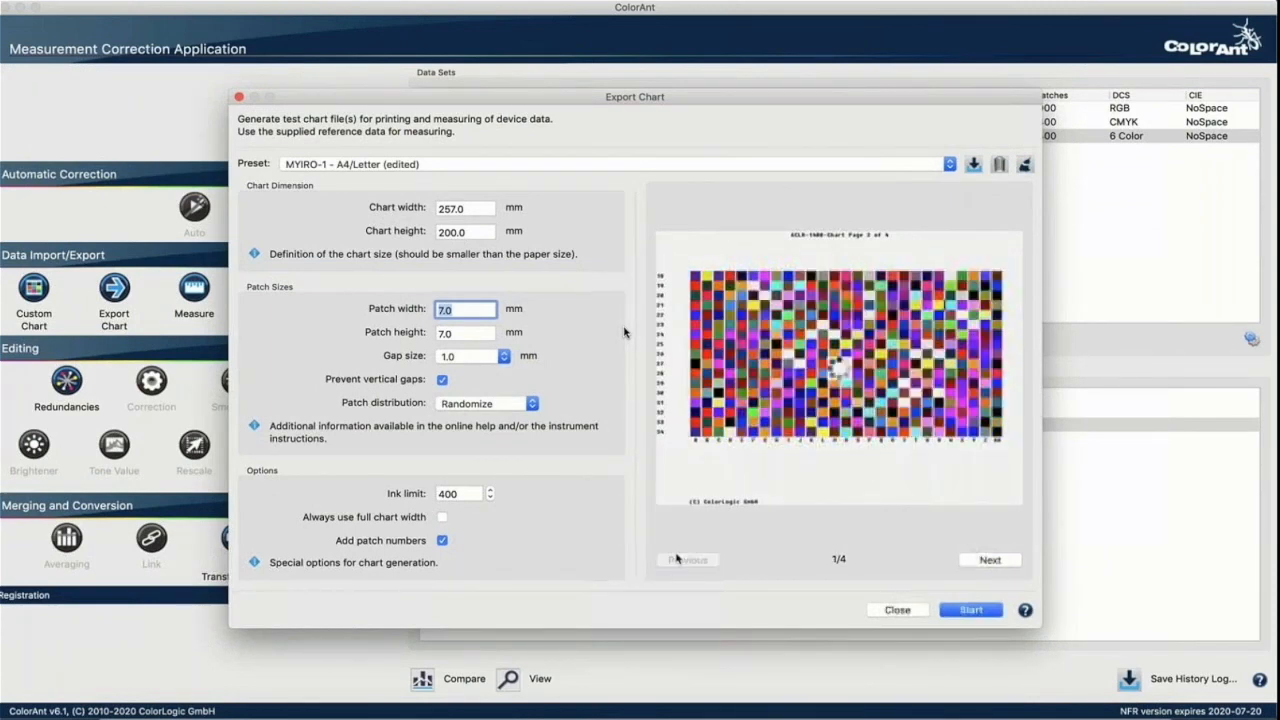
pyautogui.click(515, 404)
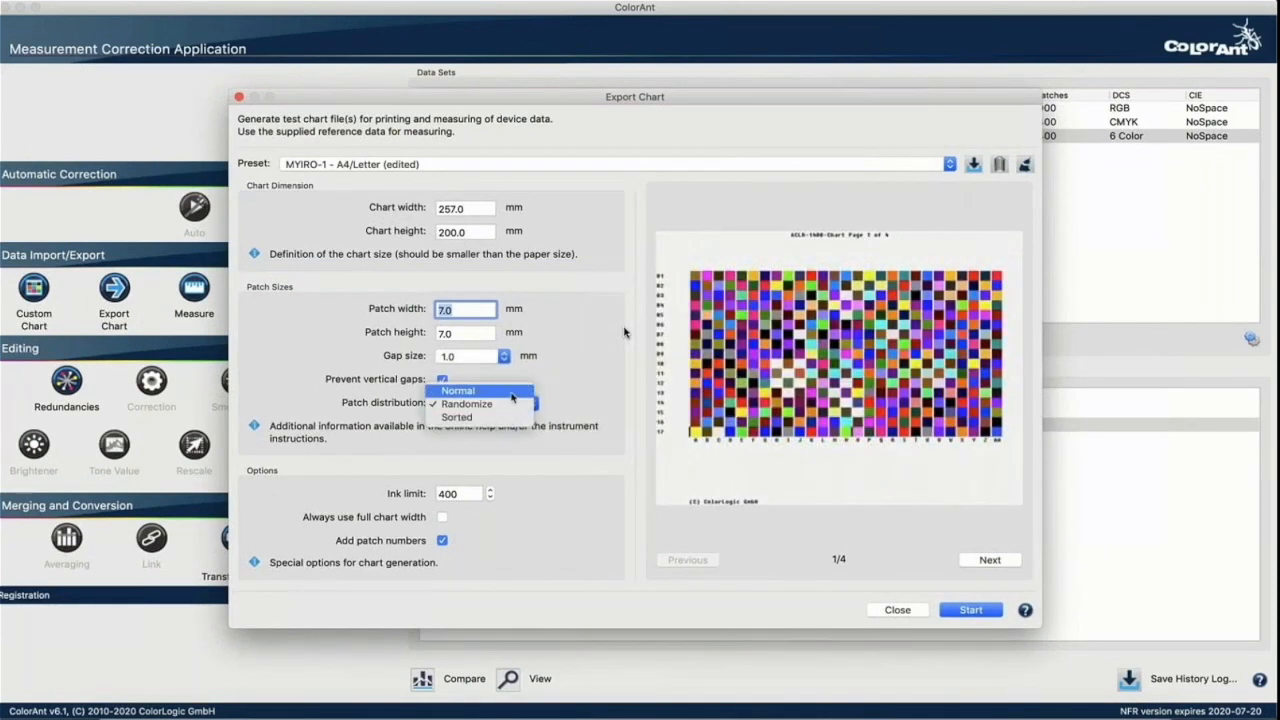
pyautogui.click(462, 391)
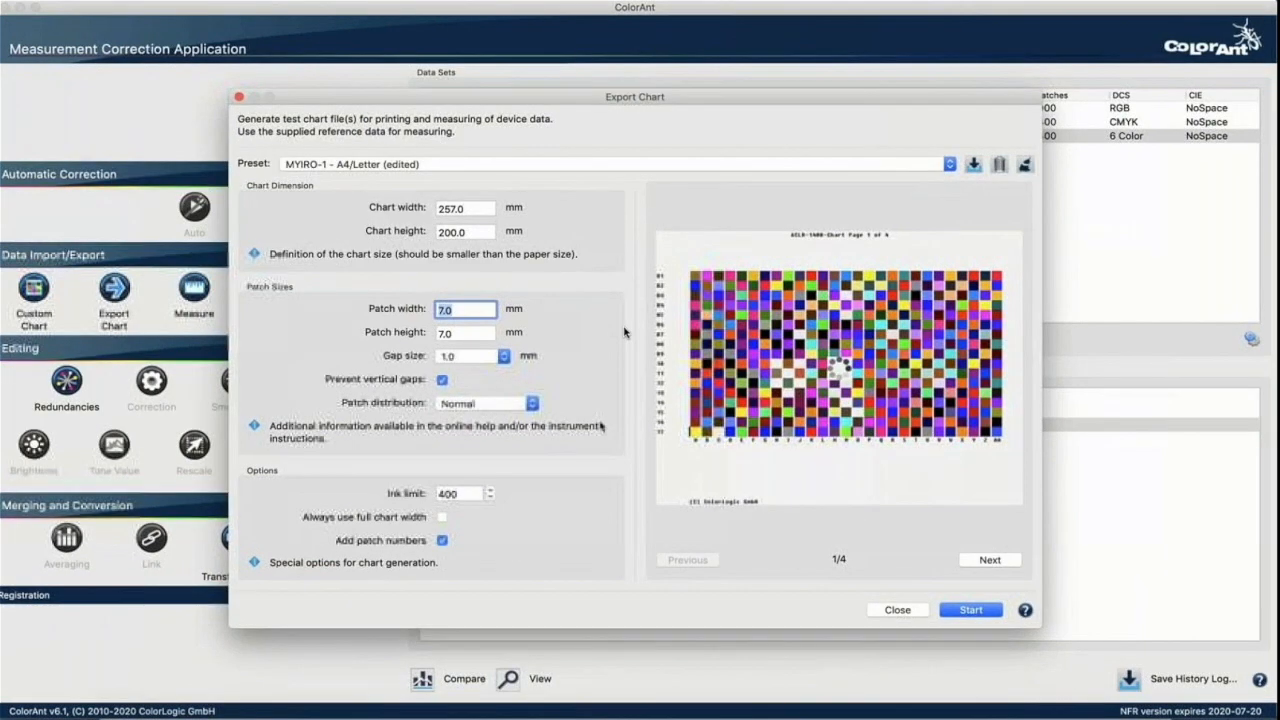
pyautogui.click(521, 408)
pyautogui.click(495, 430)
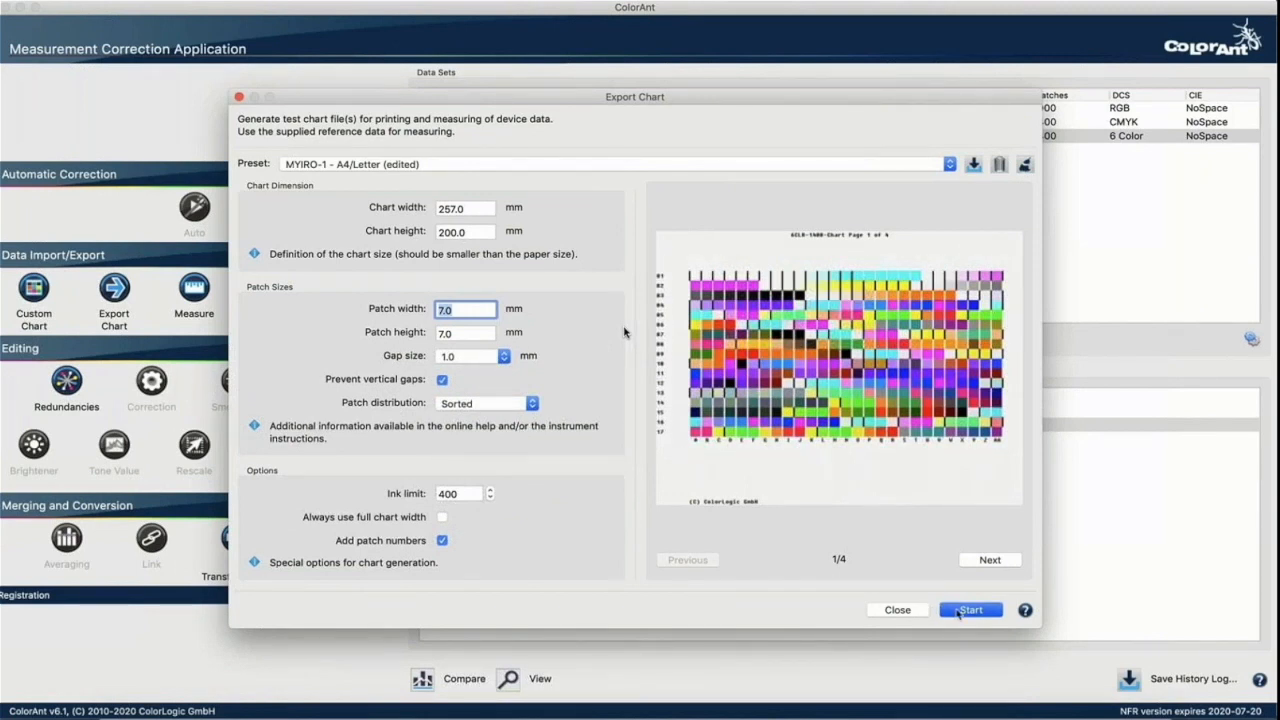
# Step: Export the chart to the Desktop as a PDF named 6CLR-1400-Chart and close the export dialog
pyautogui.click(958, 614)
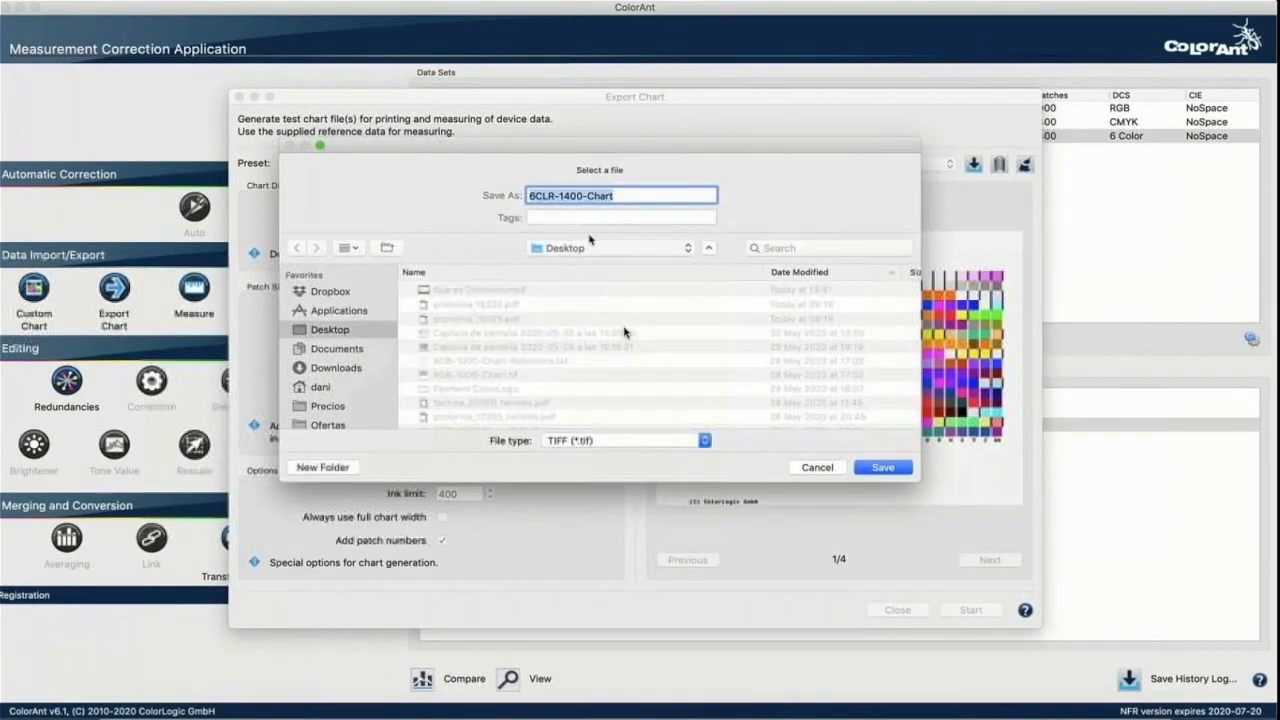
pyautogui.click(576, 441)
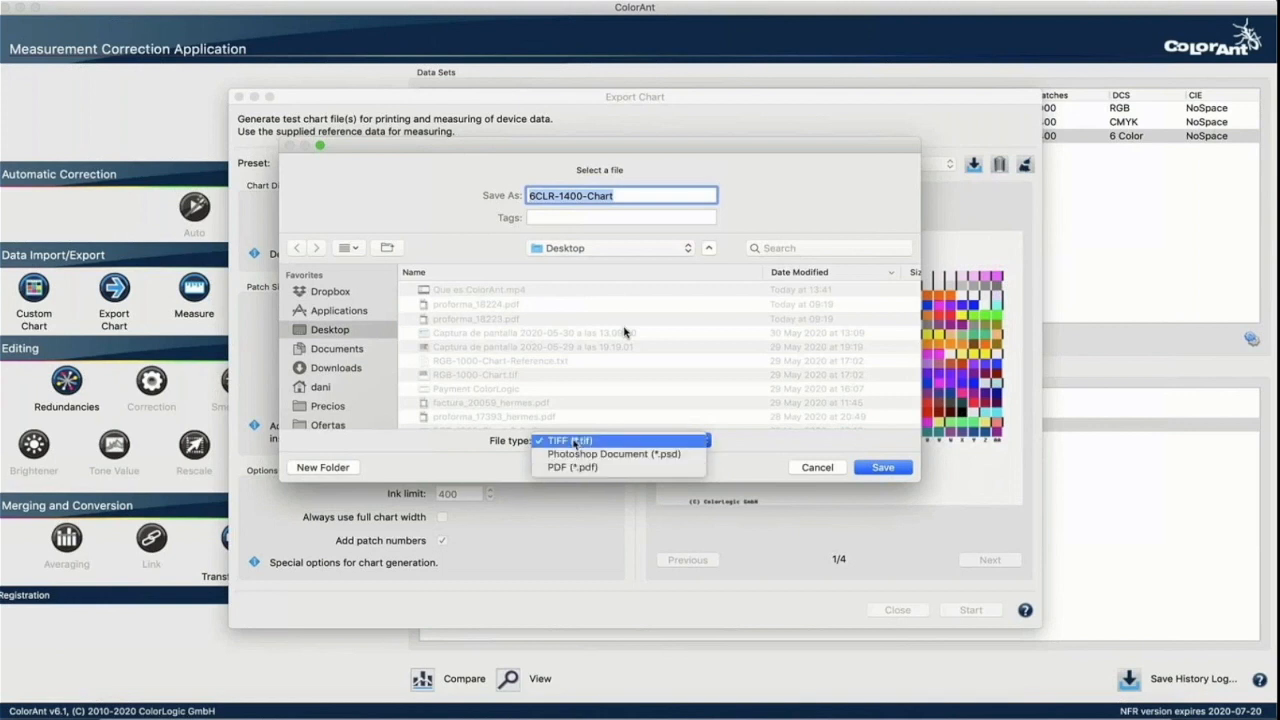
pyautogui.click(576, 441)
pyautogui.click(655, 440)
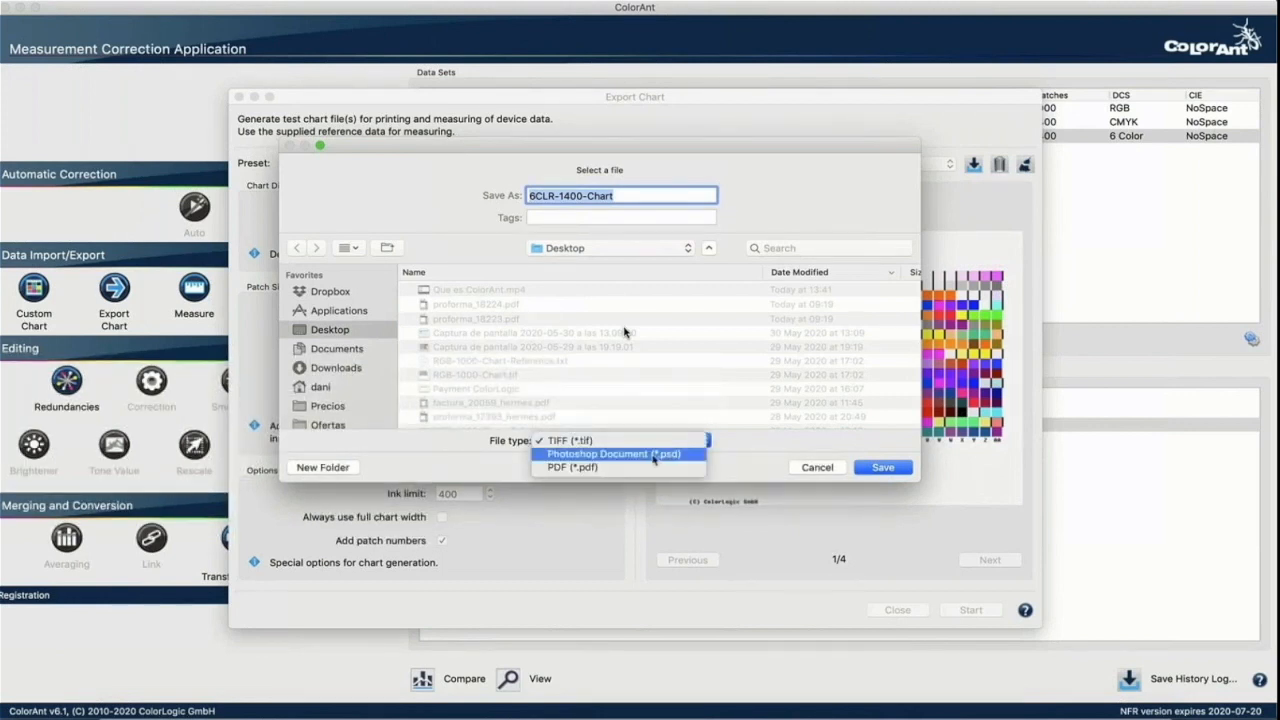
pyautogui.click(656, 467)
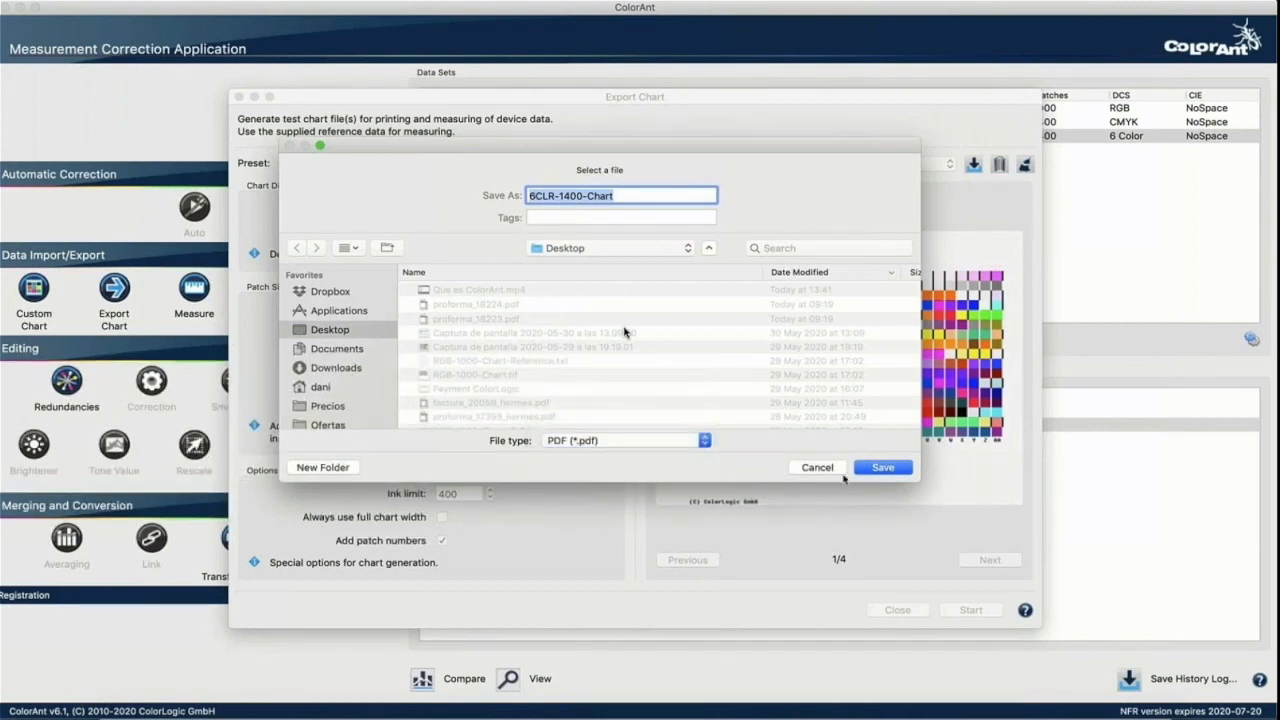
pyautogui.click(877, 474)
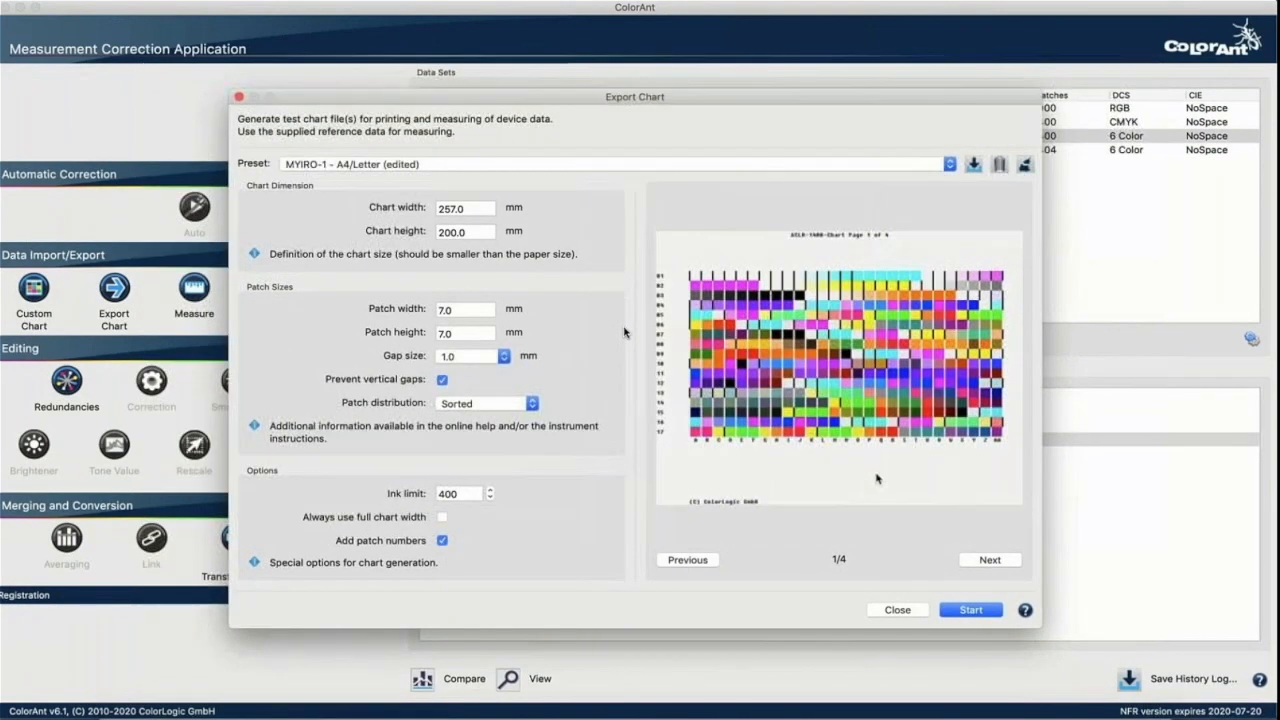
pyautogui.click(239, 97)
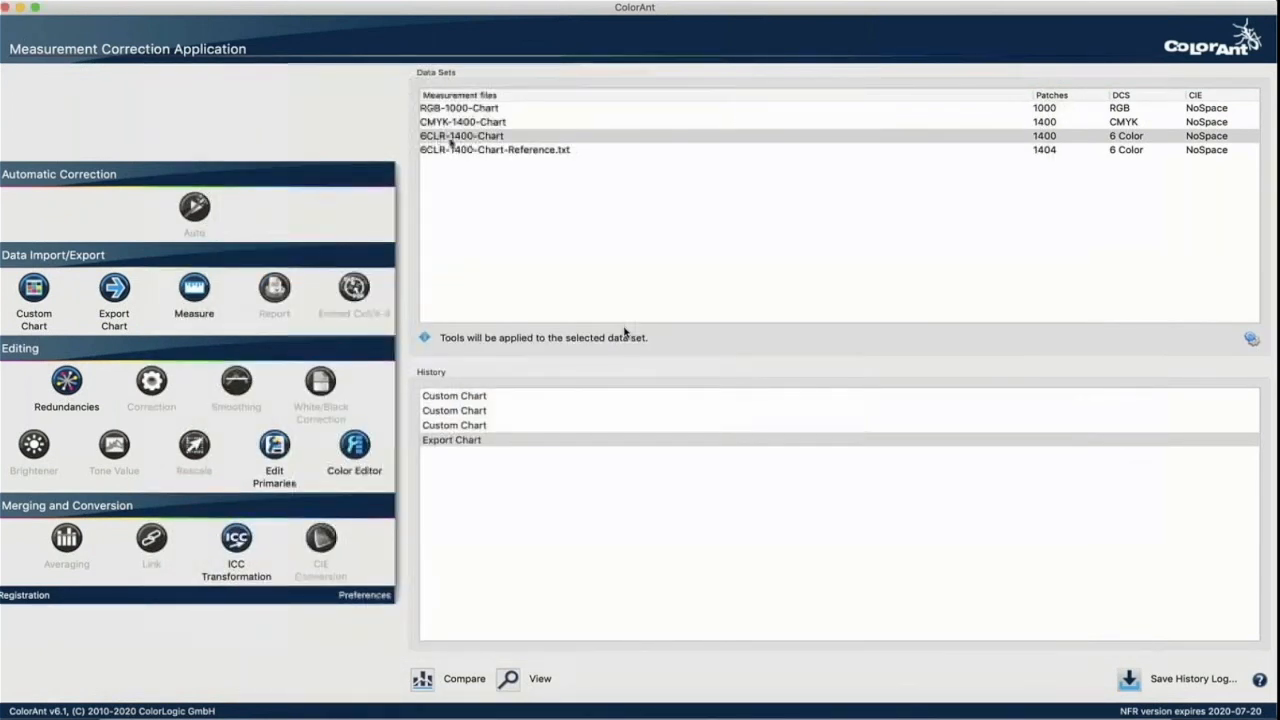
# Step: Open the 6CLR-1400-Chart-Reference.txt data set for measuring and connect the Virtual Device (spectral)
pyautogui.click(461, 138)
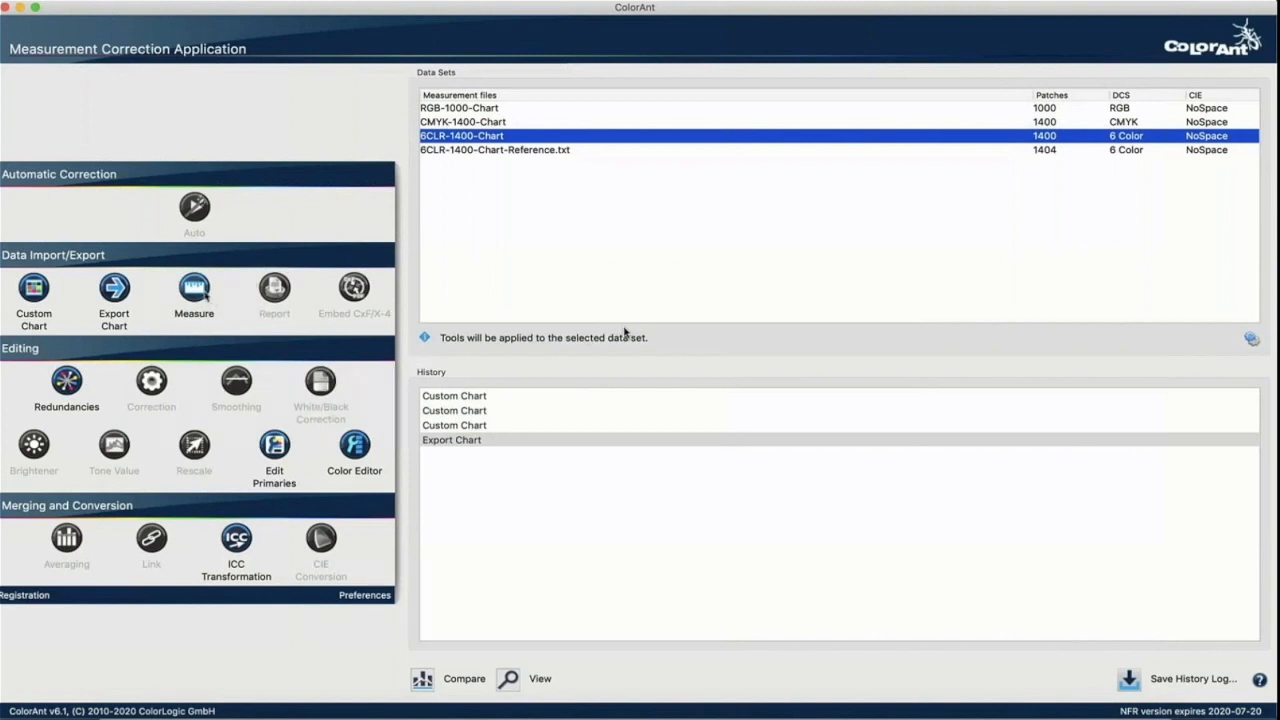
pyautogui.click(519, 154)
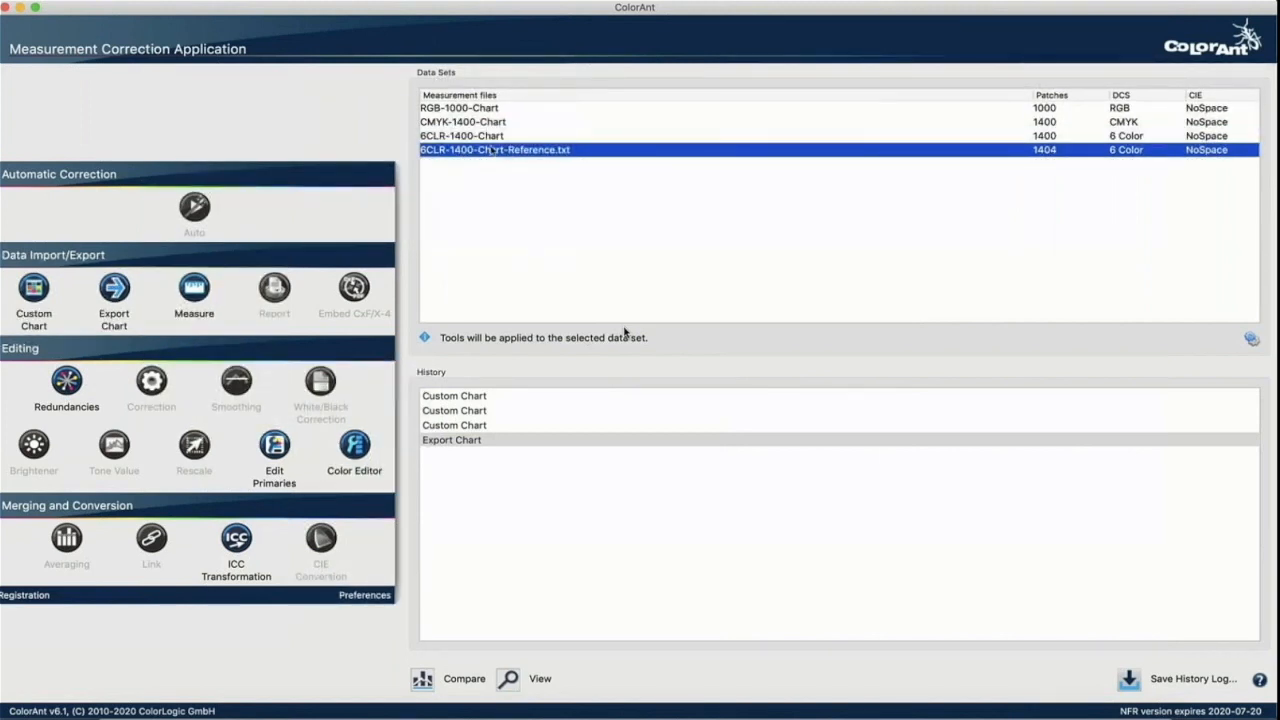
pyautogui.click(191, 292)
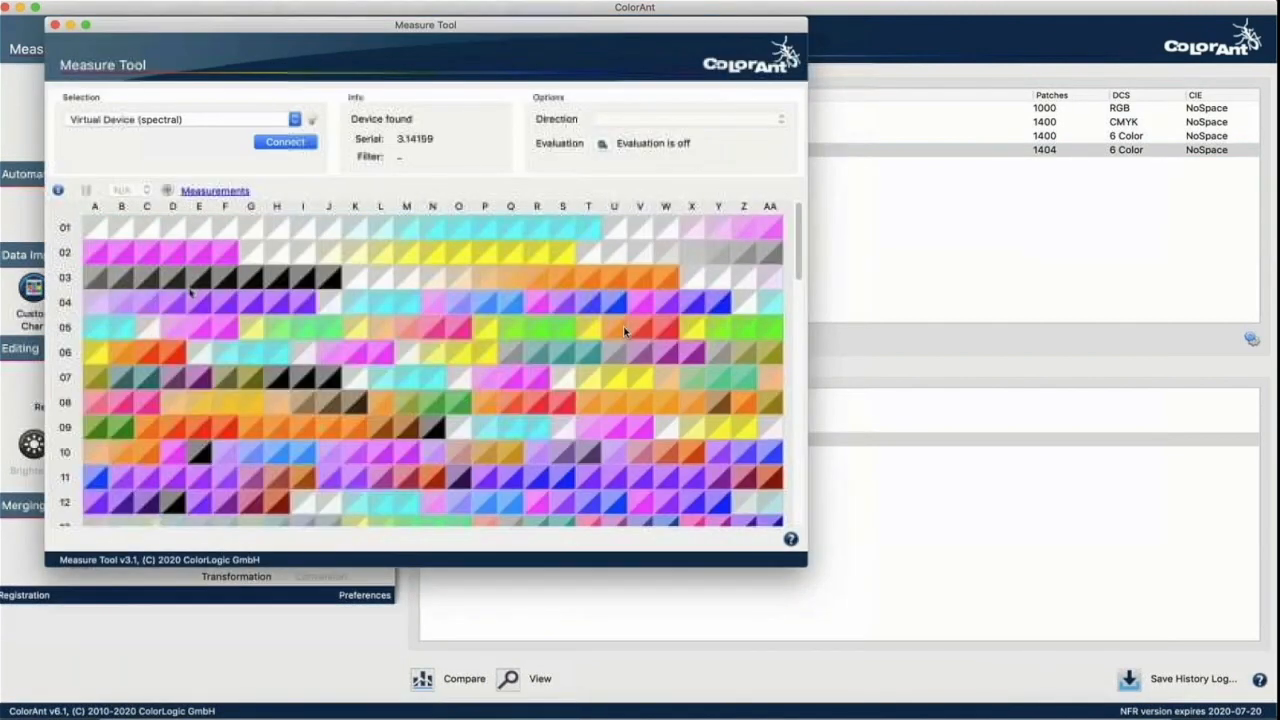
pyautogui.click(240, 121)
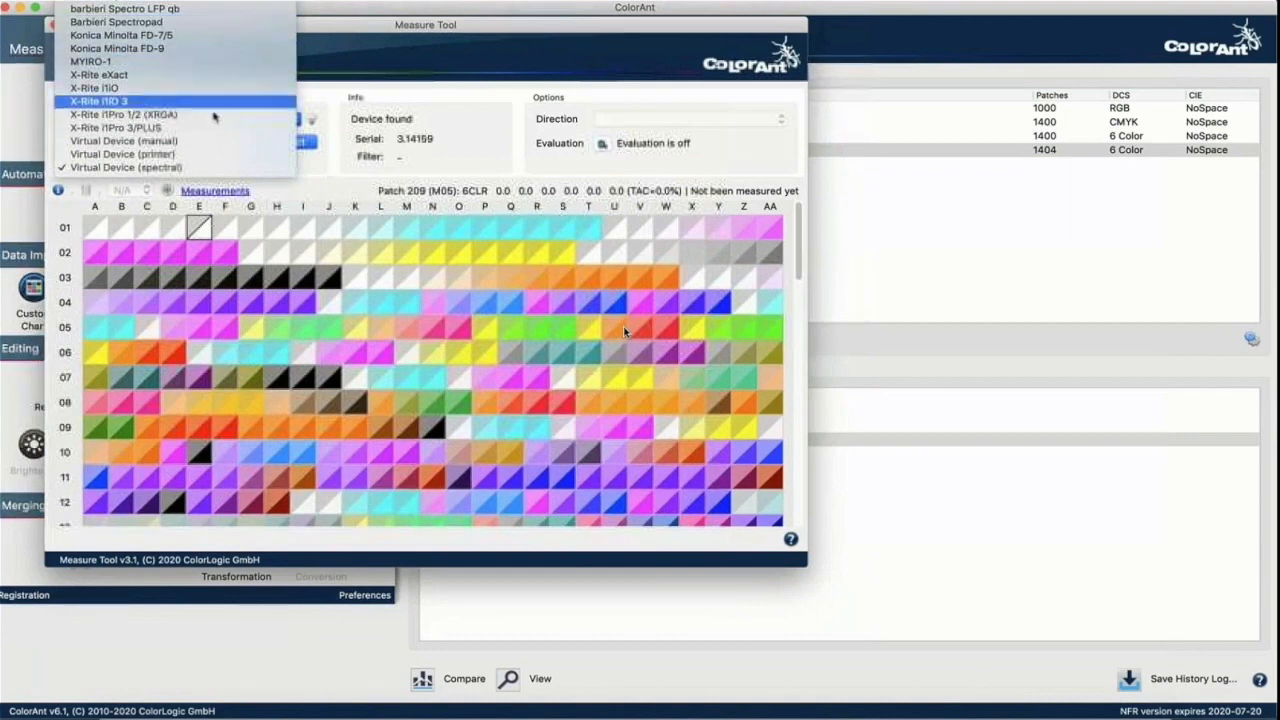
pyautogui.click(206, 167)
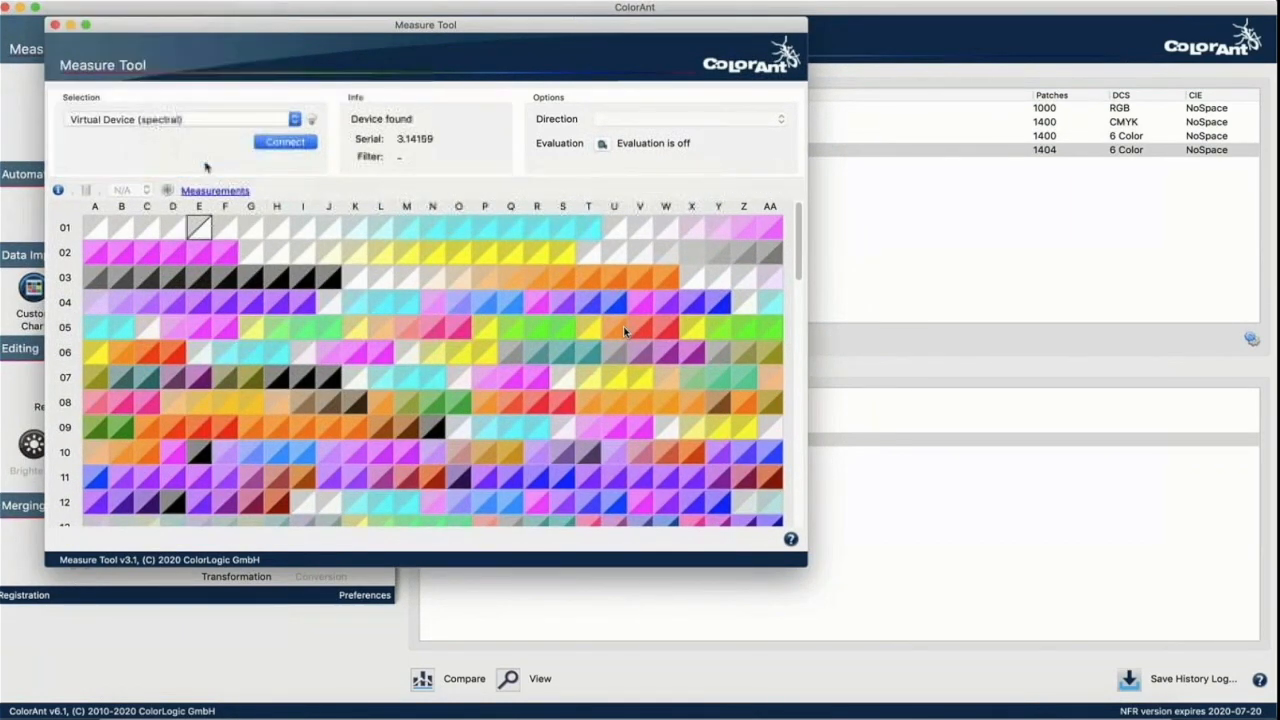
pyautogui.click(287, 143)
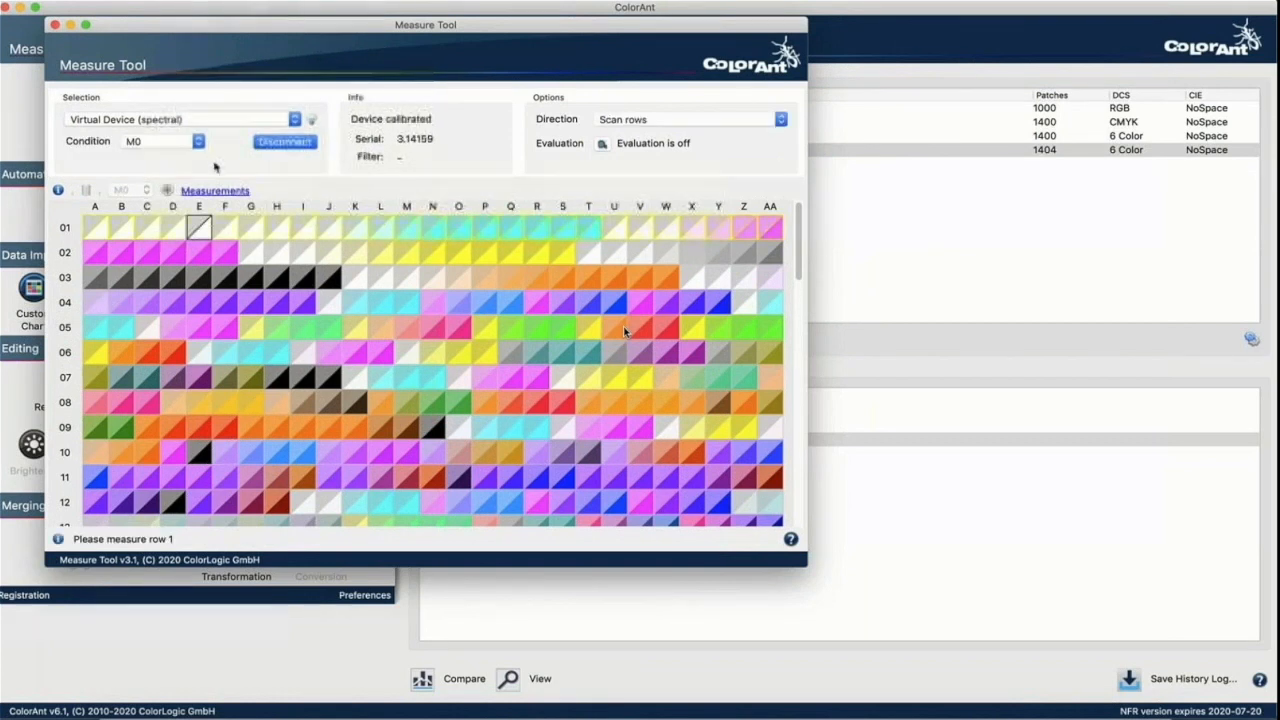
# Step: Measure the chart under condition M0 and transfer the measurement to the data sets
pyautogui.click(182, 142)
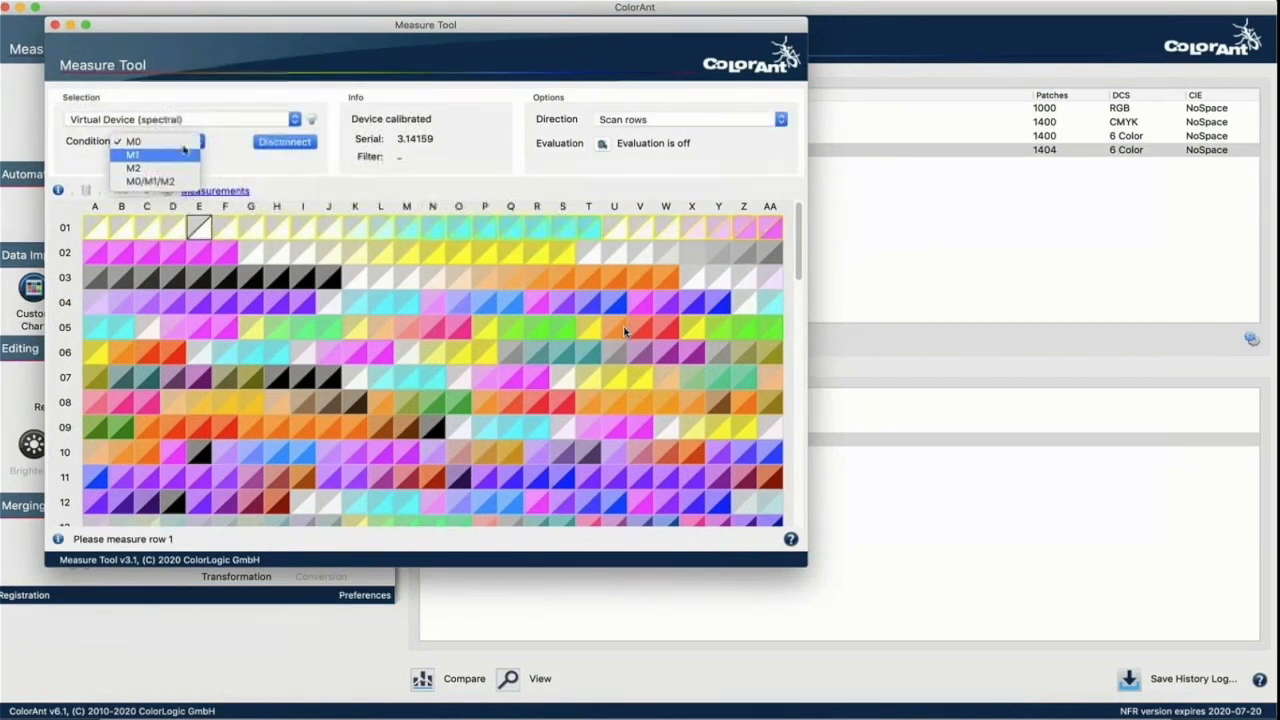
pyautogui.click(228, 136)
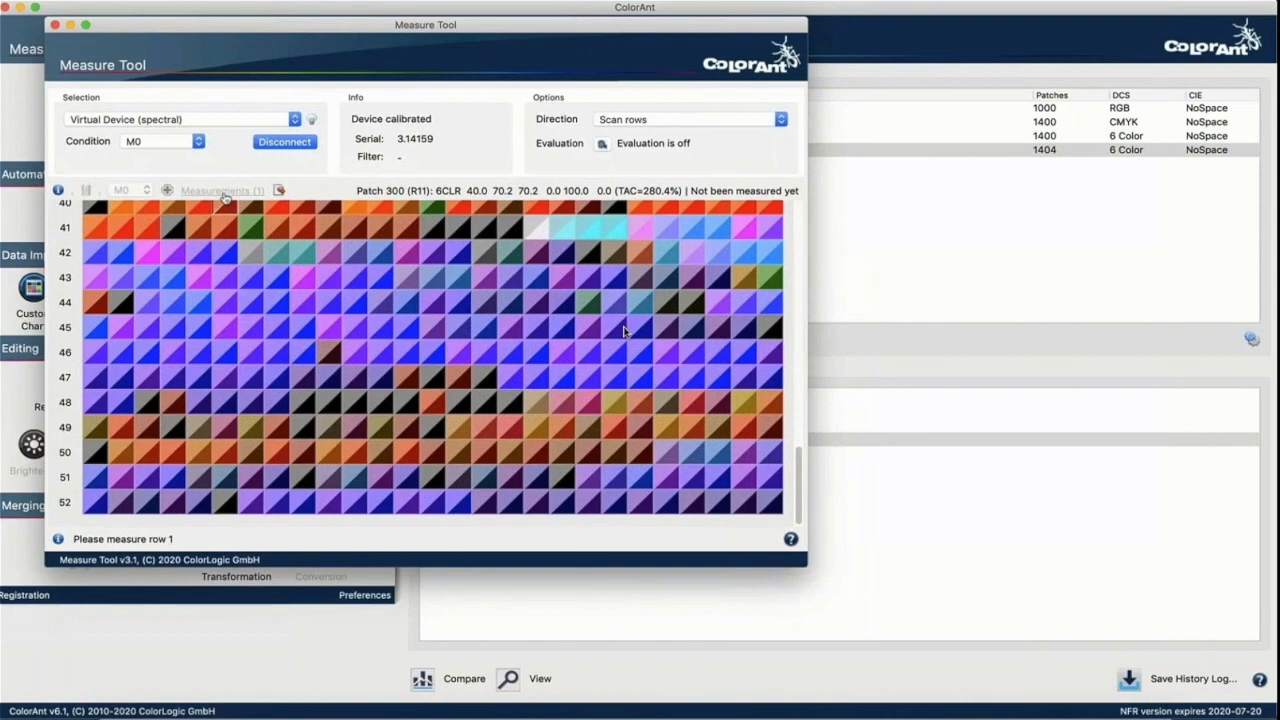
pyautogui.click(280, 192)
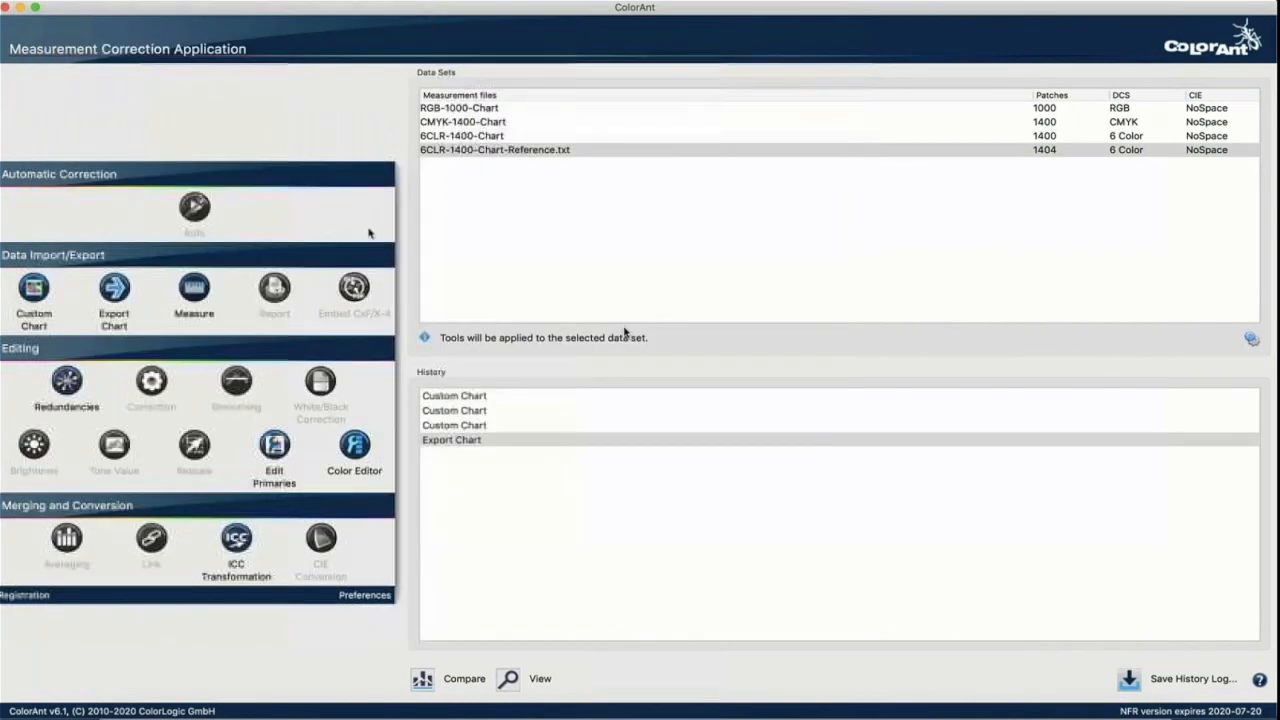
pyautogui.click(514, 213)
# Step: View the measured 6-color data set as 2D patches, a 3D plot and TVI curves, and close the view
pyautogui.click(436, 164)
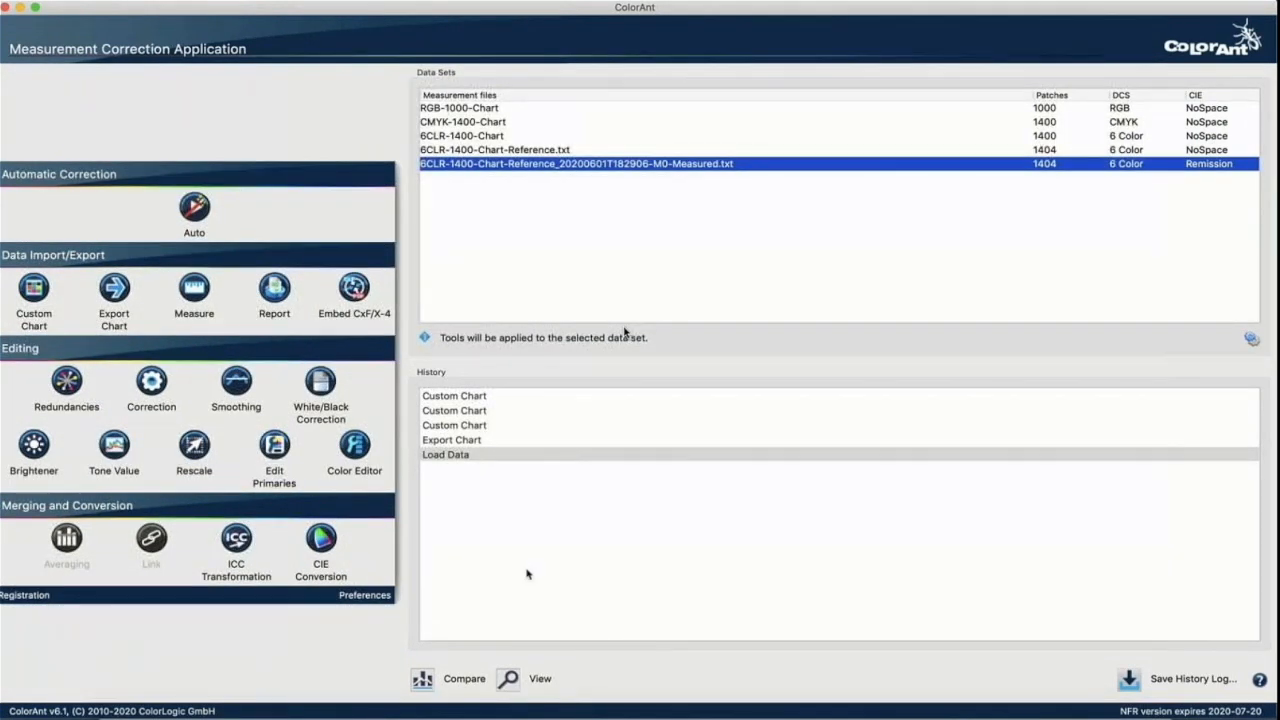
pyautogui.click(535, 680)
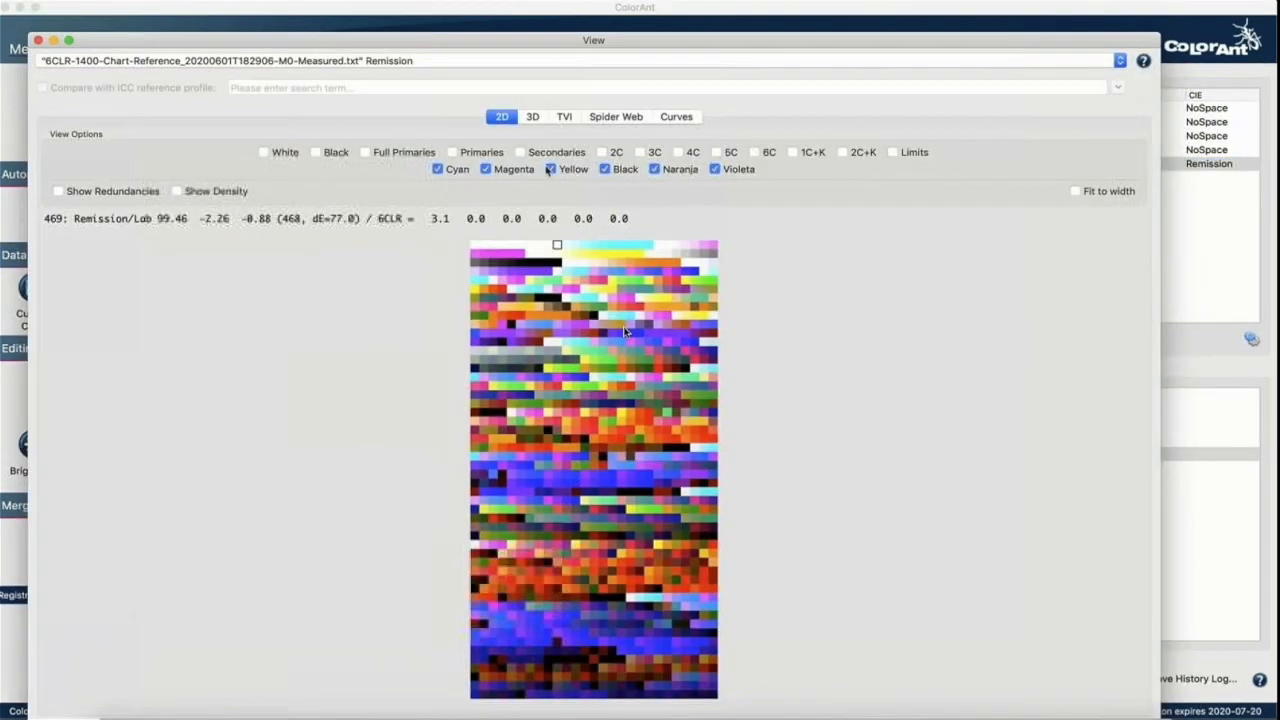
pyautogui.click(532, 117)
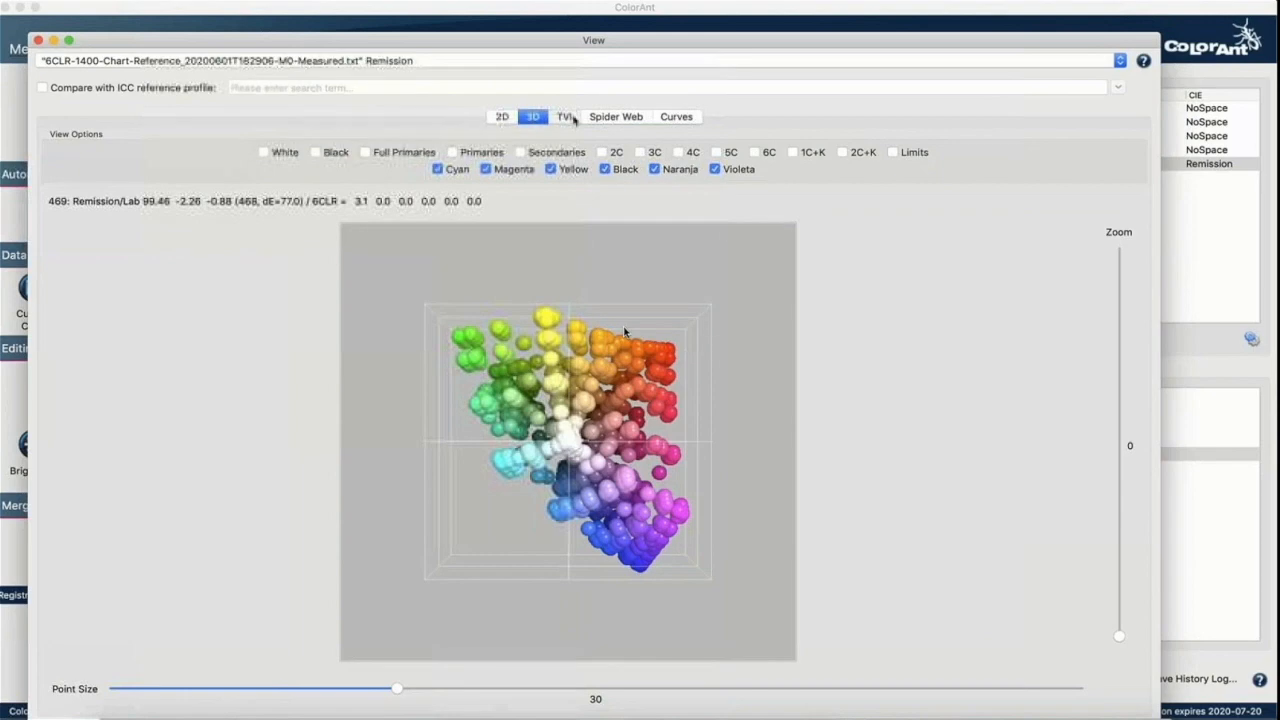
pyautogui.click(566, 117)
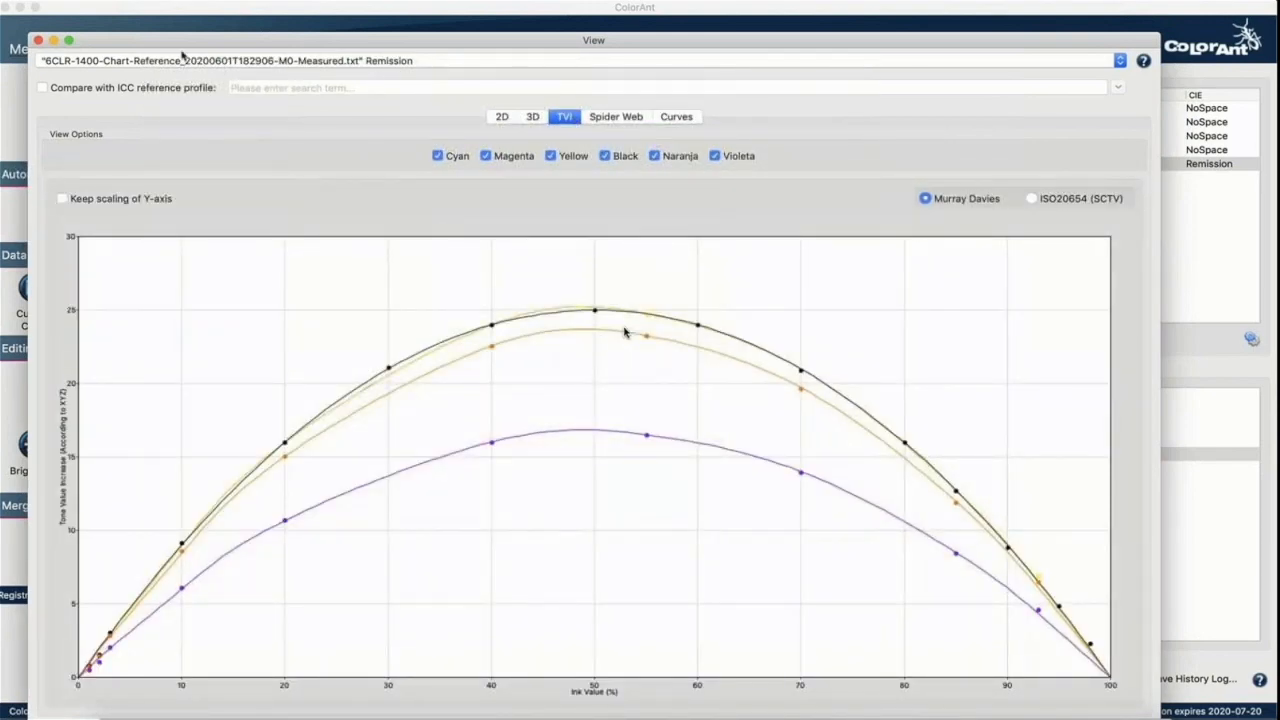
pyautogui.click(39, 40)
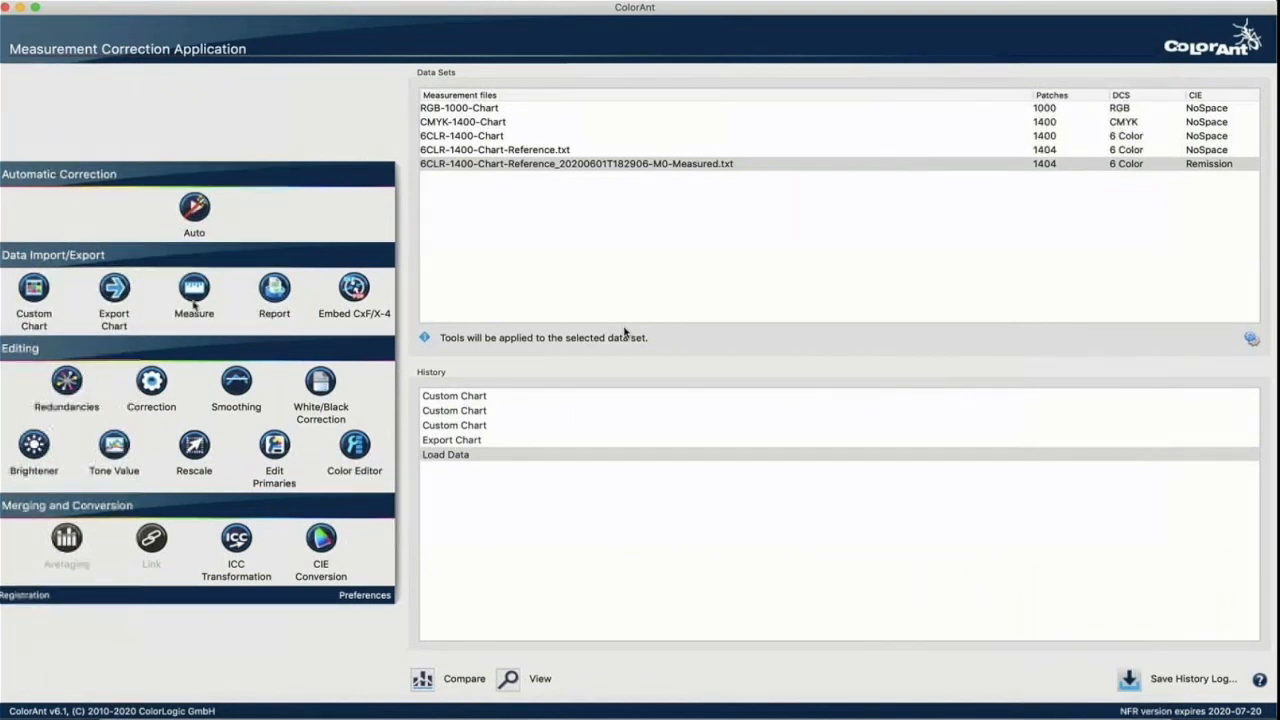
# Step: Configure a new custom chart with 1 Color, CxF/X-4 Wedge mode and the Medium number of patches
pyautogui.click(447, 260)
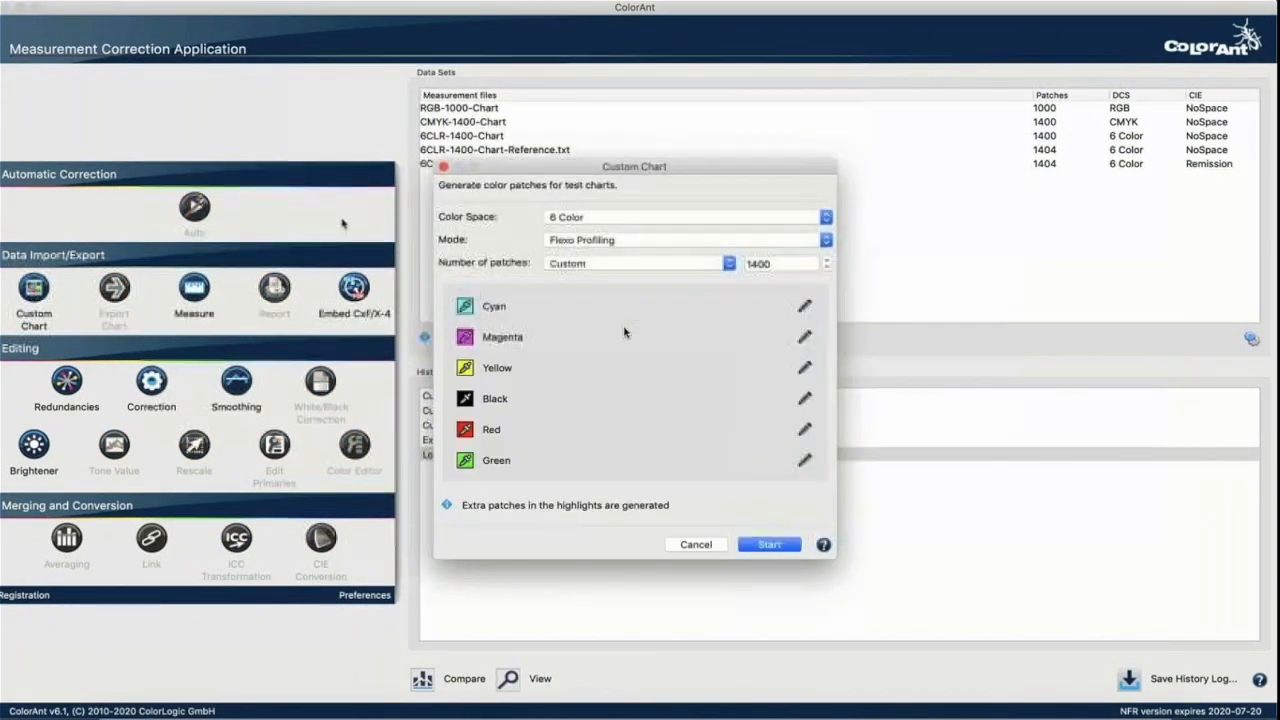
pyautogui.click(580, 217)
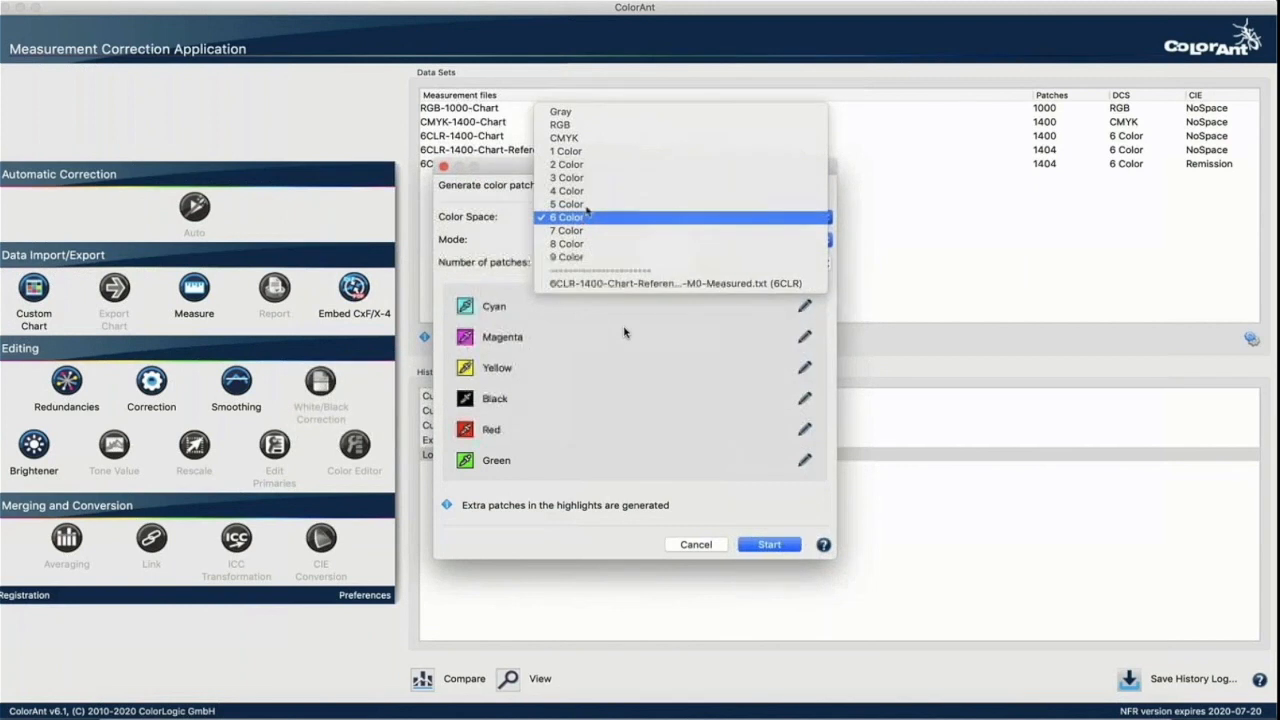
pyautogui.click(590, 157)
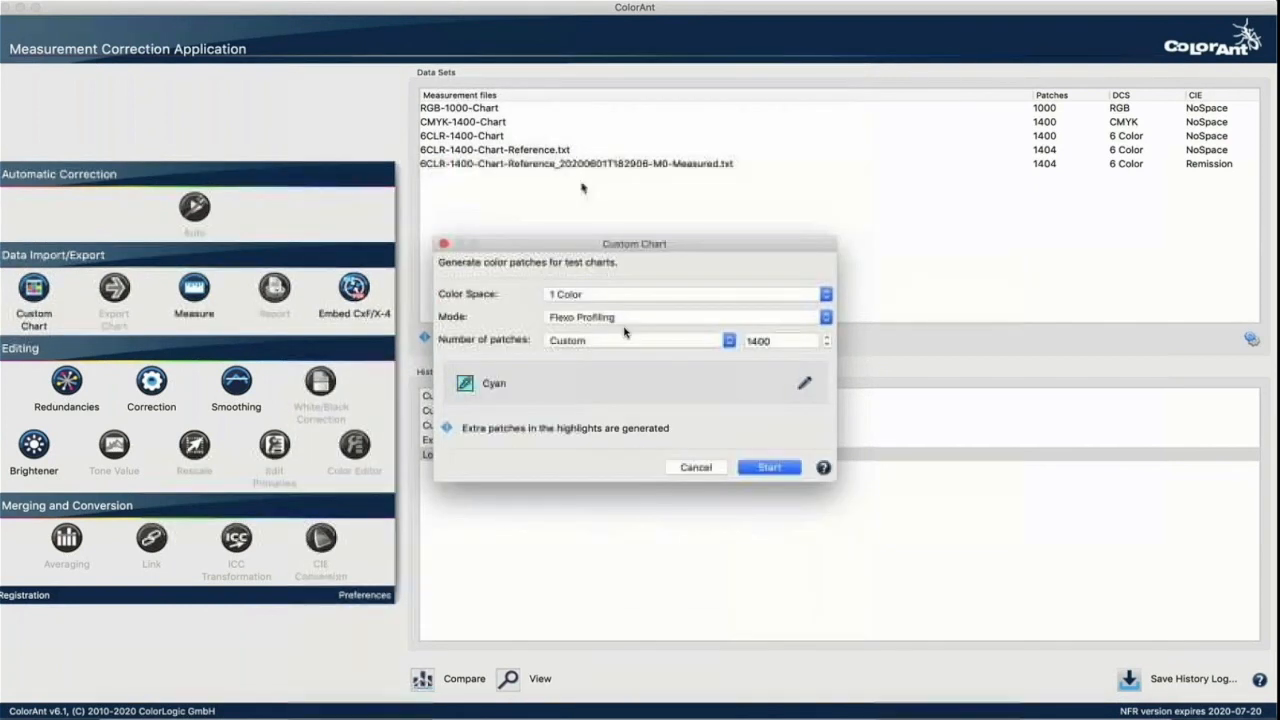
pyautogui.click(580, 316)
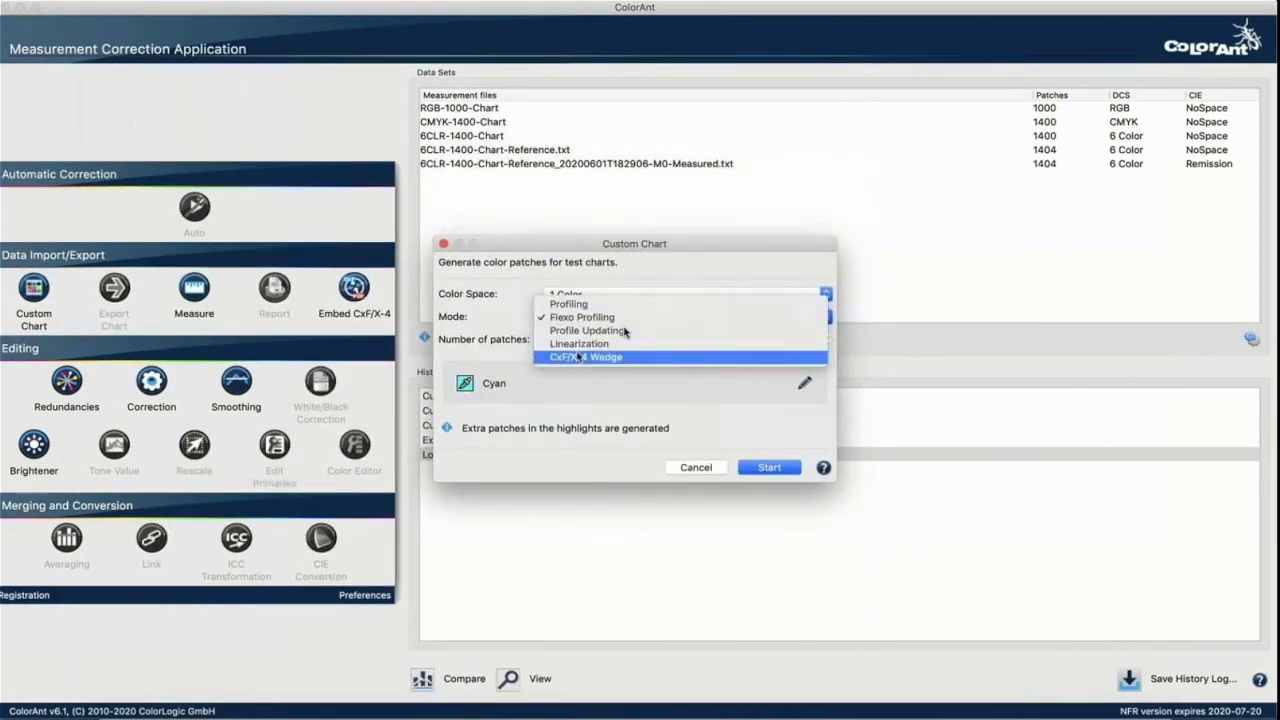
pyautogui.click(578, 357)
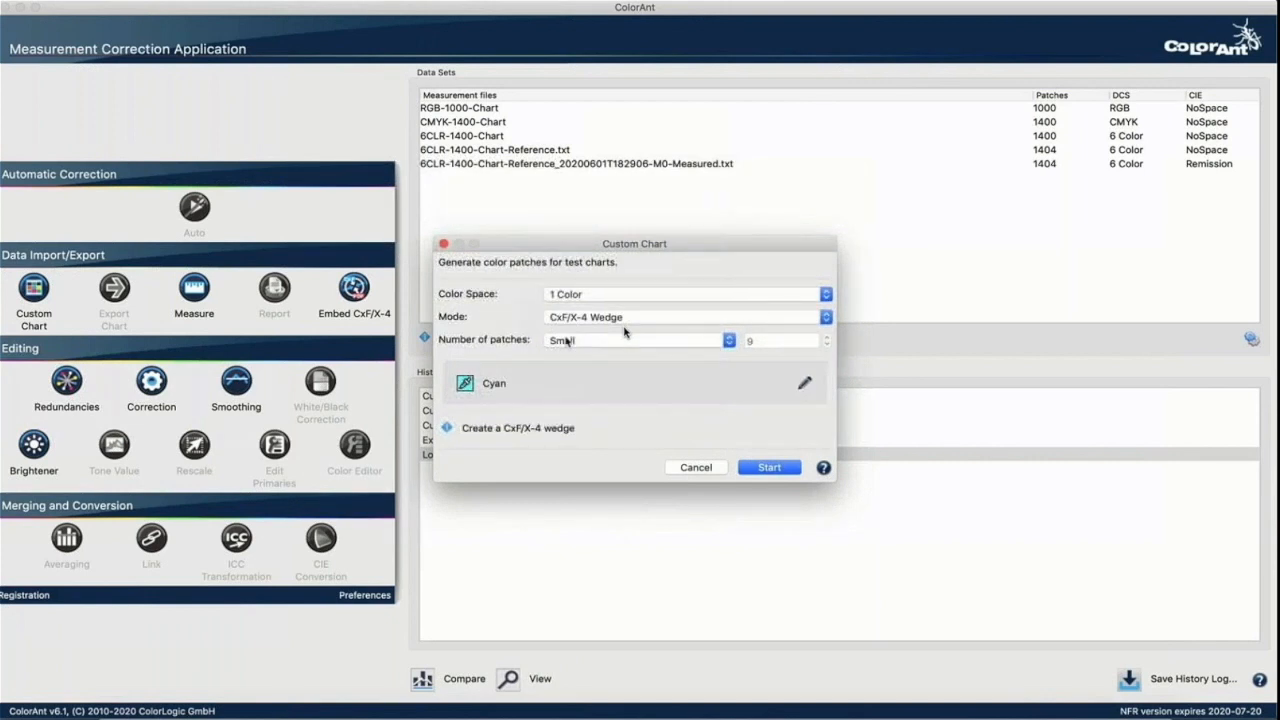
pyautogui.click(566, 341)
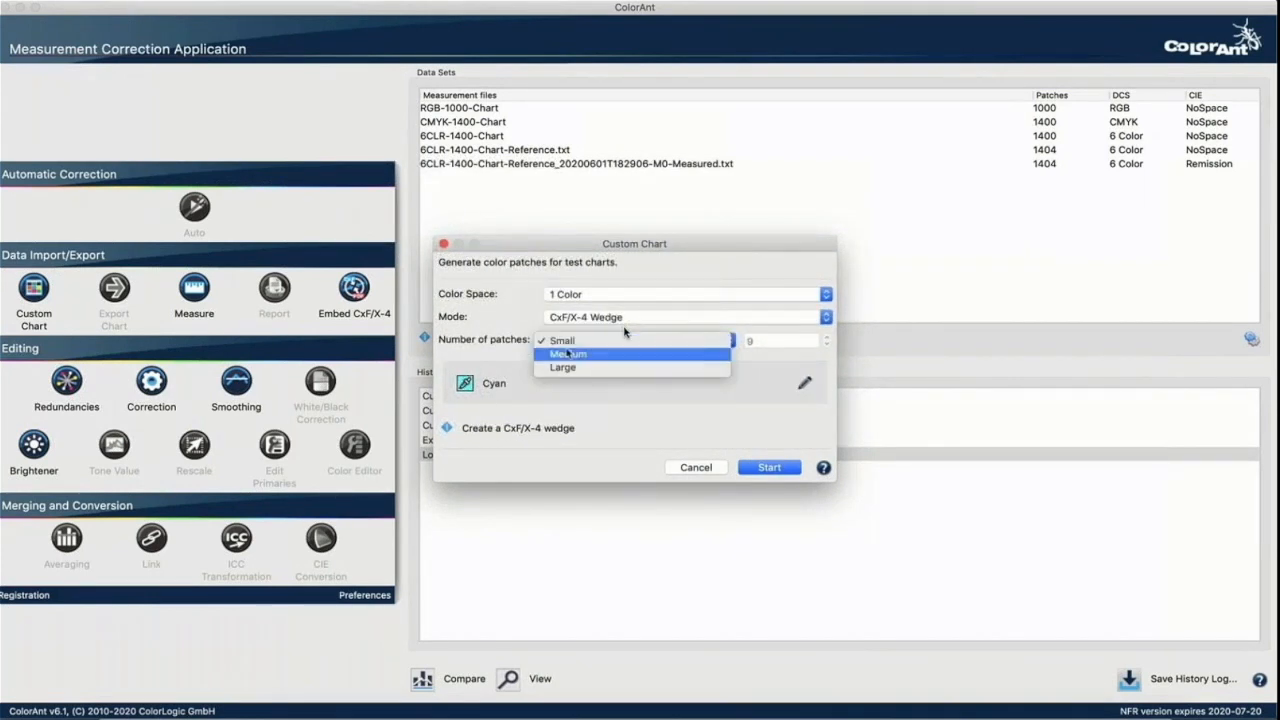
pyautogui.click(567, 353)
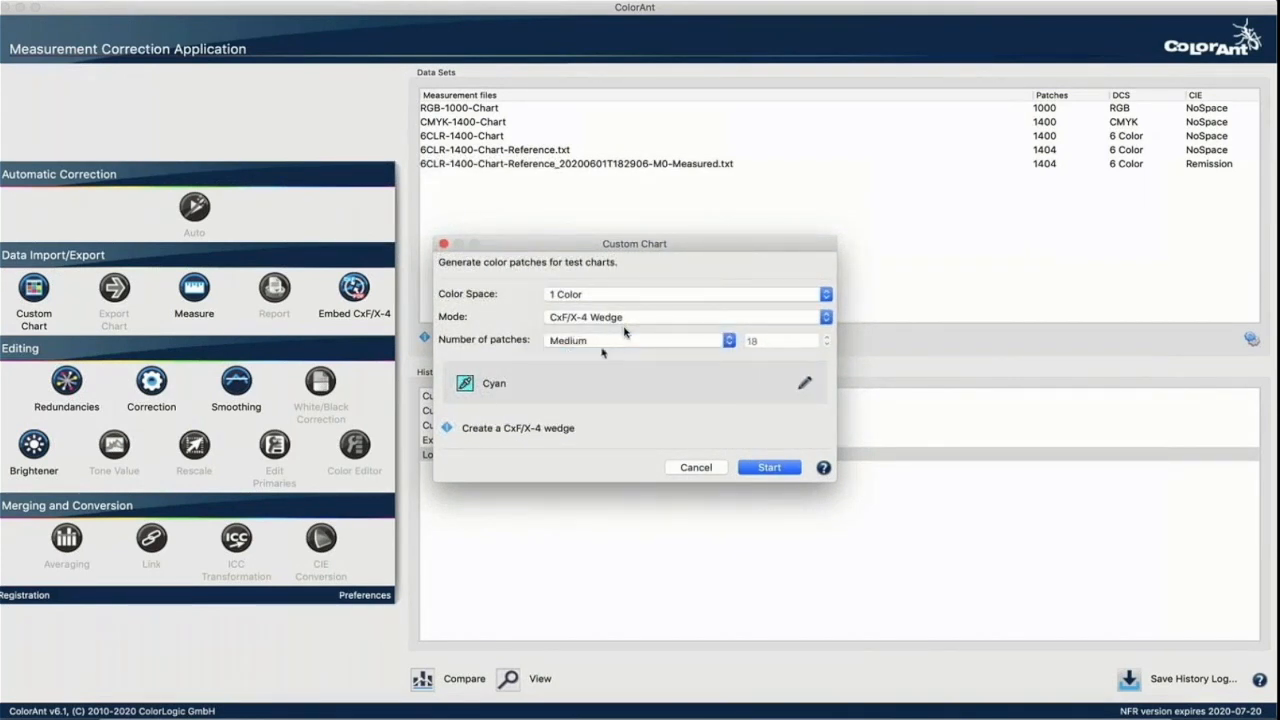
# Step: Set the wedge's channel color to Blue from the standard colors and generate the CxF/X-4 wedge chart
pyautogui.click(806, 384)
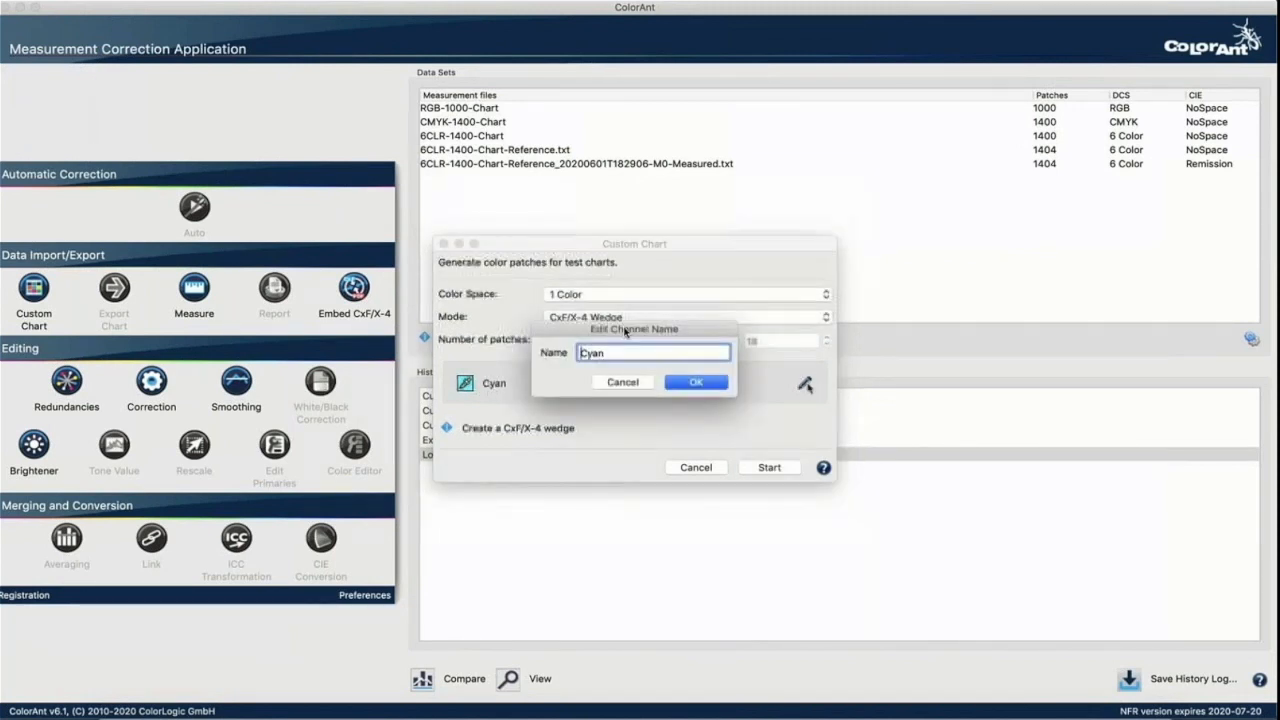
pyautogui.click(690, 384)
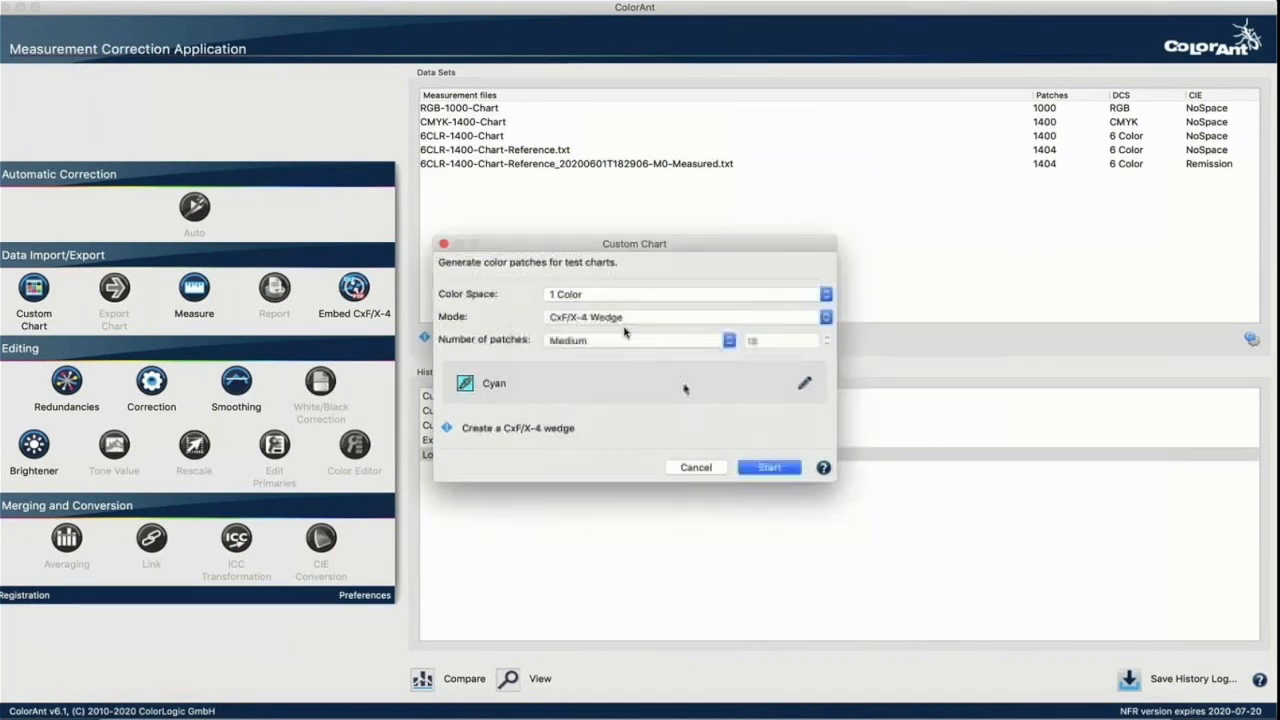
pyautogui.click(468, 383)
pyautogui.moveTo(484, 388)
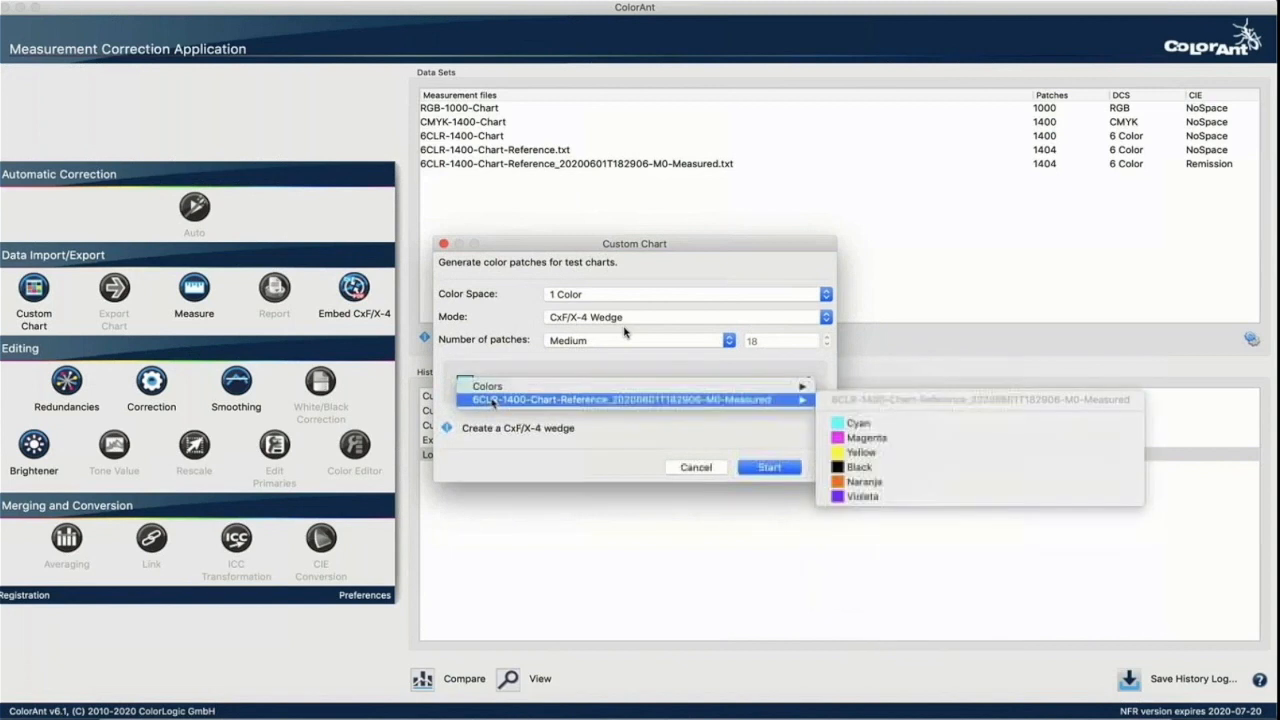
pyautogui.moveTo(600, 386)
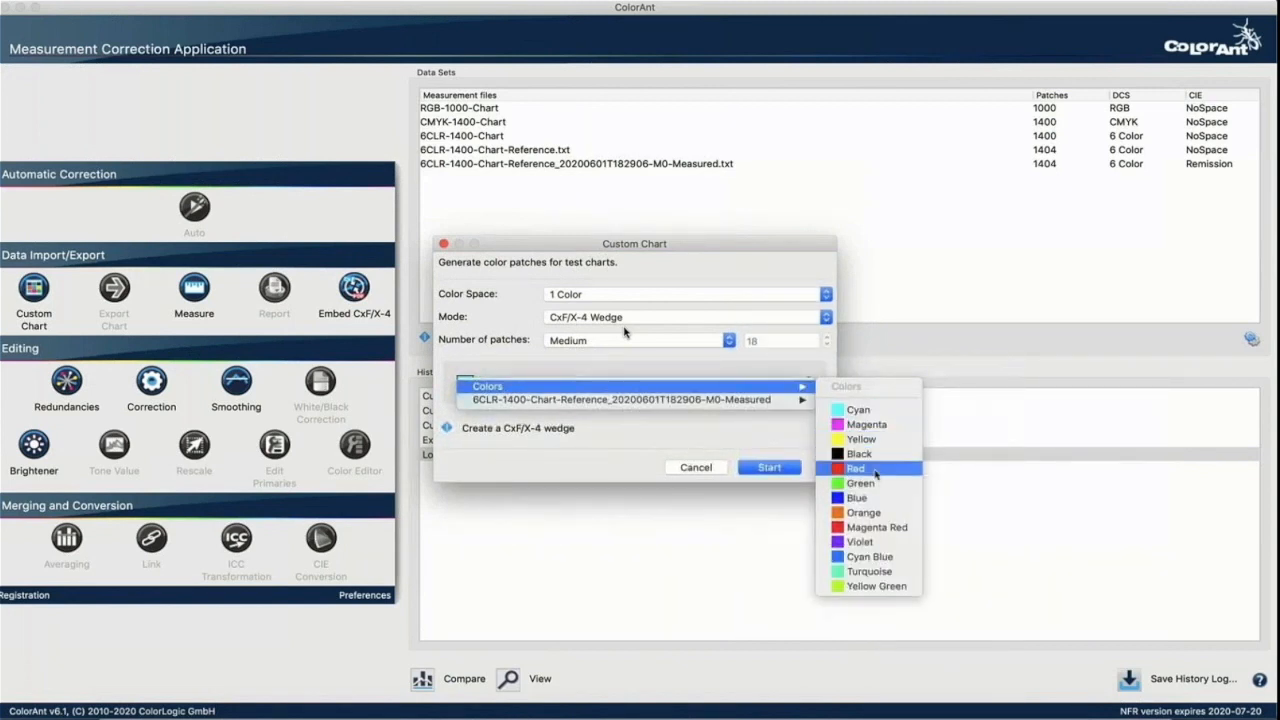
pyautogui.click(860, 497)
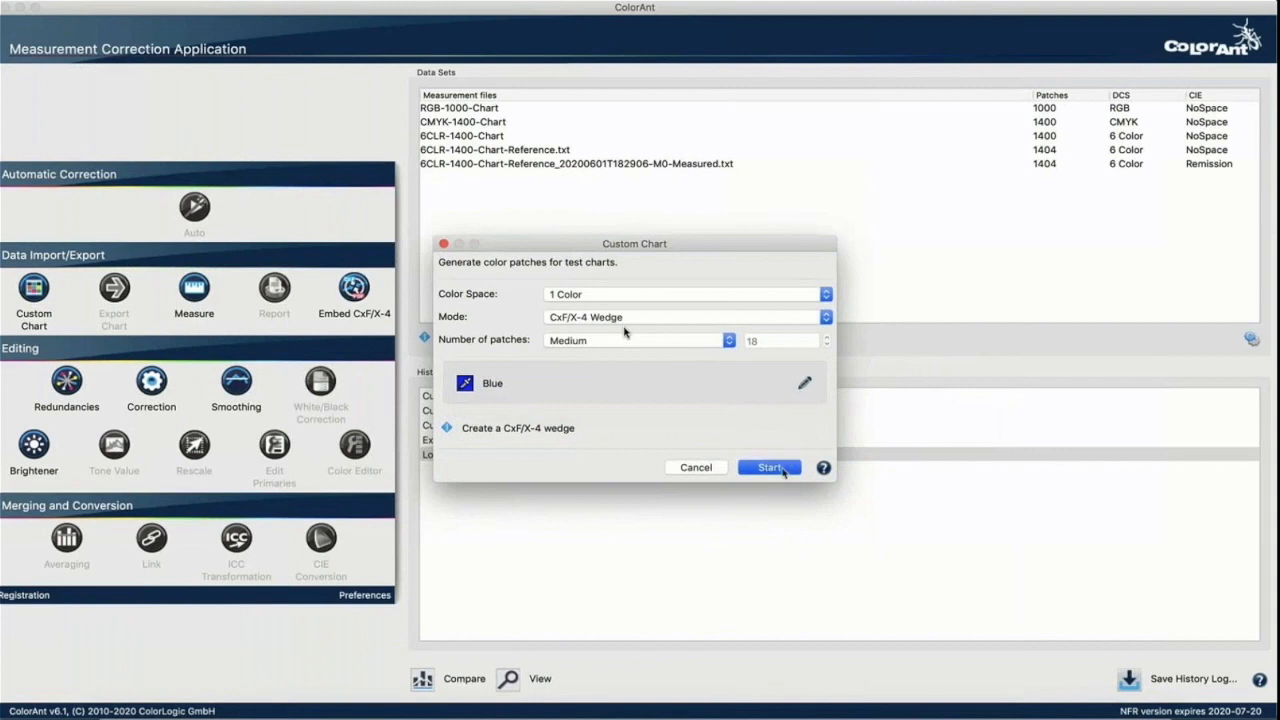
pyautogui.click(770, 467)
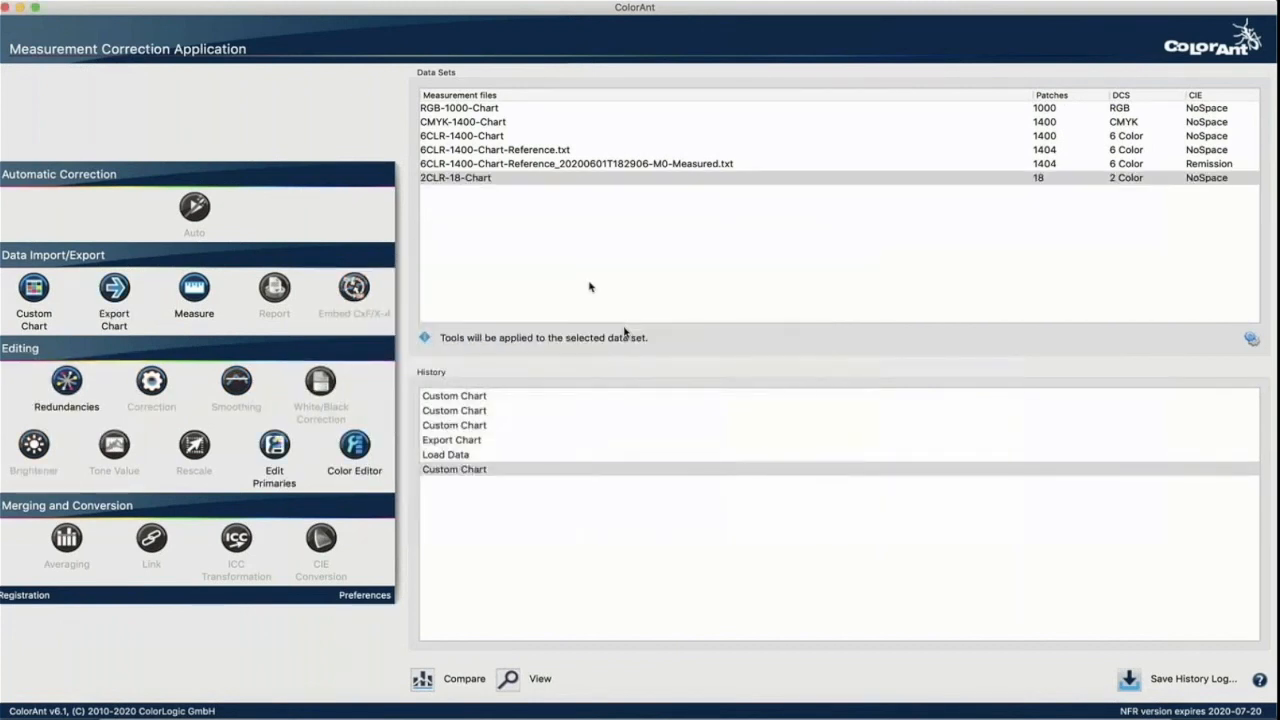
# Step: View the 2CLR-18-Chart data set as 2D patches, close the view and clear the data set selection
pyautogui.click(495, 200)
pyautogui.click(491, 178)
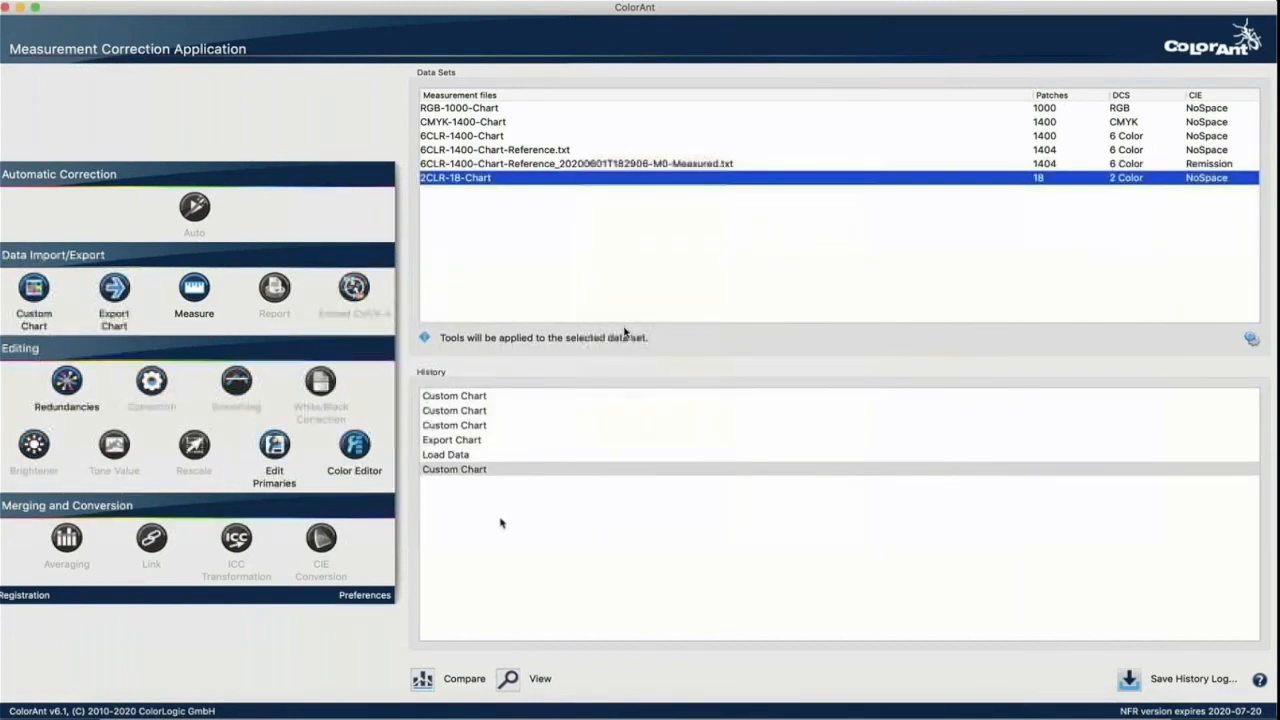
pyautogui.click(509, 678)
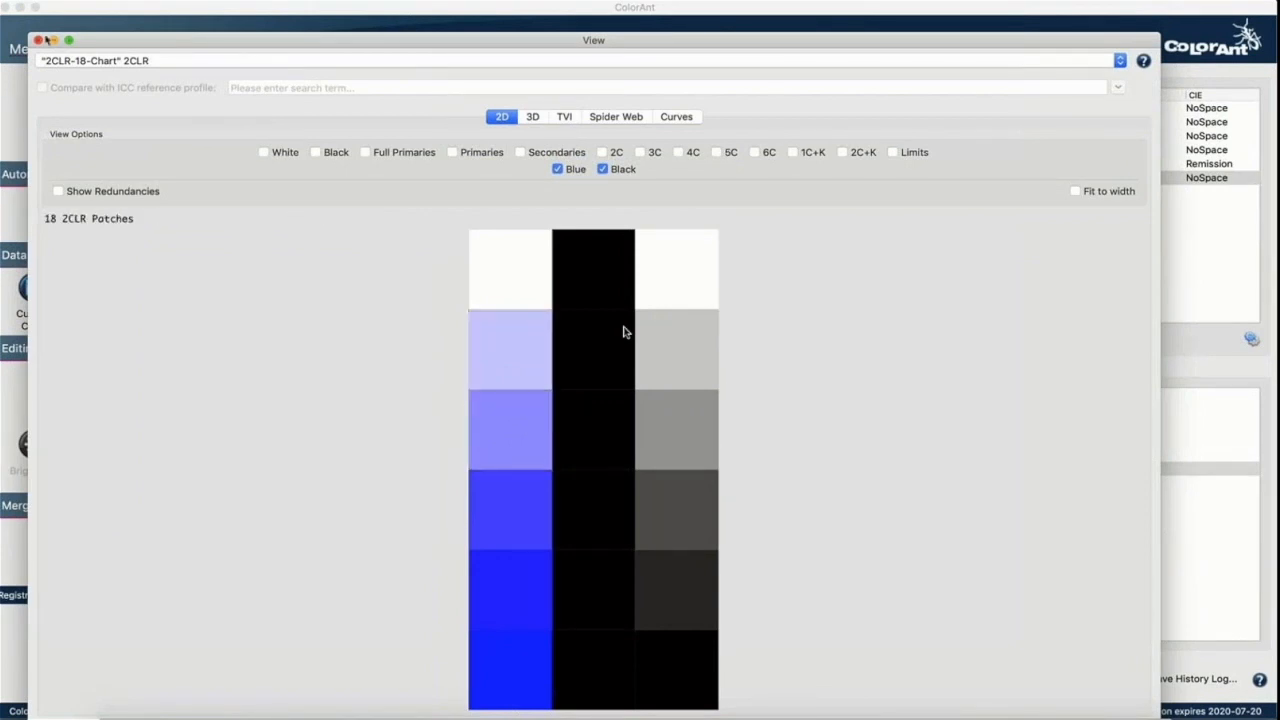
pyautogui.press('super+w')
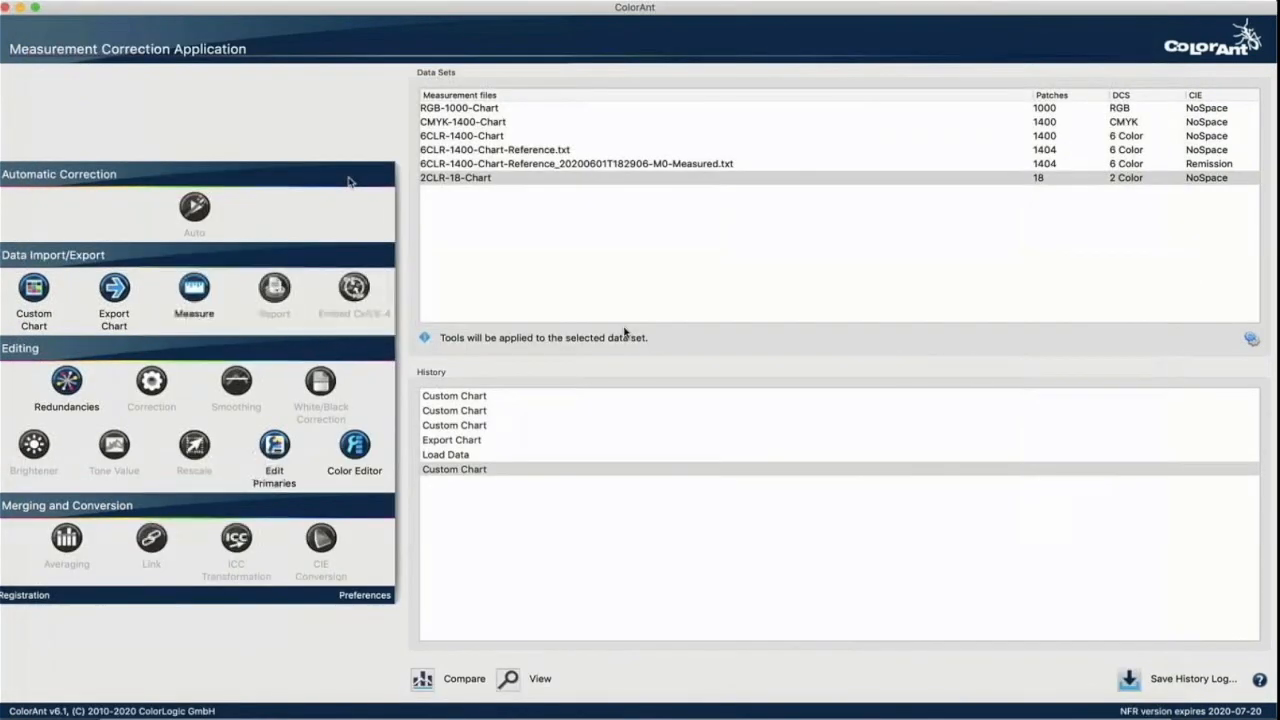
pyautogui.click(465, 211)
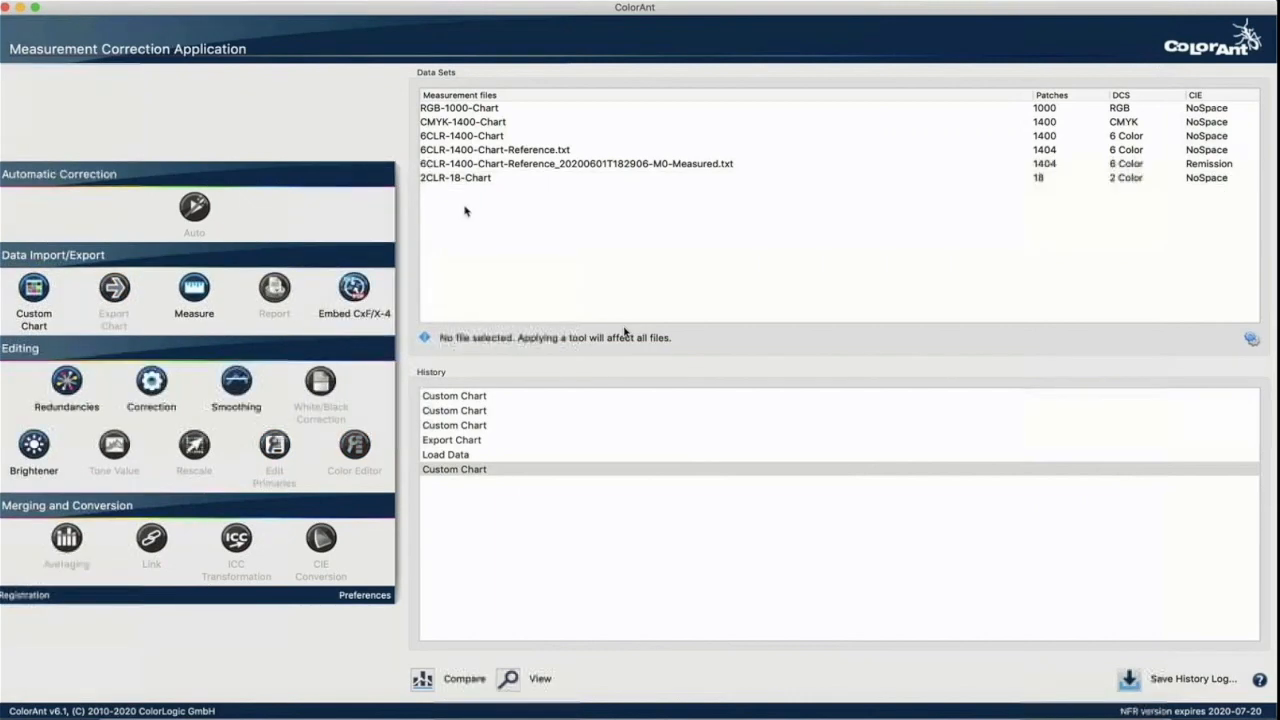
# Step: Switch to Finder, open the folder 05.- Crear Testchart and move its window clear of the ColorAnt data sets
pyautogui.click(116, 706)
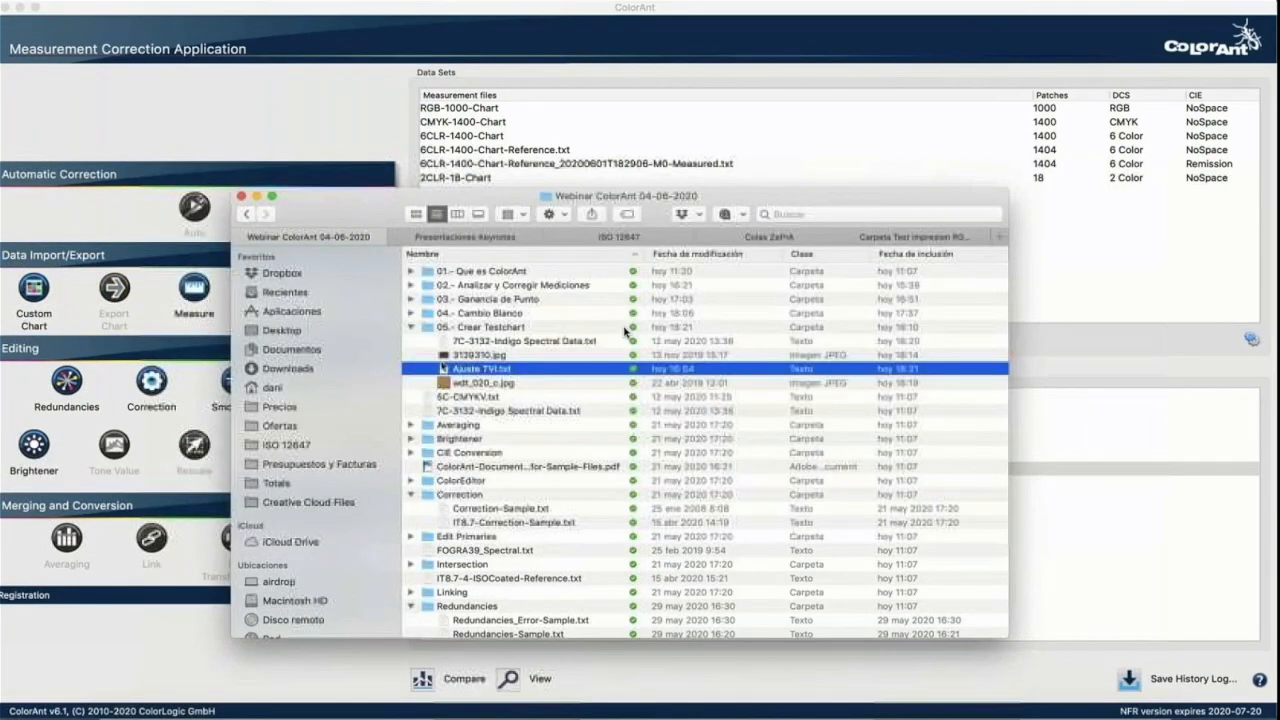
pyautogui.doubleClick(624, 328)
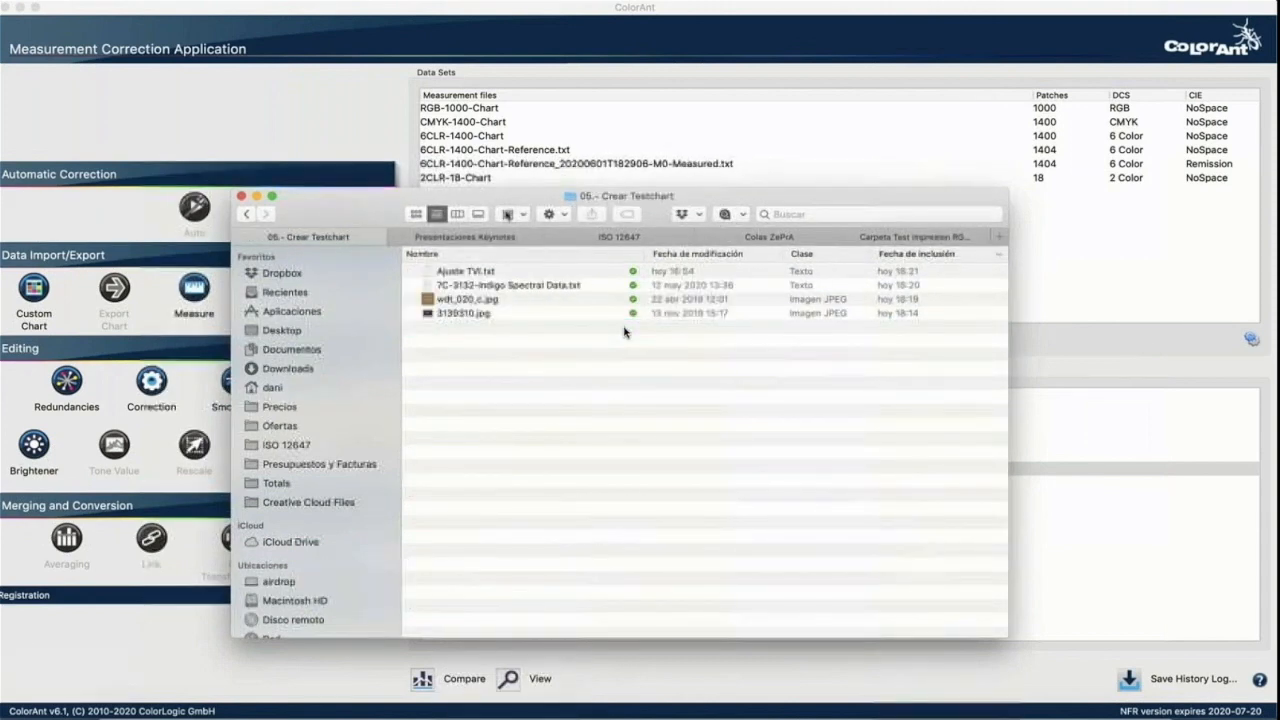
pyautogui.moveTo(503, 201); pyautogui.dragTo(782, 314)
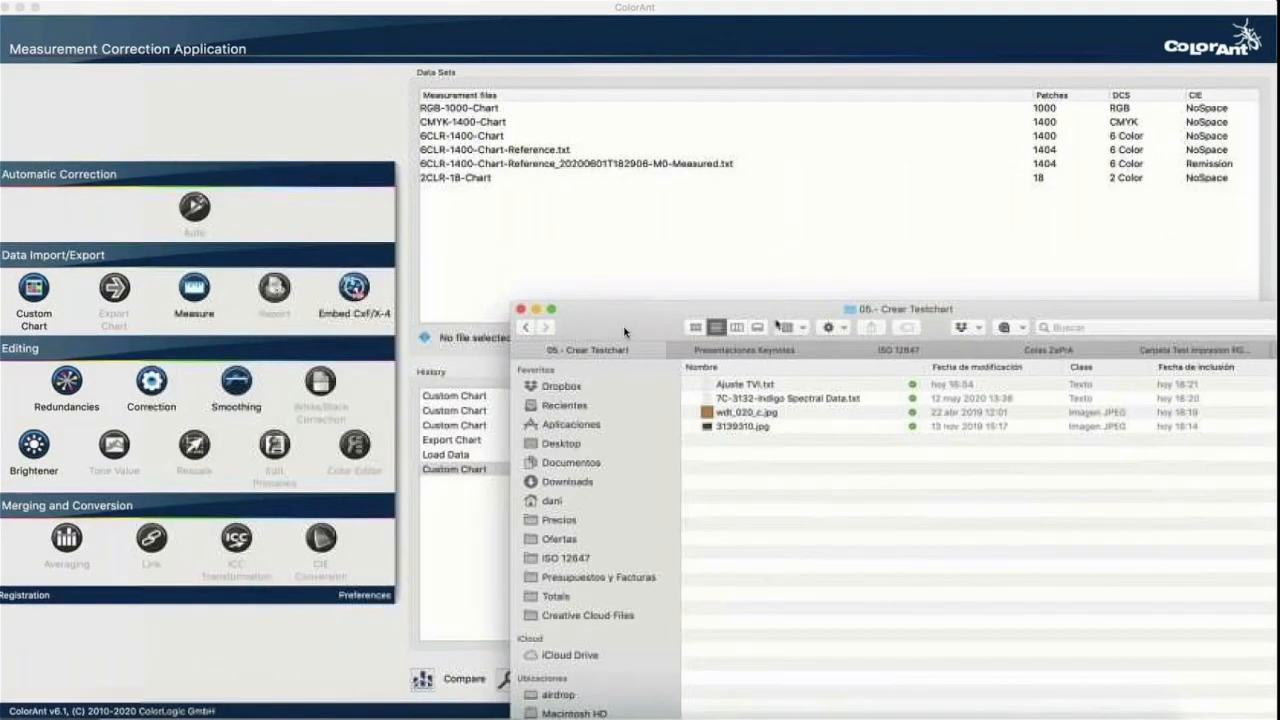
# Step: Preview 3139310.jpg, add it to the ColorAnt data sets and extract 1200 patches from it with corner points
pyautogui.click(737, 426)
pyautogui.press('space')
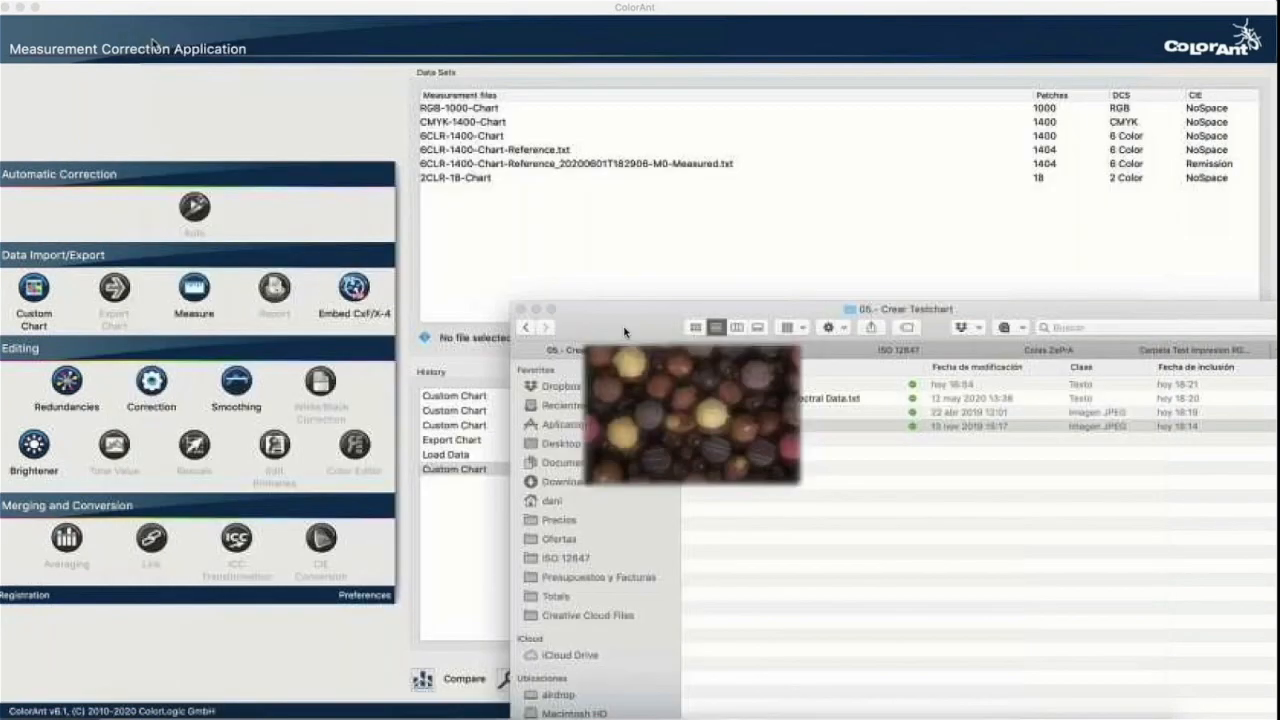
pyautogui.click(150, 38)
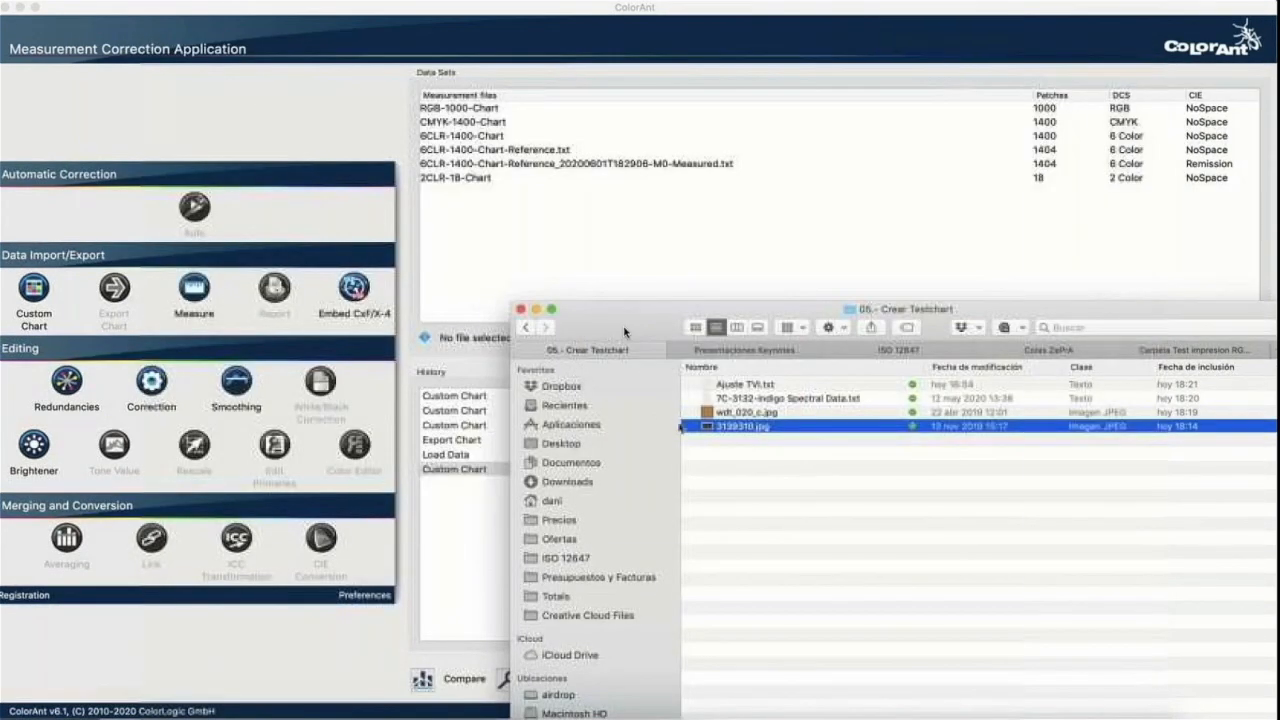
pyautogui.moveTo(710, 430); pyautogui.dragTo(567, 262)
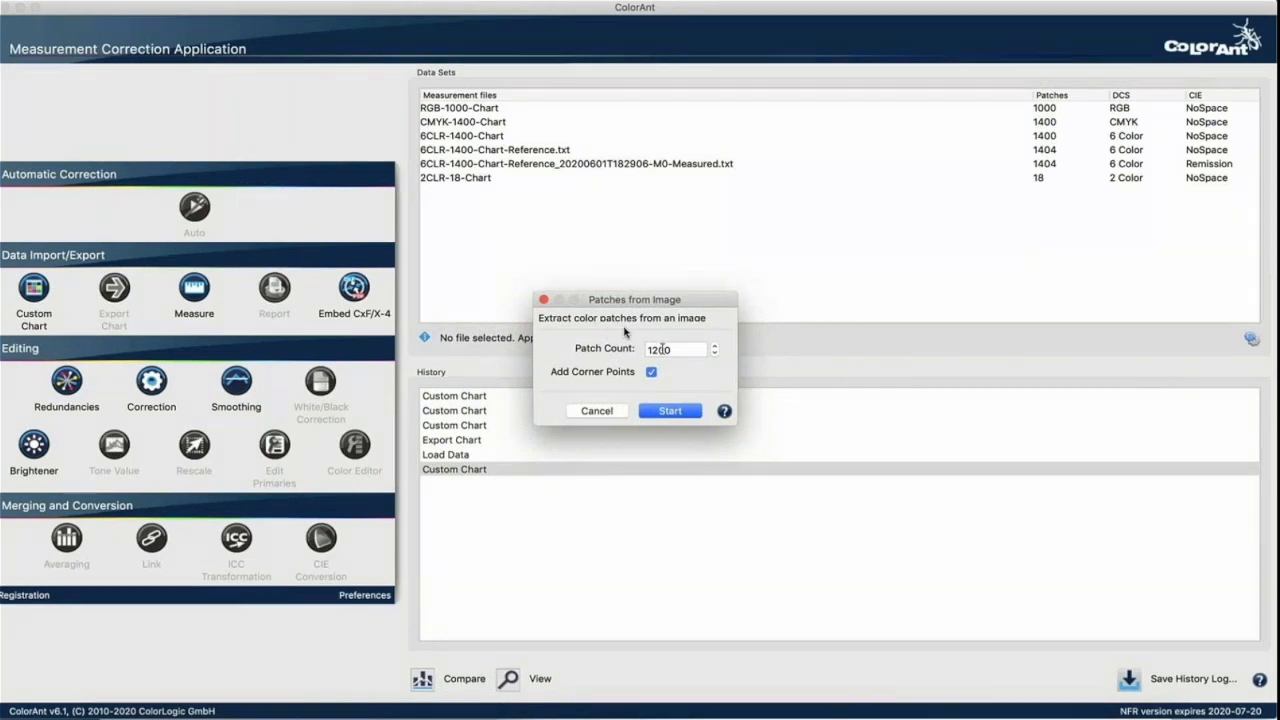
pyautogui.click(667, 411)
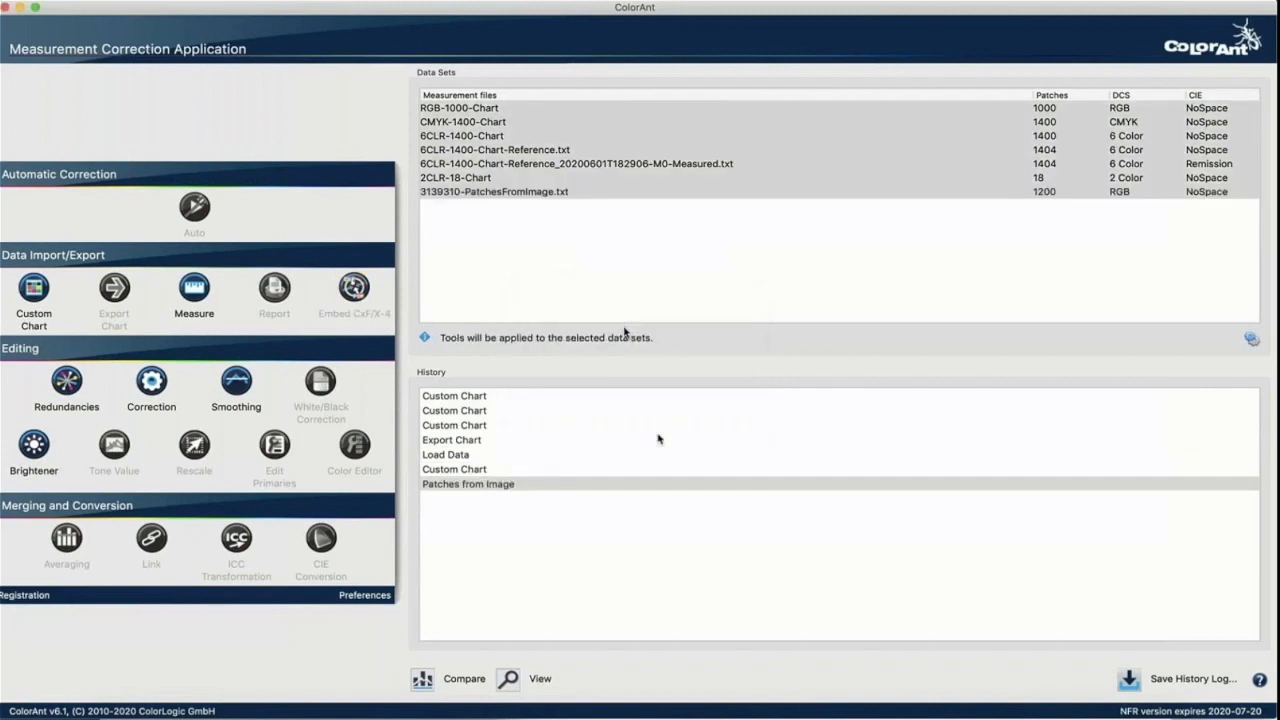
# Step: View the 3139310-PatchesFromImage.txt data set as 2D patches and close the view
pyautogui.click(533, 254)
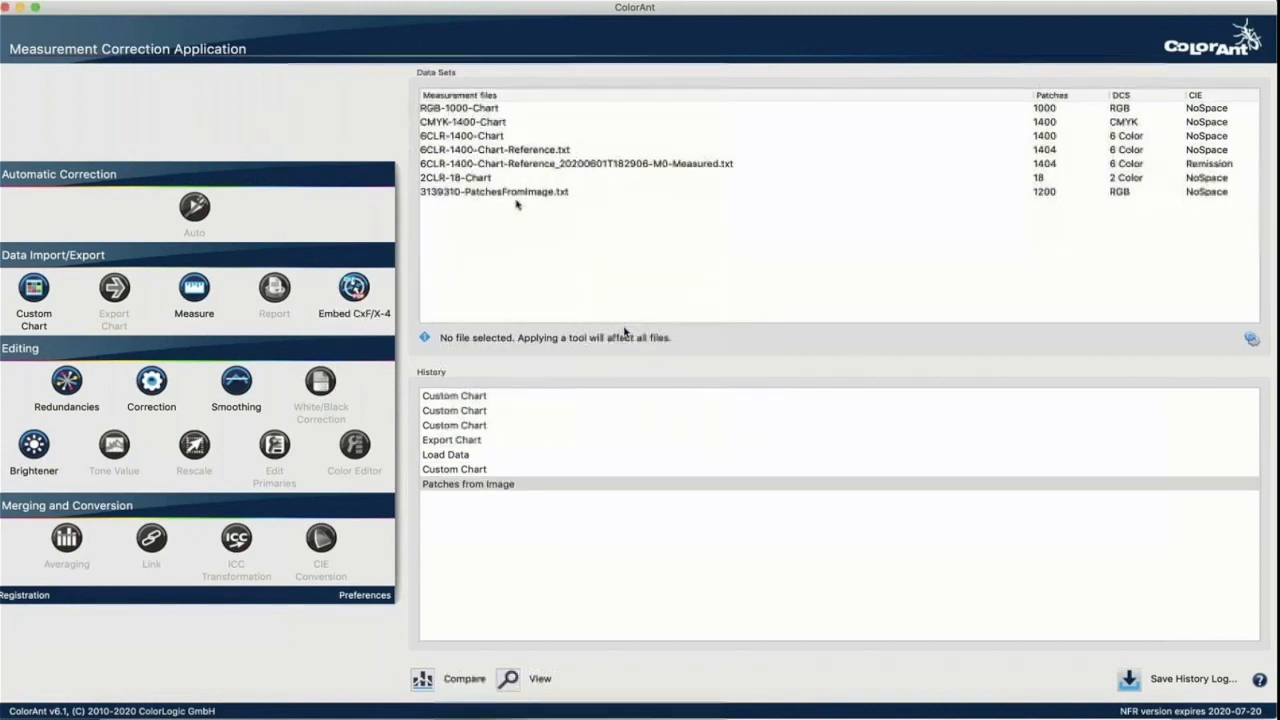
pyautogui.click(549, 191)
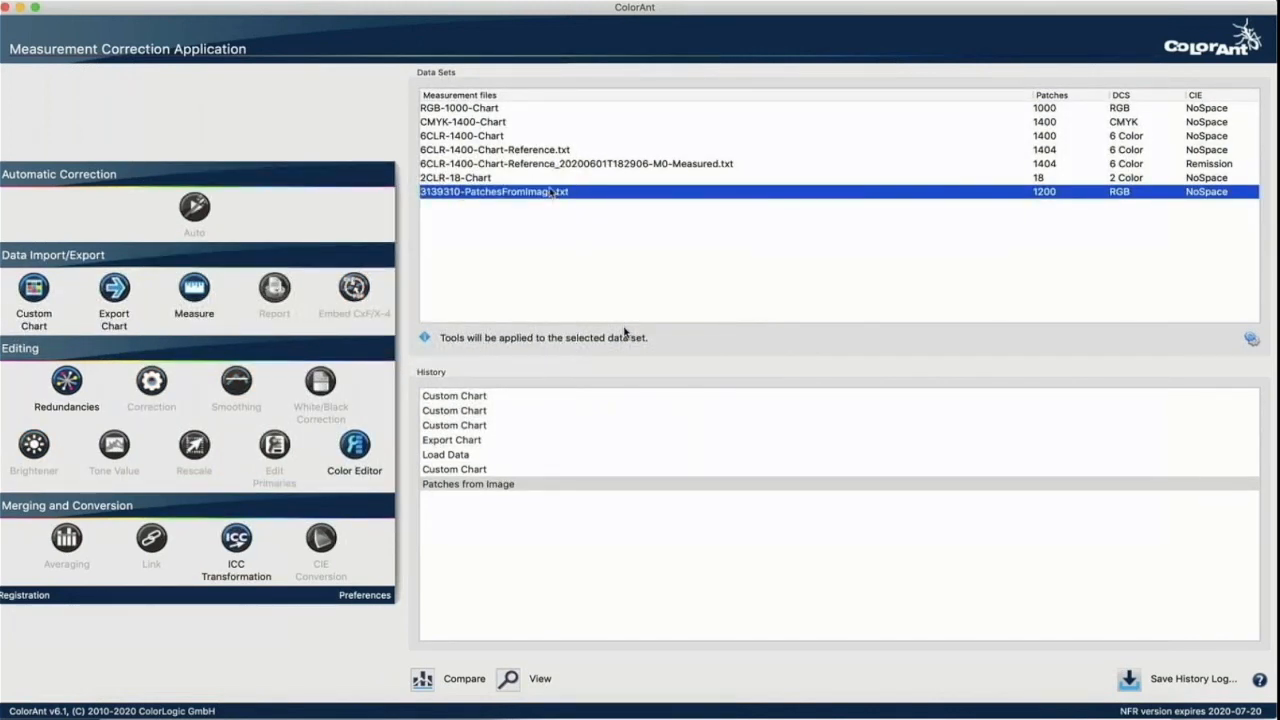
pyautogui.click(509, 679)
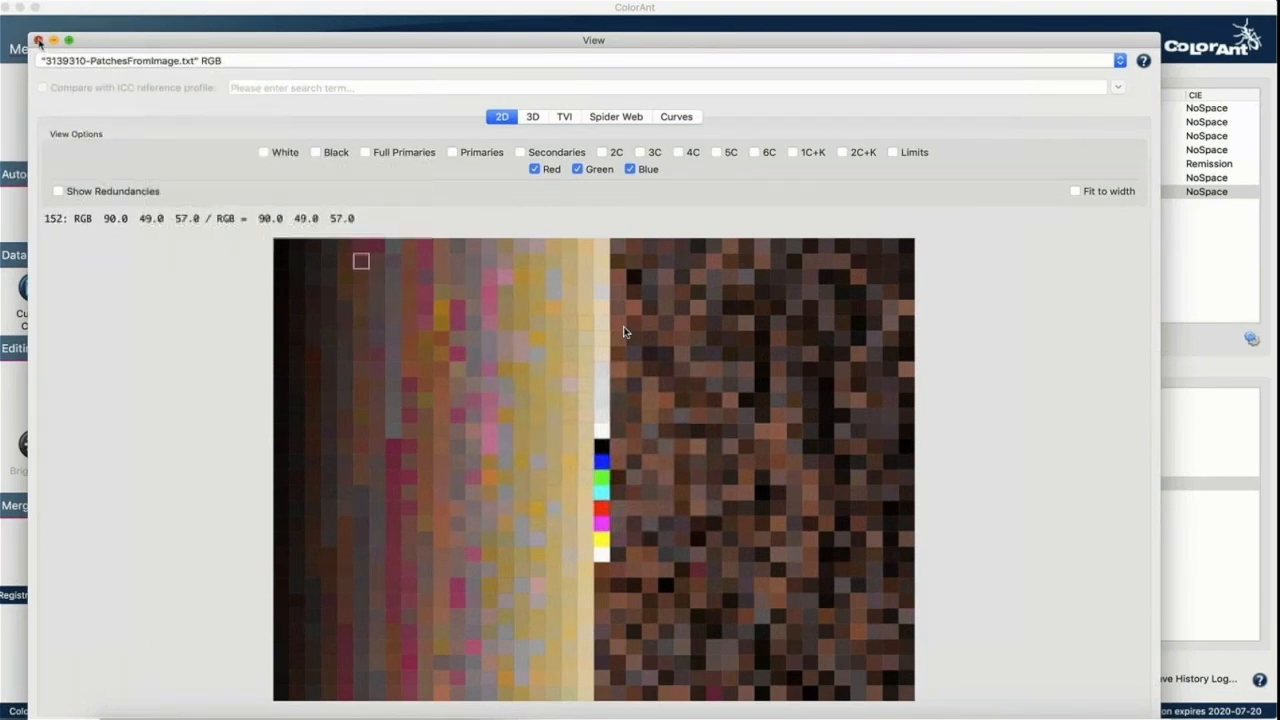
pyautogui.click(38, 40)
# Step: Preview wdt_020_c.jpg in Finder, add it to the ColorAnt data sets and extract patches with count 1200 and corner points
pyautogui.click(113, 712)
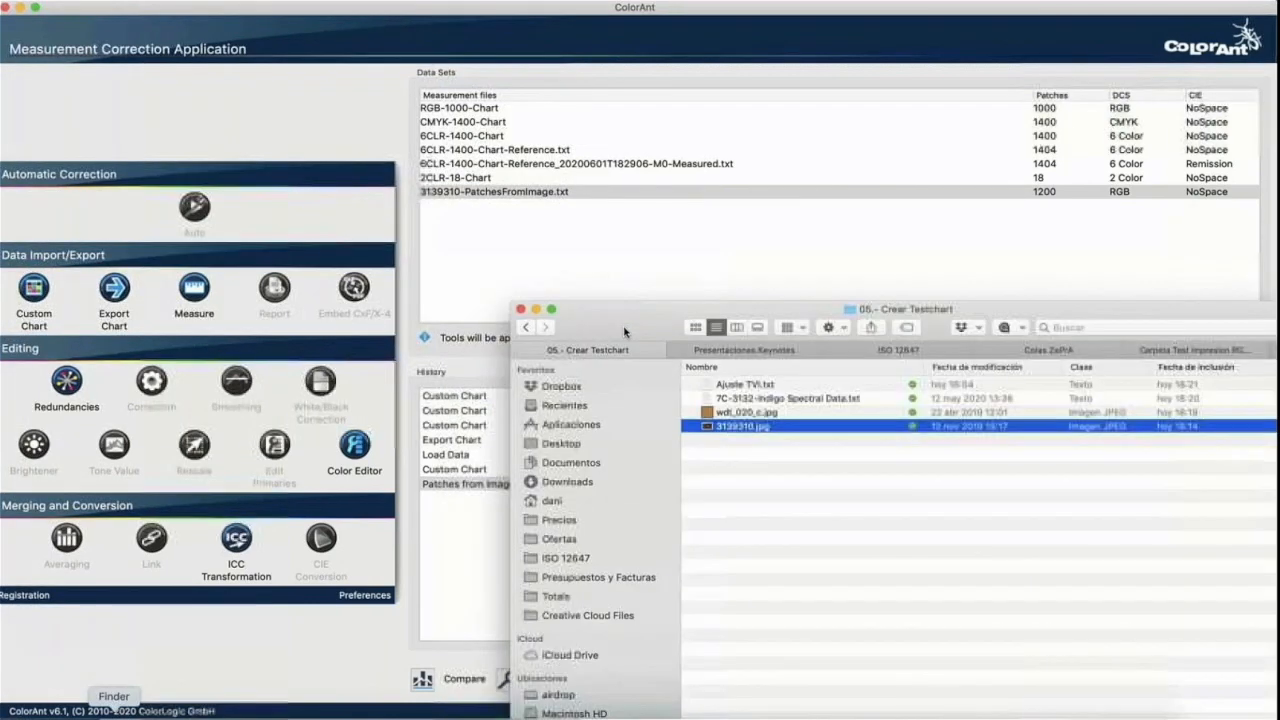
pyautogui.click(714, 416)
pyautogui.press('space')
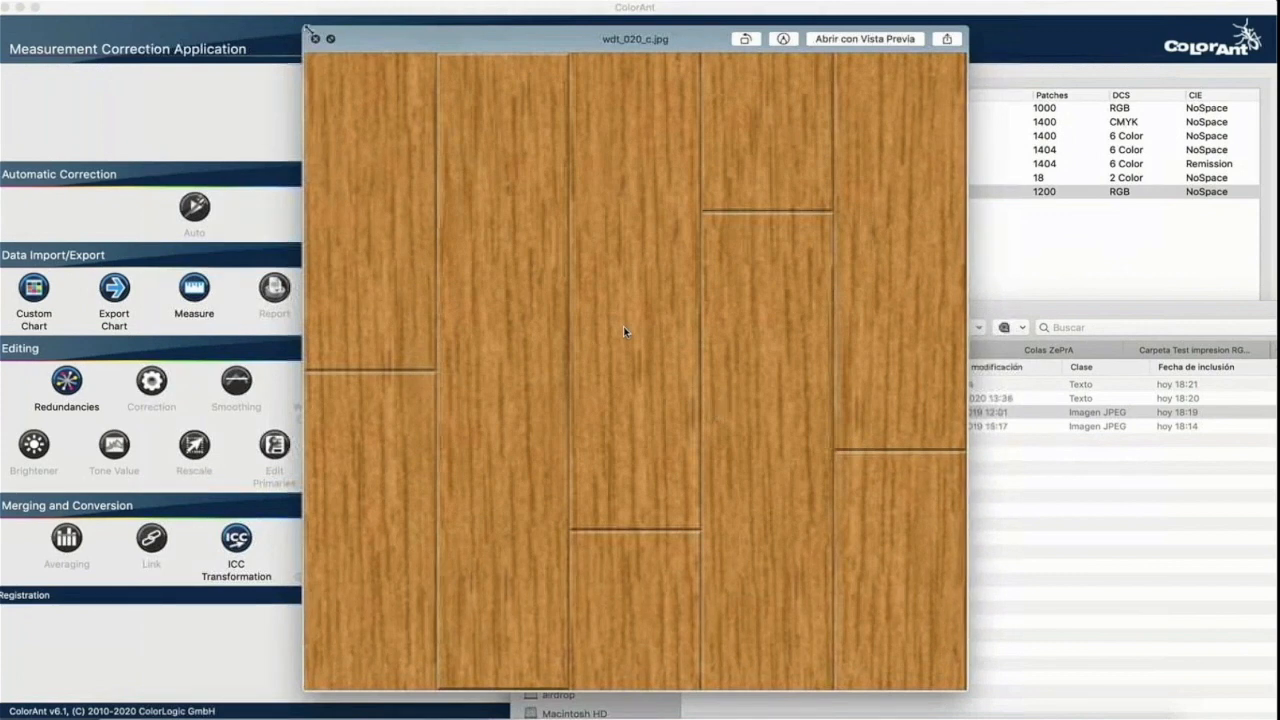
pyautogui.press('space')
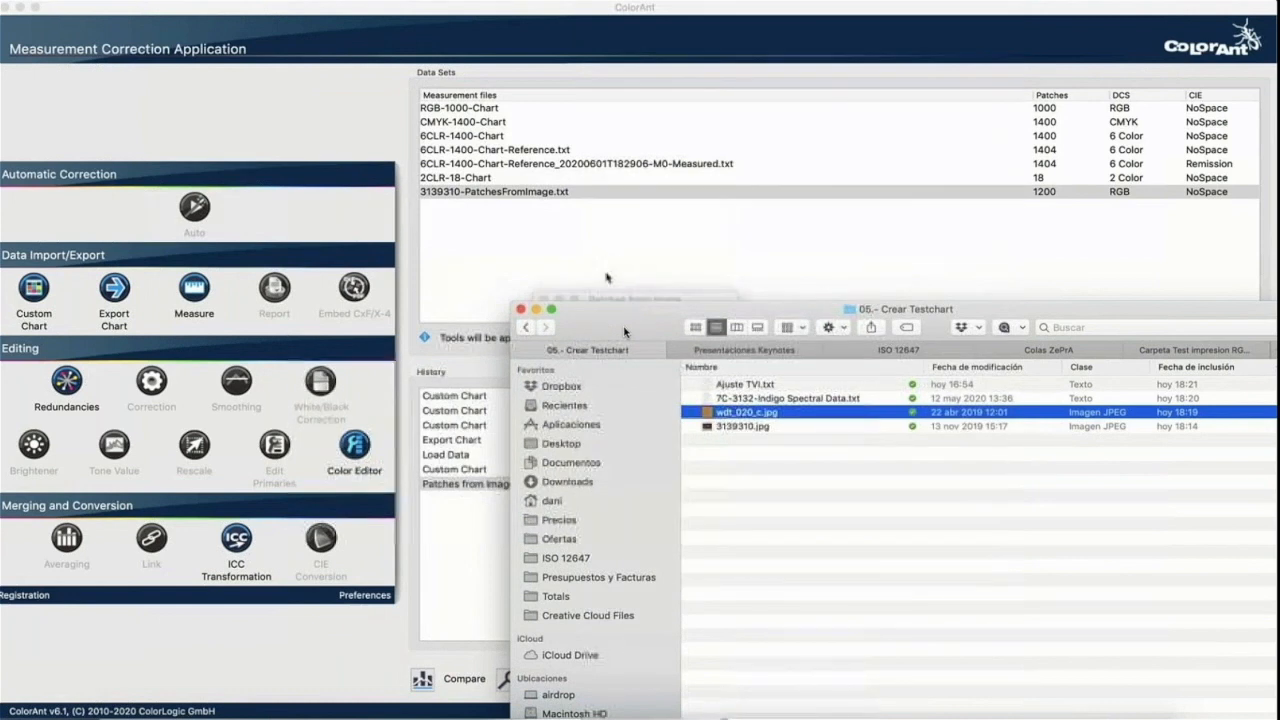
pyautogui.click(609, 279)
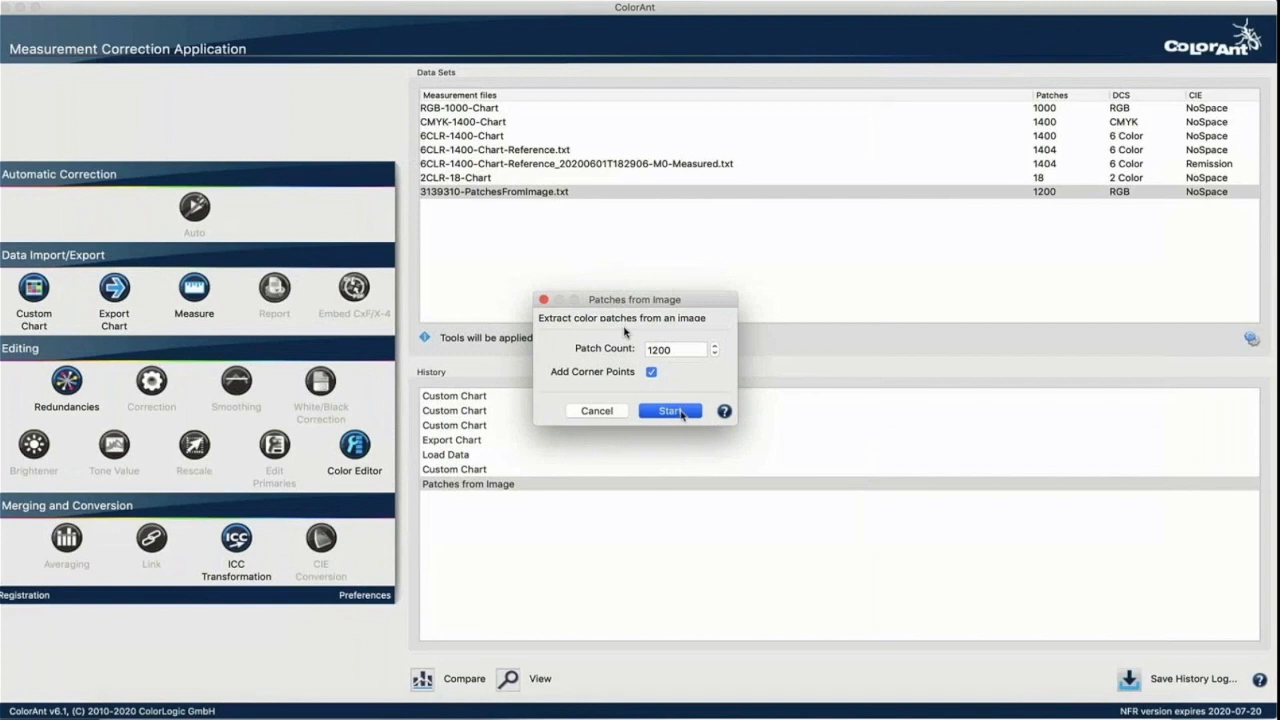
pyautogui.click(682, 411)
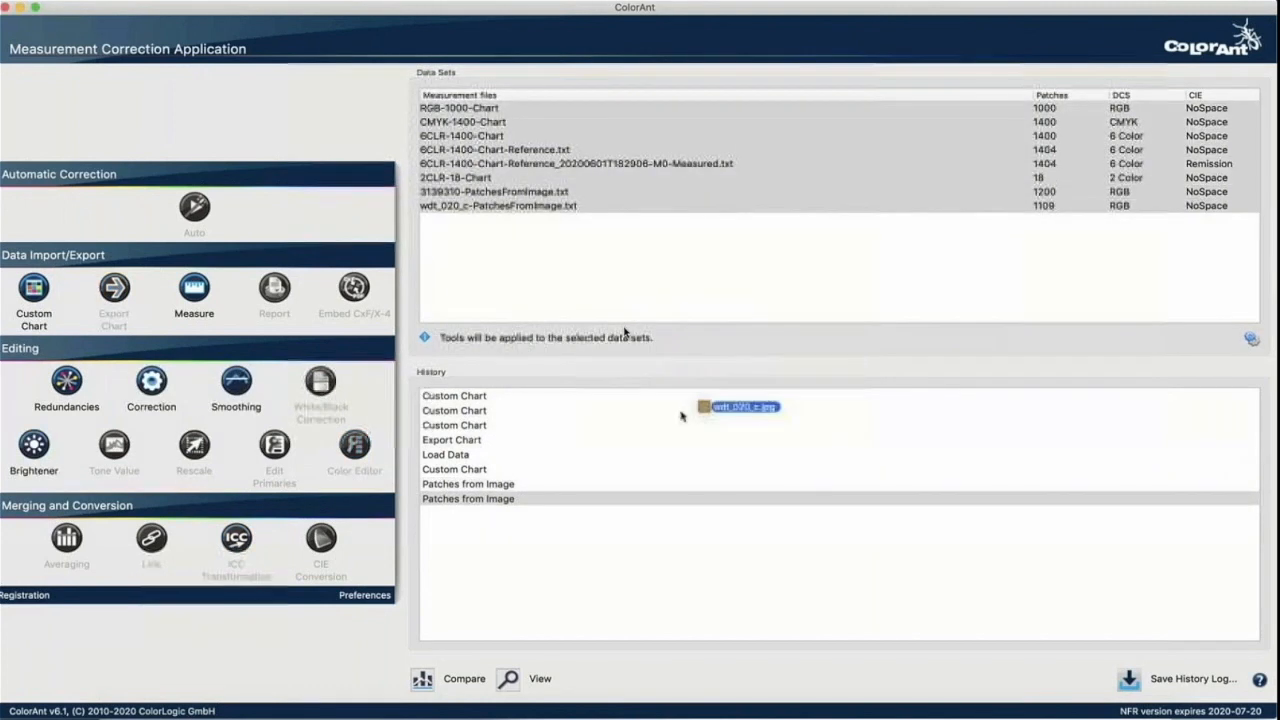
# Step: View the wdt_020_c-PatchesFromImage.txt patches in 2D, compare them with the original image in Finder, and close the view
pyautogui.click(500, 205)
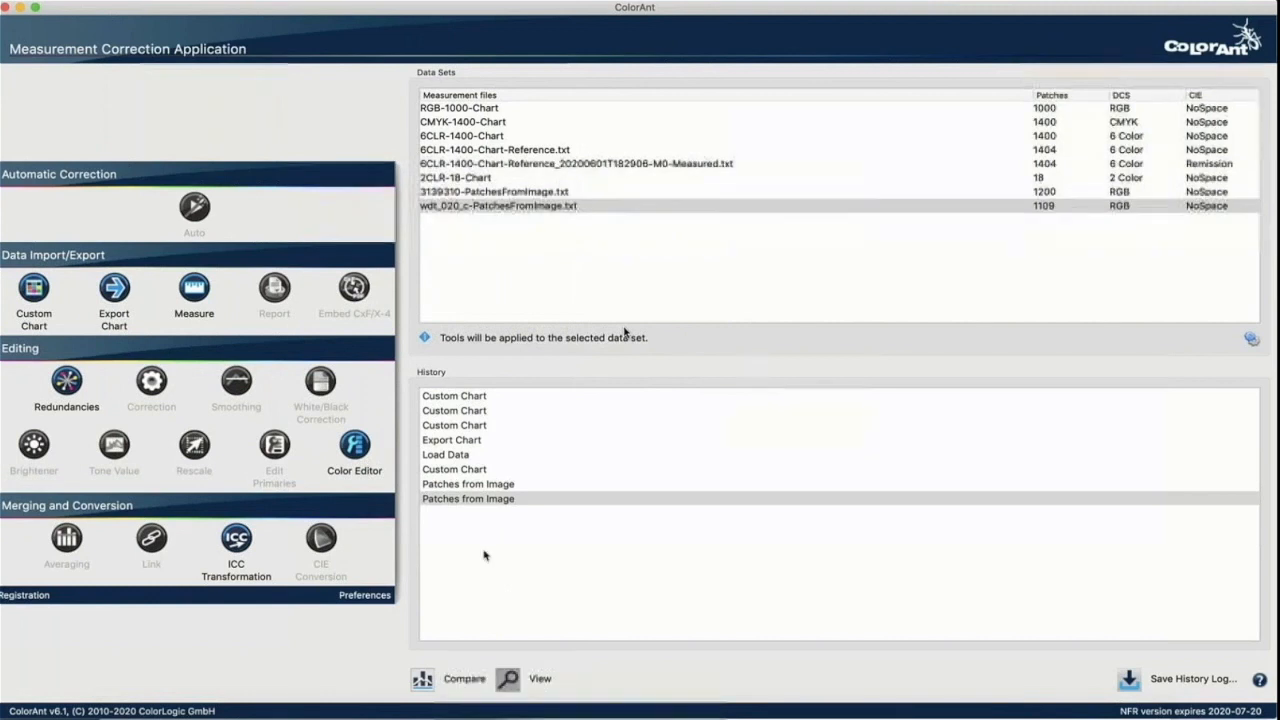
pyautogui.click(510, 678)
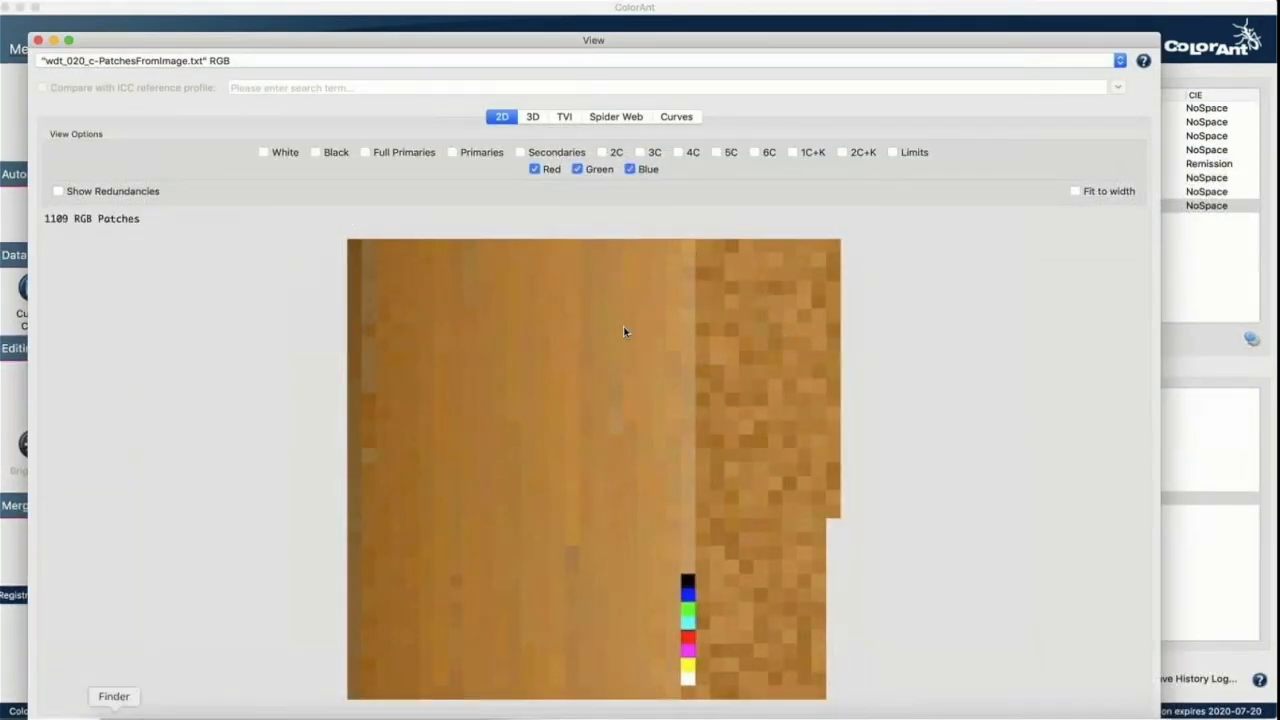
pyautogui.press('super+Tab')
pyautogui.press('space')
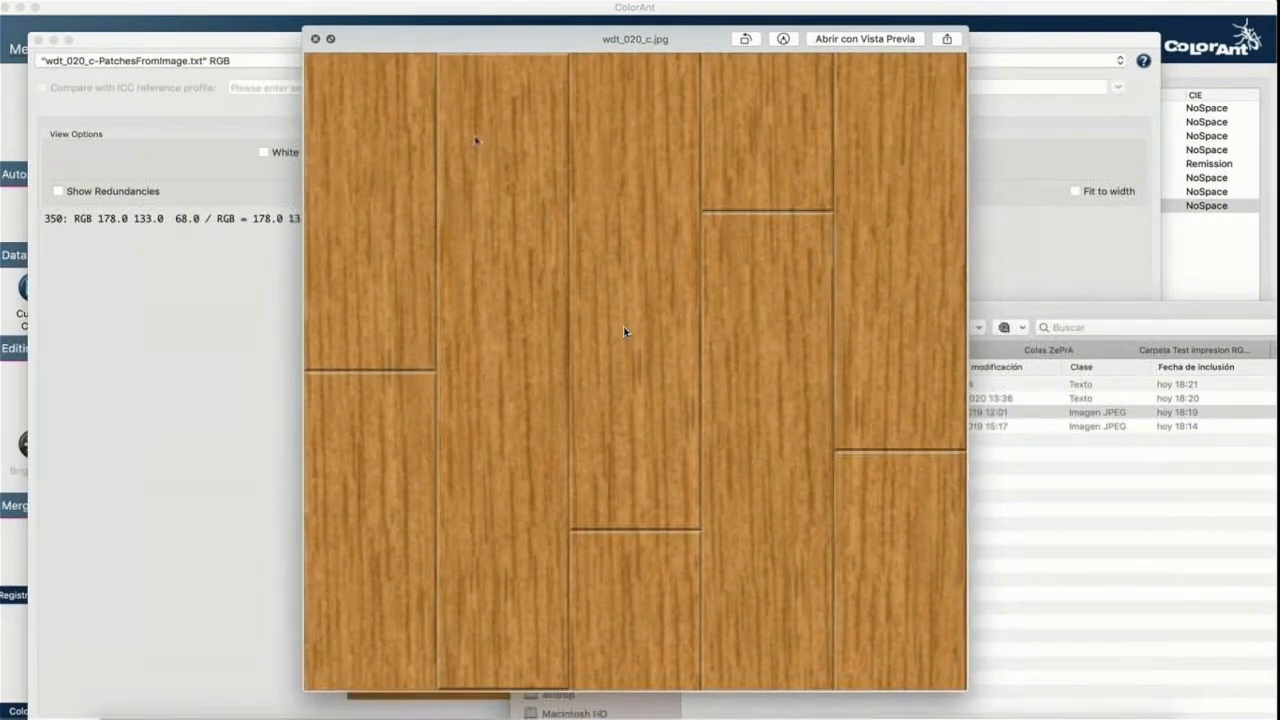
pyautogui.press('space')
pyautogui.click(278, 291)
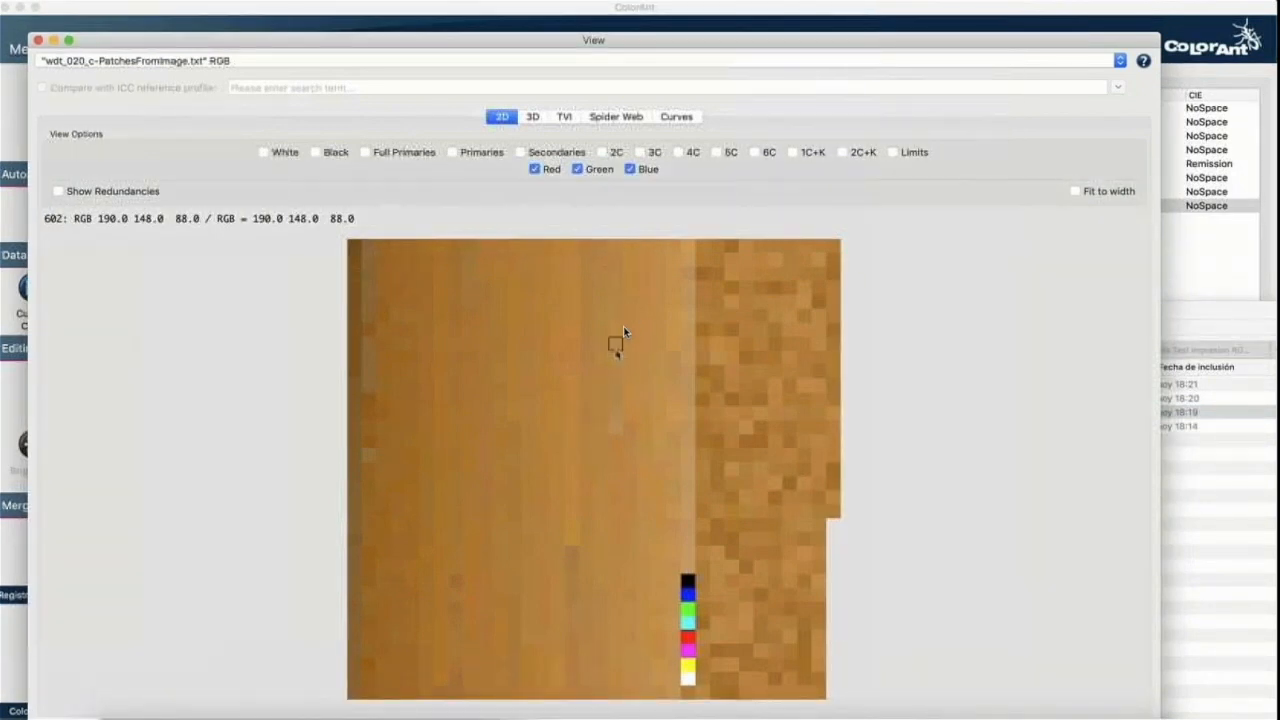
pyautogui.click(38, 40)
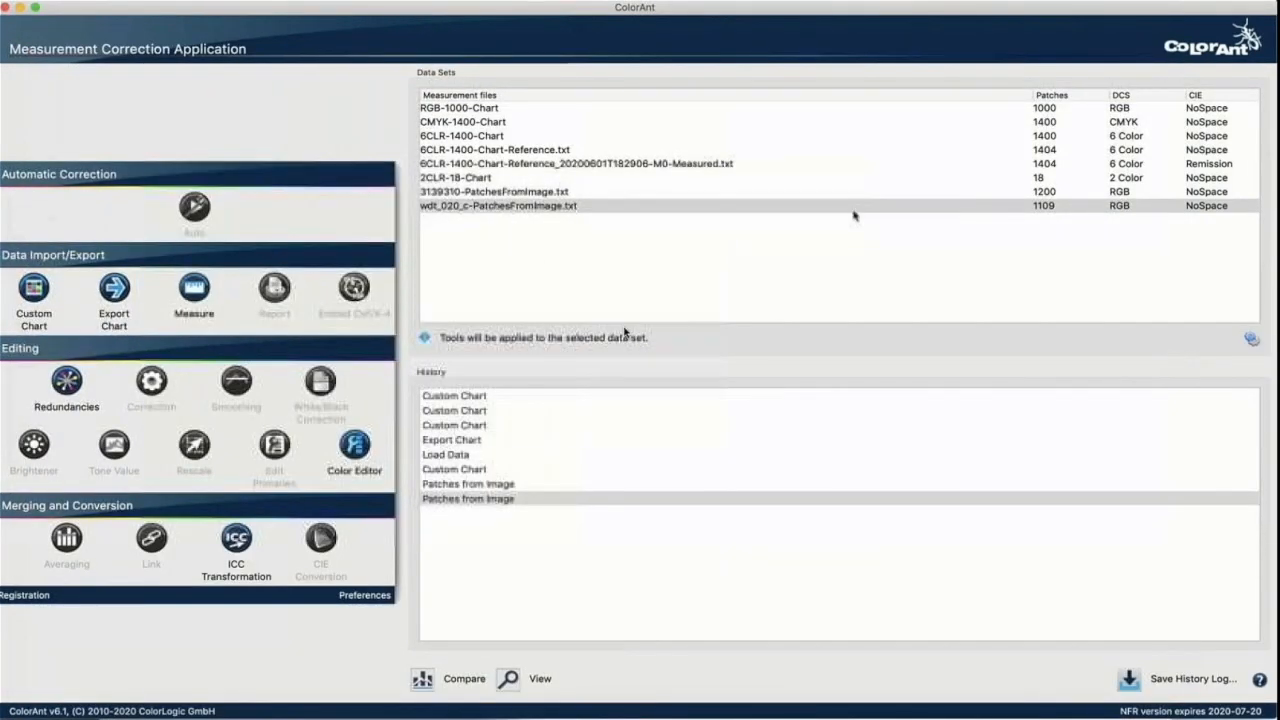
pyautogui.click(1045, 208)
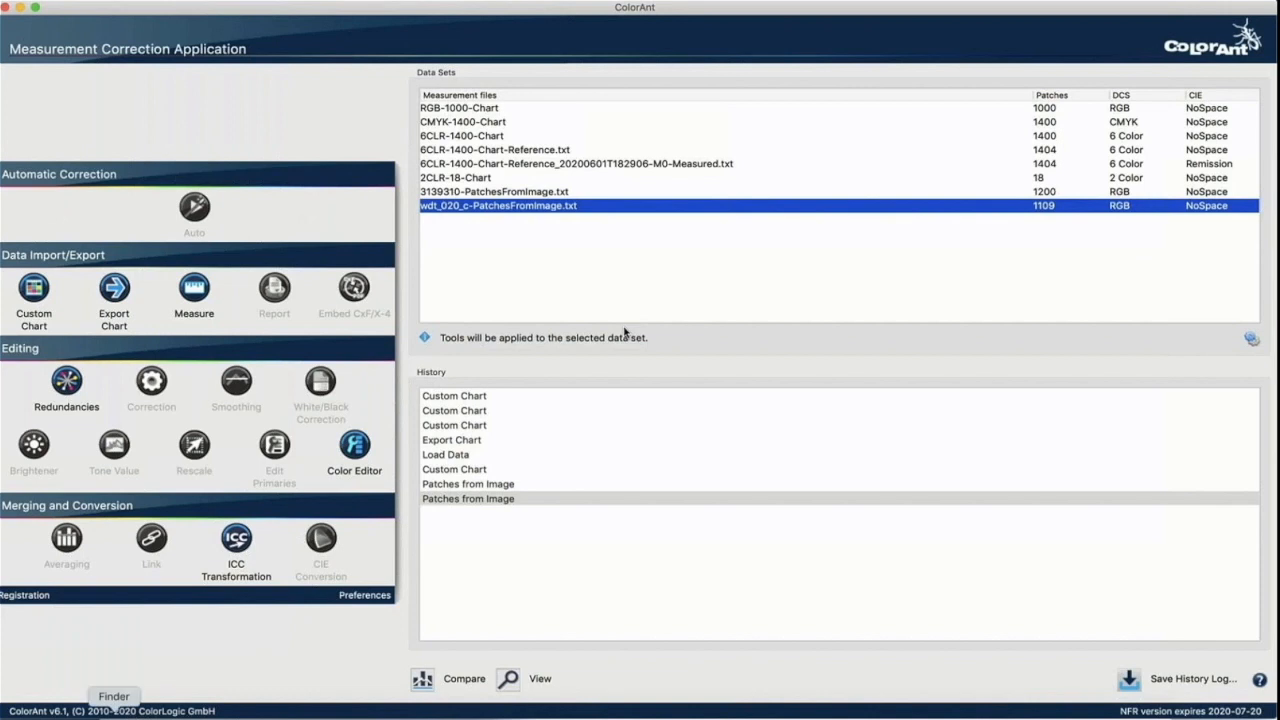
# Step: Load Ajuste TVI.txt from Finder into the ColorAnt data sets and open it in the 2D patch view
pyautogui.click(114, 712)
pyautogui.moveTo(740, 384); pyautogui.dragTo(588, 244)
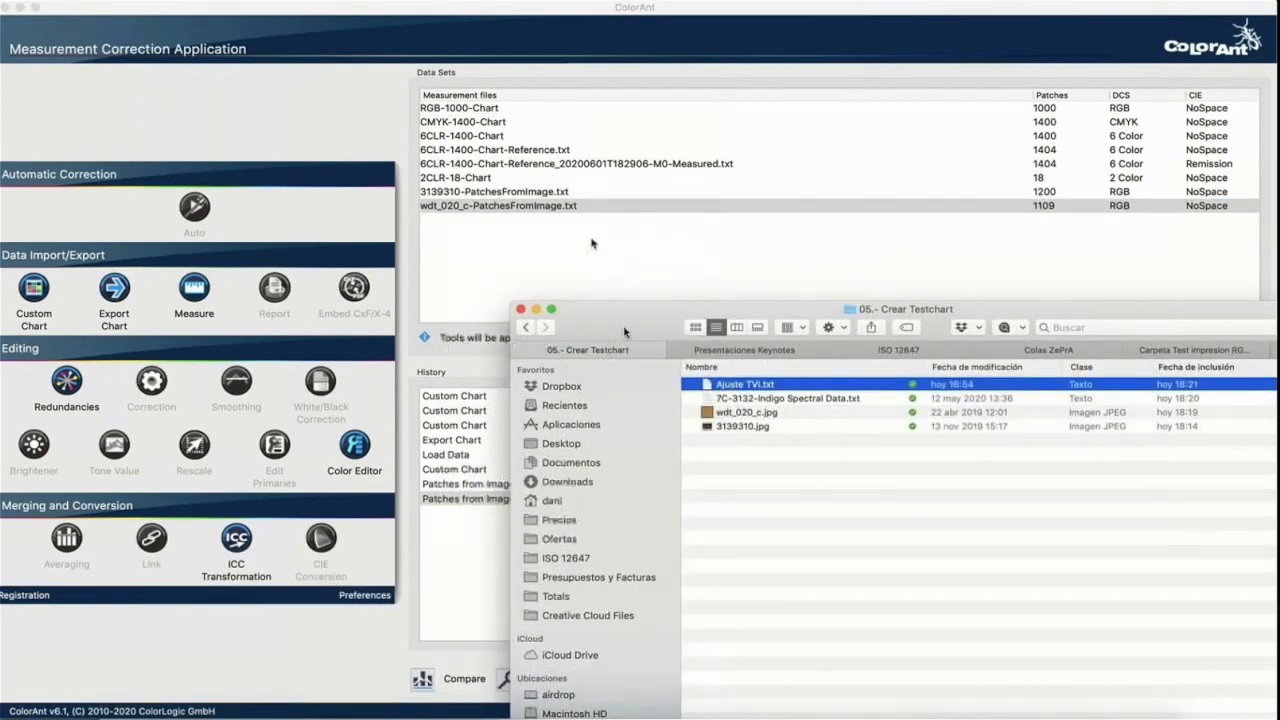
pyautogui.click(483, 228)
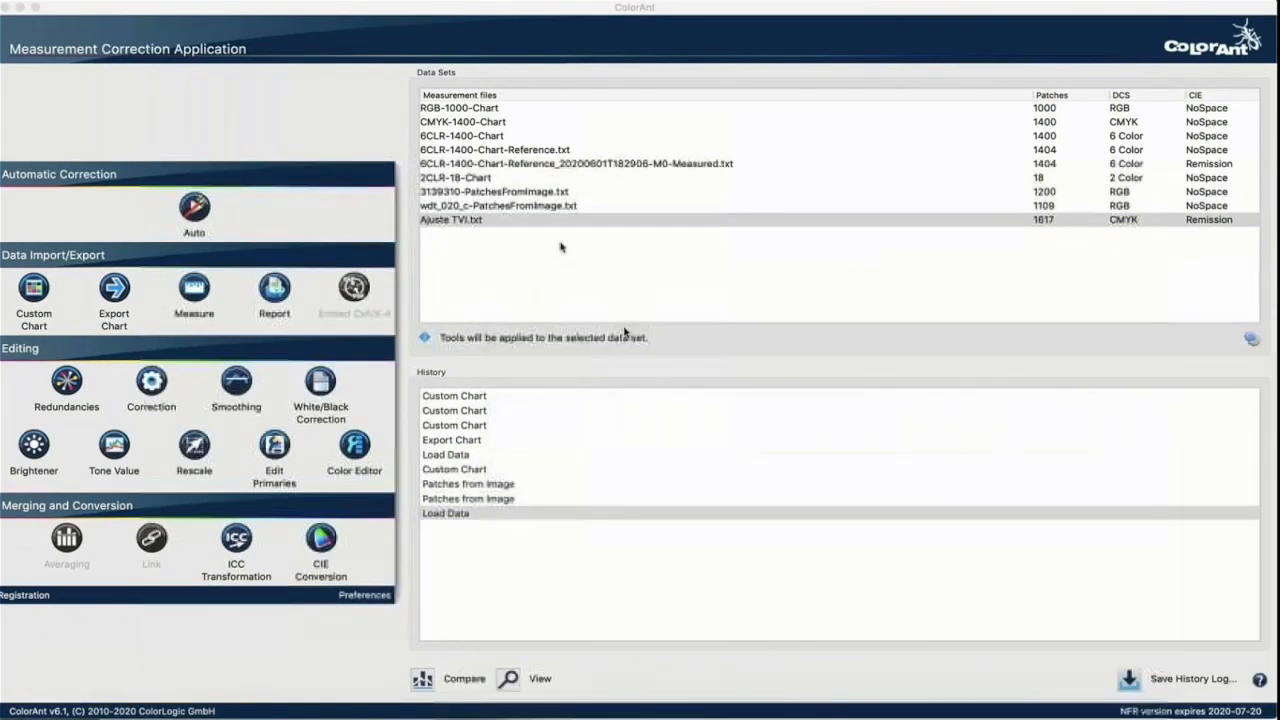
pyautogui.click(483, 221)
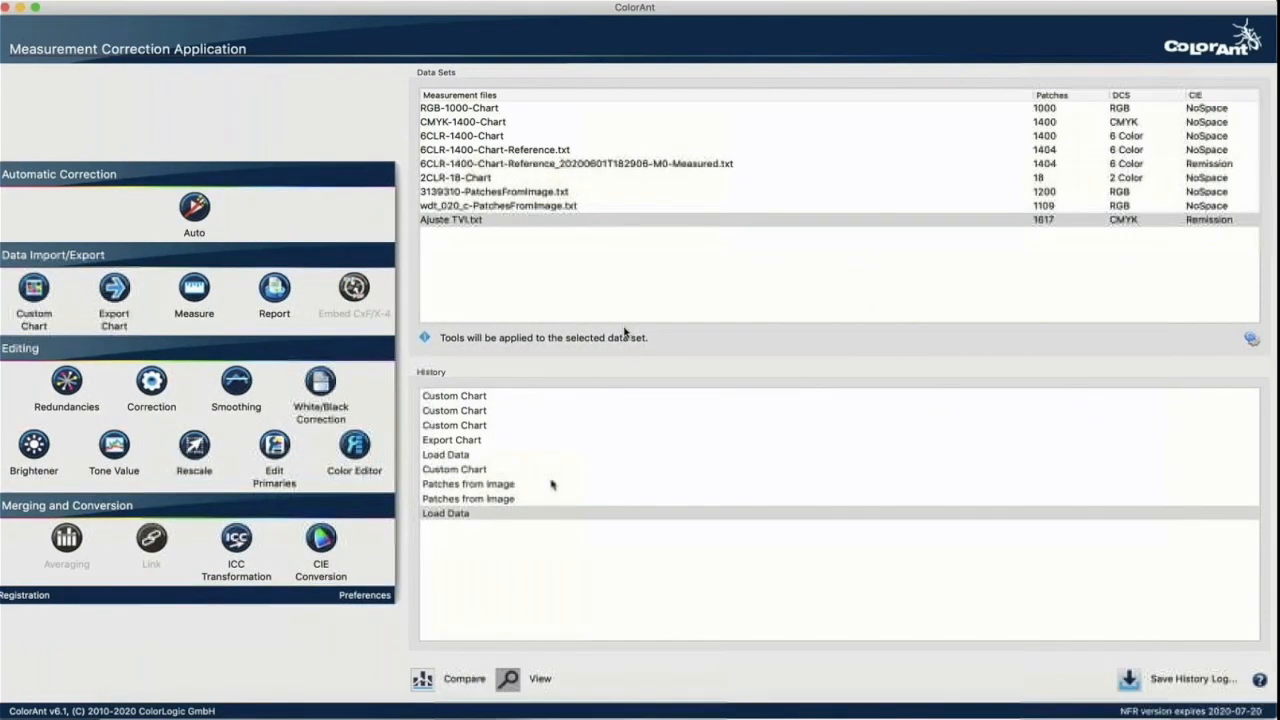
pyautogui.click(508, 678)
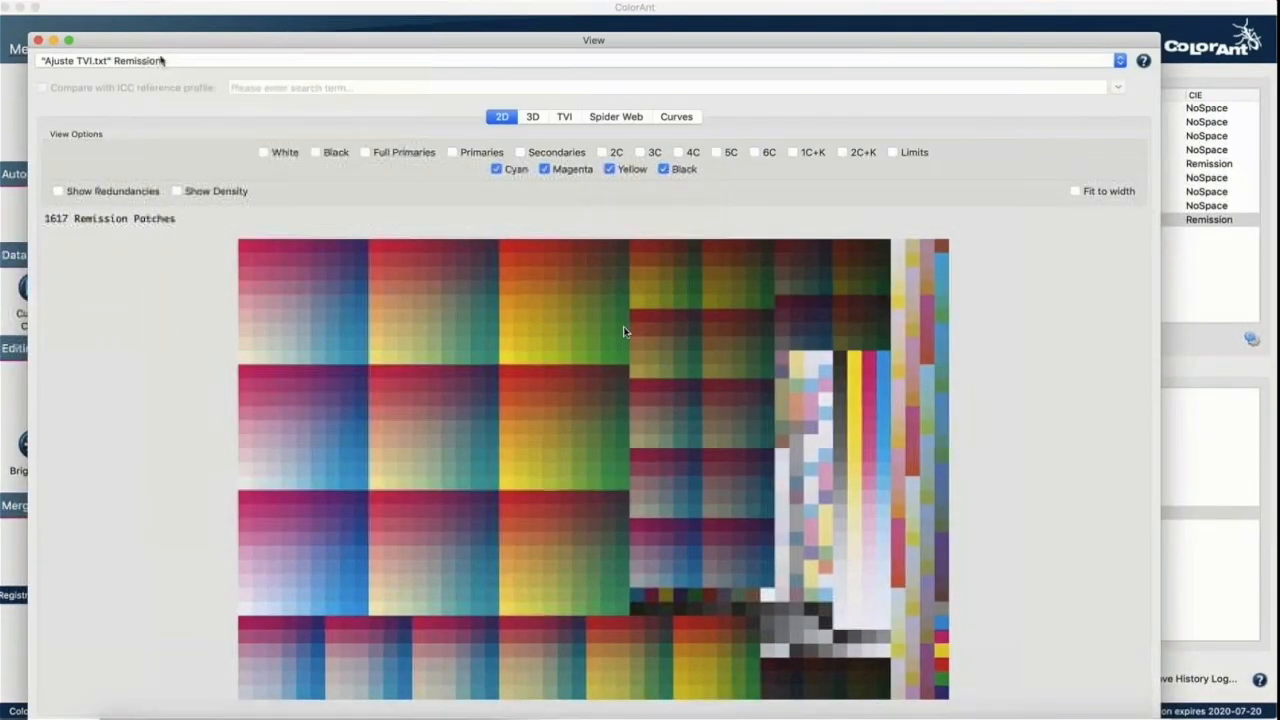
# Step: Close the Ajuste TVI.txt view and generate a custom Profiling chart with Medium patches using Ajuste TVI.txt (CMYK) as color space
pyautogui.click(38, 41)
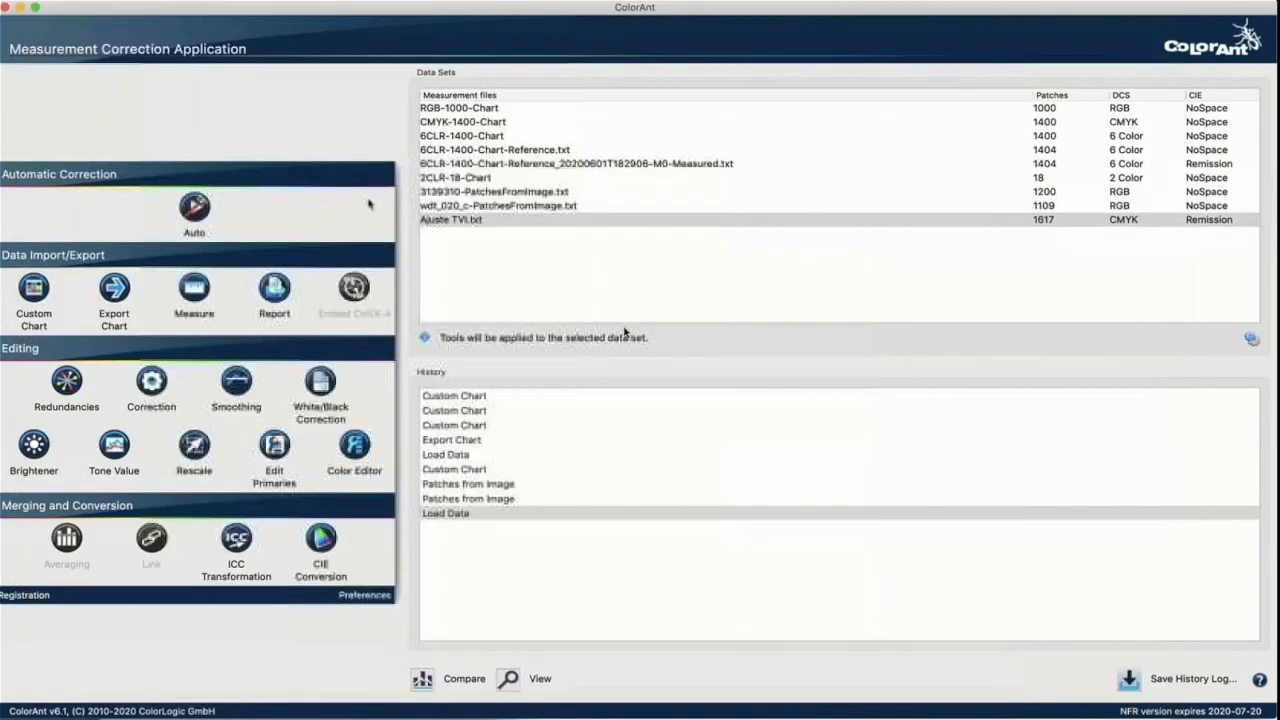
pyautogui.click(34, 288)
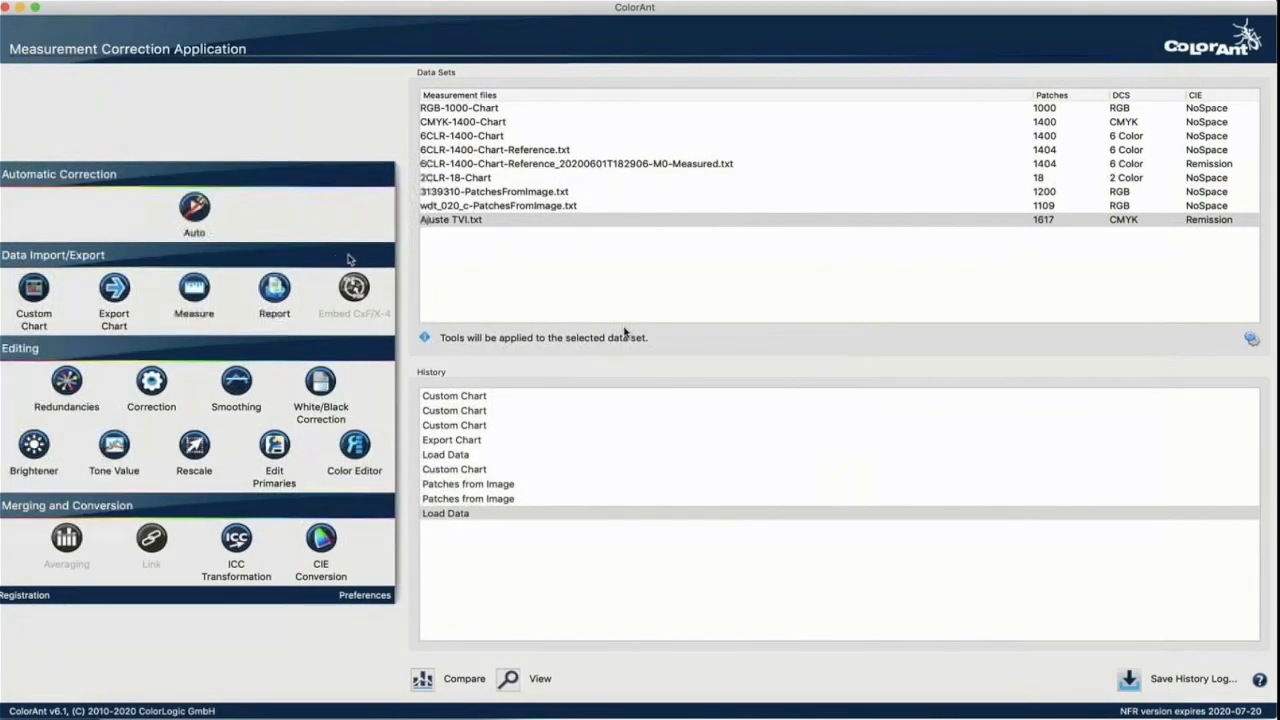
pyautogui.click(623, 294)
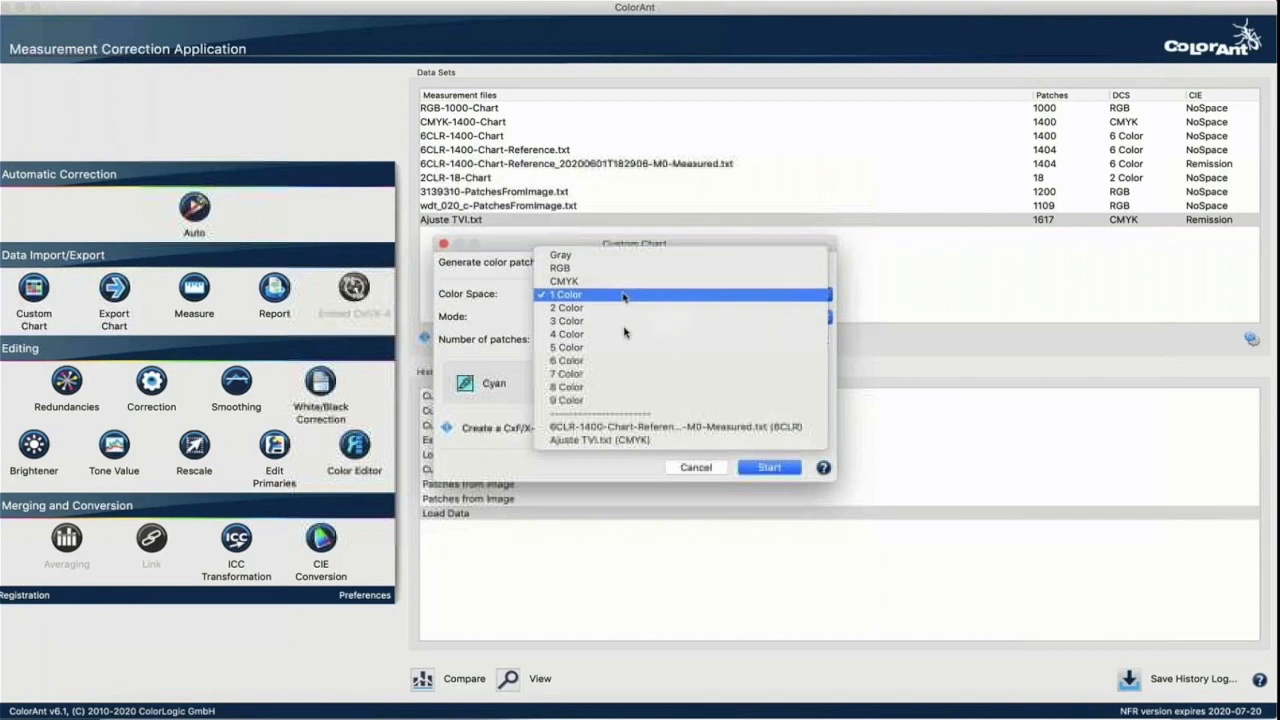
pyautogui.click(607, 440)
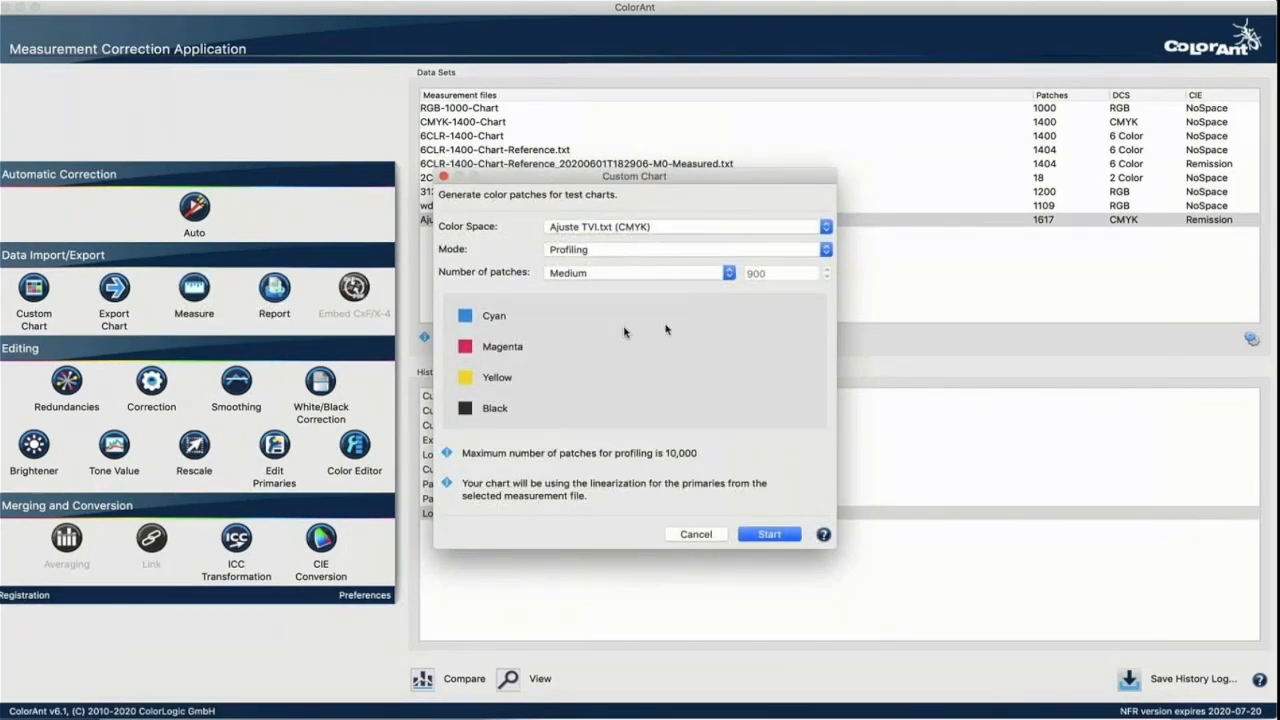
pyautogui.click(764, 537)
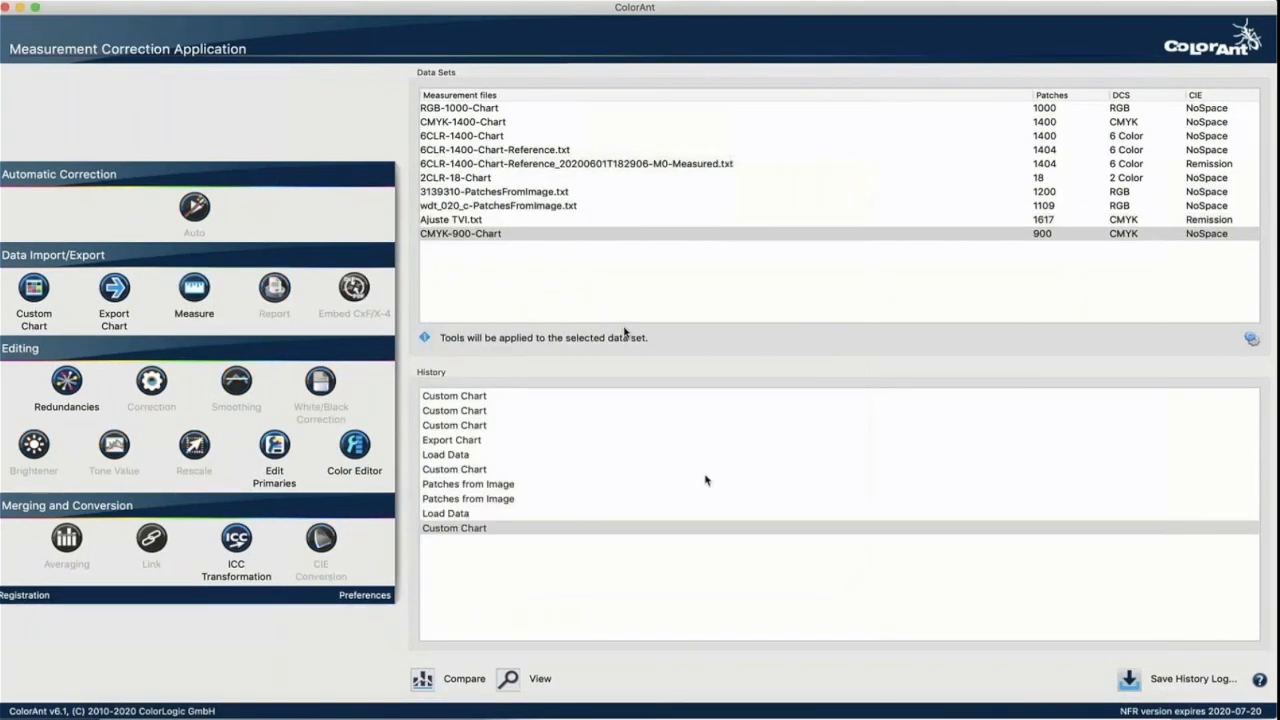
# Step: View the CMYK-900-Chart data set as 2D patches and close the view
pyautogui.click(577, 297)
pyautogui.click(500, 233)
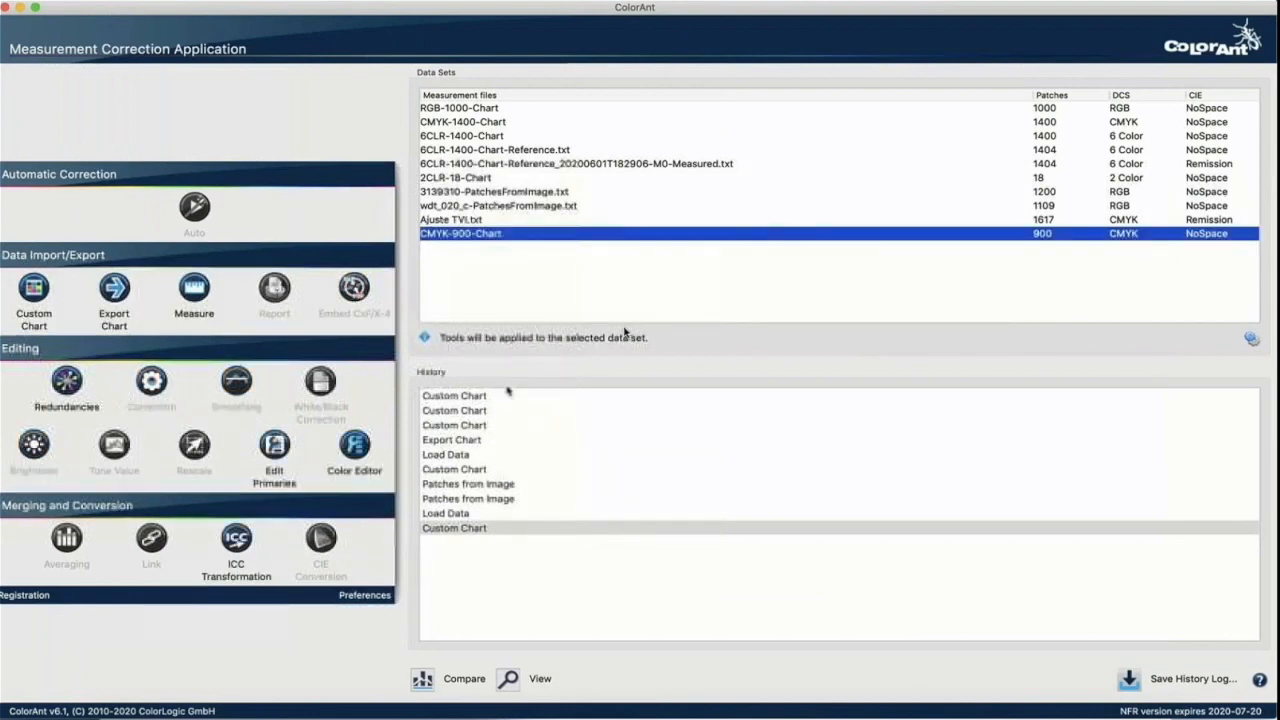
pyautogui.click(512, 679)
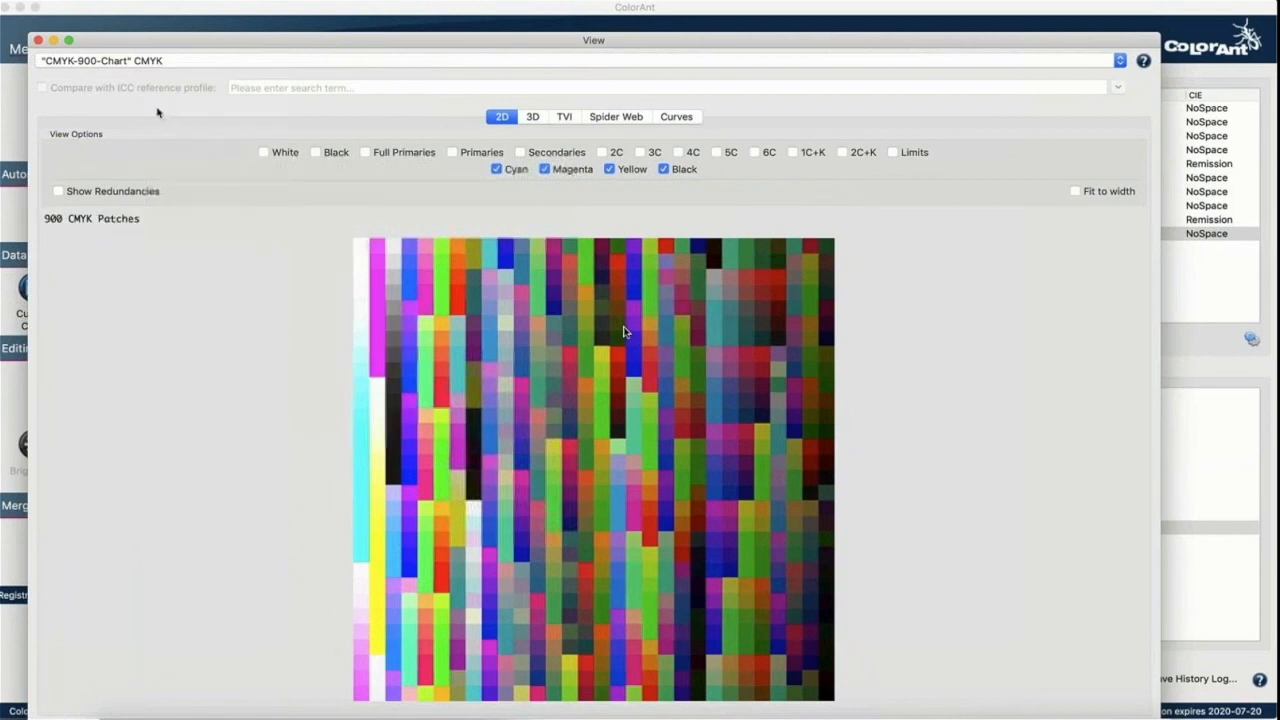
pyautogui.click(38, 40)
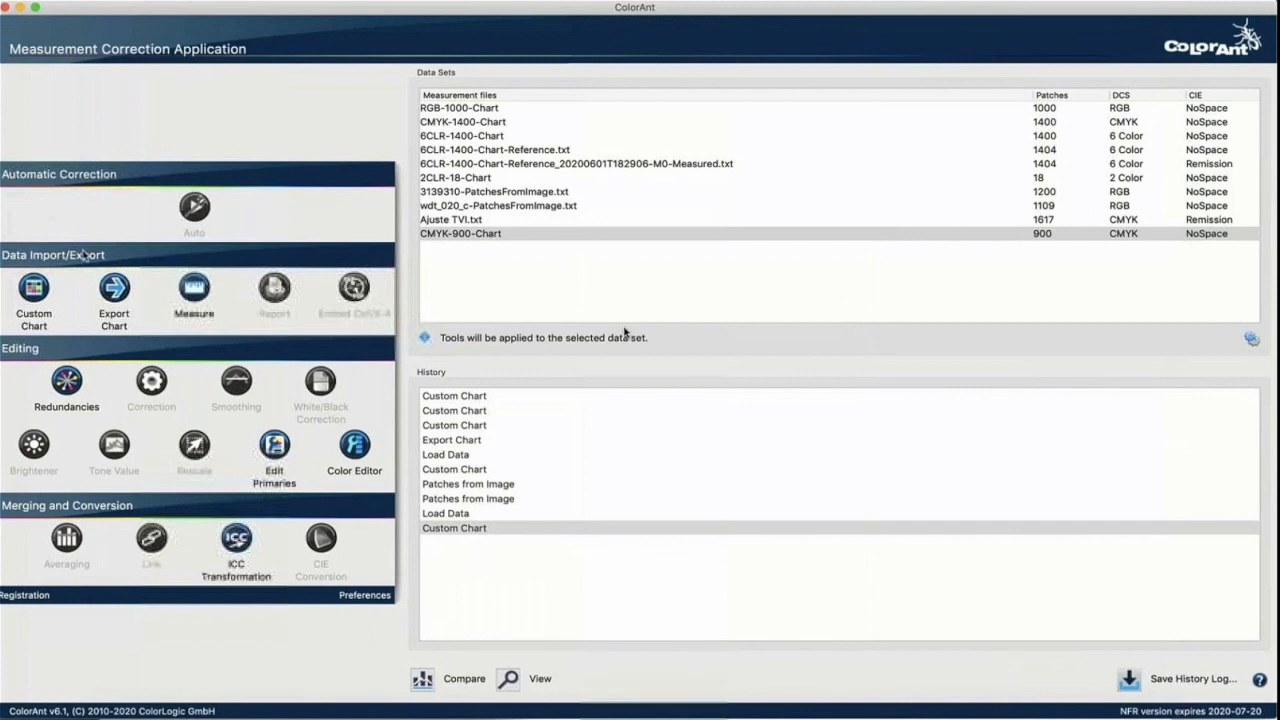
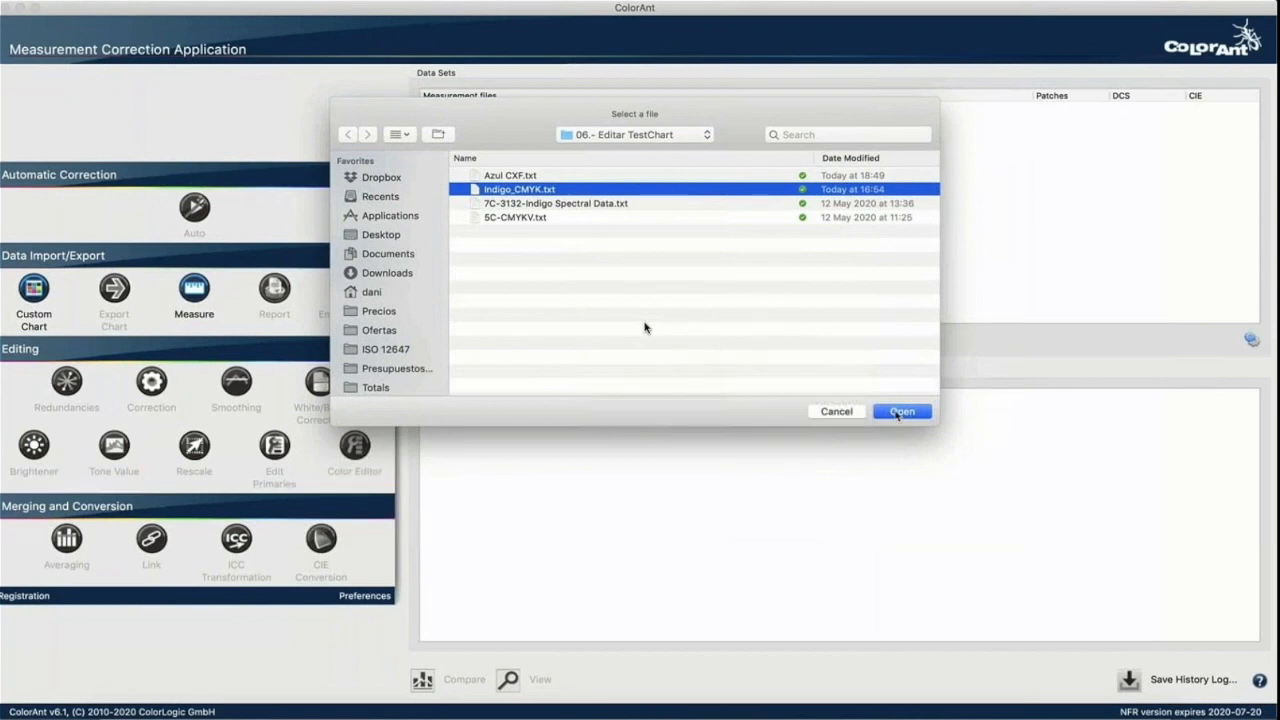
# Step: Load Indigo_CMYK.txt from the 06.- Editar TestChart folder, view its patches in 2D and close the view
pyautogui.click(898, 412)
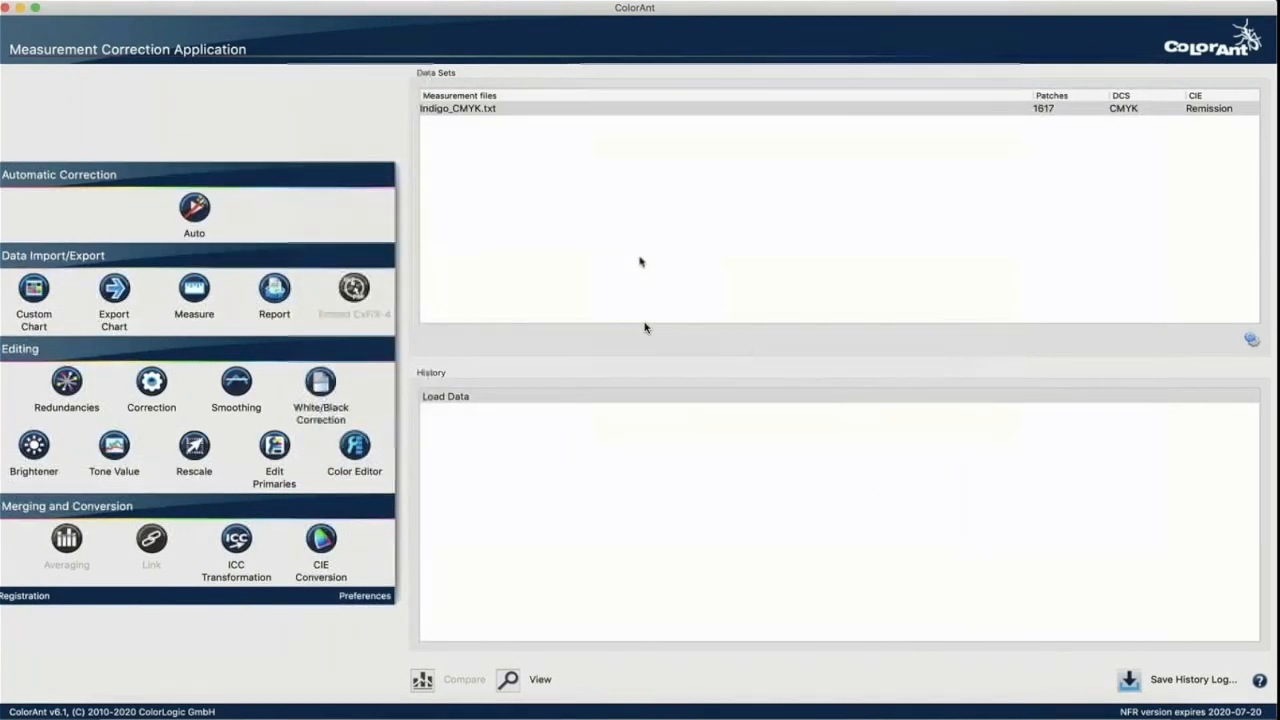
pyautogui.click(500, 108)
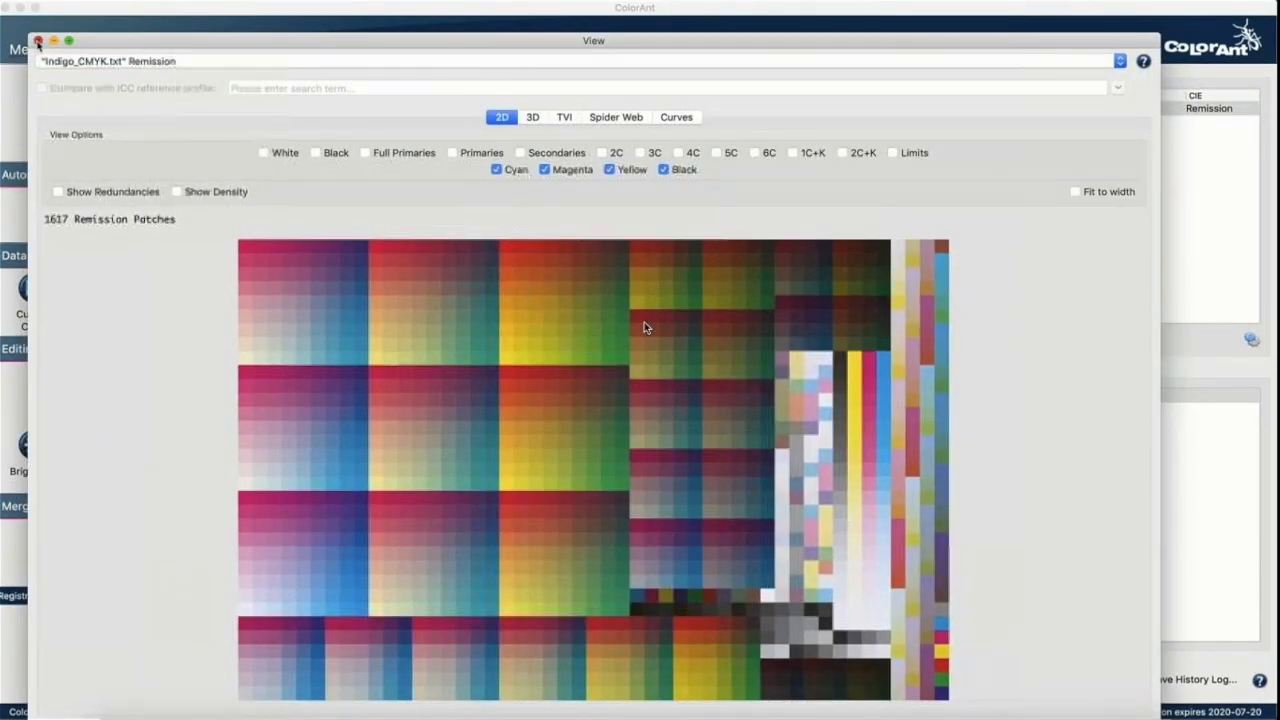
pyautogui.press('super+w')
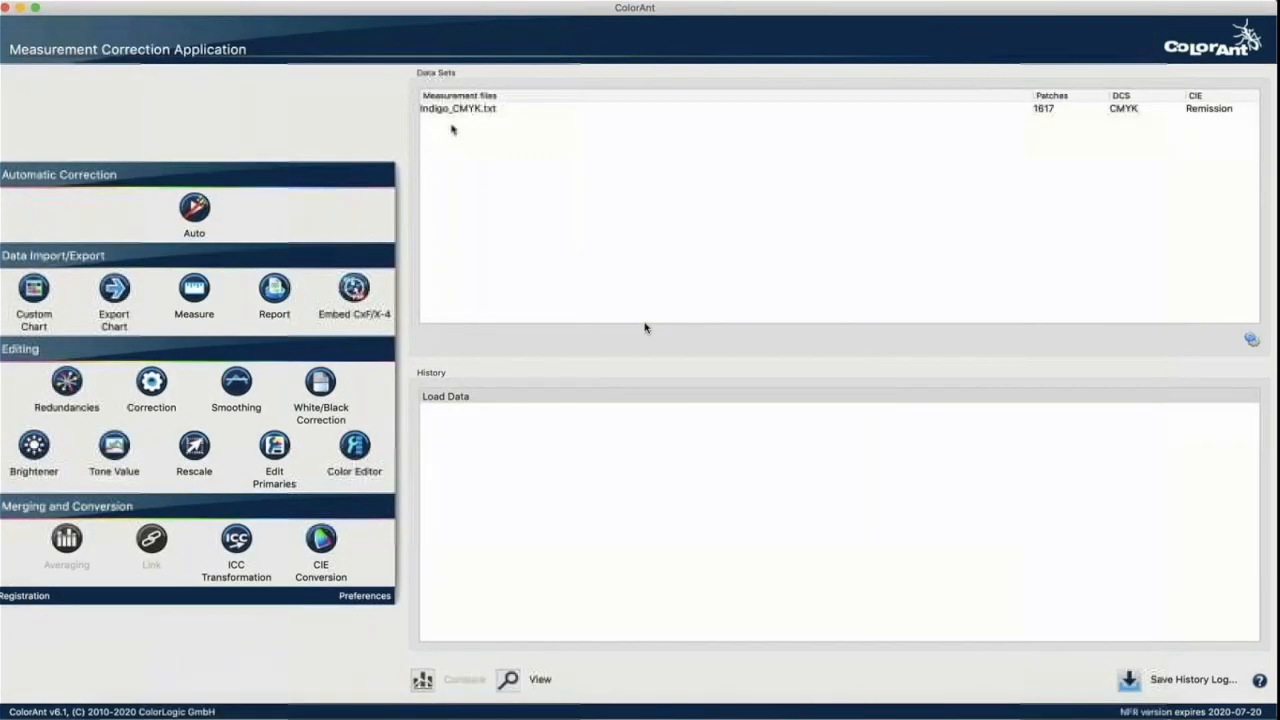
pyautogui.click(458, 112)
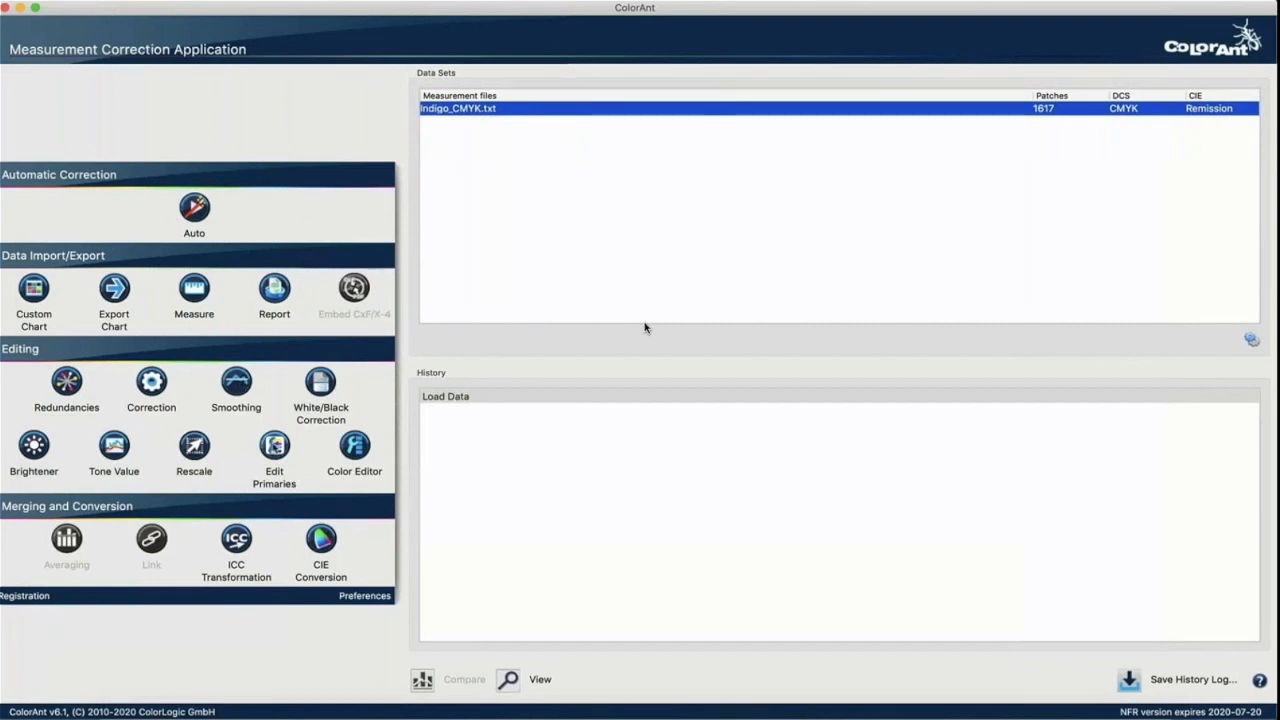
pyautogui.click(274, 448)
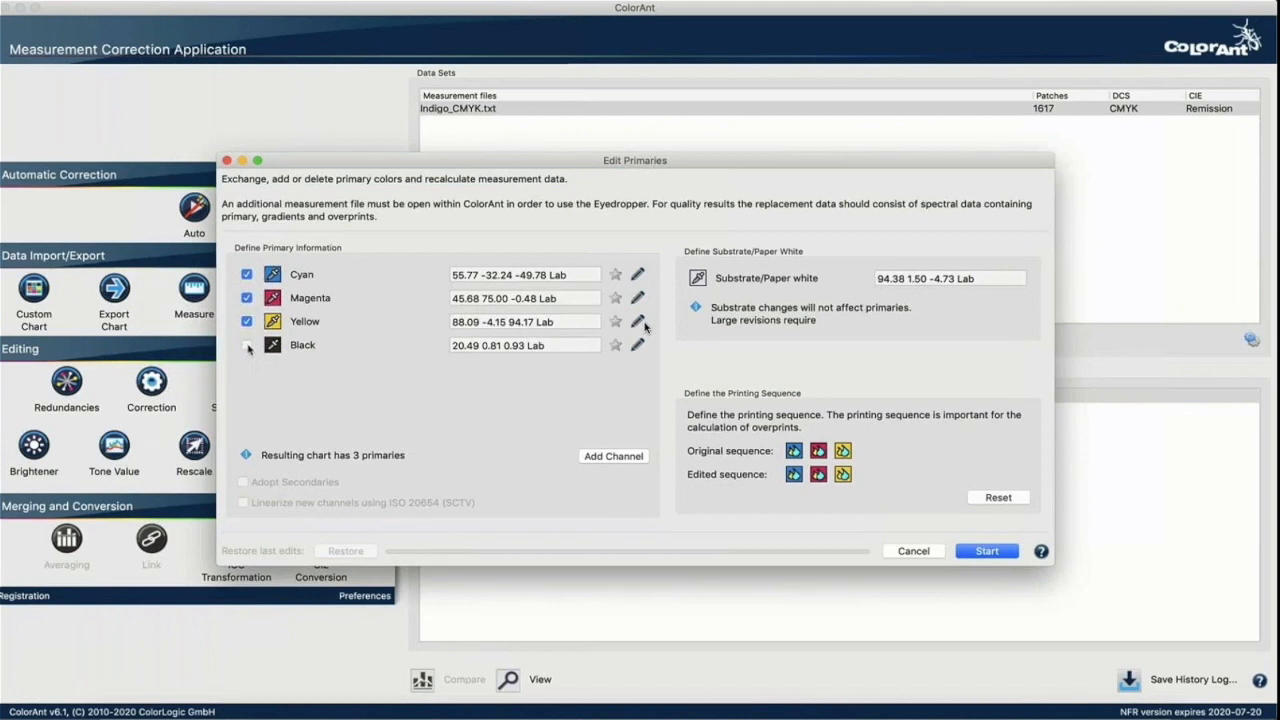
pyautogui.click(897, 551)
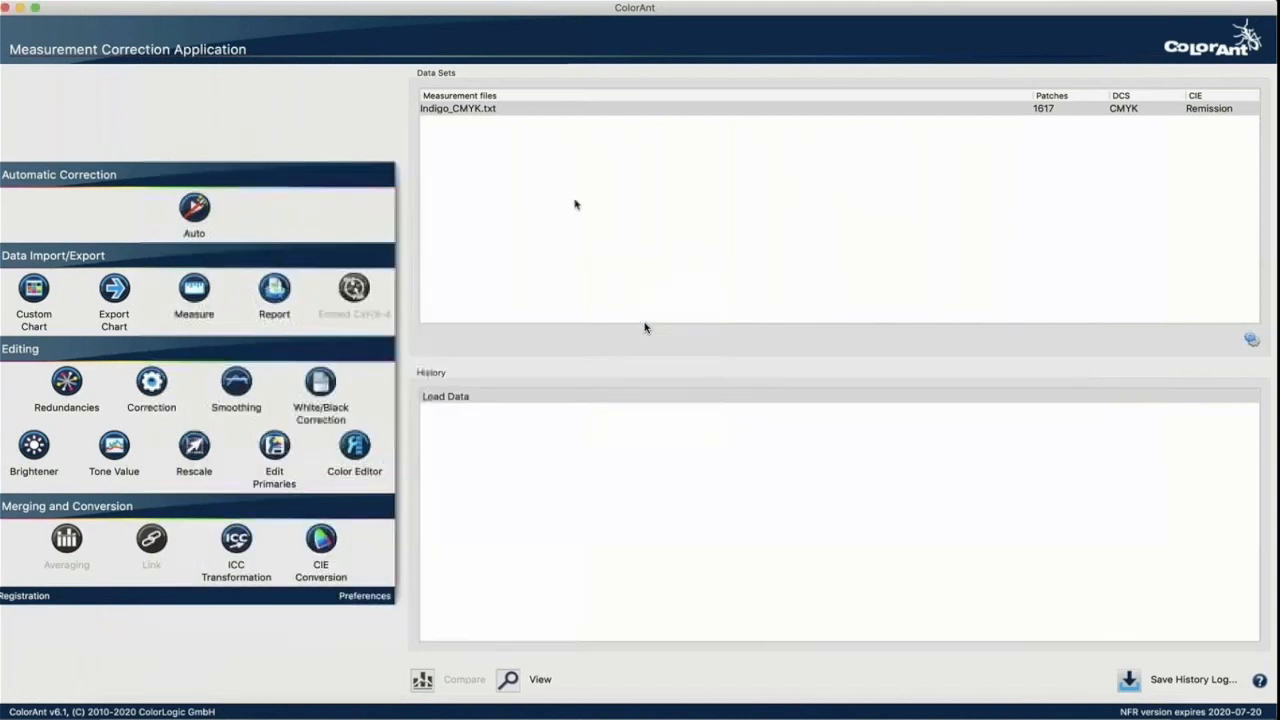
# Step: Duplicate the Indigo_CMYK.txt data set and clear the selection in the data set list
pyautogui.click(485, 110)
pyautogui.rightClick(485, 110)
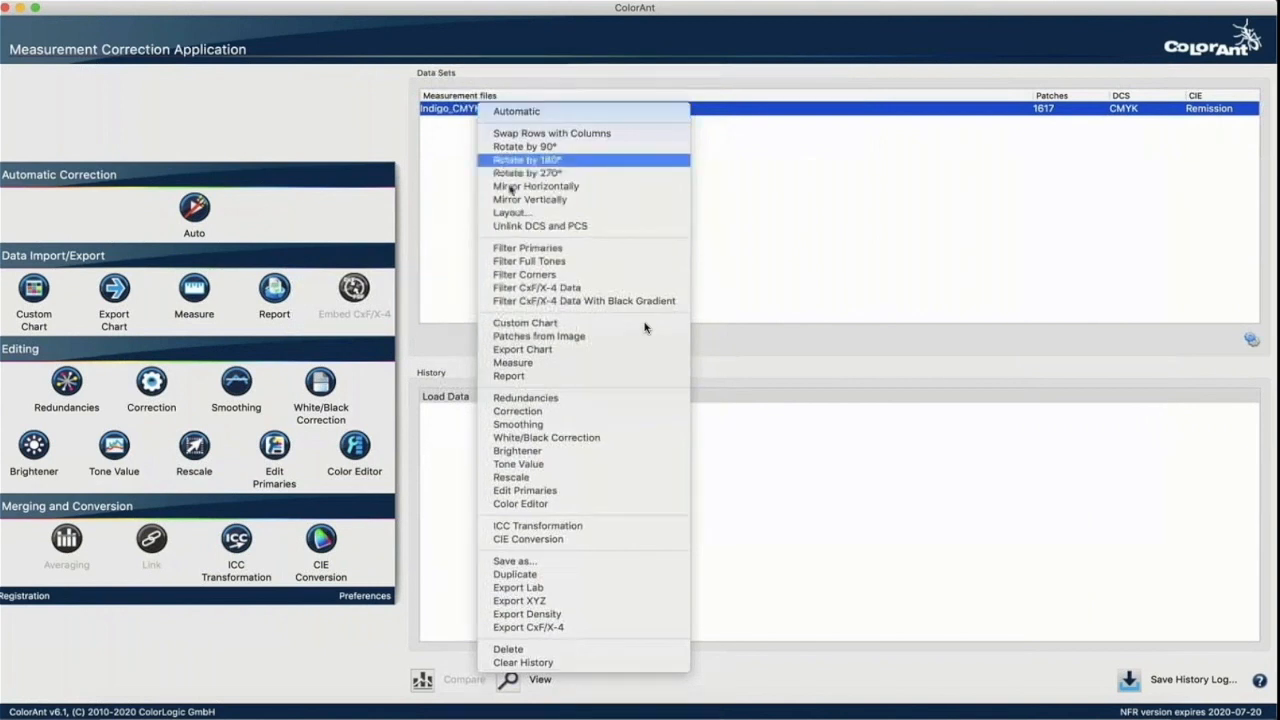
pyautogui.click(510, 574)
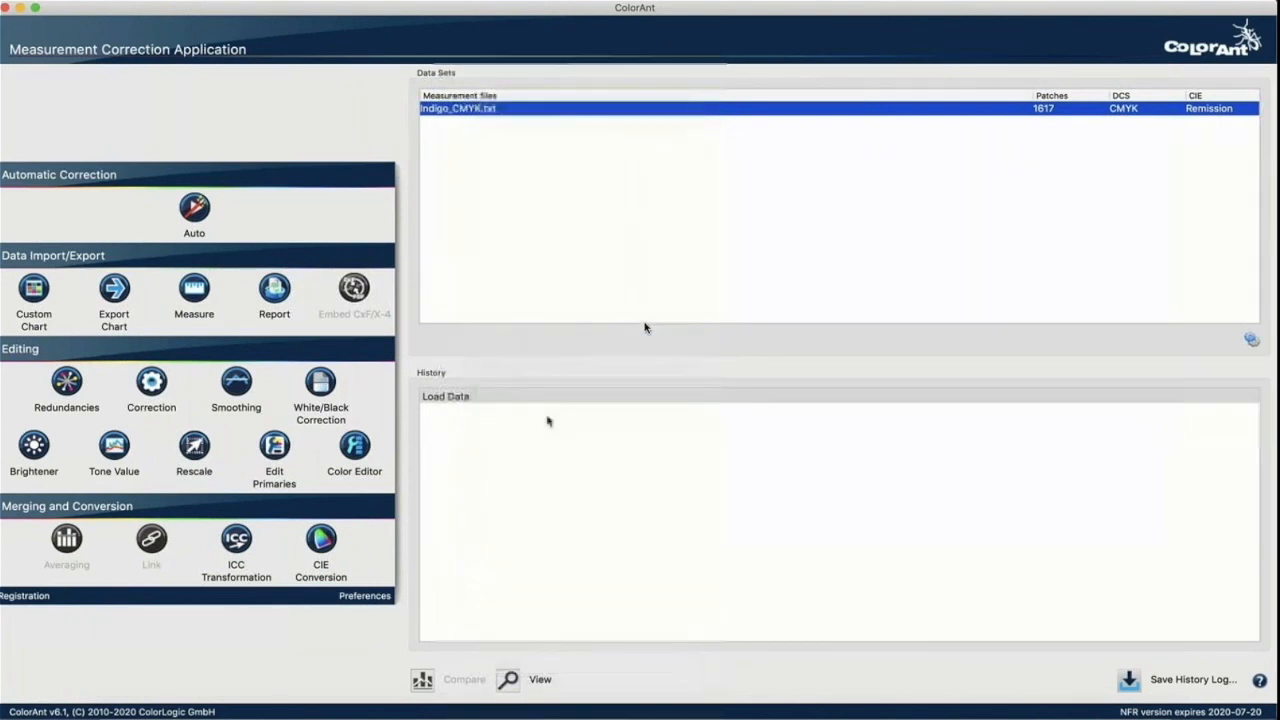
pyautogui.click(500, 150)
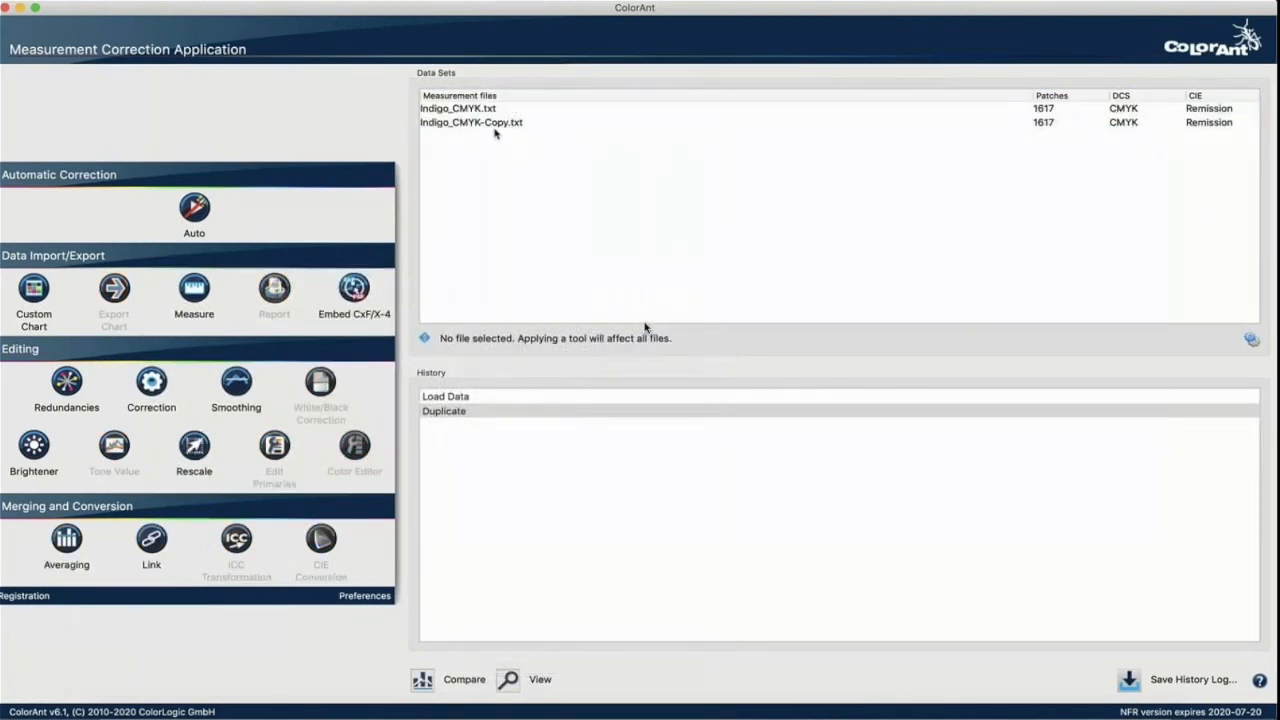
# Step: Remove the Black channel from Indigo_CMYK-Copy.txt with Edit Primaries, keeping Cyan, Magenta and Yellow
pyautogui.click(493, 124)
pyautogui.press('Up')
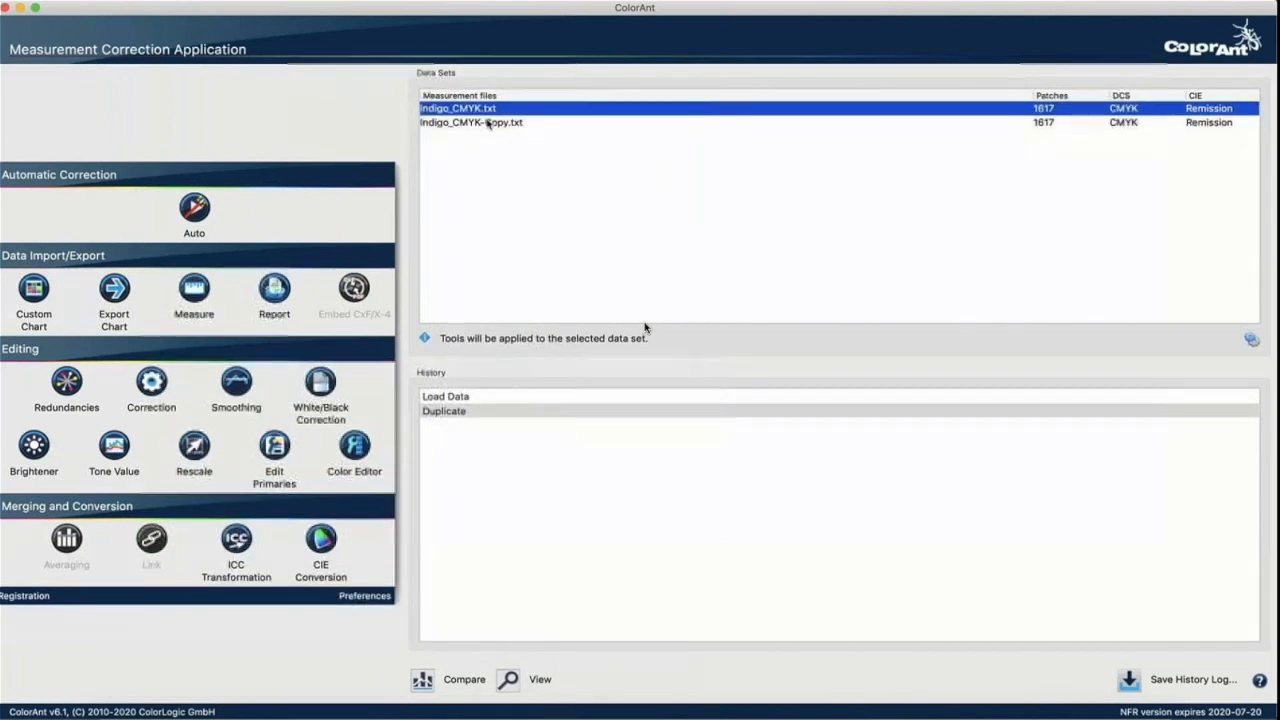
pyautogui.press('Down')
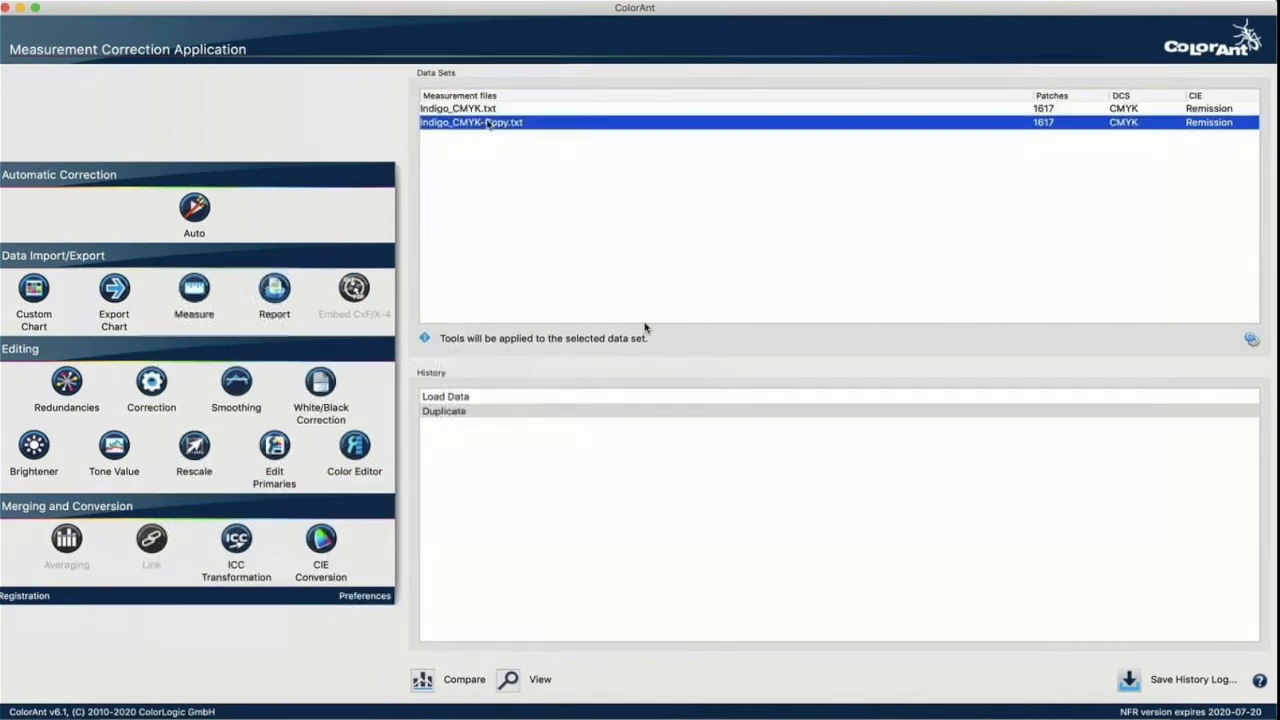
pyautogui.click(280, 449)
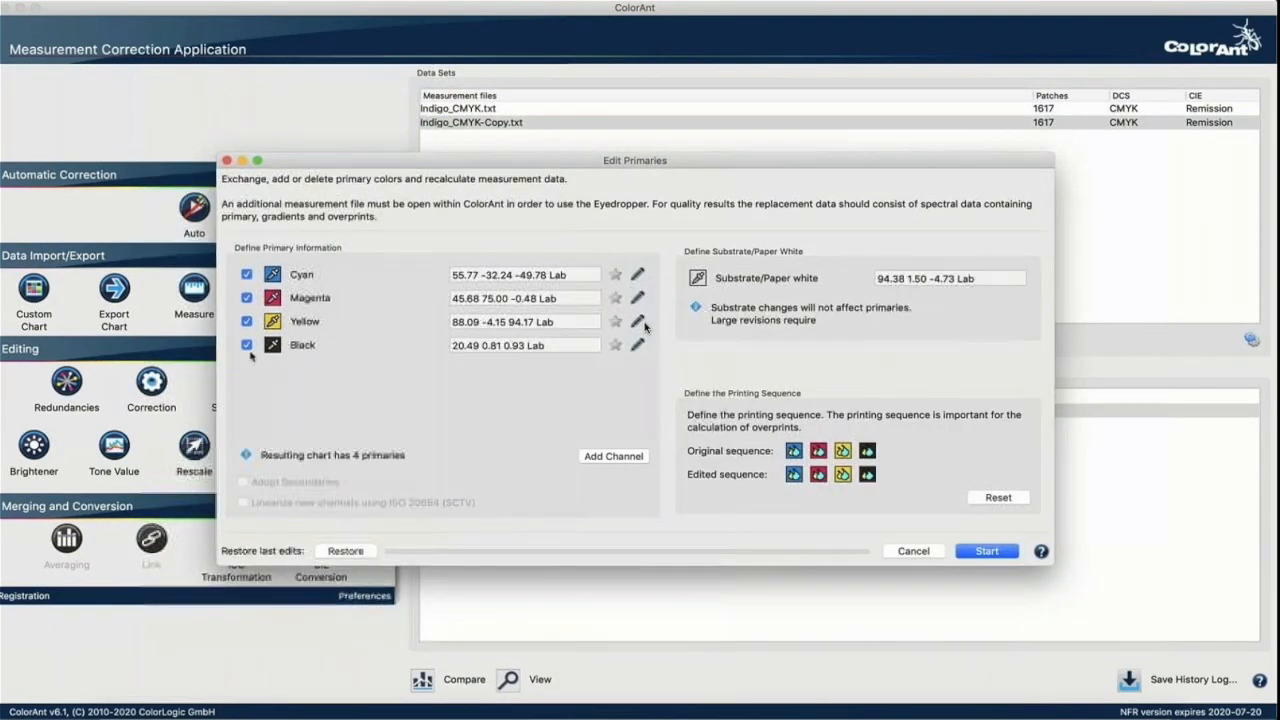
pyautogui.click(247, 346)
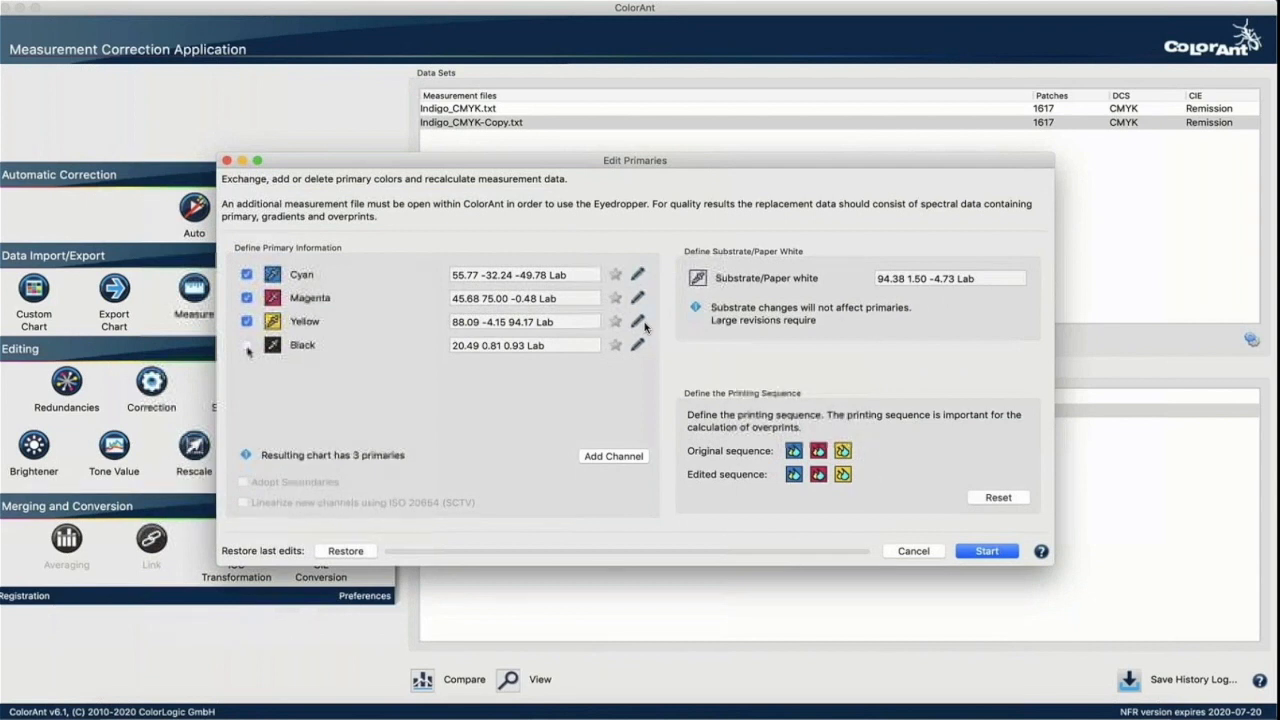
pyautogui.click(984, 551)
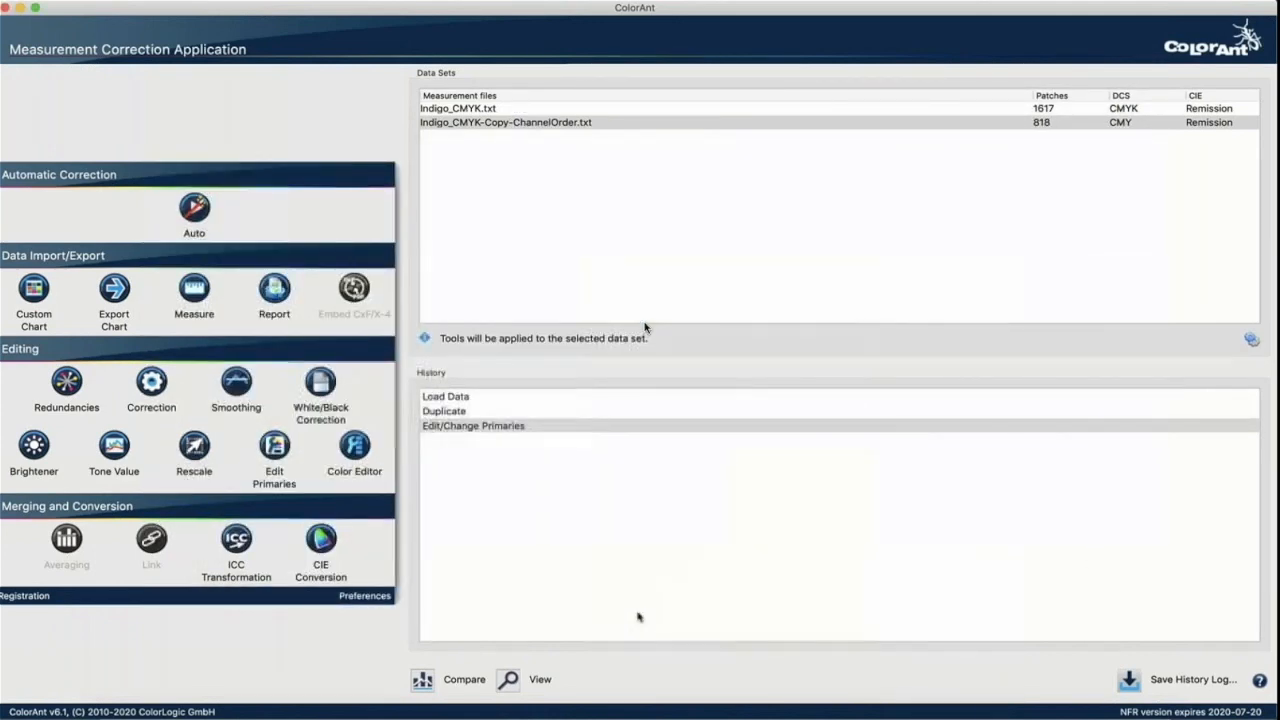
# Step: View the Indigo_CMYK-Copy-ChannelOrder.txt patches in 2D, close the view and deselect the data set
pyautogui.click(510, 679)
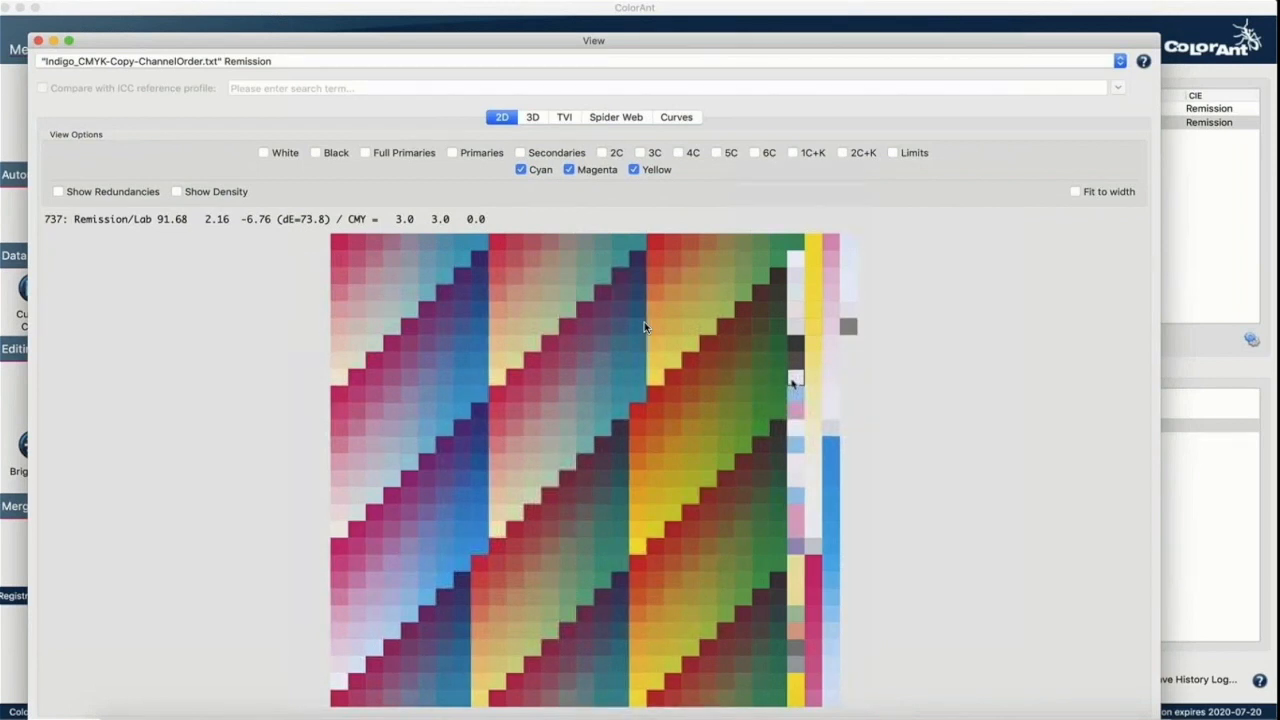
pyautogui.click(38, 41)
pyautogui.click(504, 163)
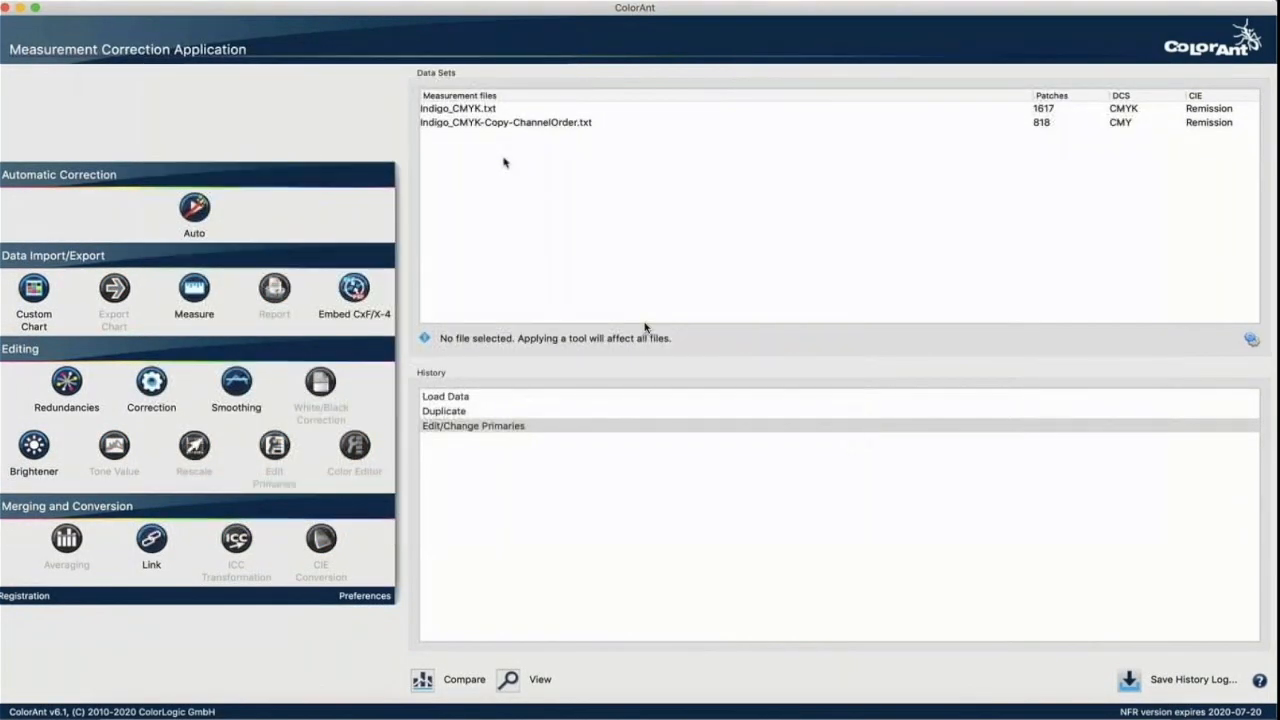
# Step: Load 5C-CMYKV.txt and 7C-3132-Indigo Spectral Data.txt into the data sets
pyautogui.click(116, 0)
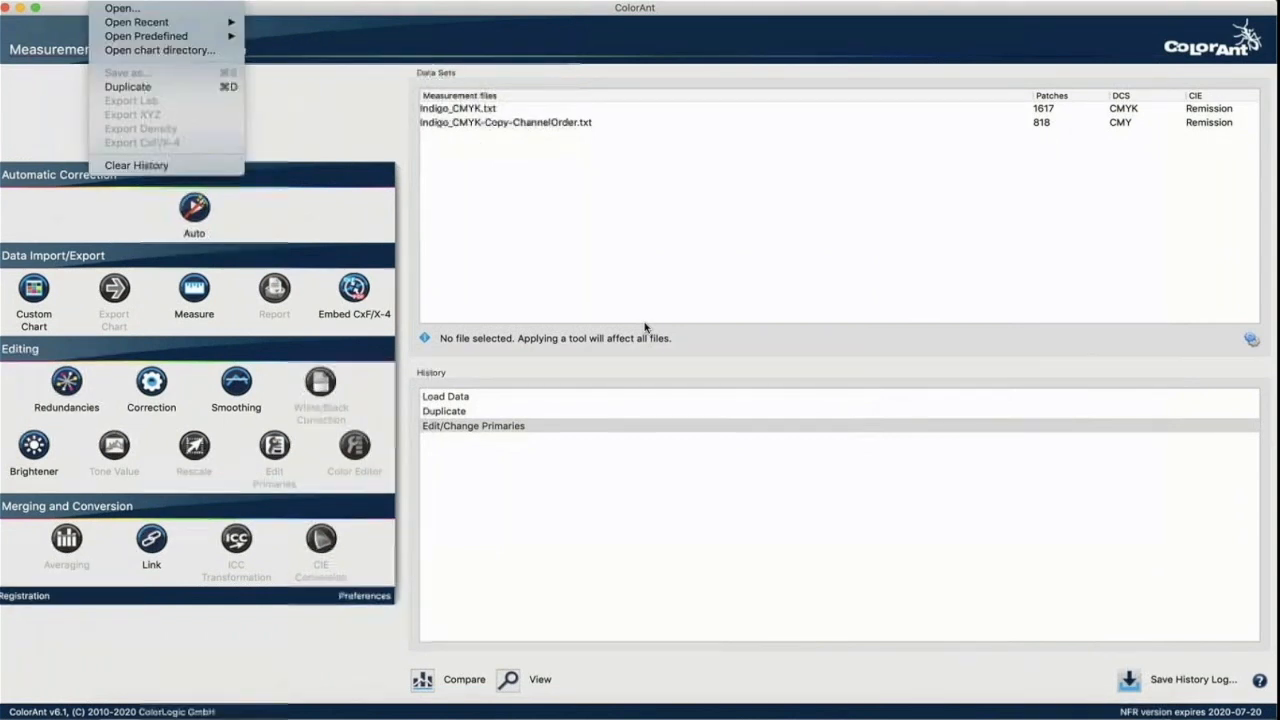
pyautogui.click(116, 9)
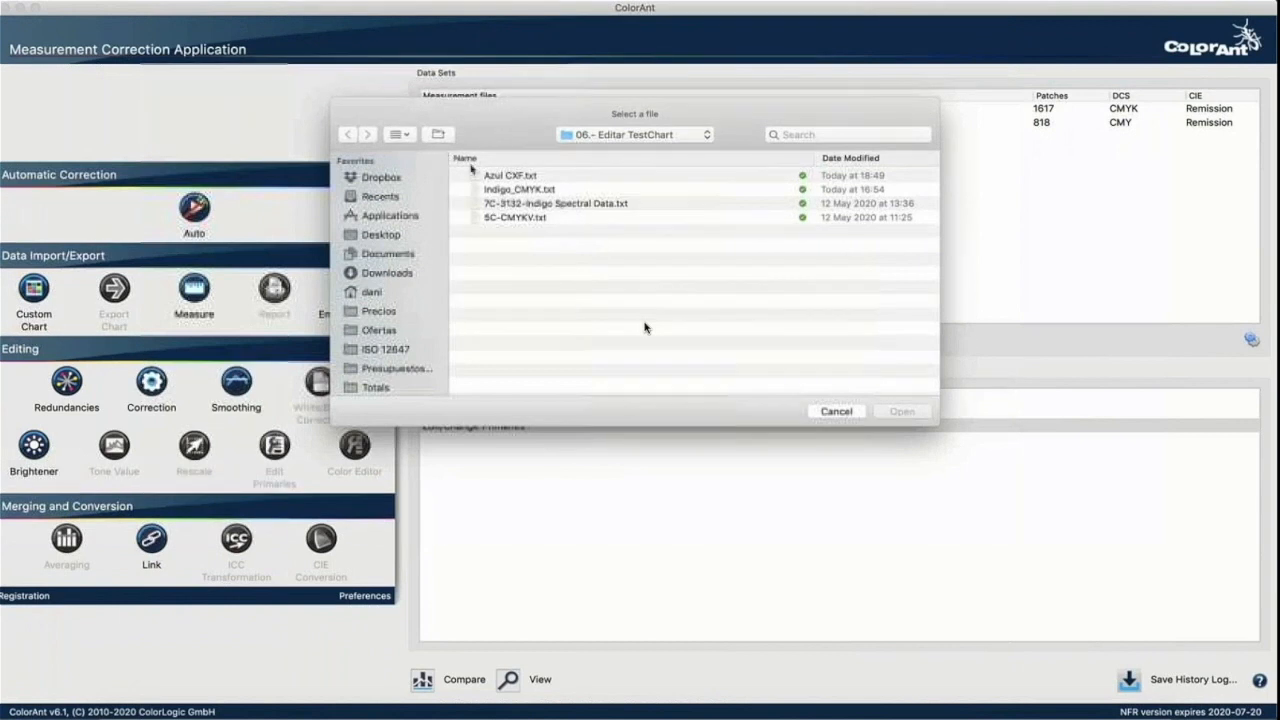
pyautogui.click(521, 216)
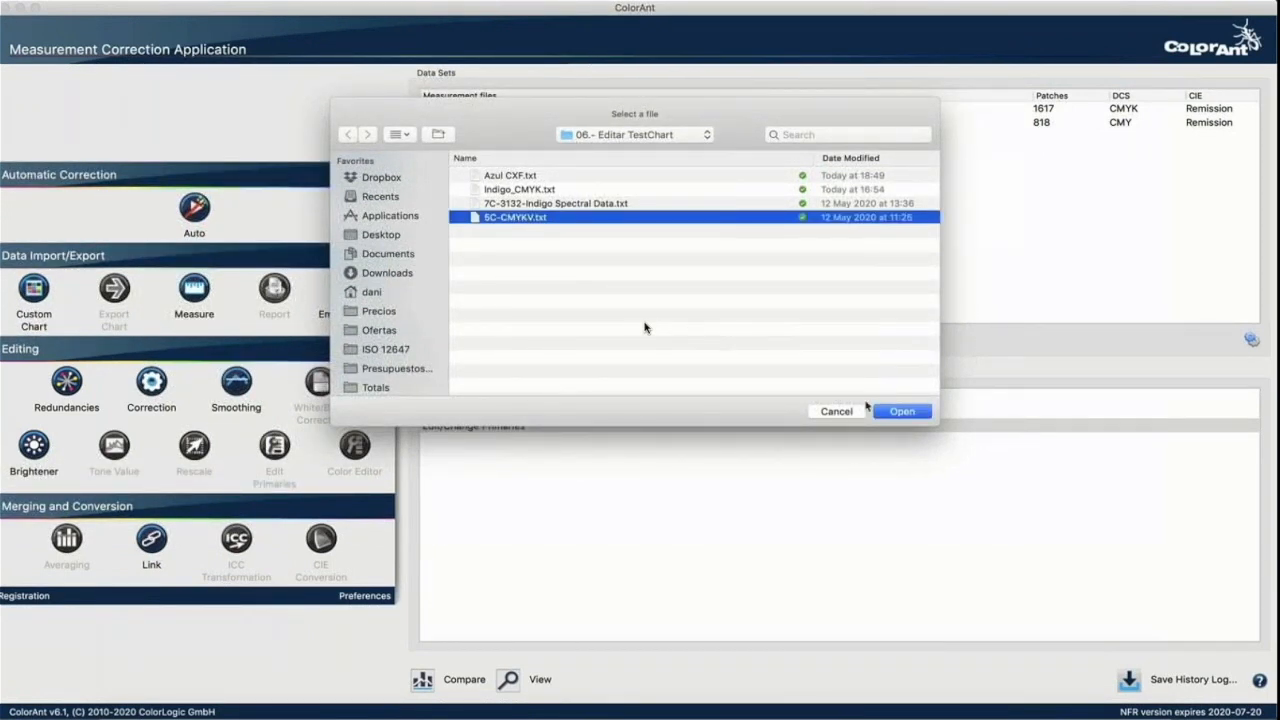
pyautogui.press('Return')
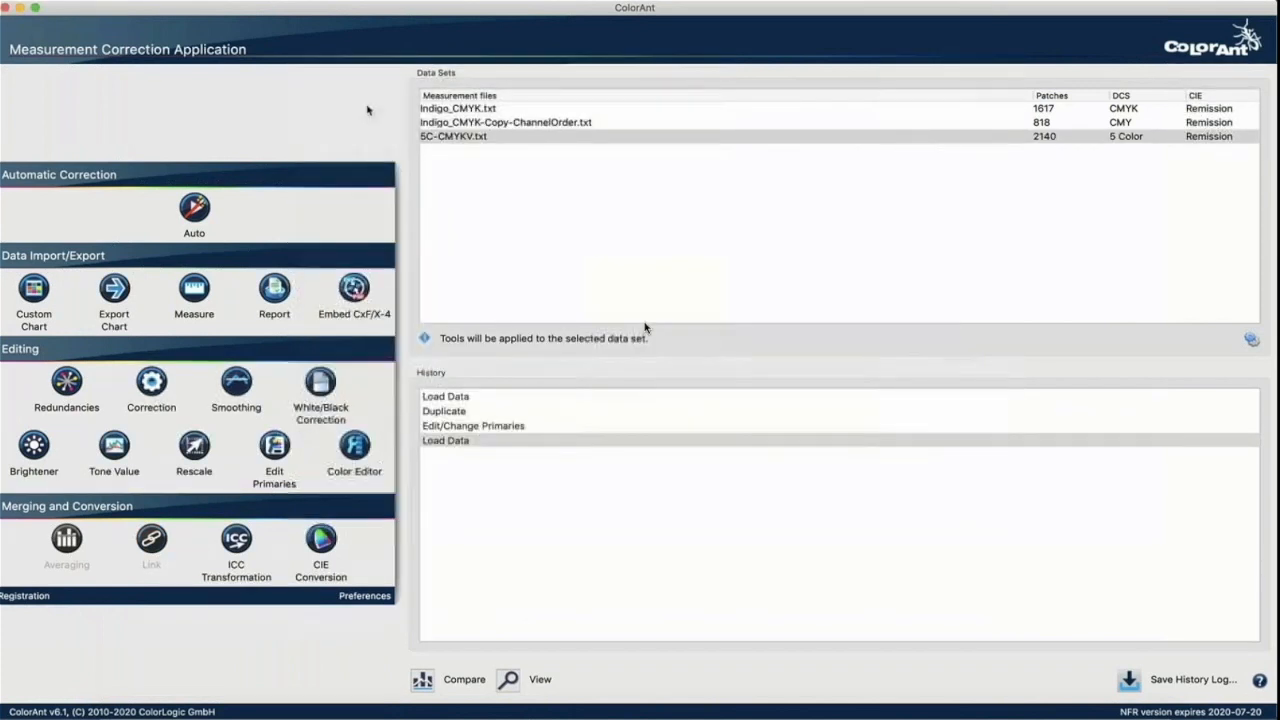
pyautogui.click(108, 1)
pyautogui.press('super+o')
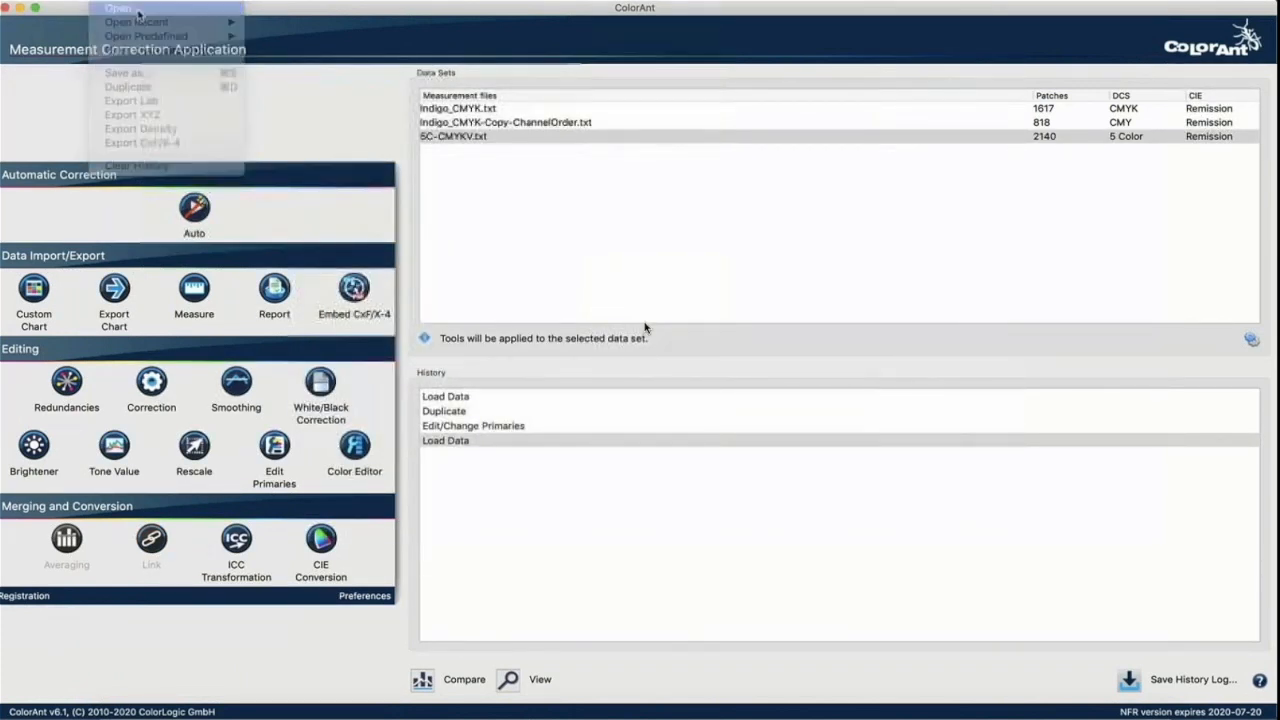
pyautogui.click(480, 204)
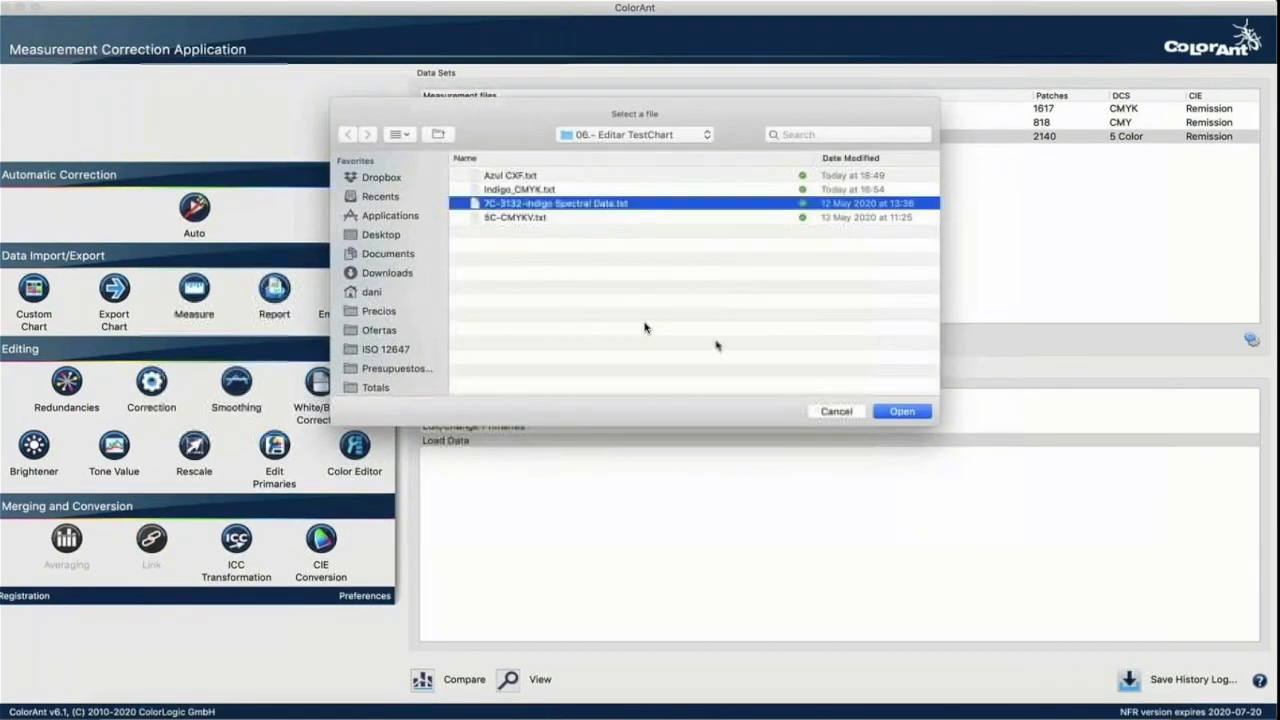
pyautogui.click(897, 411)
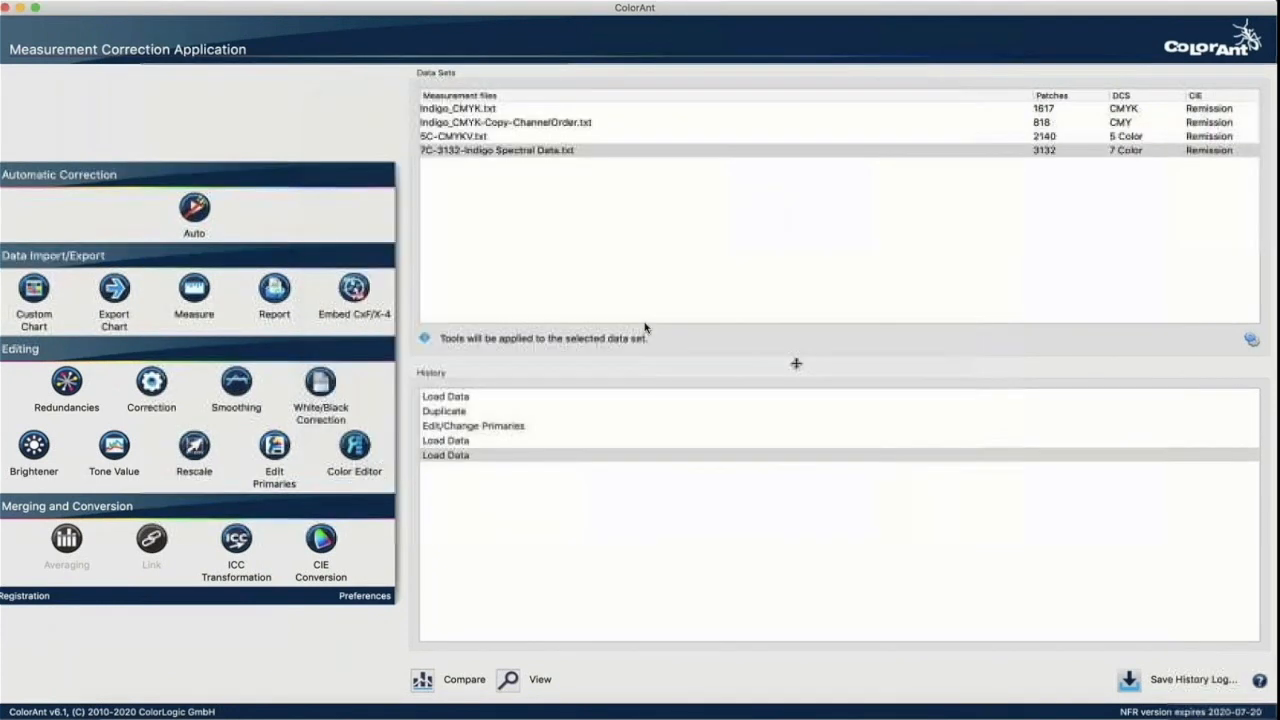
# Step: View the 5C-CMYKV.txt patches in 2D and close the view
pyautogui.click(480, 136)
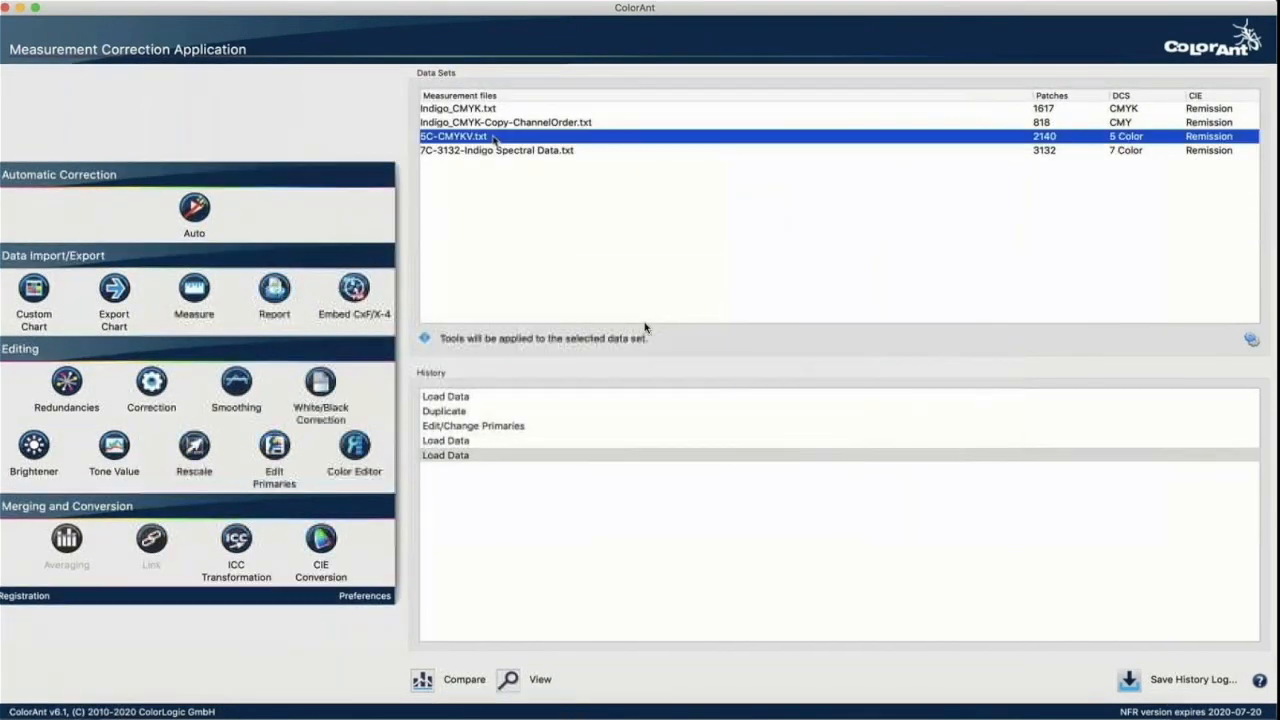
pyautogui.click(511, 681)
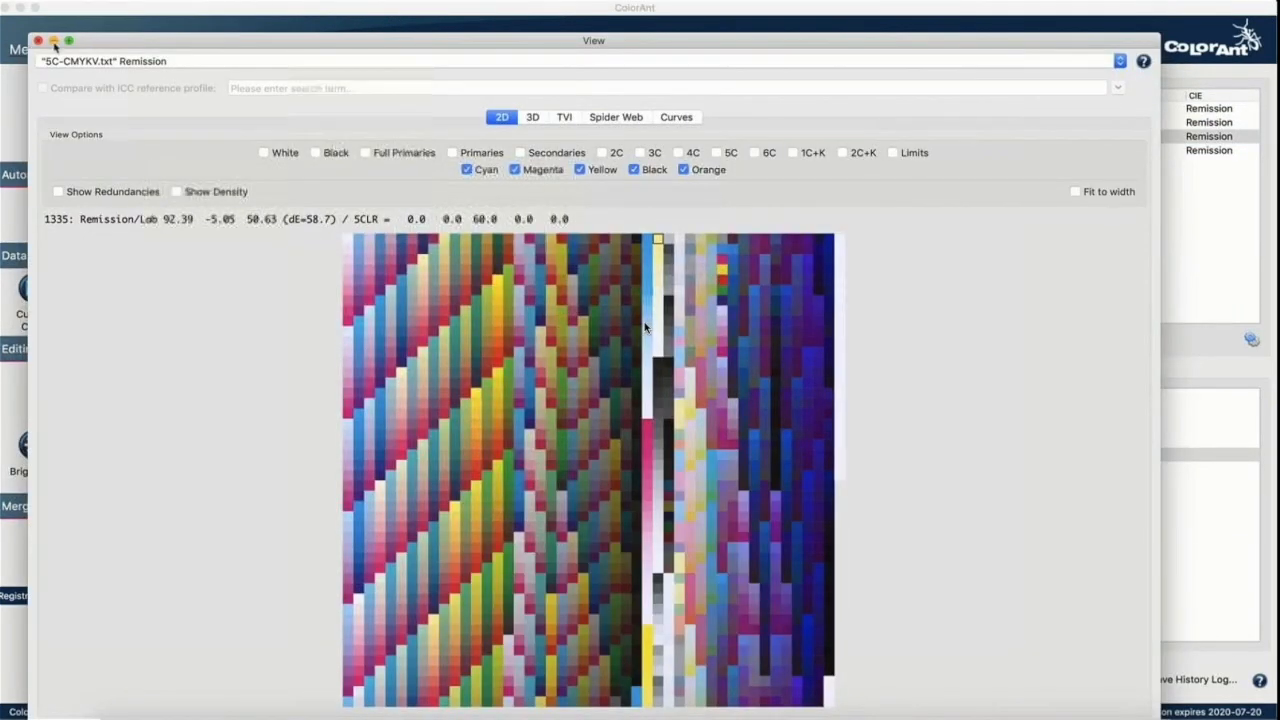
pyautogui.press('super+w')
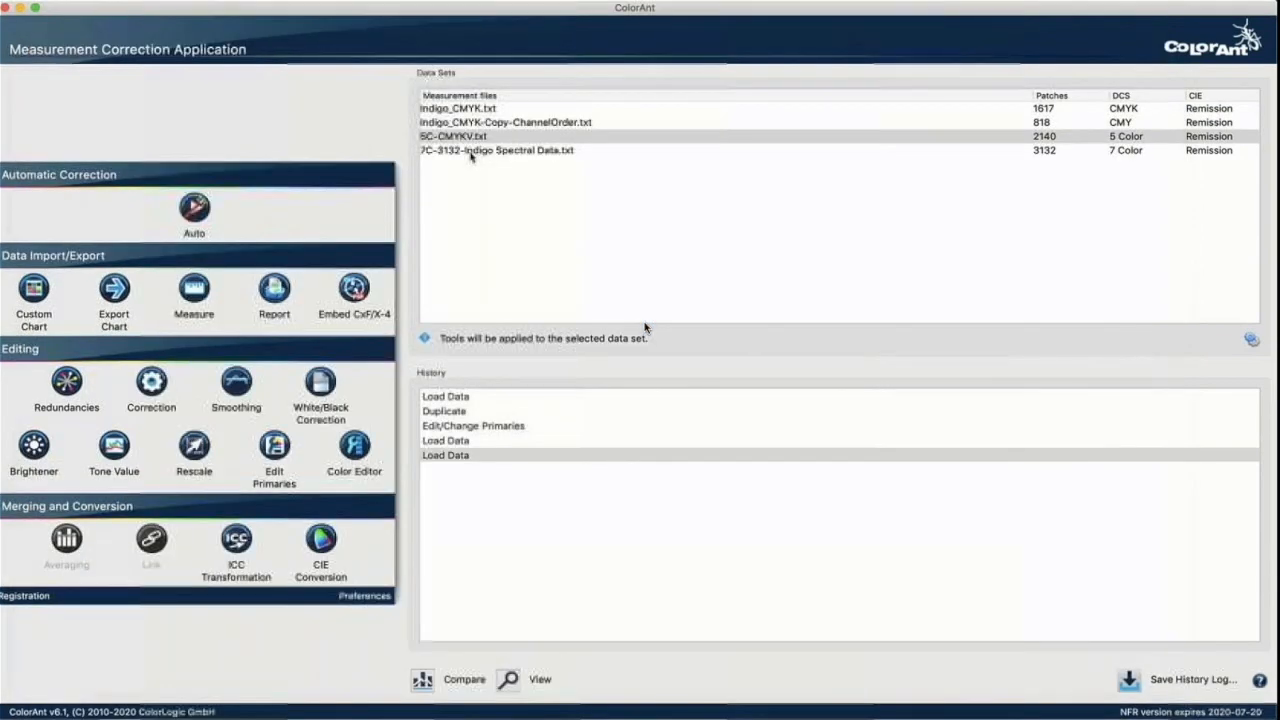
# Step: View the 7C-3132-Indigo Spectral Data.txt patches in 2D and close the view
pyautogui.click(470, 150)
pyautogui.click(510, 679)
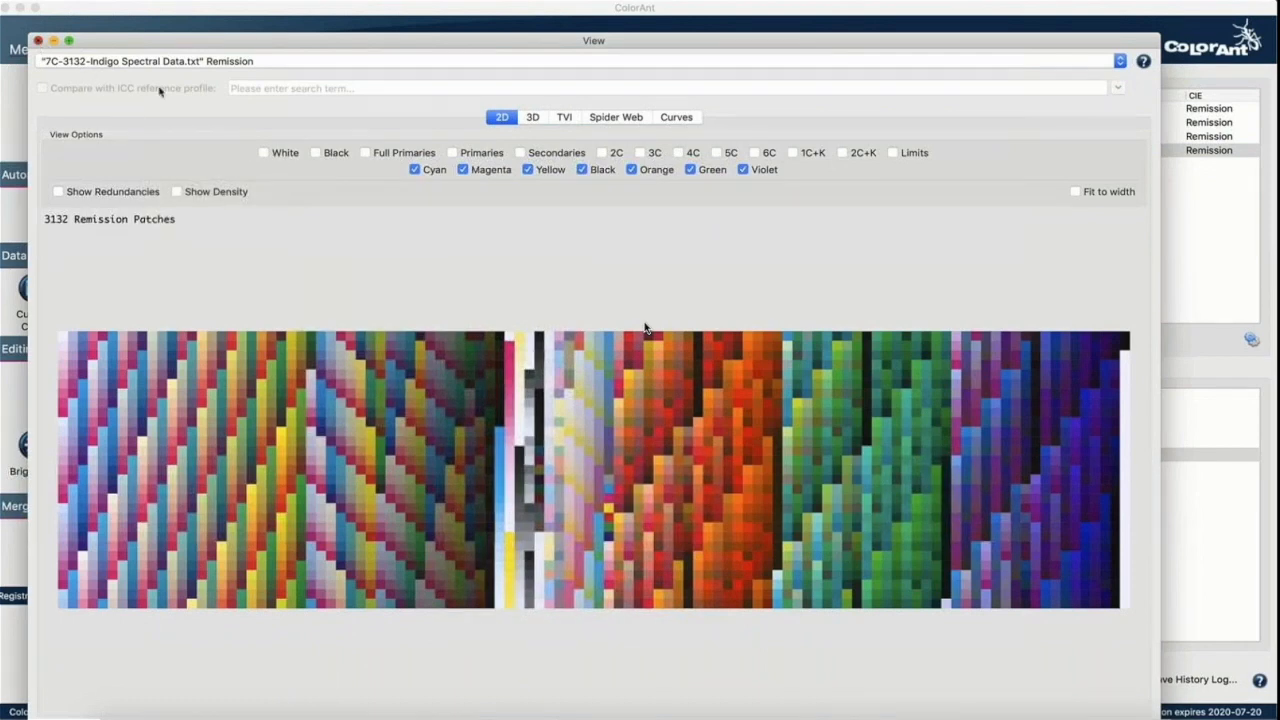
pyautogui.press('super+w')
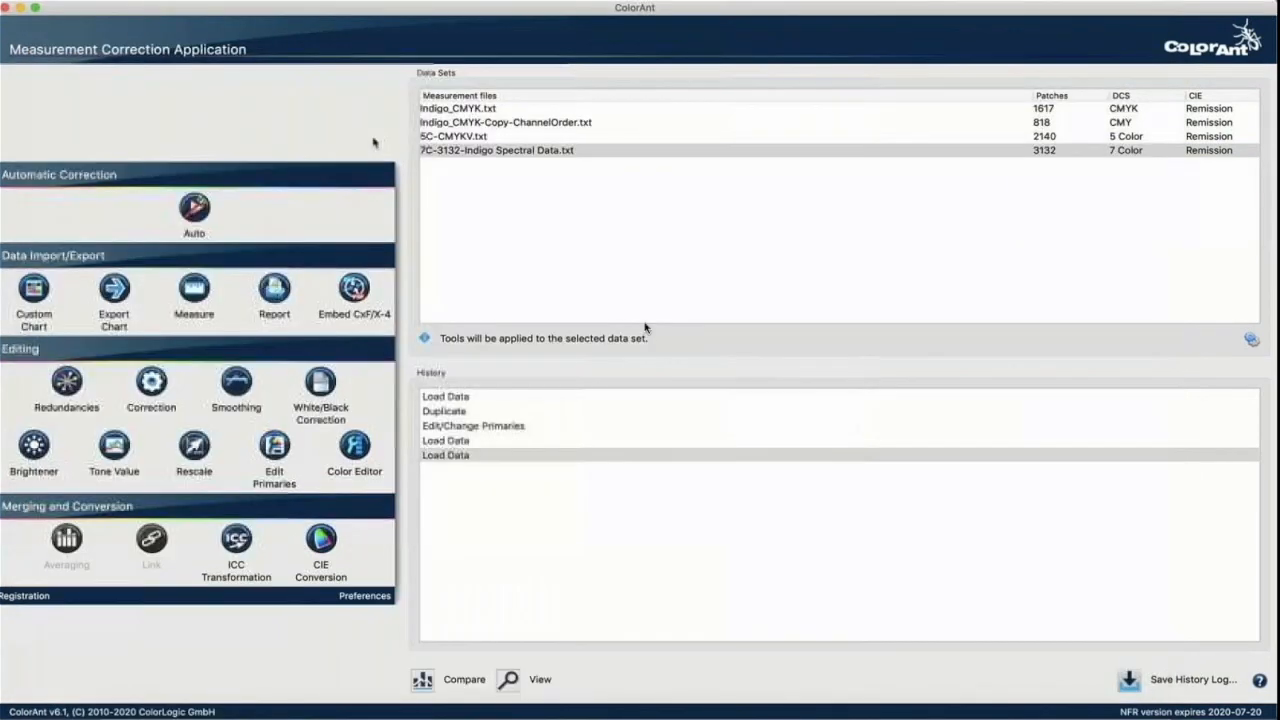
# Step: Replace the fifth primary of 5C-CMYKV.txt with Channel 6 (Green) from 7C-3132-Indigo Spectral Data, and view the resulting patches in 2D
pyautogui.click(440, 141)
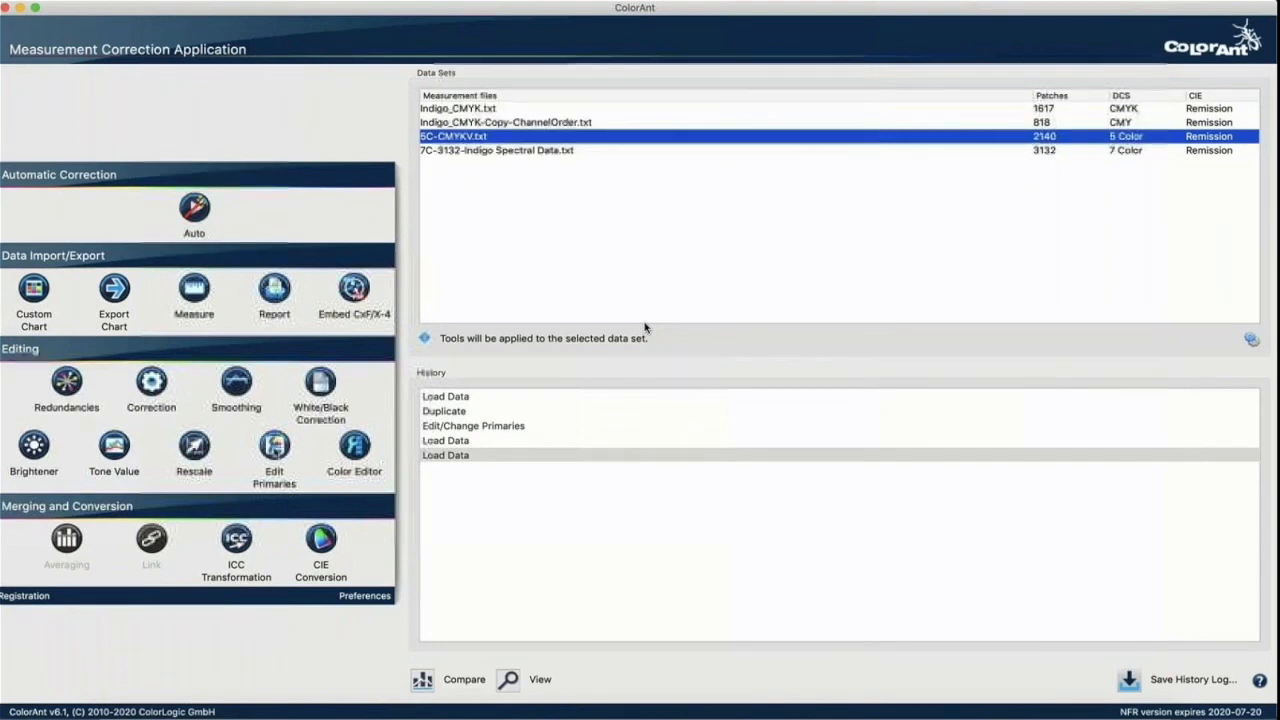
pyautogui.click(274, 446)
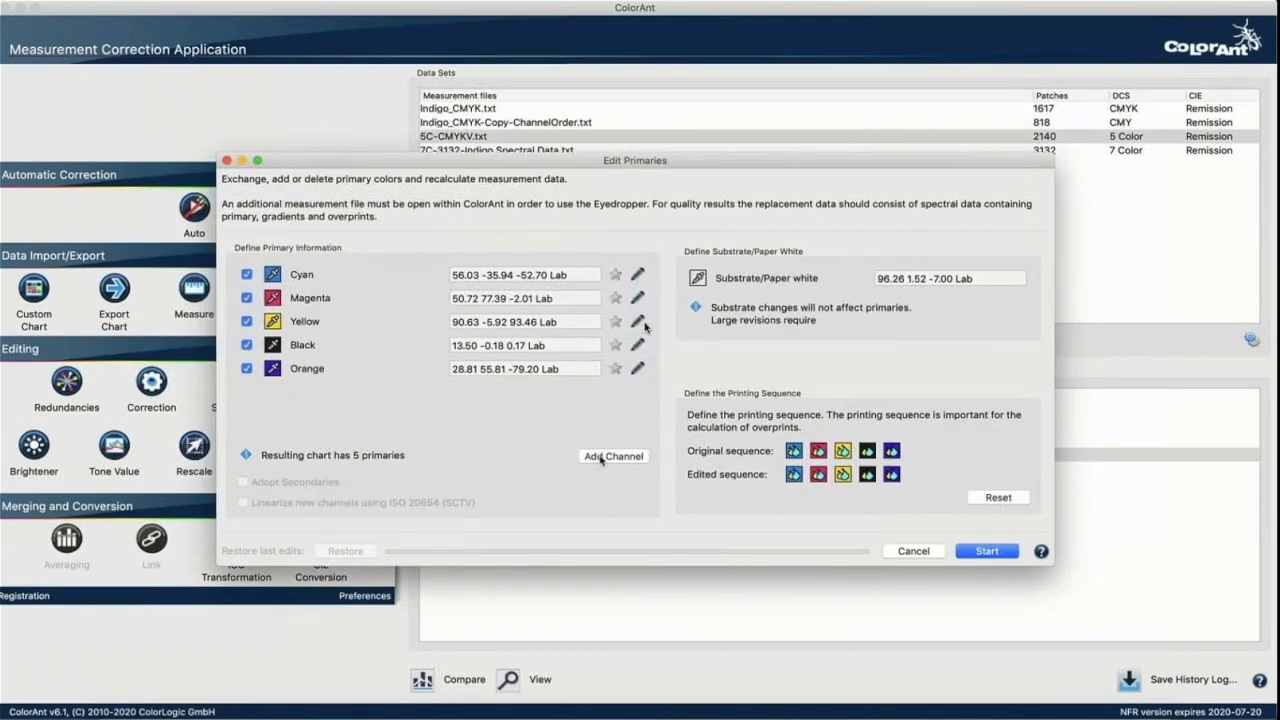
pyautogui.click(274, 370)
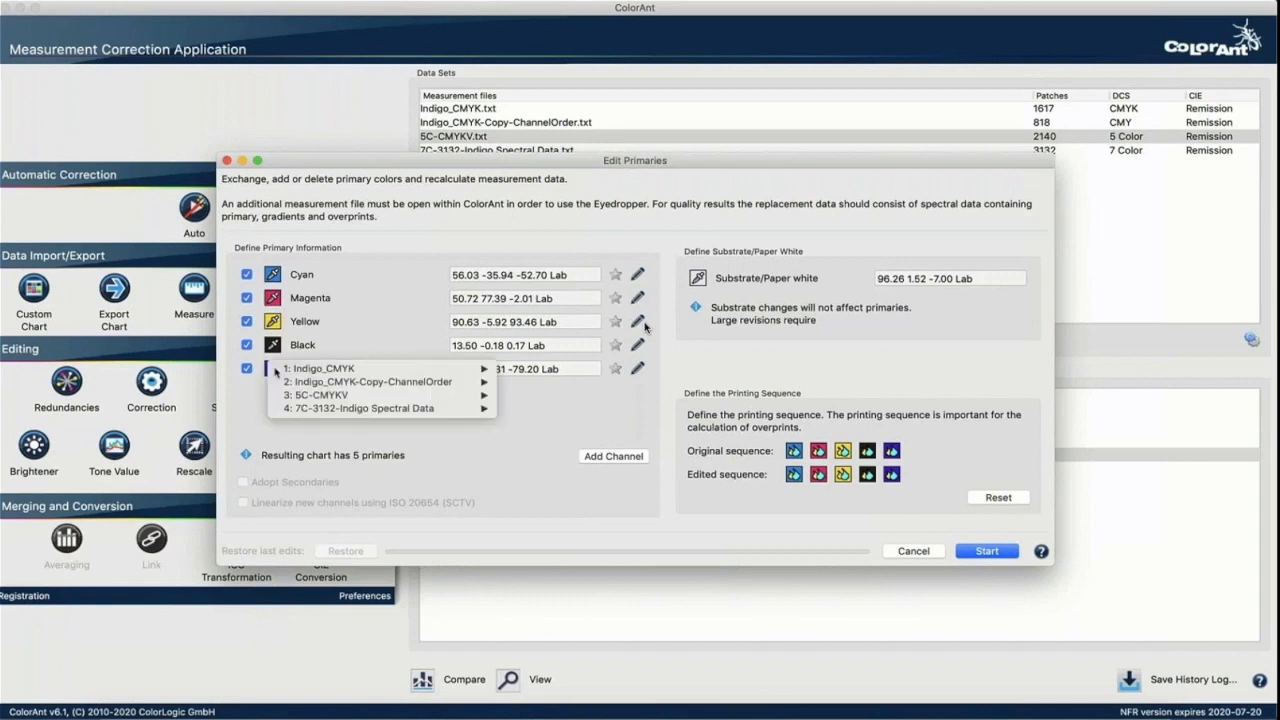
pyautogui.moveTo(408, 410)
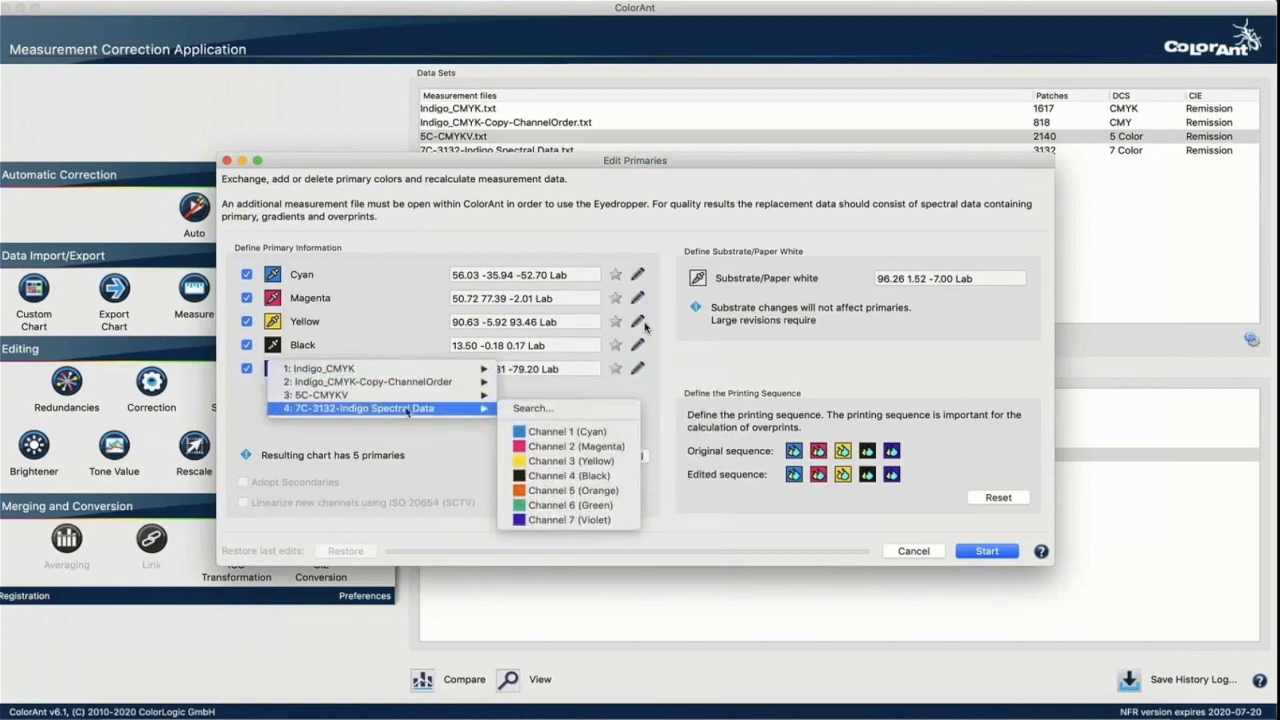
pyautogui.click(541, 503)
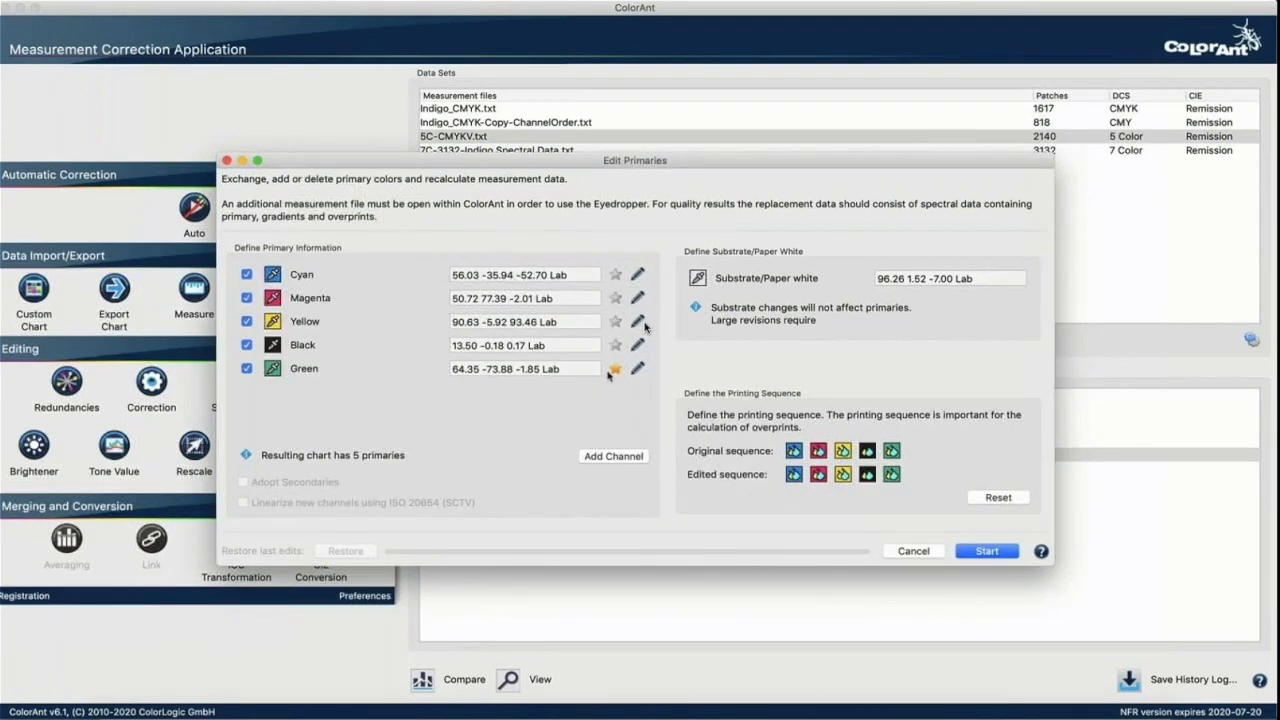
pyautogui.click(986, 552)
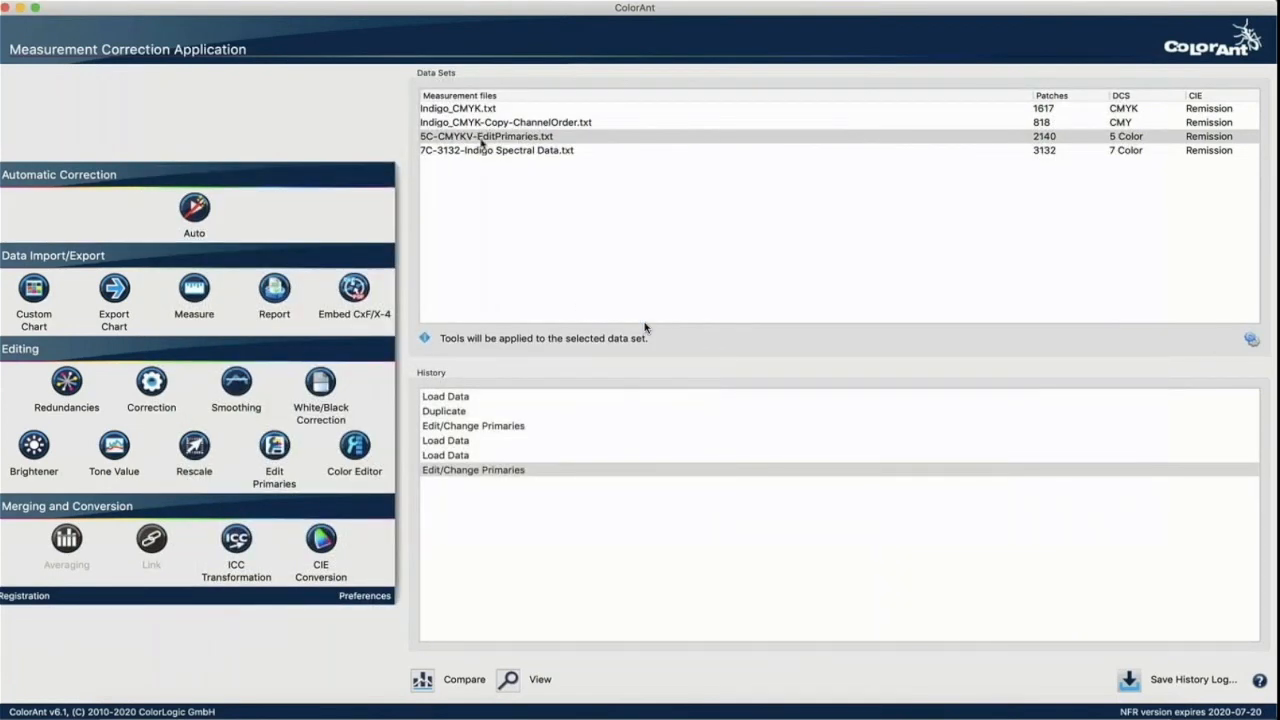
pyautogui.click(509, 679)
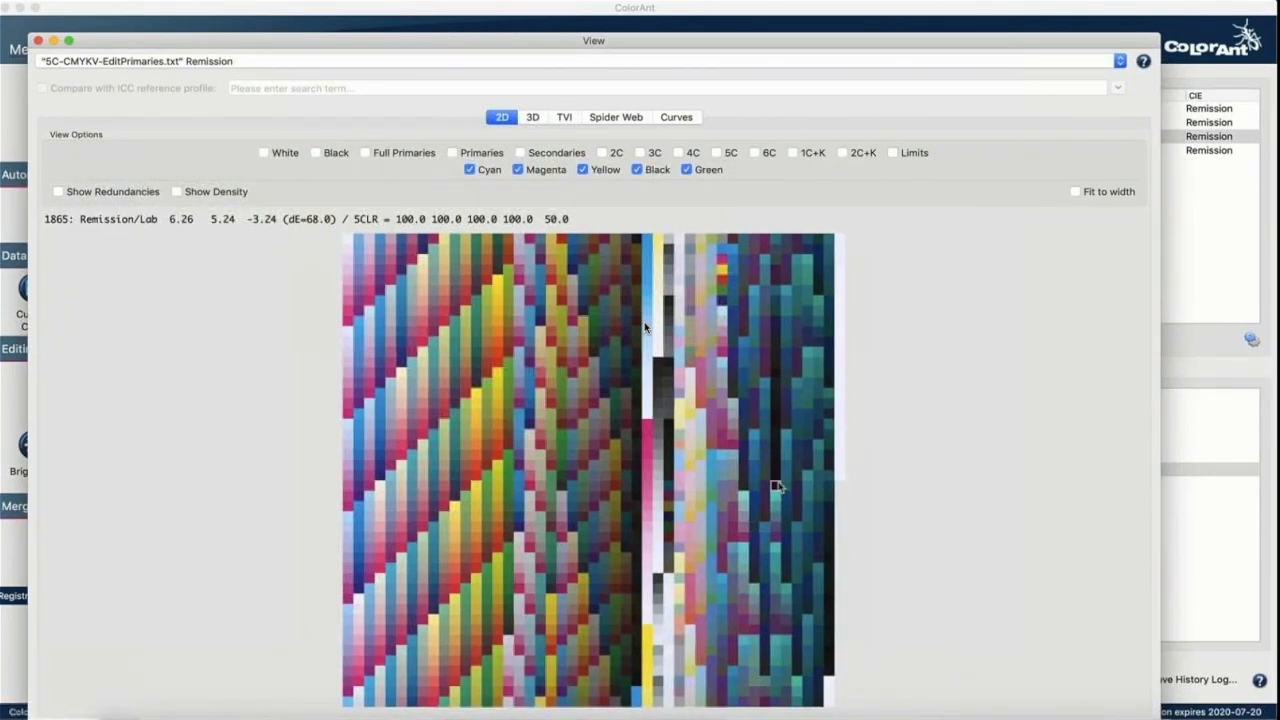
pyautogui.click(38, 41)
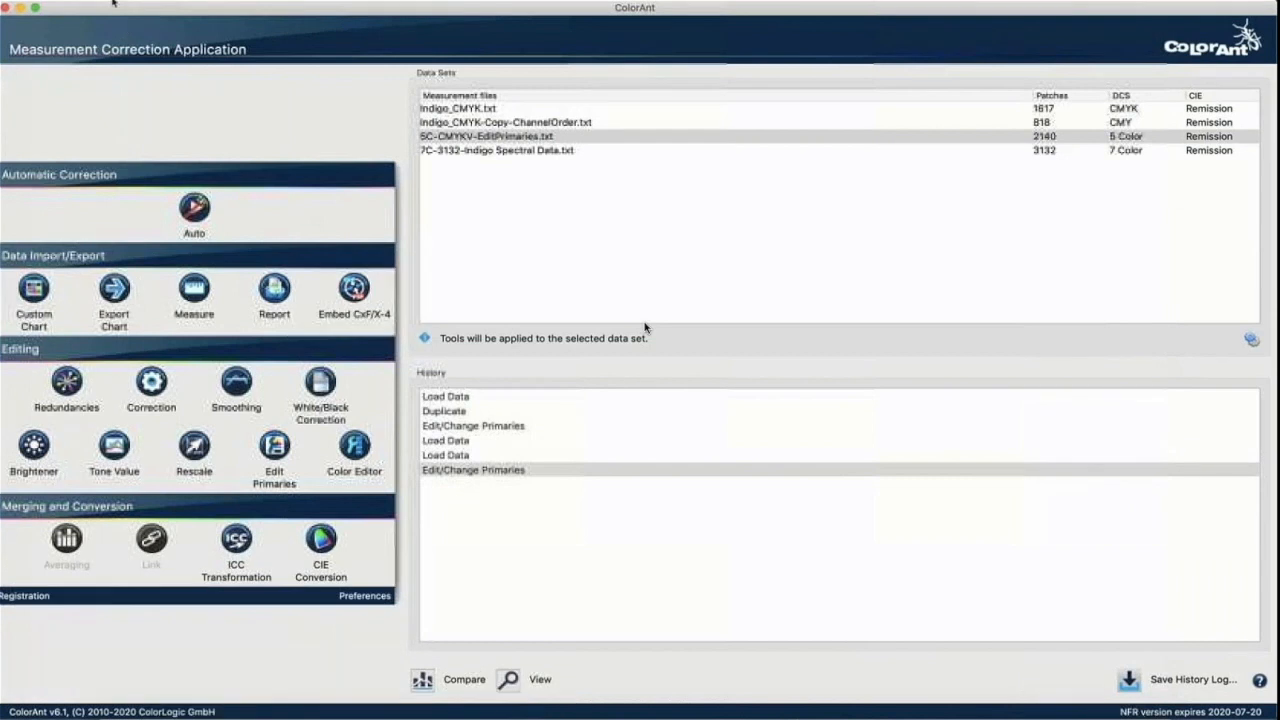
# Step: Load Azul CXF.txt into the data sets and view its patches in 2D
pyautogui.click(122, 8)
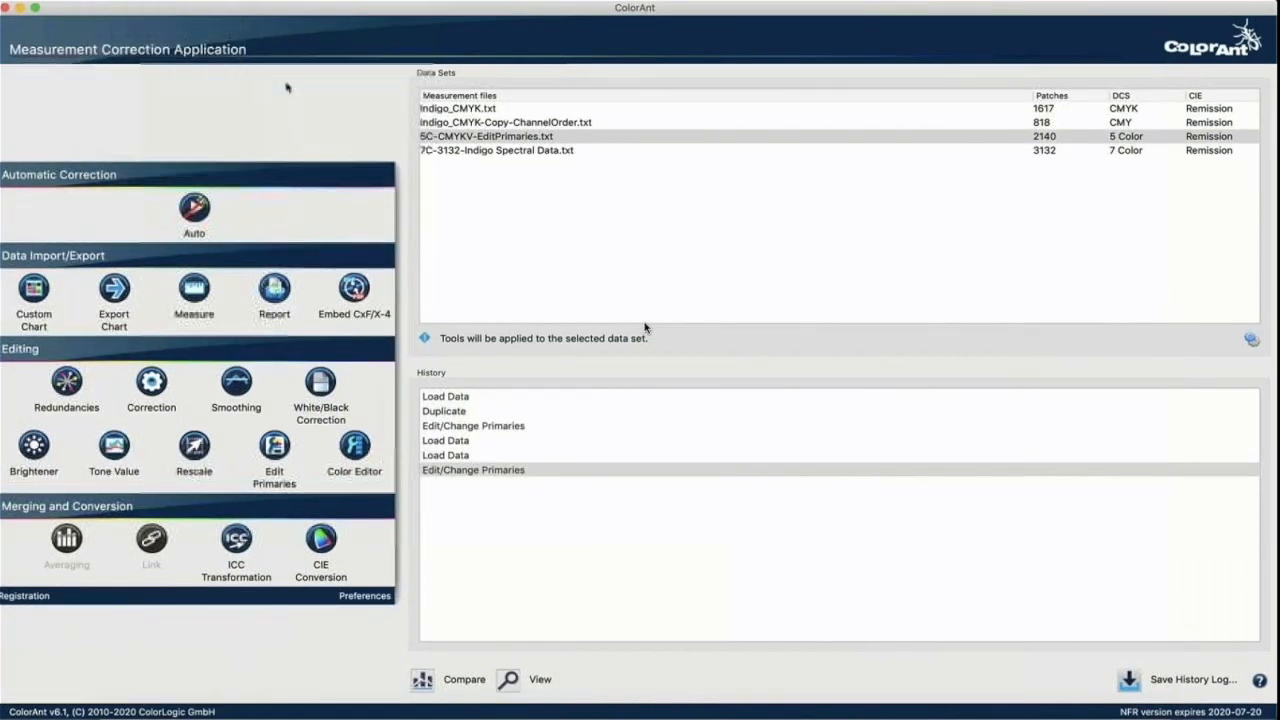
pyautogui.press('Down')
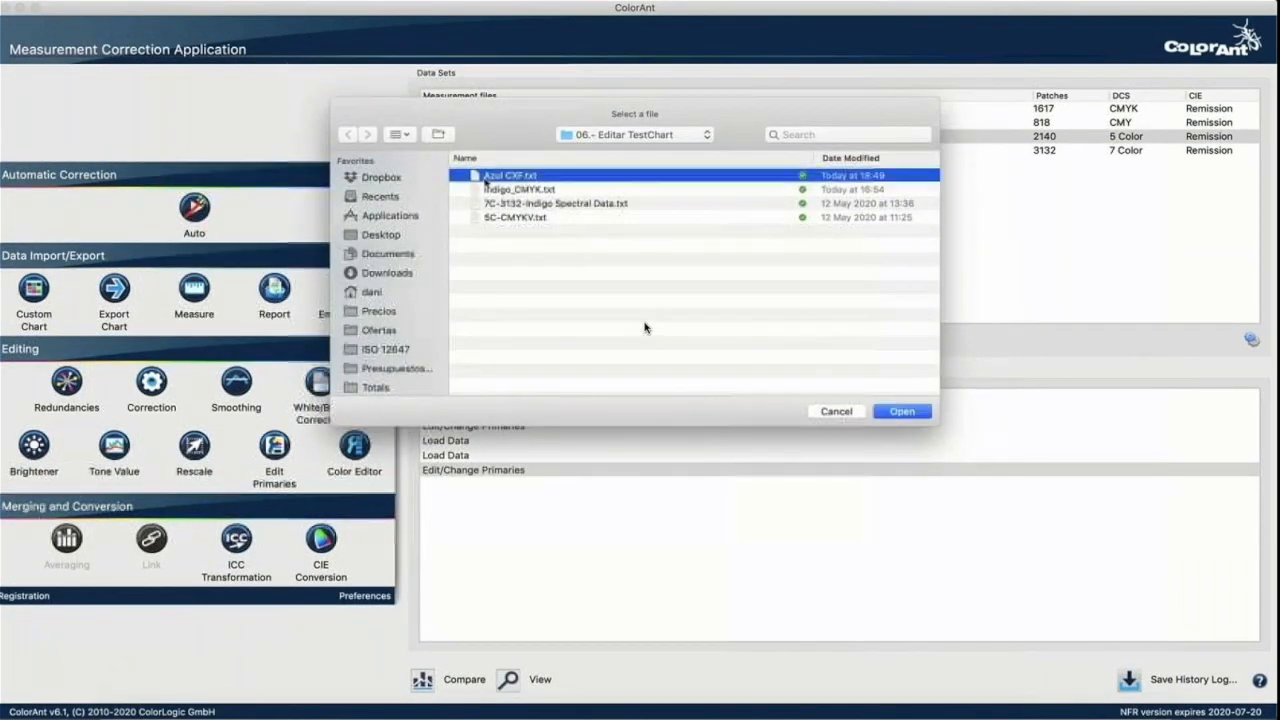
pyautogui.click(893, 411)
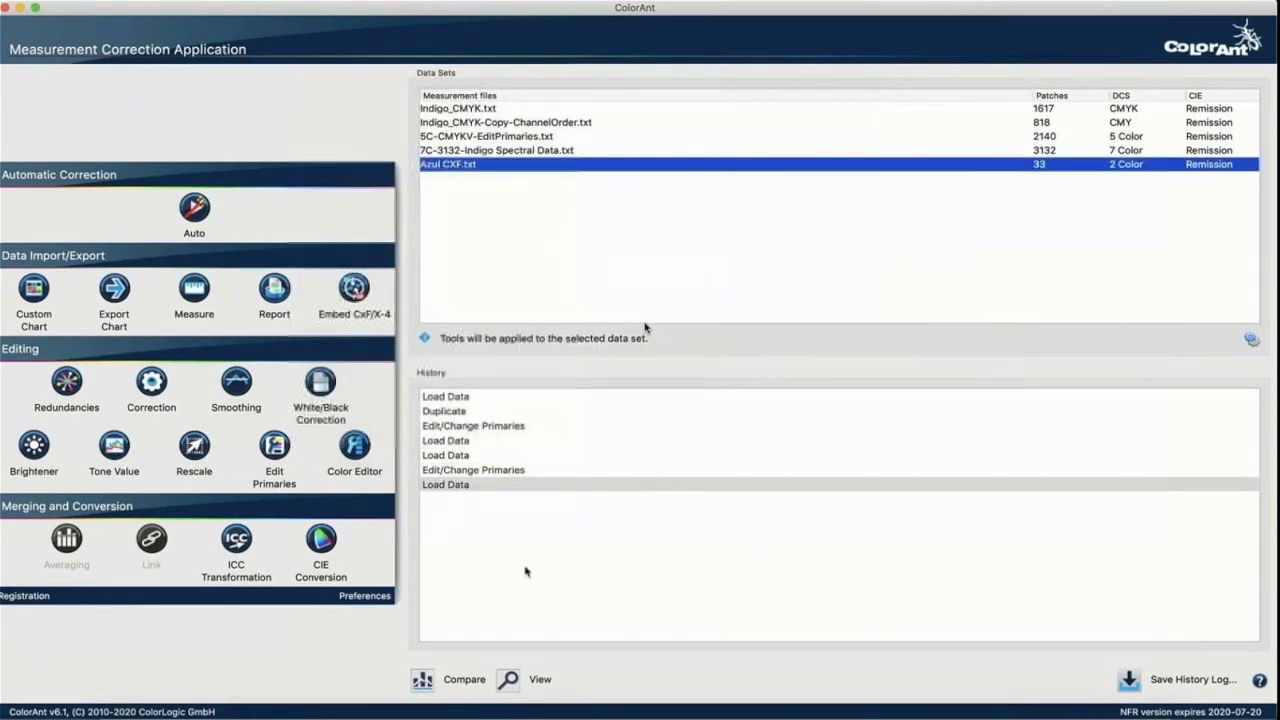
pyautogui.click(508, 679)
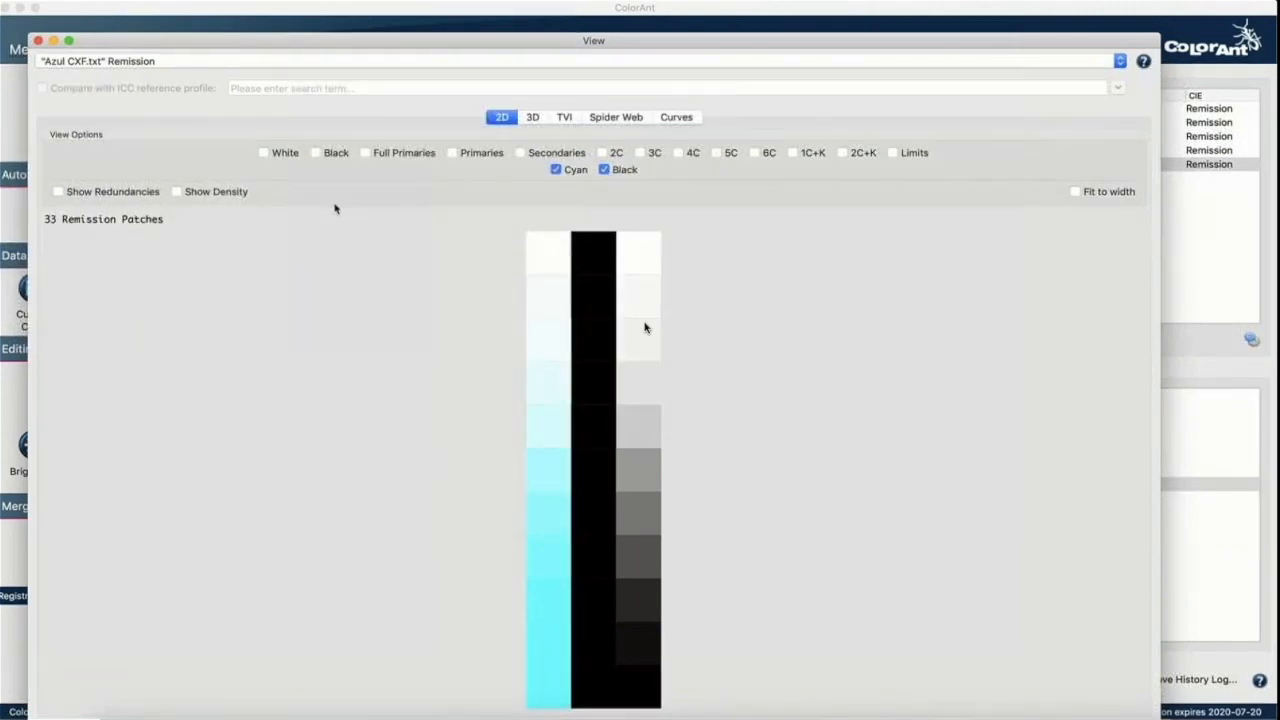
pyautogui.click(38, 42)
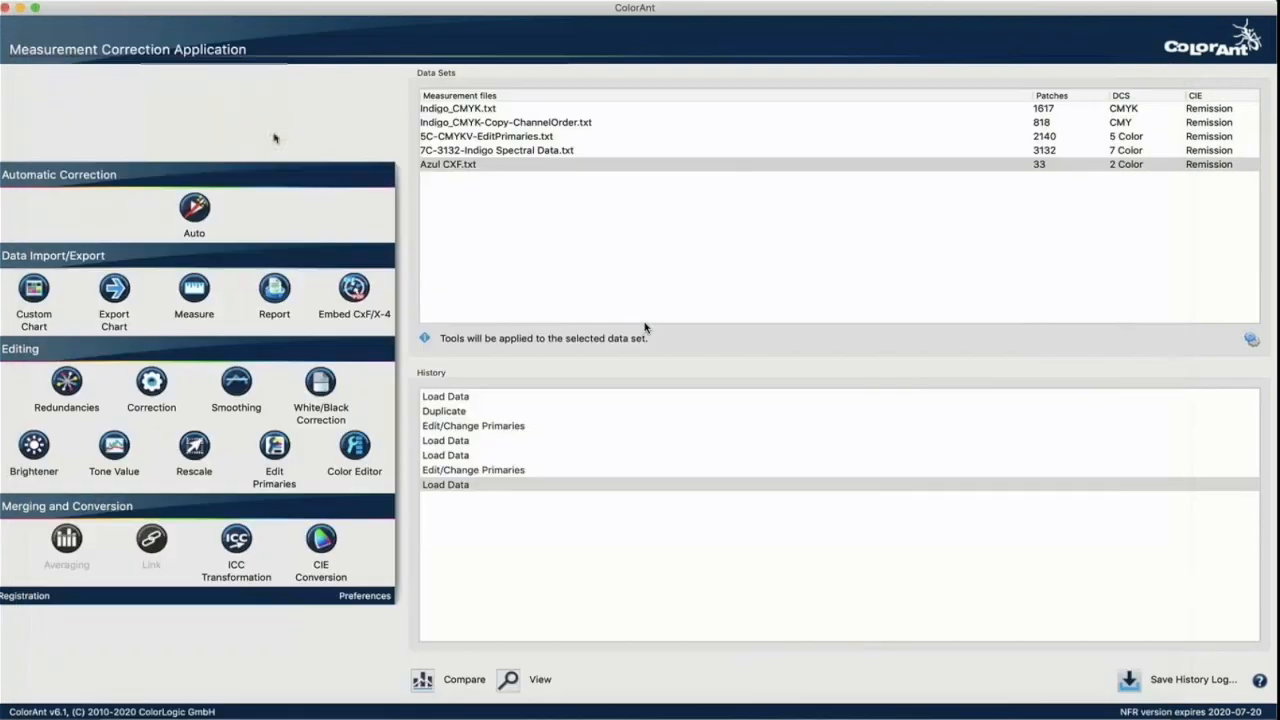
# Step: Replace the Green primary of 5C-CMYKV-EditPrimaries.txt with Channel 1 (Cyan) from Azul CXF, and view the resulting patches in 2D
pyautogui.click(436, 137)
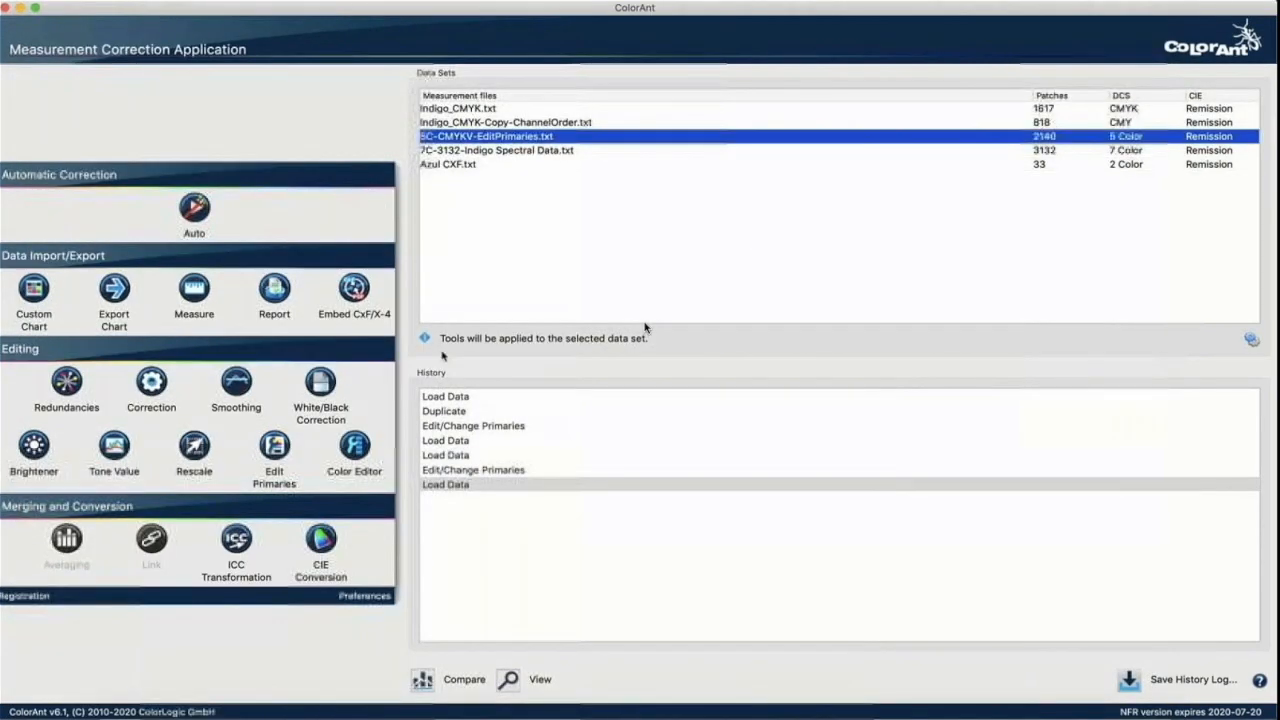
pyautogui.click(272, 450)
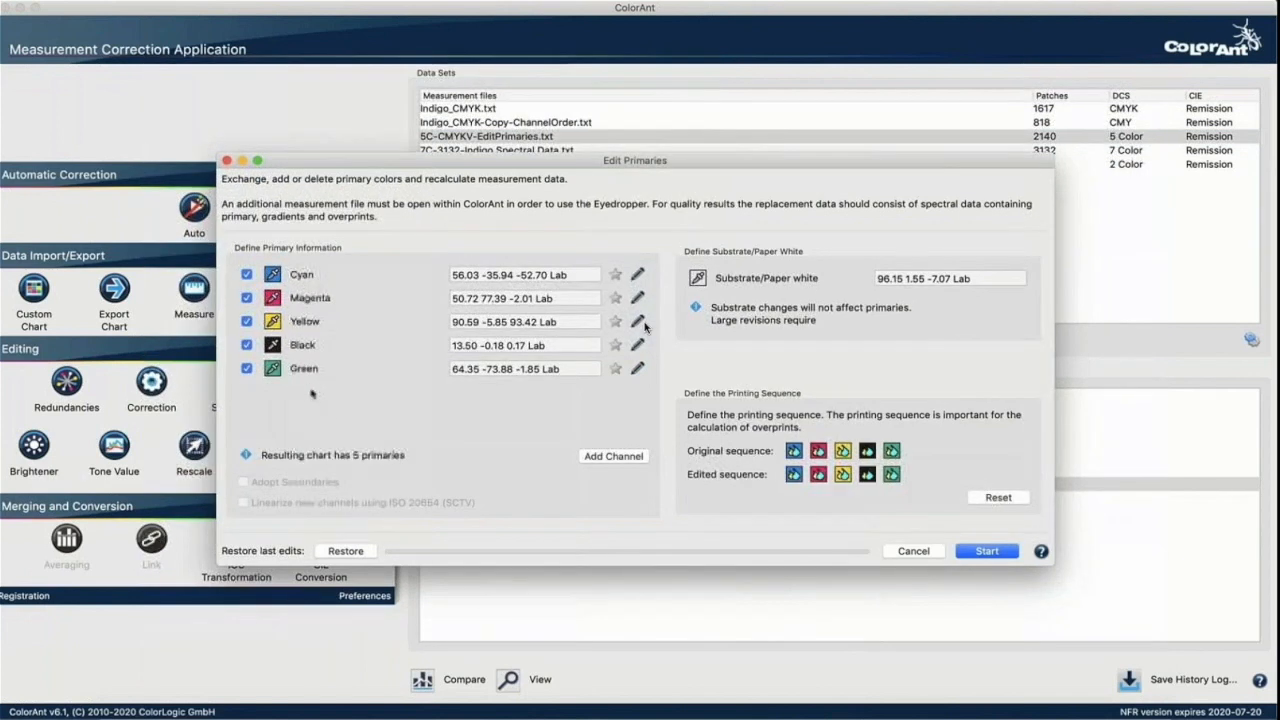
pyautogui.click(272, 369)
pyautogui.moveTo(310, 424)
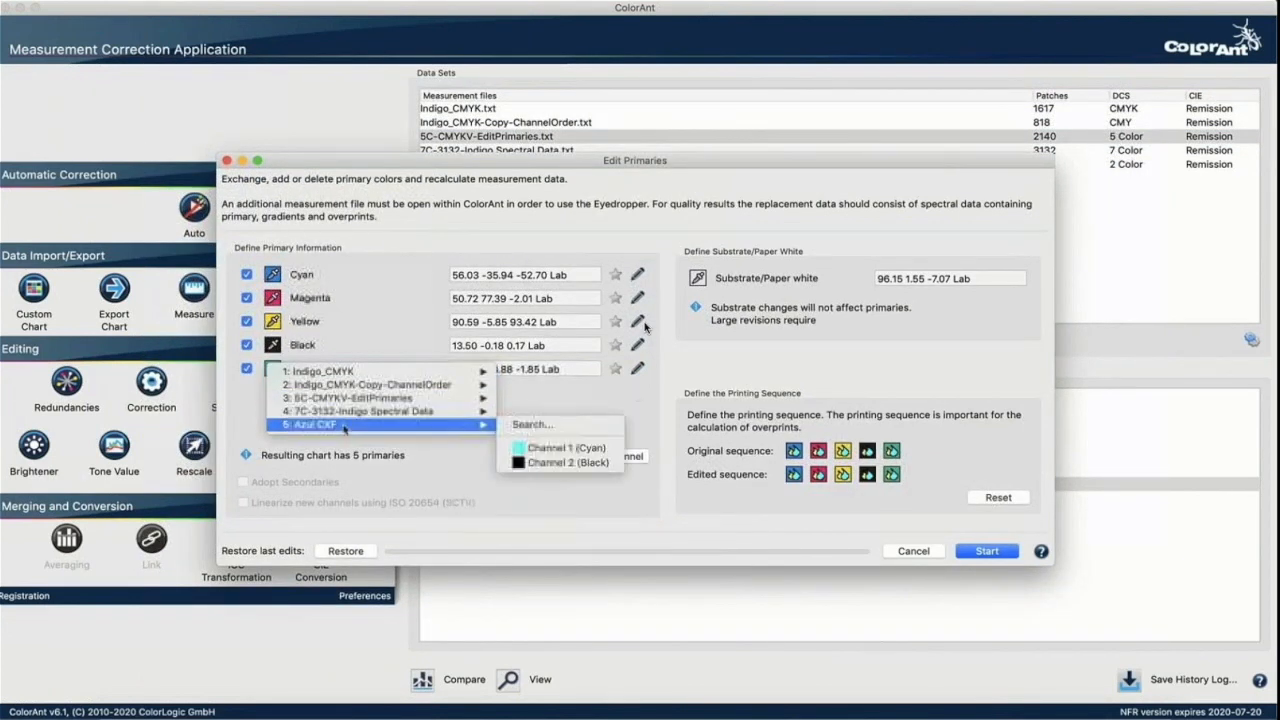
pyautogui.click(530, 448)
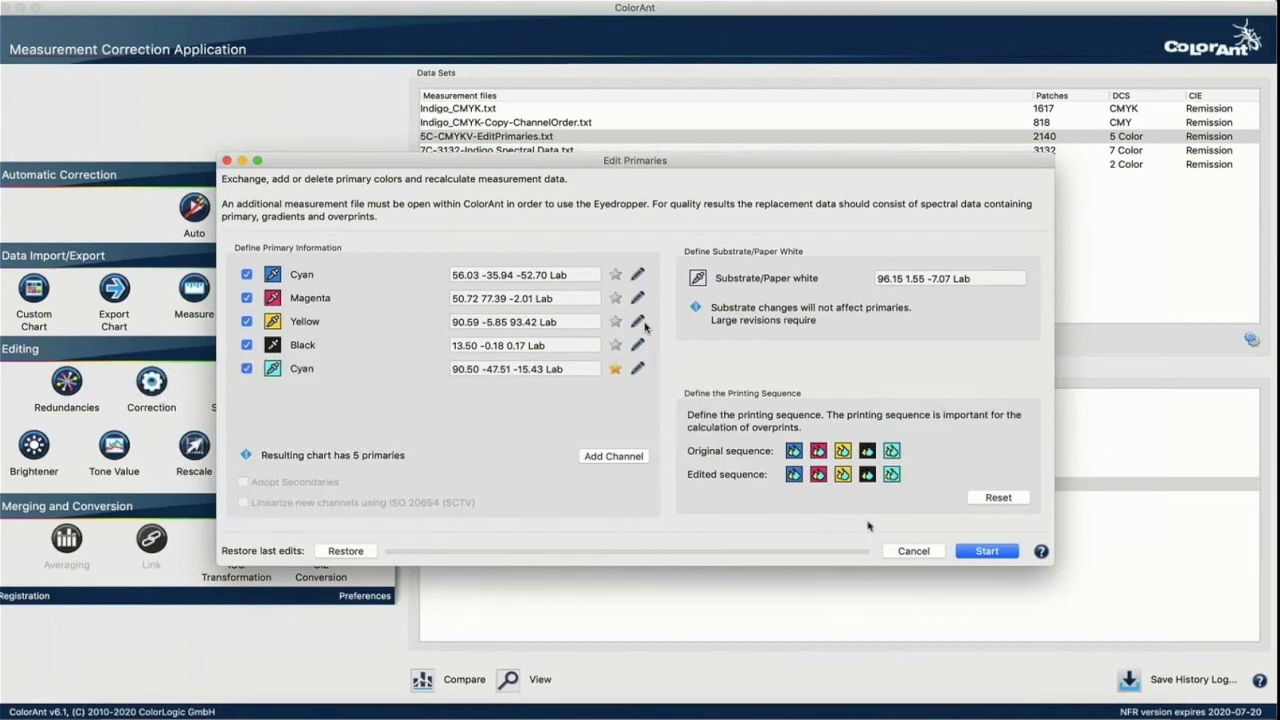
pyautogui.click(985, 551)
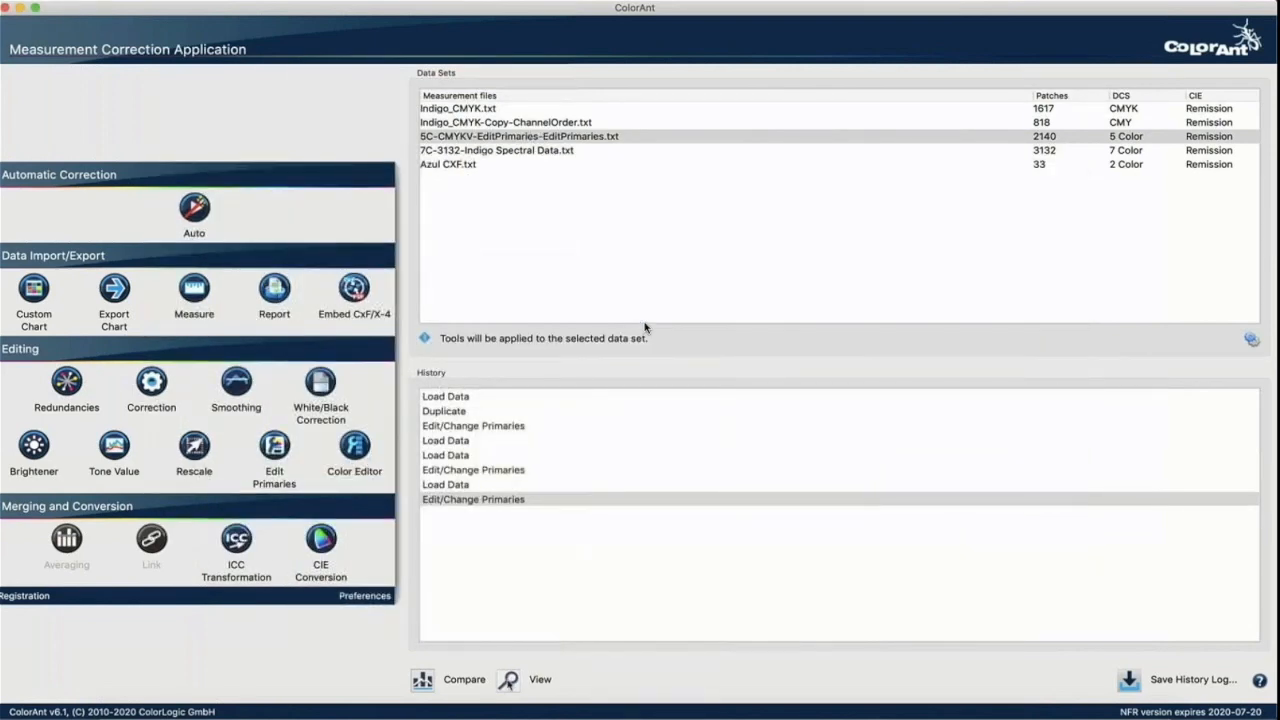
pyautogui.click(510, 683)
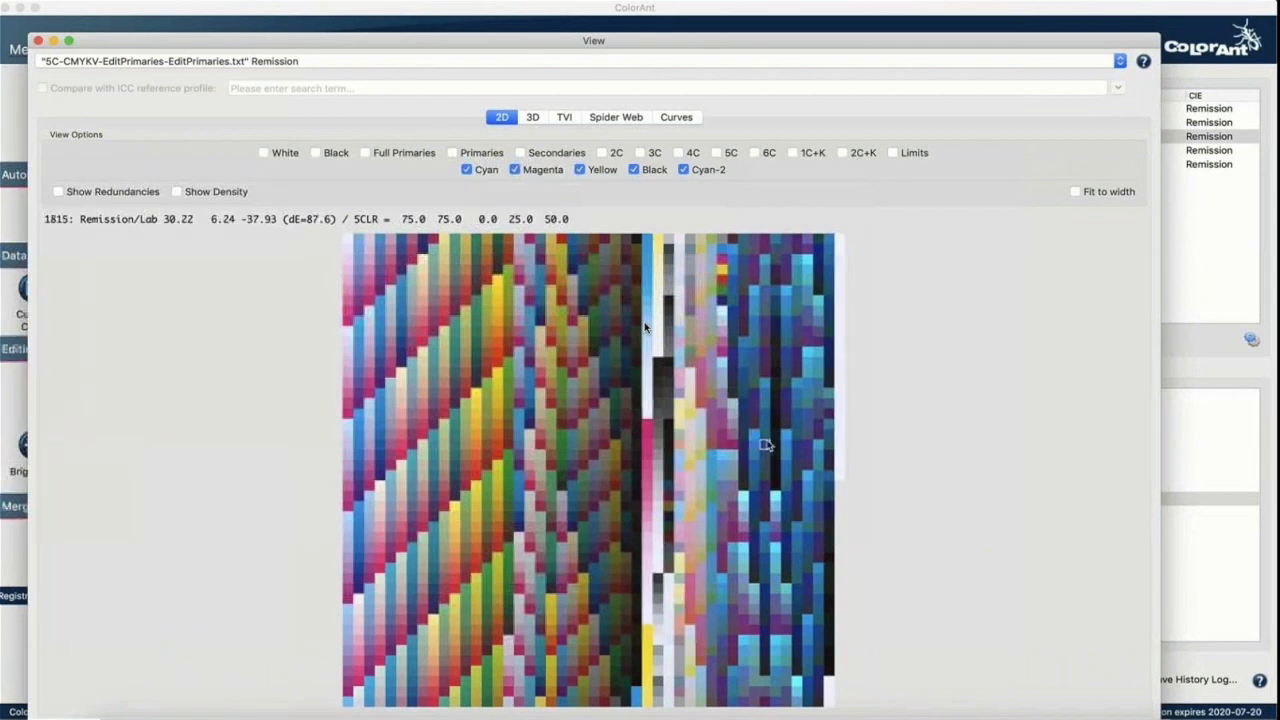
pyautogui.click(39, 41)
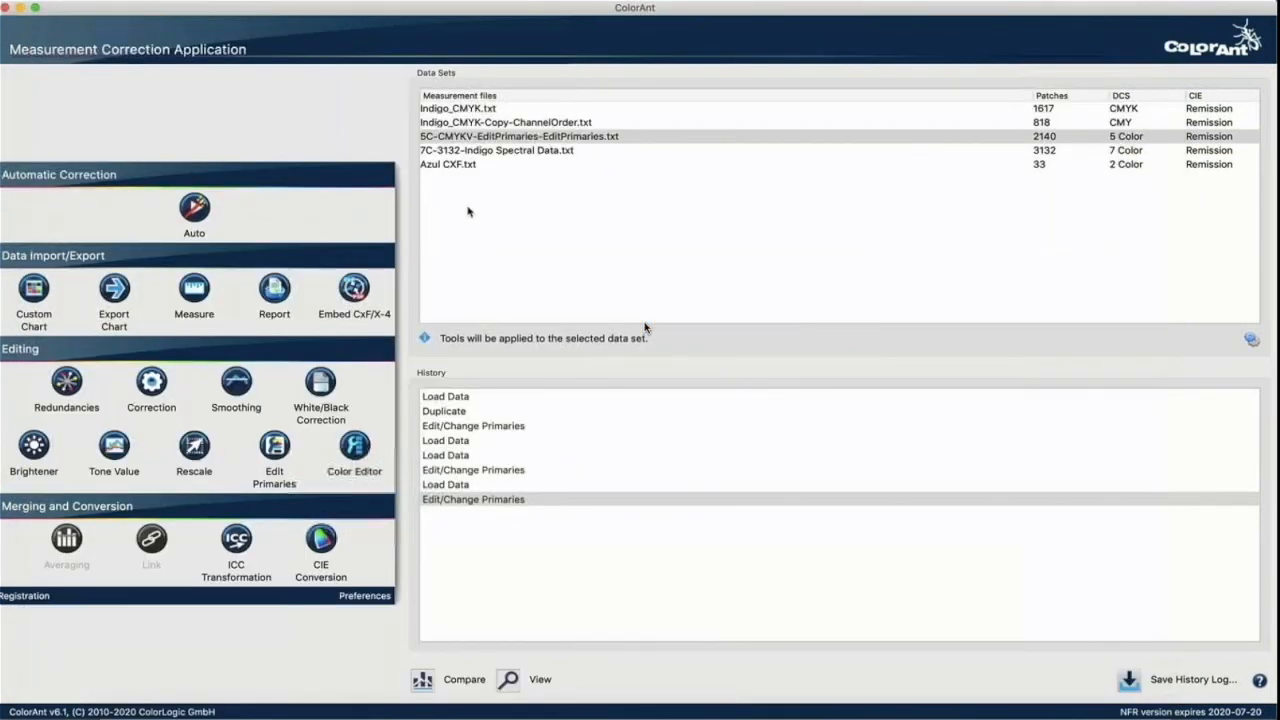
# Step: Revert the history to the Load Data entry preceding the two primary exchanges on 5C-CMYKV.txt
pyautogui.click(467, 212)
pyautogui.click(486, 136)
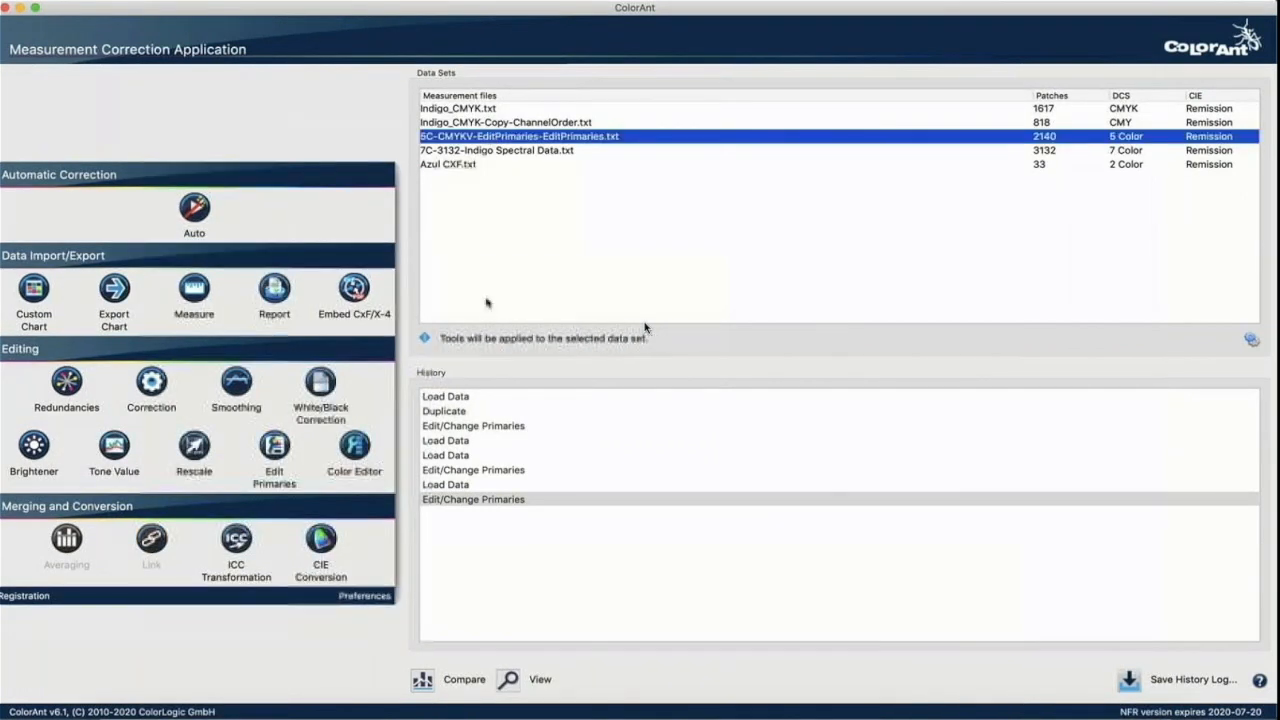
pyautogui.click(464, 484)
pyautogui.click(462, 471)
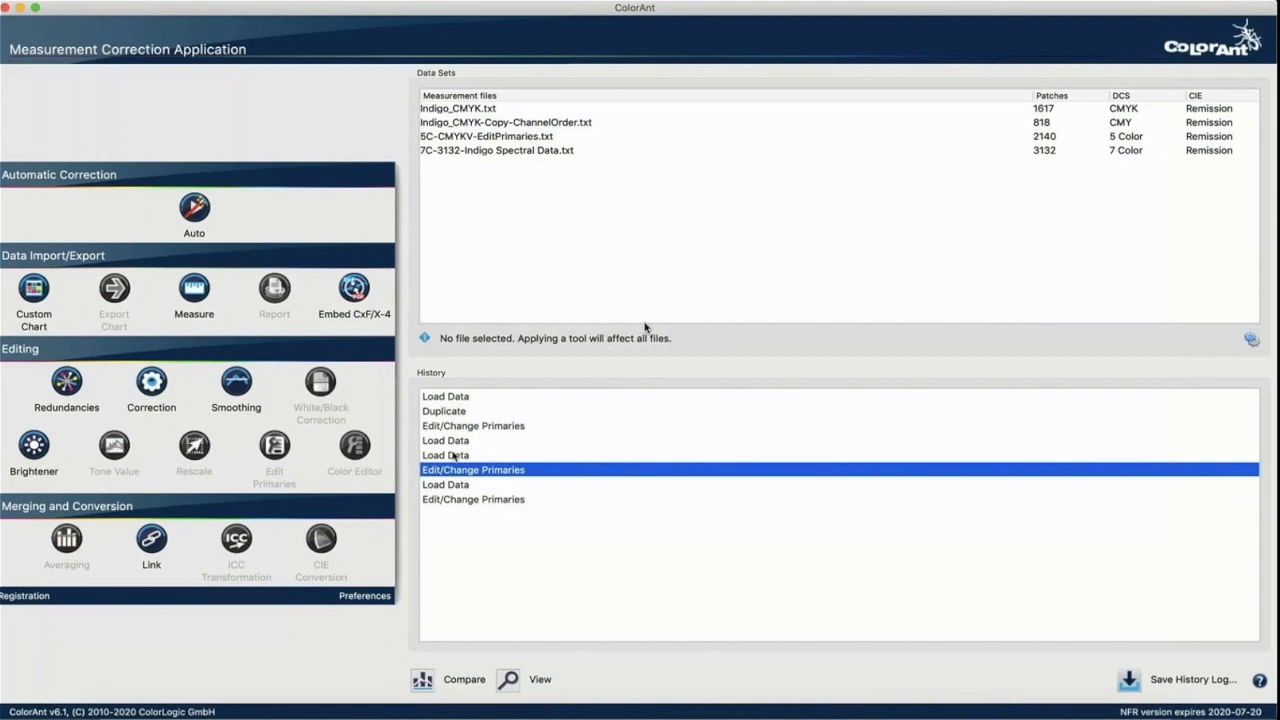
pyautogui.click(453, 455)
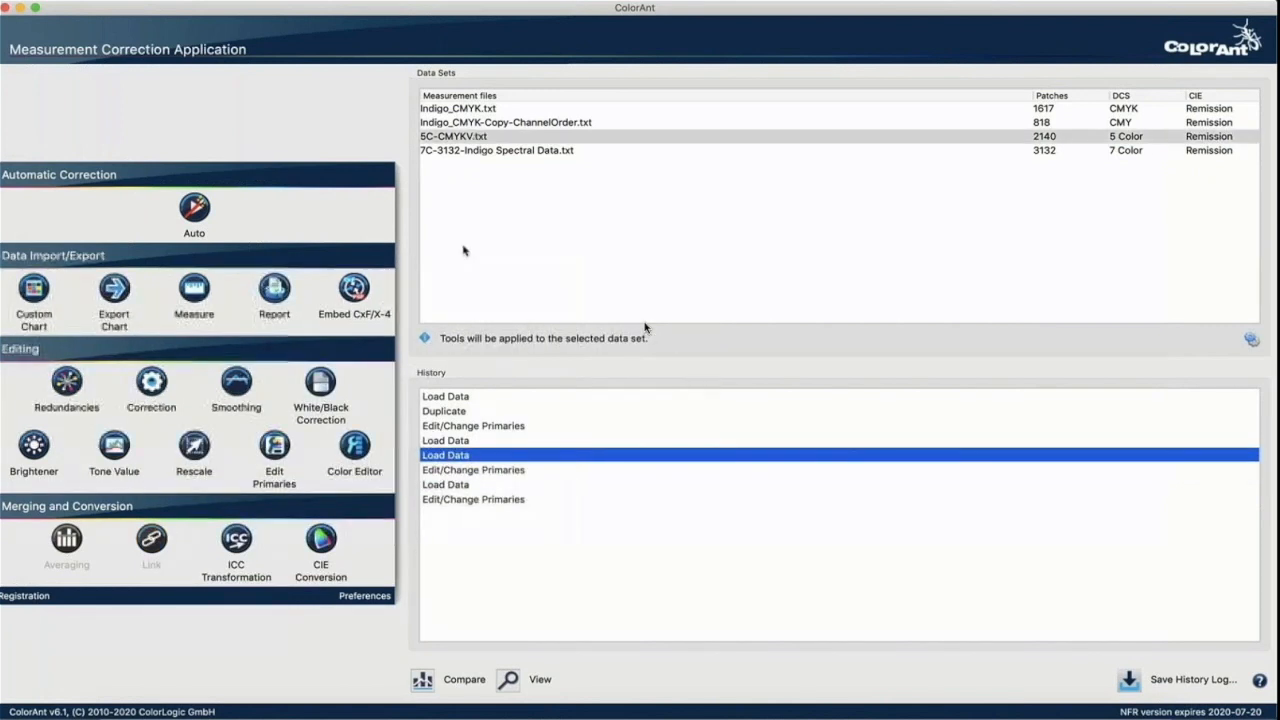
# Step: Duplicate 5C-CMYKV.txt and replace the copy's fifth primary with Channel 5 (Orange) from 7C-3132-Indigo Spectral Data
pyautogui.rightClick(455, 138)
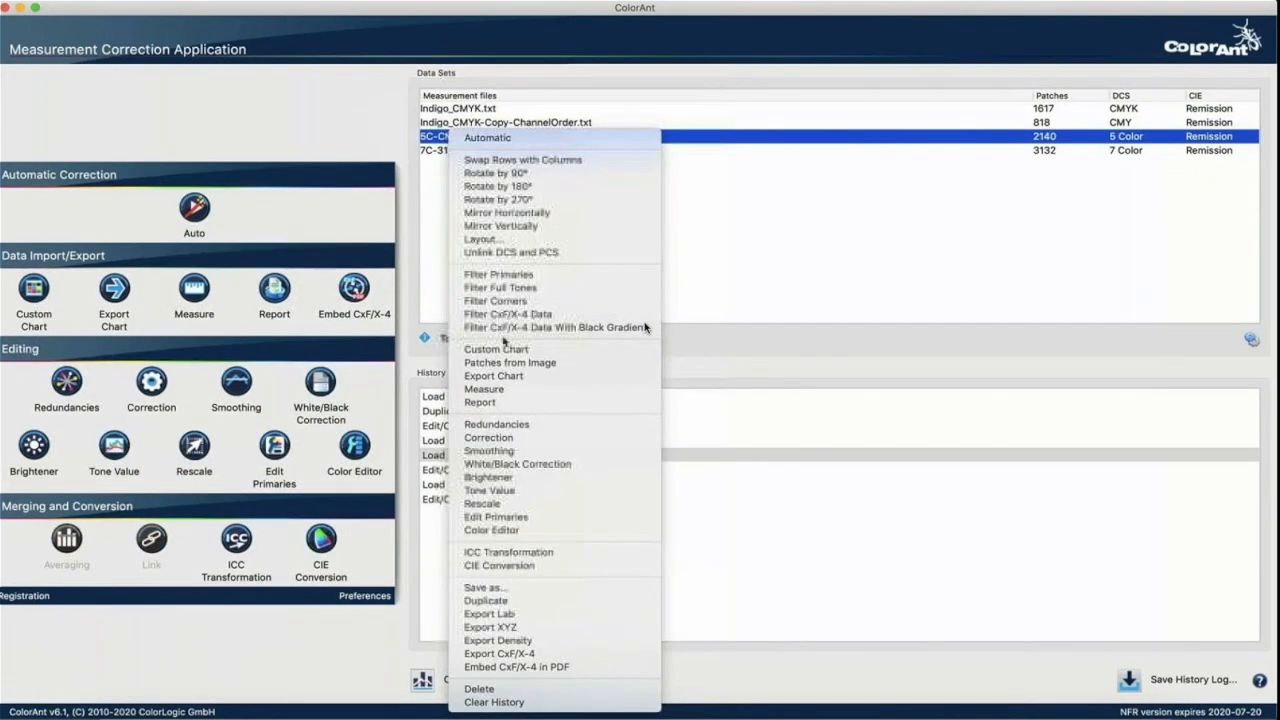
pyautogui.click(486, 600)
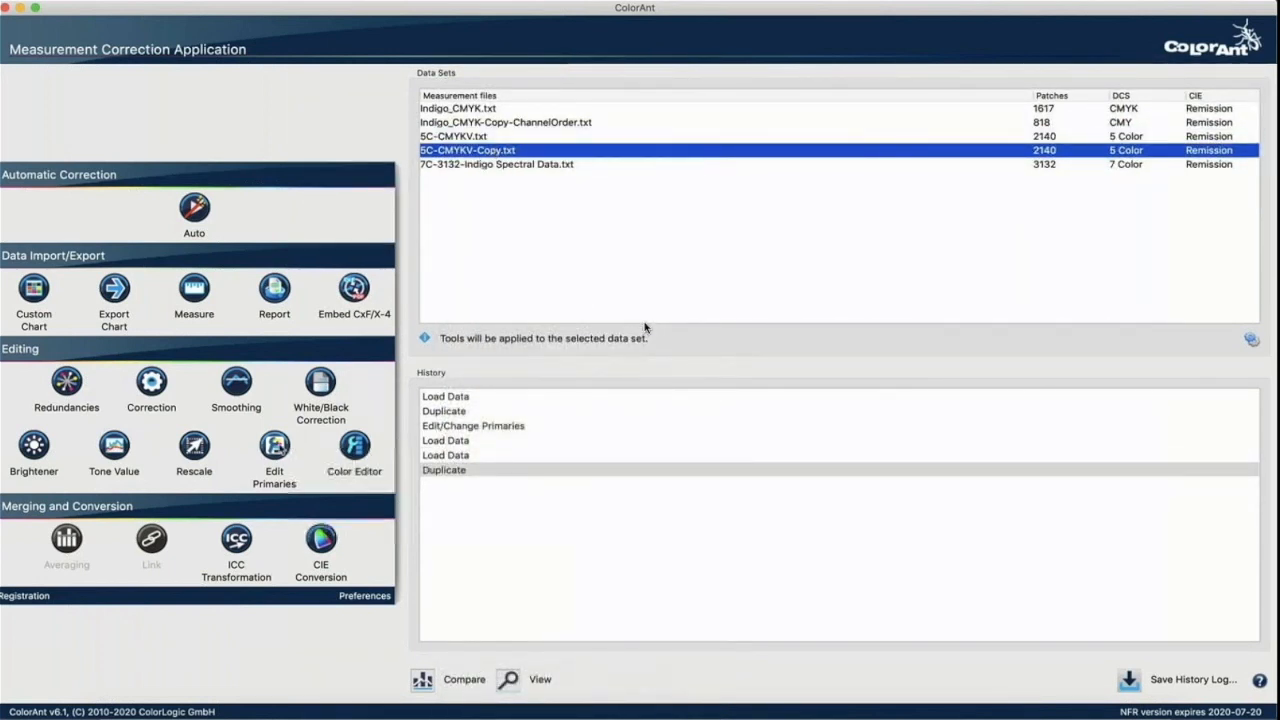
pyautogui.click(274, 445)
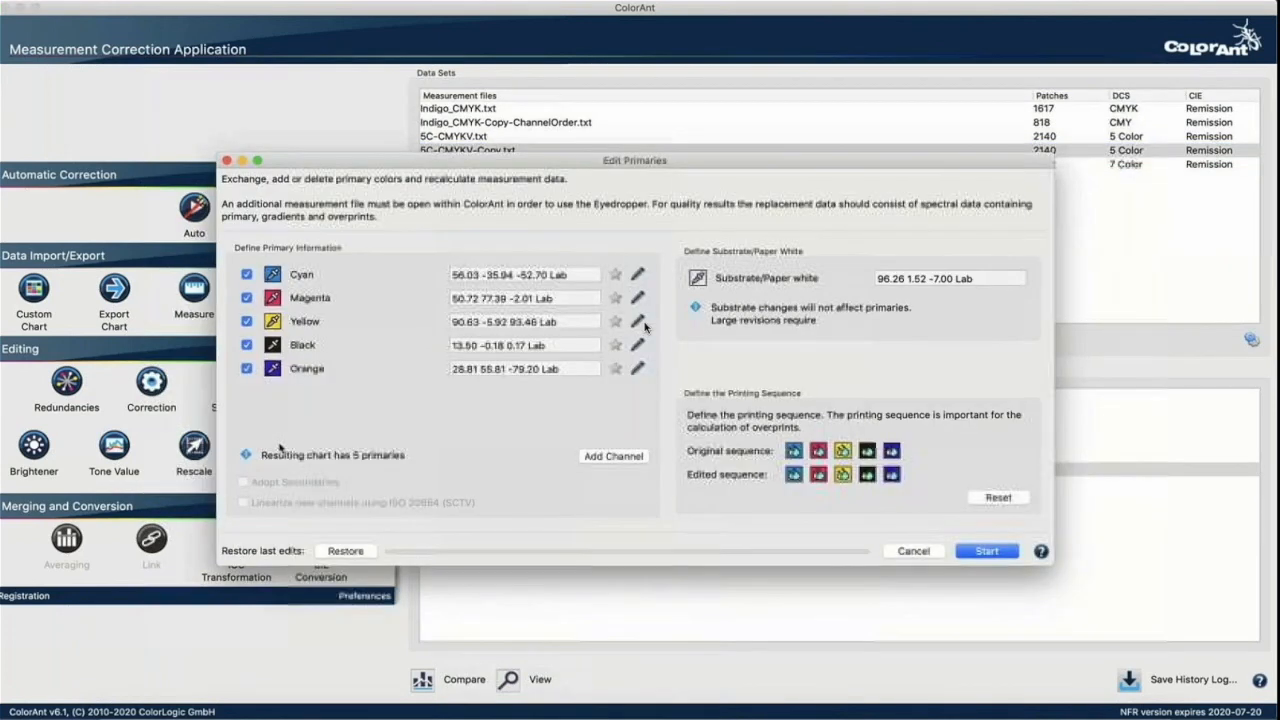
pyautogui.click(272, 368)
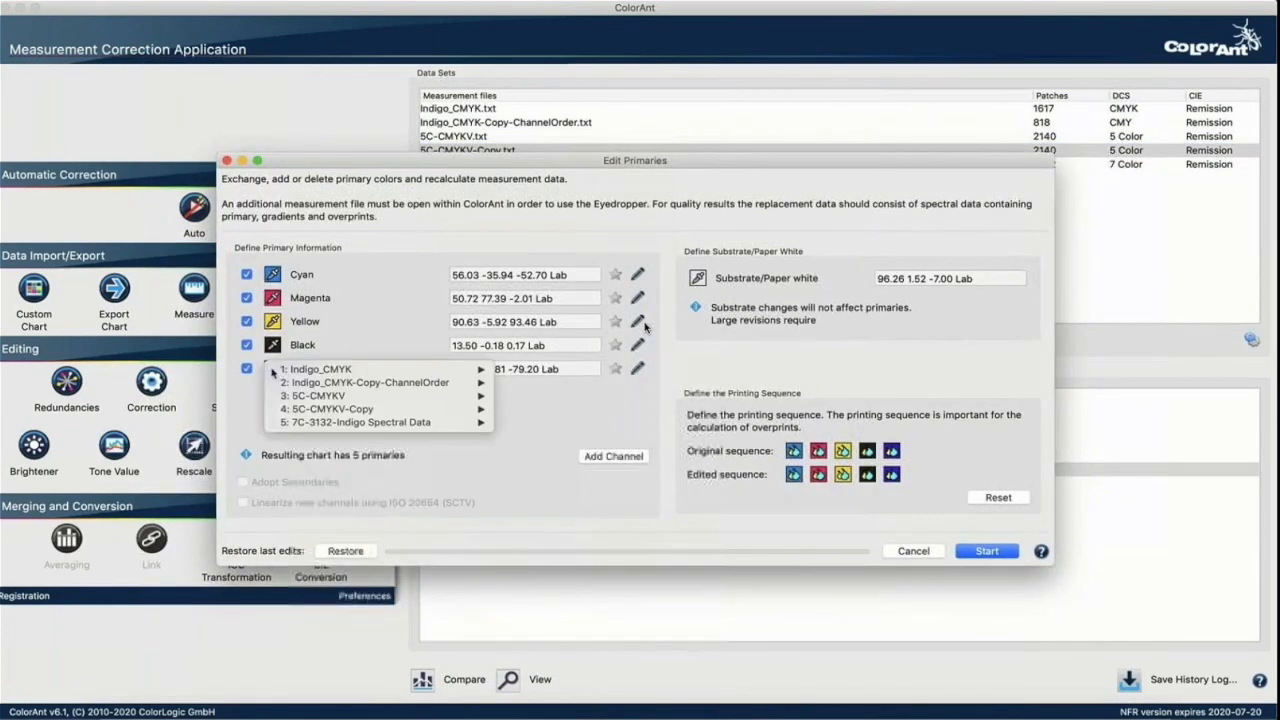
pyautogui.moveTo(330, 422)
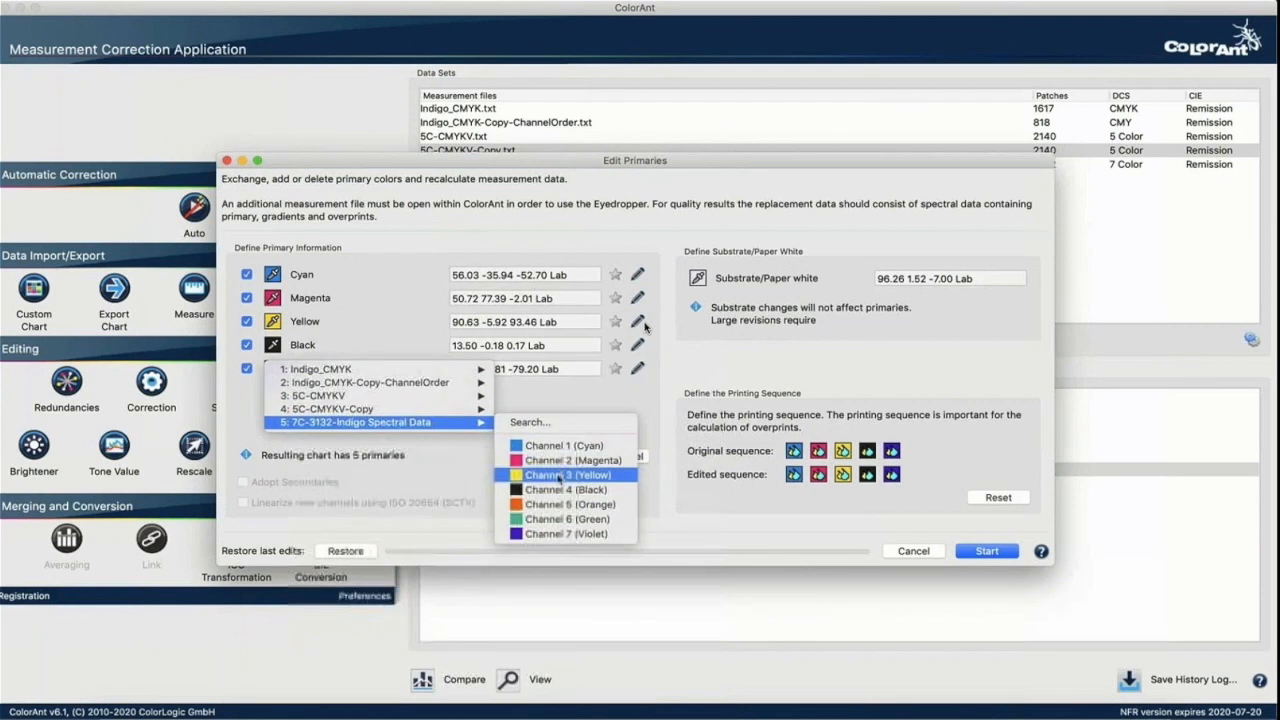
pyautogui.click(566, 505)
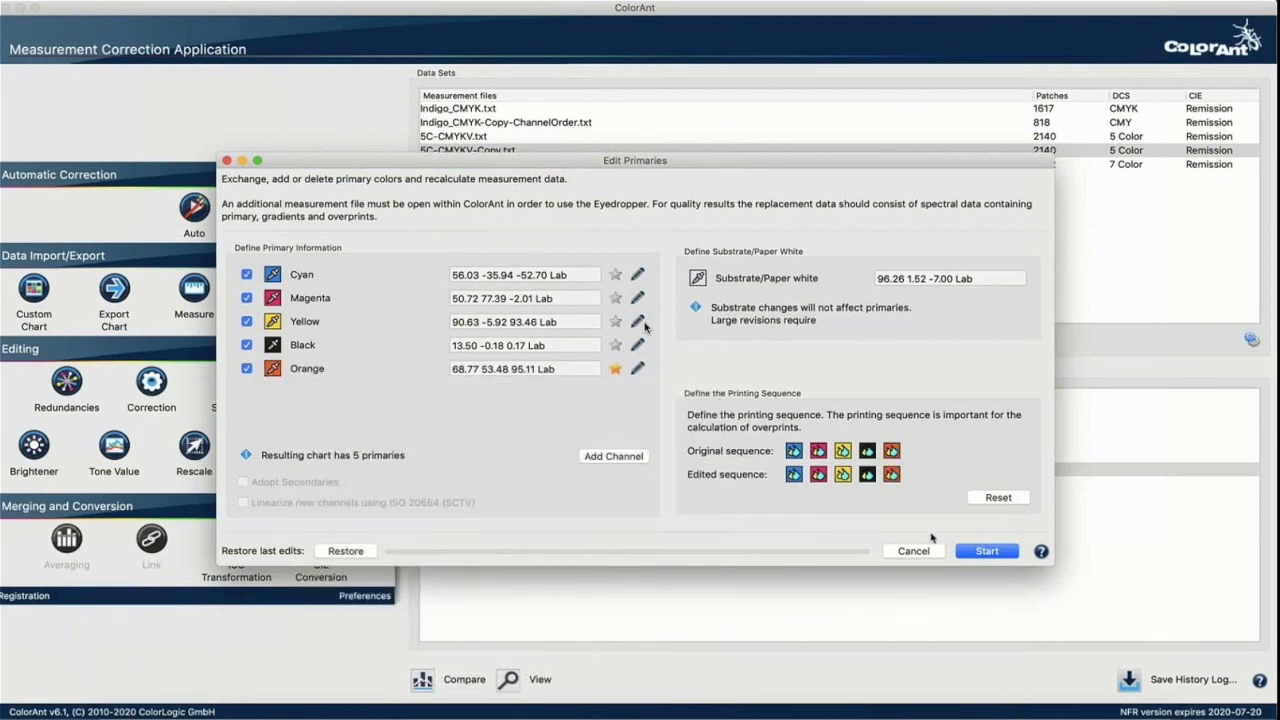
pyautogui.click(986, 551)
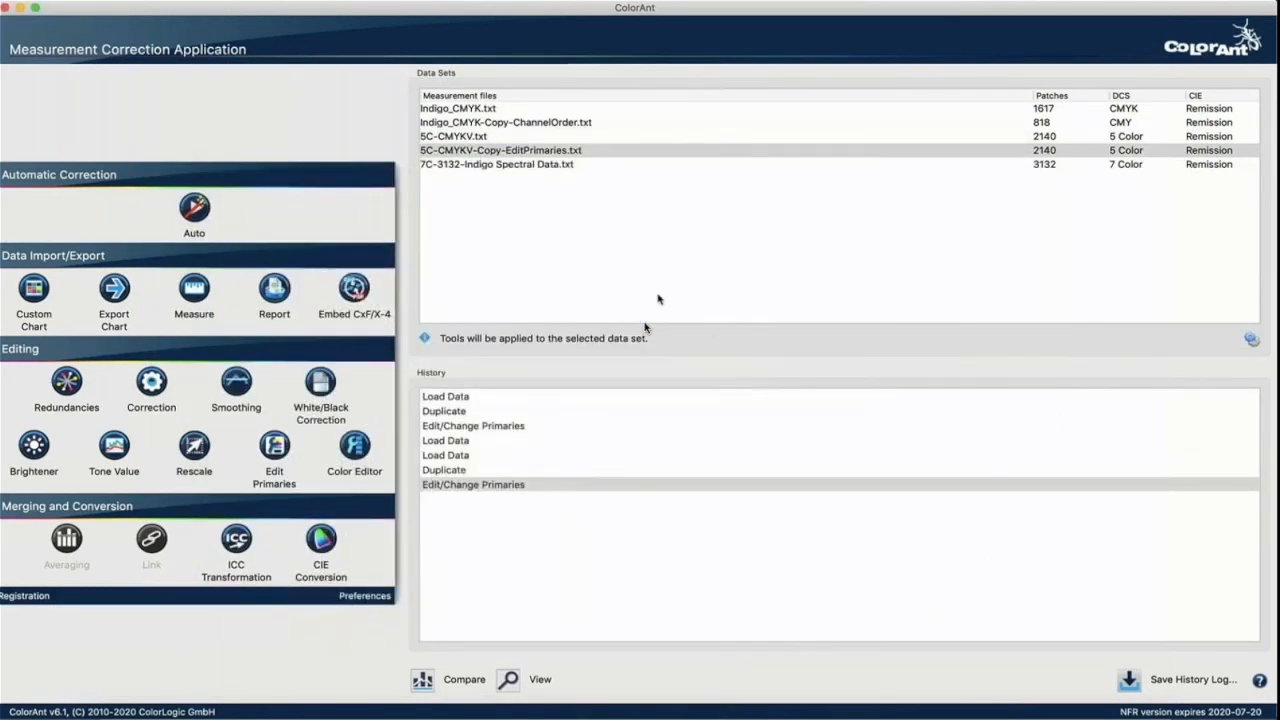
pyautogui.click(659, 300)
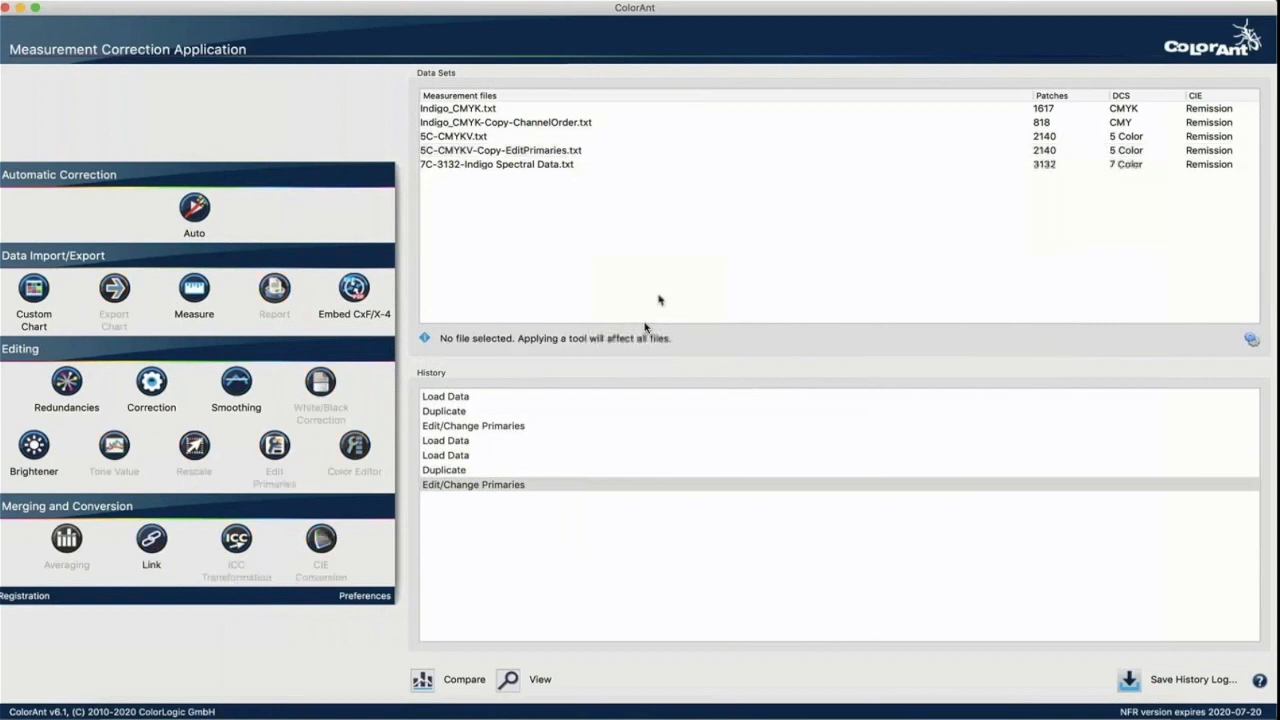
# Step: Duplicate the Indigo_CMYK.txt data set
pyautogui.click(520, 148)
pyautogui.click(490, 109)
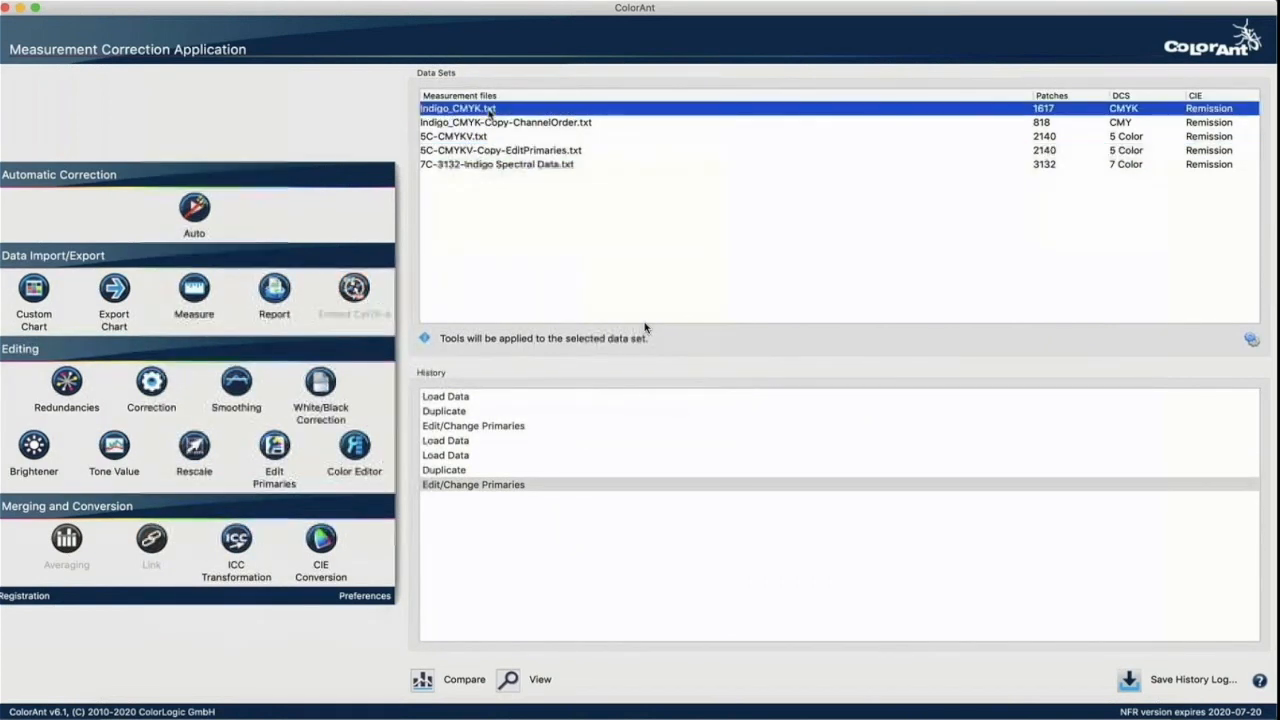
pyautogui.rightClick(430, 110)
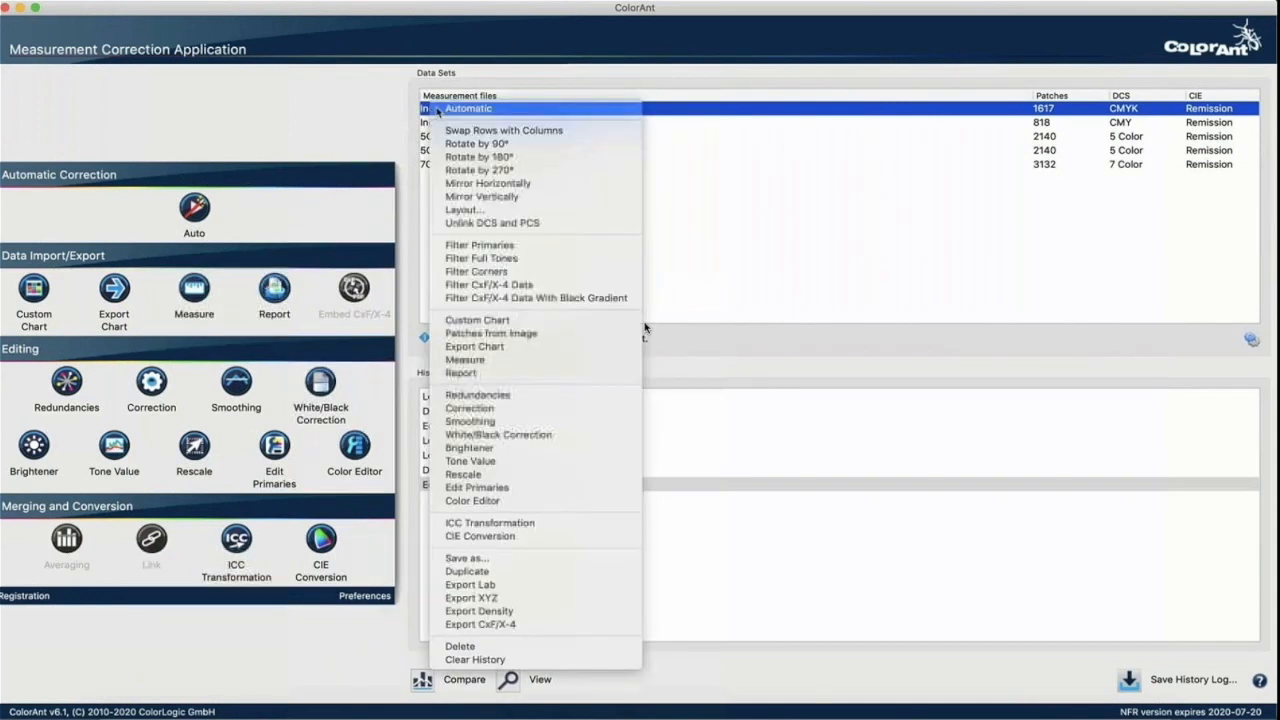
pyautogui.click(508, 571)
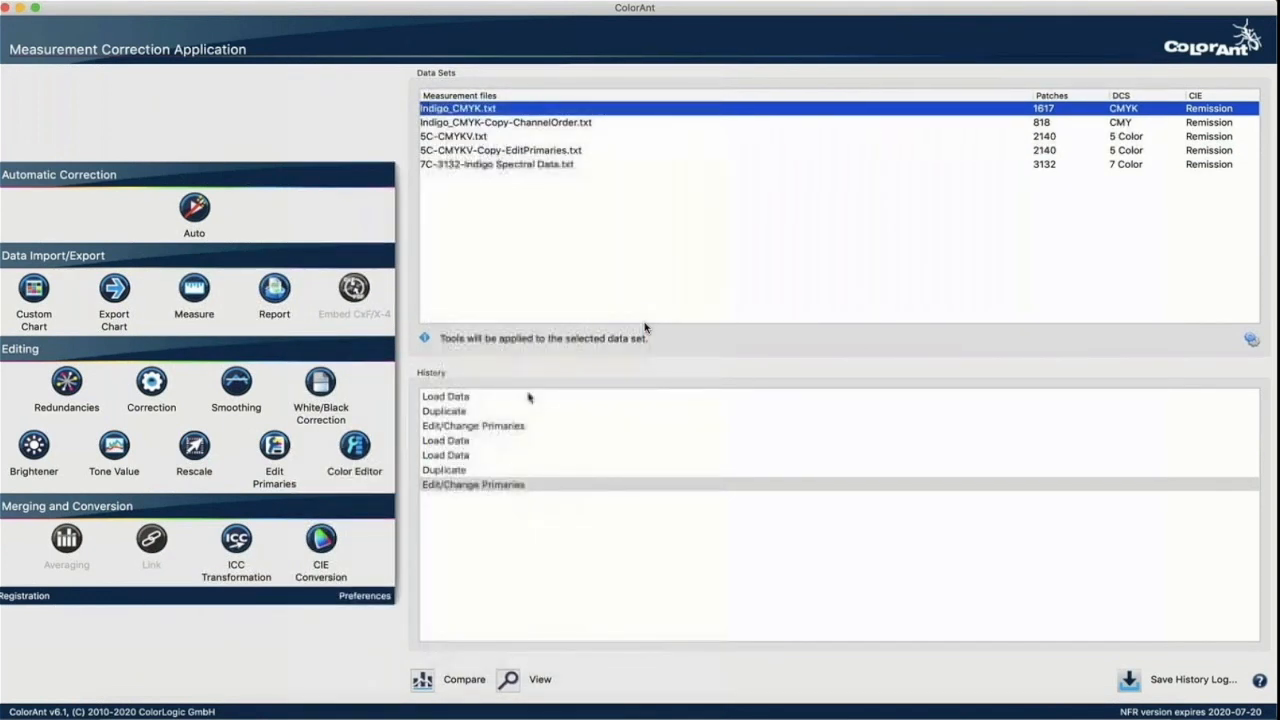
pyautogui.click(520, 257)
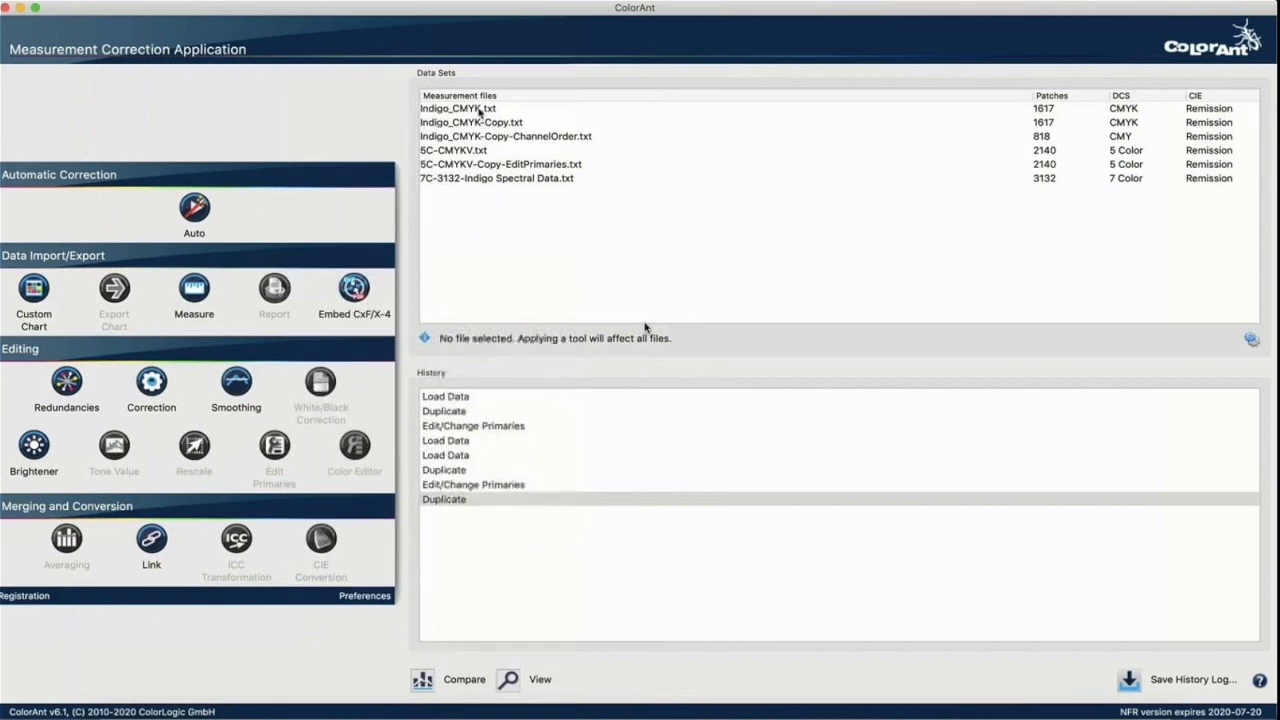
# Step: Edit the primaries of Indigo_CMYK.txt so that Black prints first, ahead of Cyan, Magenta and Yellow, and recalculate the data
pyautogui.click(478, 110)
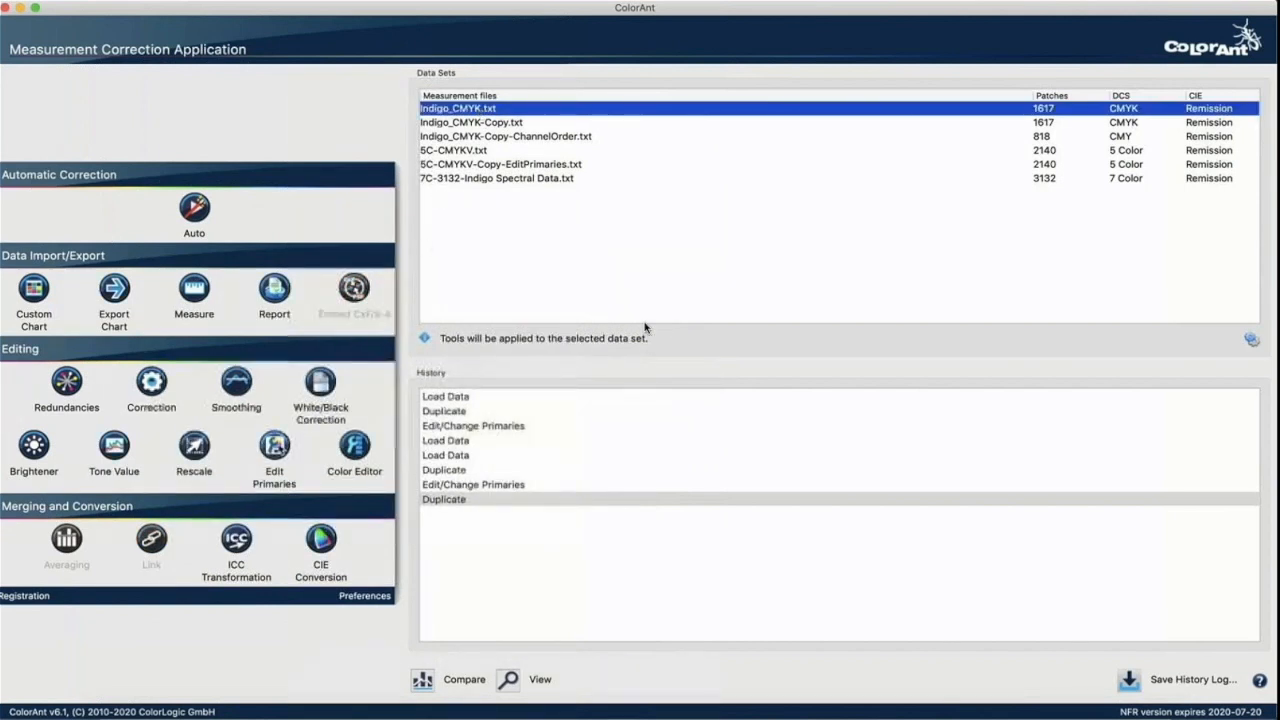
pyautogui.click(274, 445)
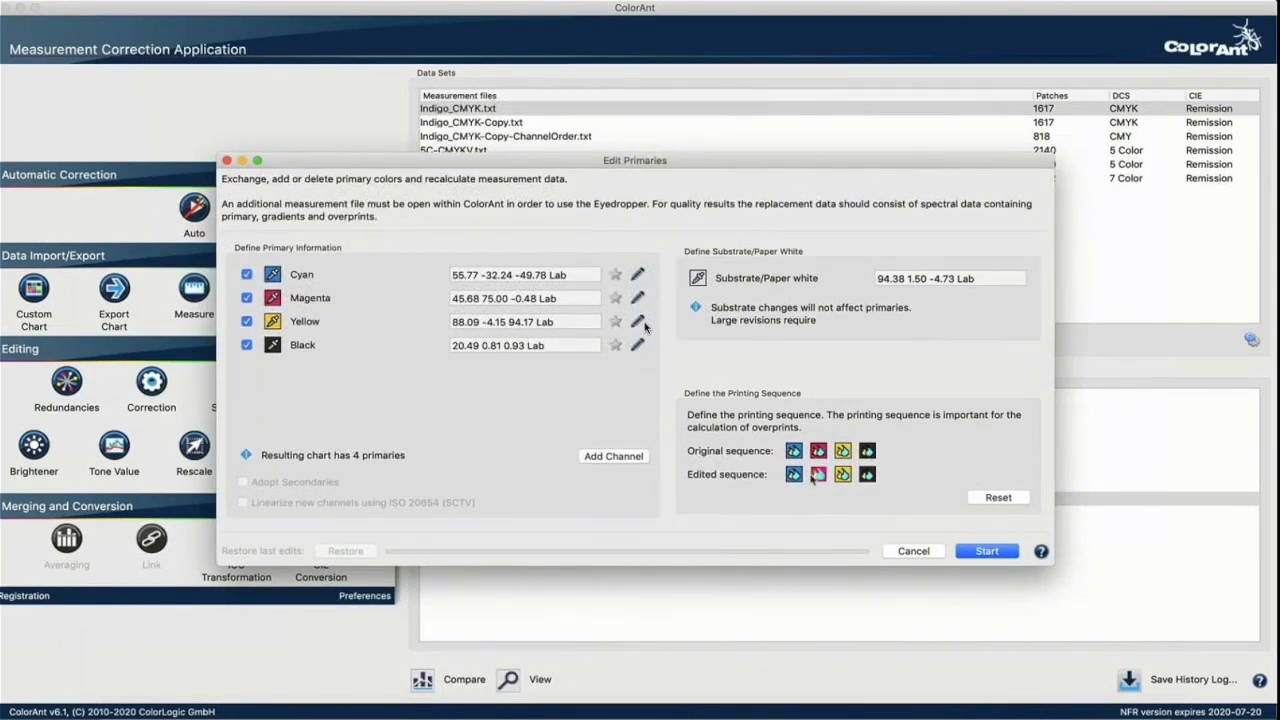
pyautogui.moveTo(867, 474); pyautogui.dragTo(794, 474)
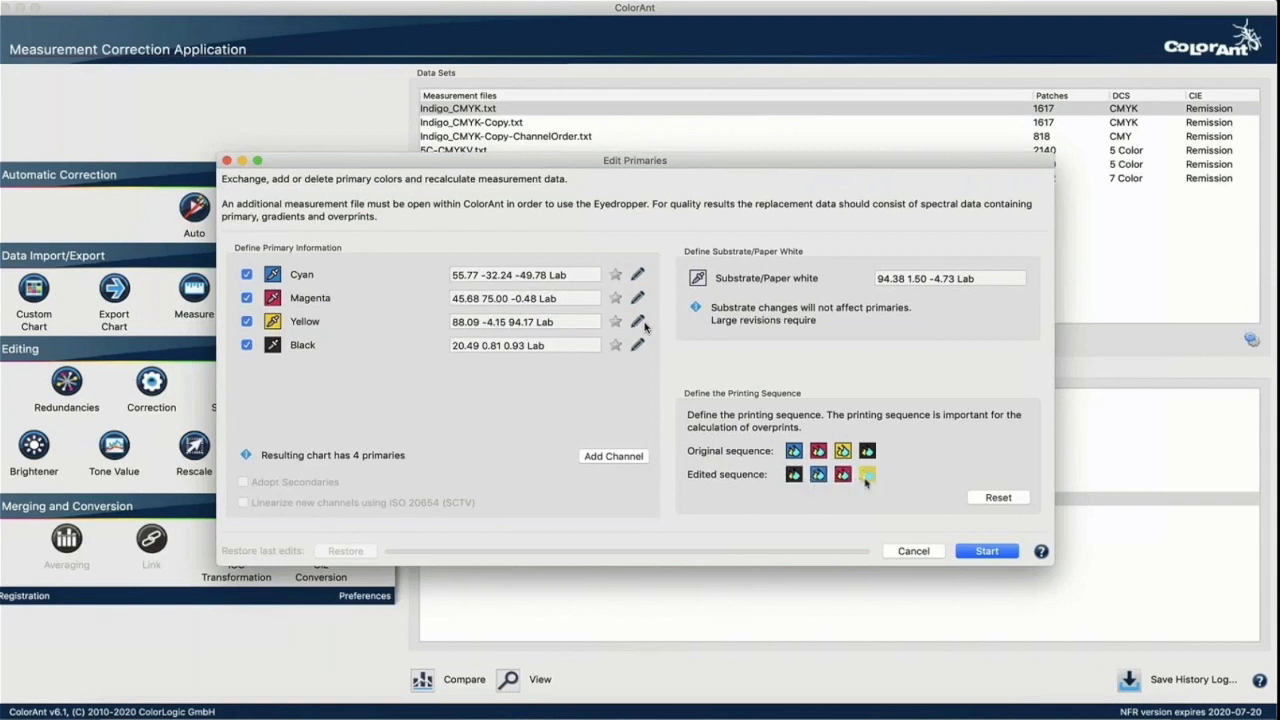
pyautogui.click(970, 551)
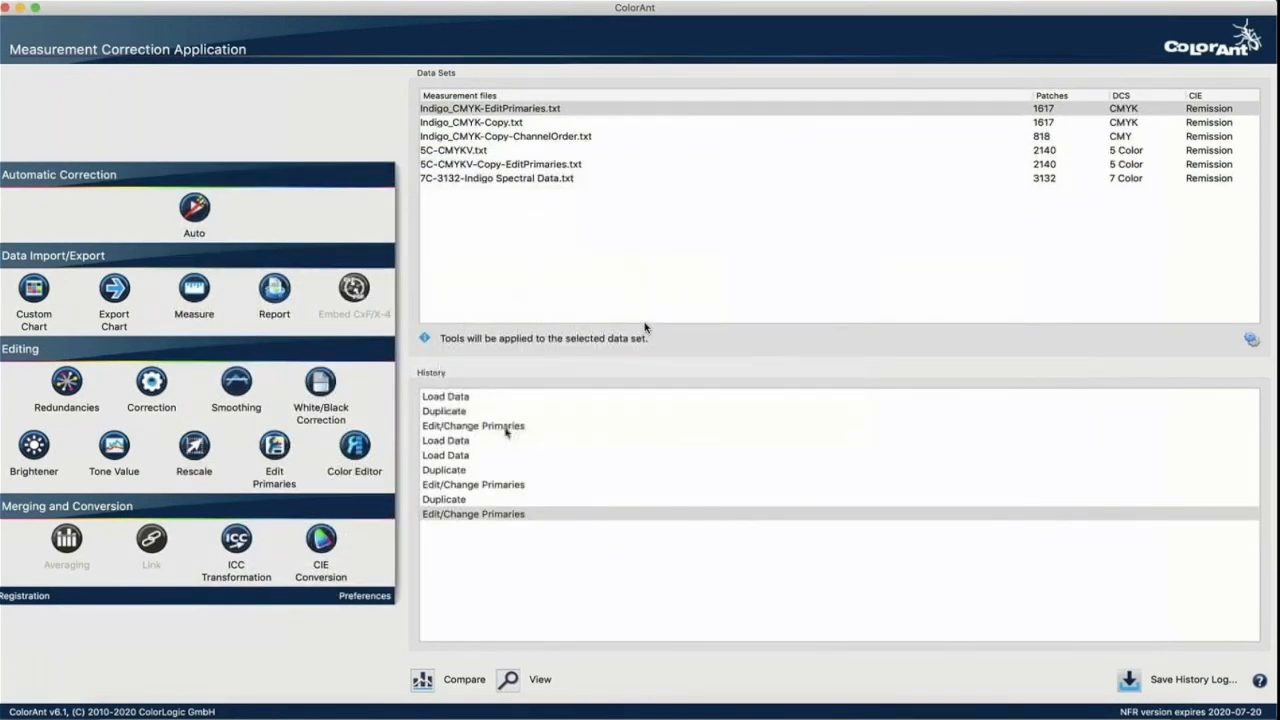
# Step: Compare the original Indigo_CMYK.txt Remission data with Indigo_CMYK-EditPrimaries.txt in DeltaE-2000 mode
pyautogui.click(422, 680)
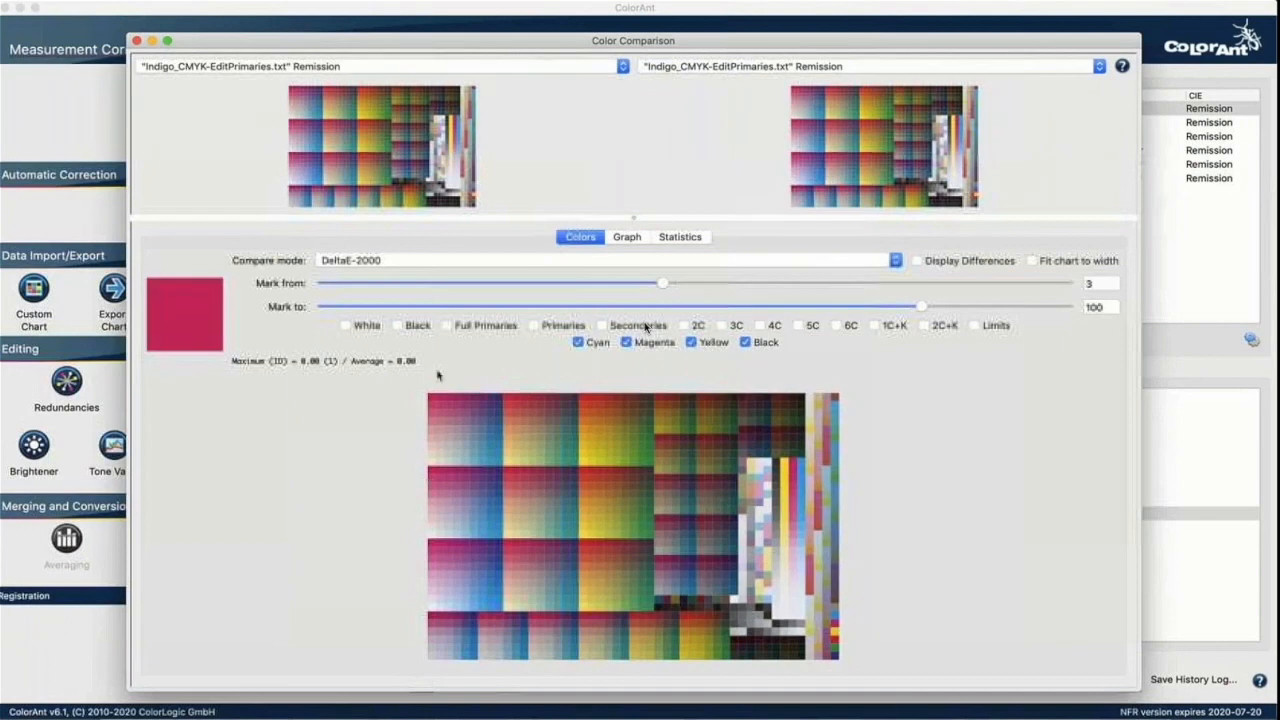
pyautogui.click(465, 67)
pyautogui.scroll(10, 465, 70)
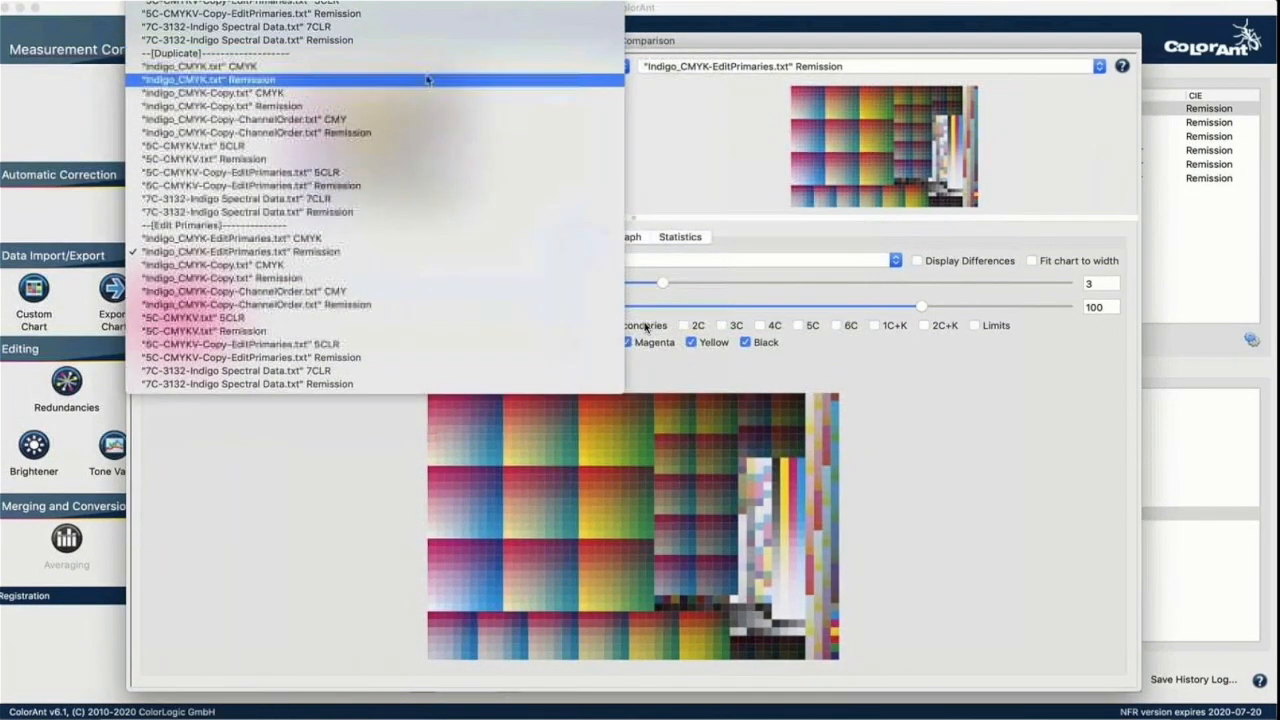
pyautogui.click(427, 81)
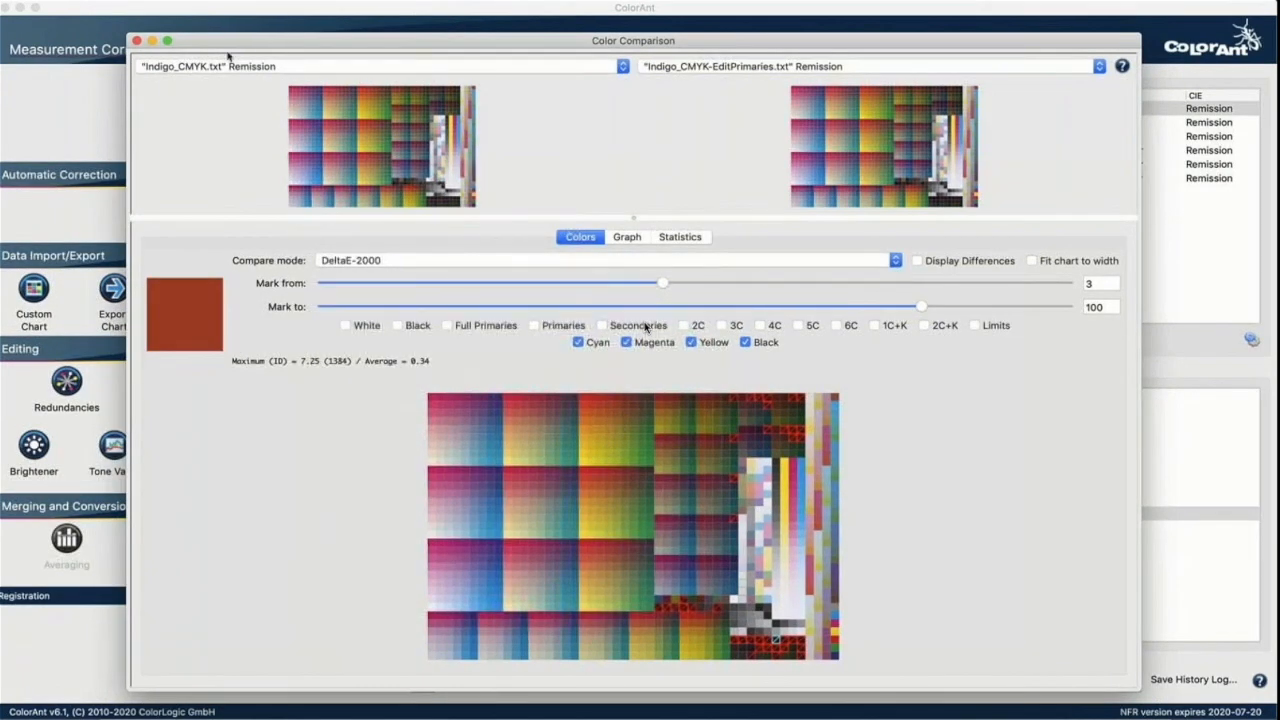
pyautogui.click(137, 41)
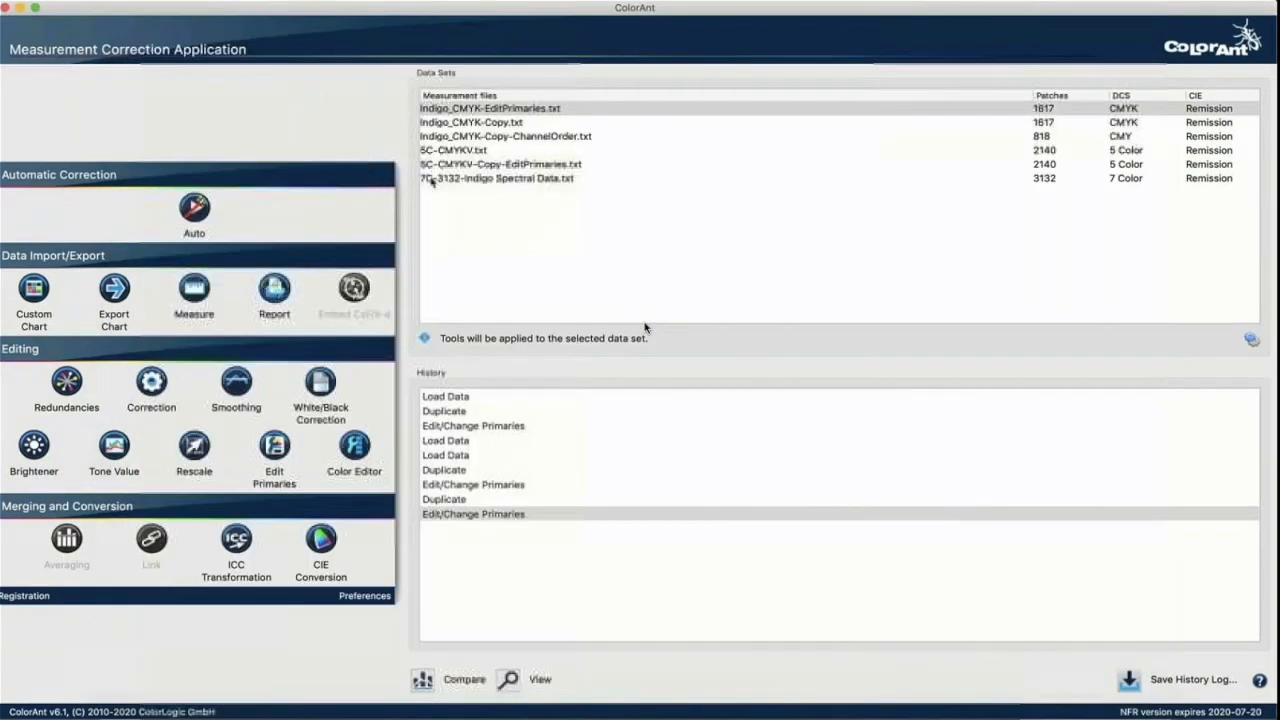
pyautogui.click(452, 180)
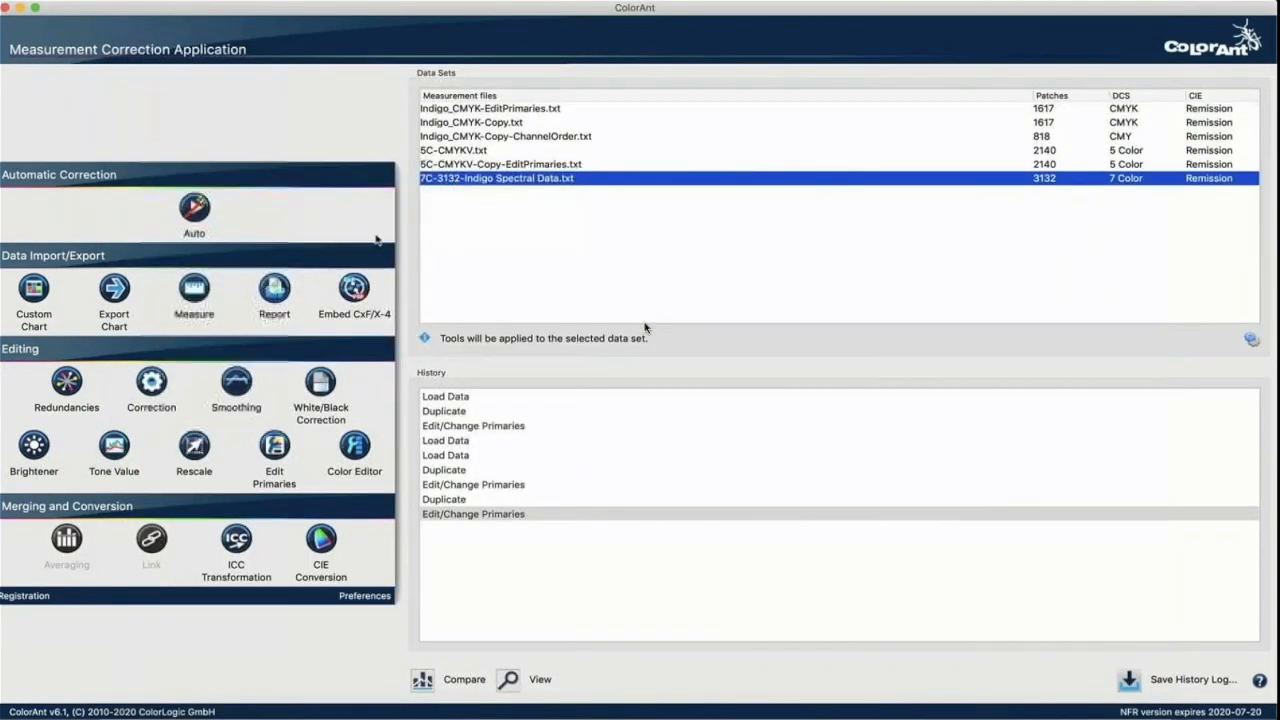
pyautogui.click(274, 446)
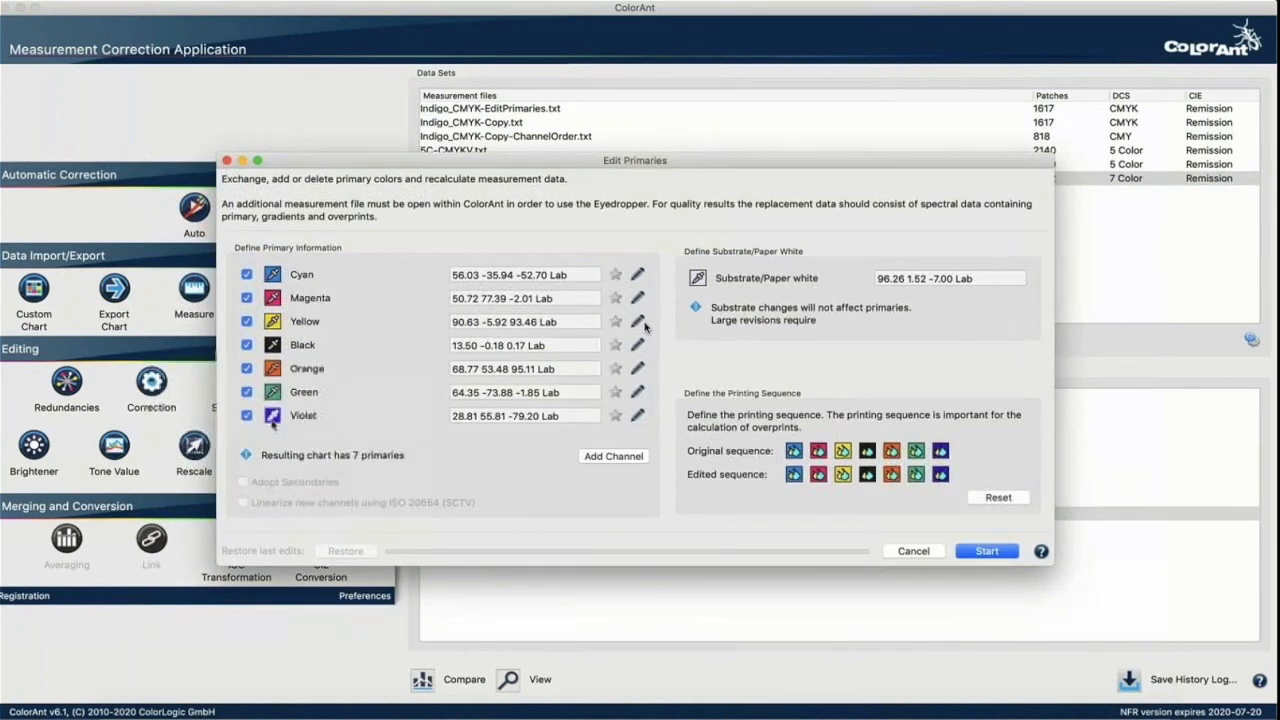
pyautogui.click(247, 415)
pyautogui.click(247, 392)
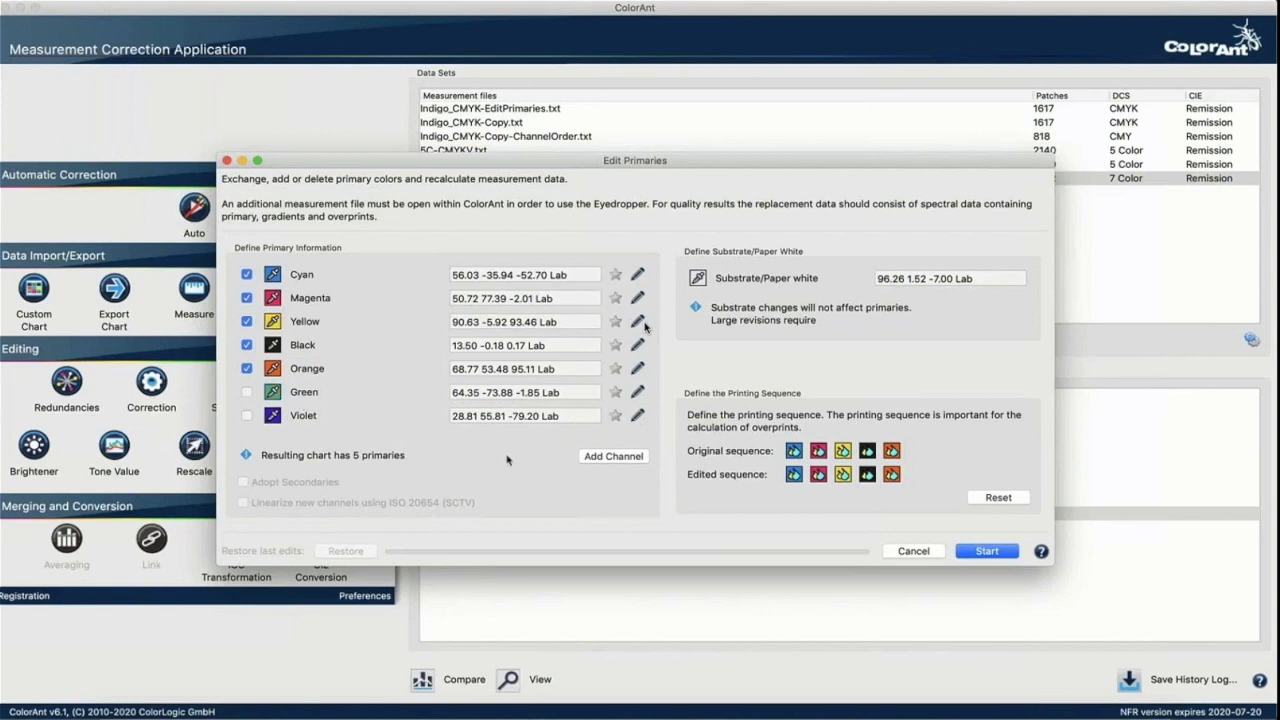
pyautogui.click(926, 555)
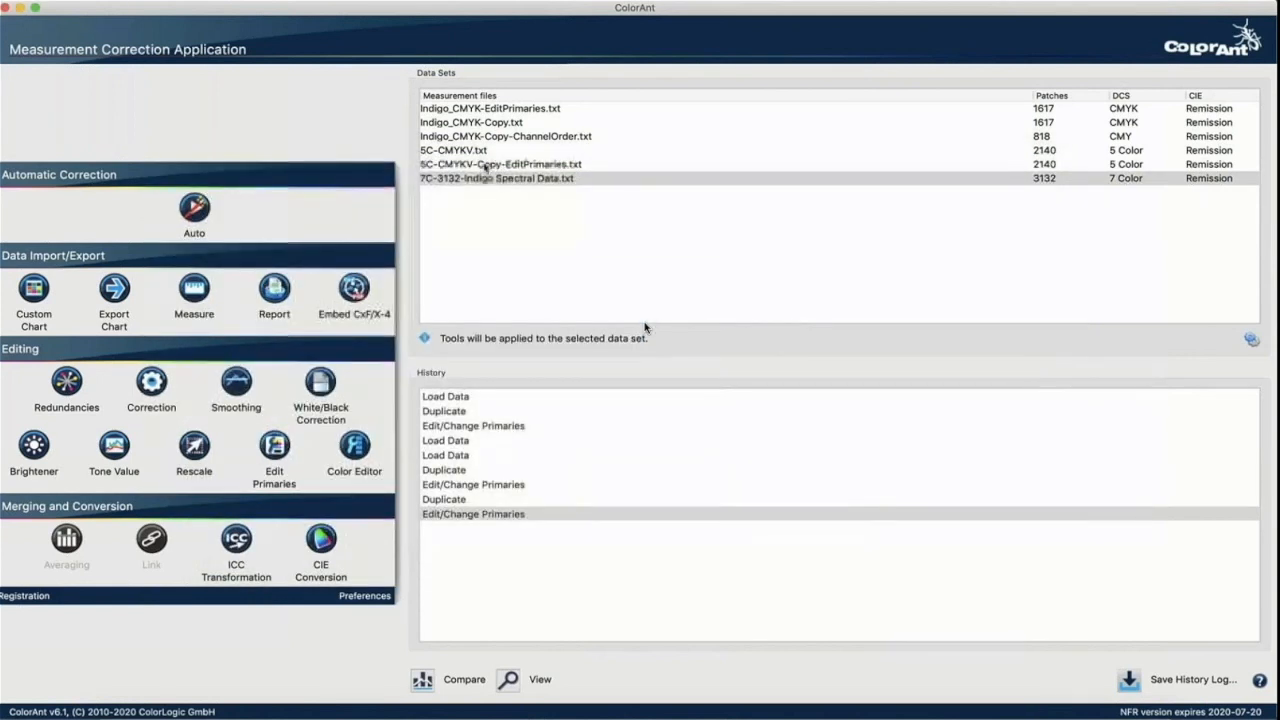
# Step: Add a sixth channel to 5C-CMYKV.txt using Channel 6 (Green) from 7C-3132-Indigo Spectral Data, and view the resulting patches in 2D
pyautogui.click(485, 151)
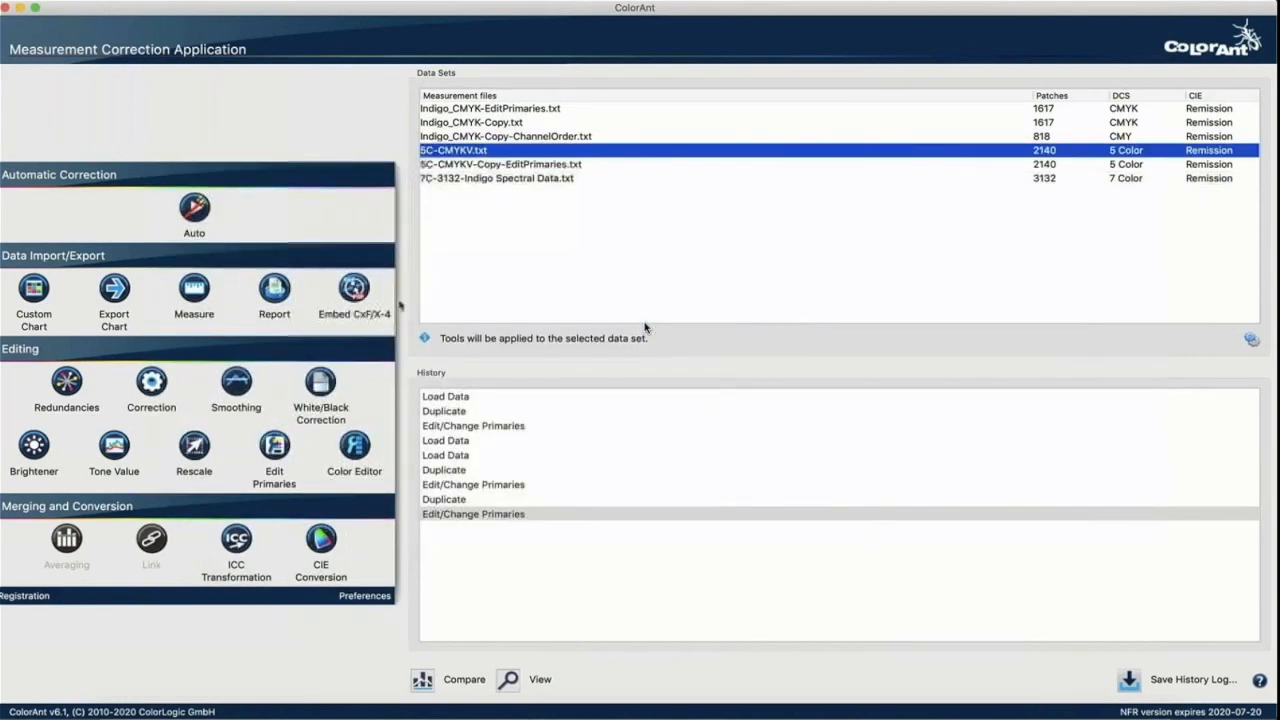
pyautogui.click(274, 447)
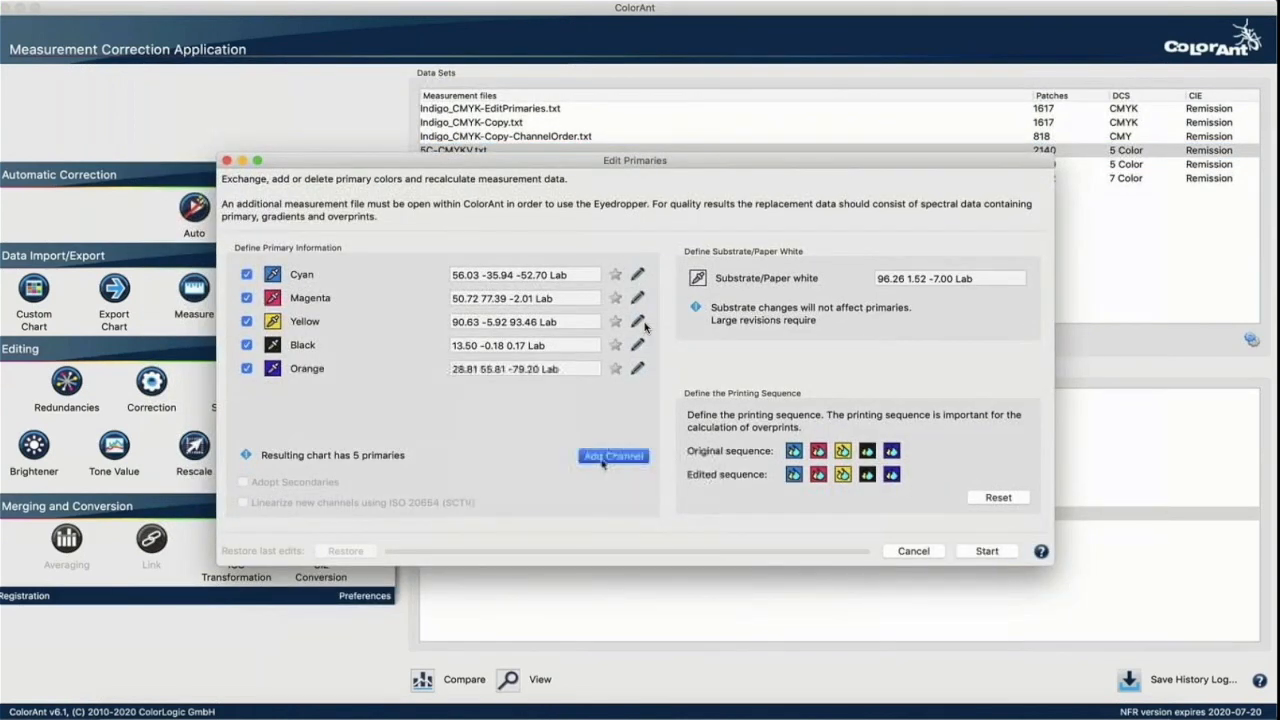
pyautogui.click(603, 459)
pyautogui.click(274, 394)
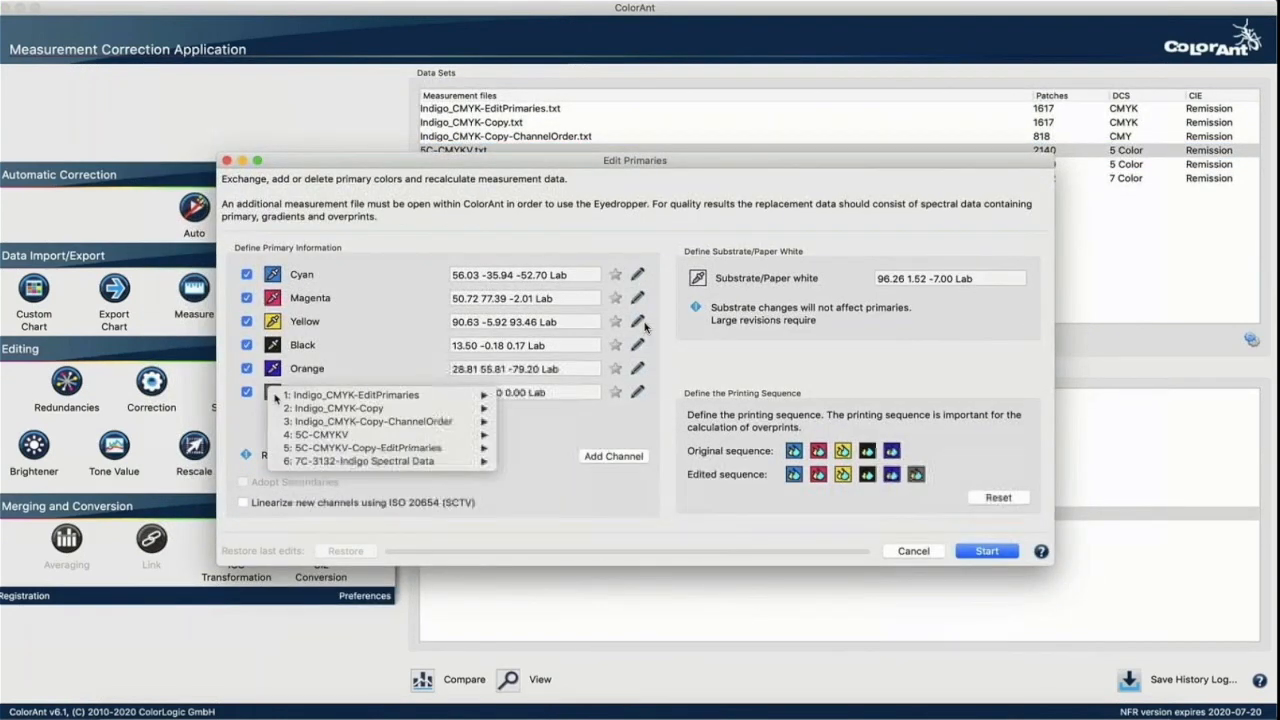
pyautogui.moveTo(356, 462)
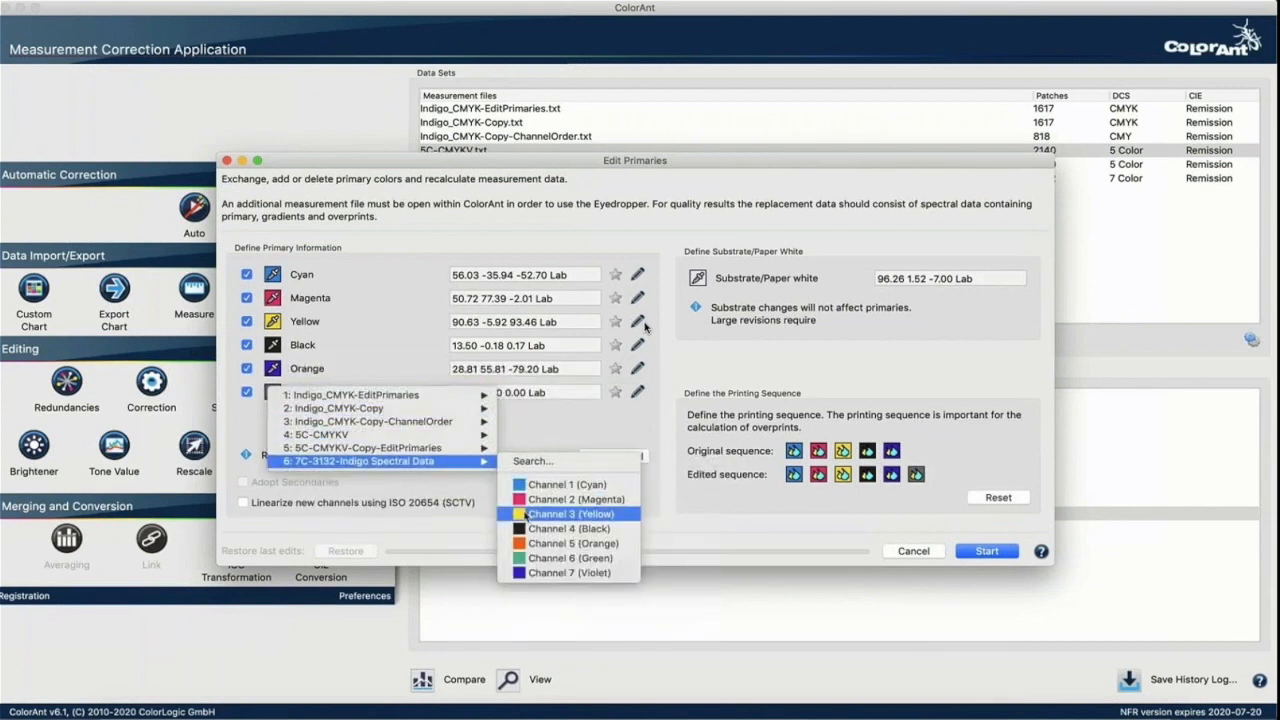
pyautogui.click(570, 558)
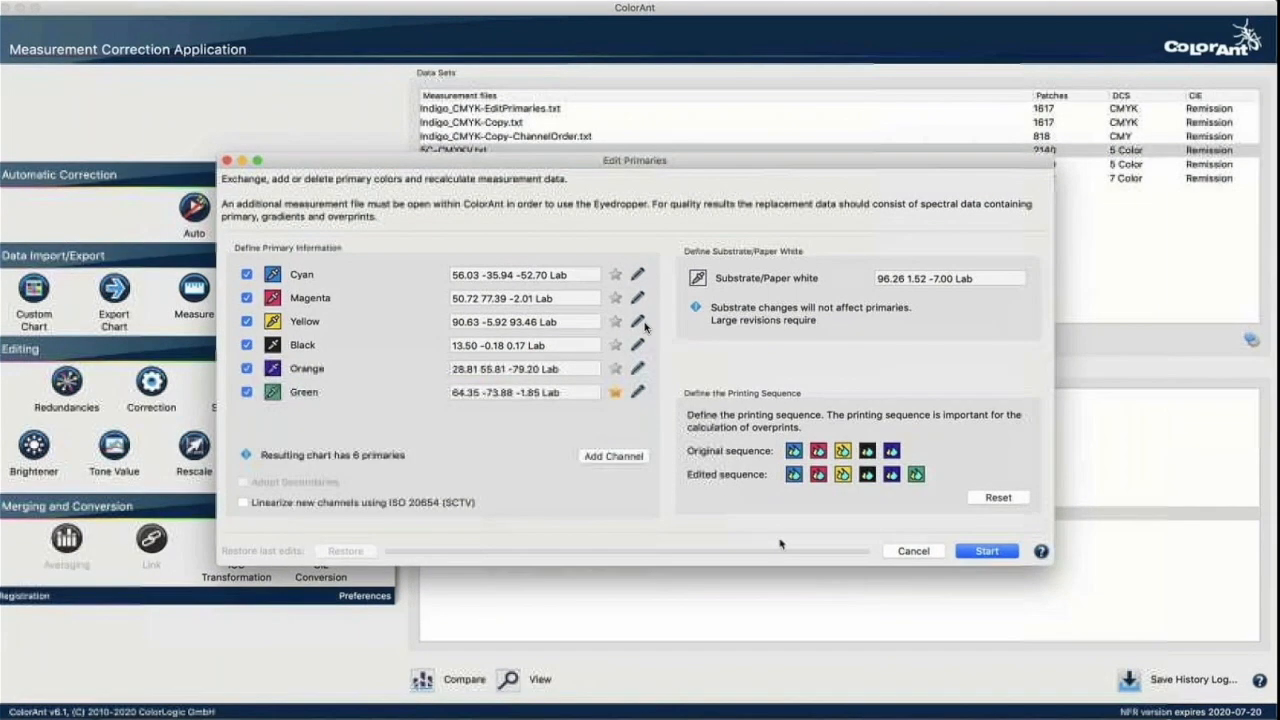
pyautogui.click(970, 553)
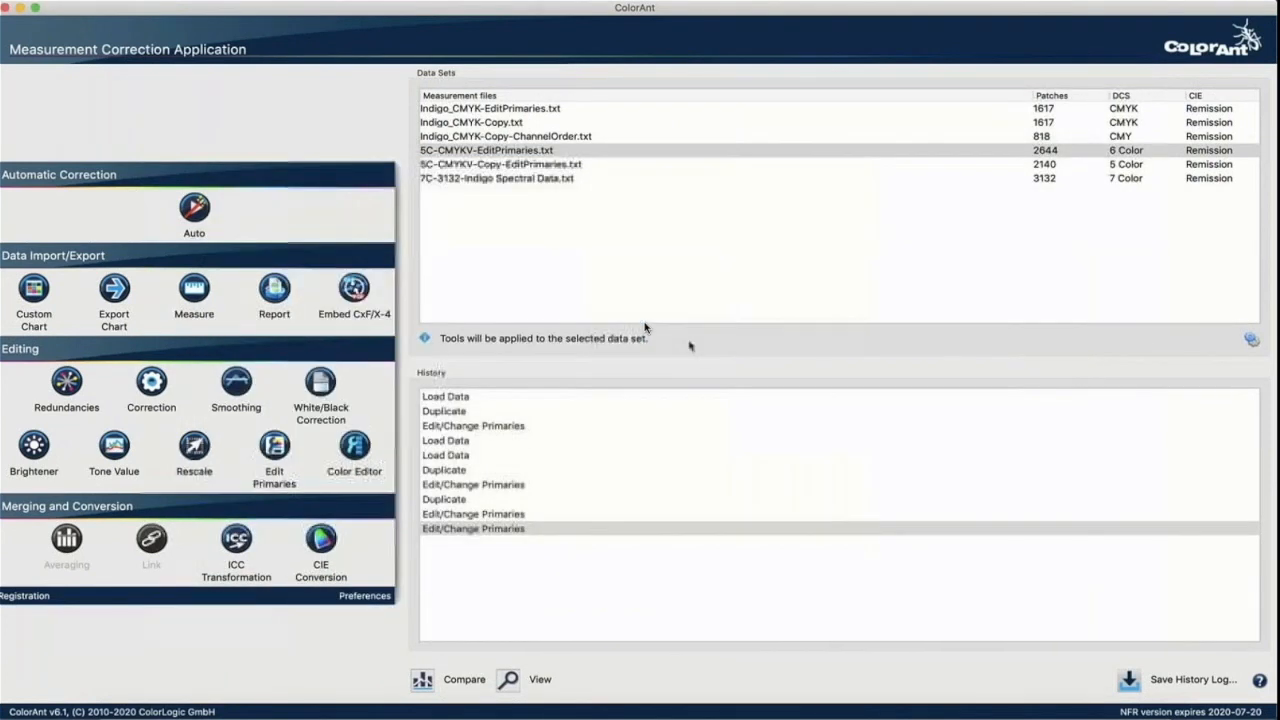
pyautogui.click(509, 681)
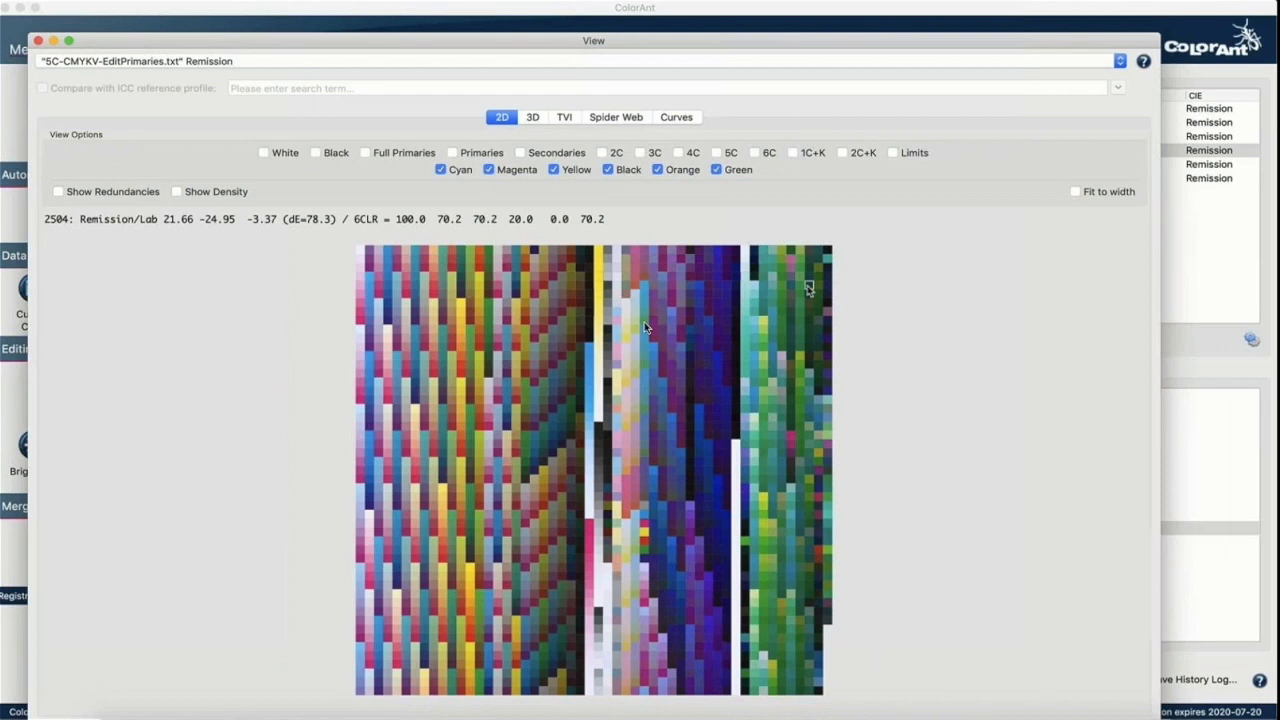
pyautogui.click(38, 41)
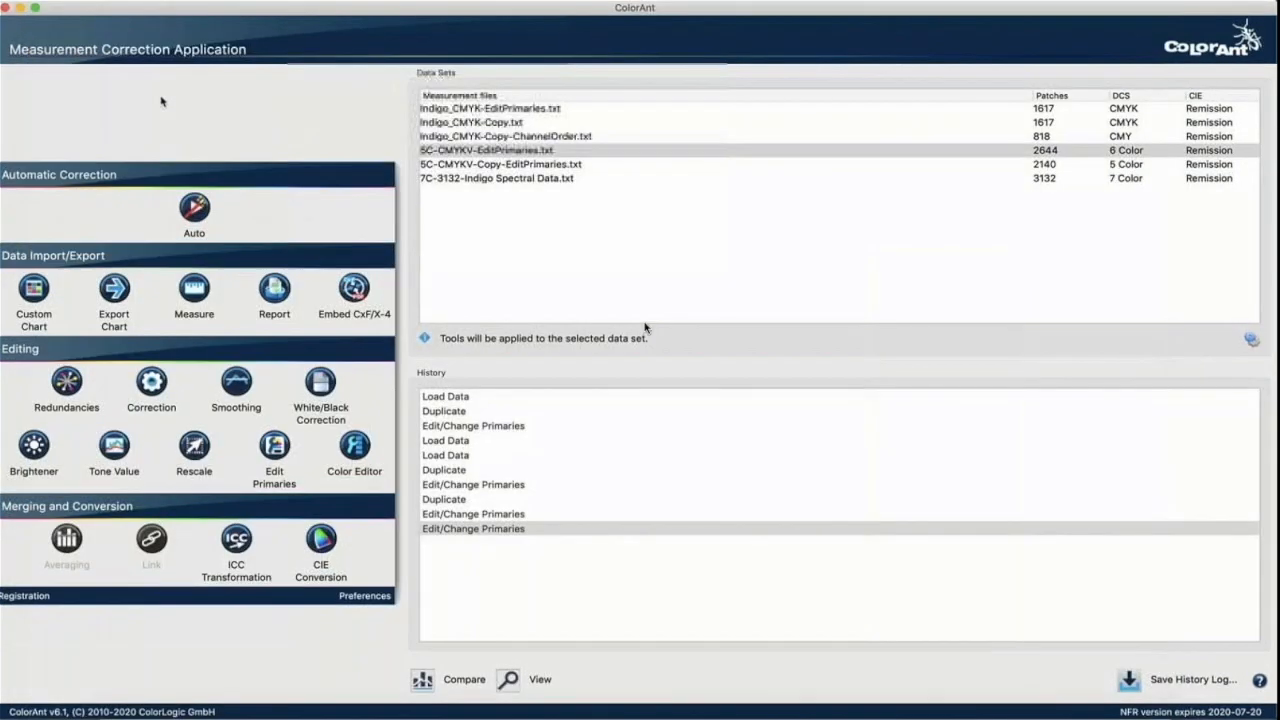
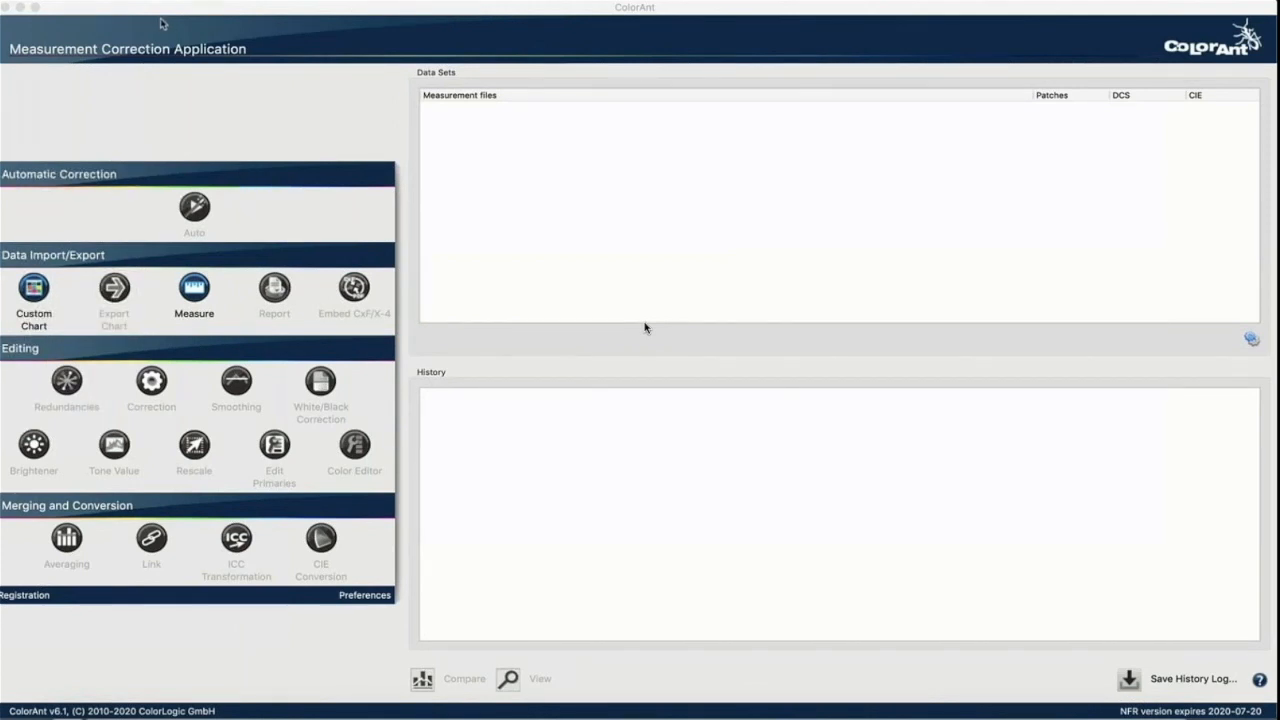
# Step: Load Estandarizacion F39.txt from the 07.- Informes folder into the data sets
pyautogui.click(115, 3)
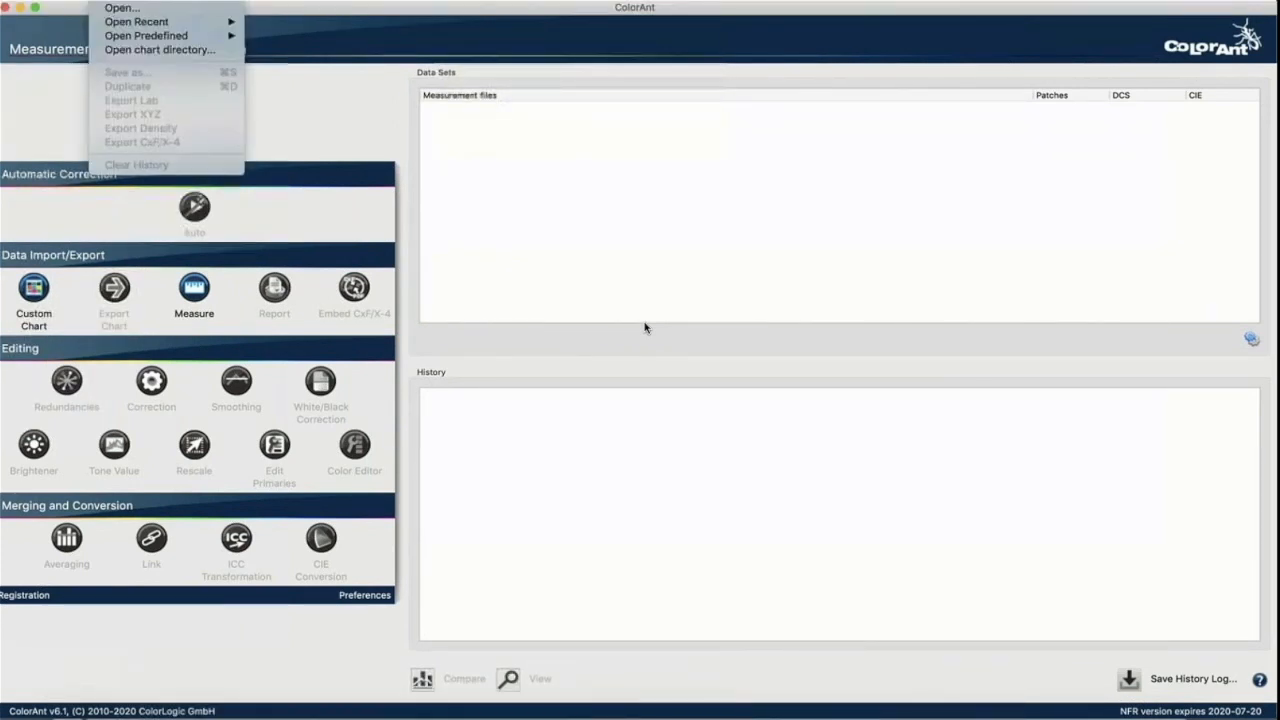
pyautogui.click(115, 8)
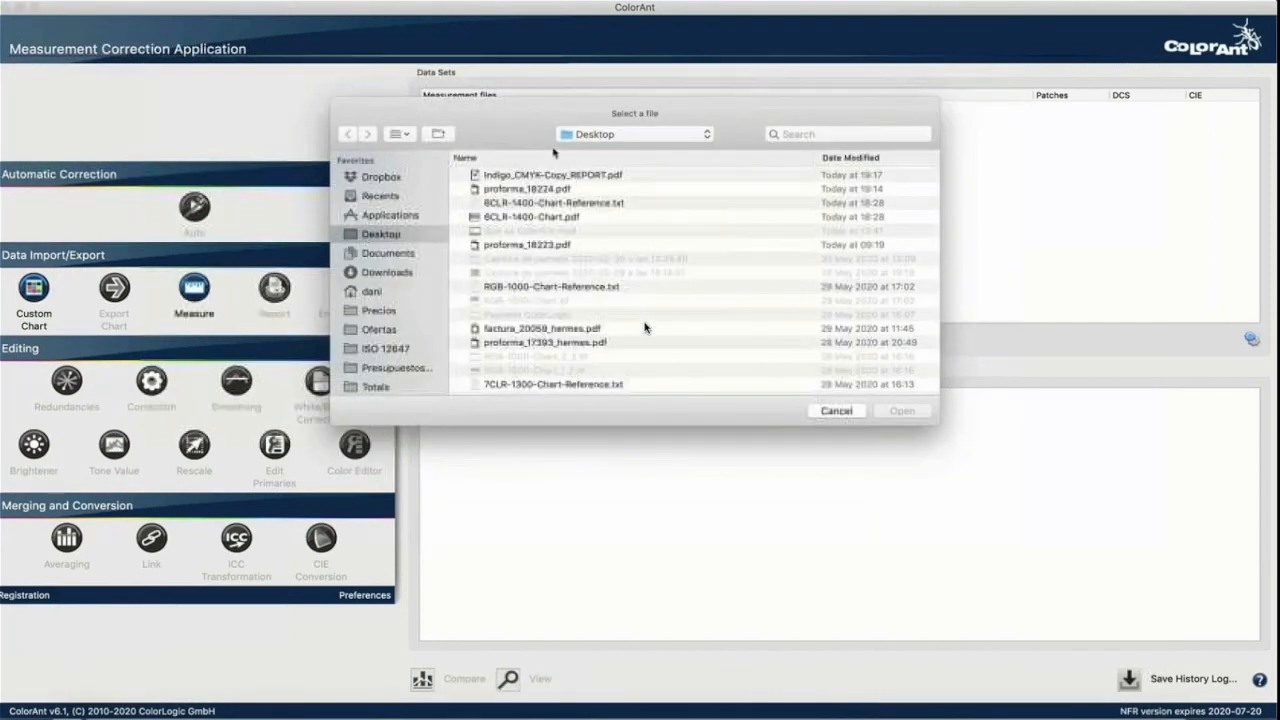
pyautogui.click(580, 136)
pyautogui.click(575, 231)
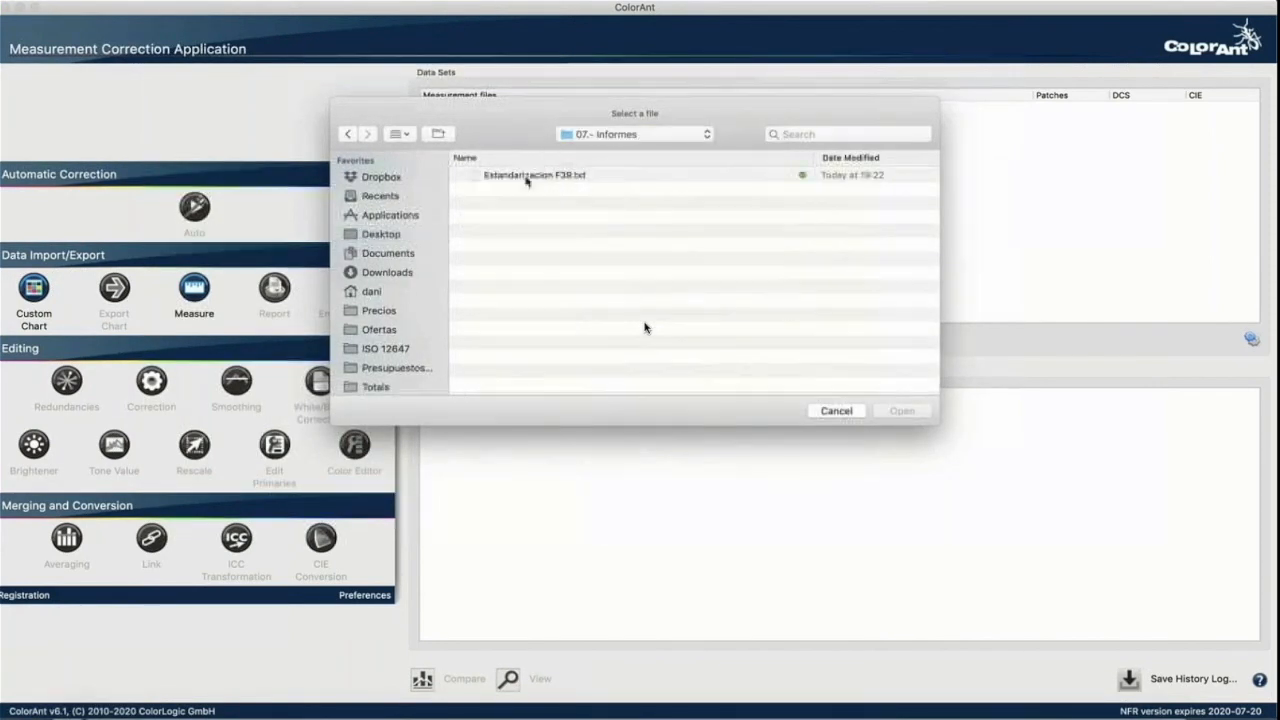
pyautogui.click(525, 176)
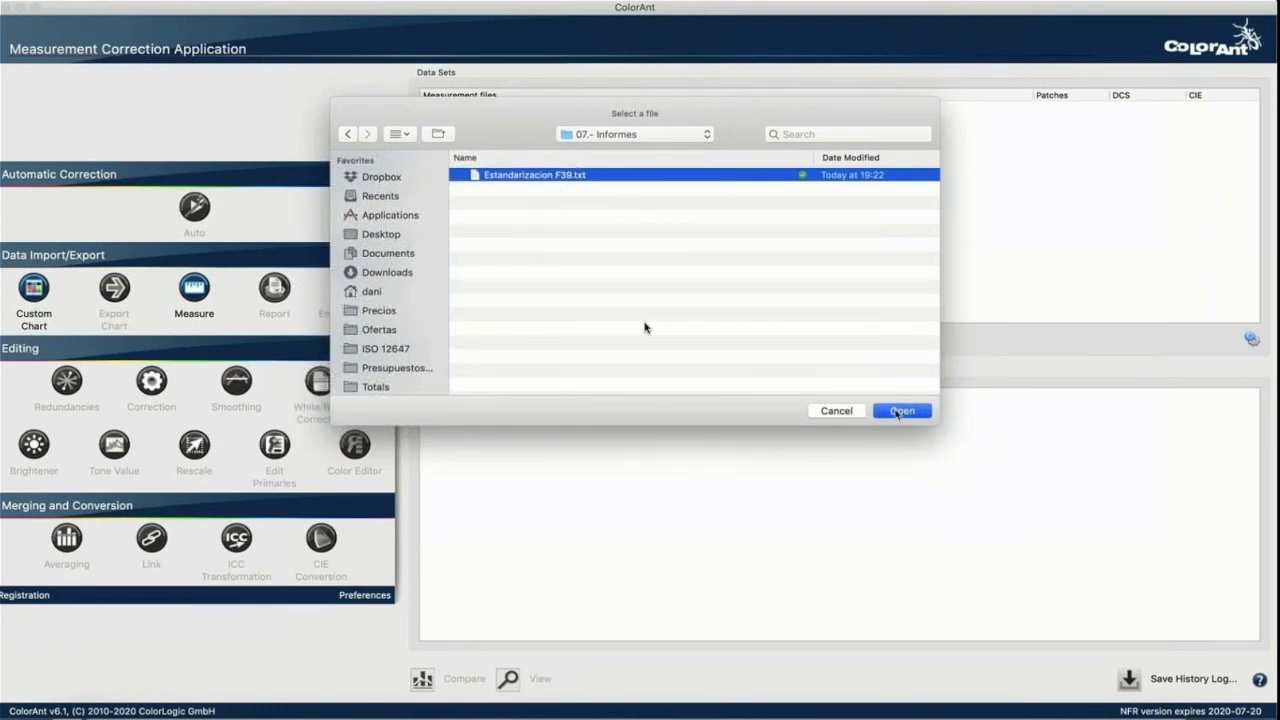
pyautogui.press('Return')
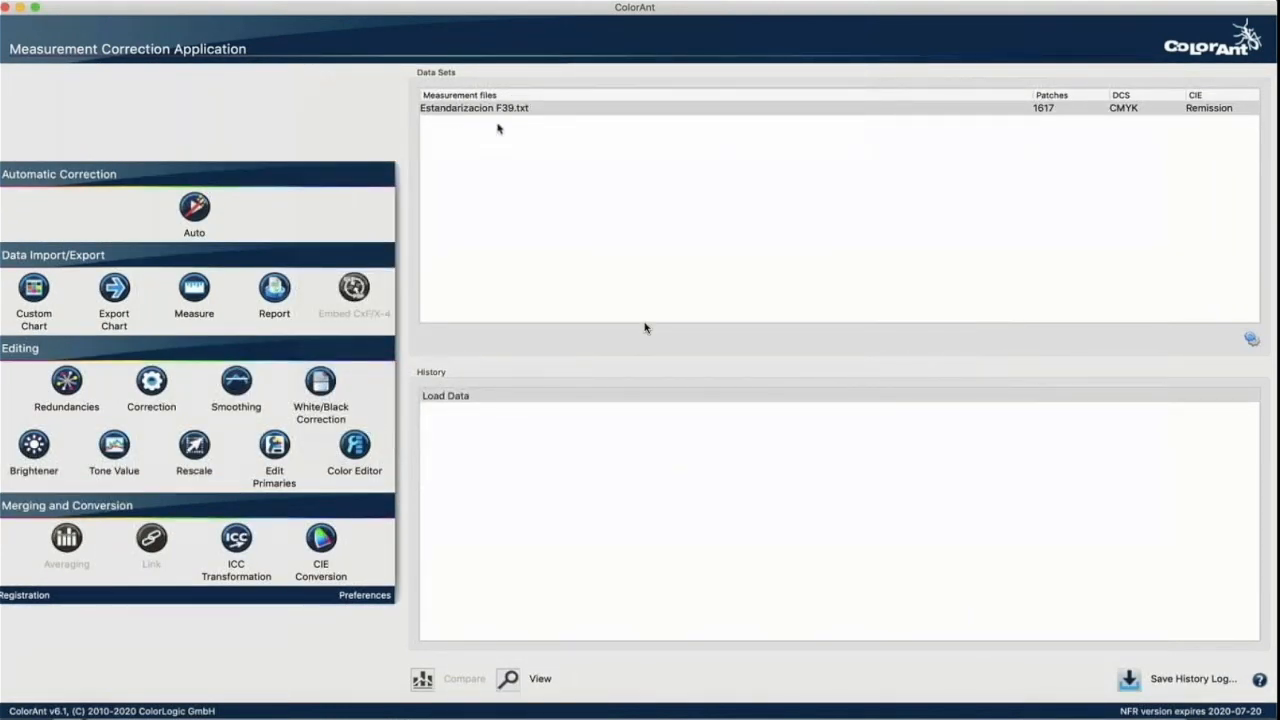
# Step: View the patches of Estandarizacion F39.txt in 2D and its gamut as a Spider Web plot
pyautogui.click(508, 678)
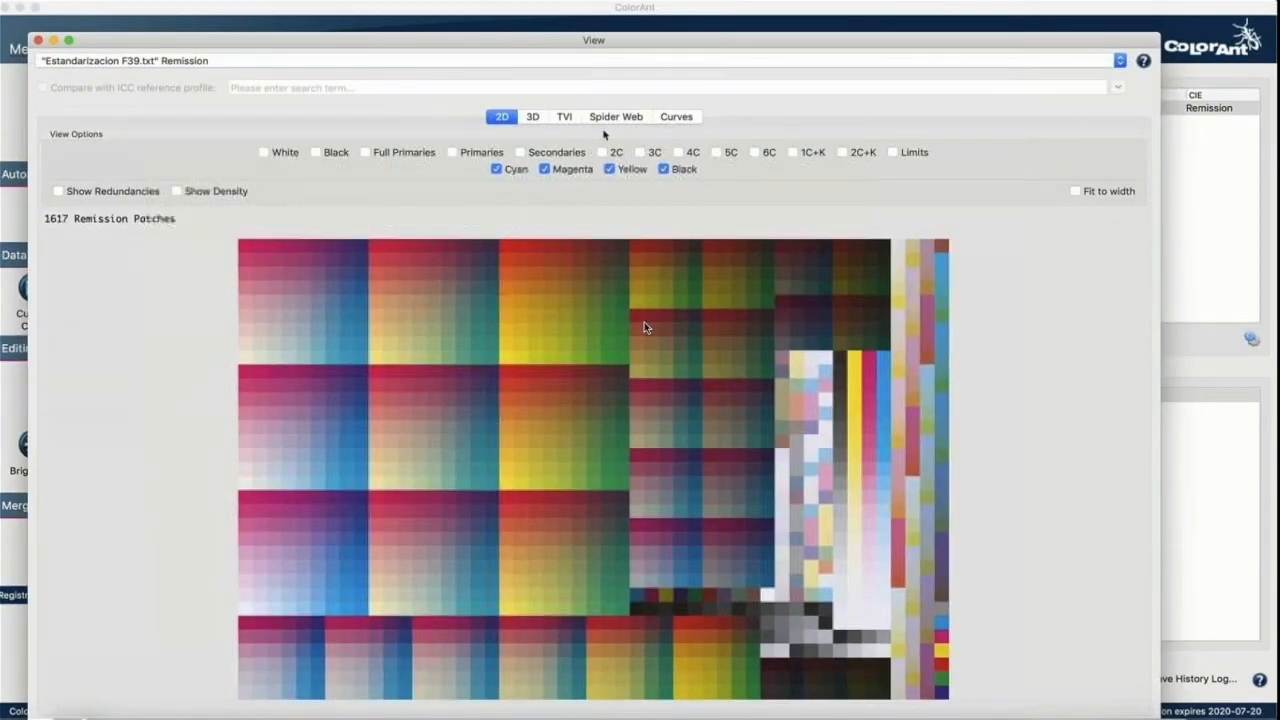
pyautogui.click(612, 118)
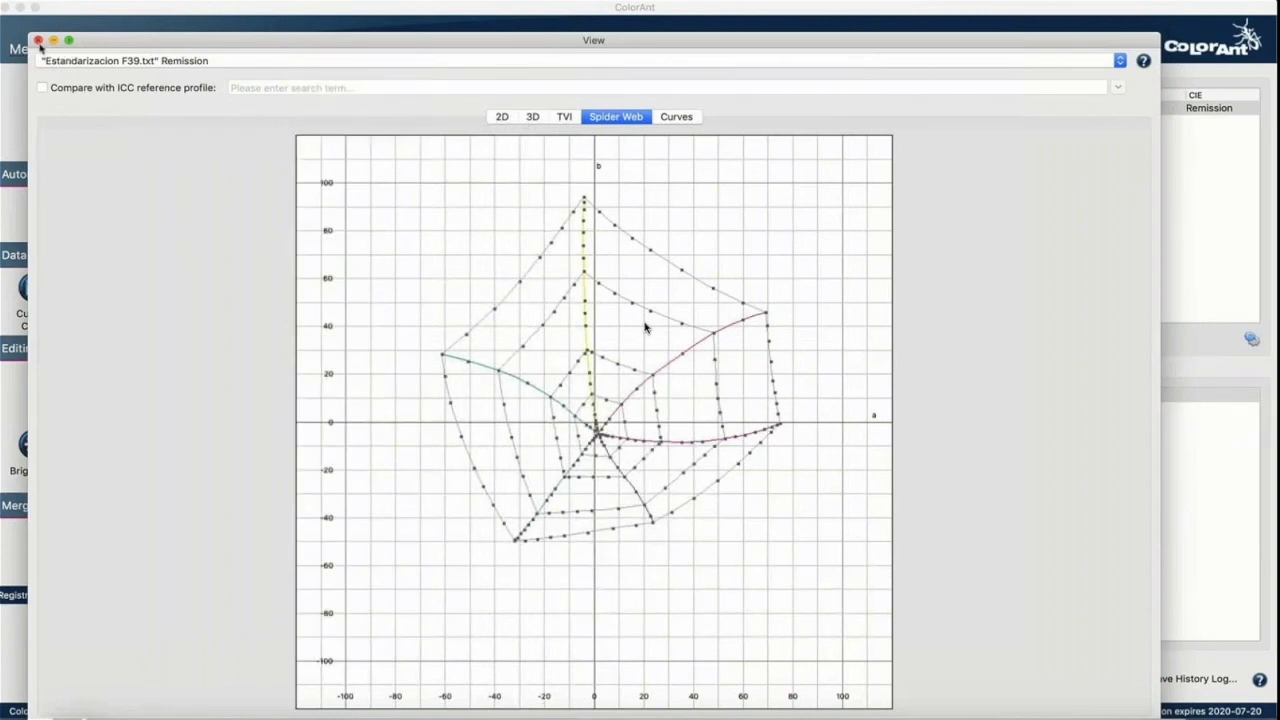
pyautogui.click(38, 40)
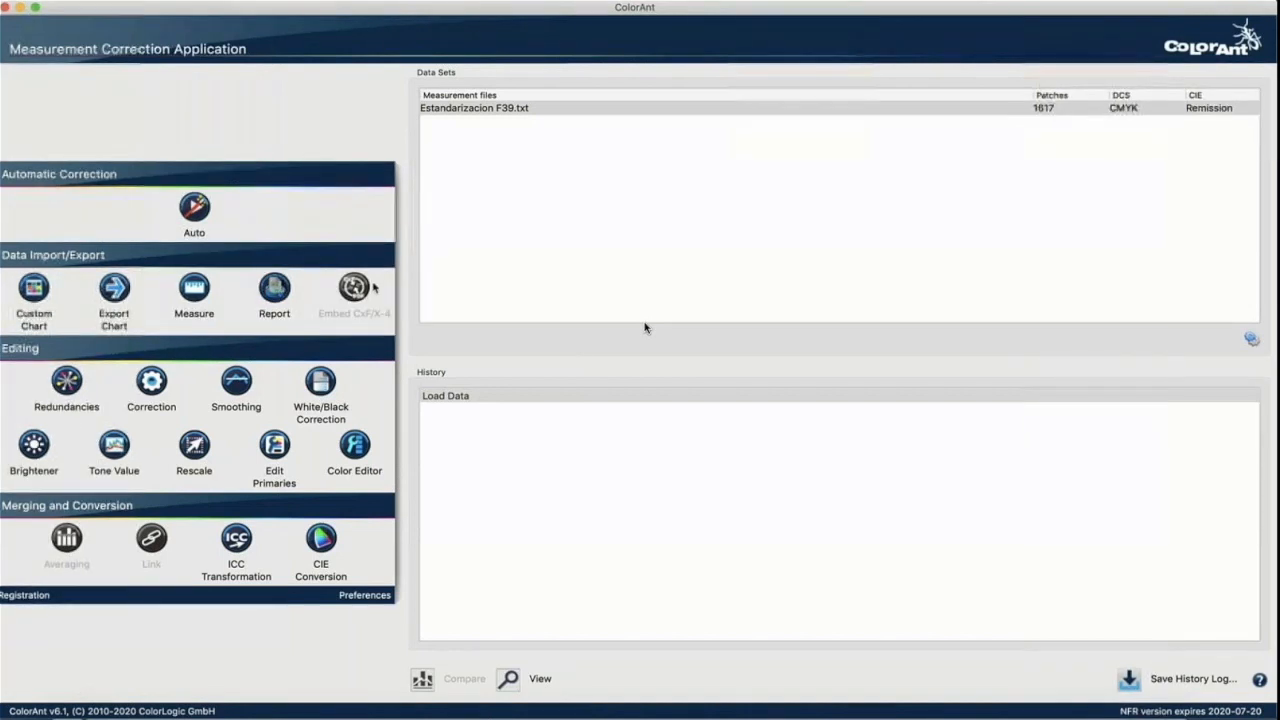
# Step: Generate a PDF report checking data quality and comparing with ISOcoated_v2_eci.icc using dE76, saved on the Desktop as Estandarizacion F39_REPORT
pyautogui.click(274, 288)
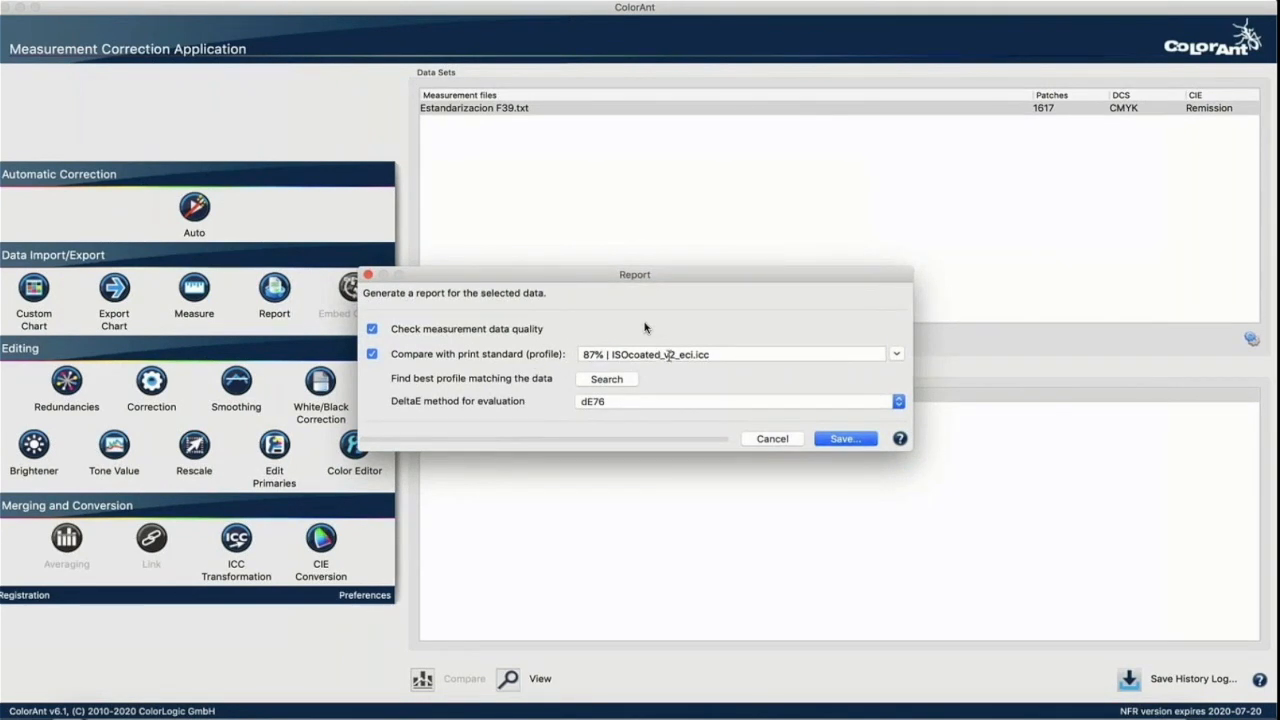
pyautogui.click(708, 355)
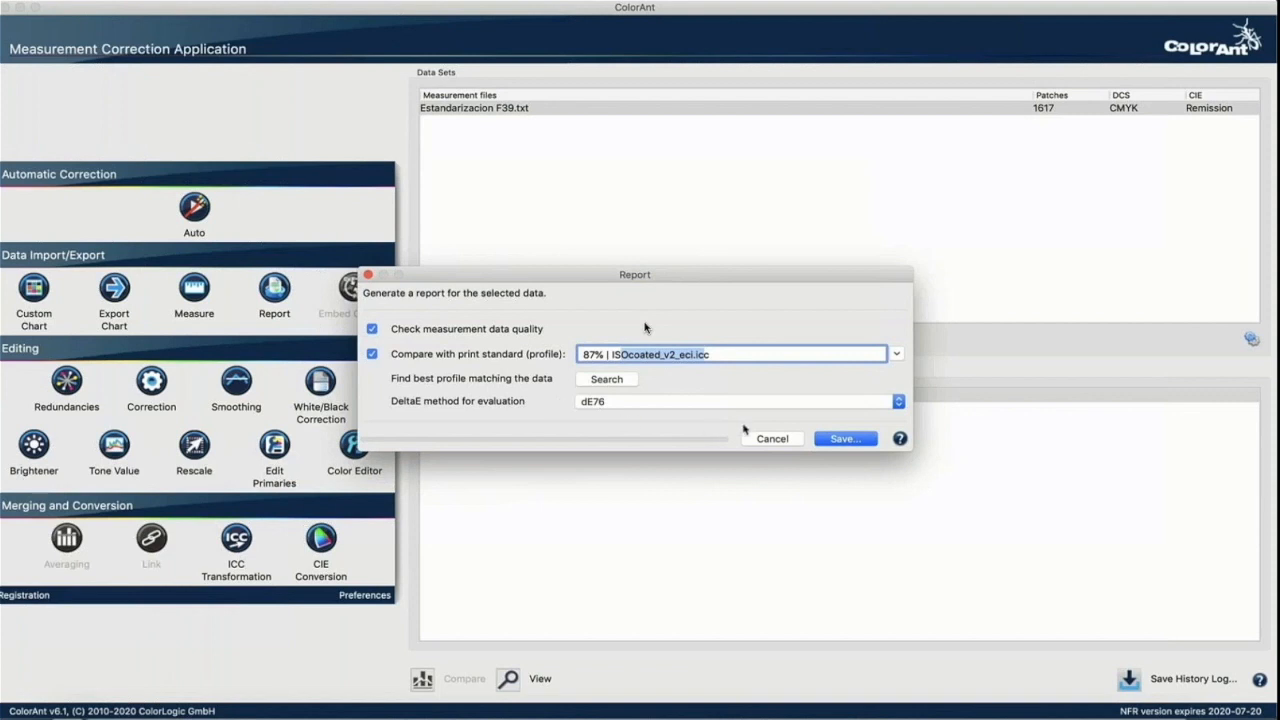
pyautogui.click(833, 440)
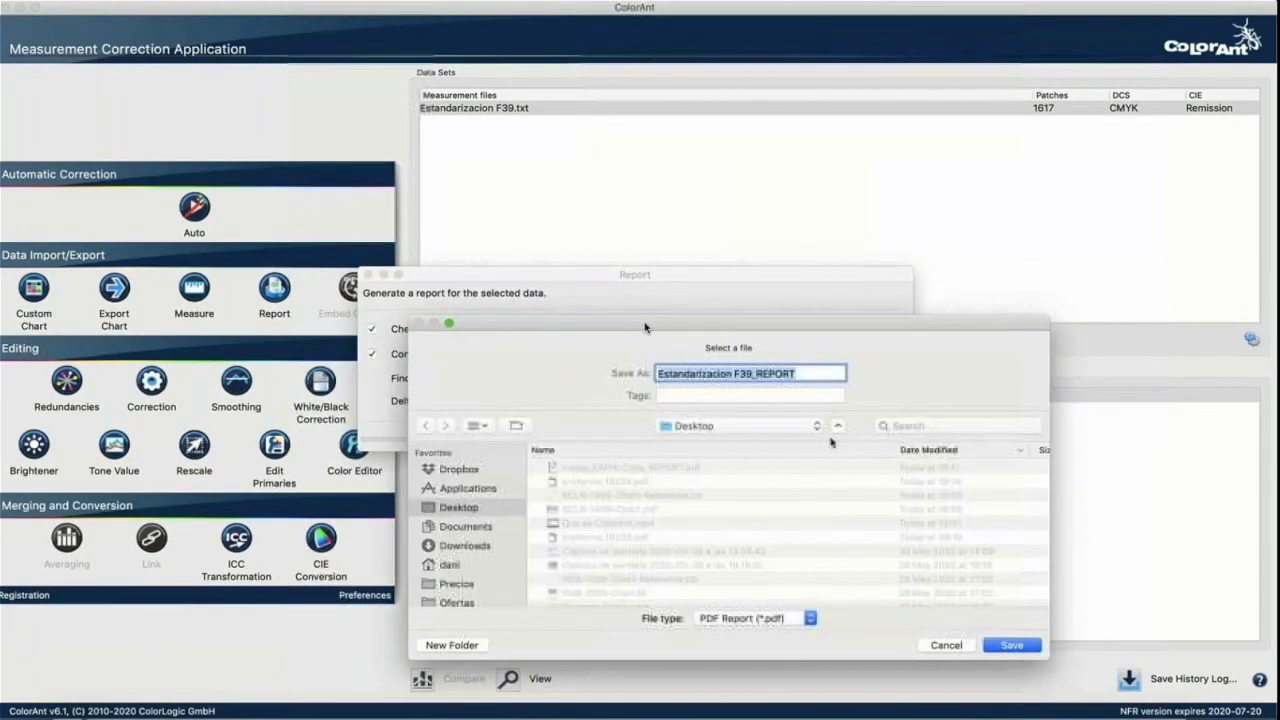
pyautogui.click(1010, 645)
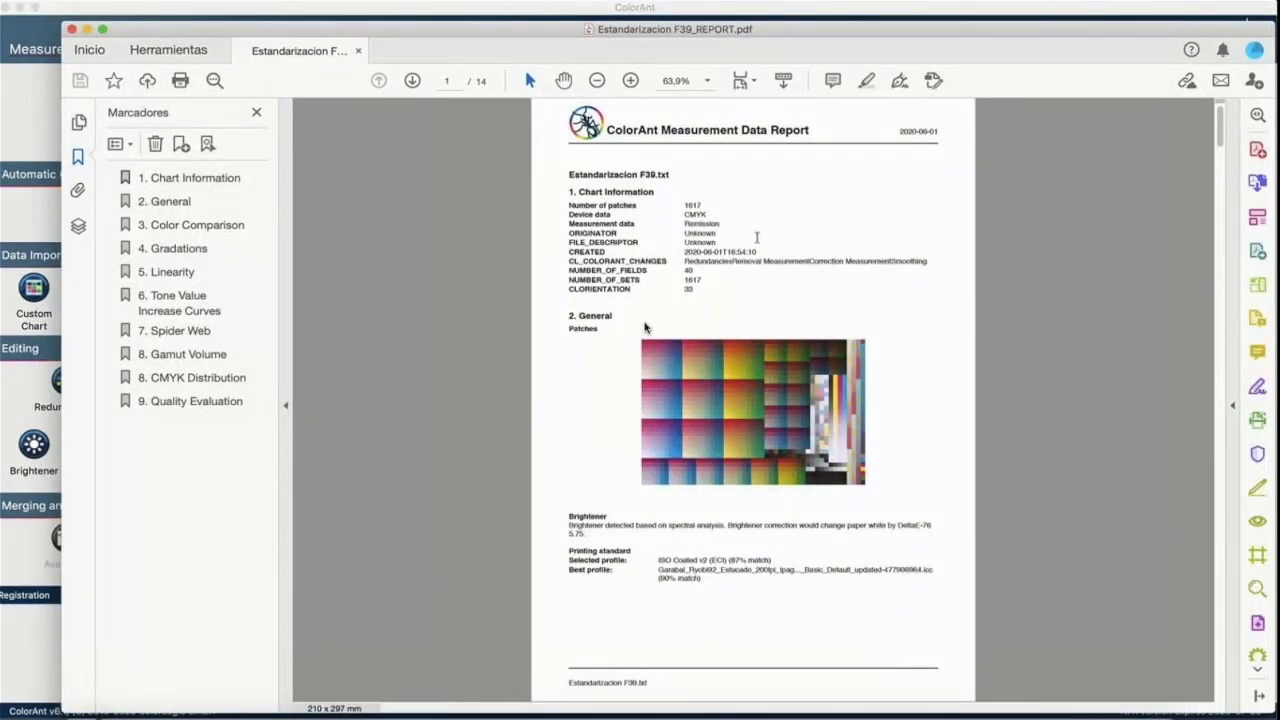
# Step: Enlarge the report to 125% and review its Chart Information and General sections, including the brightener and printing standard entries
pyautogui.click(631, 81)
pyautogui.click(631, 81)
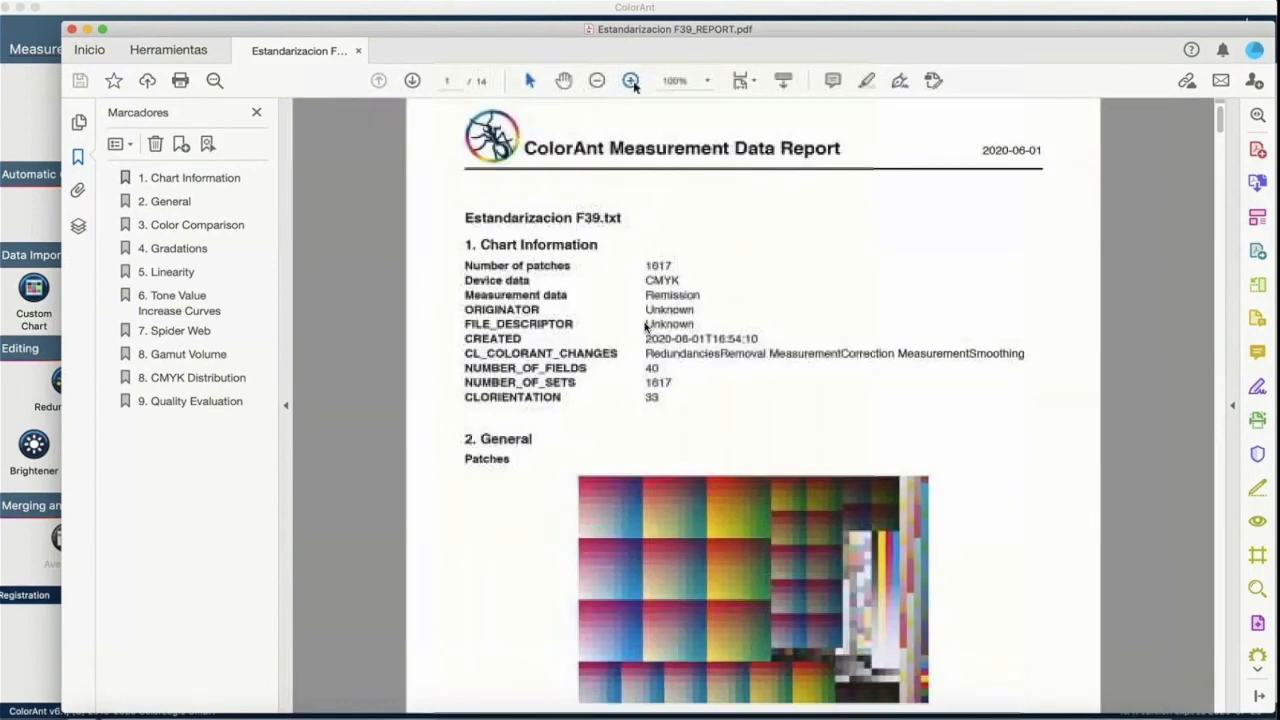
pyautogui.click(631, 81)
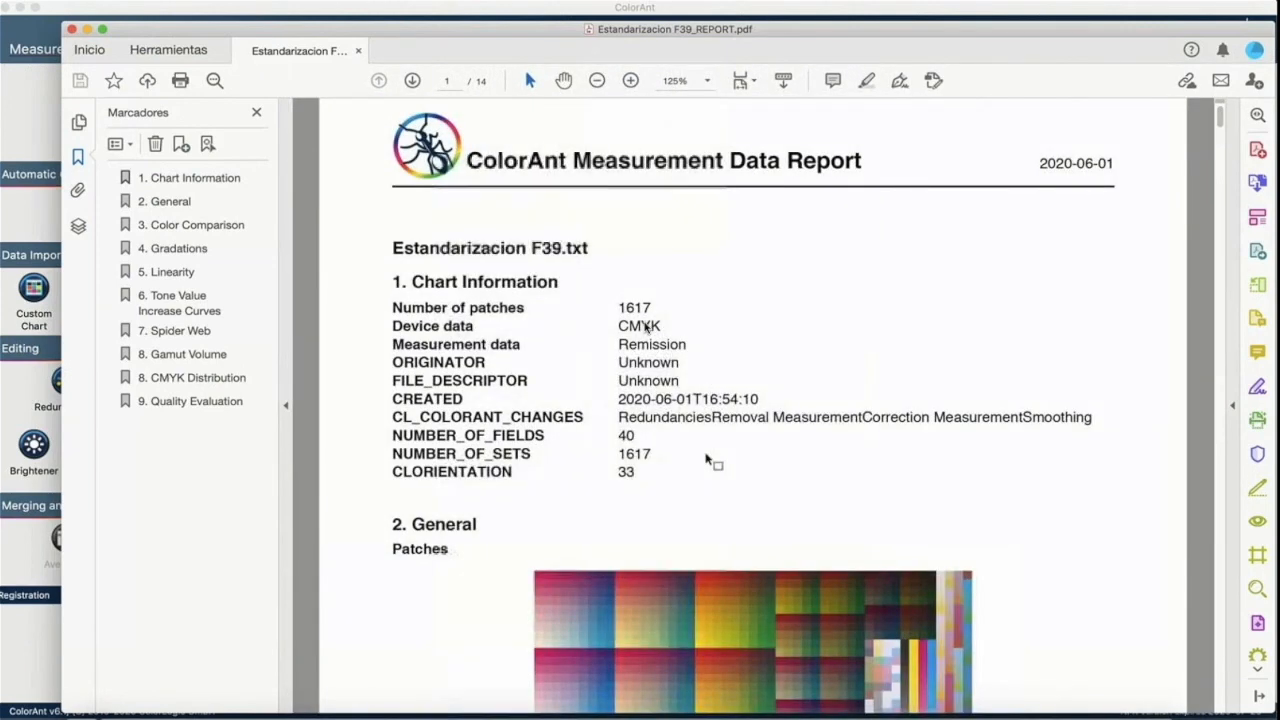
pyautogui.scroll(-2, 705, 455)
pyautogui.scroll(-14, 705, 459)
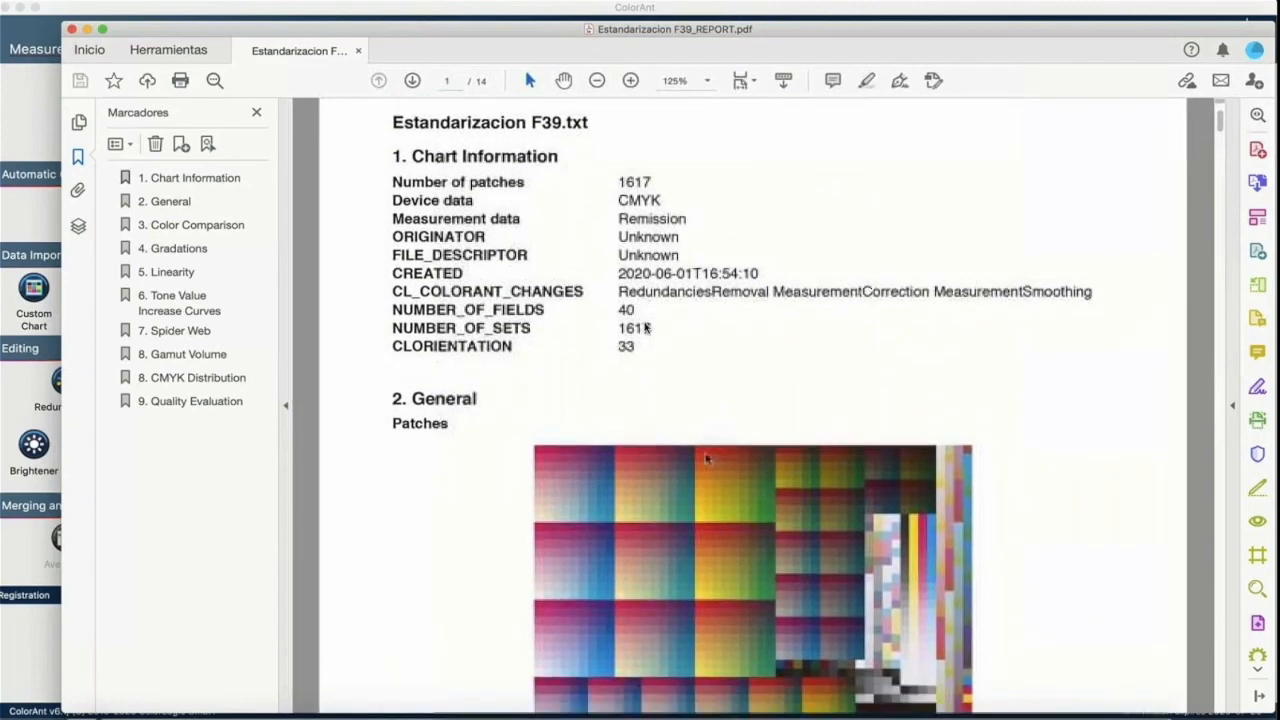
pyautogui.scroll(-7, 706, 459)
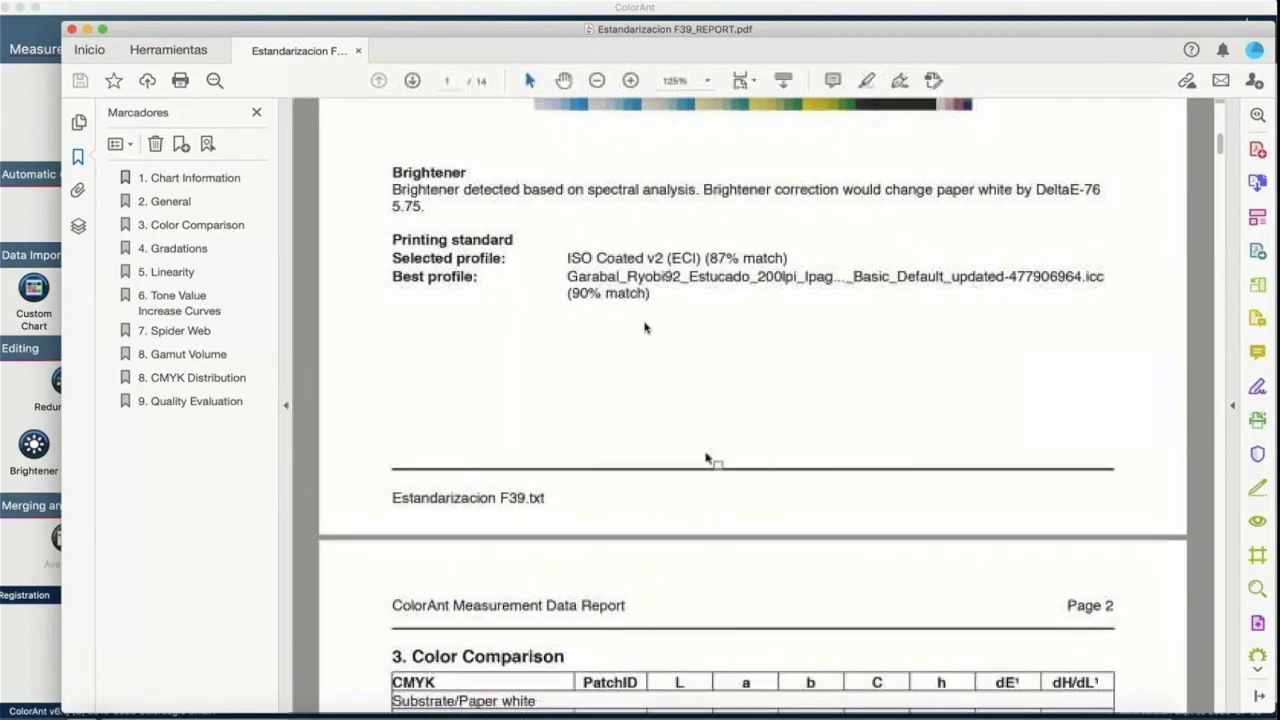
# Step: Examine the dE values of paper white, maximum, primaries and secondaries in the report's Color Comparison section
pyautogui.scroll(-3, 645, 327)
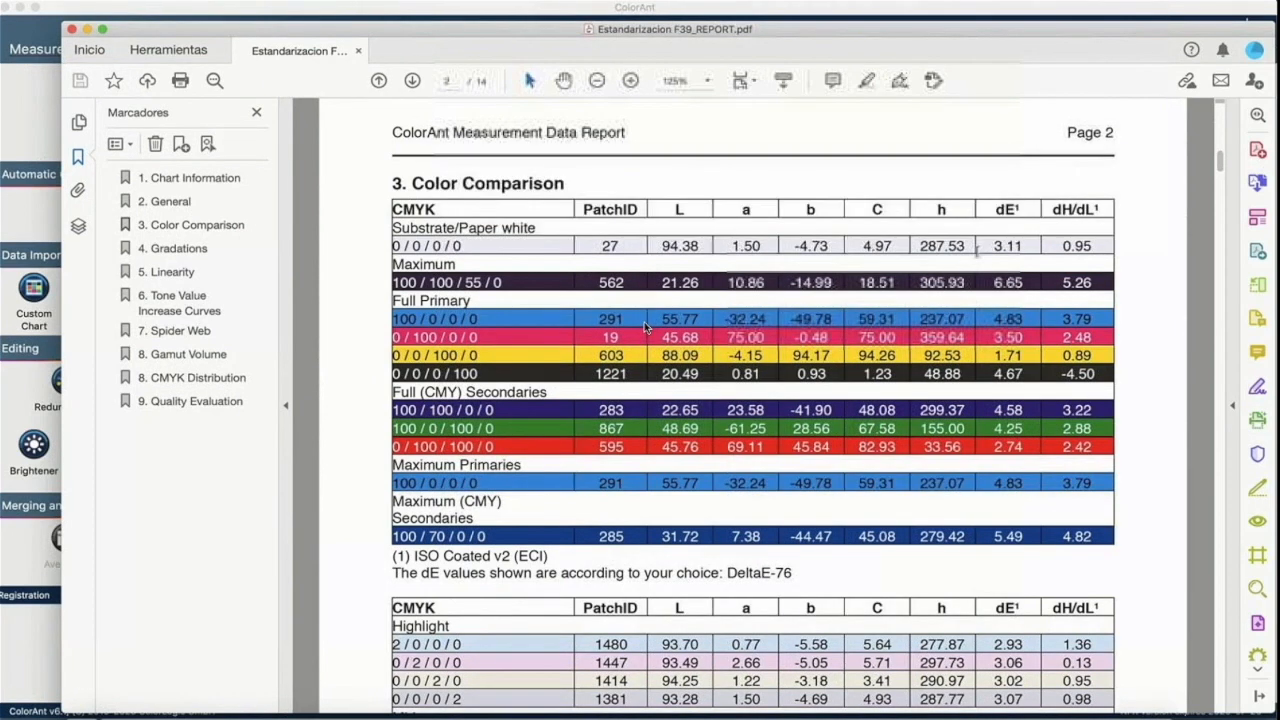
pyautogui.moveTo(994, 246); pyautogui.dragTo(1025, 250)
pyautogui.click(1029, 248)
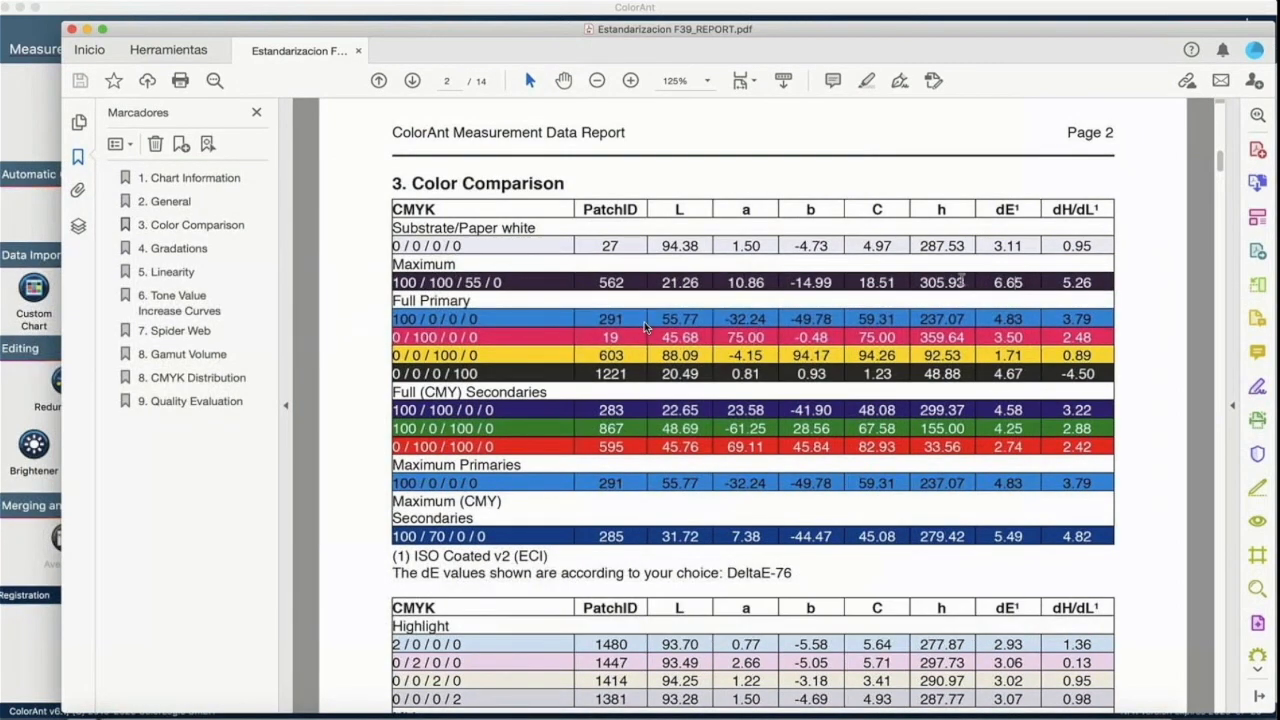
pyautogui.doubleClick(1015, 283)
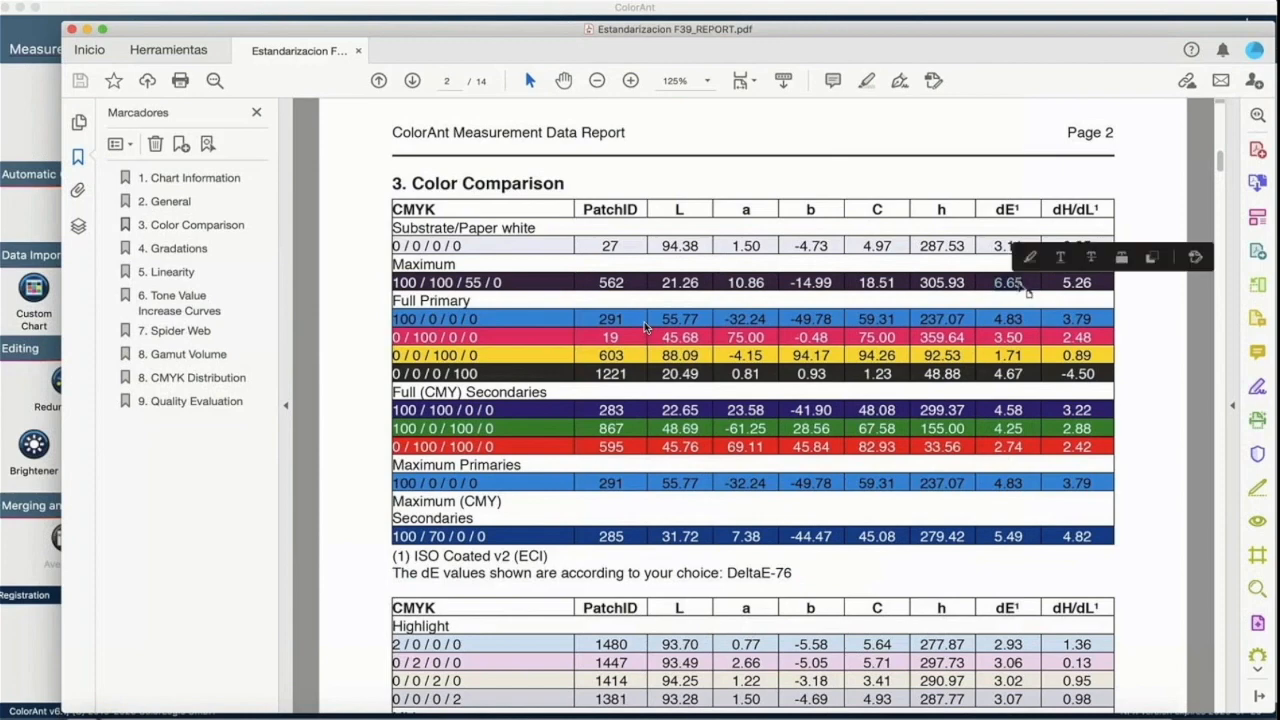
pyautogui.click(1018, 293)
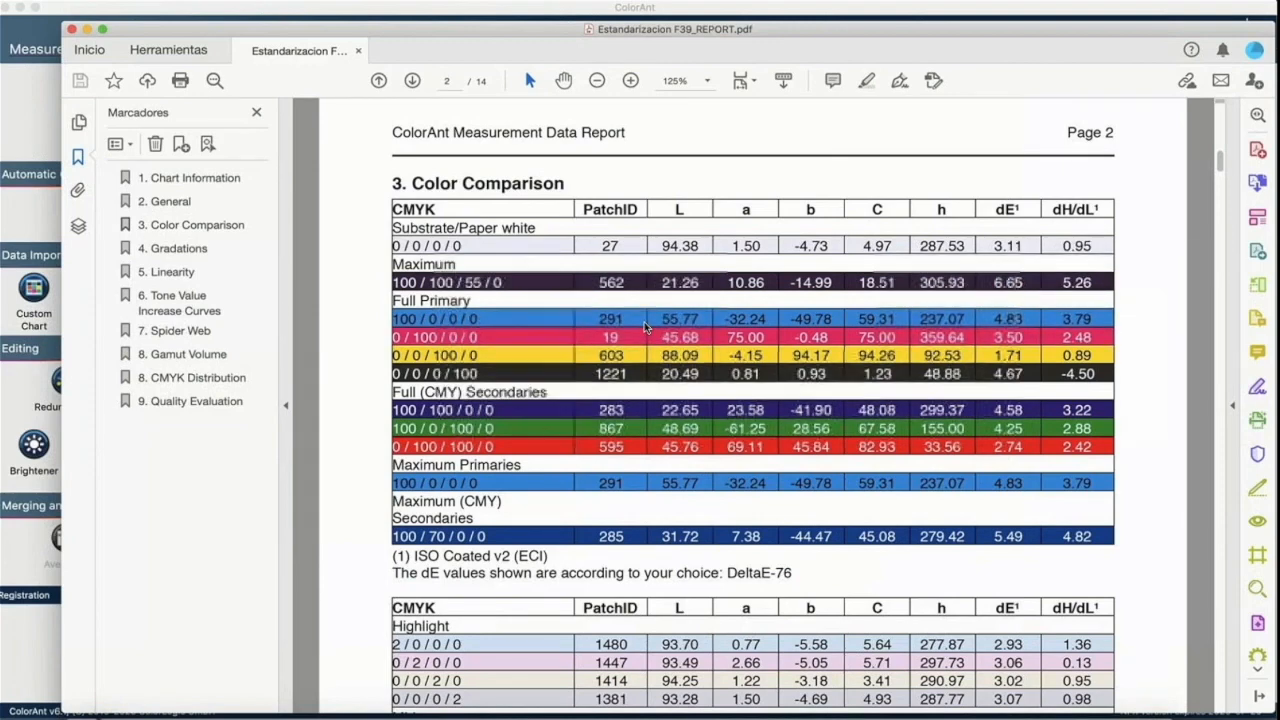
pyautogui.scroll(-1, 646, 327)
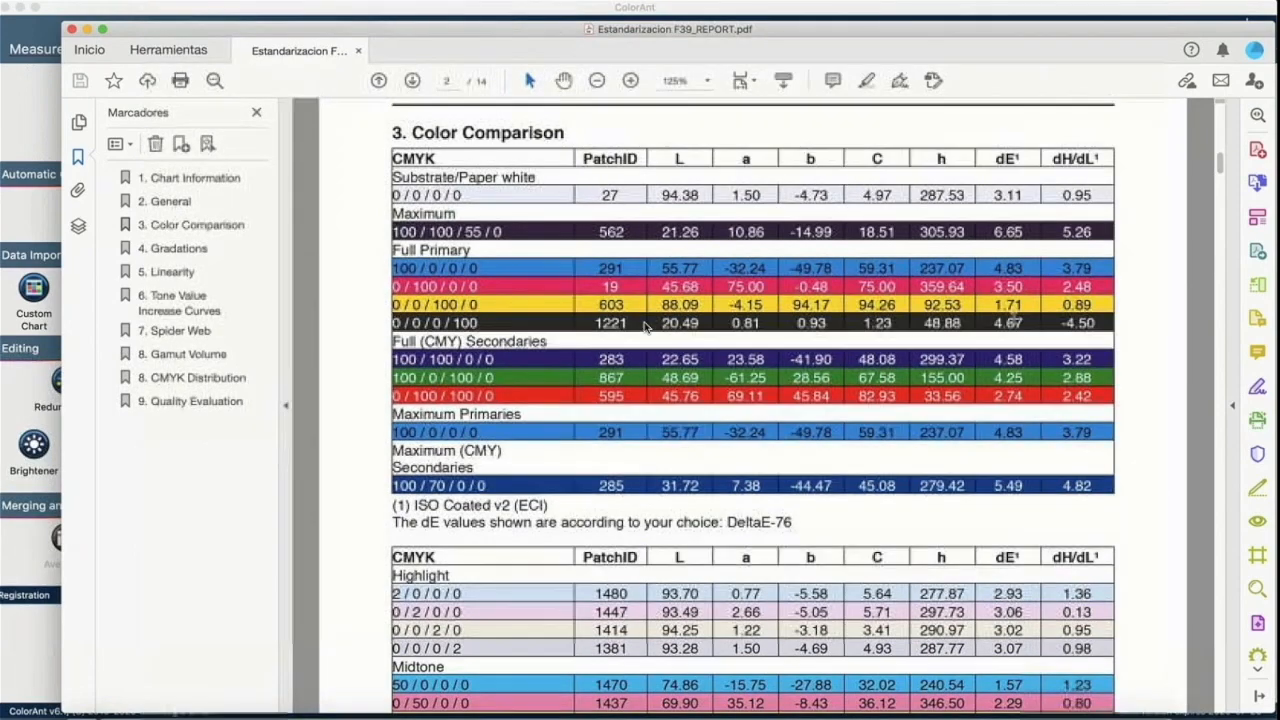
pyautogui.scroll(-2, 646, 327)
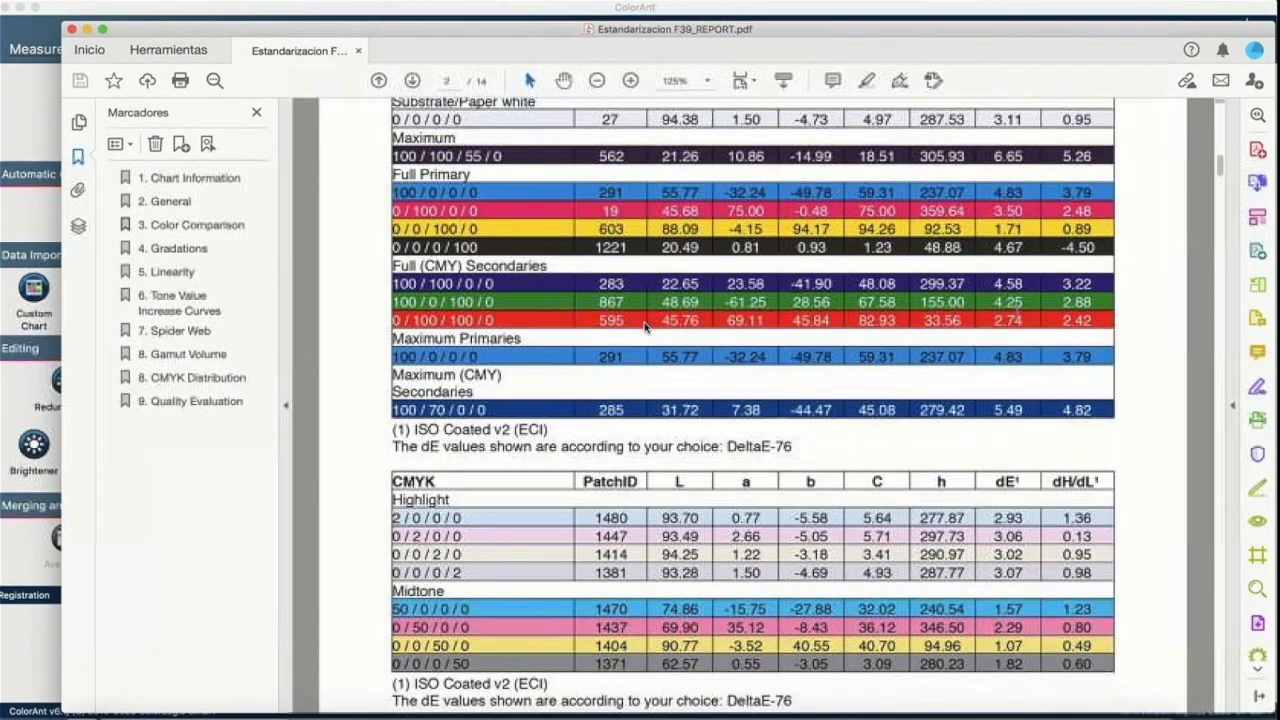
pyautogui.scroll(-1, 645, 327)
pyautogui.moveTo(1020, 309); pyautogui.dragTo(996, 309)
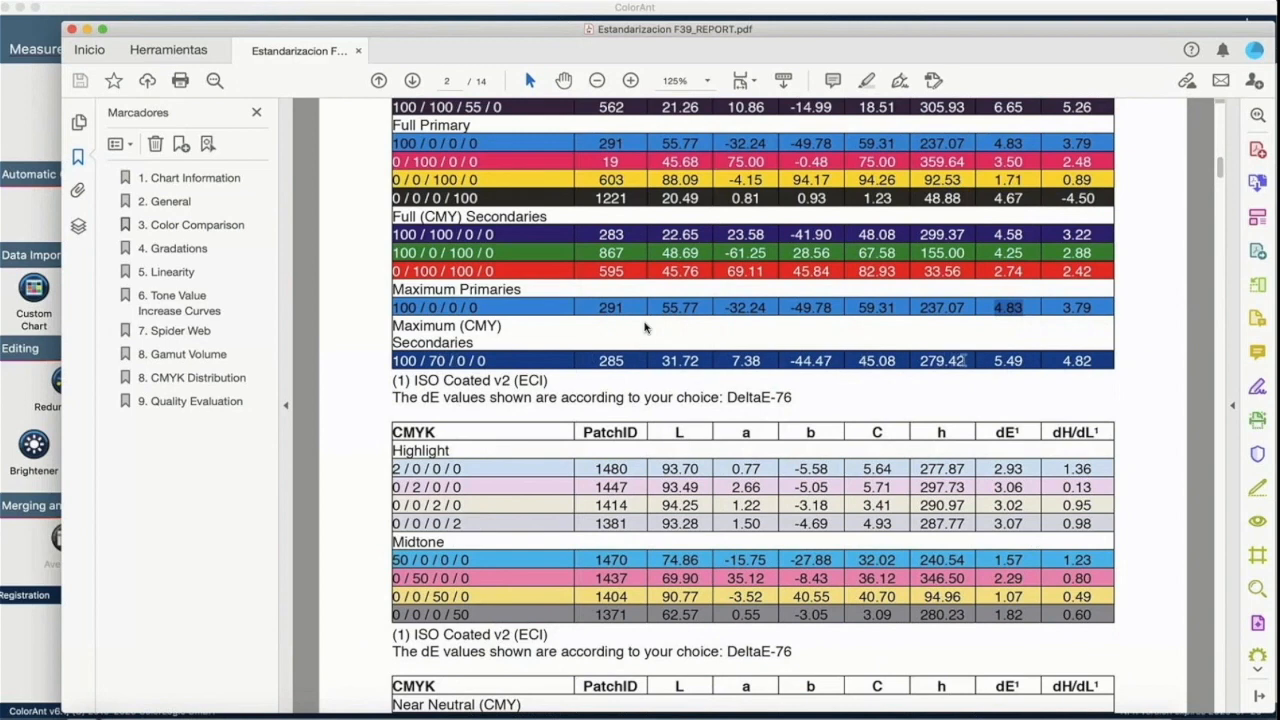
# Step: Check the DeltaE method note and the highlight, midtone, near neutral and black tables of the Color Comparison section
pyautogui.scroll(-2, 645, 327)
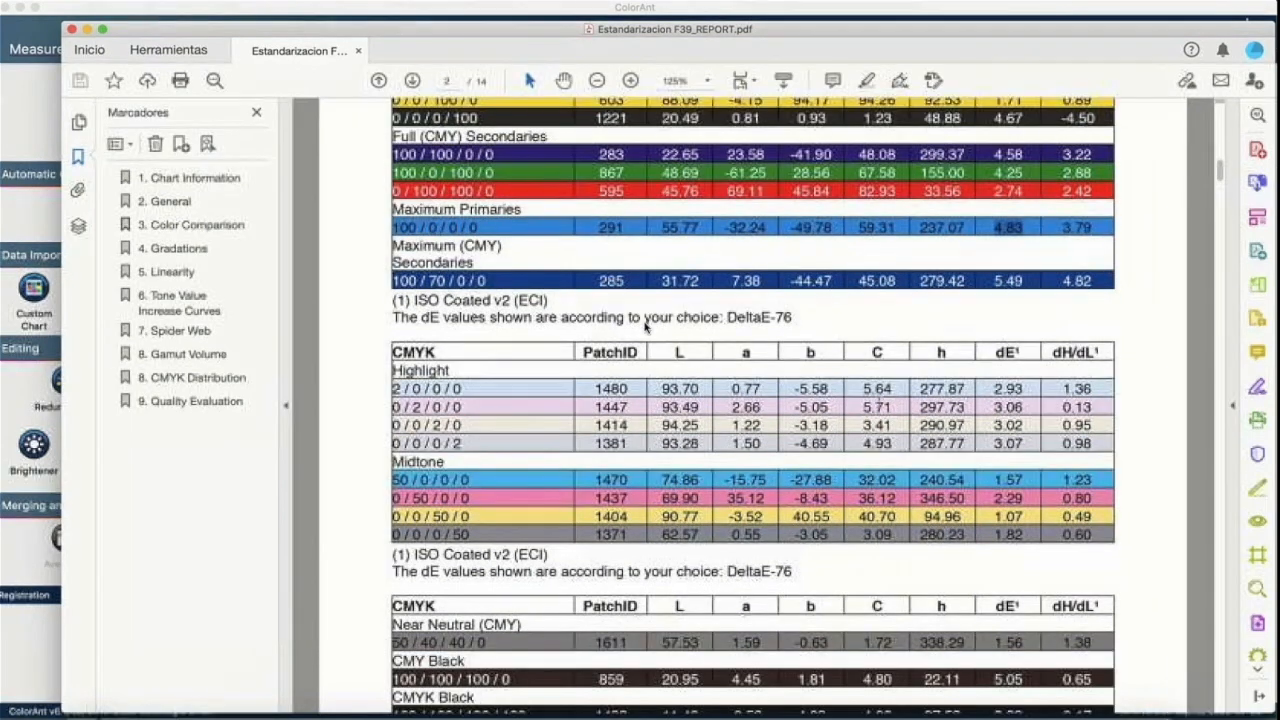
pyautogui.moveTo(795, 318); pyautogui.dragTo(727, 318)
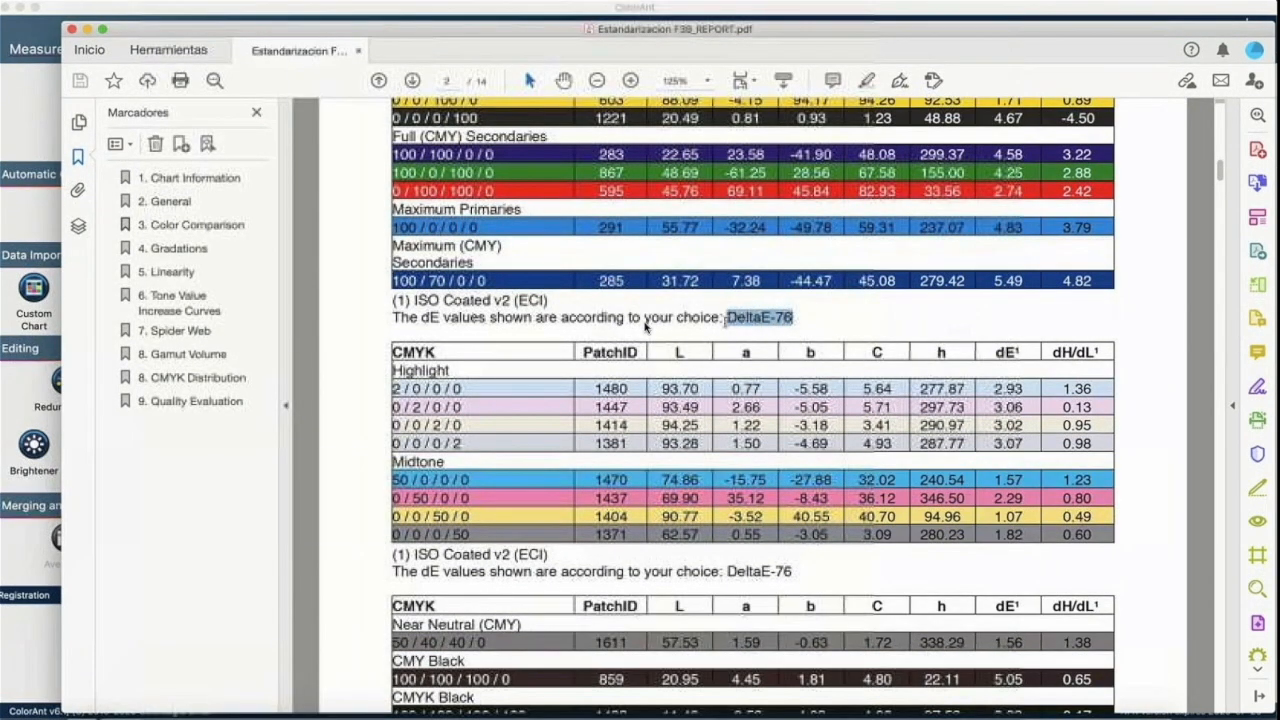
pyautogui.click(805, 341)
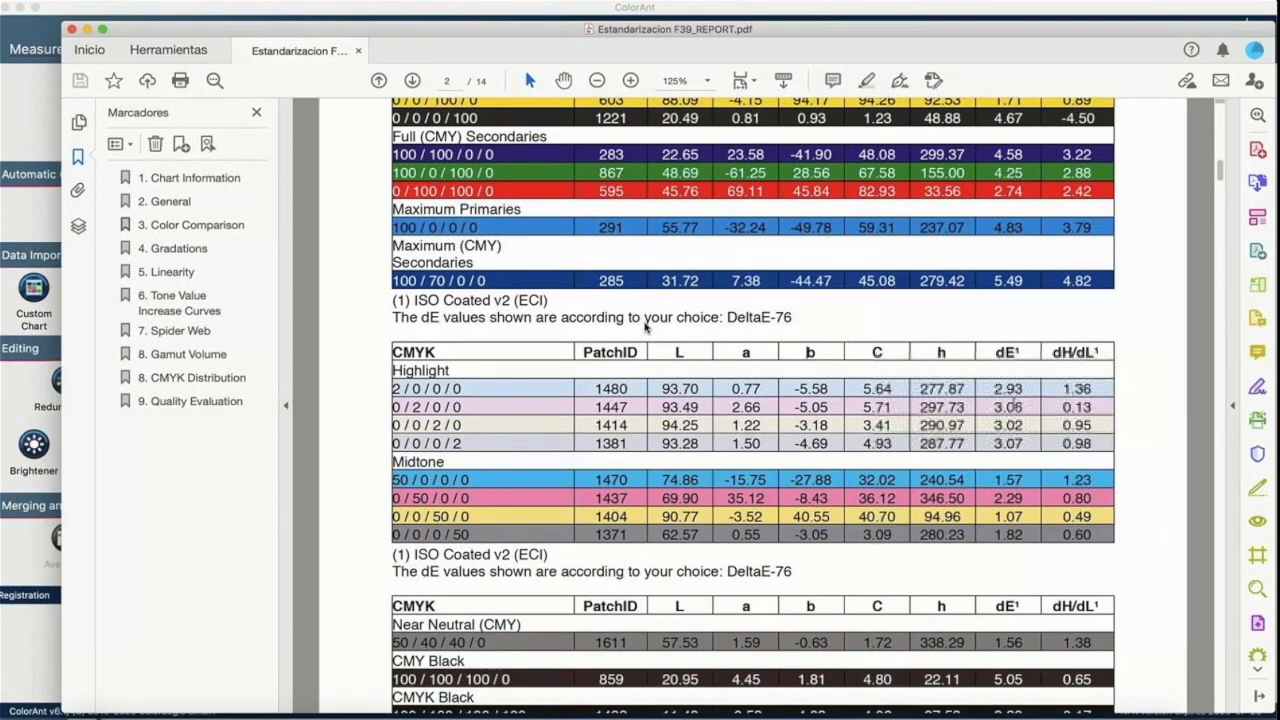
pyautogui.scroll(-5, 645, 327)
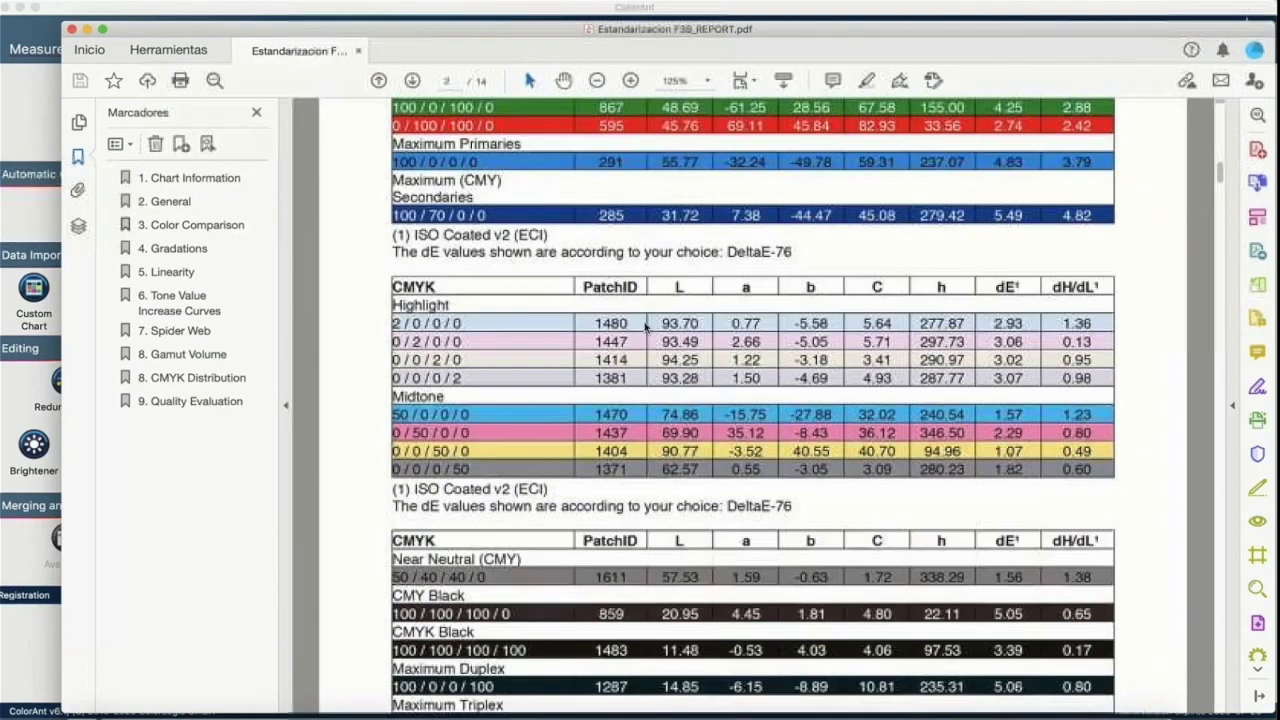
pyautogui.scroll(-6, 645, 327)
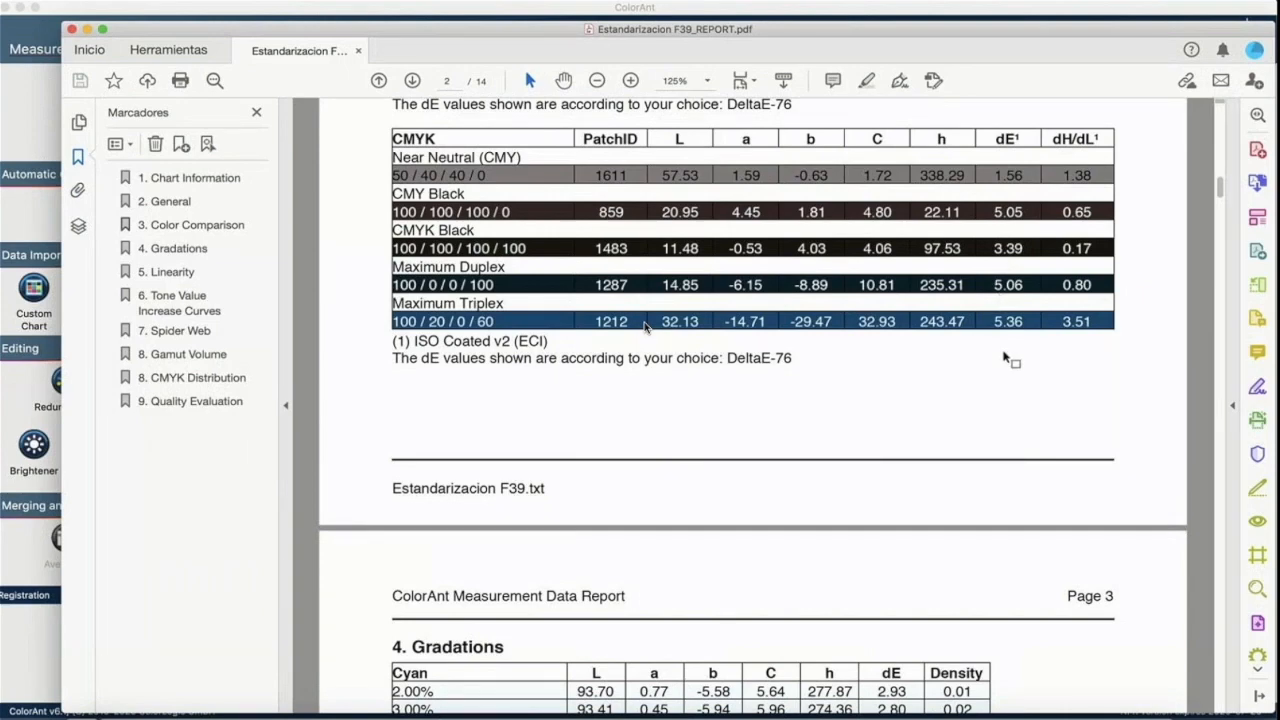
# Step: Review the Gradations tables for cyan, magenta, yellow and black, including the density calculation method
pyautogui.scroll(-7, 645, 327)
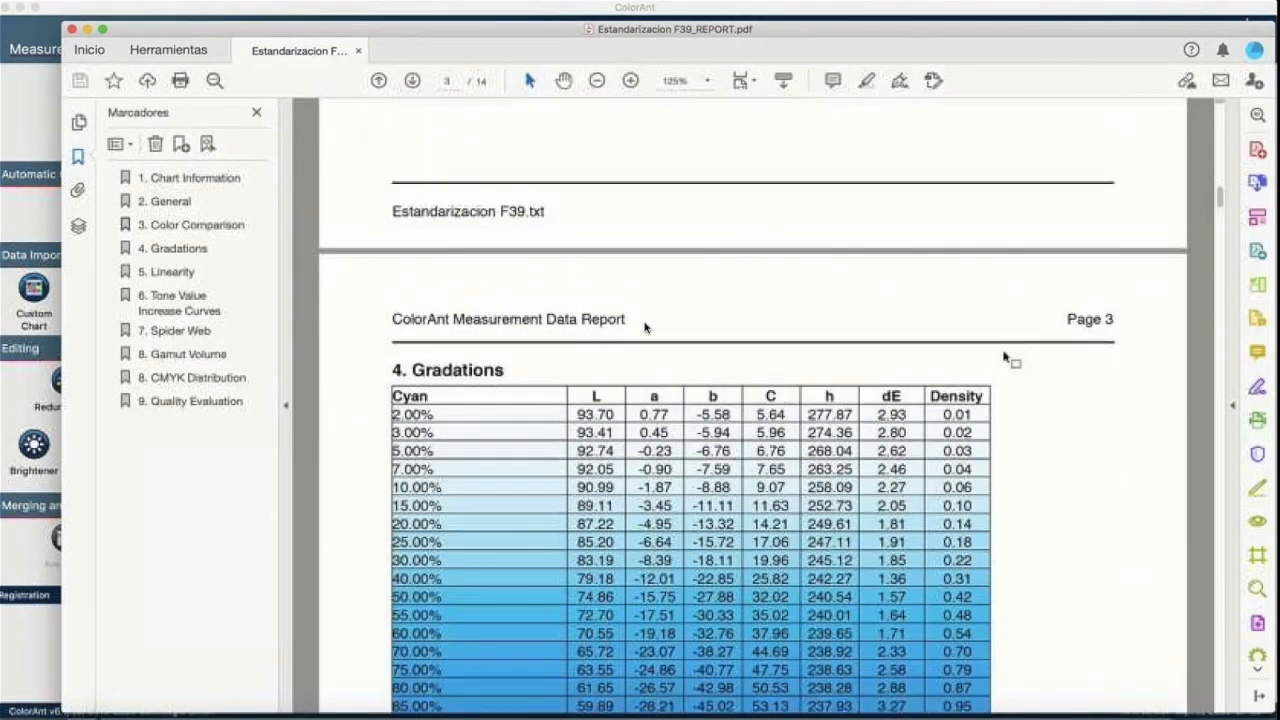
pyautogui.scroll(-5, 645, 327)
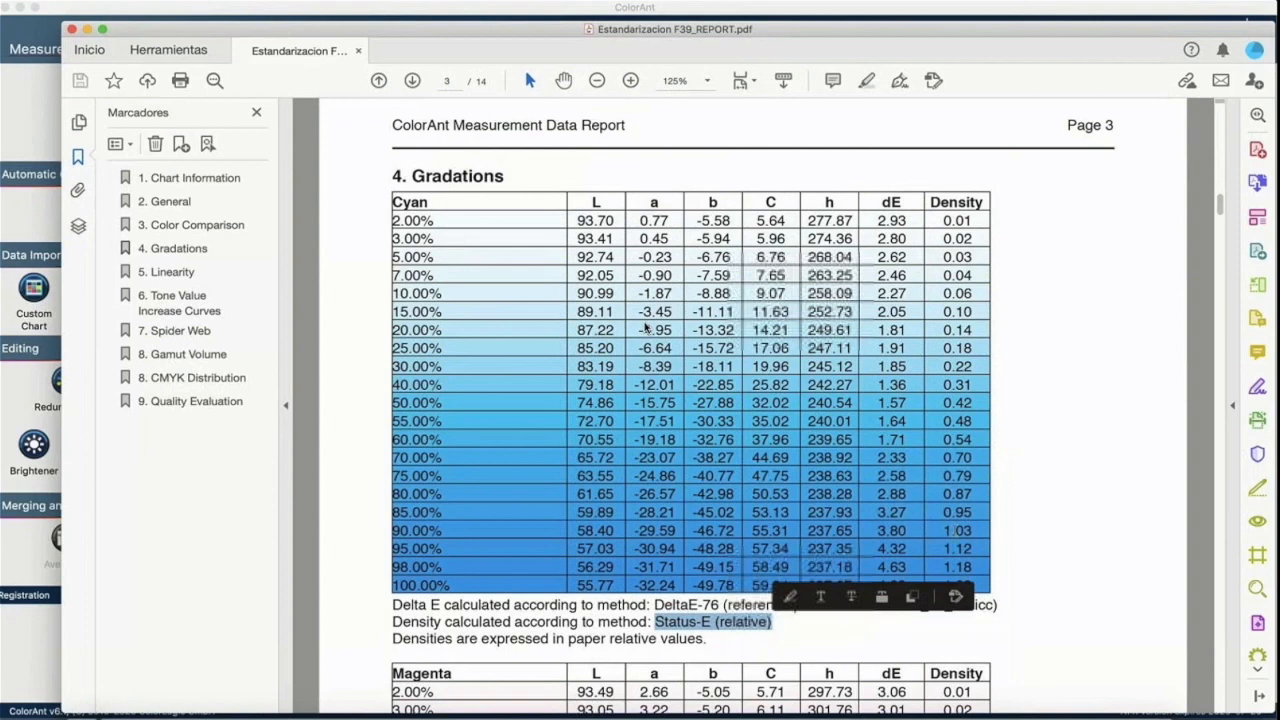
pyautogui.click(1034, 520)
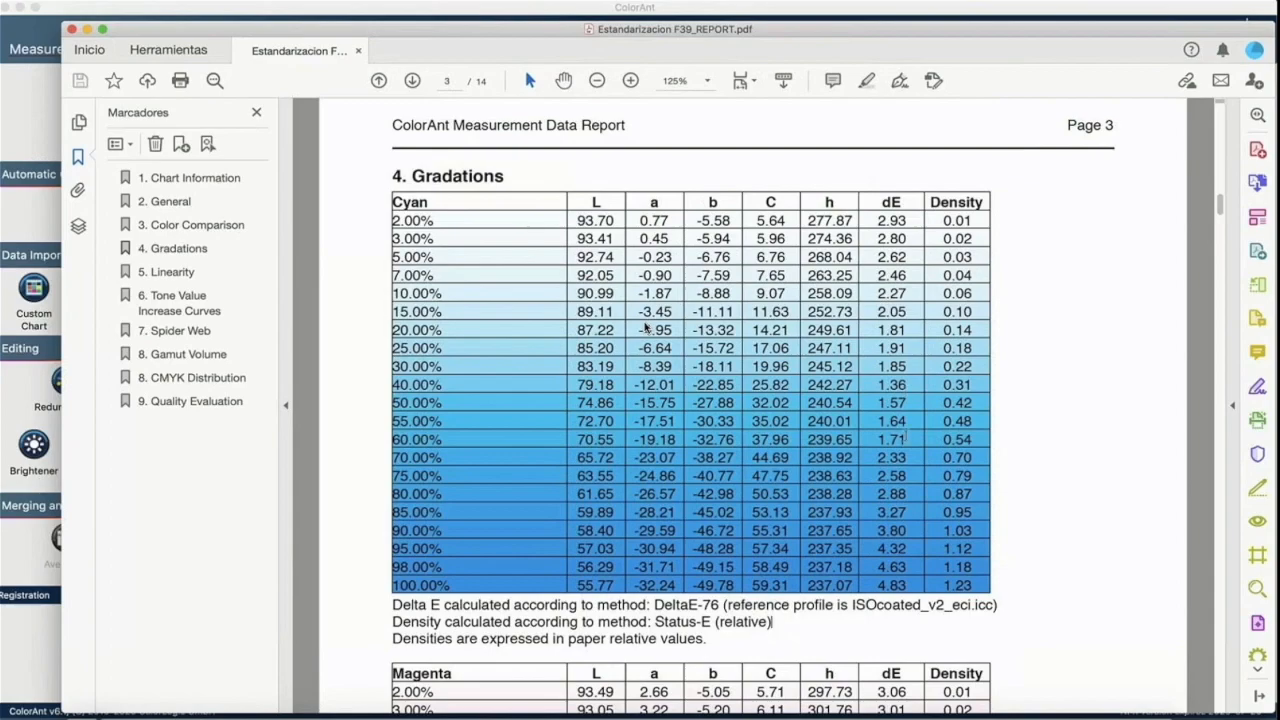
pyautogui.scroll(-3, 646, 327)
pyautogui.scroll(-15, 646, 327)
pyautogui.scroll(-20, 646, 327)
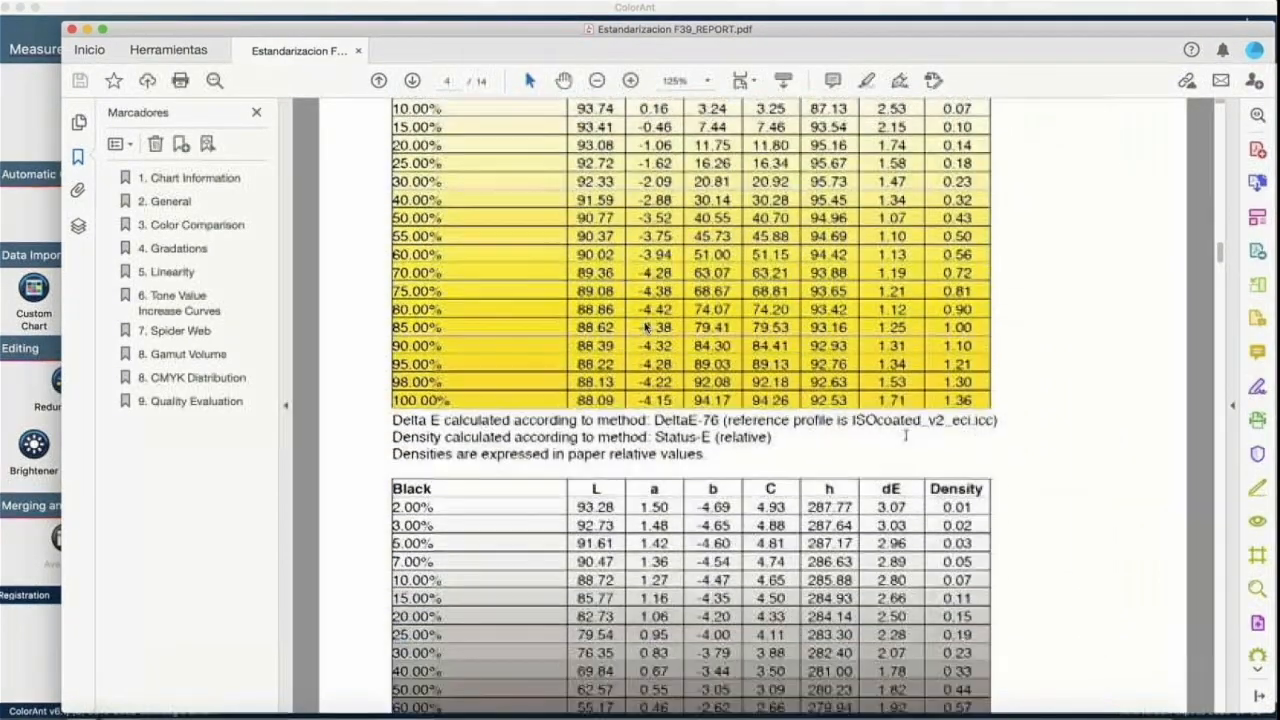
pyautogui.scroll(-9, 646, 327)
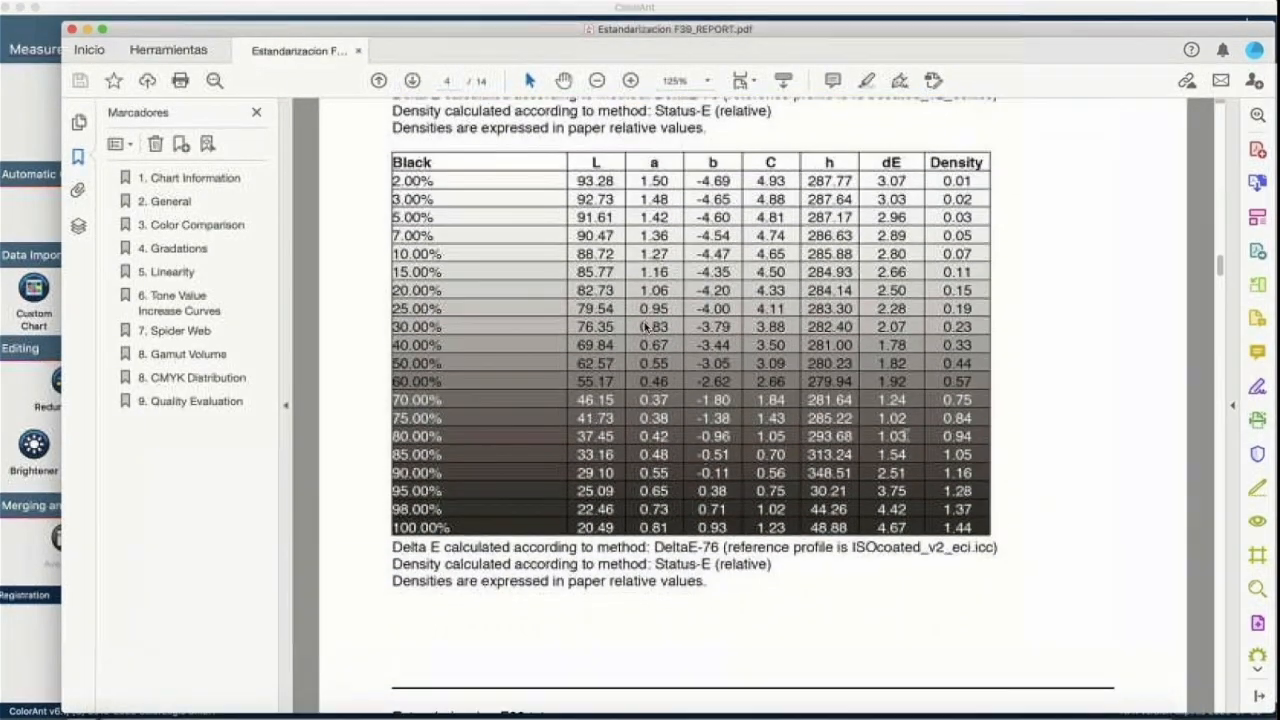
# Step: Examine the Linearity diagram and the linearity tables of the four process colors
pyautogui.scroll(-2, 646, 327)
pyautogui.scroll(-16, 645, 327)
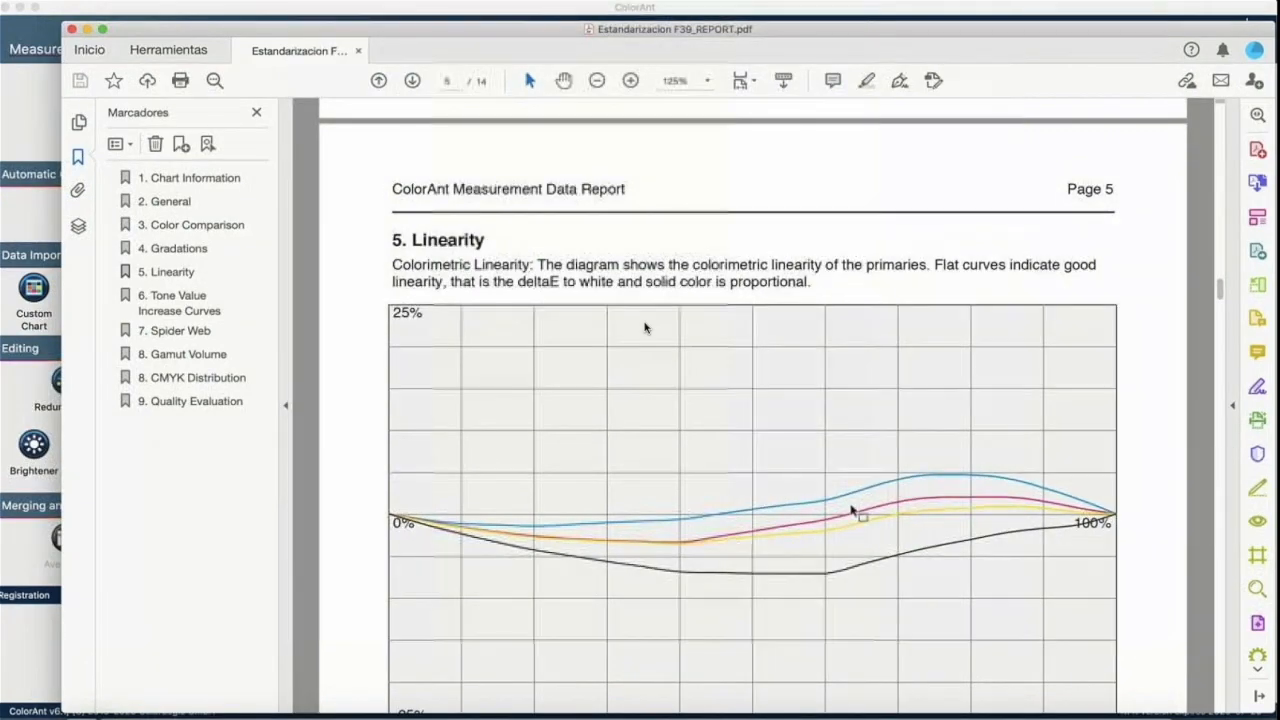
pyautogui.scroll(-10, 644, 327)
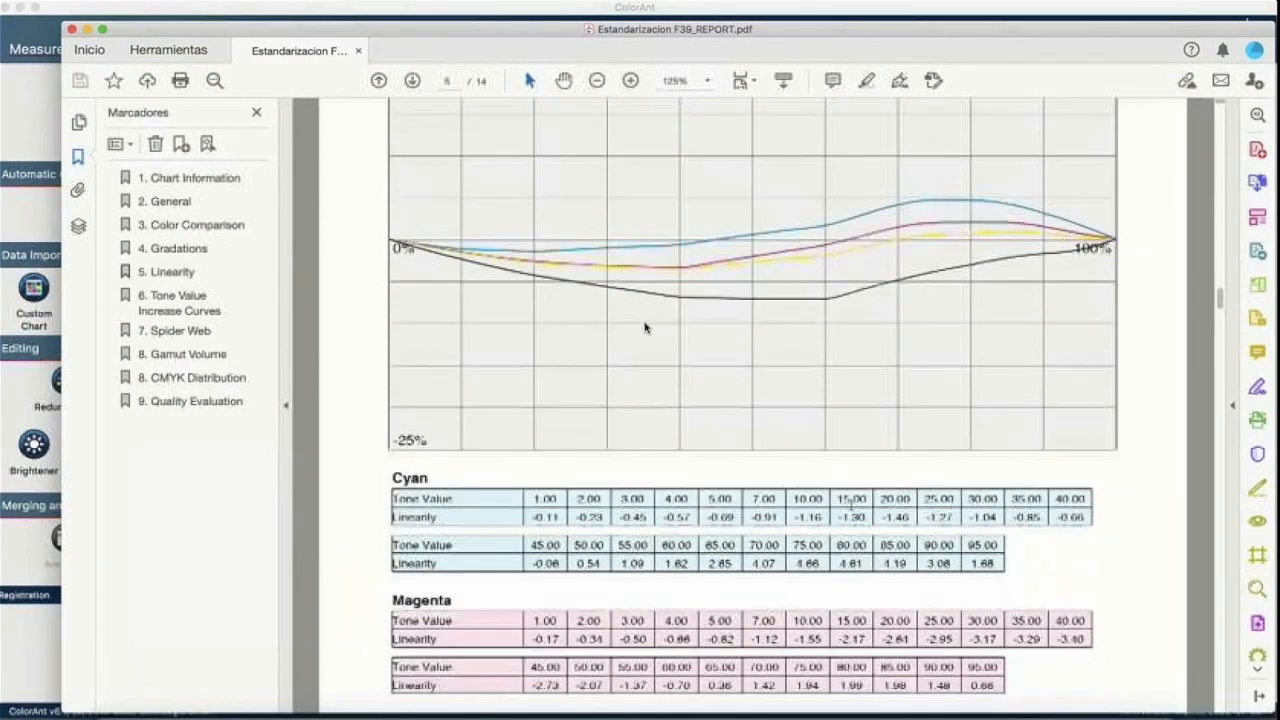
pyautogui.scroll(-1, 851, 506)
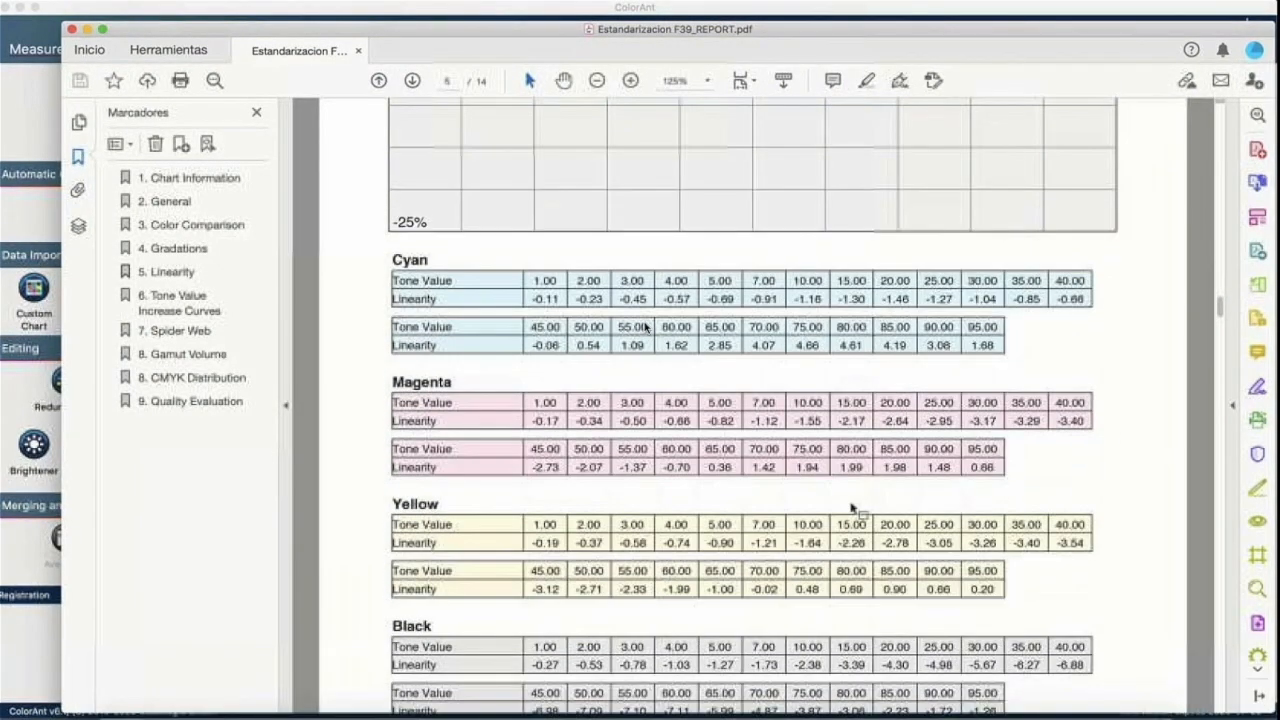
pyautogui.scroll(-10, 851, 506)
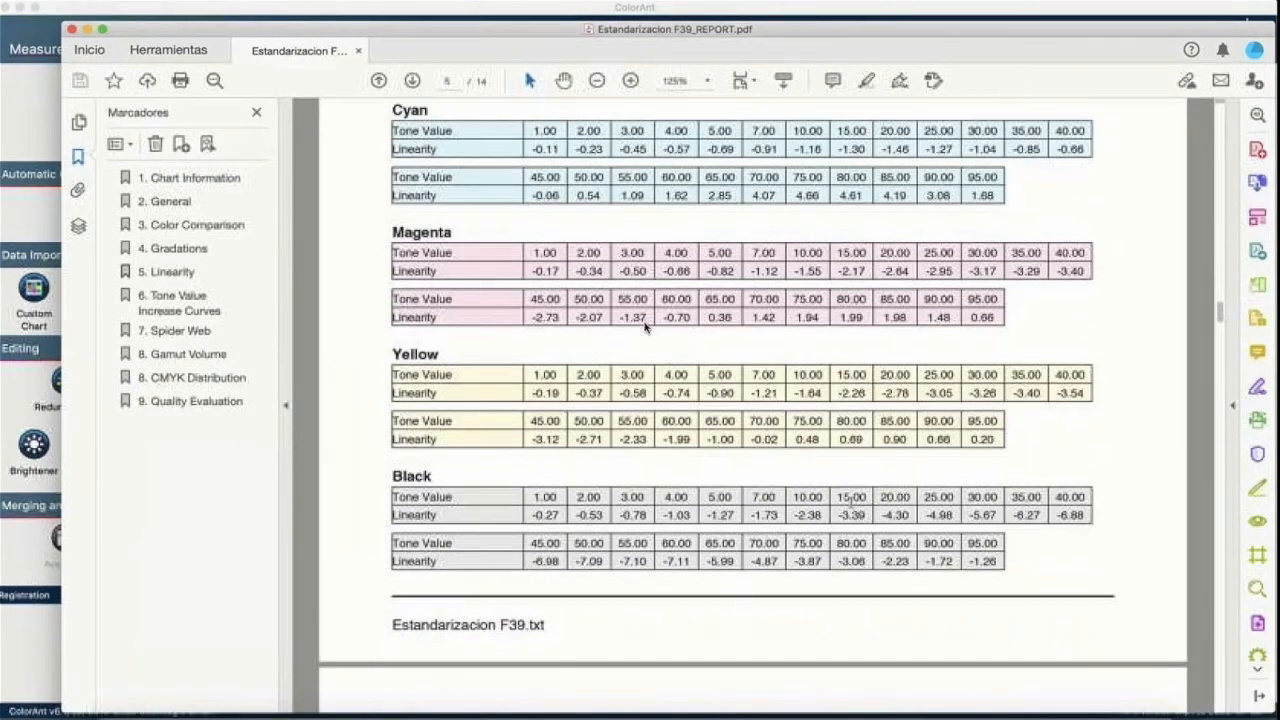
# Step: Examine the Tone Value Increase Curves and compare the cyan curve and table values with the chosen profile
pyautogui.scroll(-10, 851, 506)
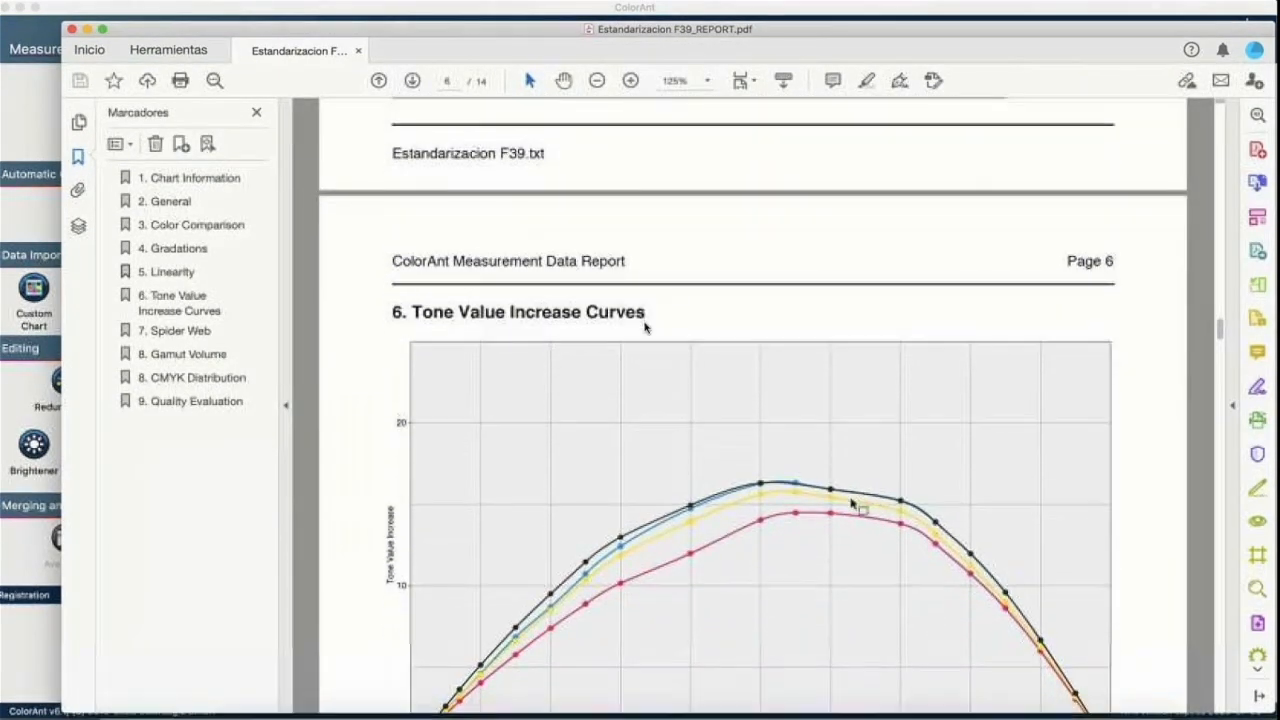
pyautogui.scroll(-2, 851, 506)
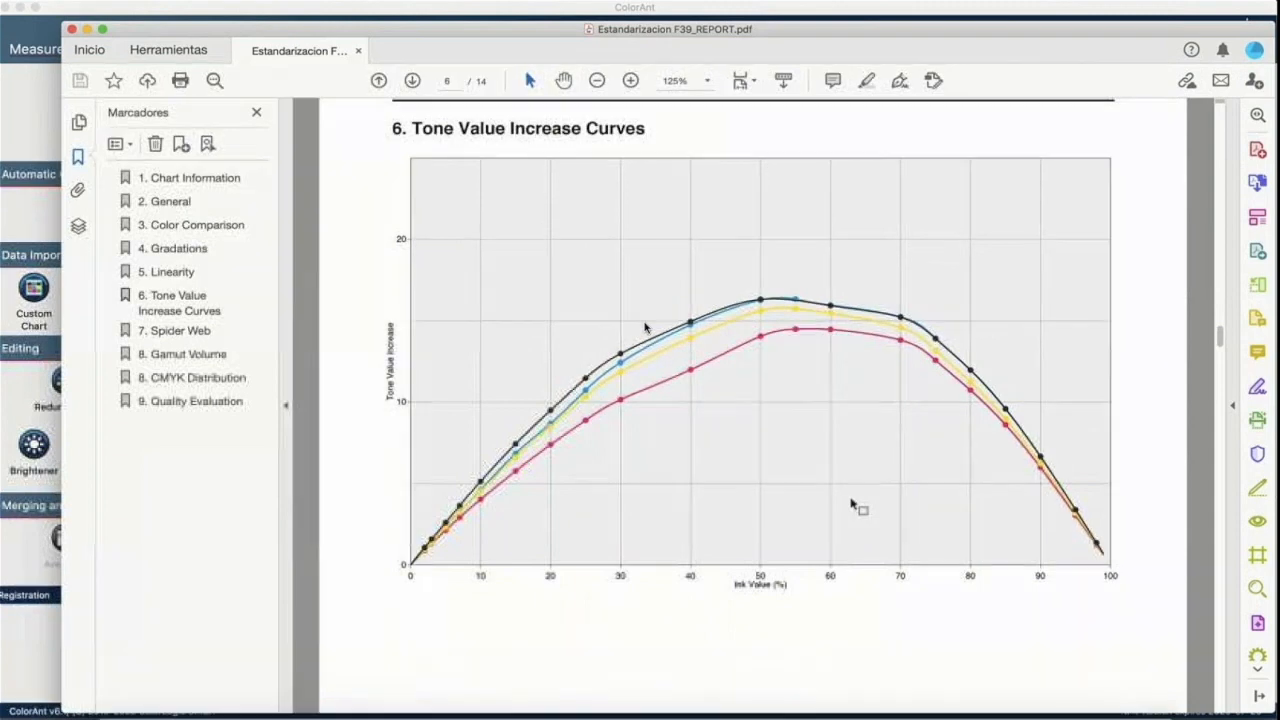
pyautogui.scroll(-12, 851, 506)
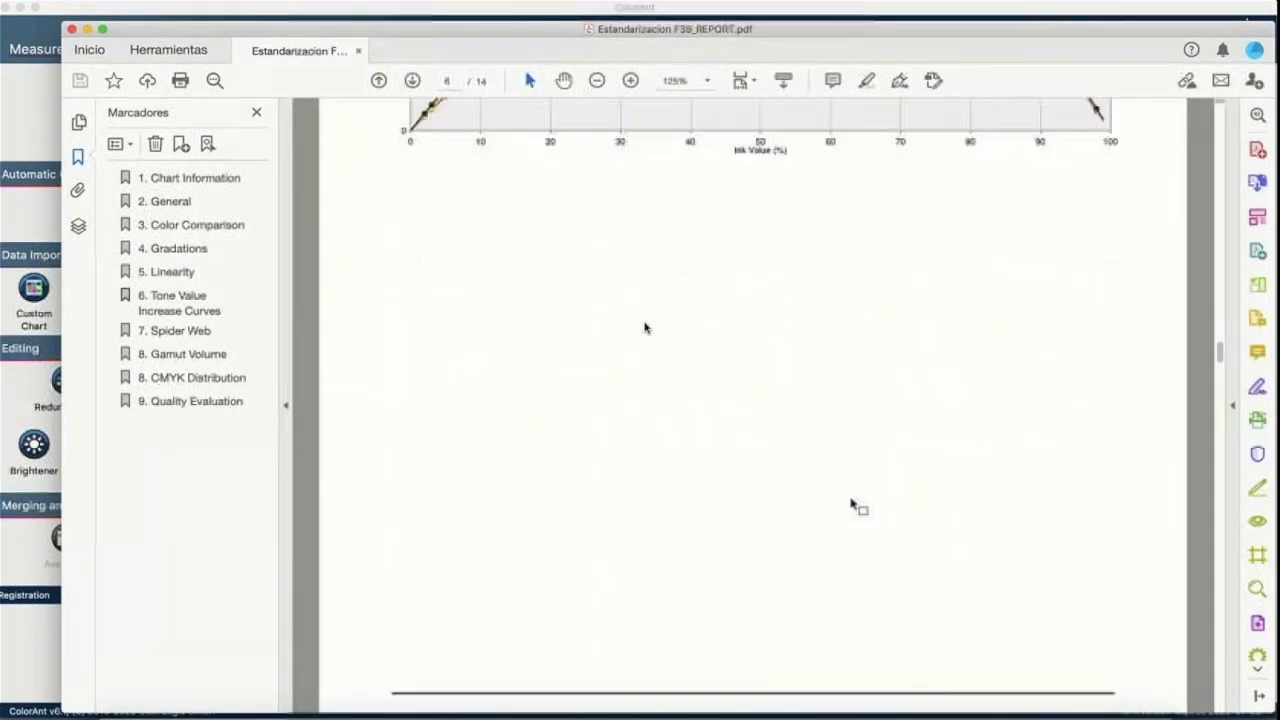
pyautogui.scroll(-8, 851, 506)
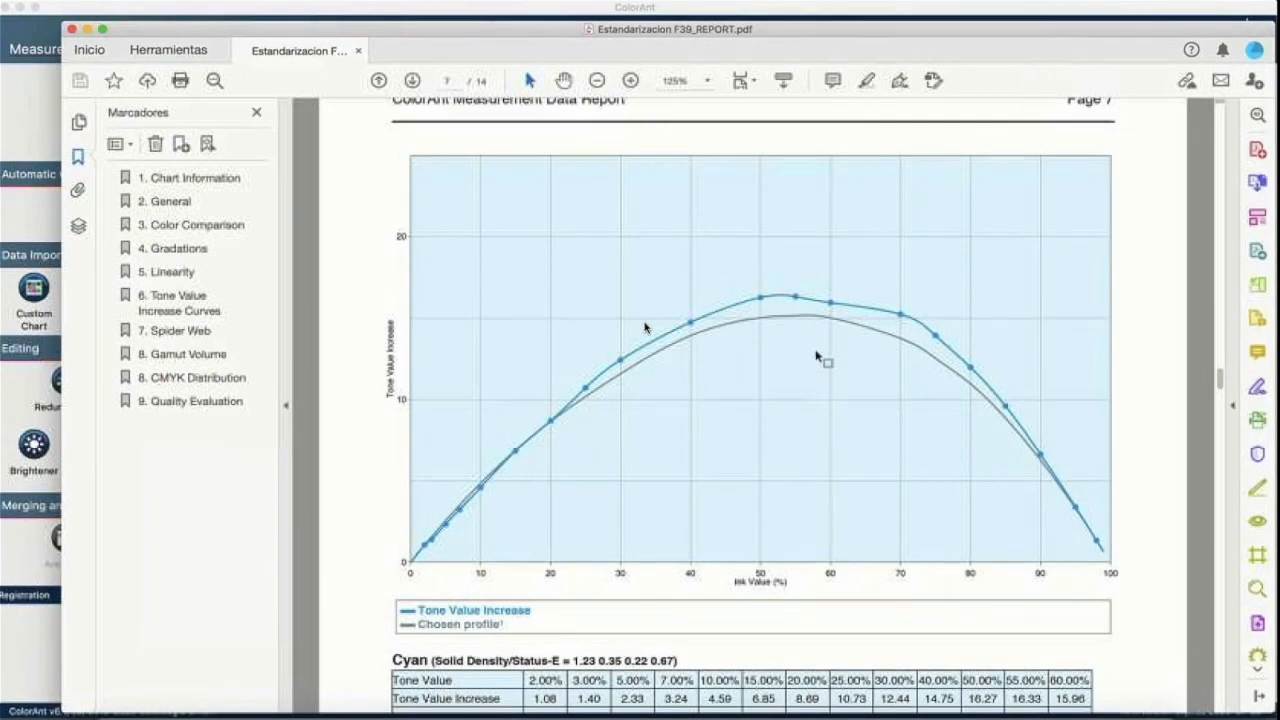
pyautogui.scroll(-5, 645, 327)
pyautogui.scroll(-3, 645, 327)
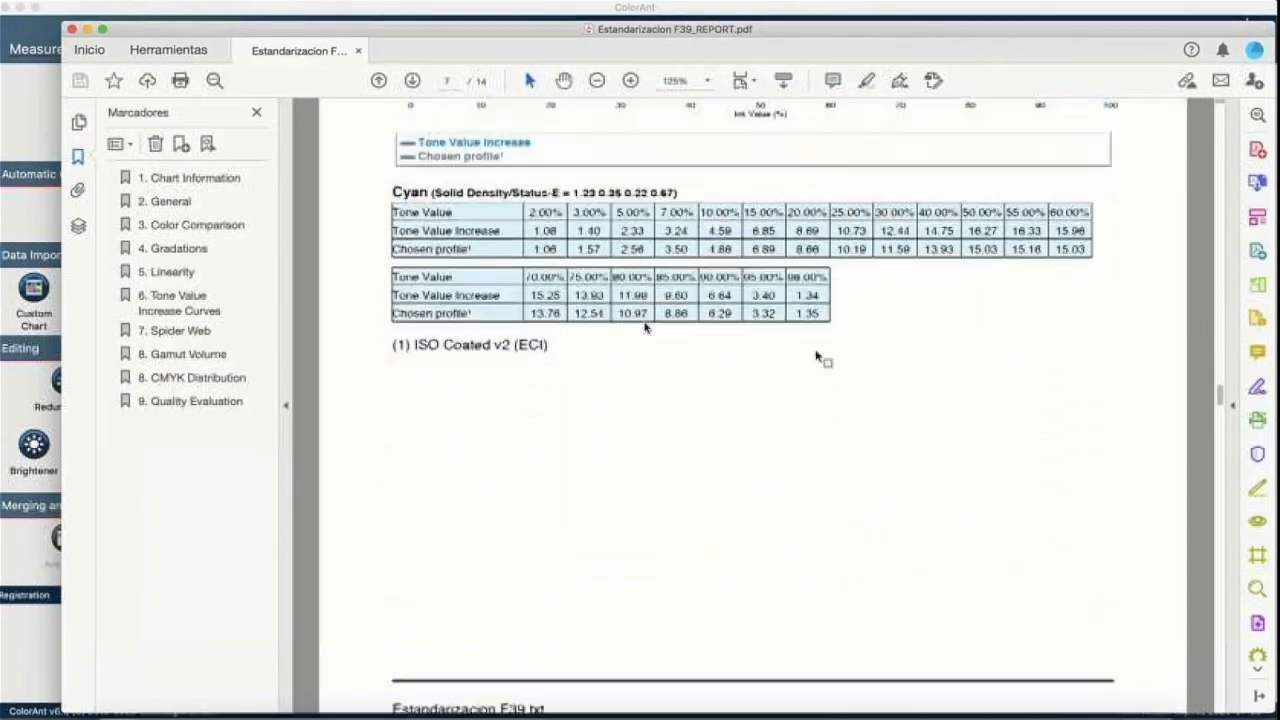
pyautogui.scroll(1, 645, 327)
pyautogui.scroll(5, 645, 327)
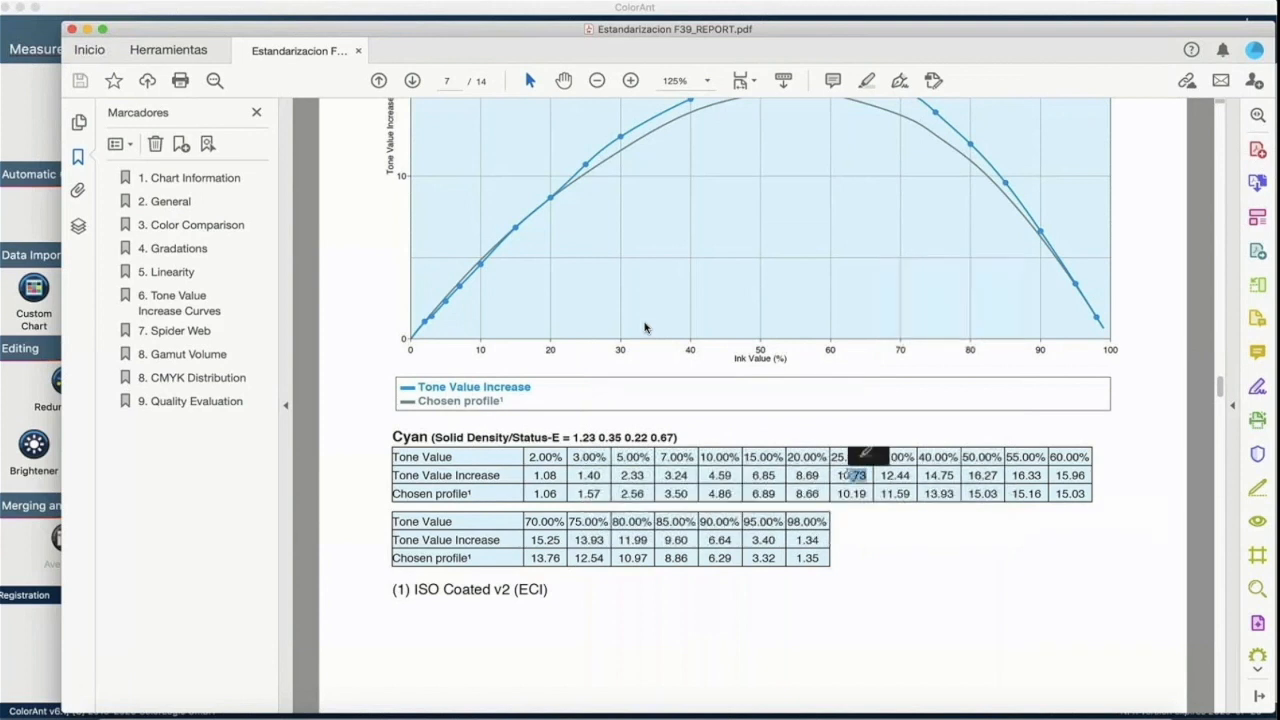
# Step: Compare the cyan tone value increase at 40% with the chosen profile, and review the magenta and yellow tone value increase curves and tables
pyautogui.moveTo(953, 475); pyautogui.dragTo(924, 476)
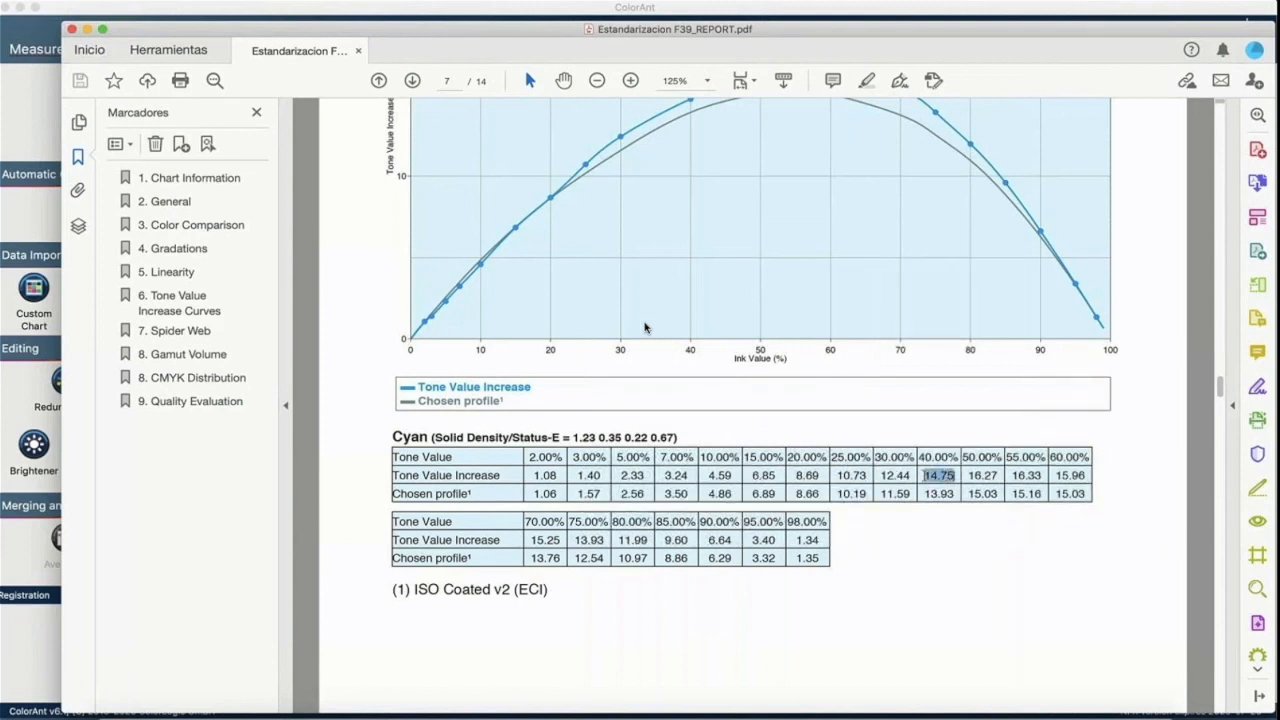
pyautogui.moveTo(952, 494); pyautogui.dragTo(924, 494)
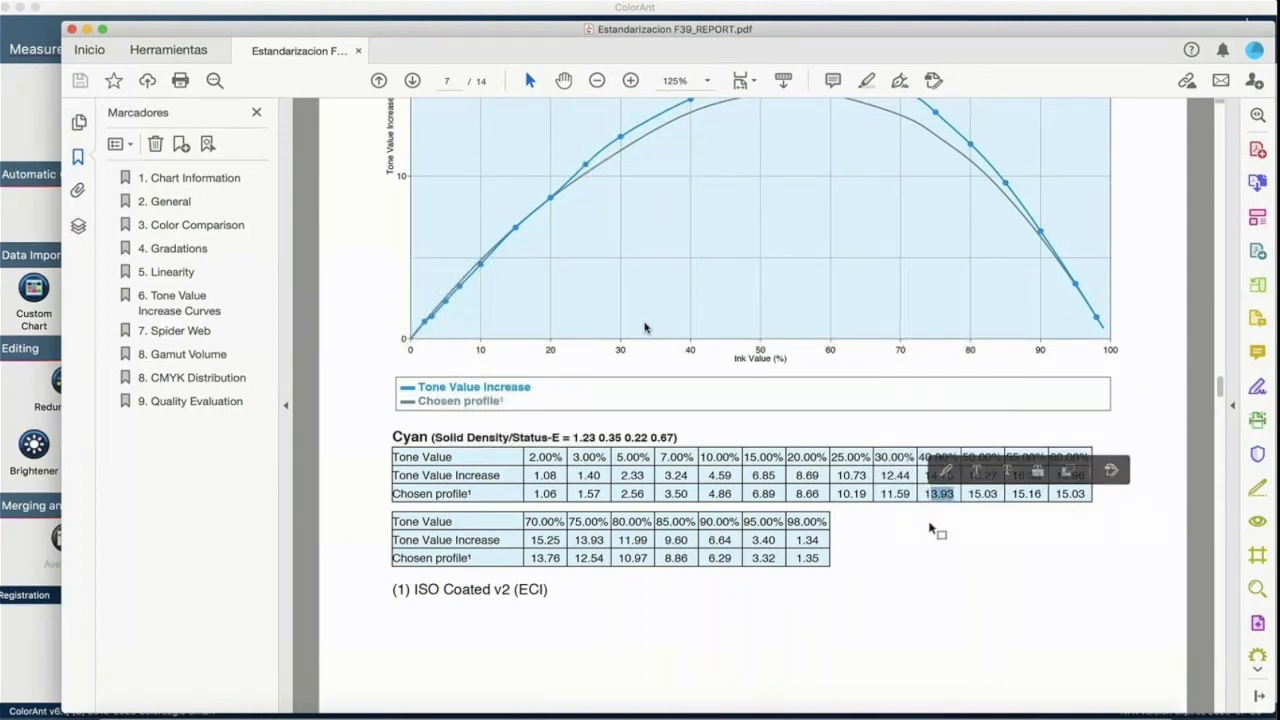
pyautogui.scroll(-8, 930, 530)
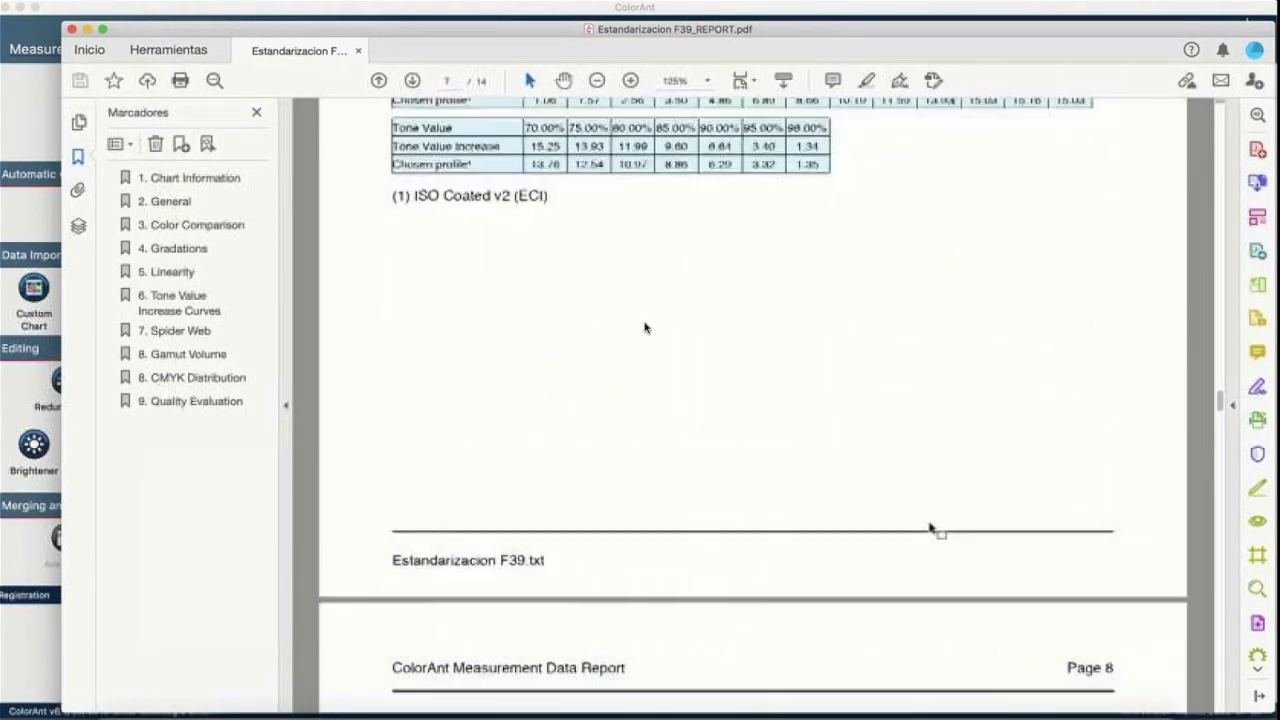
pyautogui.scroll(-15, 930, 530)
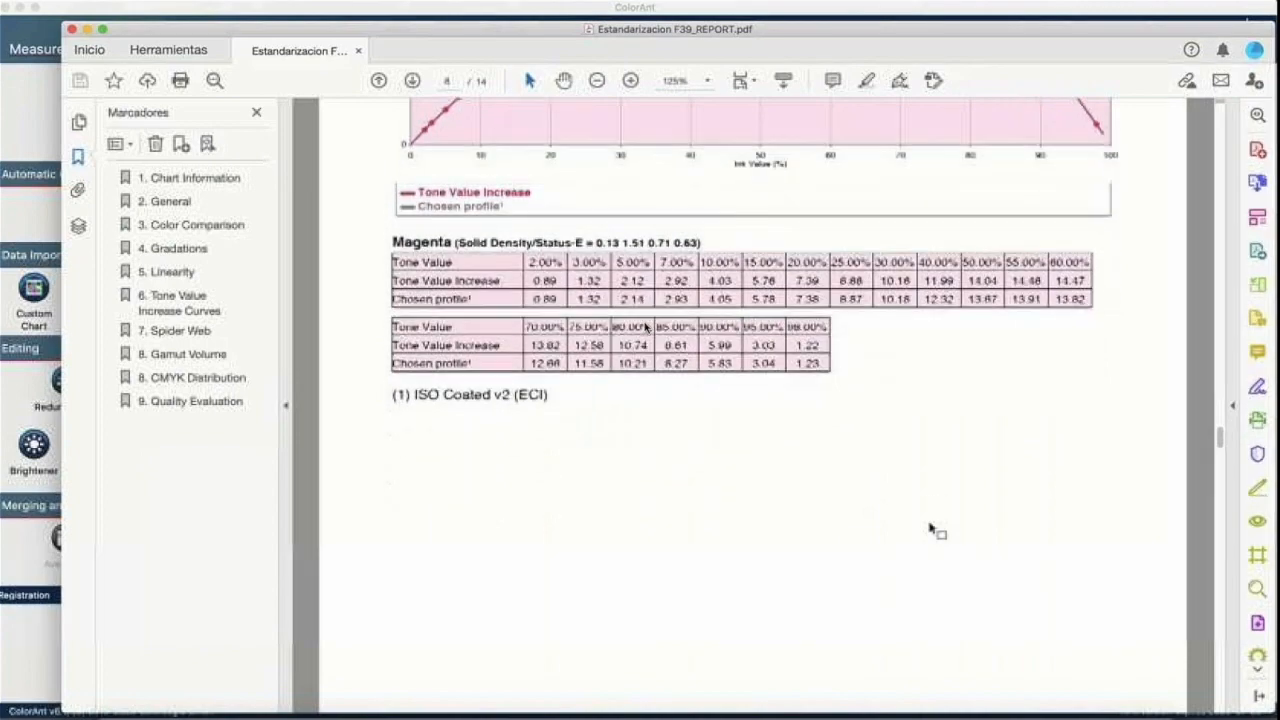
pyautogui.scroll(-13, 930, 530)
pyautogui.scroll(-2, 930, 528)
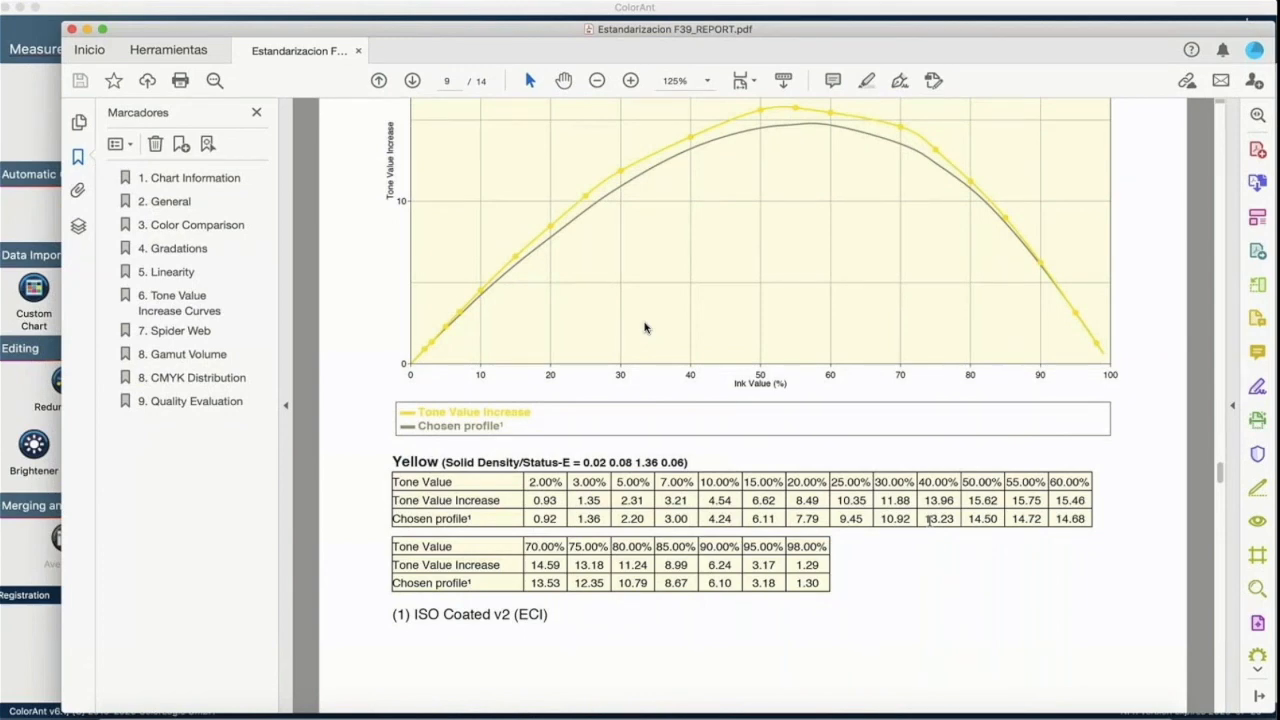
pyautogui.scroll(5, 866, 342)
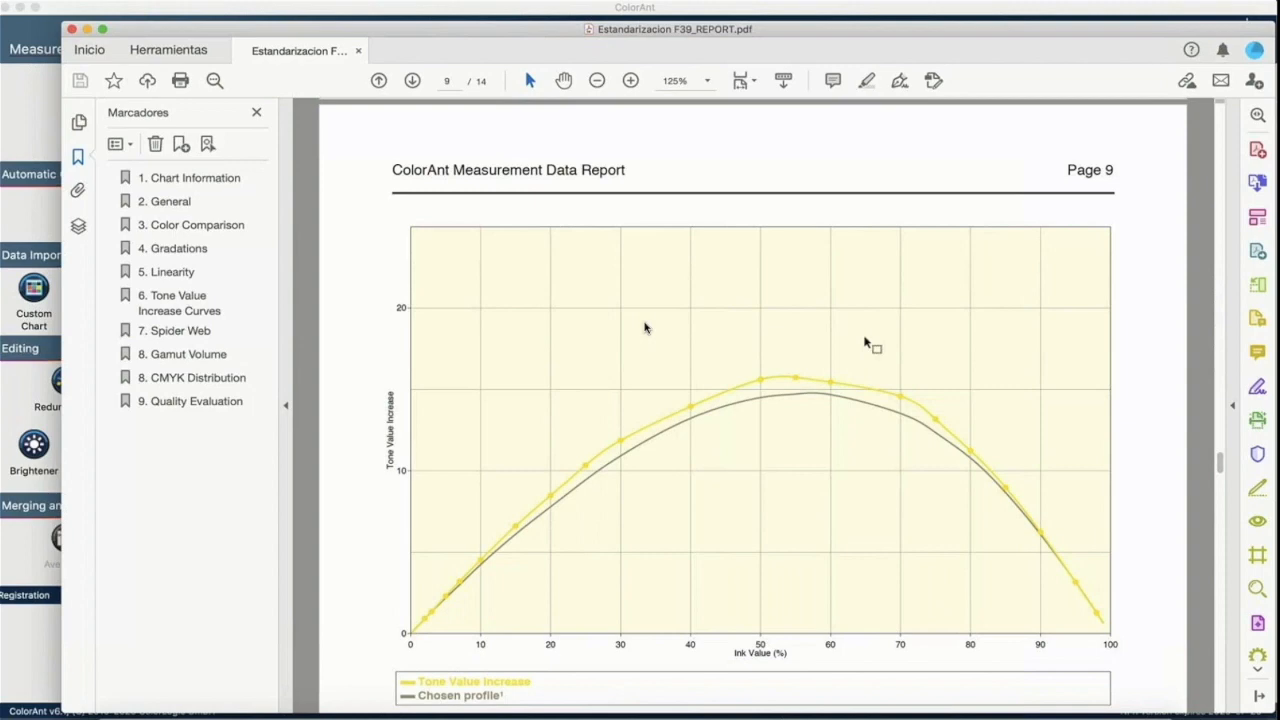
pyautogui.scroll(4, 645, 327)
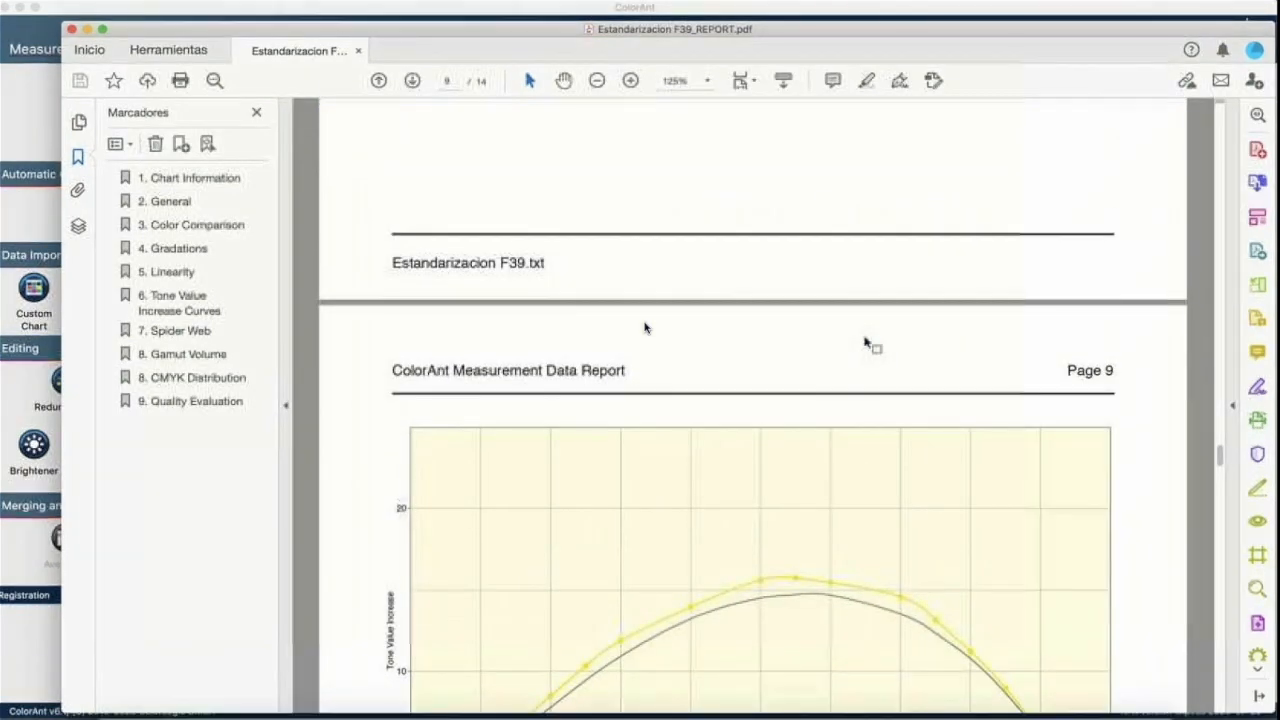
pyautogui.scroll(-6, 645, 327)
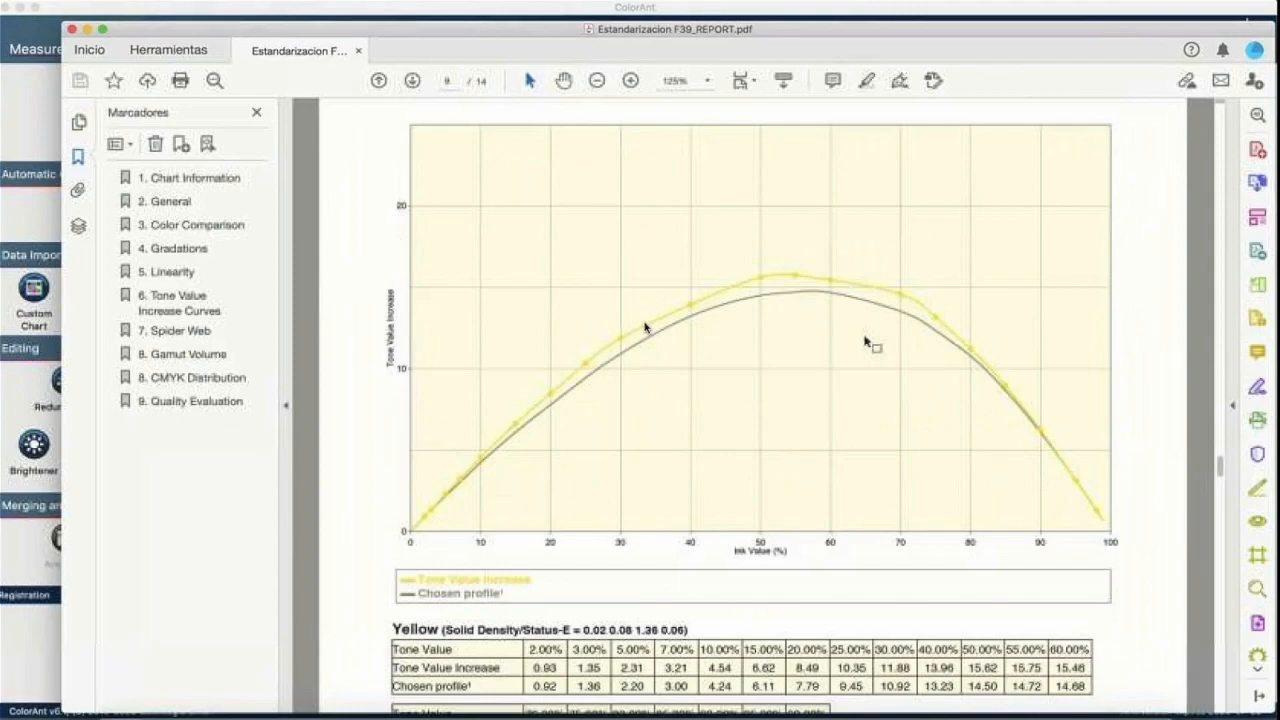
# Step: Return to the Color Comparison section and check the dE values of the paper white, full primaries and secondaries against ISO Coated v2
pyautogui.scroll(20, 645, 327)
pyautogui.scroll(20, 645, 327)
pyautogui.scroll(20, 645, 327)
pyautogui.scroll(20, 645, 327)
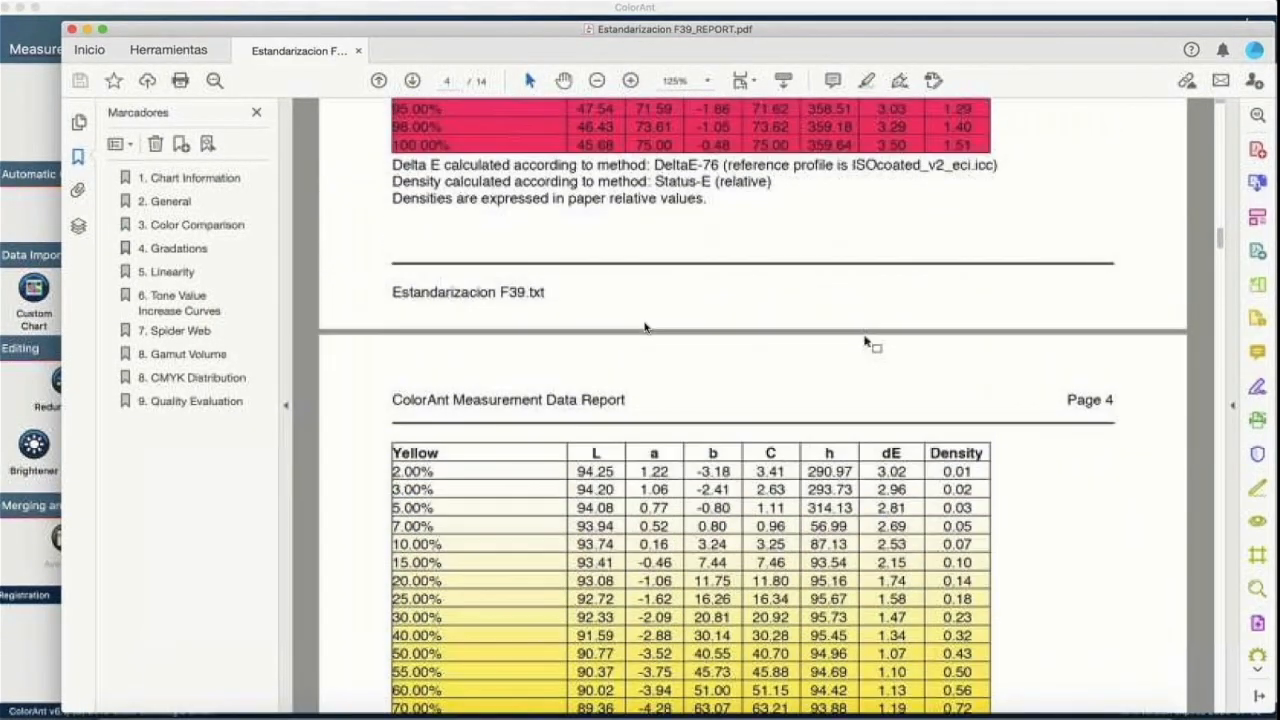
pyautogui.scroll(15, 645, 327)
pyautogui.scroll(20, 645, 327)
pyautogui.scroll(15, 645, 327)
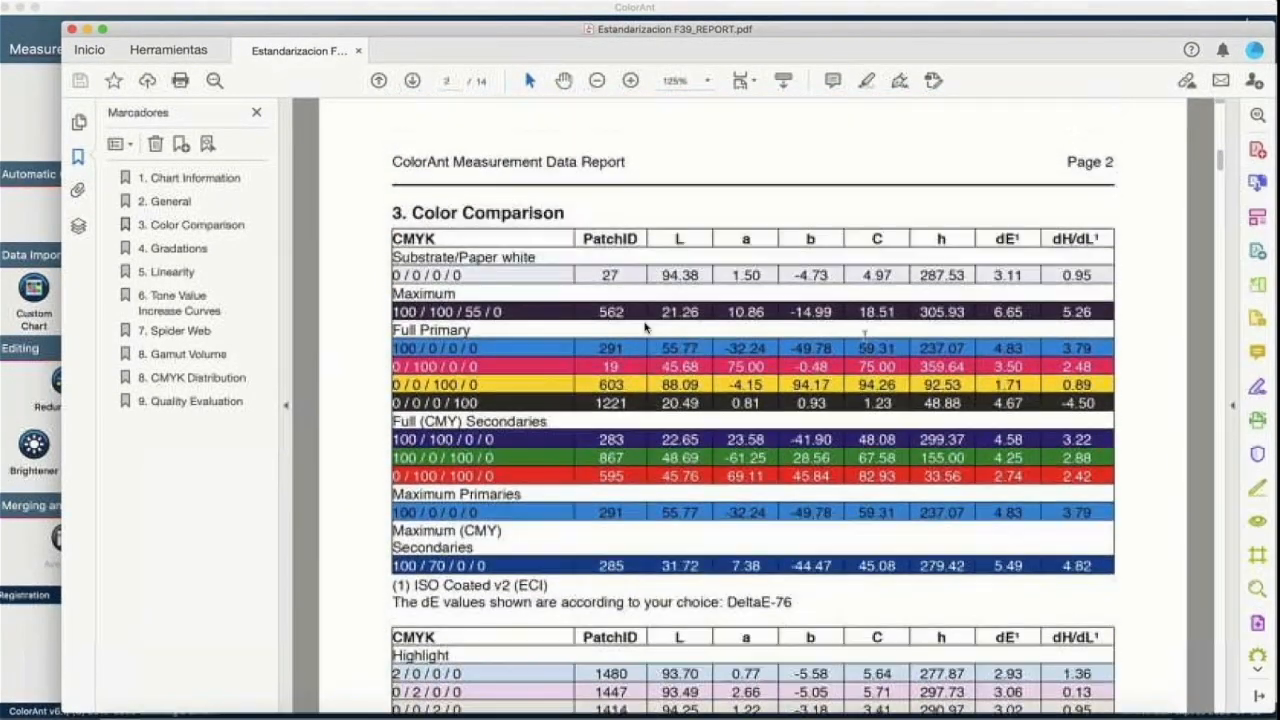
pyautogui.scroll(3, 645, 327)
pyautogui.moveTo(994, 301); pyautogui.dragTo(1026, 304)
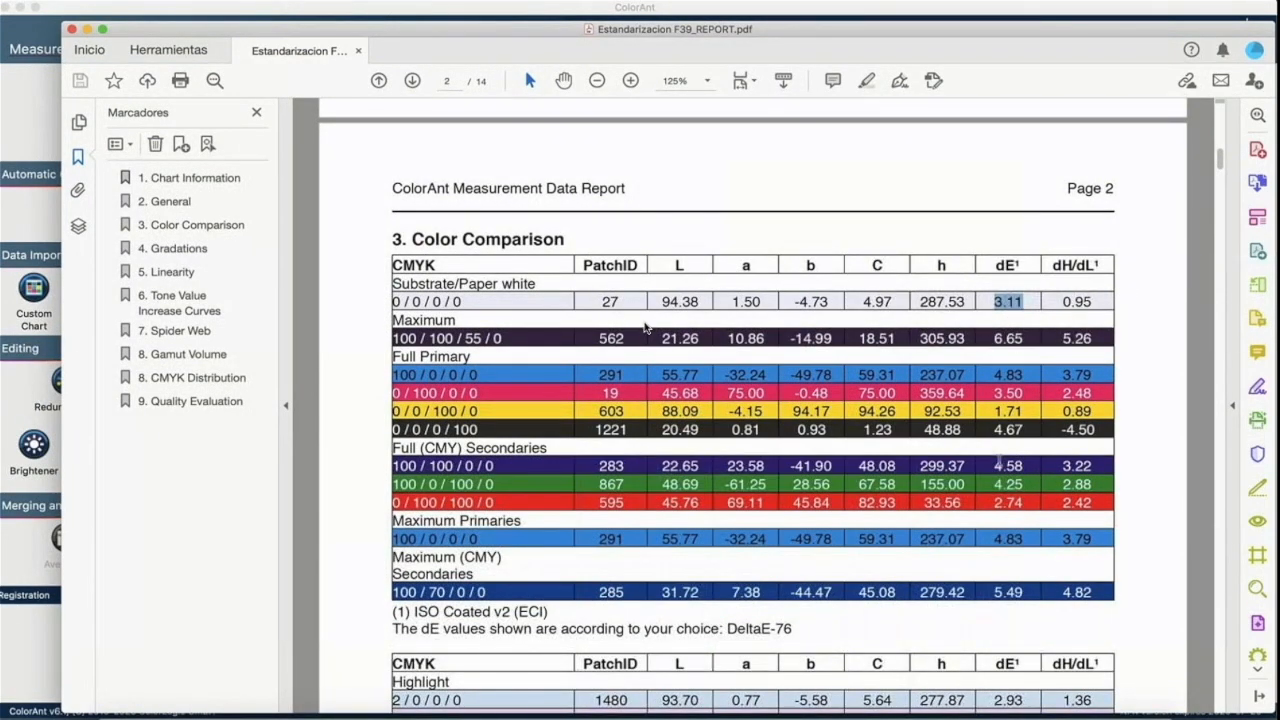
pyautogui.scroll(-3, 999, 462)
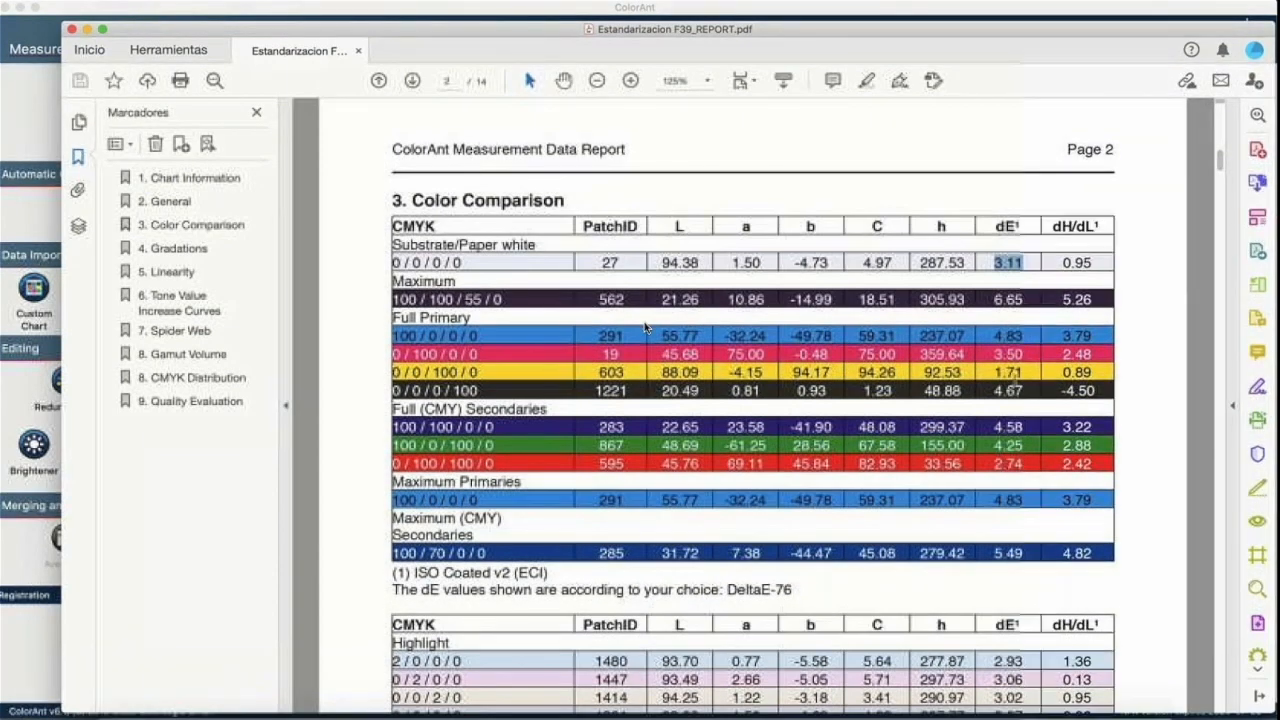
pyautogui.click(645, 328)
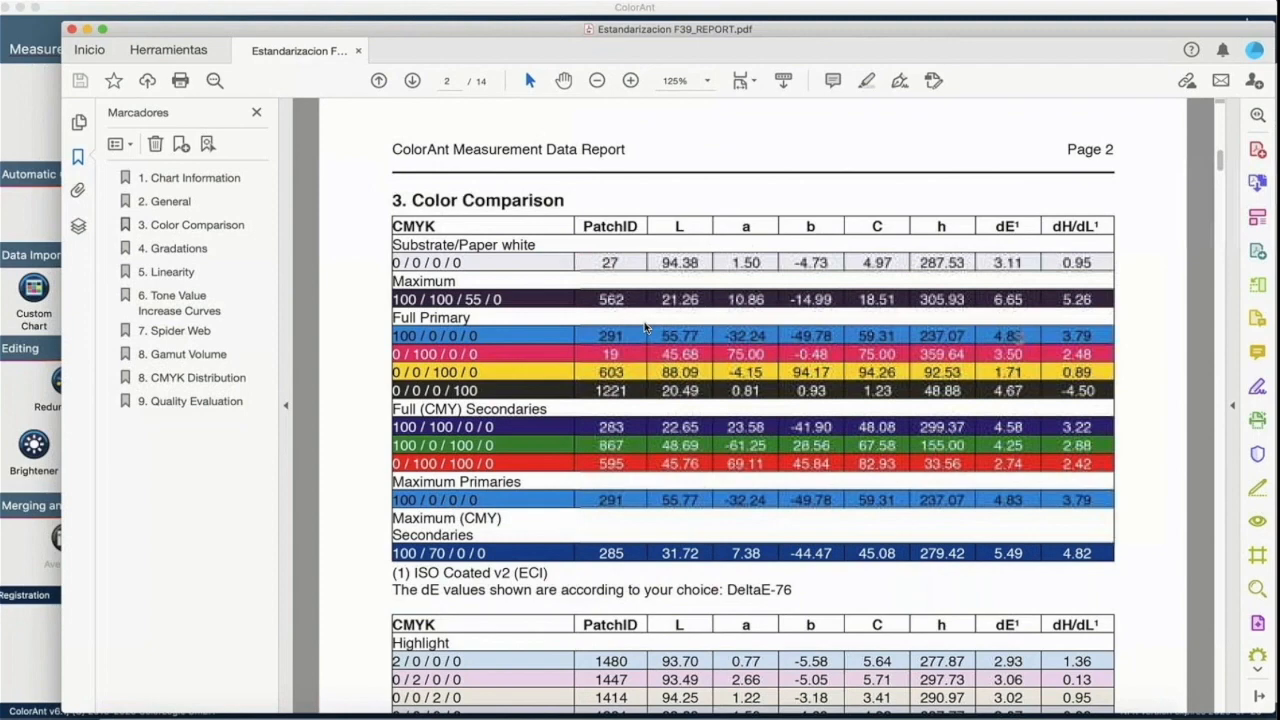
pyautogui.scroll(-2, 645, 328)
pyautogui.scroll(-1, 645, 328)
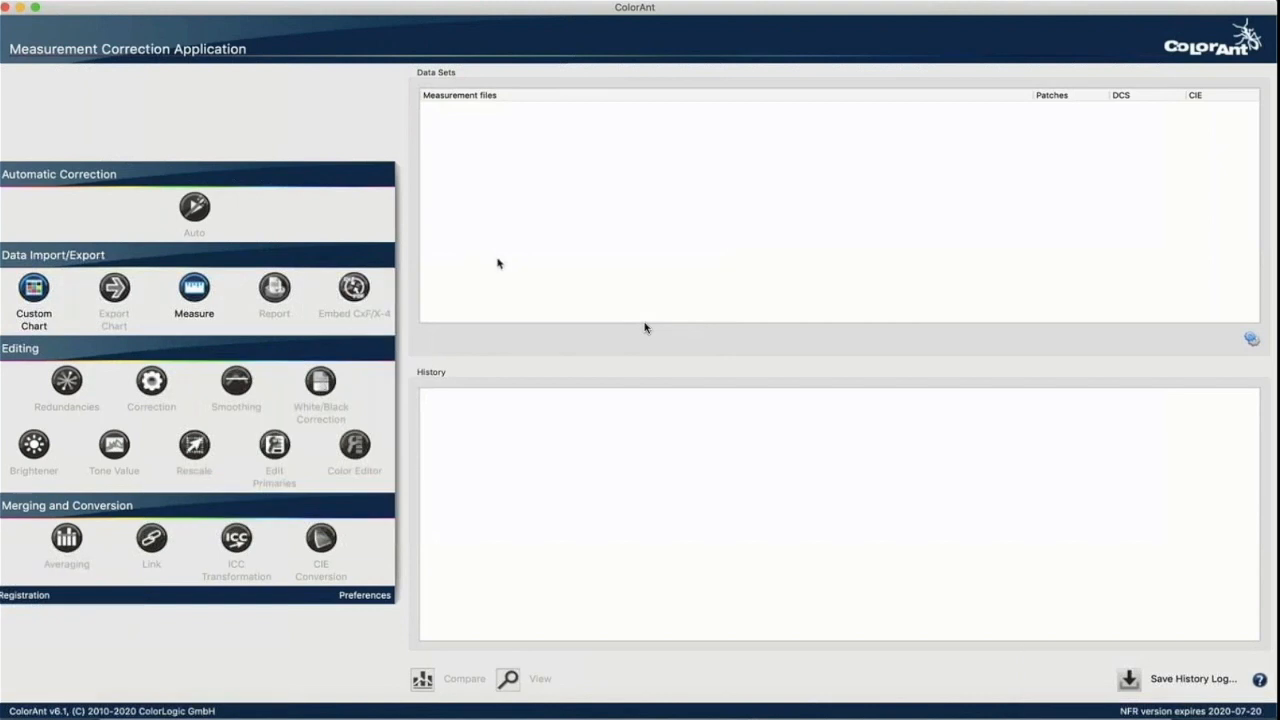
# Step: Load the measurement files CMYK-1.txt, CMYK-2.txt, CMYK-3.txt and CMYK-4.txt from the Promedio folder in 08.- Otras funciones into ColorAnt
pyautogui.click(150, 1)
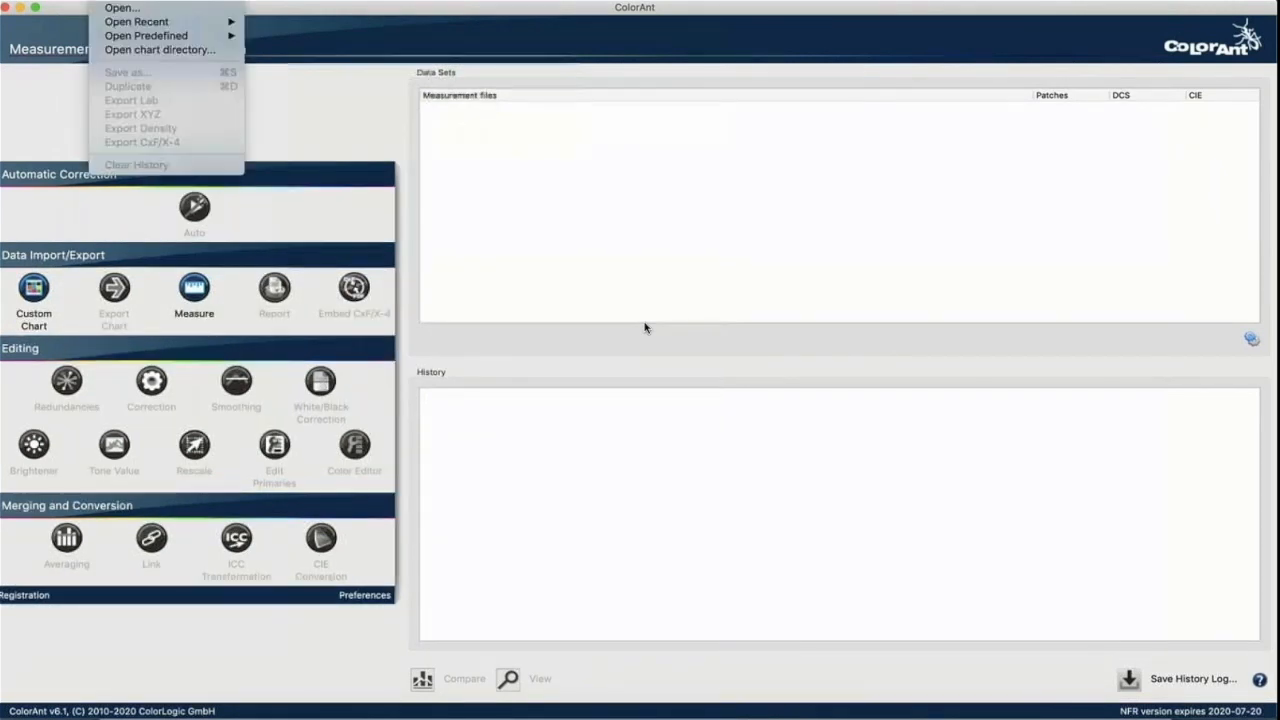
pyautogui.click(113, 7)
pyautogui.click(620, 134)
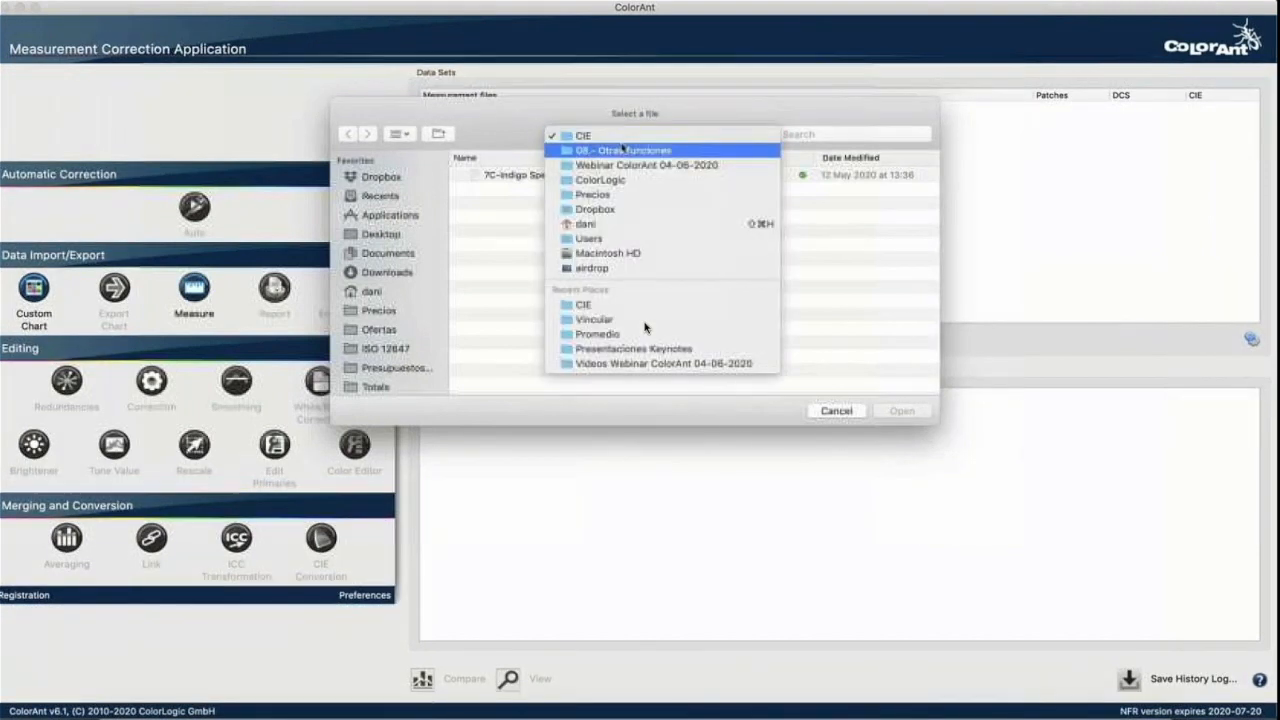
pyautogui.click(622, 150)
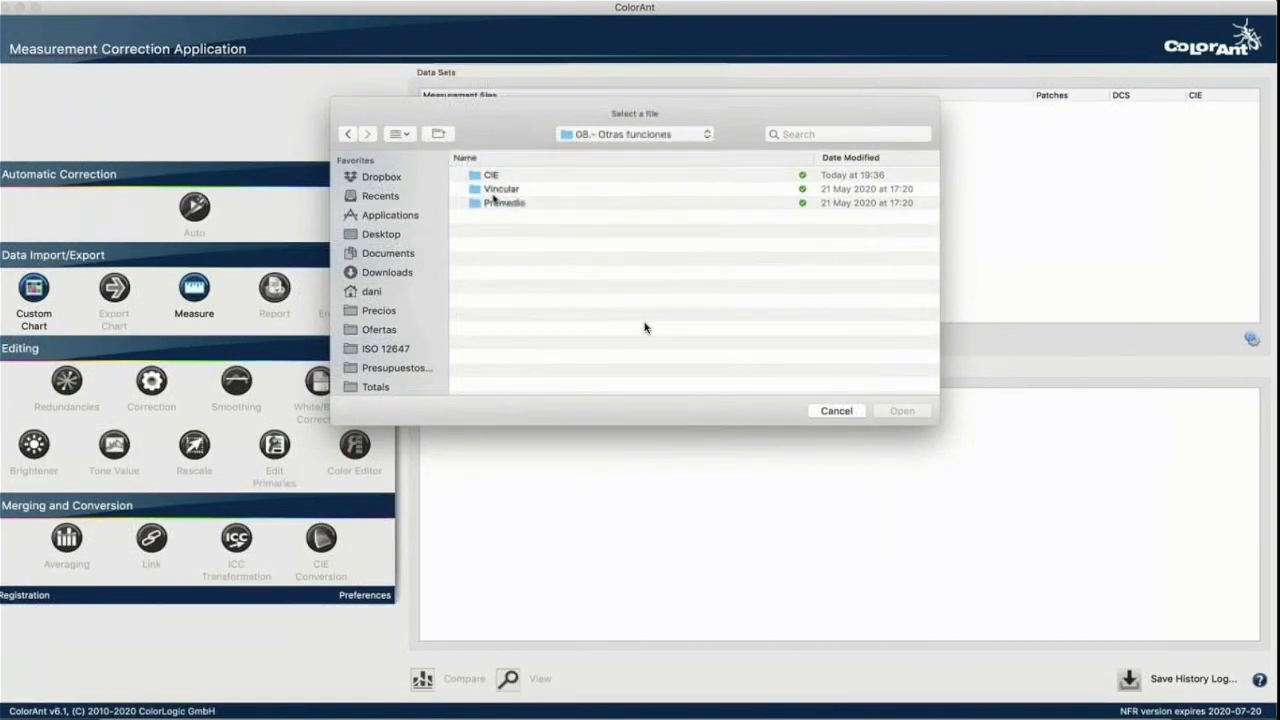
pyautogui.doubleClick(507, 204)
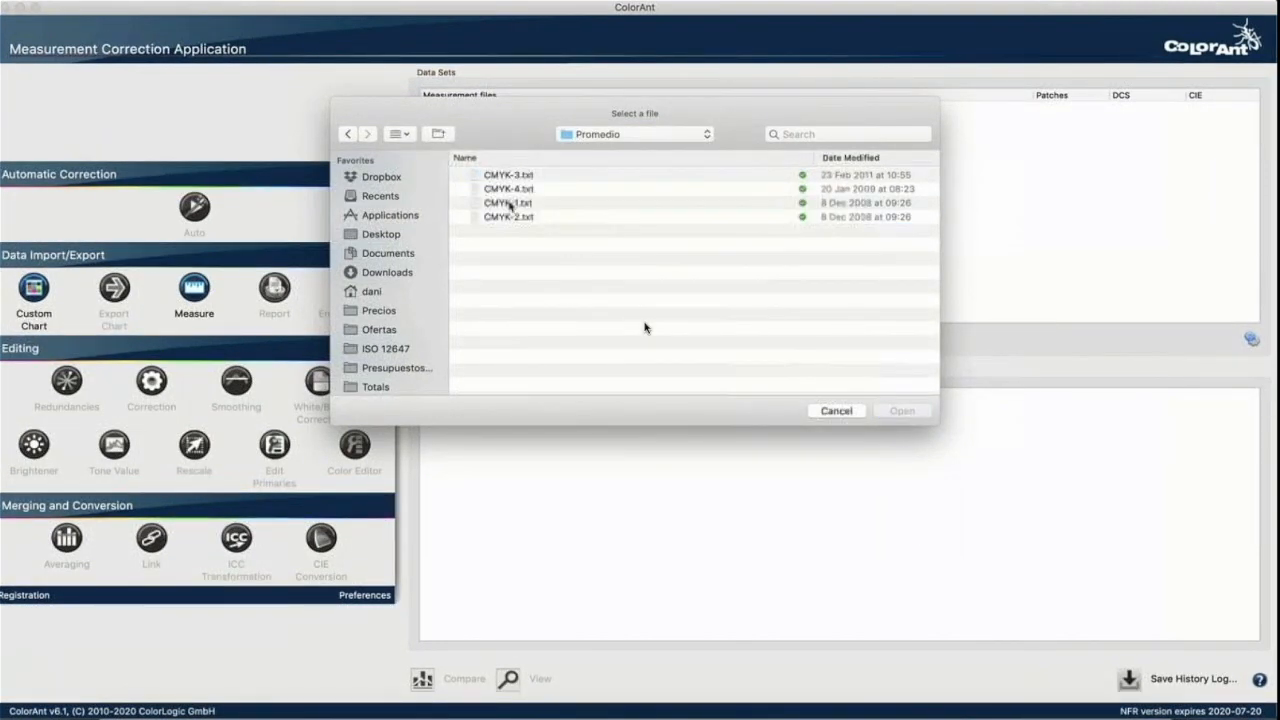
pyautogui.click(520, 175)
pyautogui.keyDown('shift'); pyautogui.click(520, 216); pyautogui.keyUp('shift')
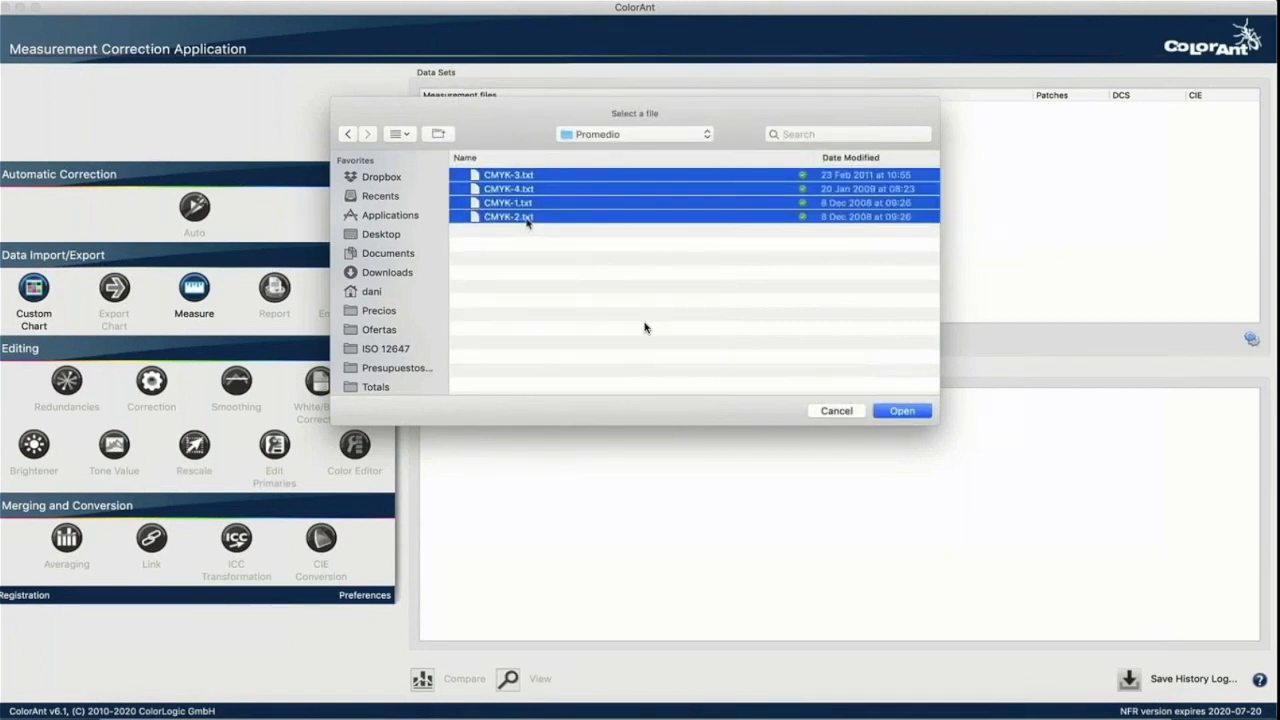
pyautogui.click(893, 411)
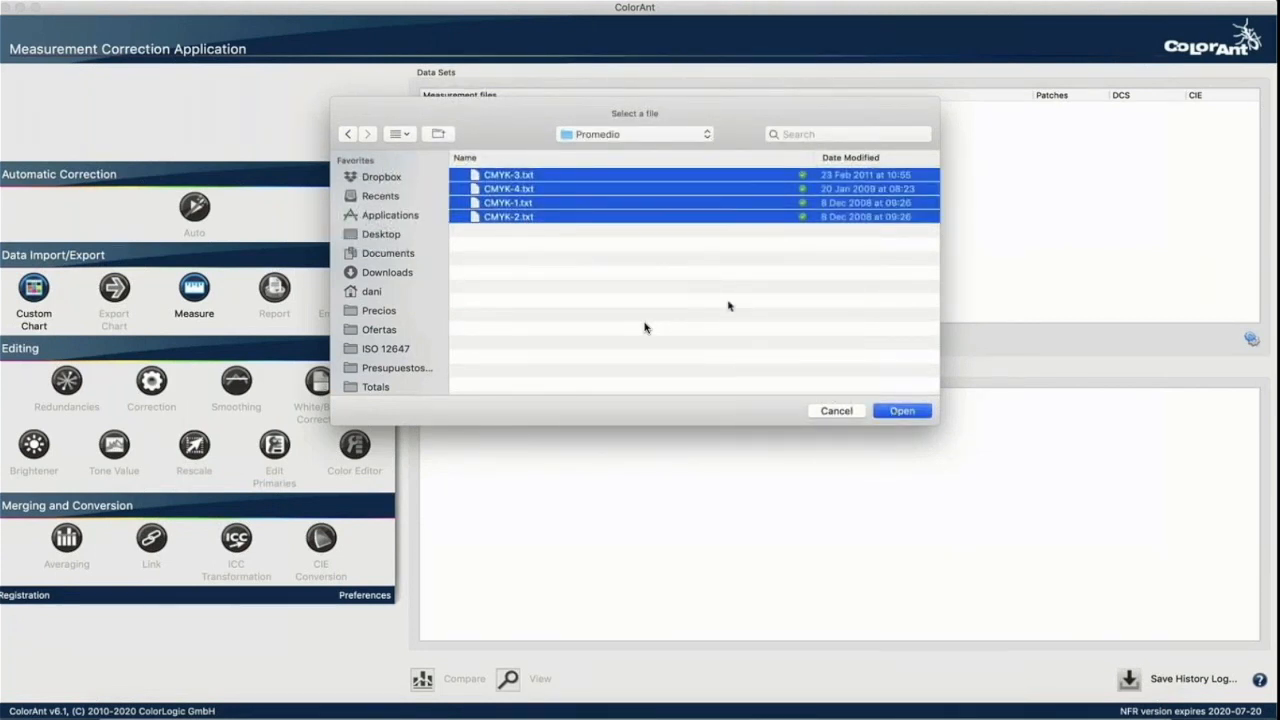
# Step: View the 2D patch charts of CMYK-2.txt, CMYK-1.txt, CMYK-4.txt and CMYK-3.txt one after another
pyautogui.click(594, 229)
pyautogui.click(471, 150)
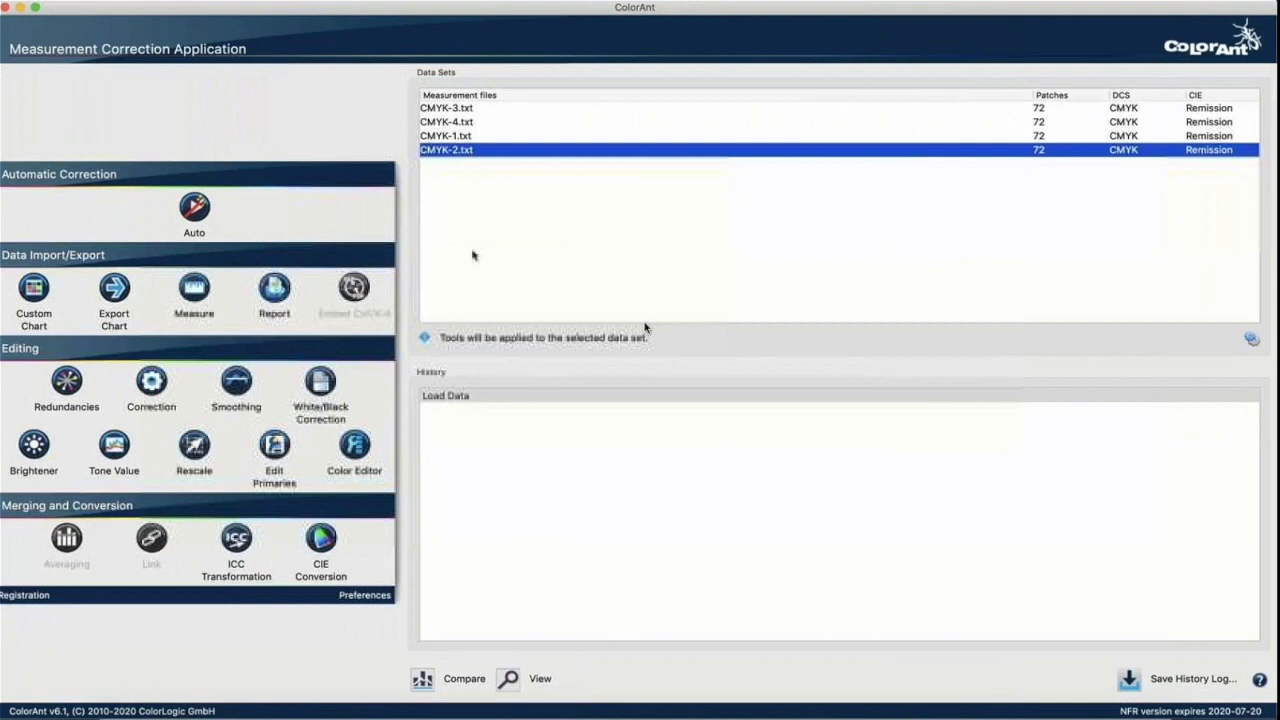
pyautogui.click(508, 679)
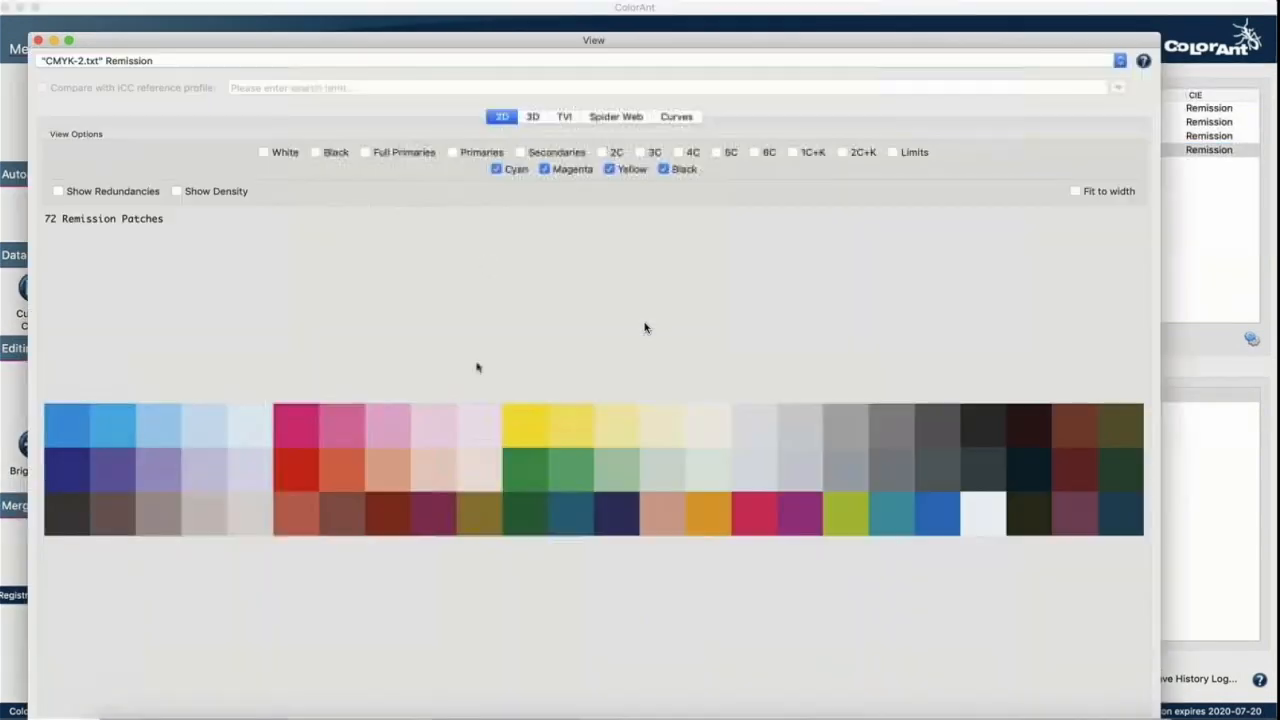
pyautogui.click(517, 62)
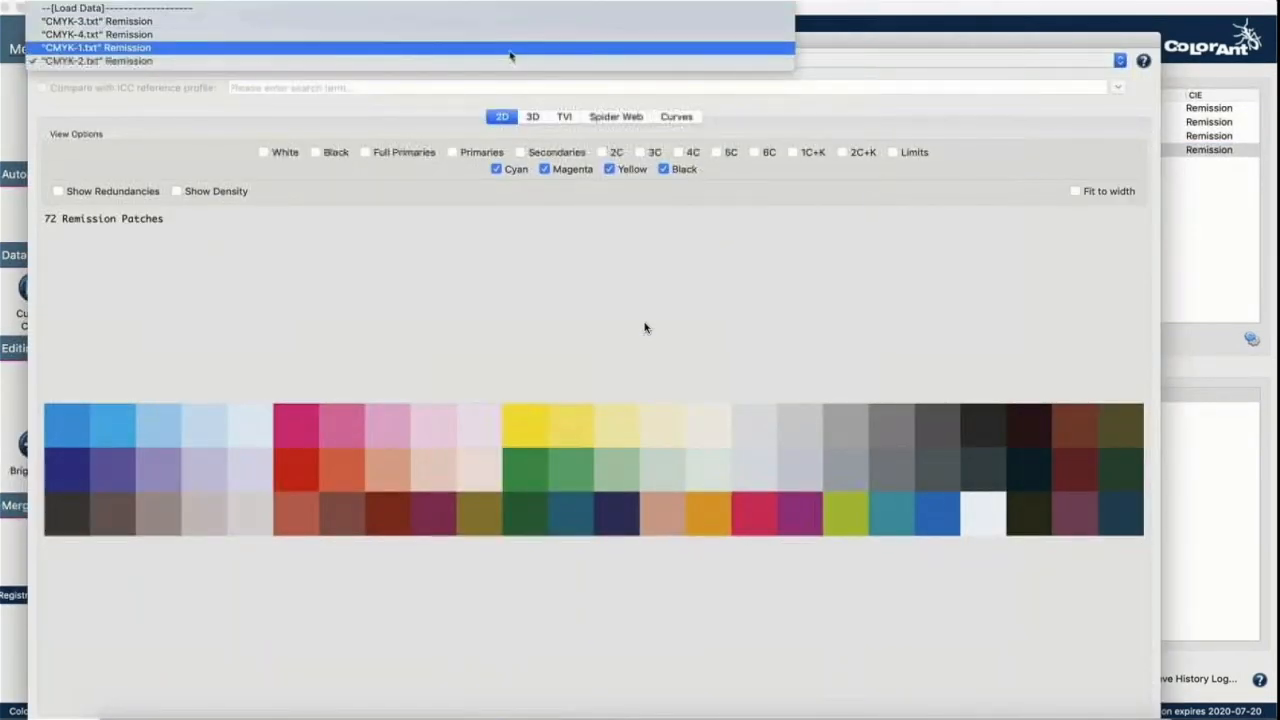
pyautogui.click(510, 48)
pyautogui.click(508, 58)
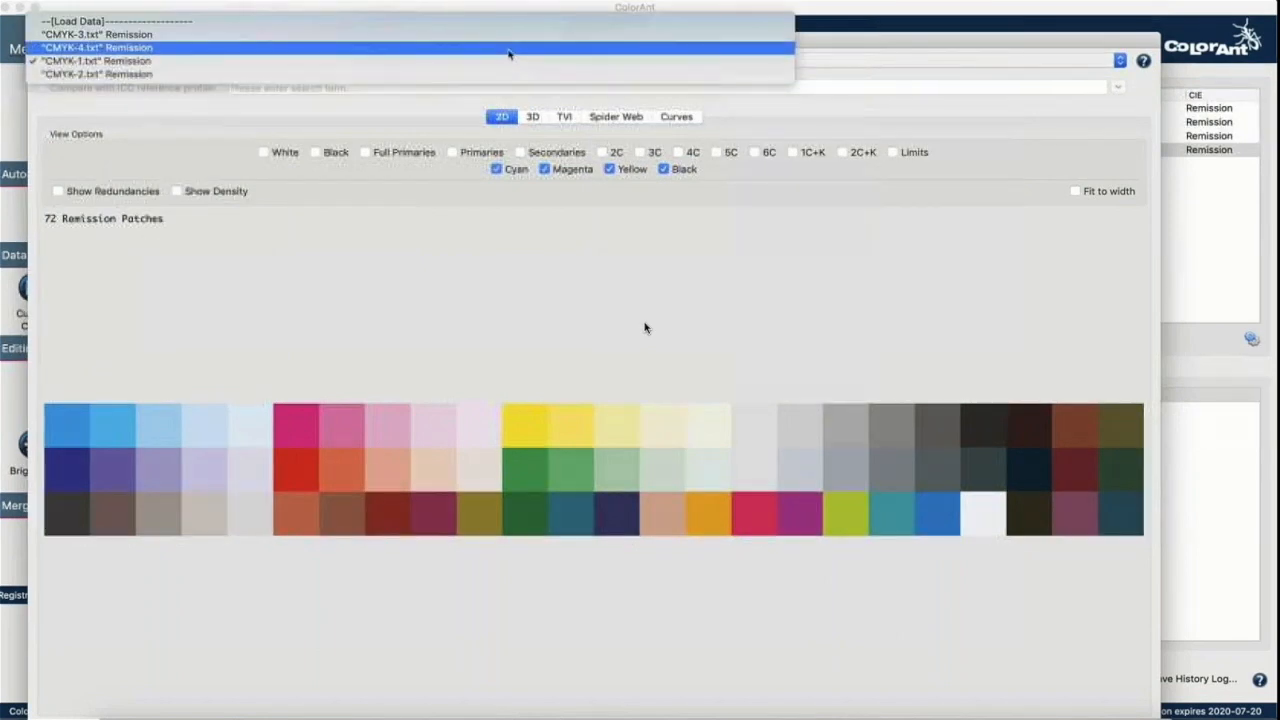
pyautogui.click(508, 50)
pyautogui.click(500, 62)
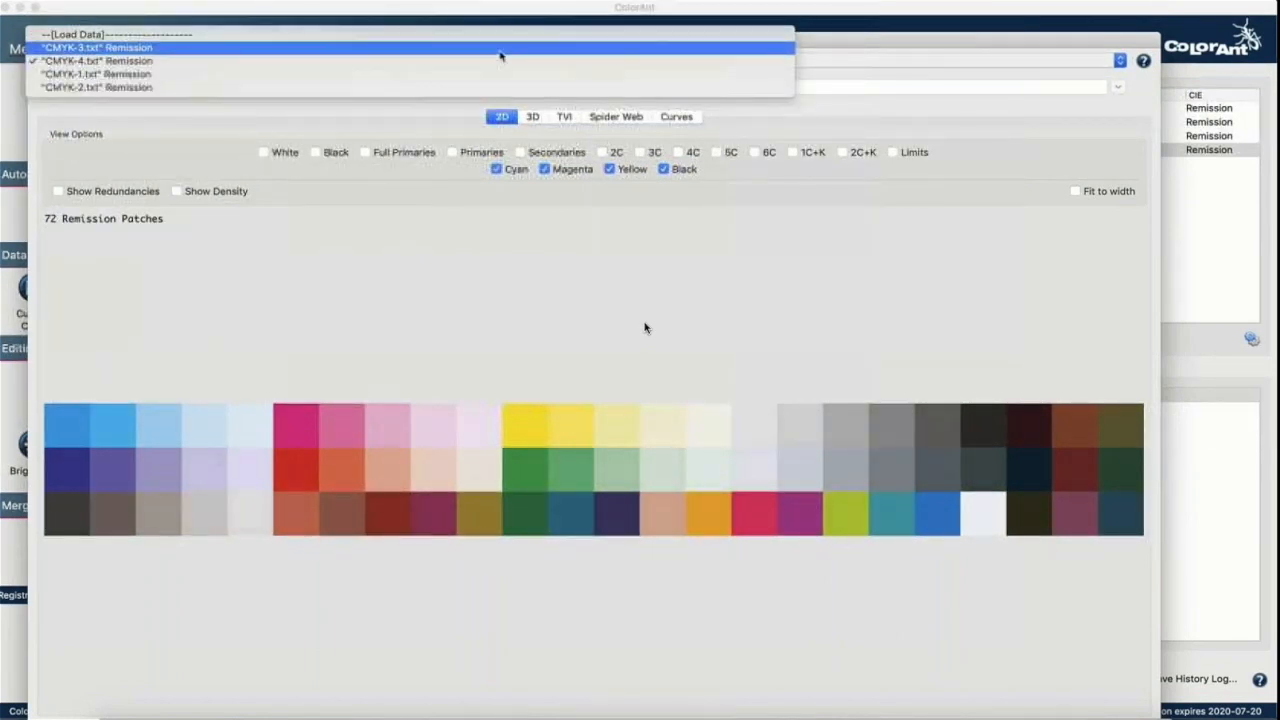
pyautogui.click(500, 56)
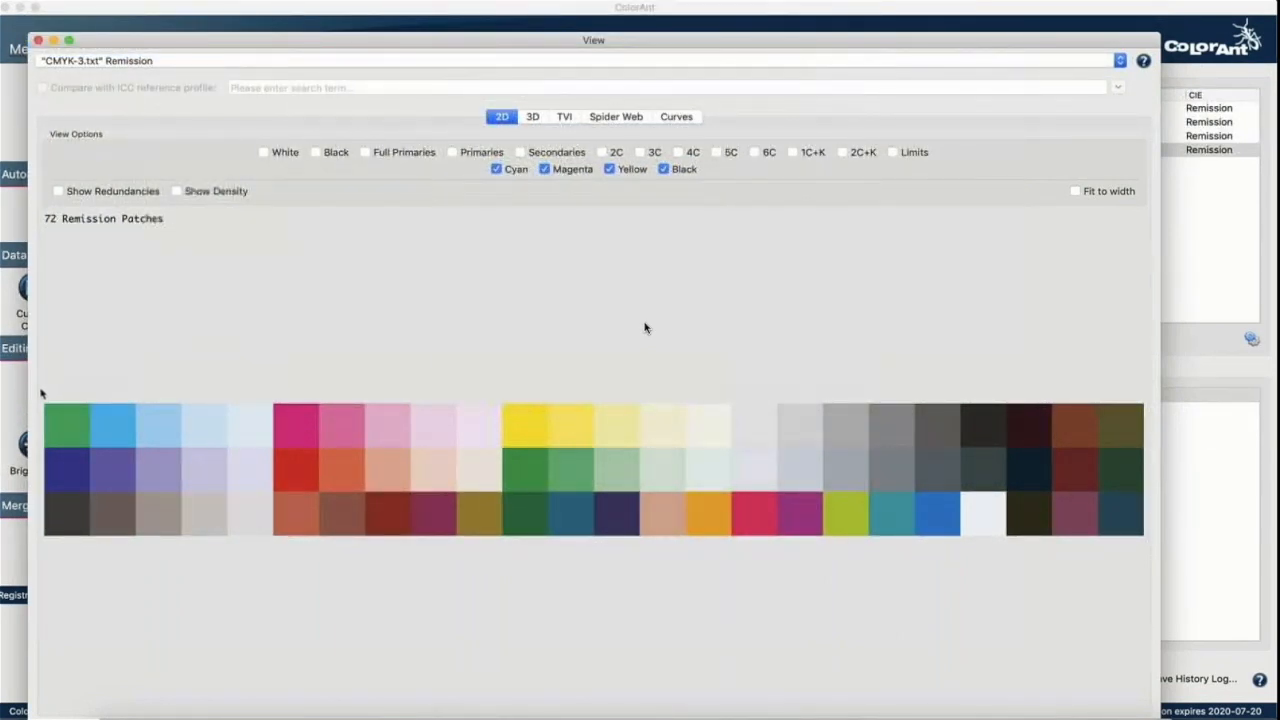
# Step: Inspect the Lab values of the 100% cyan patch in CMYK-3.txt and CMYK-4.txt, and close the chart view
pyautogui.moveTo(62, 415)
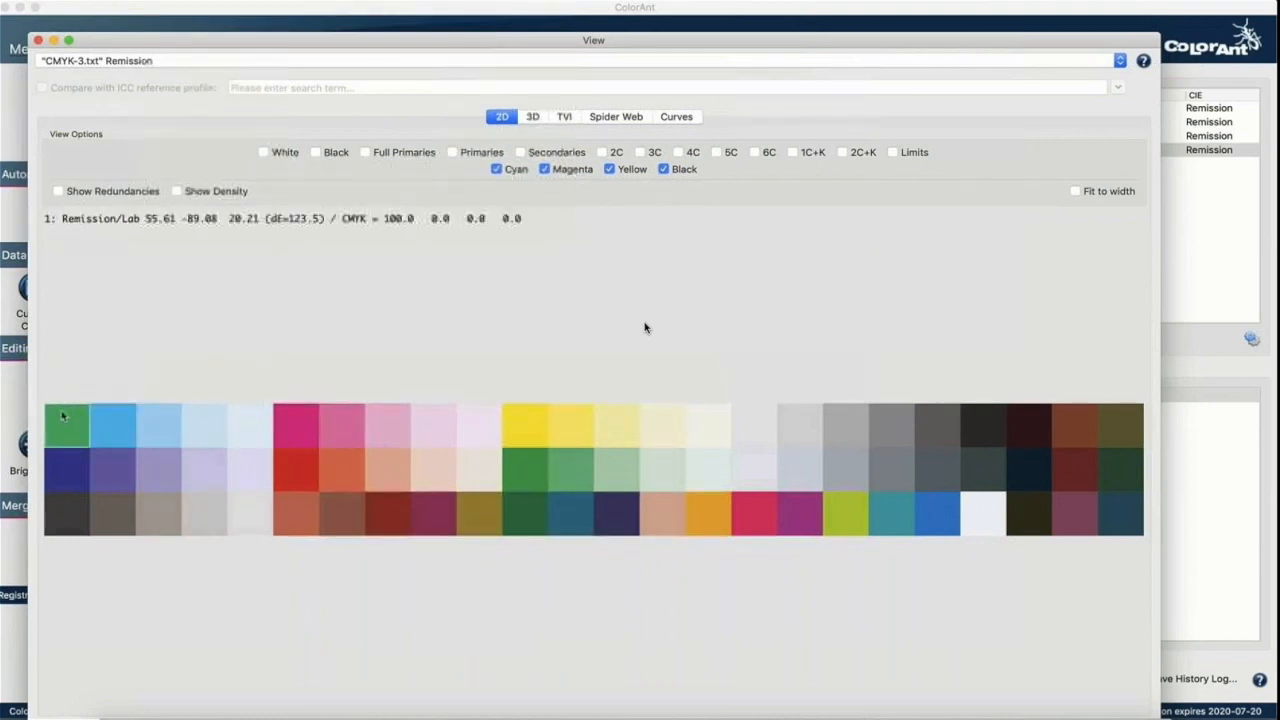
pyautogui.click(150, 62)
pyautogui.click(149, 75)
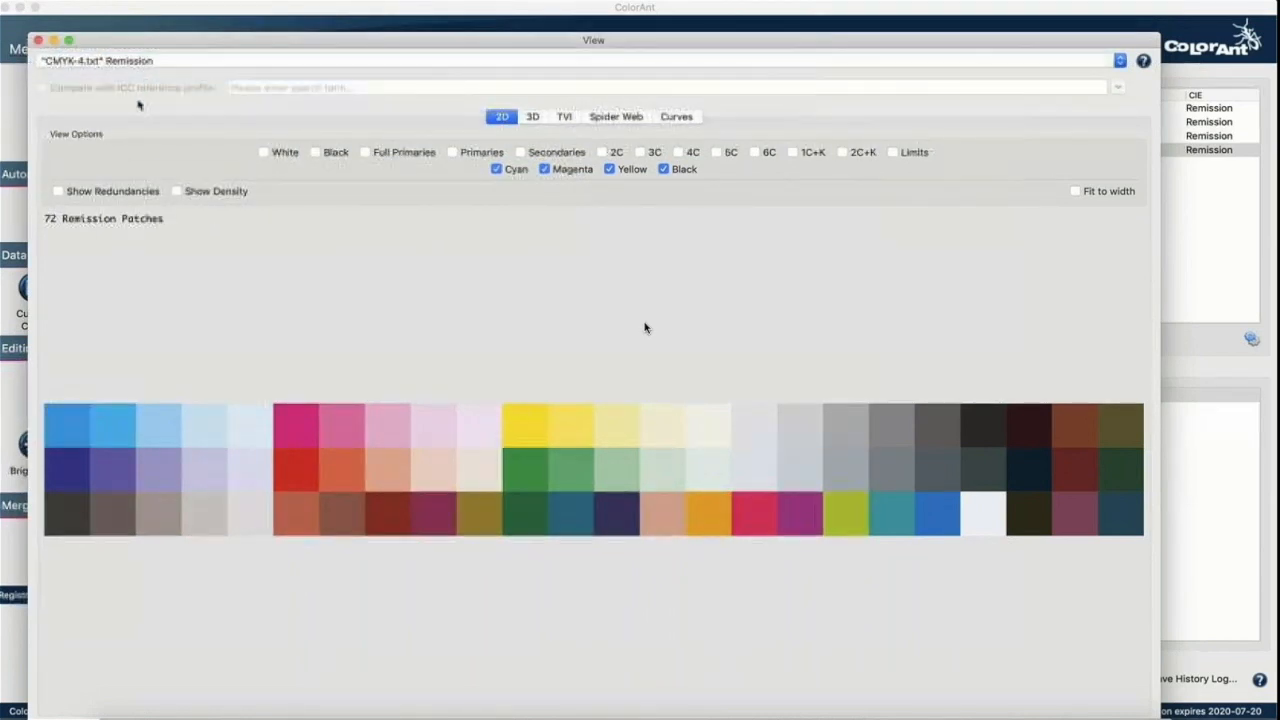
pyautogui.moveTo(79, 423)
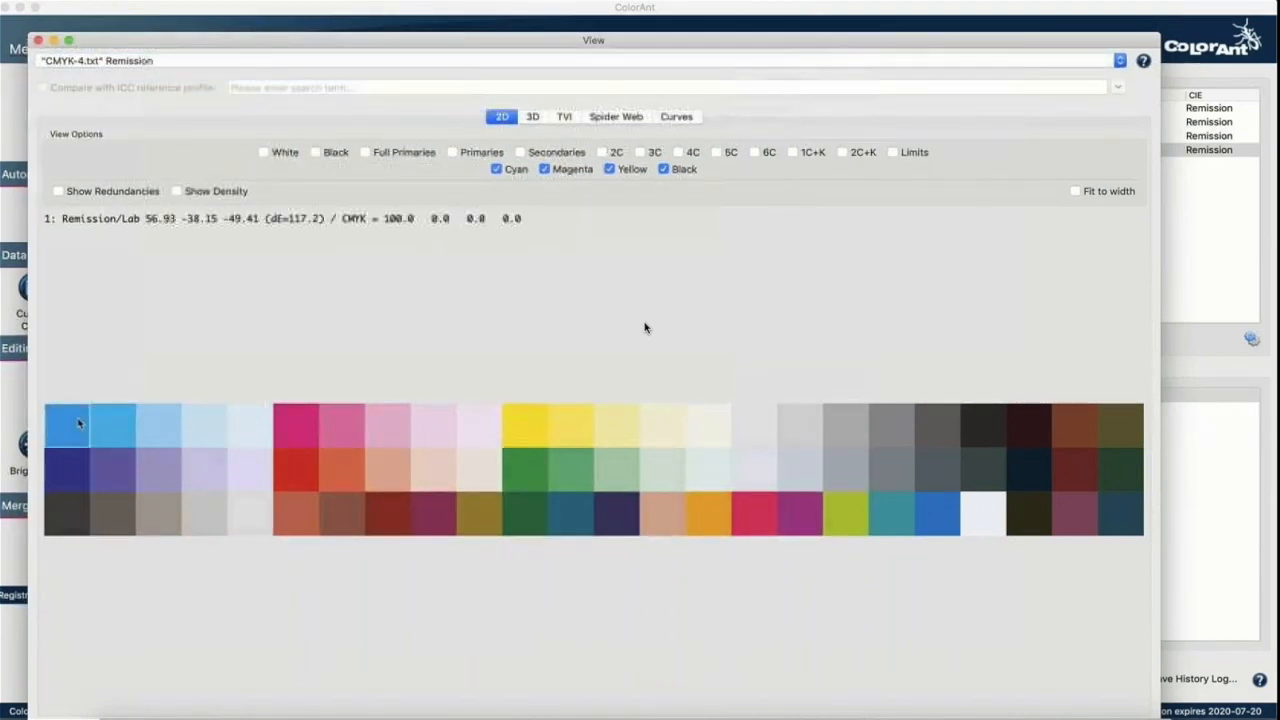
pyautogui.click(38, 40)
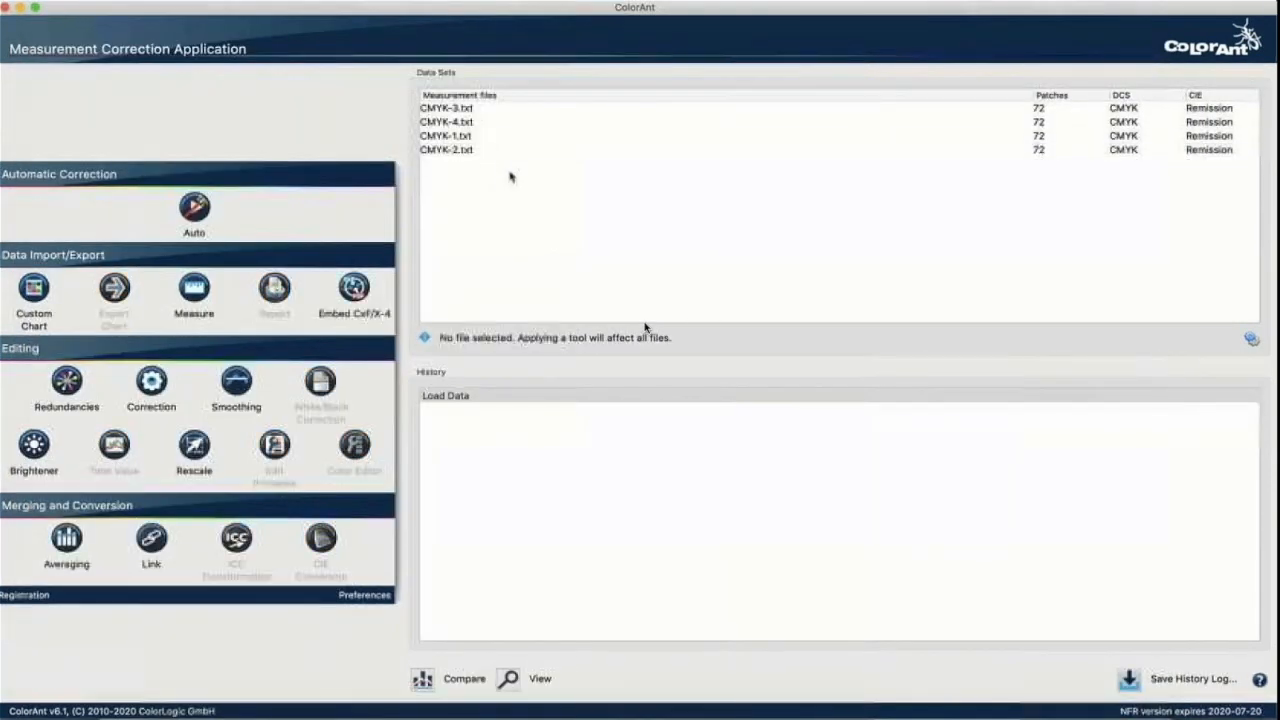
# Step: Average all four CMYK data sets using the Auto calculation method with redundancies correction applied after averaging
pyautogui.click(475, 150)
pyautogui.press('super+a')
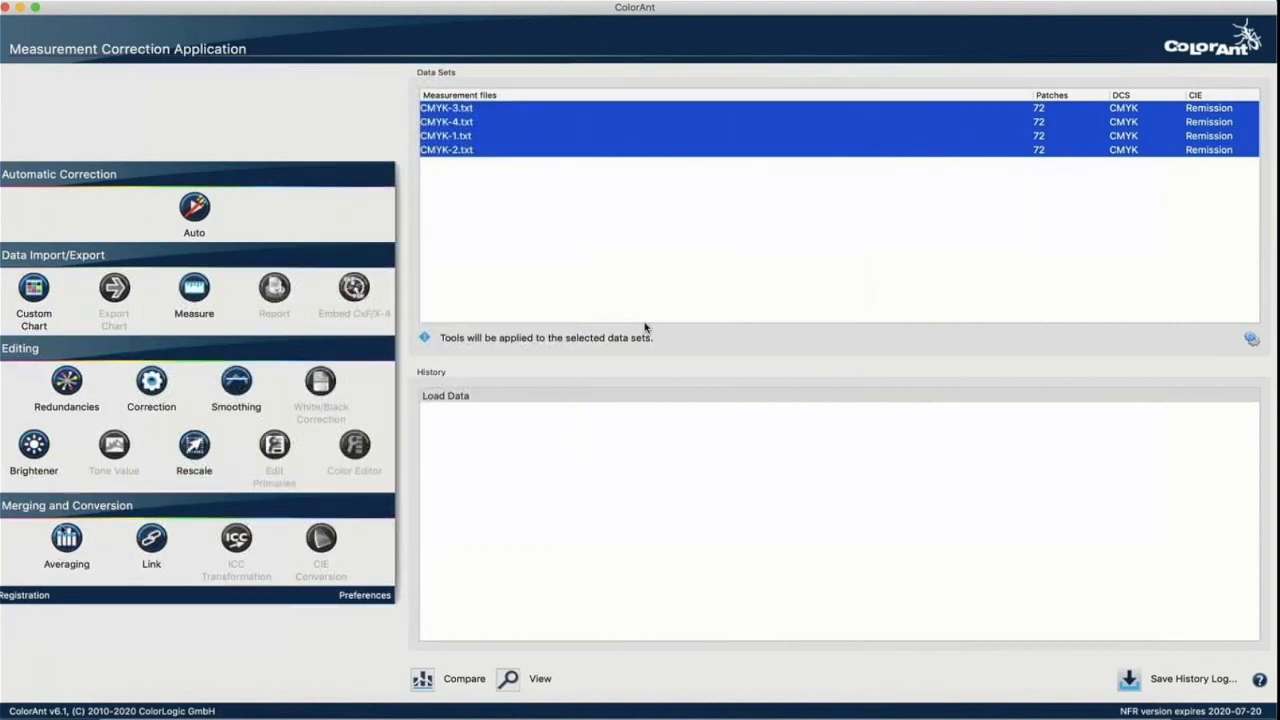
pyautogui.click(66, 538)
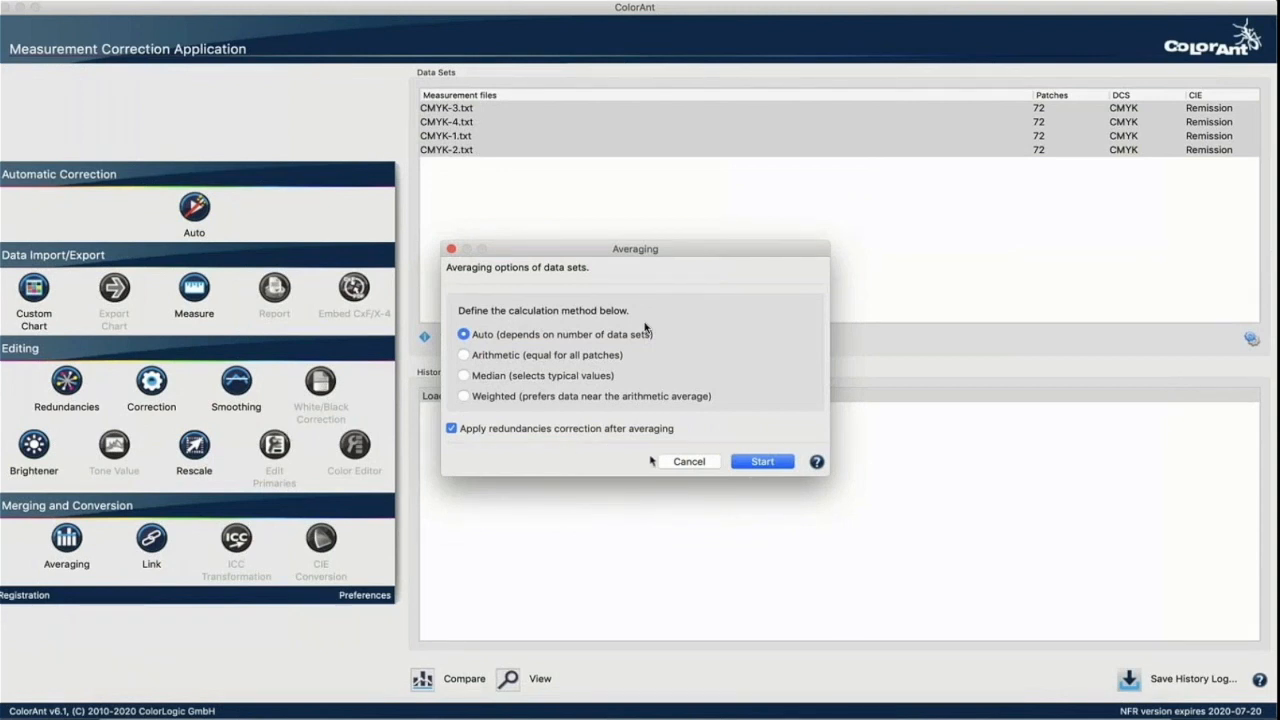
pyautogui.click(763, 462)
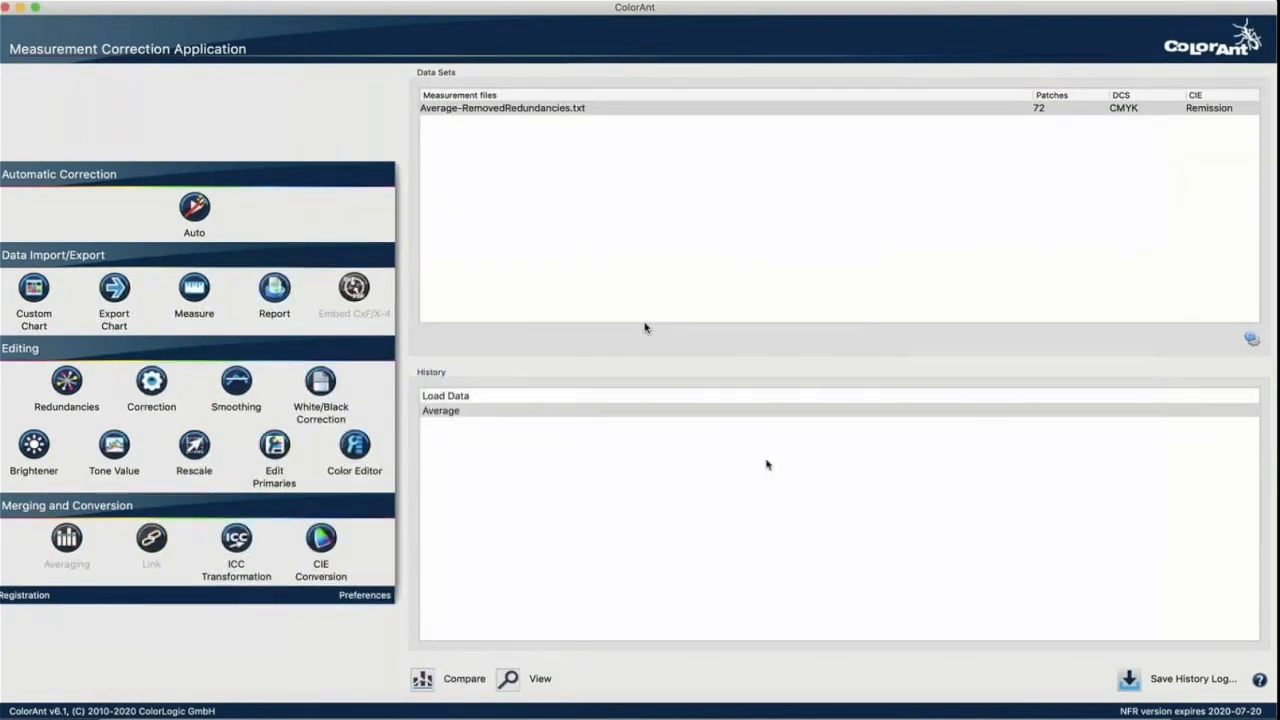
# Step: Open a color comparison between the original CMYK-3.txt data and the averaged data set
pyautogui.click(542, 117)
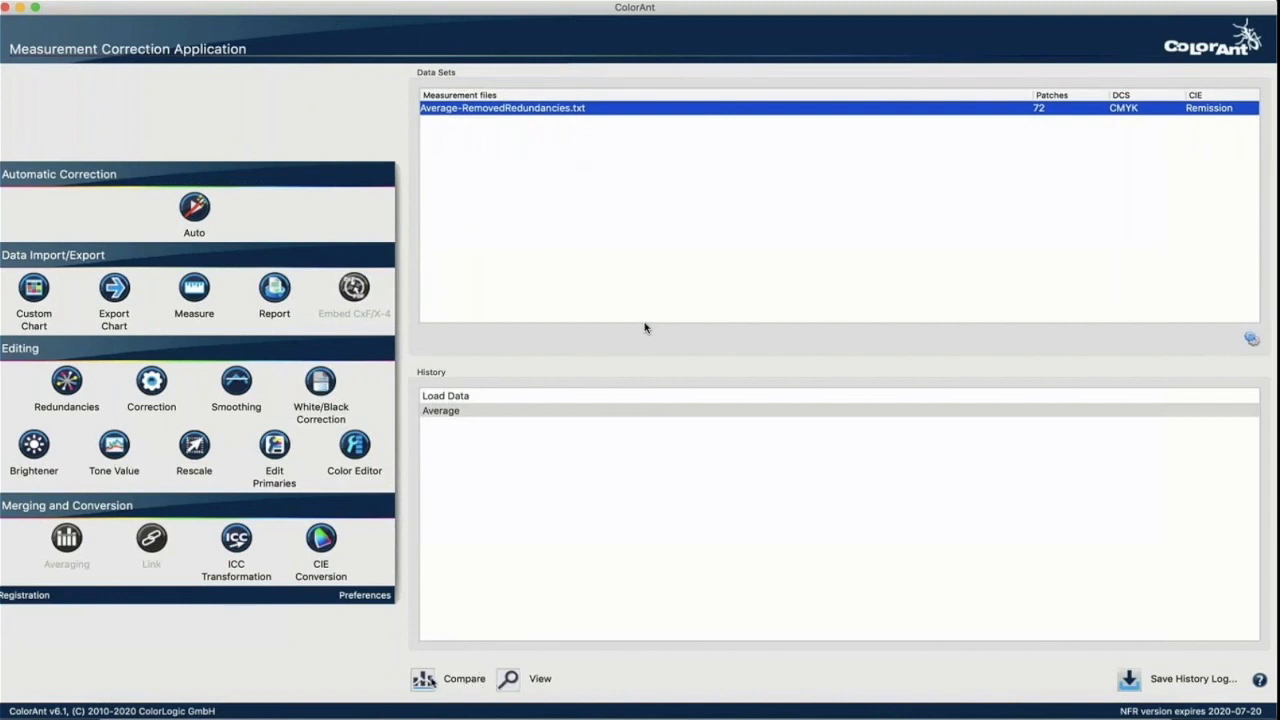
pyautogui.click(429, 681)
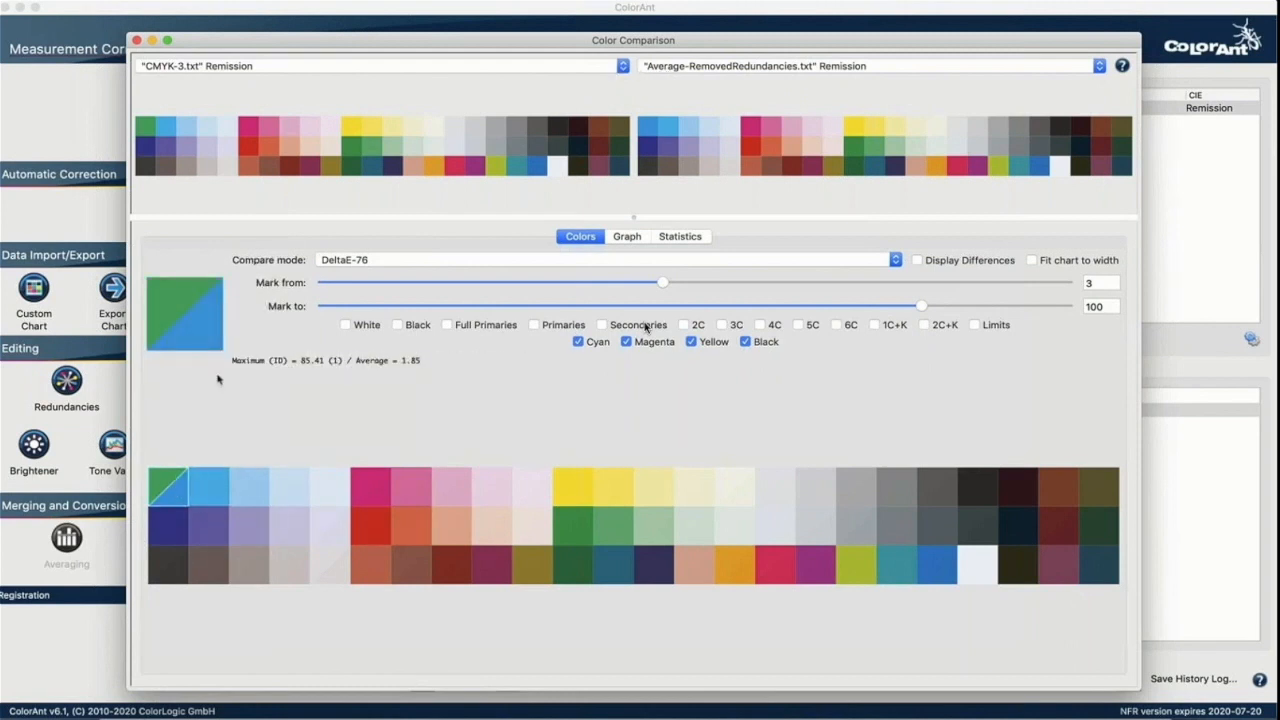
# Step: Compare the remission data of CMYK-4.txt, CMYK-1.txt and CMYK-2.txt with the averaged data set one after another, and close the comparison
pyautogui.click(405, 66)
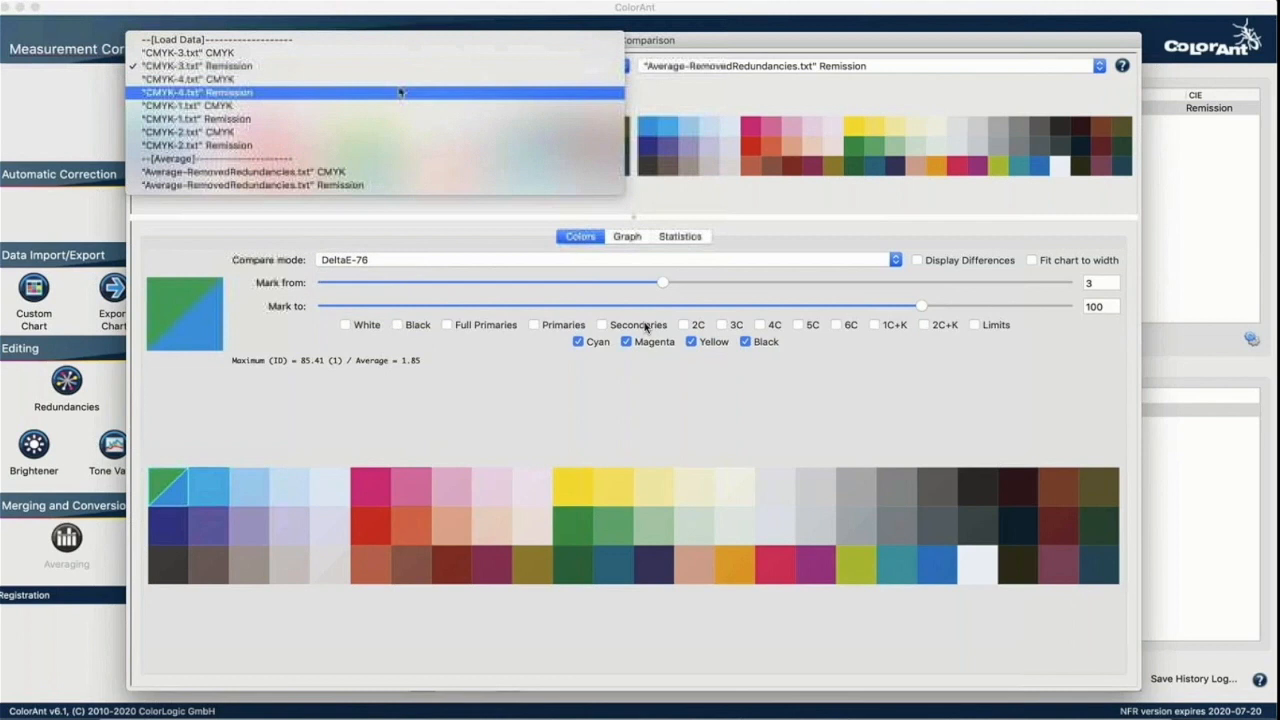
pyautogui.click(401, 92)
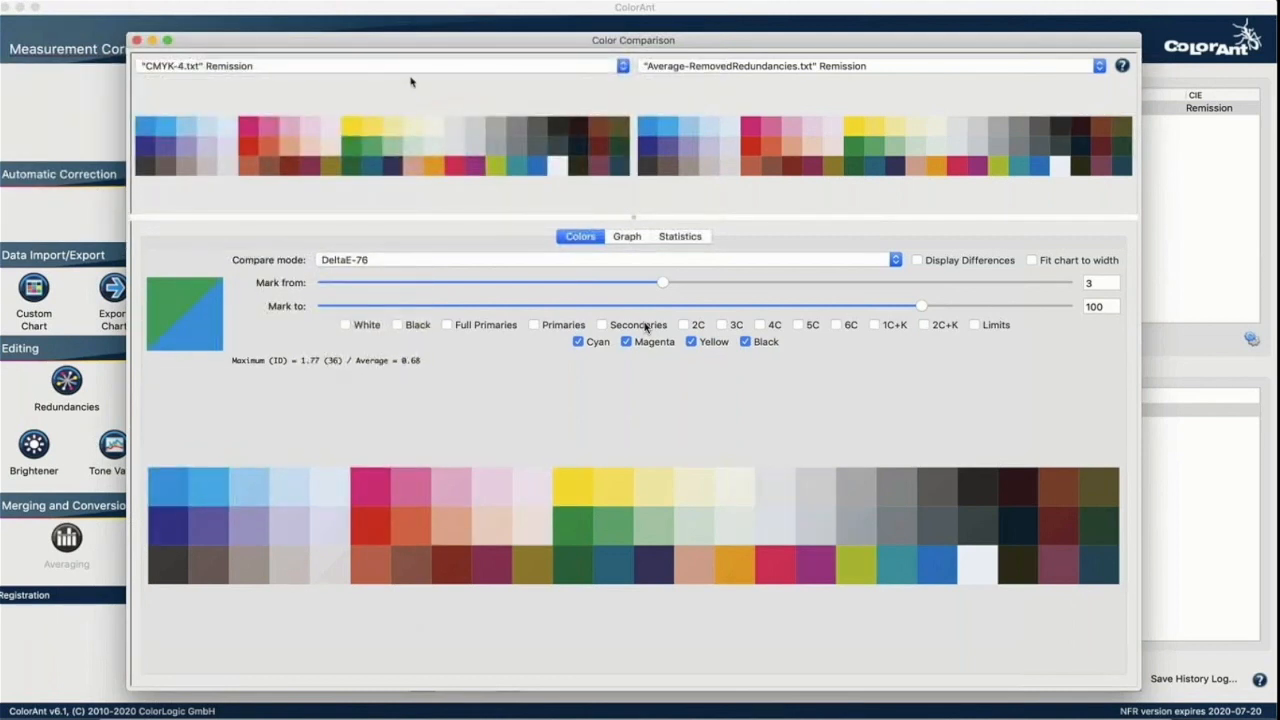
pyautogui.click(418, 70)
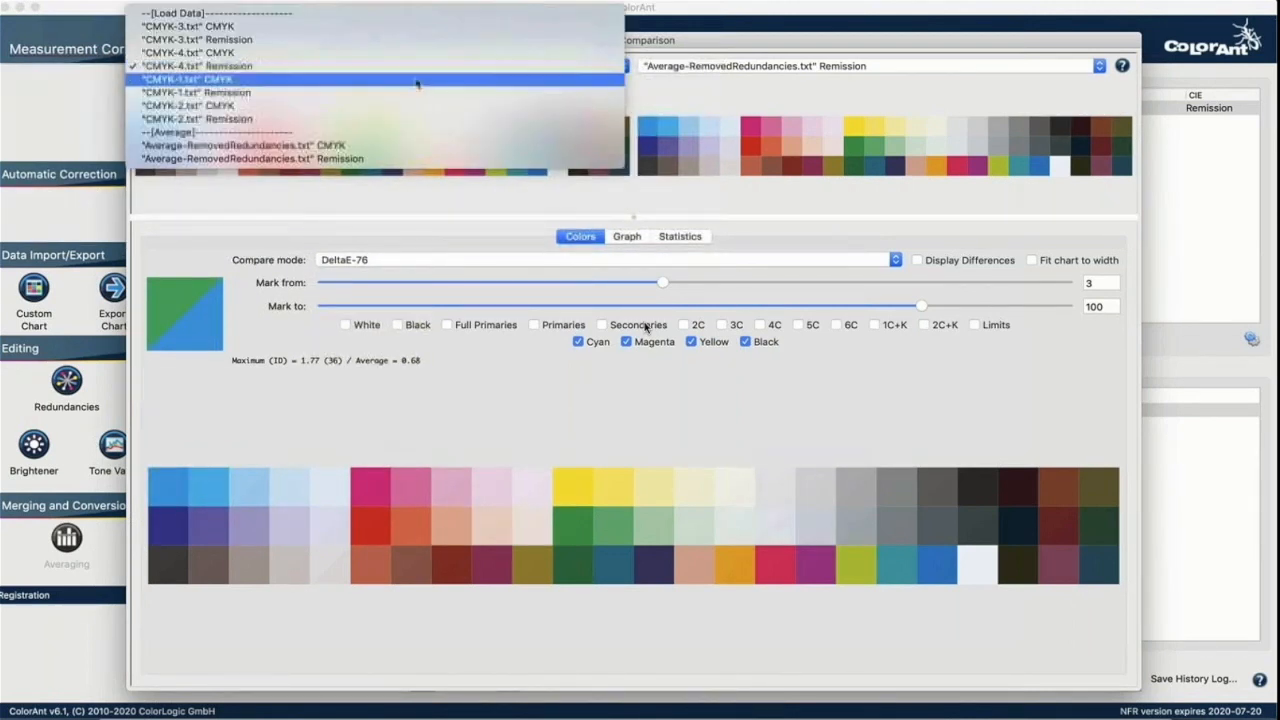
pyautogui.click(418, 92)
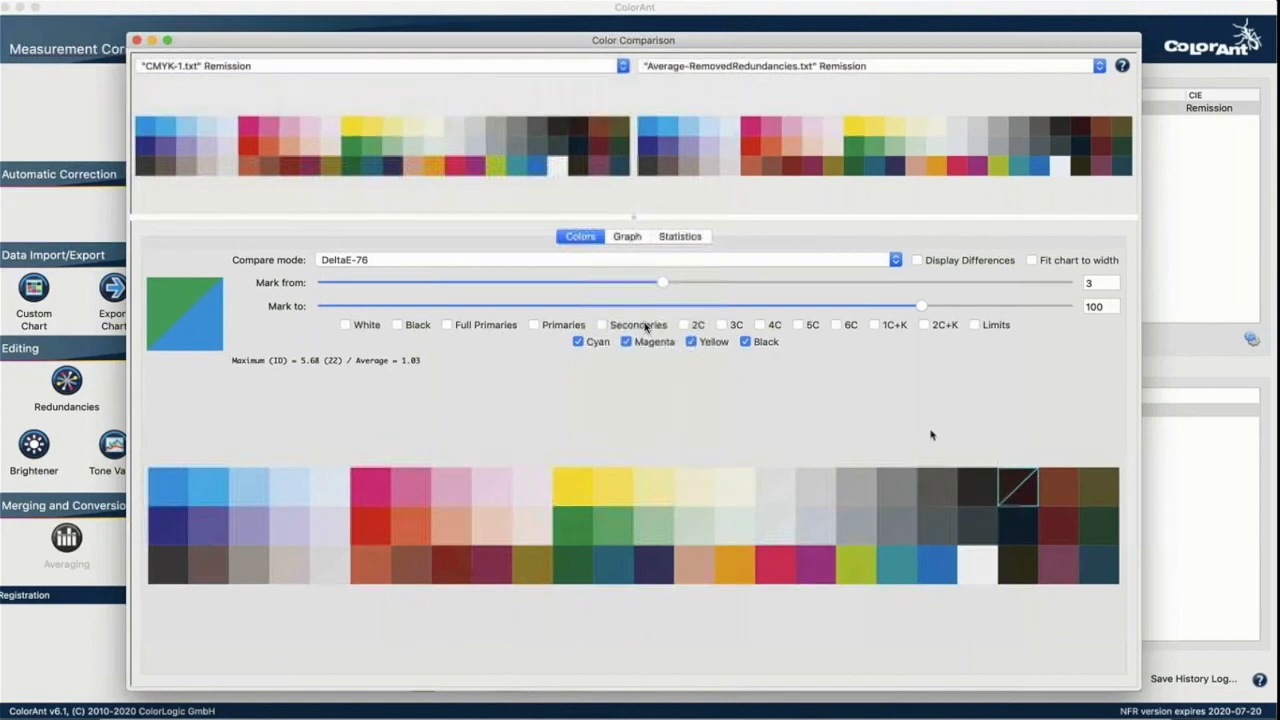
pyautogui.moveTo(1012, 485)
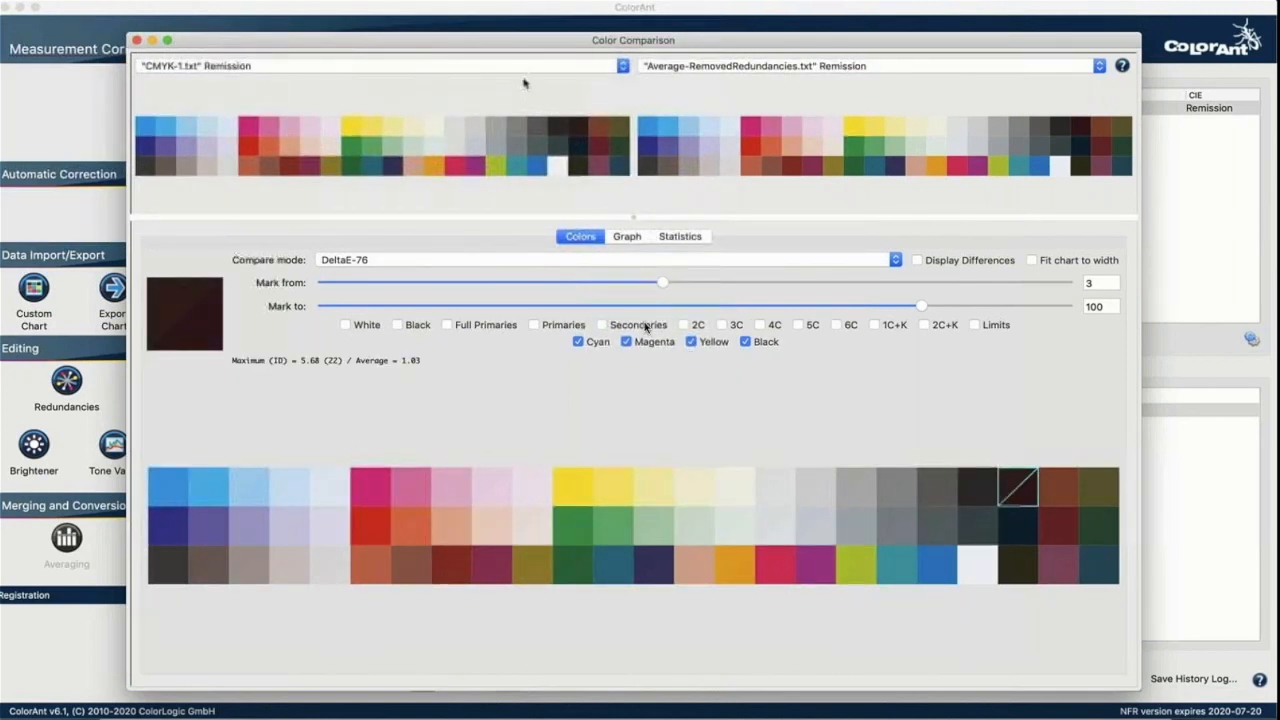
pyautogui.click(524, 66)
pyautogui.click(522, 92)
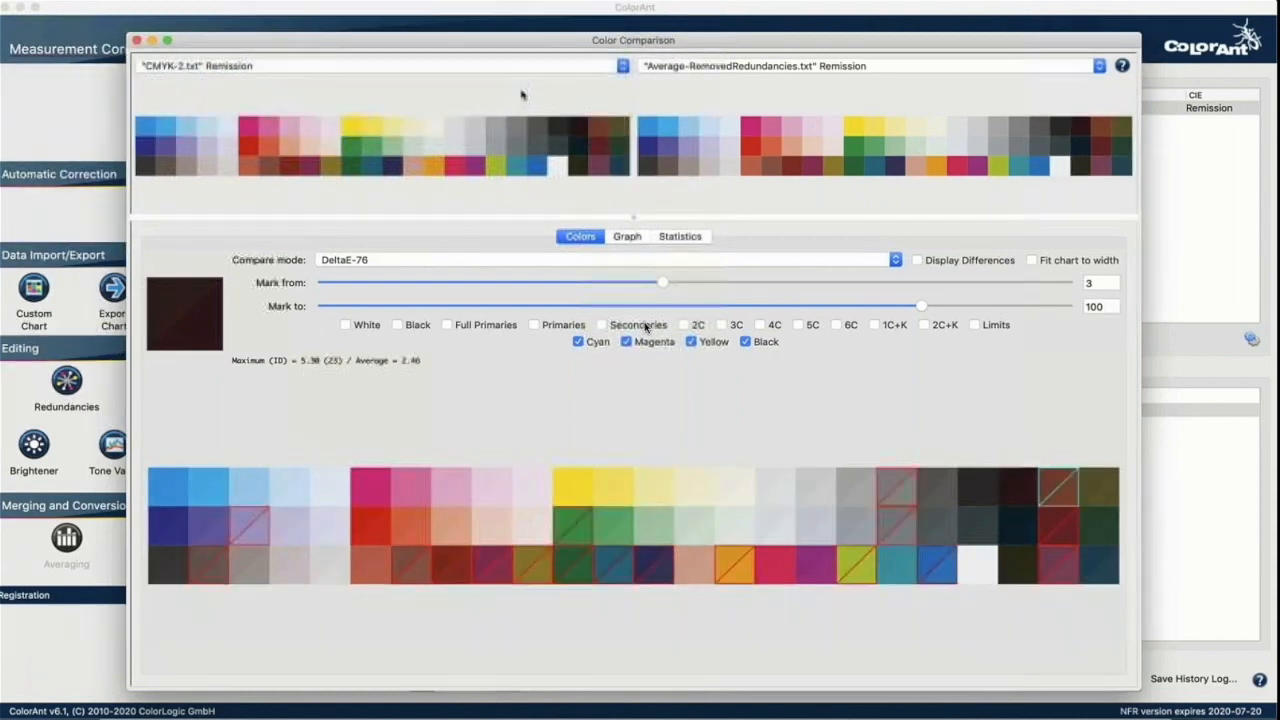
pyautogui.moveTo(358, 546)
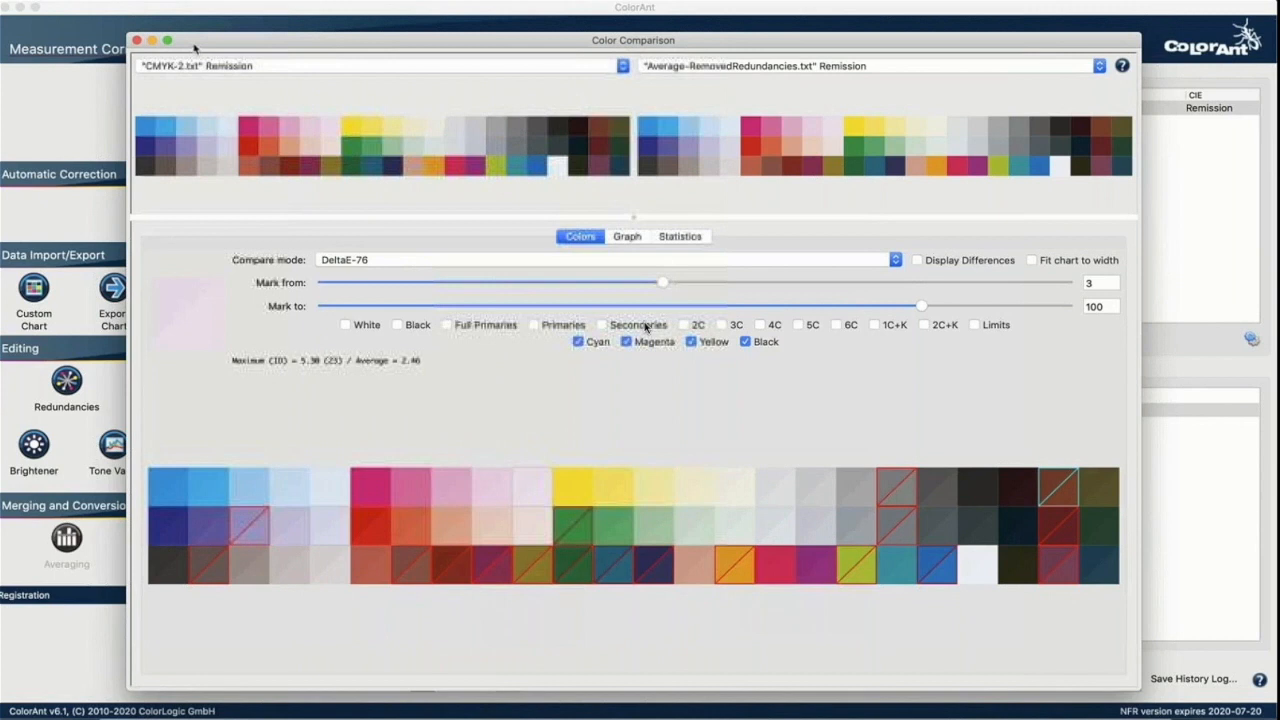
pyautogui.click(138, 41)
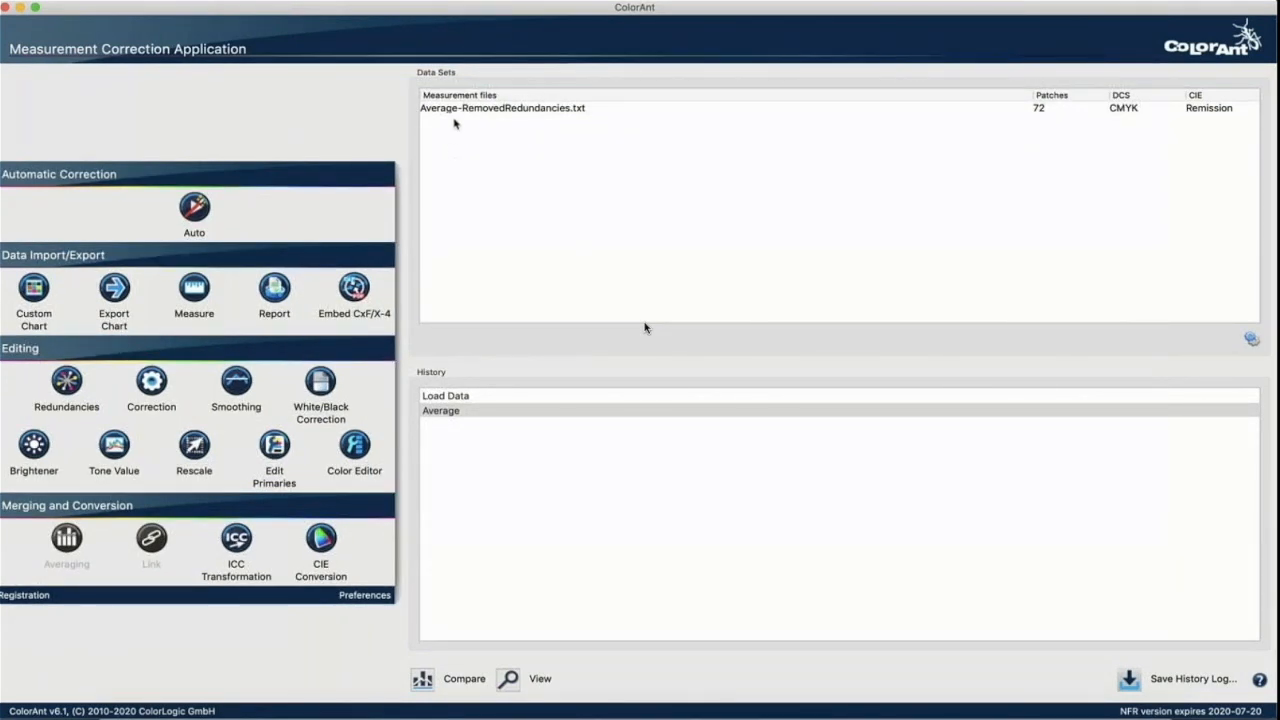
# Step: Load the measurement files CMYKV.txt, CMYKG.txt and CMYKO.txt from the Vincular folder
pyautogui.click(458, 112)
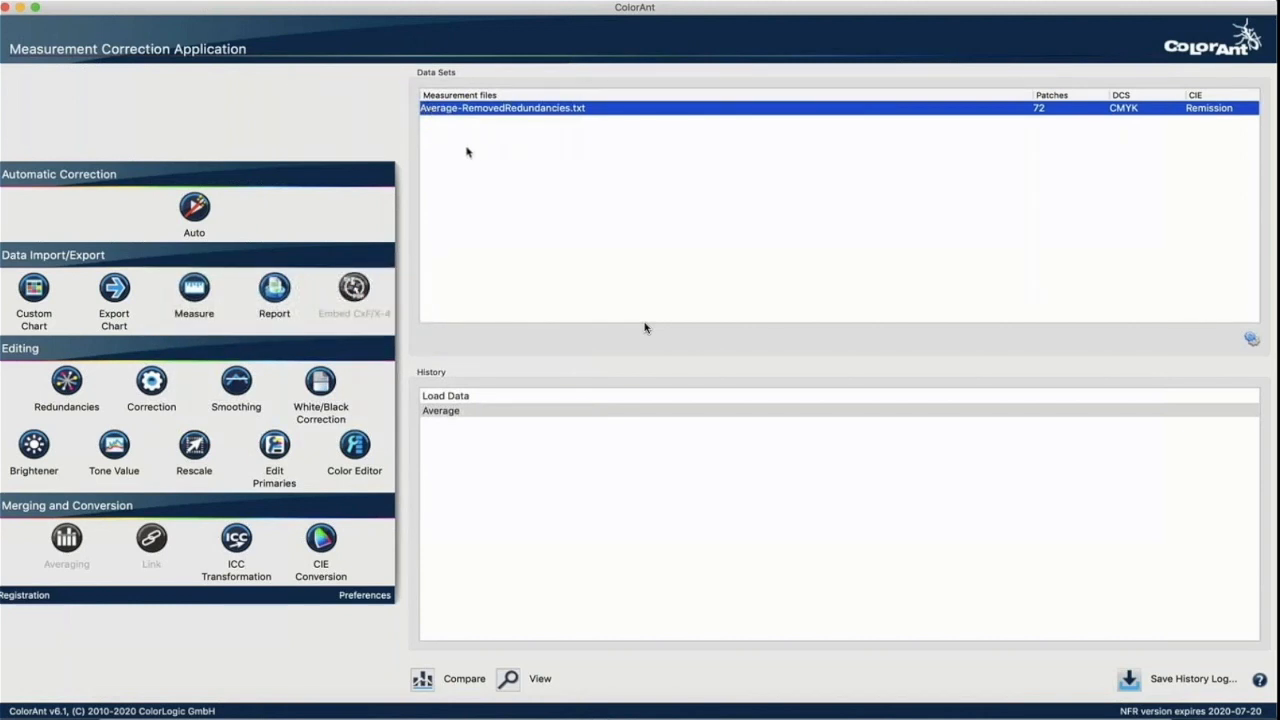
pyautogui.click(434, 120)
pyautogui.click(112, 0)
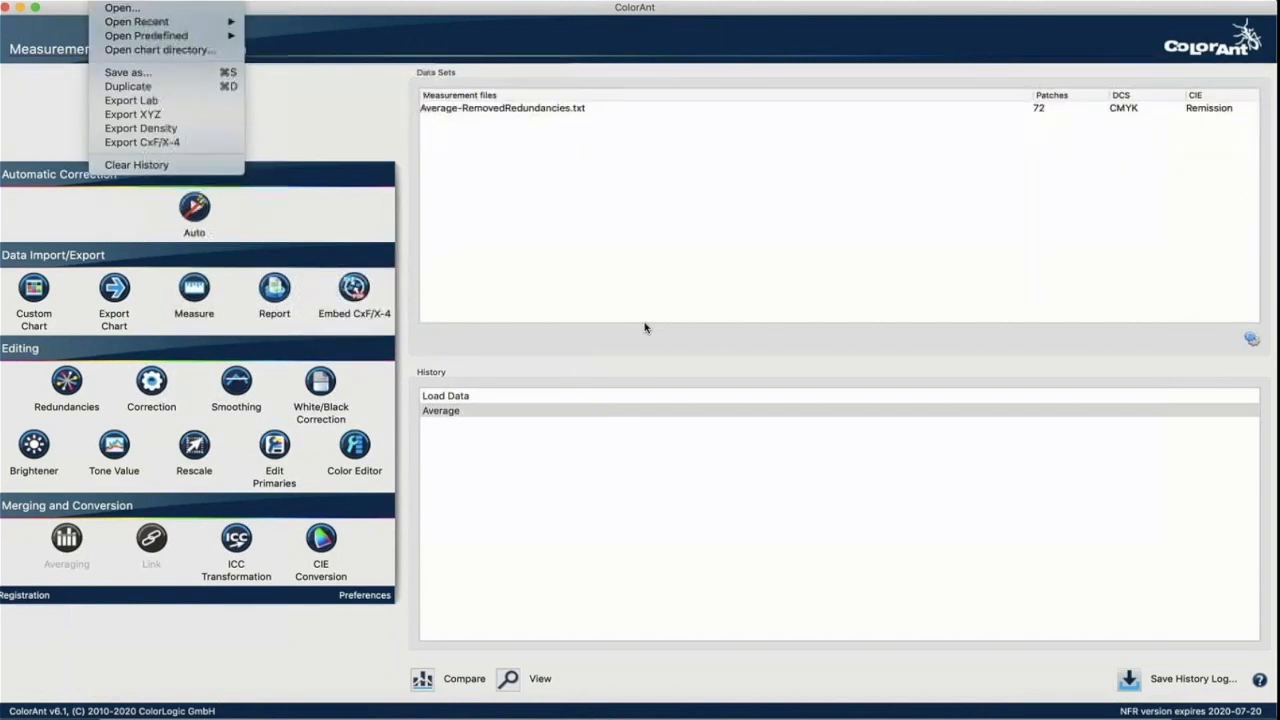
pyautogui.click(115, 8)
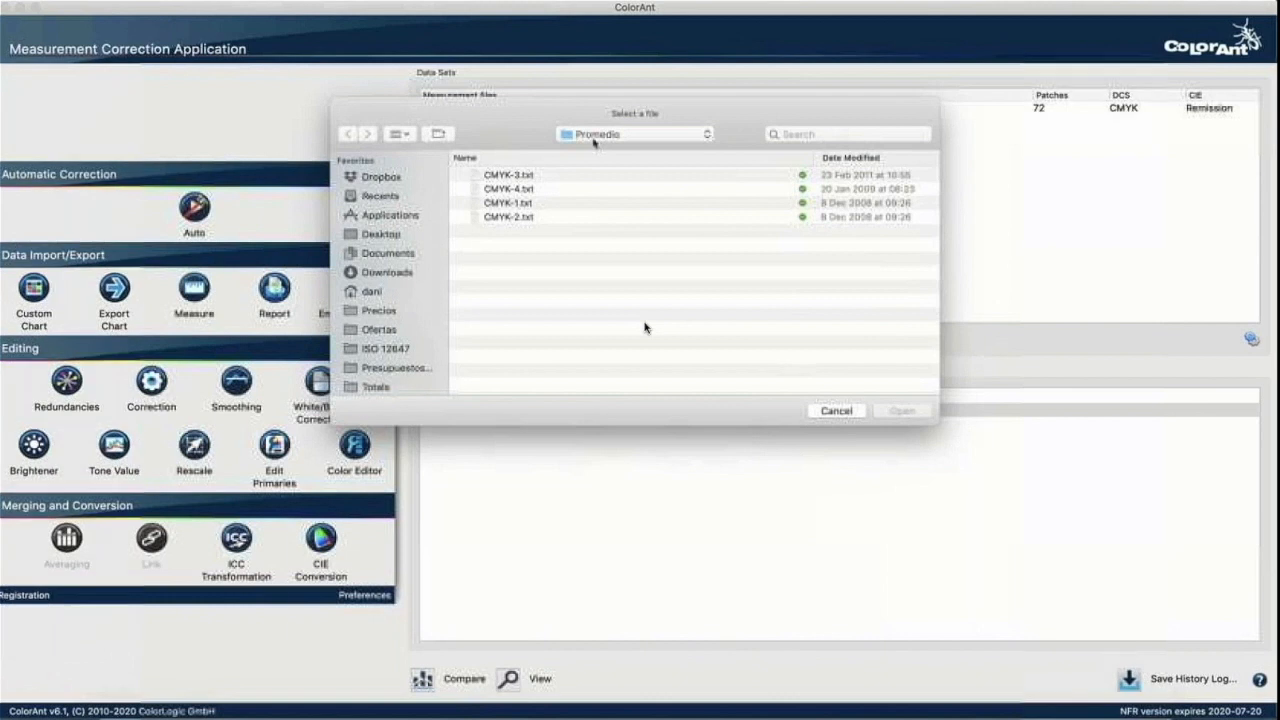
pyautogui.click(605, 135)
pyautogui.click(615, 150)
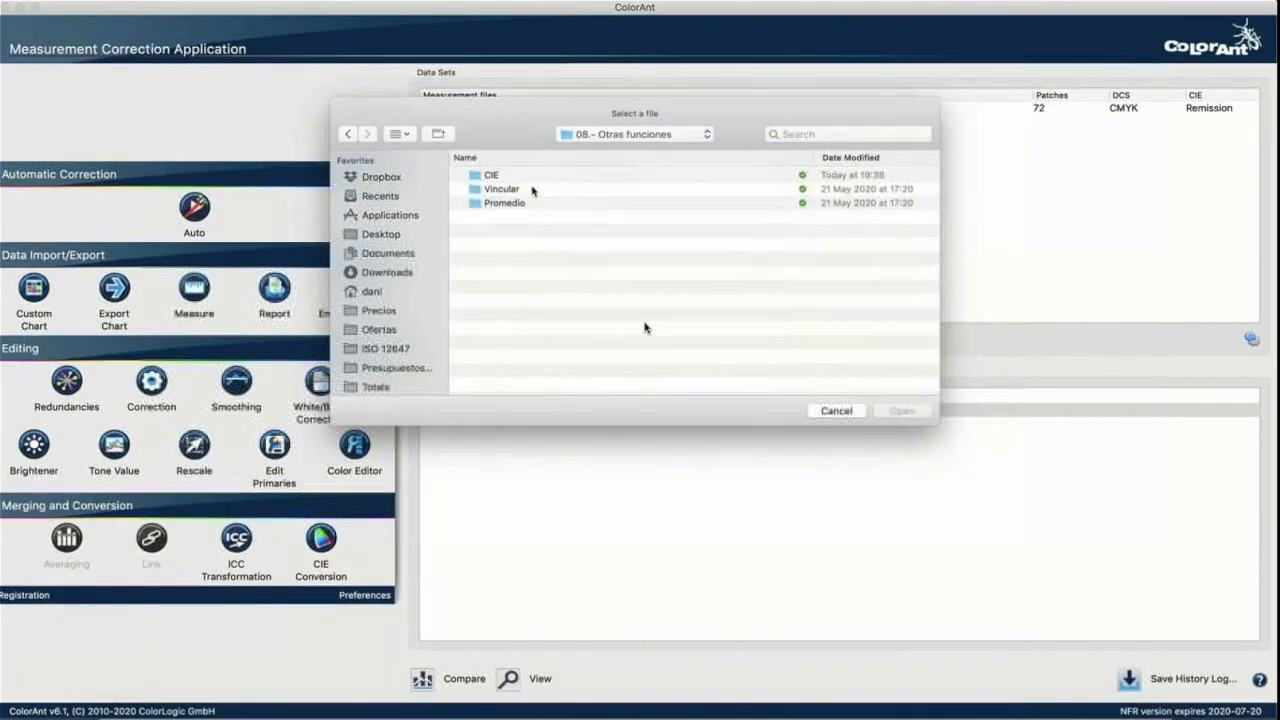
pyautogui.doubleClick(503, 189)
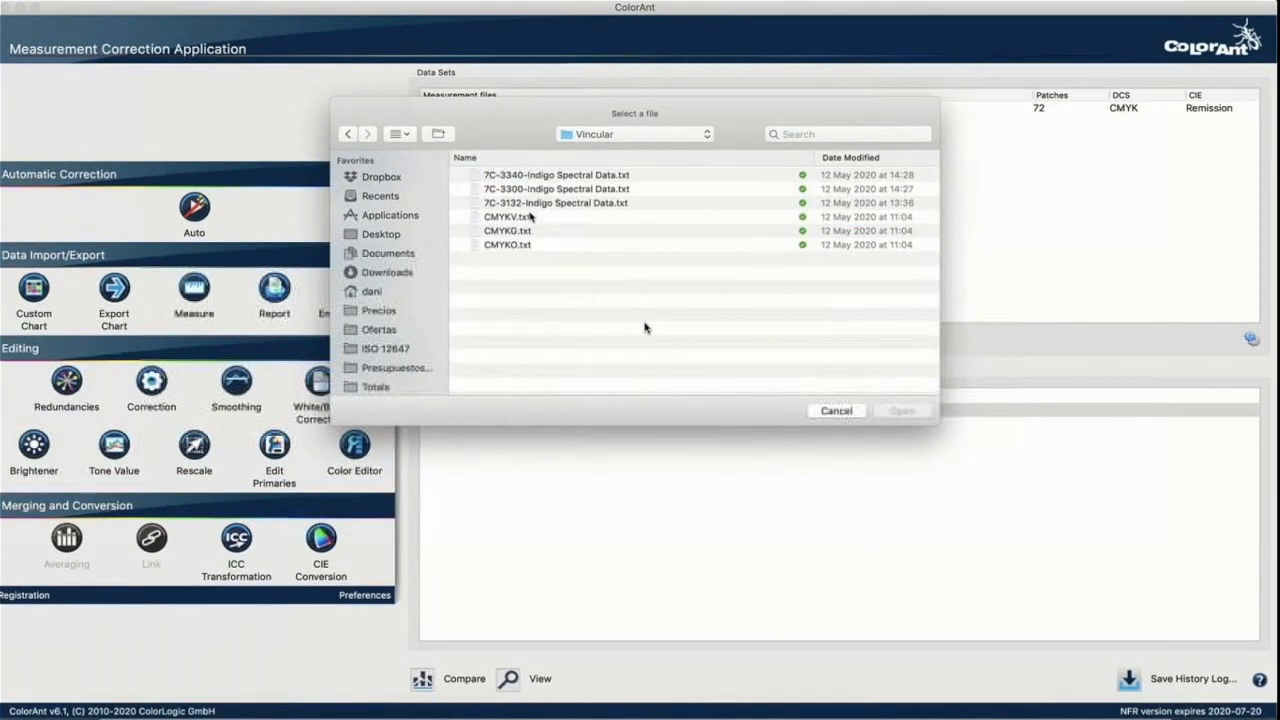
pyautogui.click(528, 217)
pyautogui.keyDown('shift'); pyautogui.click(520, 244); pyautogui.keyUp('shift')
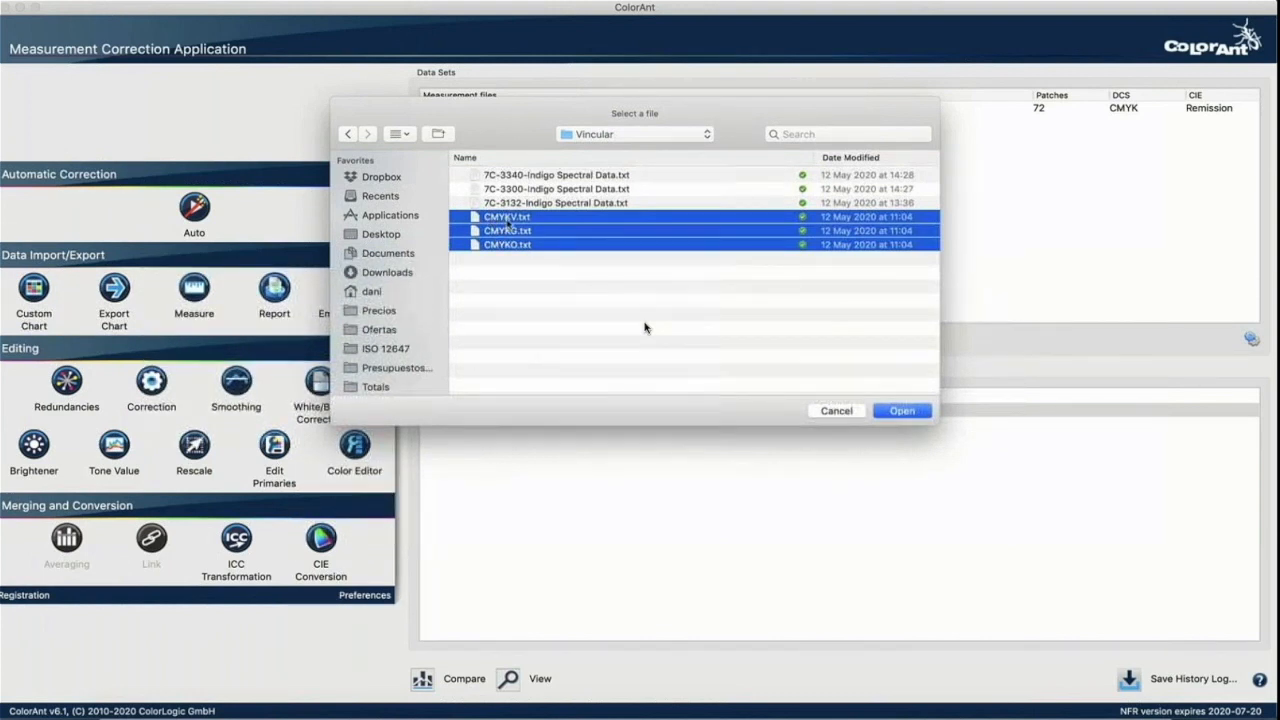
pyautogui.click(897, 411)
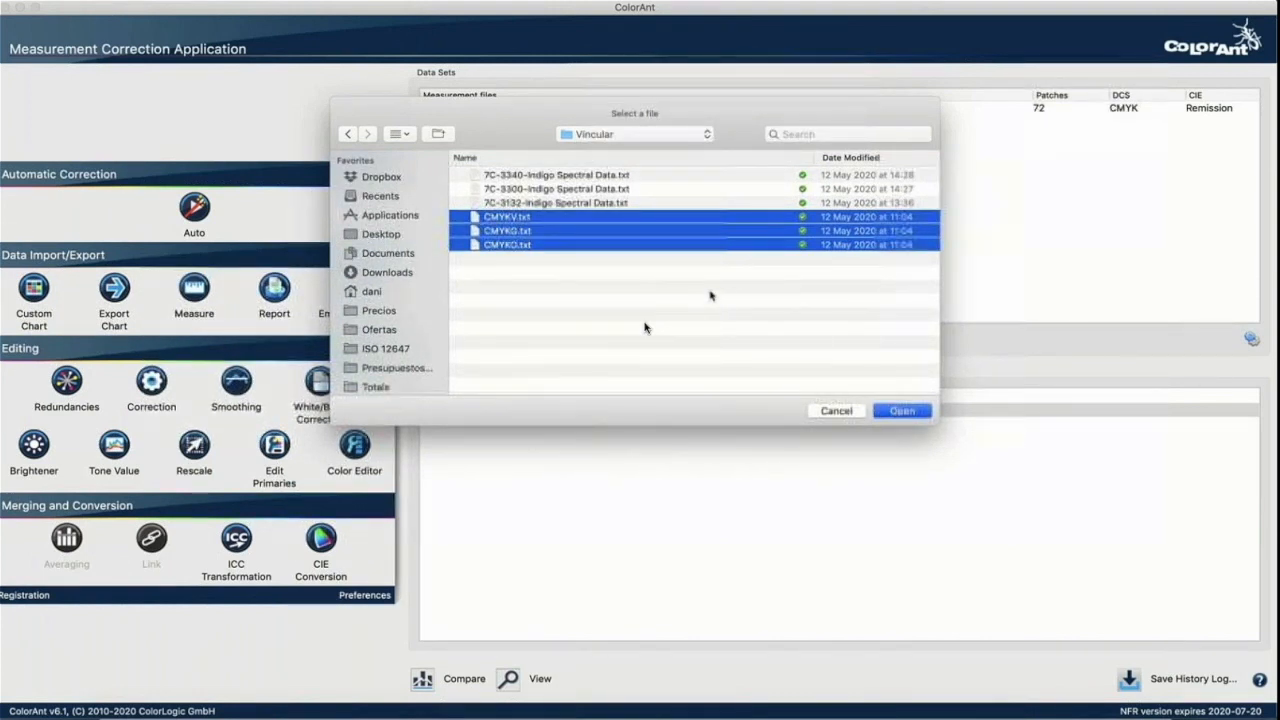
# Step: View the 2D patch charts of CMYKO.txt, CMYKG.txt and CMYKV.txt in turn, and close the chart view
pyautogui.click(470, 152)
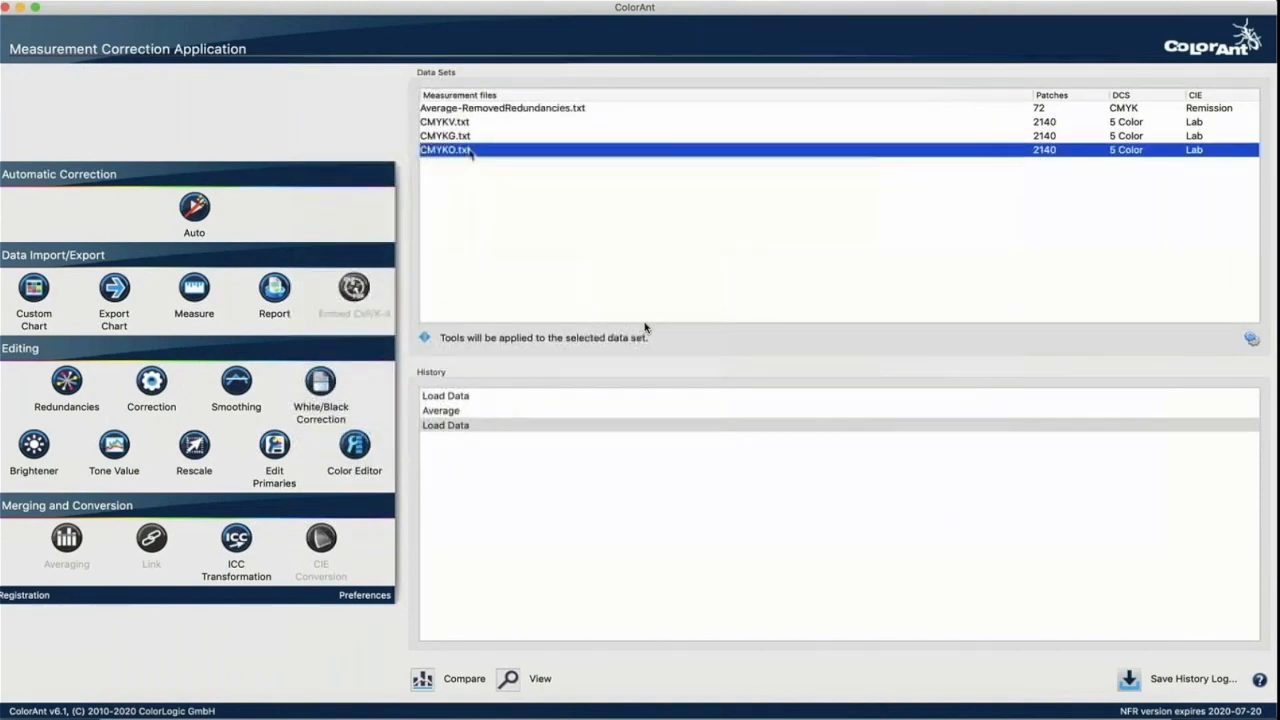
pyautogui.click(510, 678)
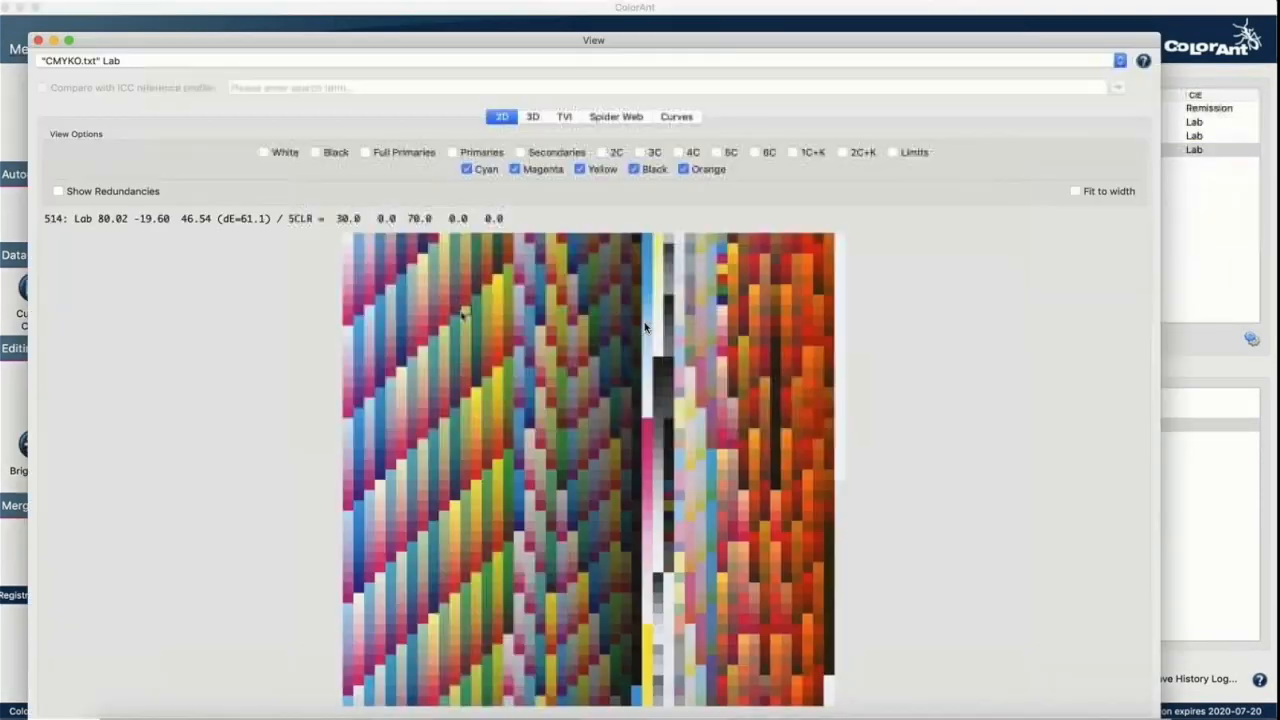
pyautogui.click(505, 62)
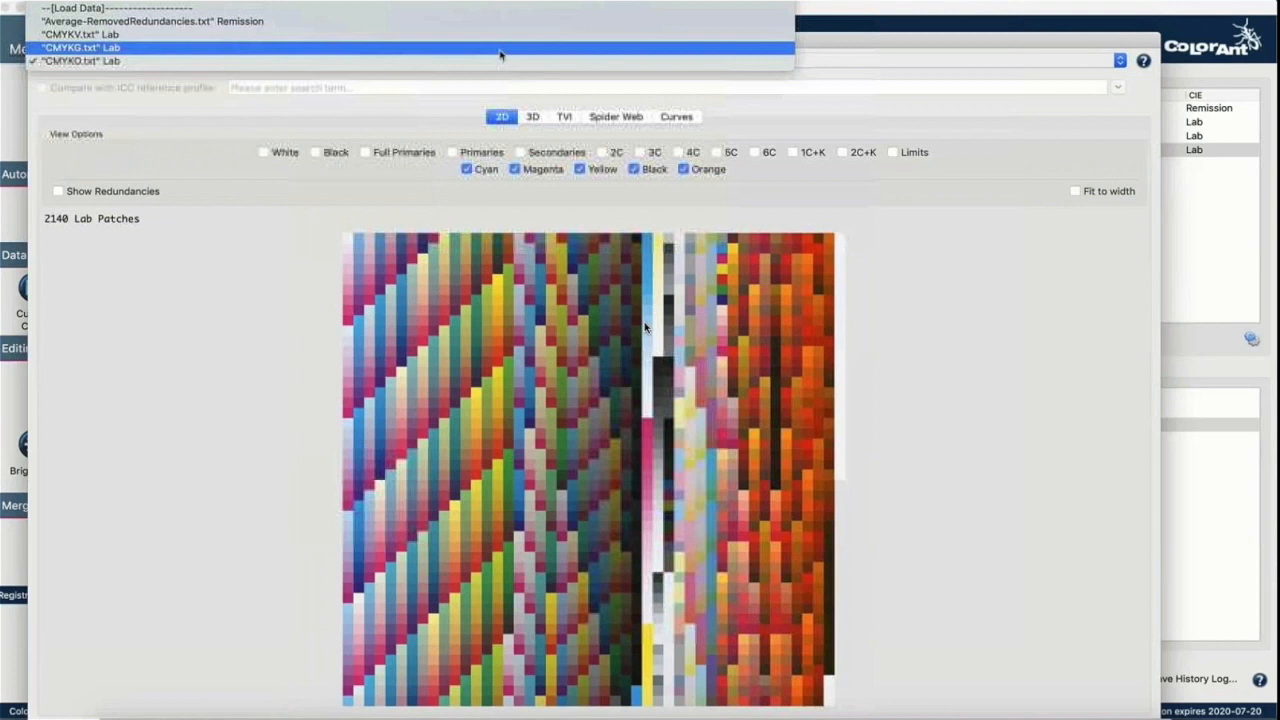
pyautogui.click(500, 48)
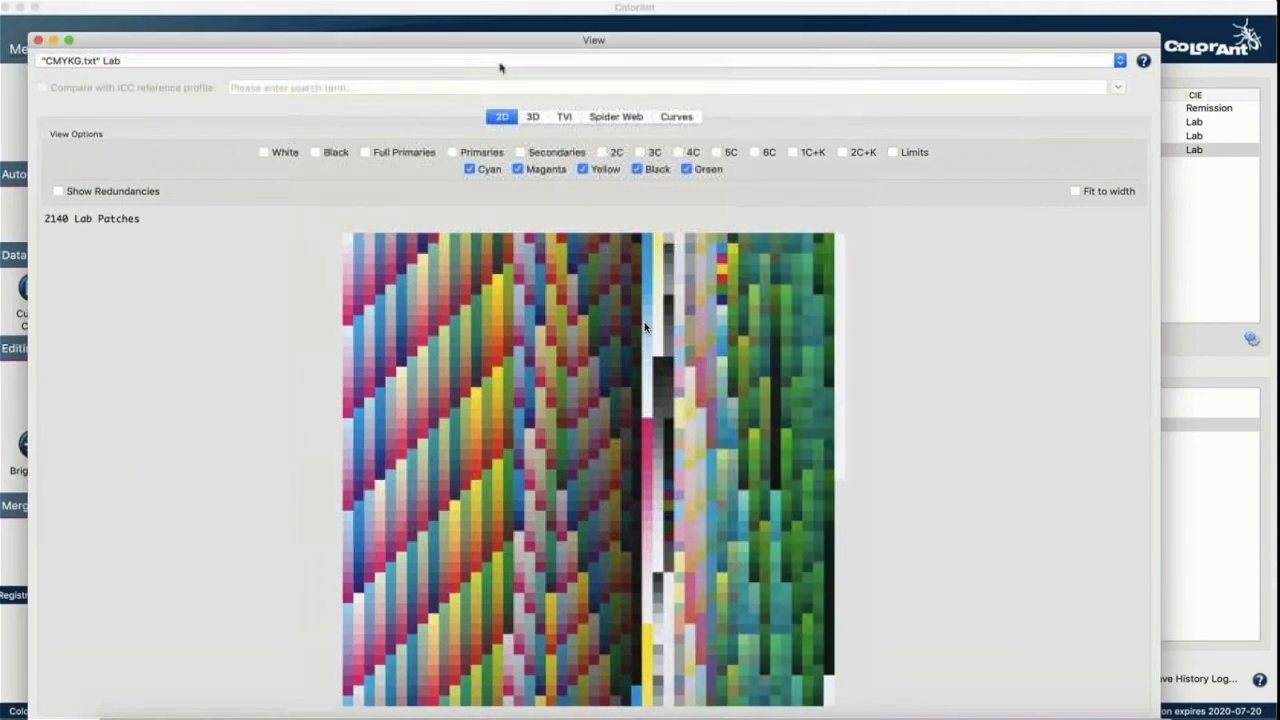
pyautogui.click(501, 60)
pyautogui.click(504, 48)
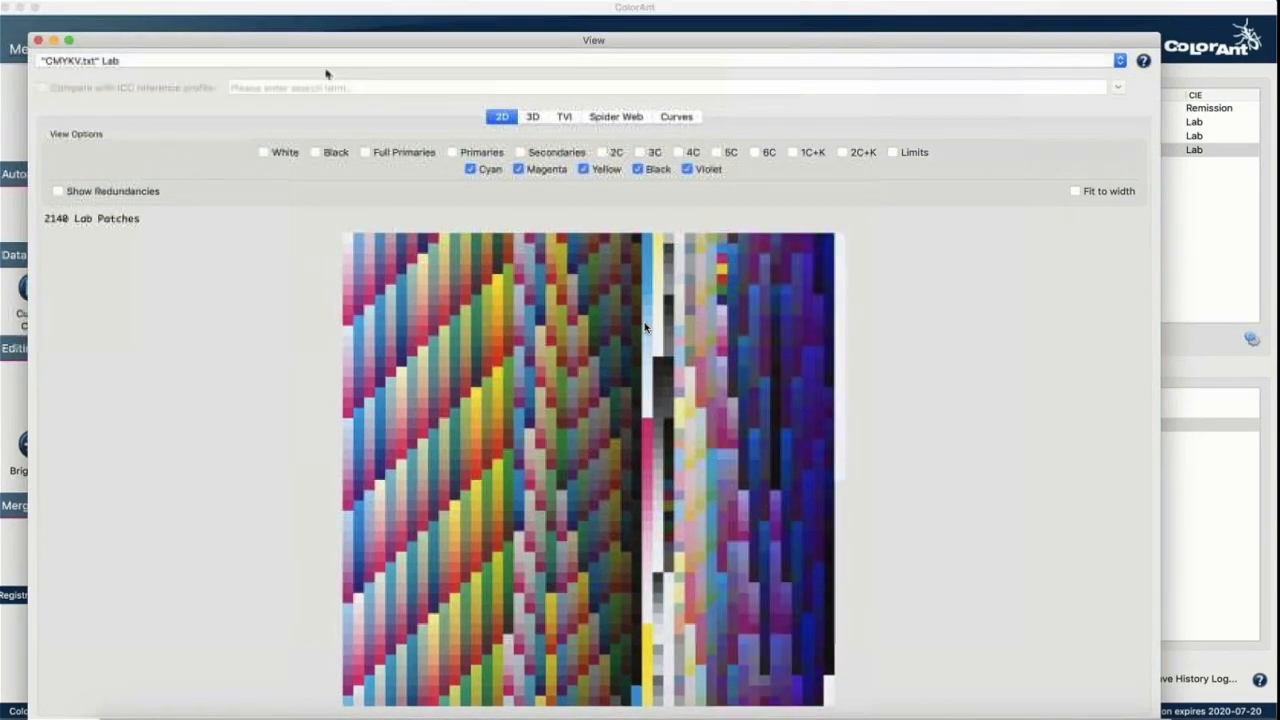
pyautogui.click(38, 40)
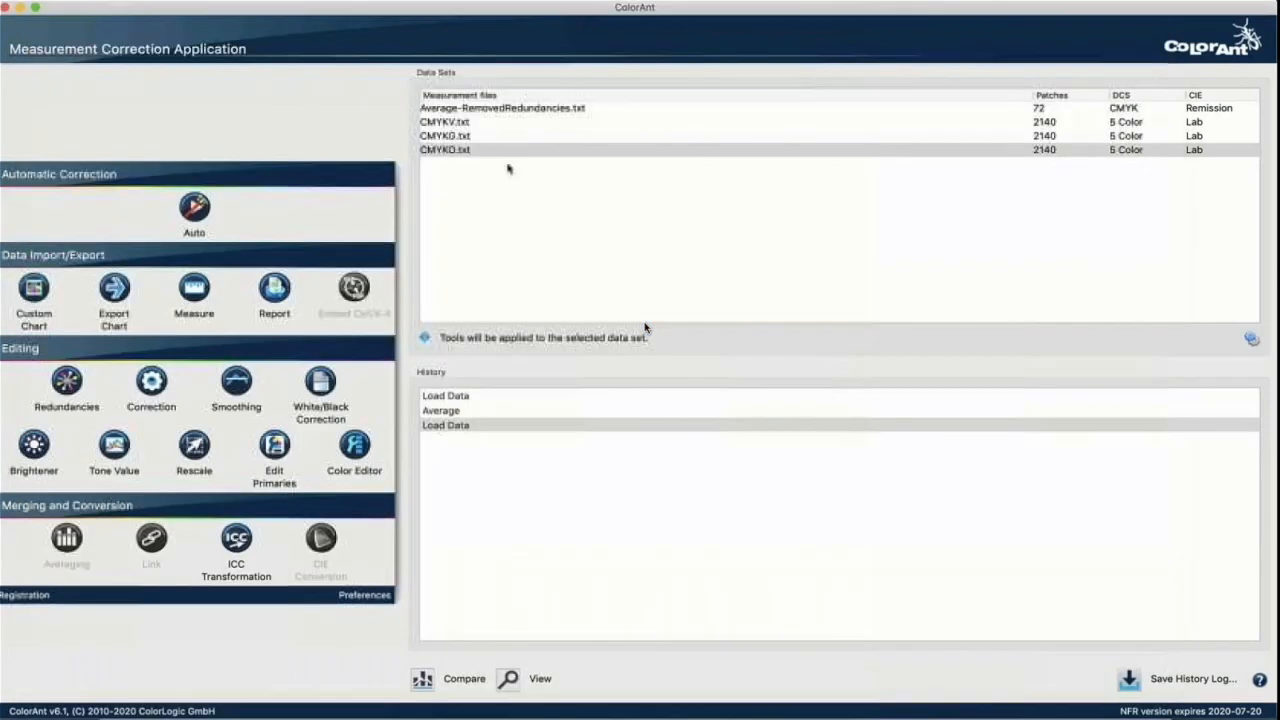
# Step: Link the CMYKV.txt, CMYKG.txt and CMYKO.txt data sets using the Merge by channel name option
pyautogui.click(478, 150)
pyautogui.keyDown('shift'); pyautogui.click(460, 123); pyautogui.keyUp('shift')
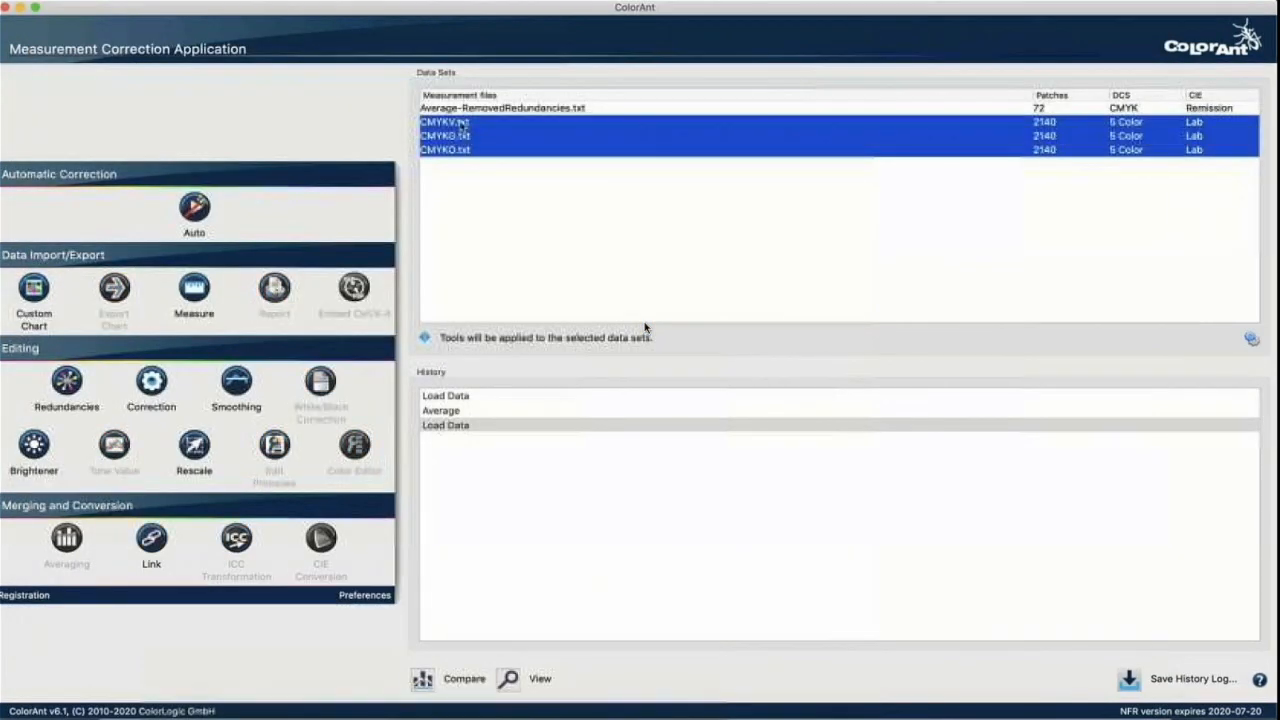
pyautogui.click(151, 538)
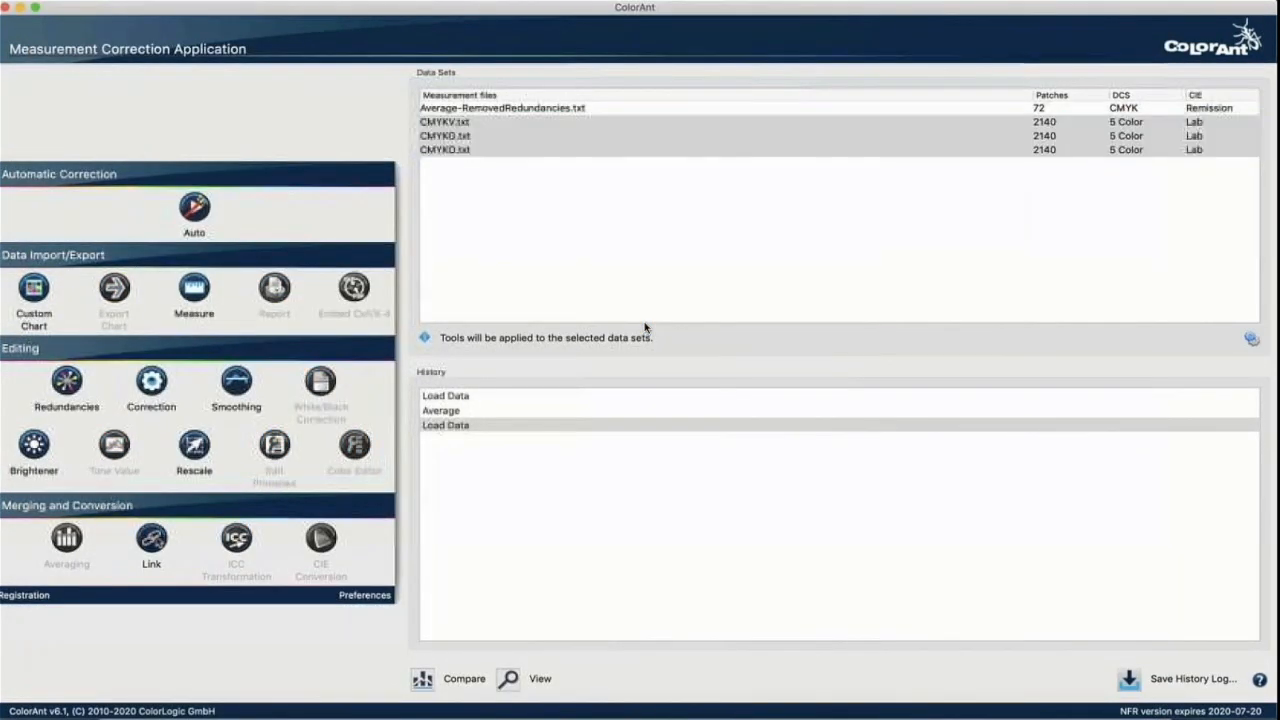
pyautogui.click(469, 402)
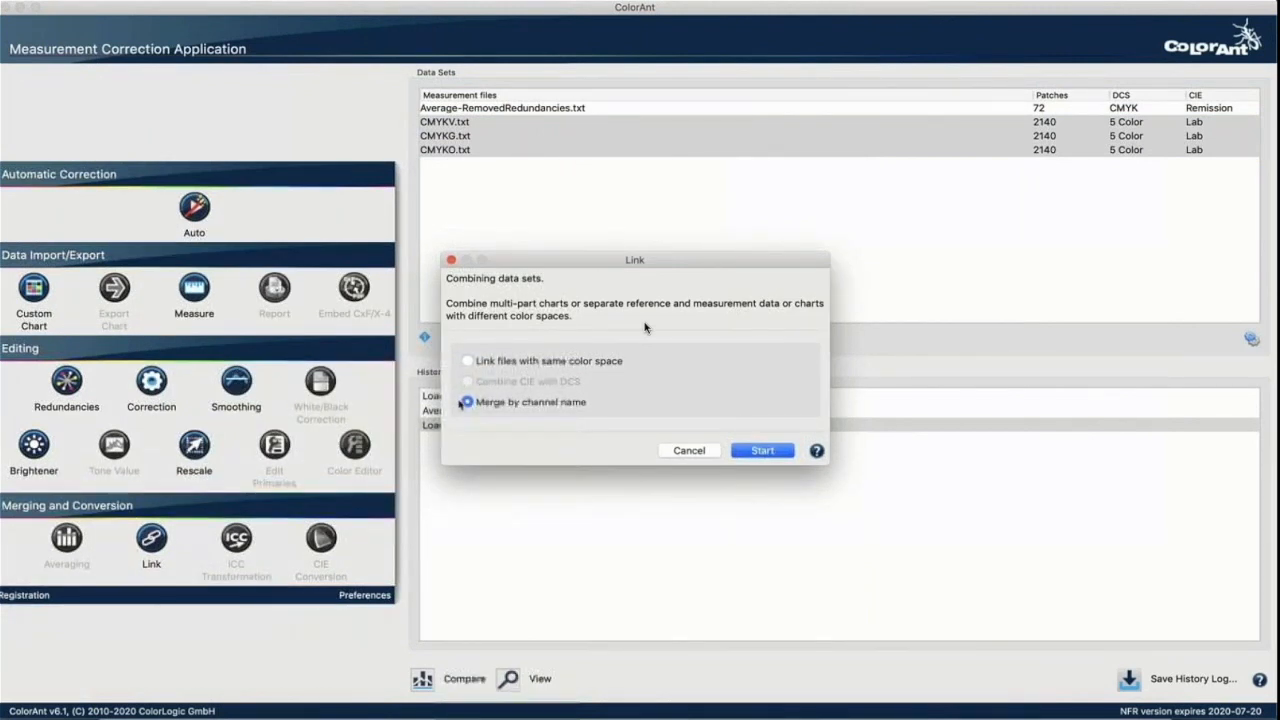
pyautogui.click(757, 451)
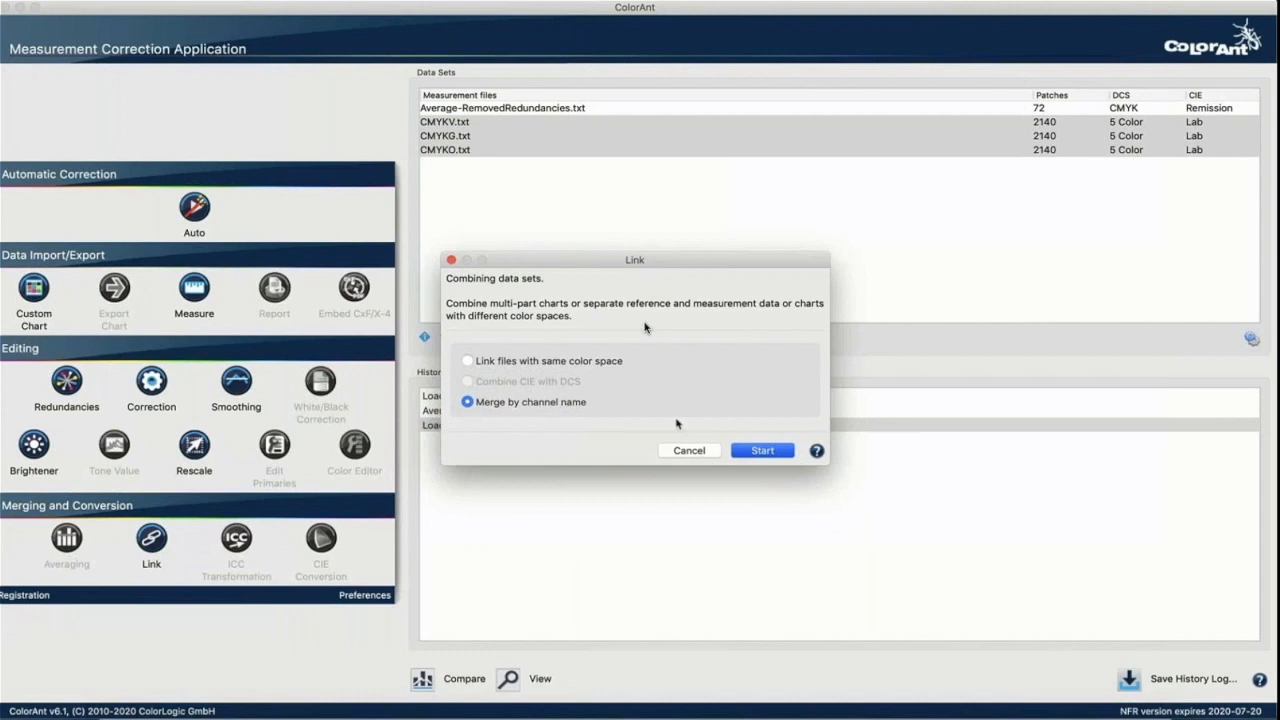
pyautogui.click(575, 237)
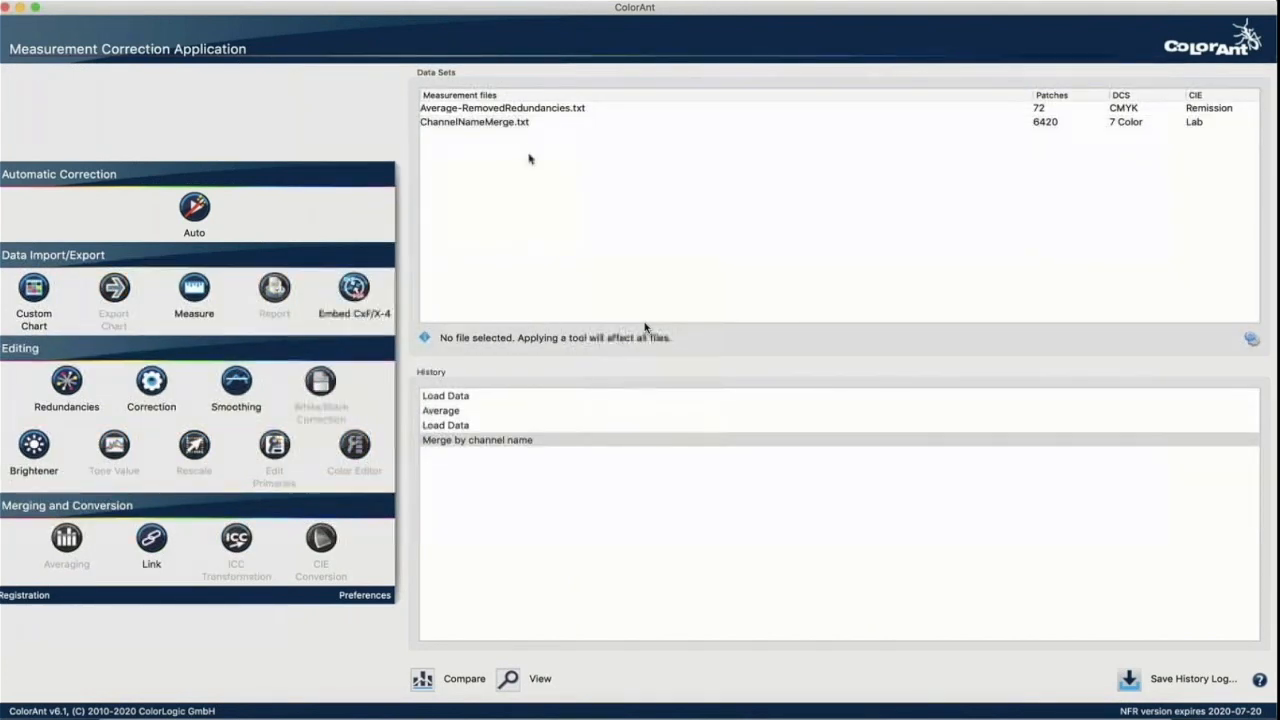
# Step: View the merged data set's 2D chart, toggle its Violet, Green and Orange channels off and on, and close the view
pyautogui.click(512, 122)
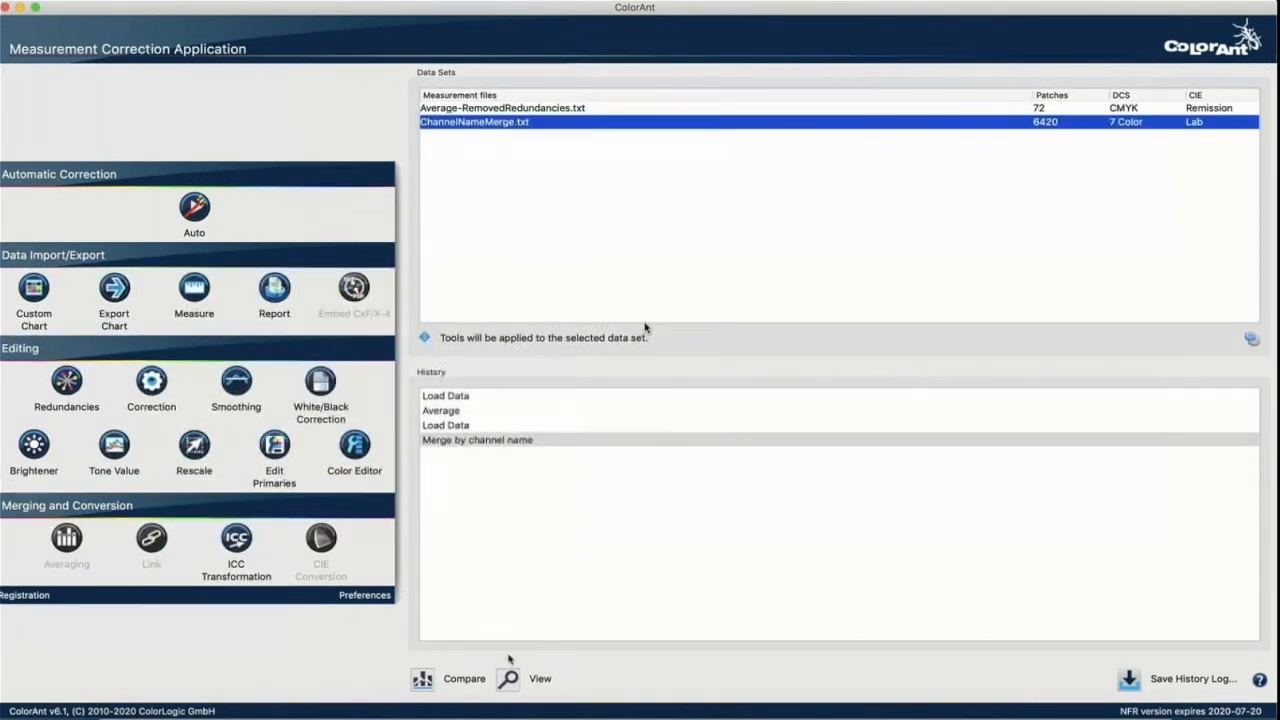
pyautogui.click(508, 678)
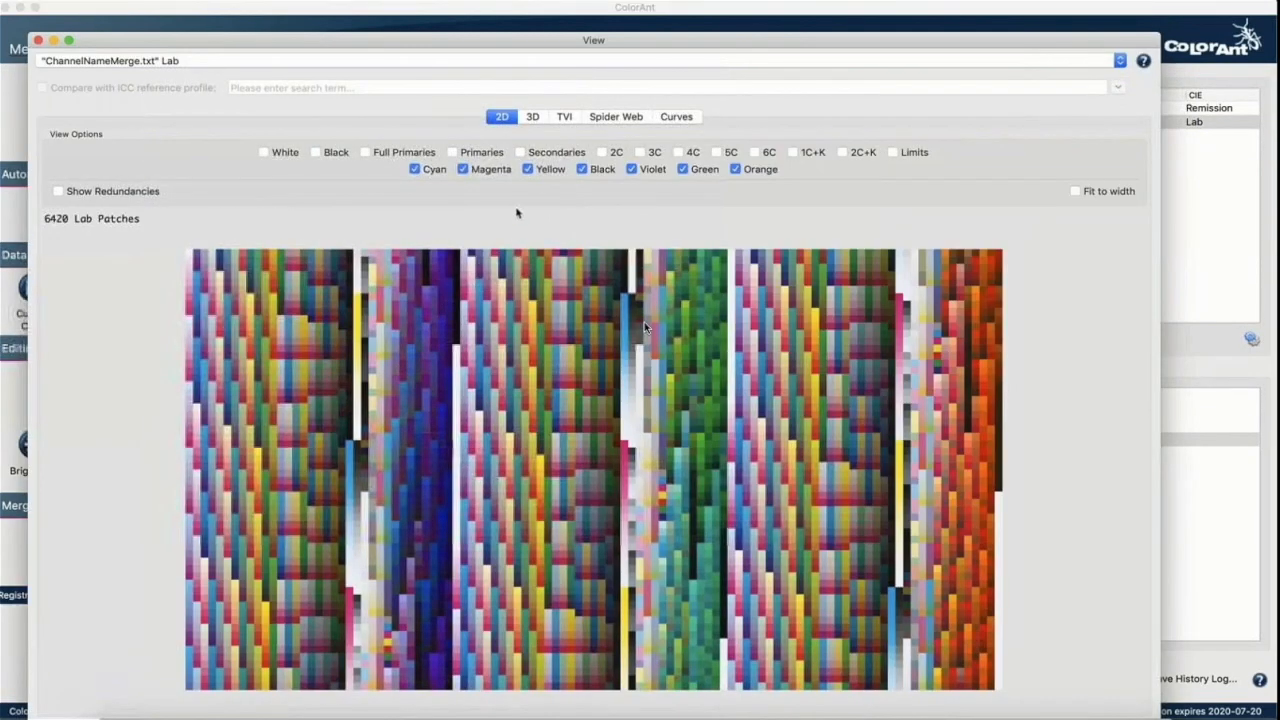
pyautogui.click(631, 169)
pyautogui.click(632, 169)
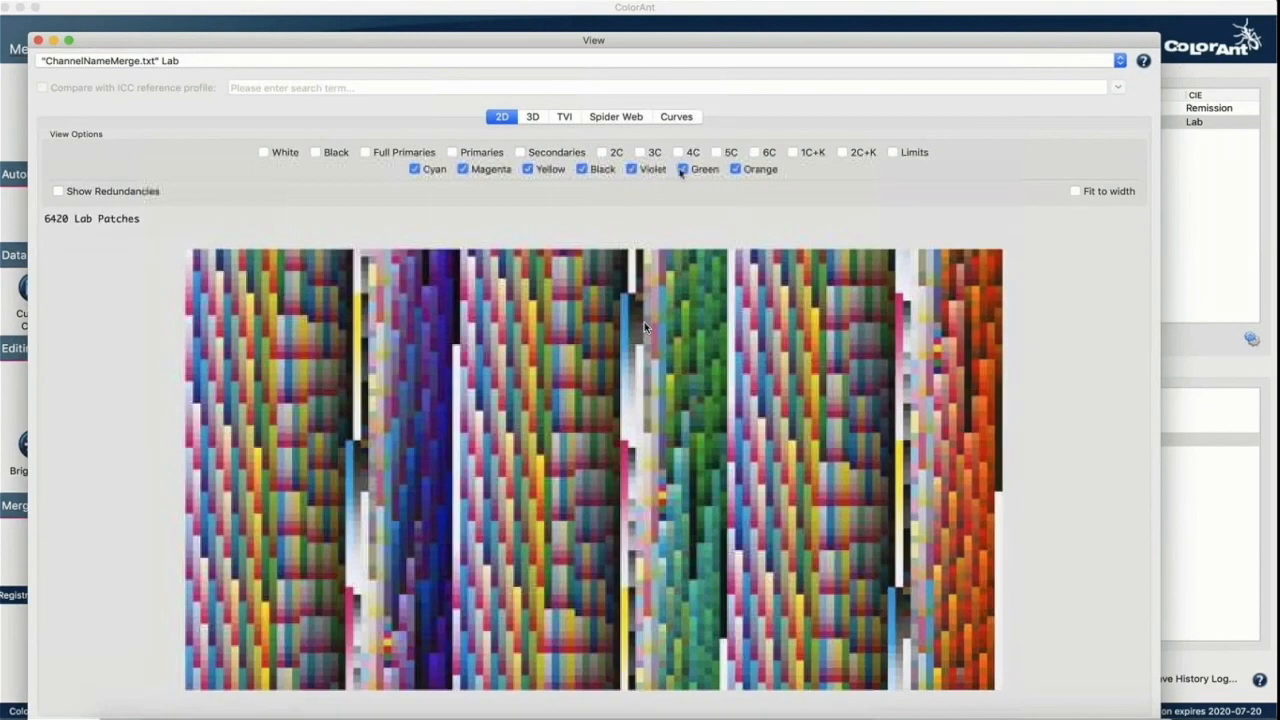
pyautogui.click(690, 170)
pyautogui.click(692, 171)
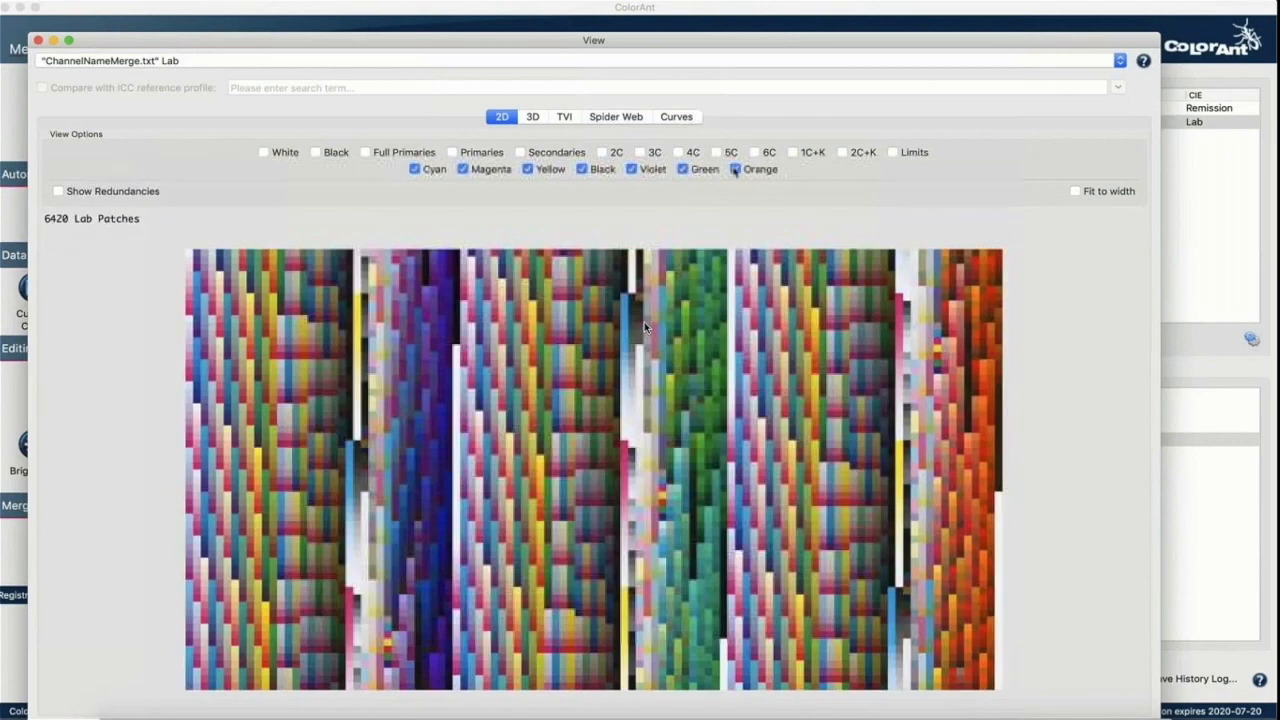
pyautogui.click(735, 169)
pyautogui.click(736, 170)
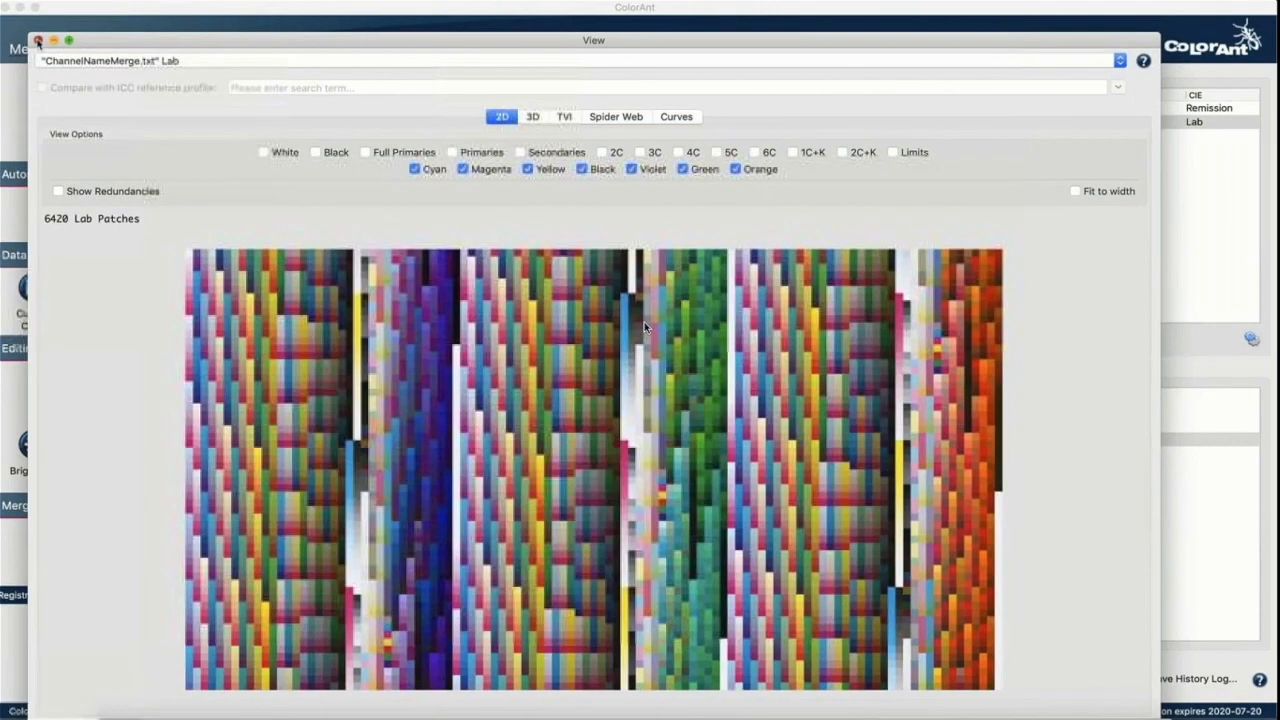
pyautogui.click(38, 41)
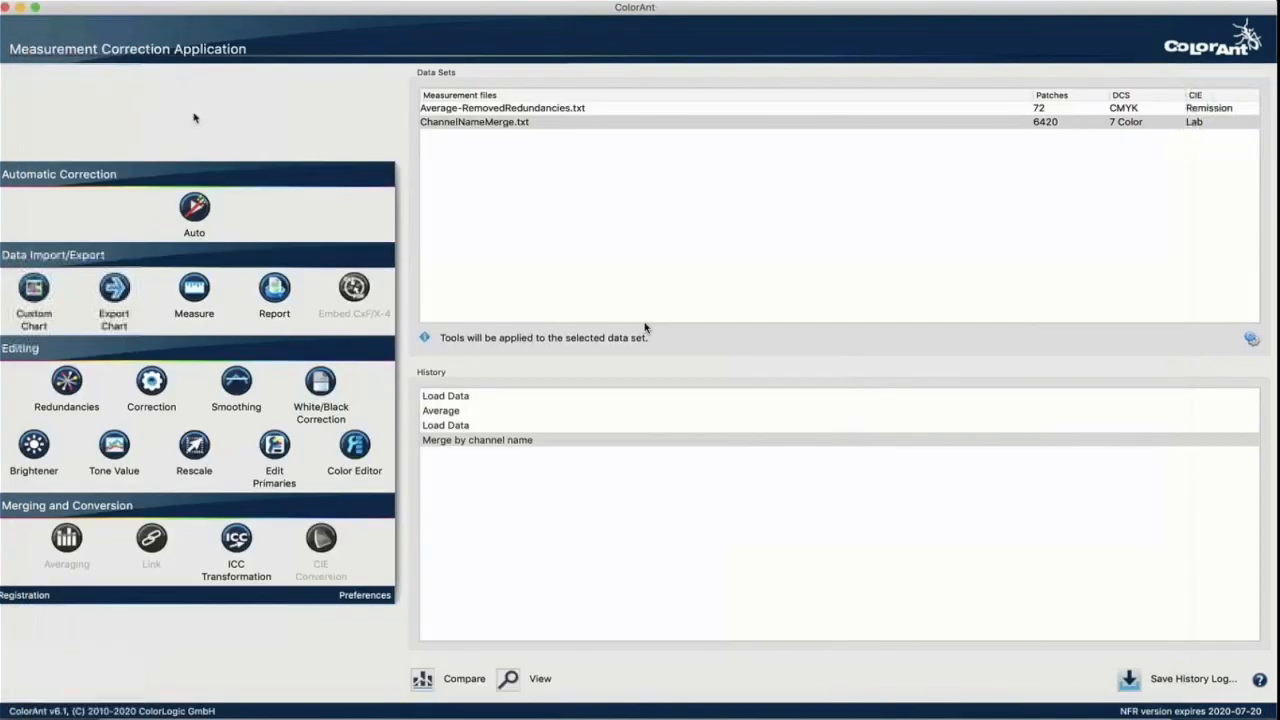
# Step: Reopen the view of the merged ChannelNameMerge.txt data set and examine its Spider Web plot
pyautogui.click(449, 137)
pyautogui.click(460, 122)
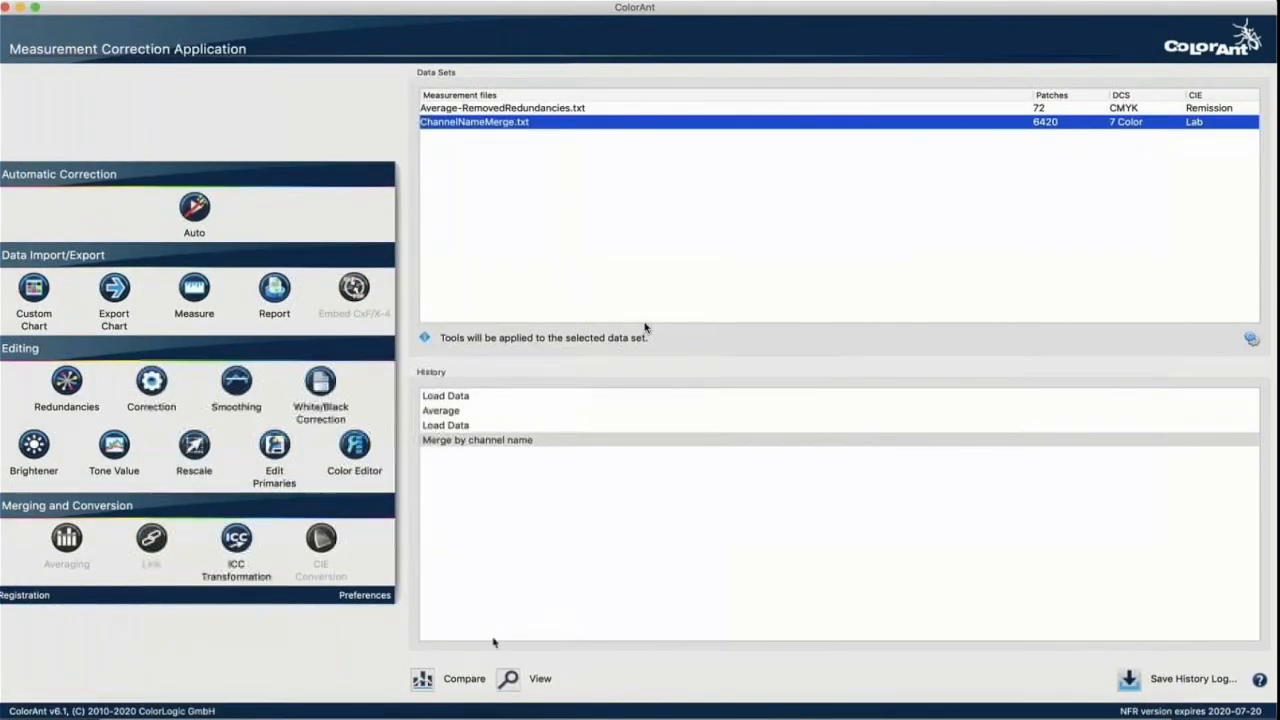
pyautogui.click(509, 678)
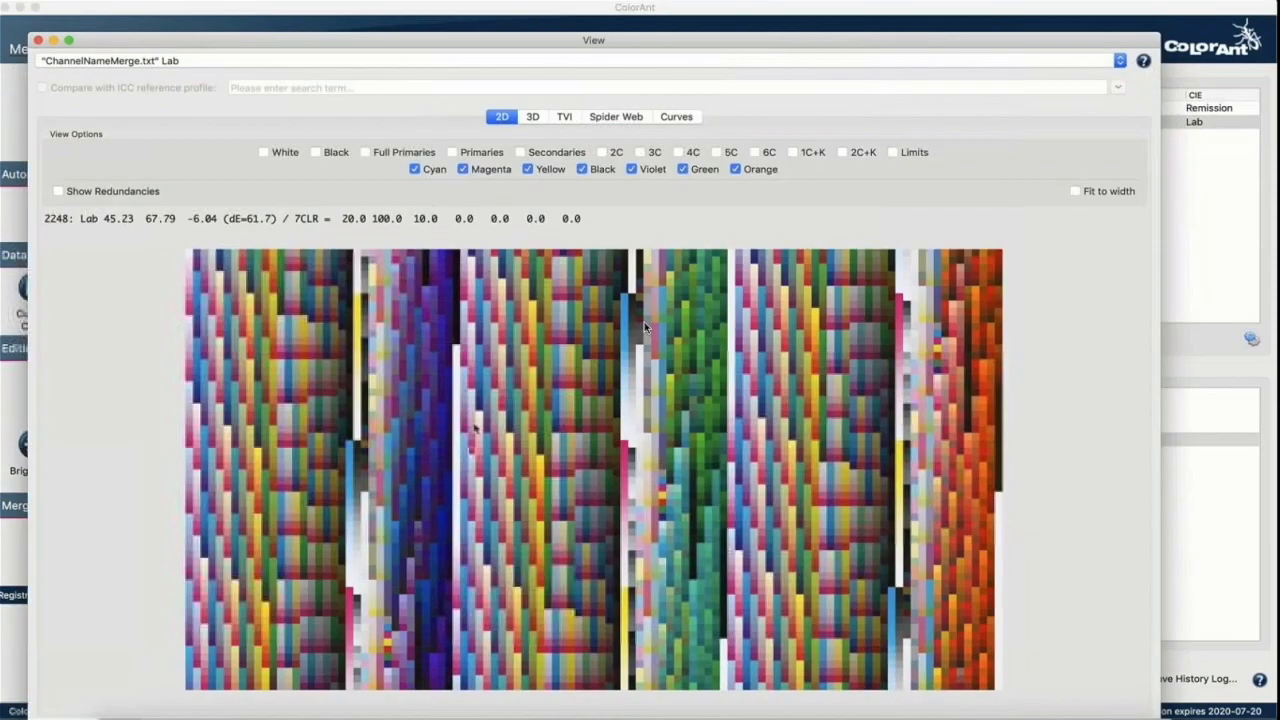
pyautogui.click(614, 117)
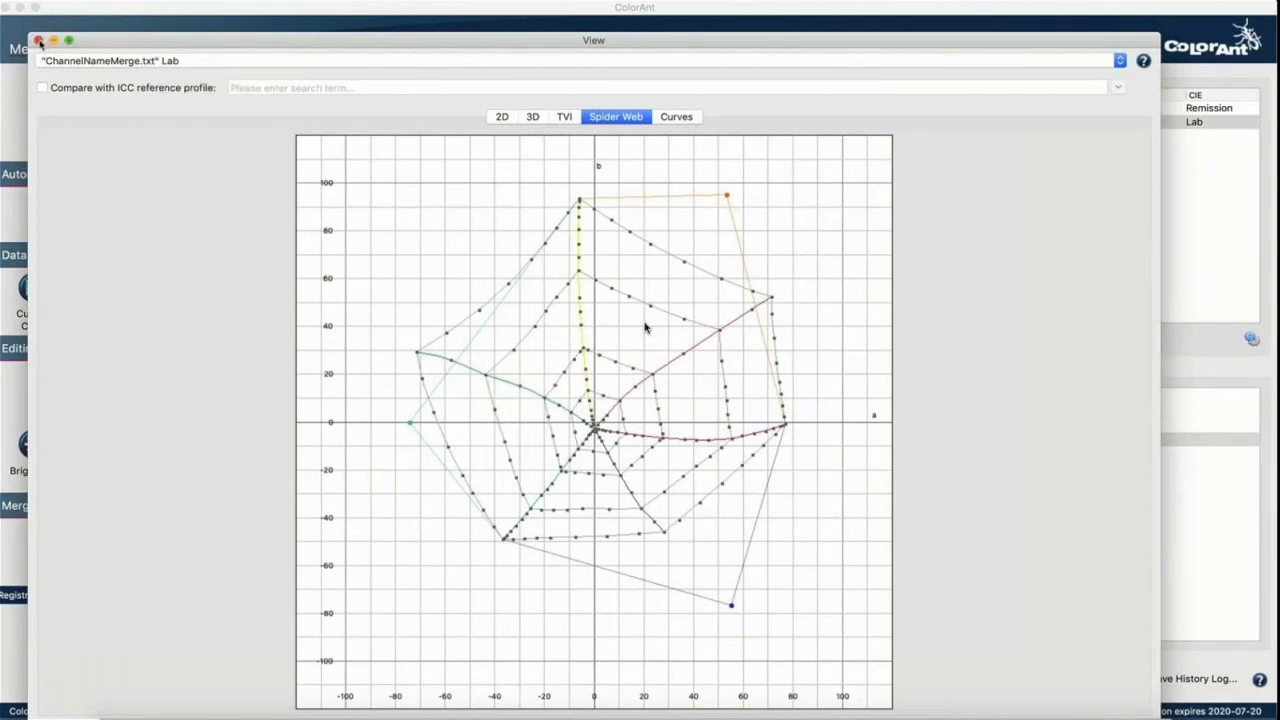
# Step: Close the Spider Web view and load the 7C-Indigo Spectral Data.txt measurement file from the CIE folder
pyautogui.click(38, 40)
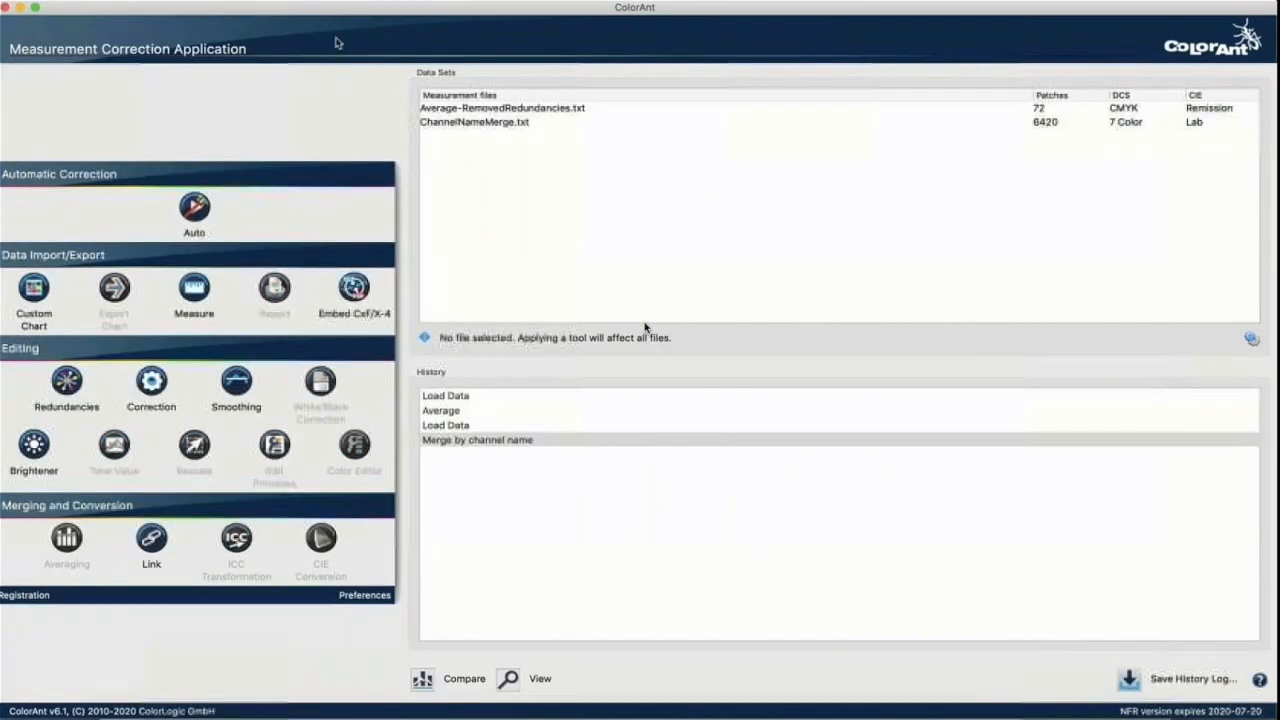
pyautogui.click(110, 3)
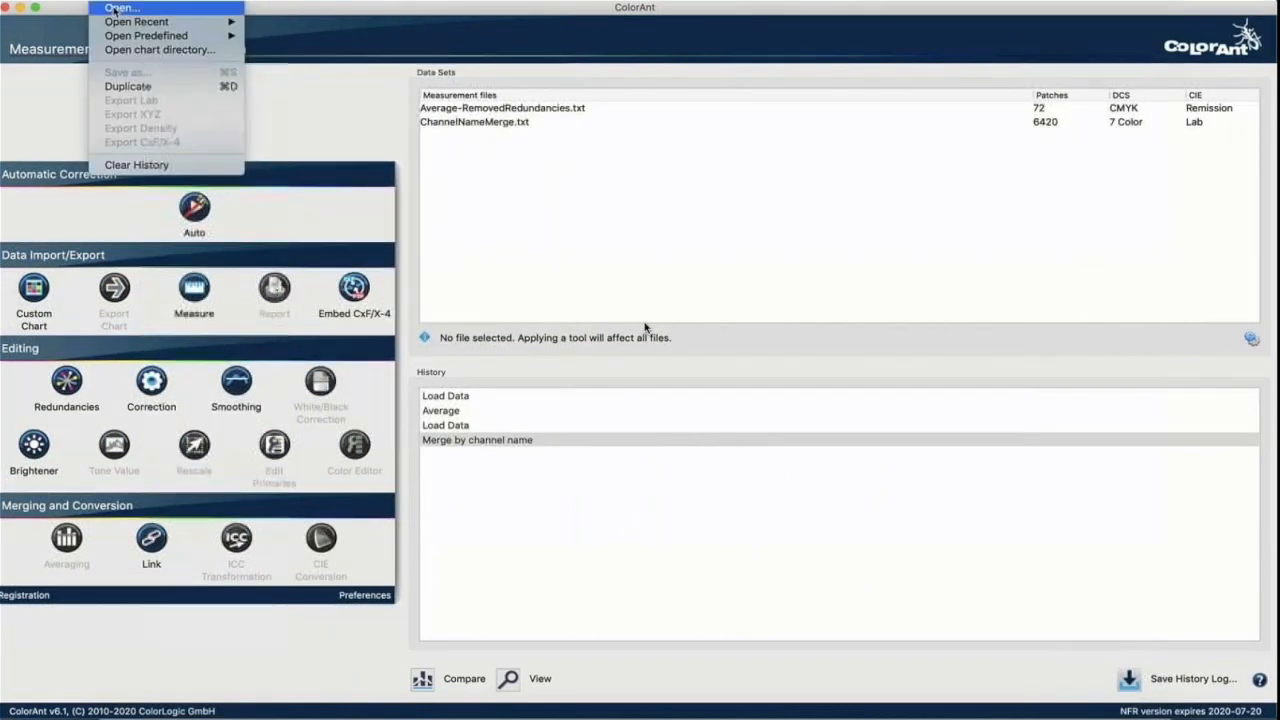
pyautogui.click(390, 141)
pyautogui.click(598, 134)
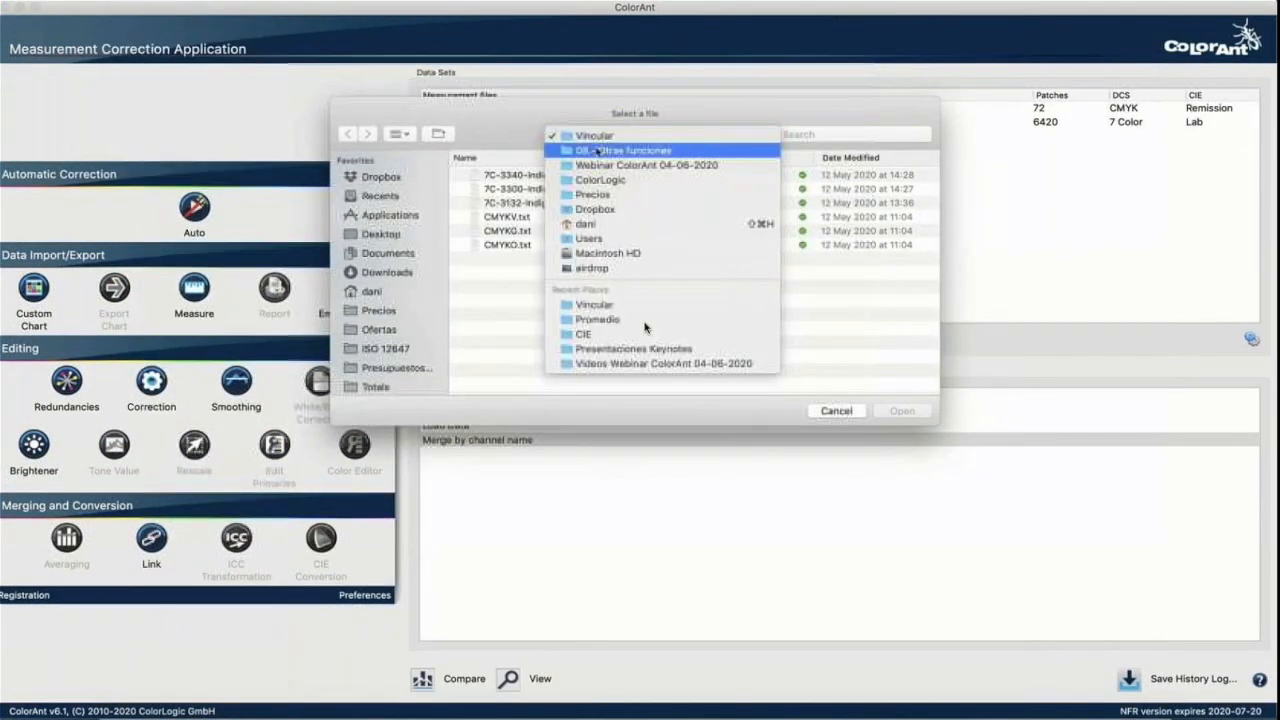
pyautogui.click(596, 154)
pyautogui.doubleClick(527, 176)
pyautogui.click(527, 176)
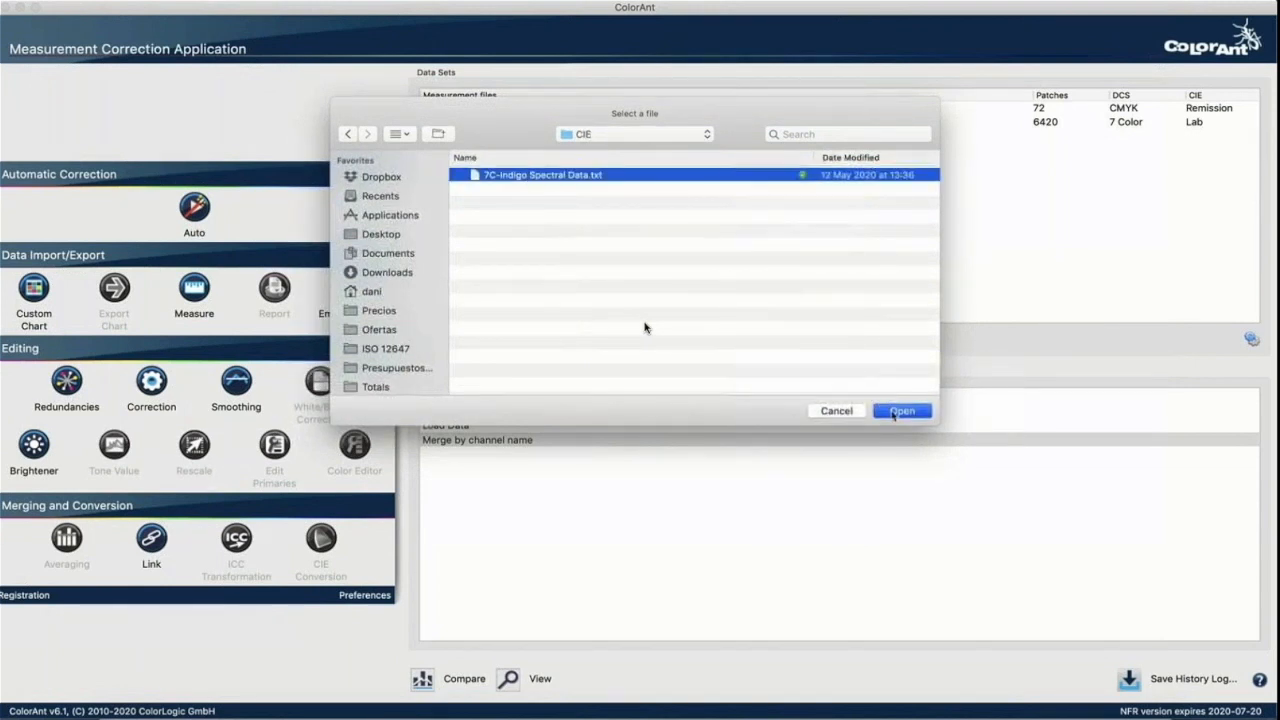
pyautogui.press('Return')
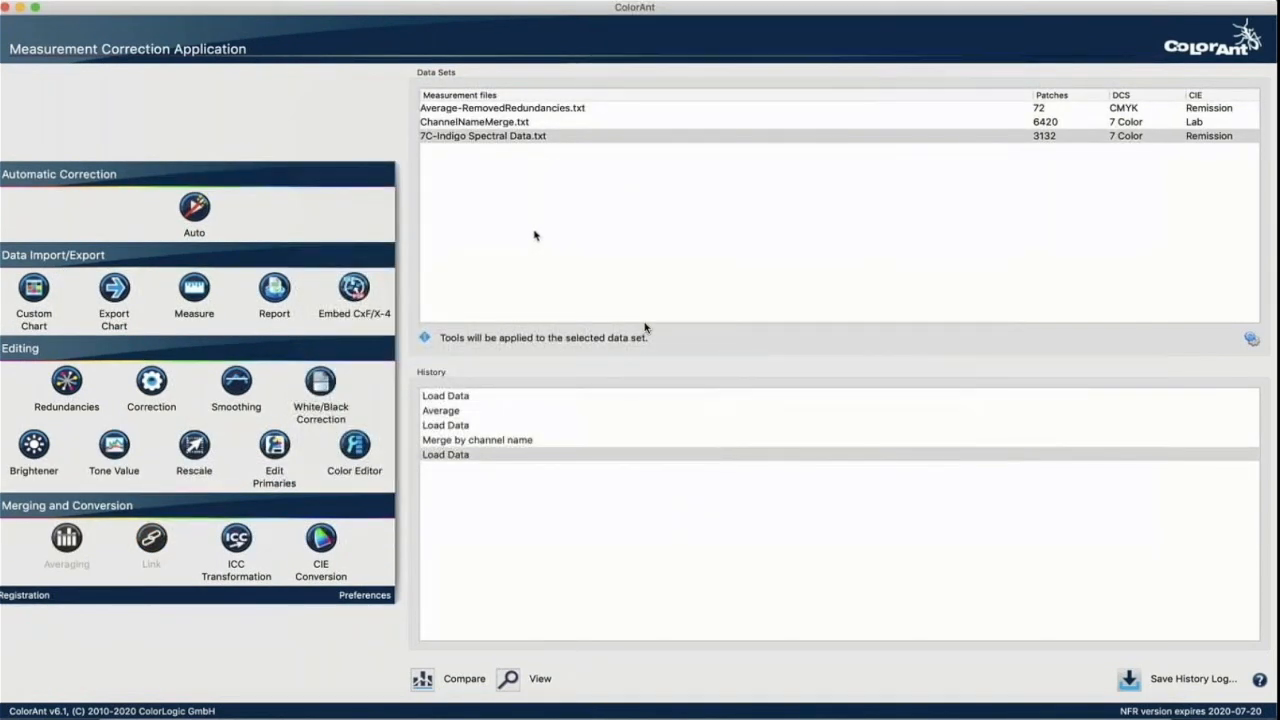
# Step: Run a CIE Conversion on the 7C-Indigo spectral data with Default (D50) illumination and the 10 Degrees observer
pyautogui.click(321, 540)
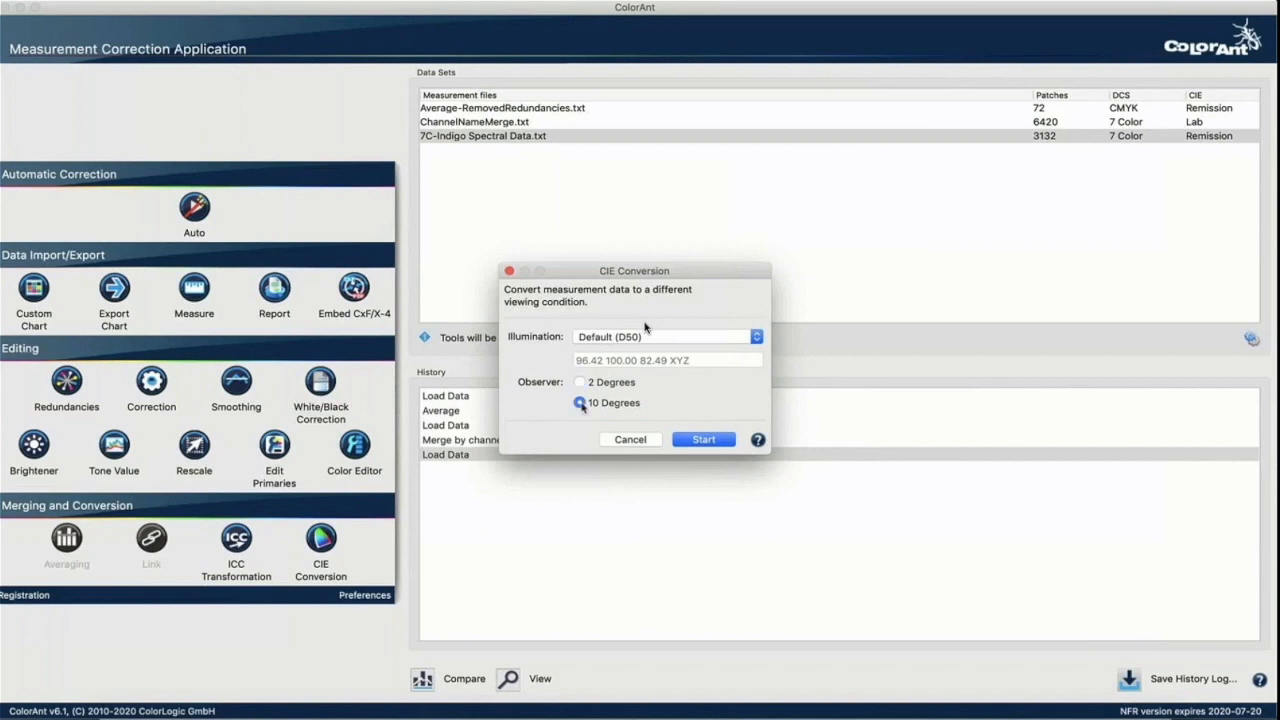
pyautogui.click(699, 444)
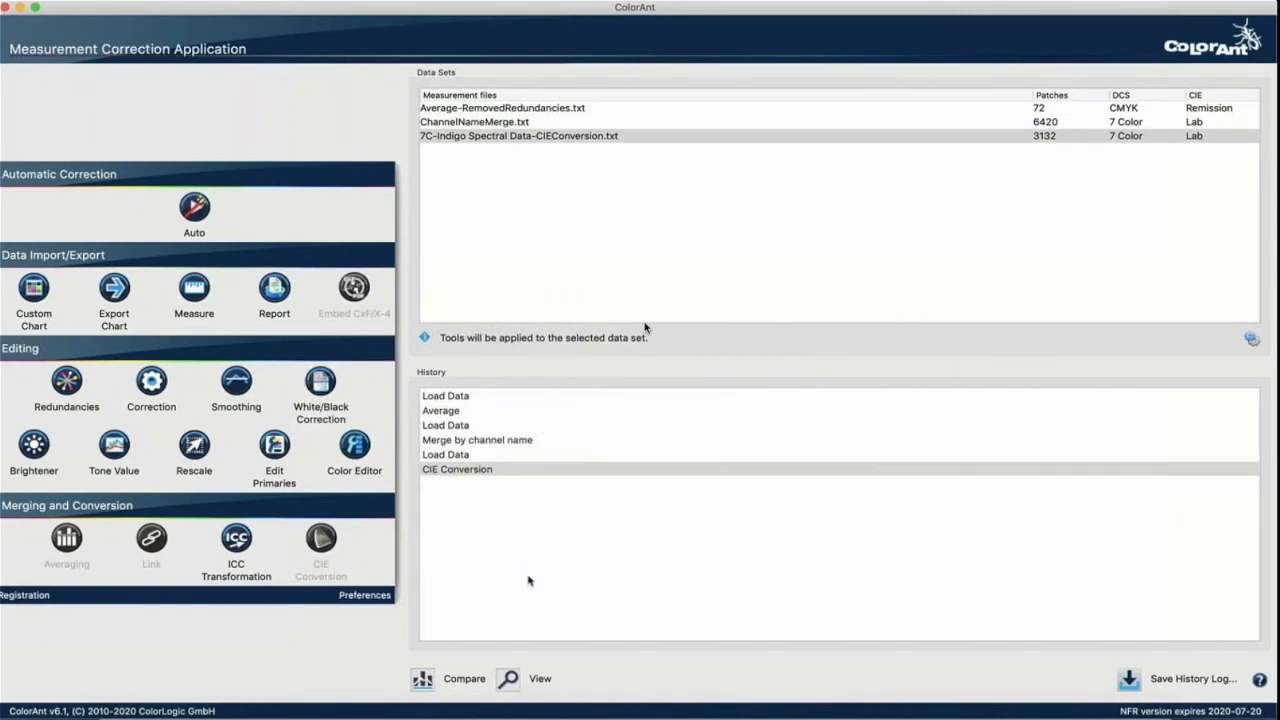
# Step: Compare the original 7C-Indigo Spectral Data.txt Remission data with the CIE-converted Lab data, then close the comparison and deselect the data set
pyautogui.click(424, 680)
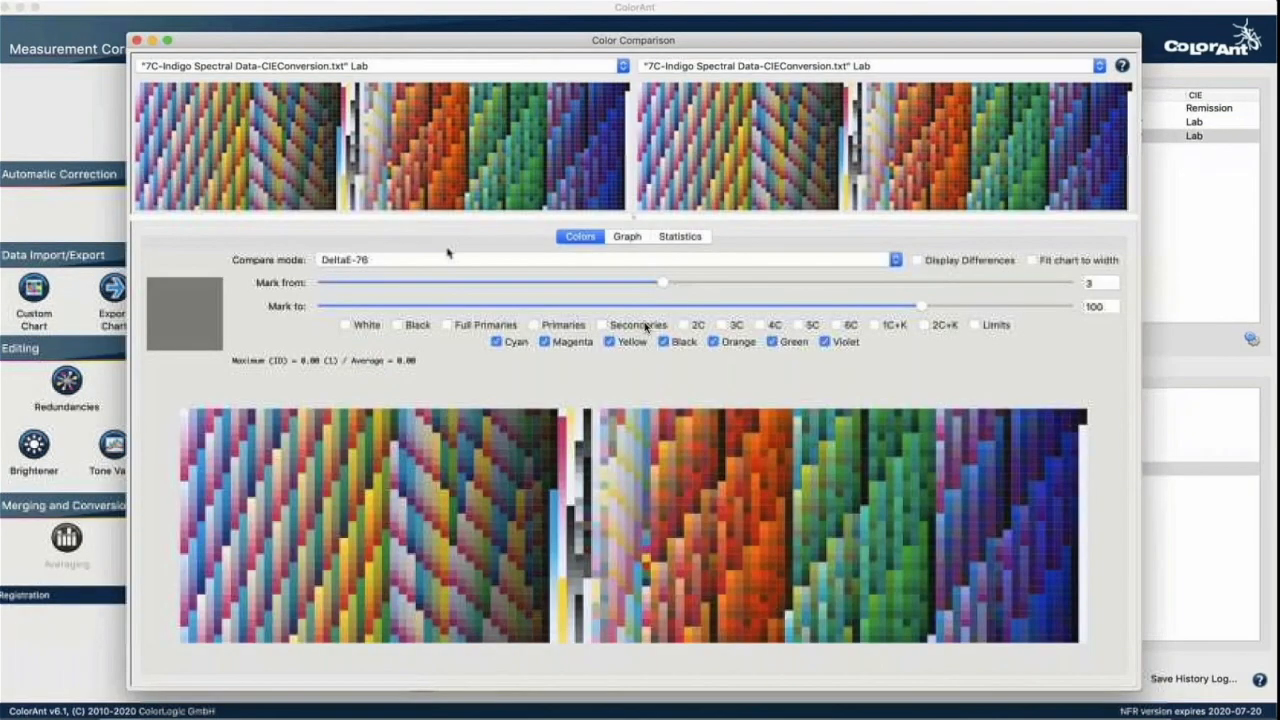
pyautogui.click(436, 67)
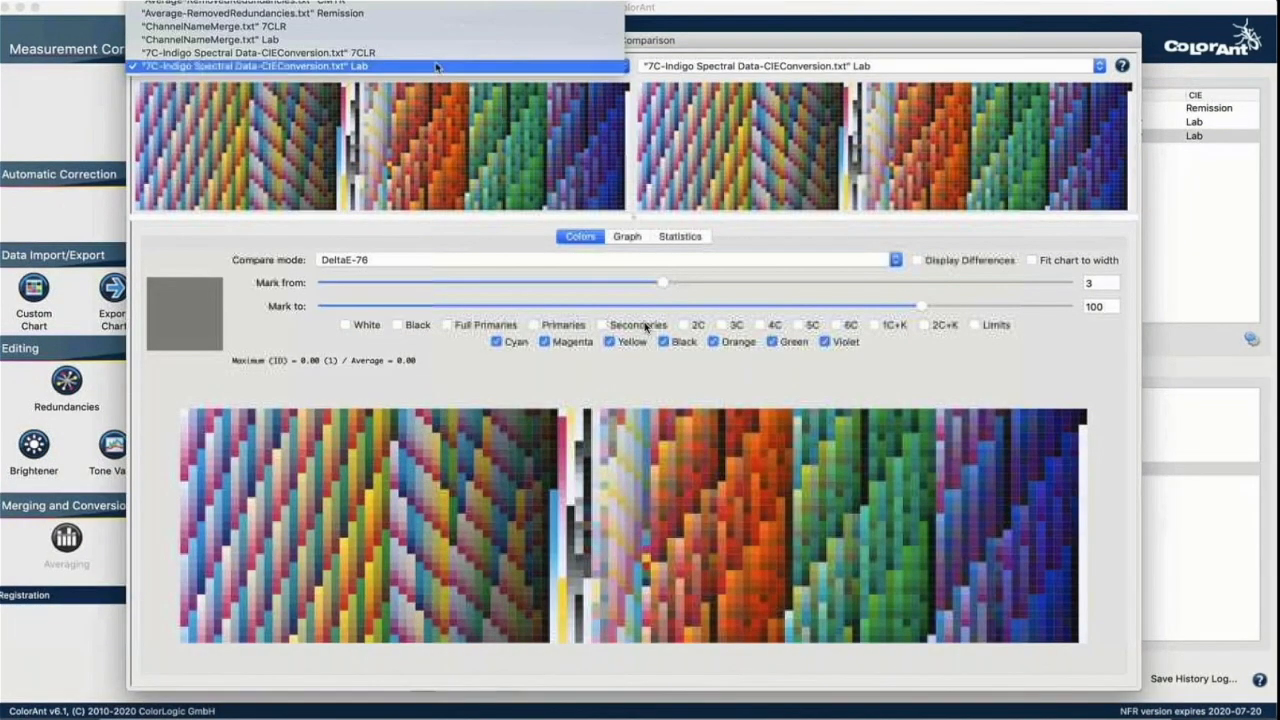
pyautogui.moveTo(427, 4)
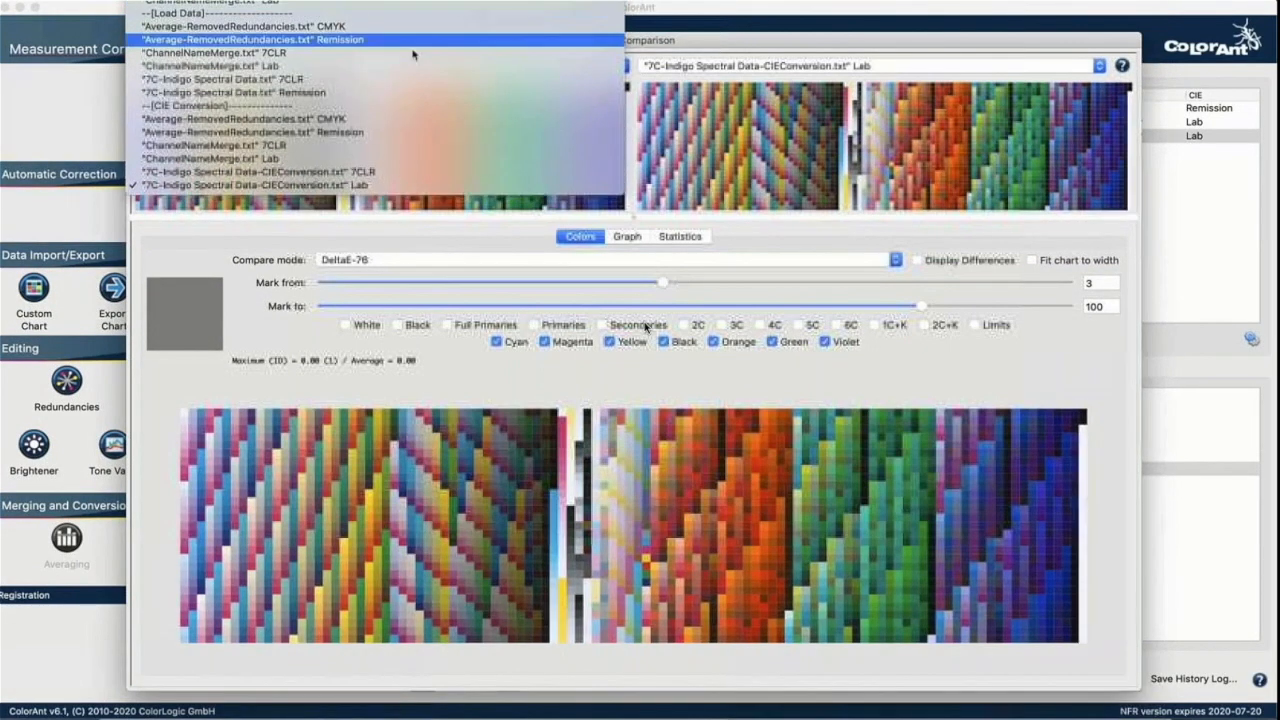
pyautogui.click(407, 91)
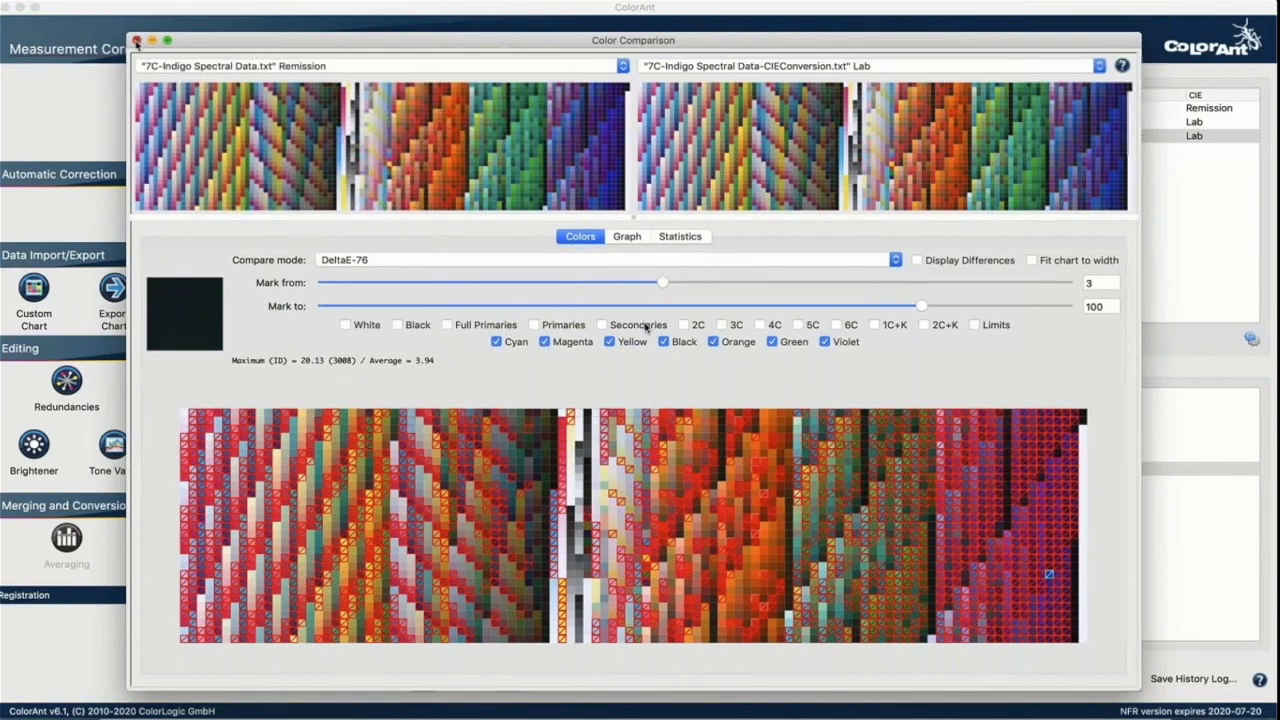
pyautogui.press('super+w')
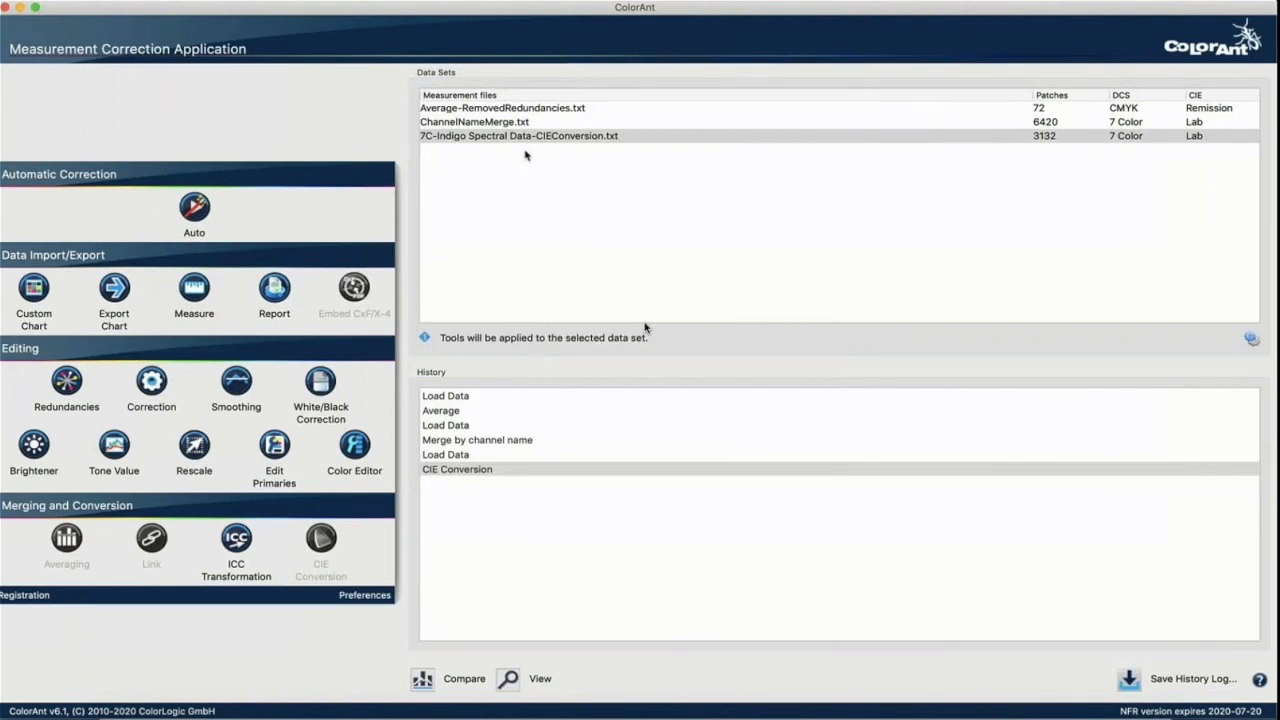
pyautogui.click(532, 165)
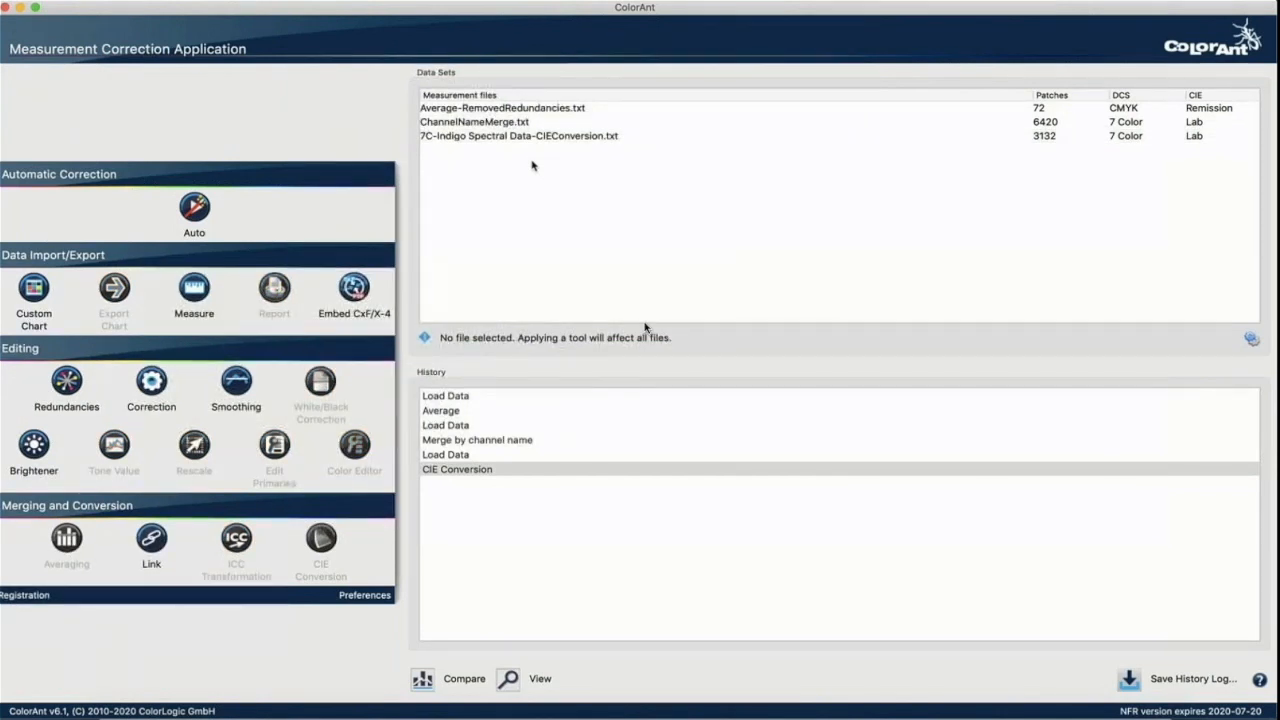